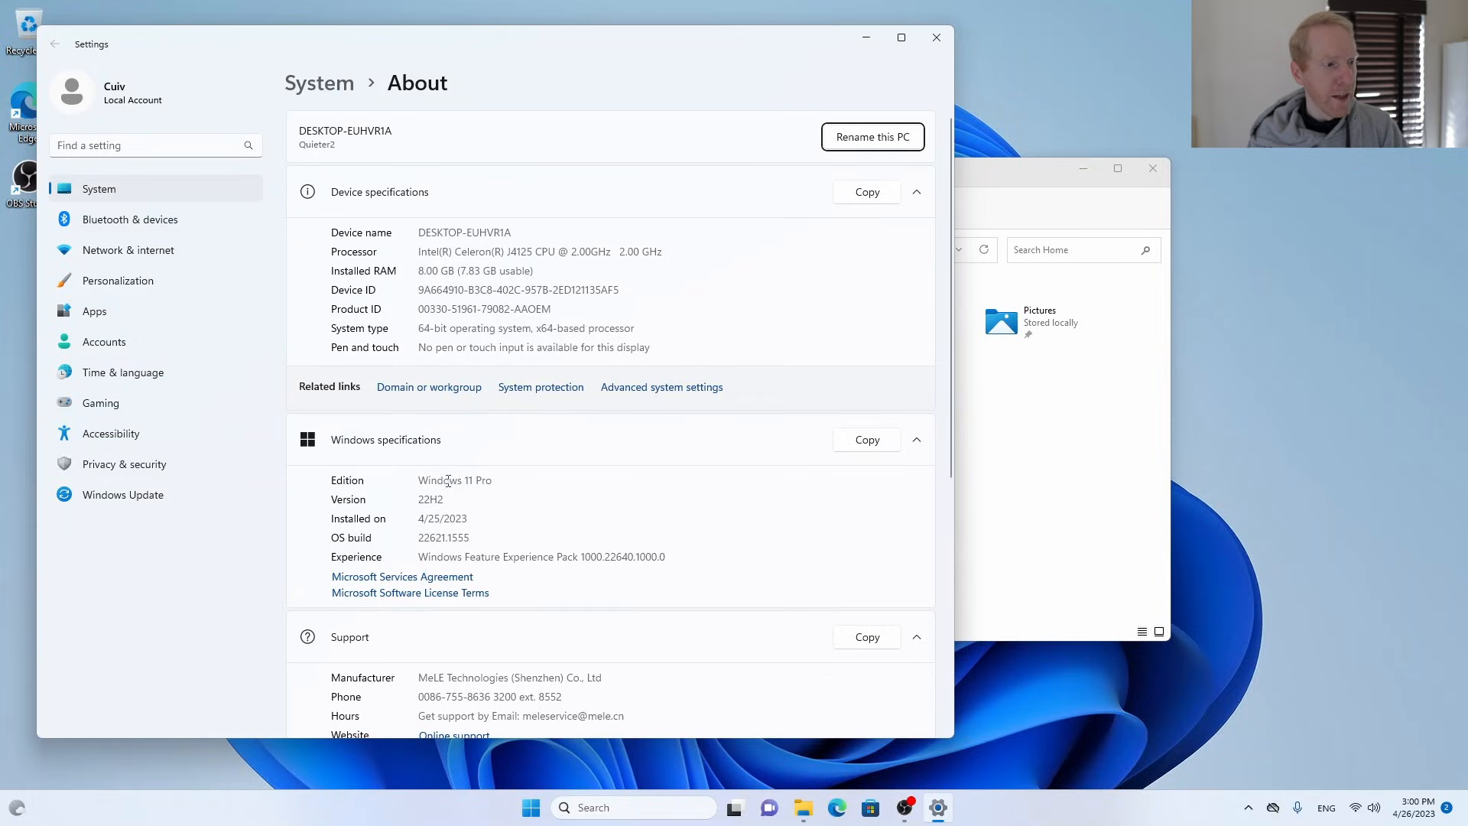
double_click(474, 482)
click(510, 480)
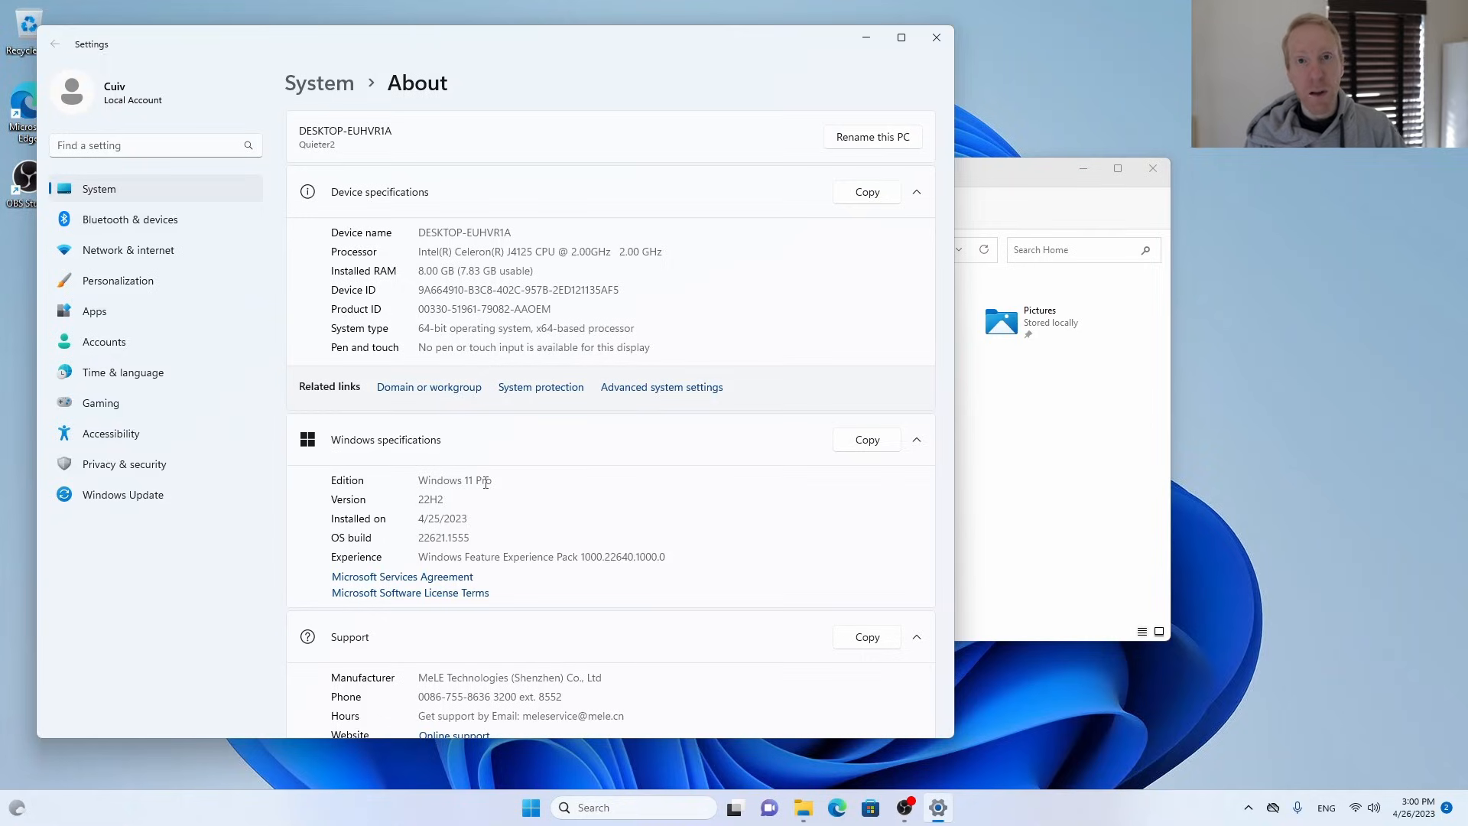
Switch to Microsoft Edge, search the web for "rdp wrapper" and open the stascorp/rdpwrap releases page on GitHub.
click(835, 815)
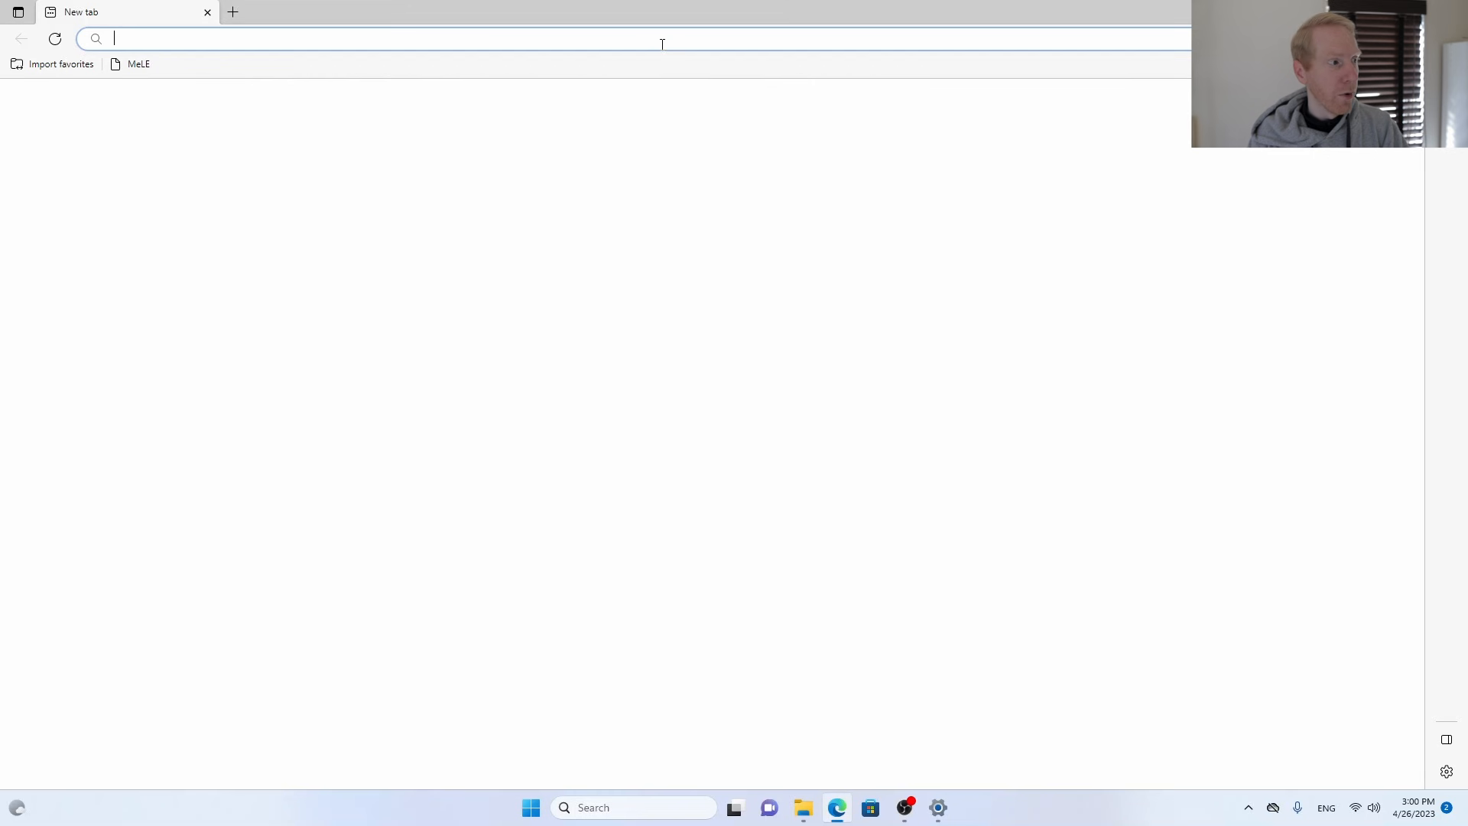
text(g)
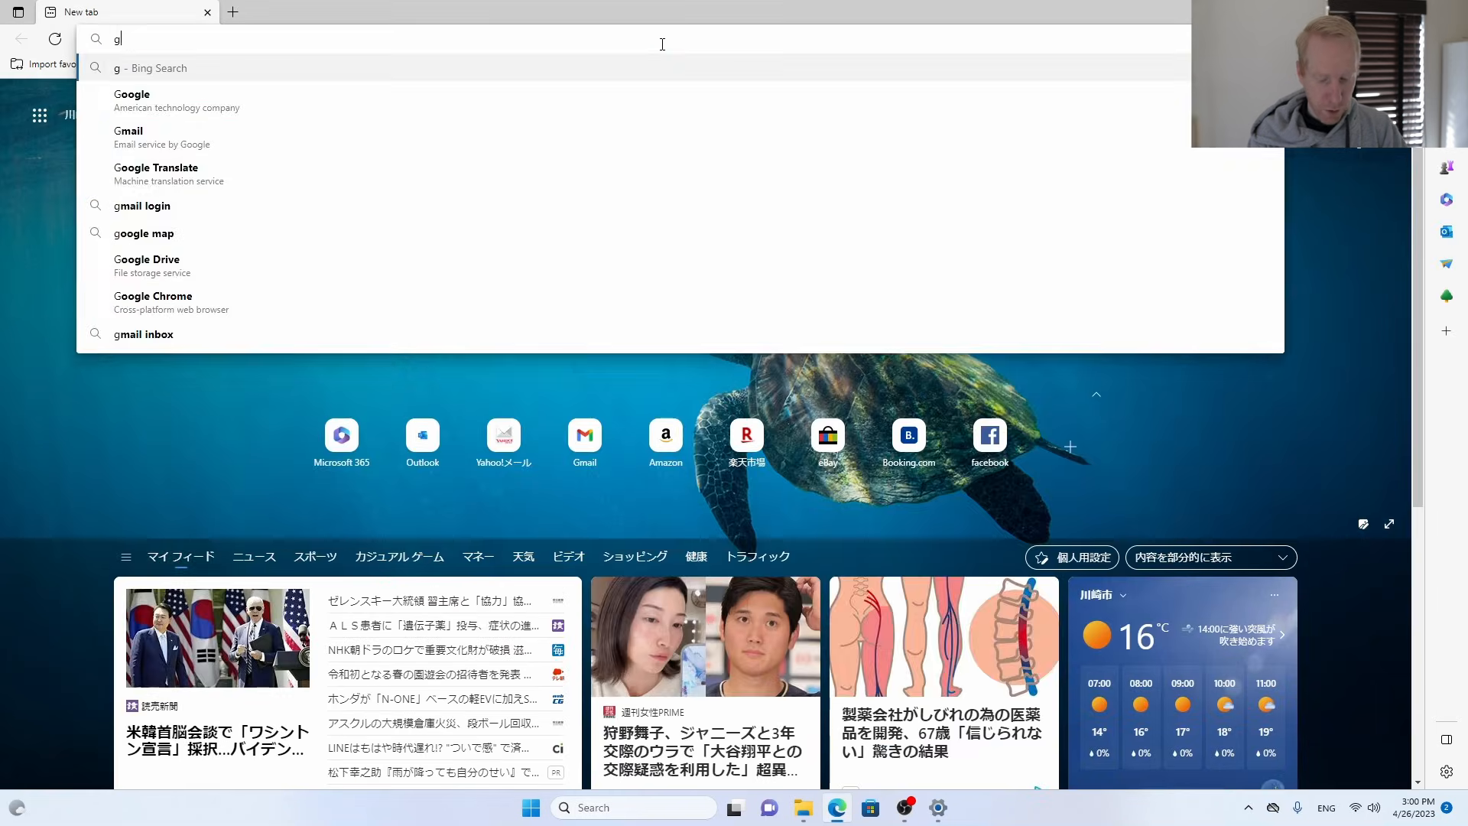
key(BackSpace)
text(rd)
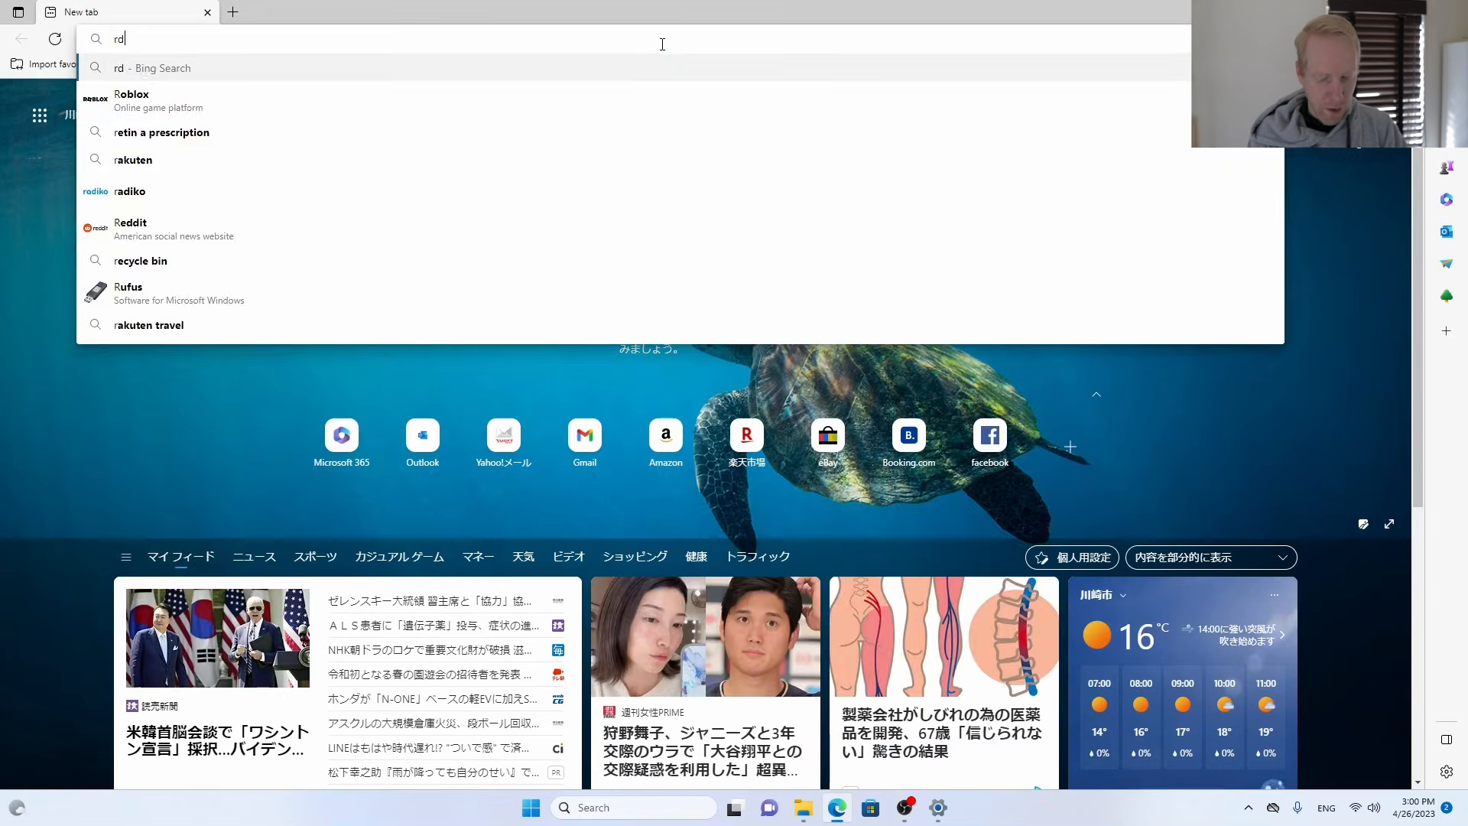
text(p+wrapper)
key(Return)
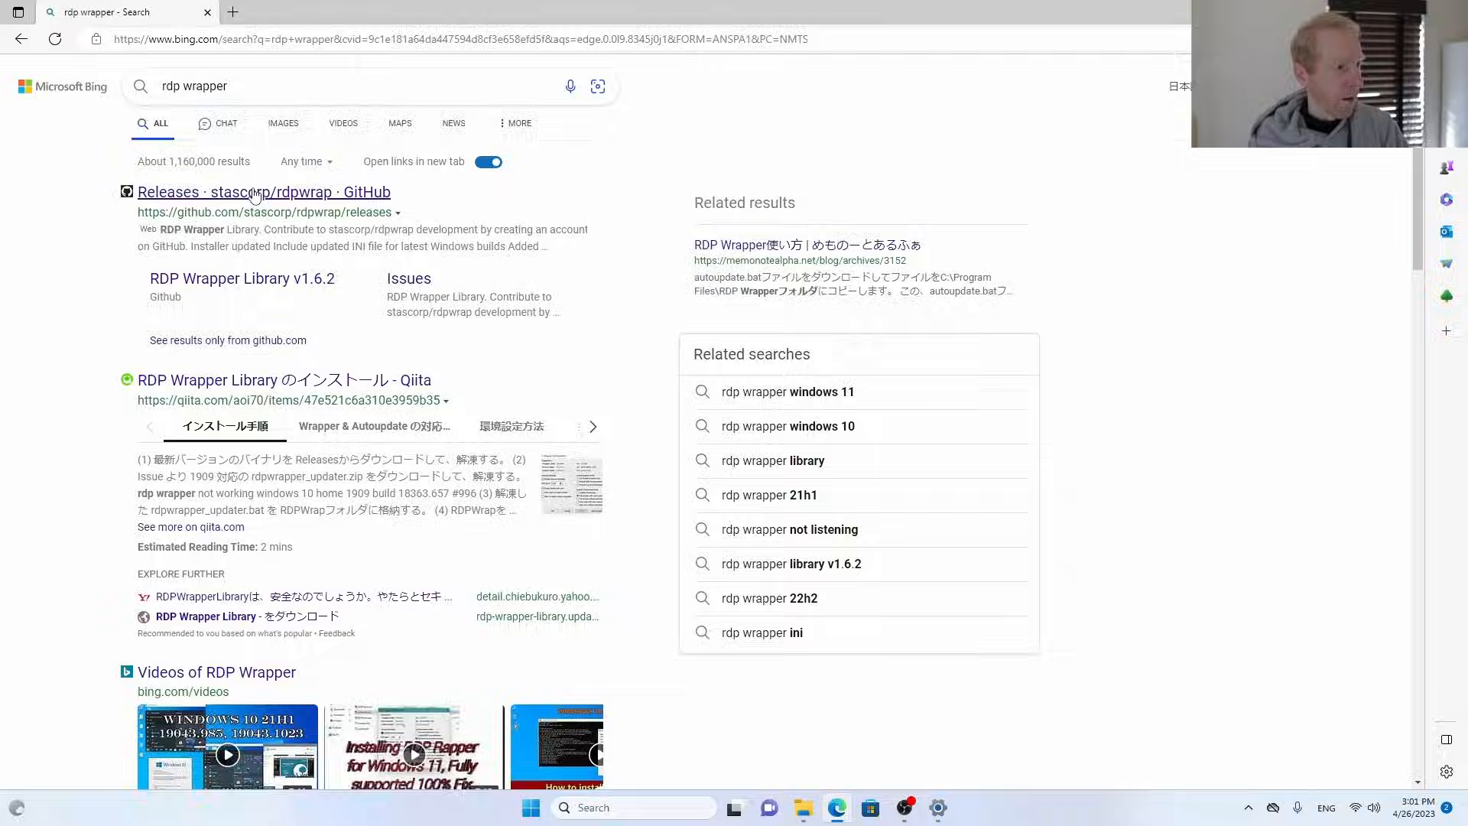
click(256, 193)
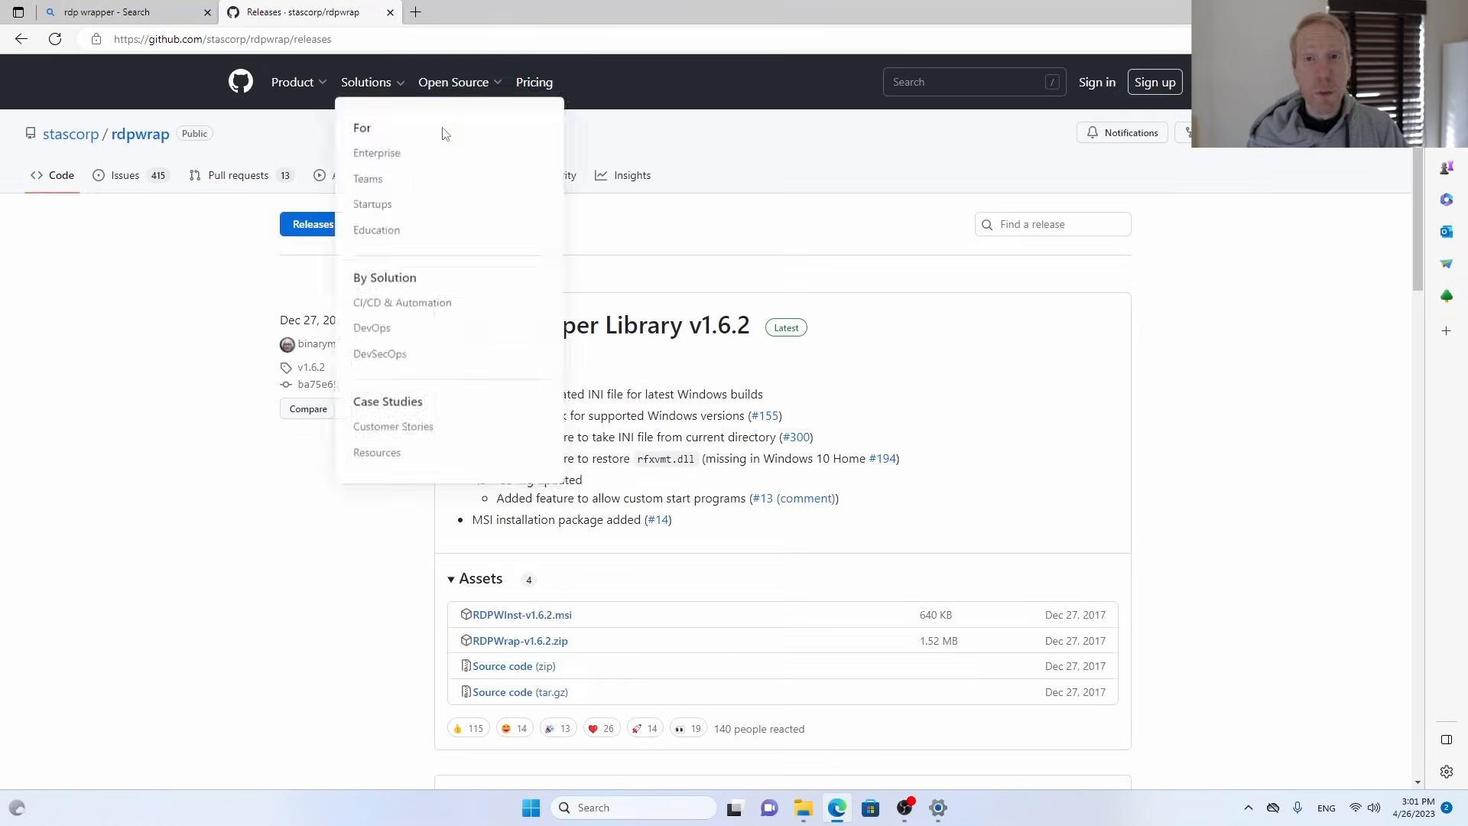
Download RDPWrap-v1.6.2.zip and extract it to the default RDPWrap-v1.6.2 folder in Downloads.
click(498, 650)
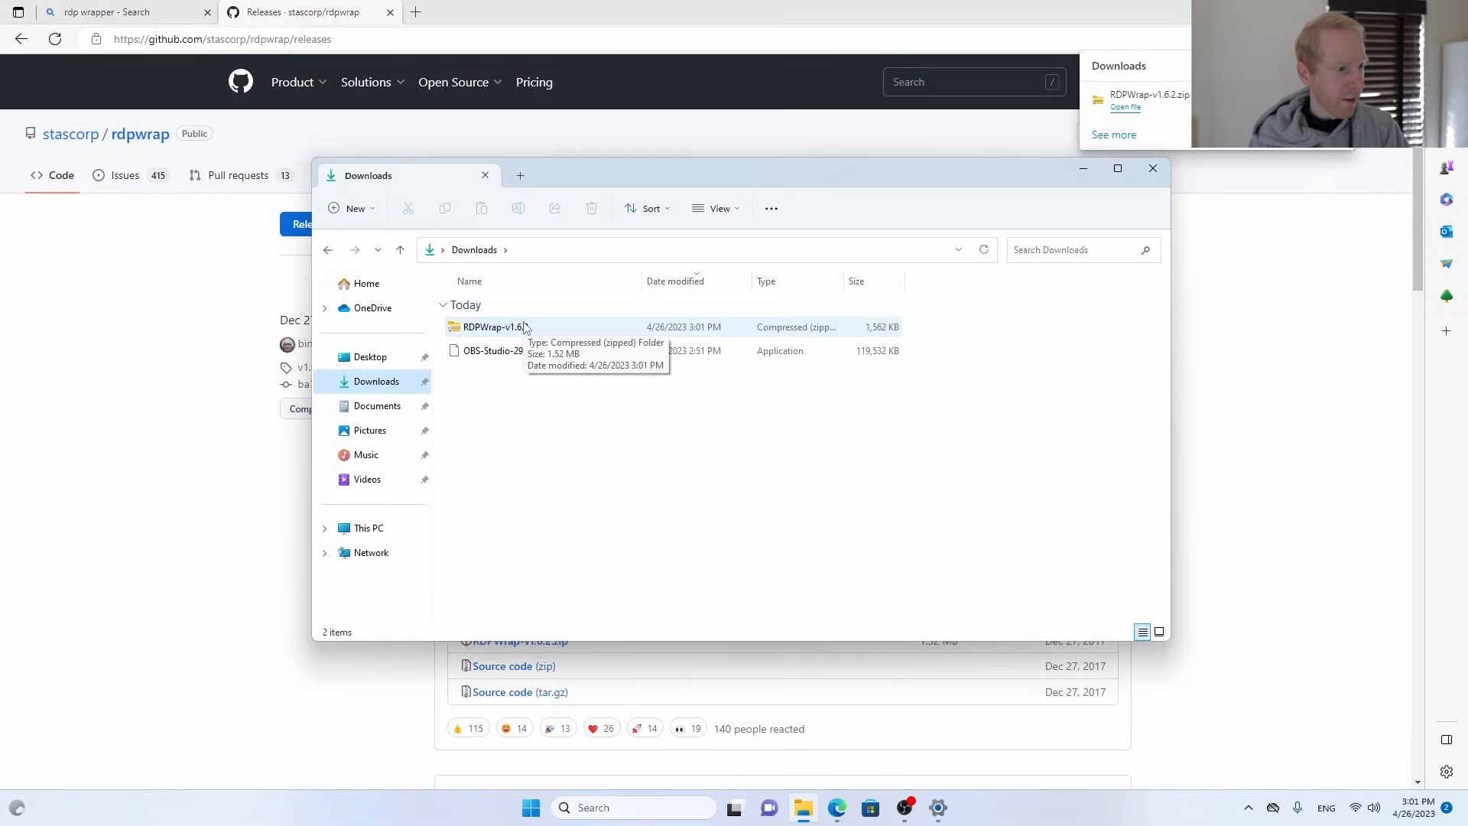
double_click(523, 327)
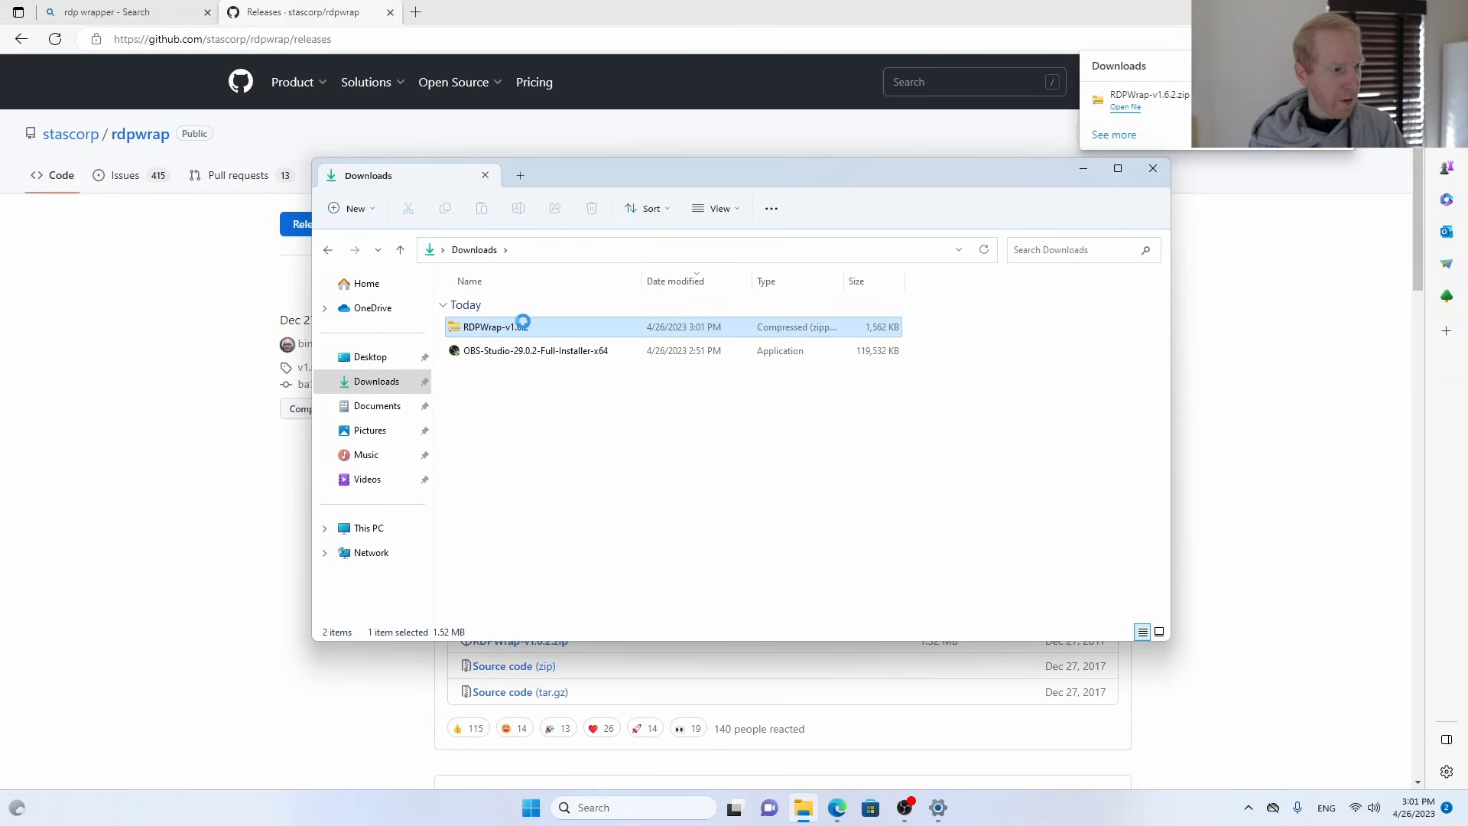
right_click(523, 324)
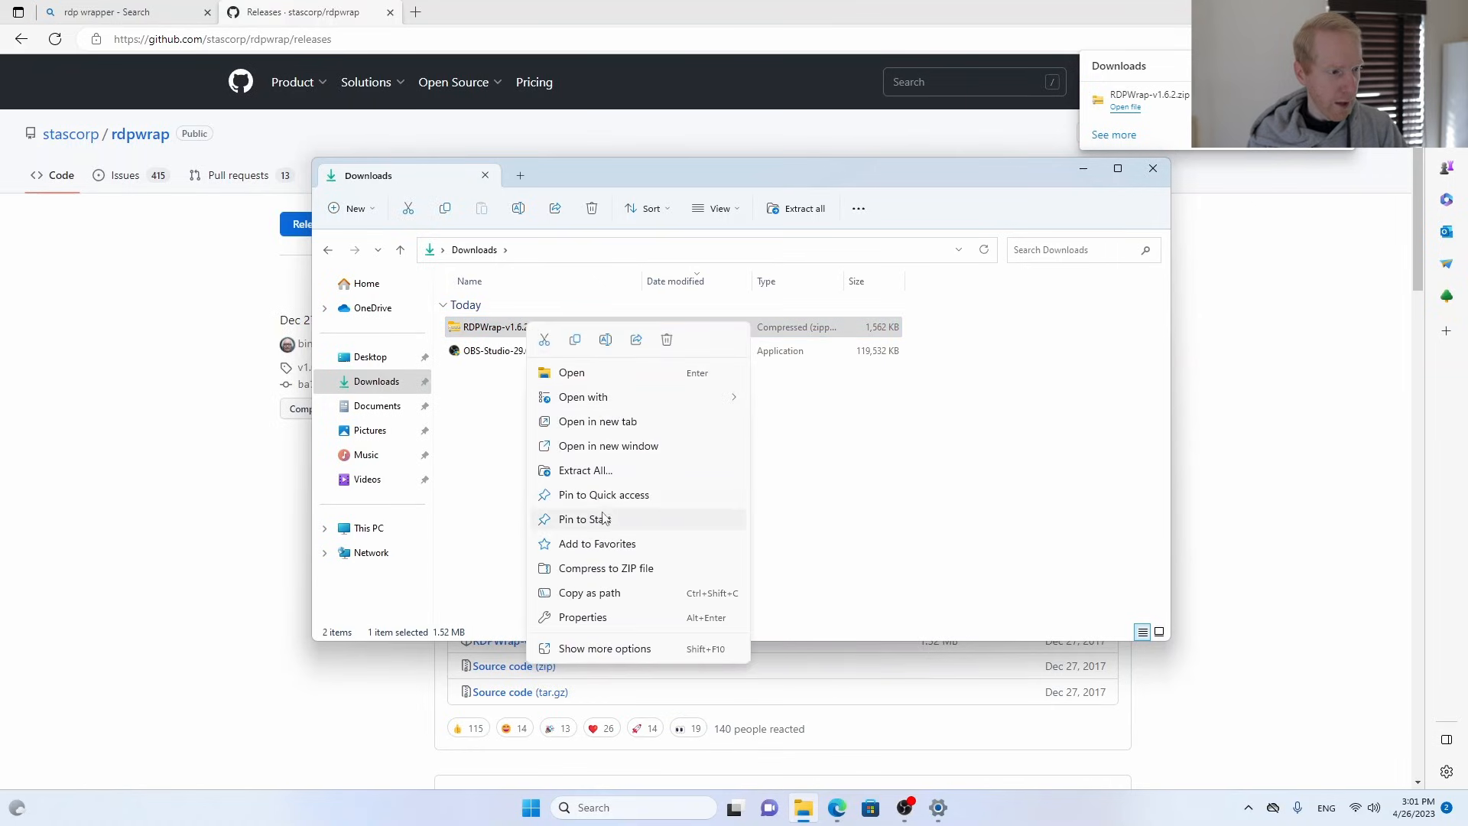
click(596, 470)
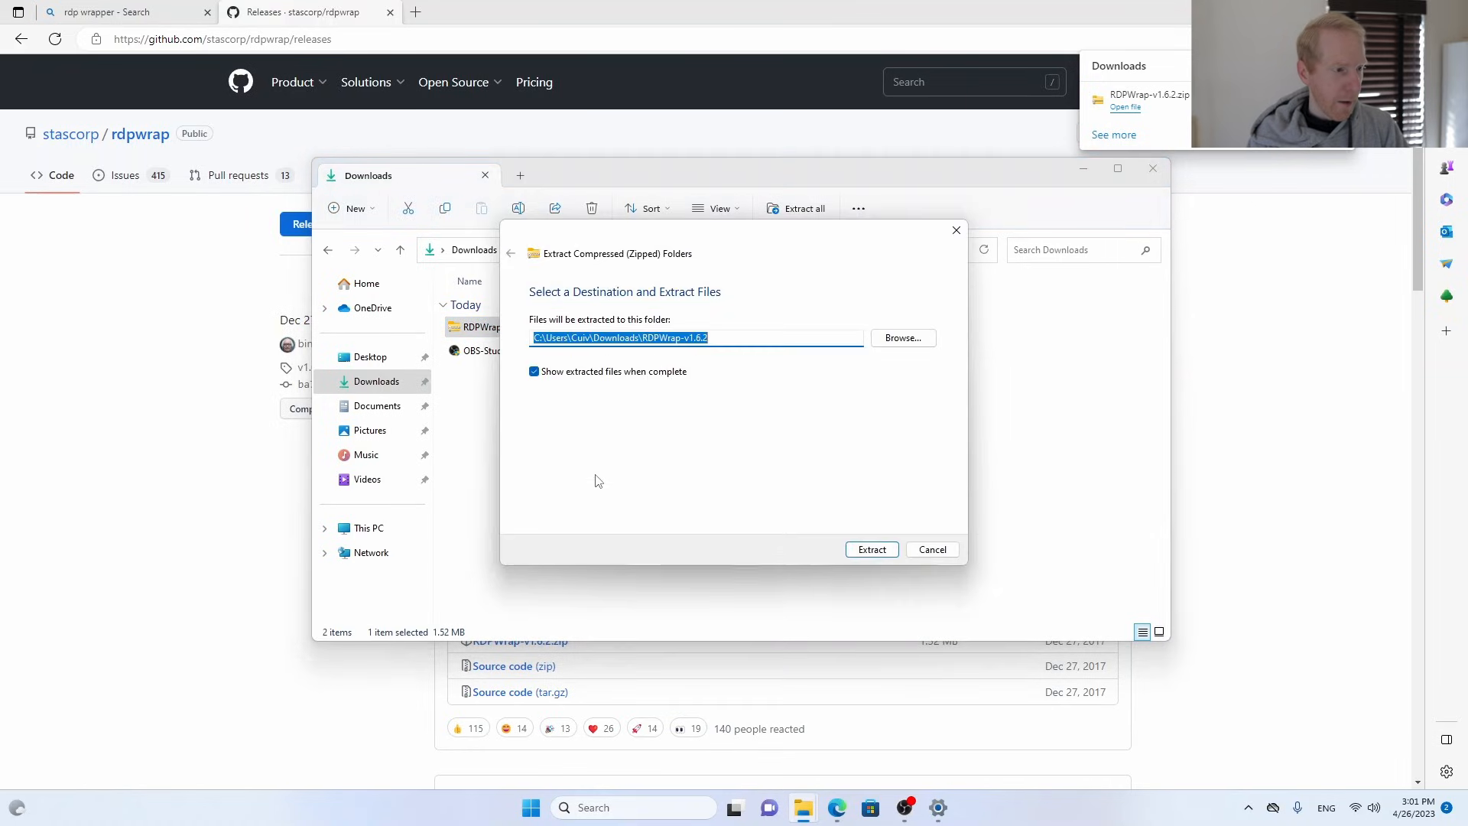
click(876, 555)
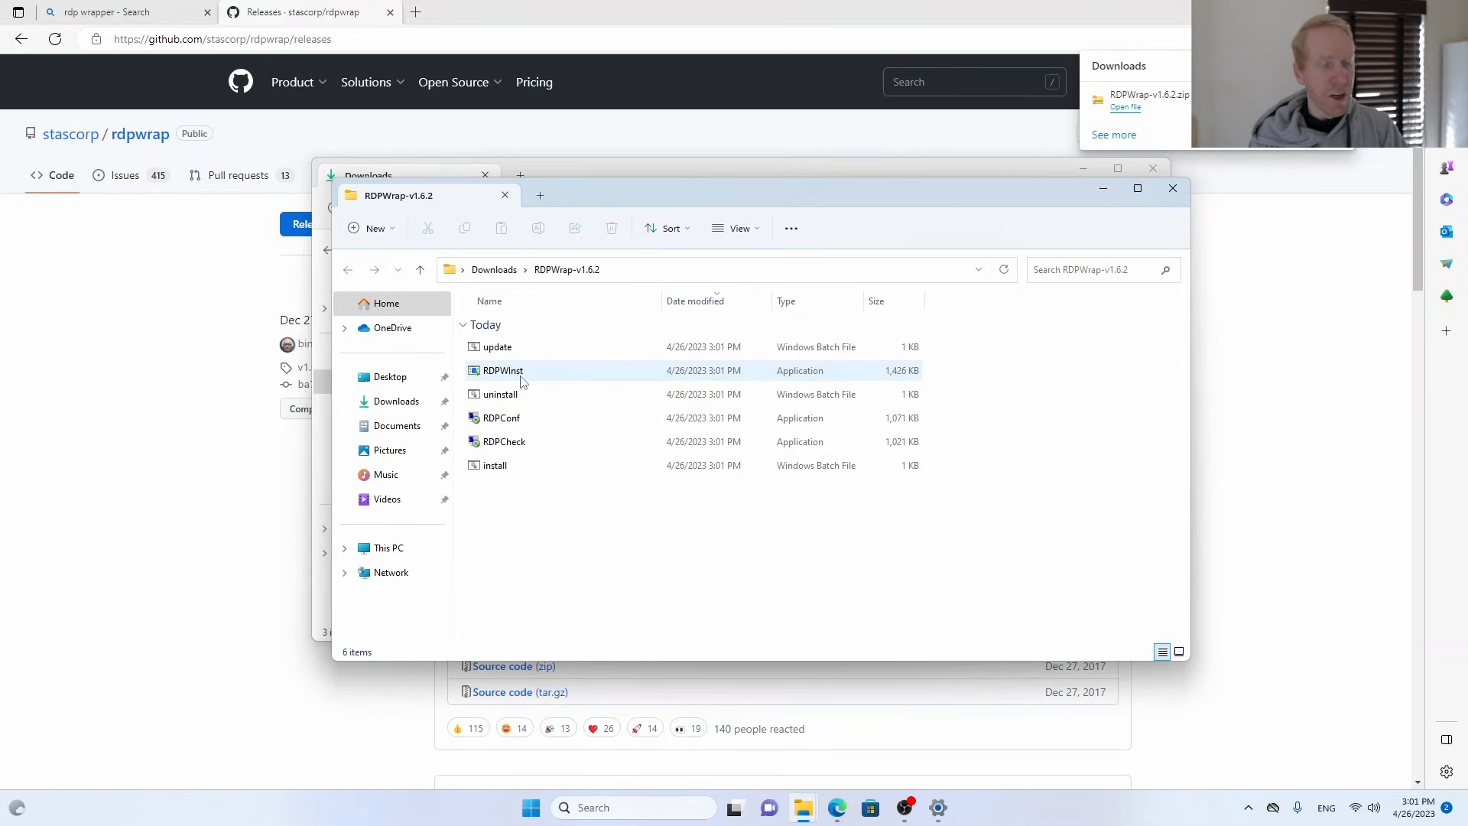
mouse_move(524, 382)
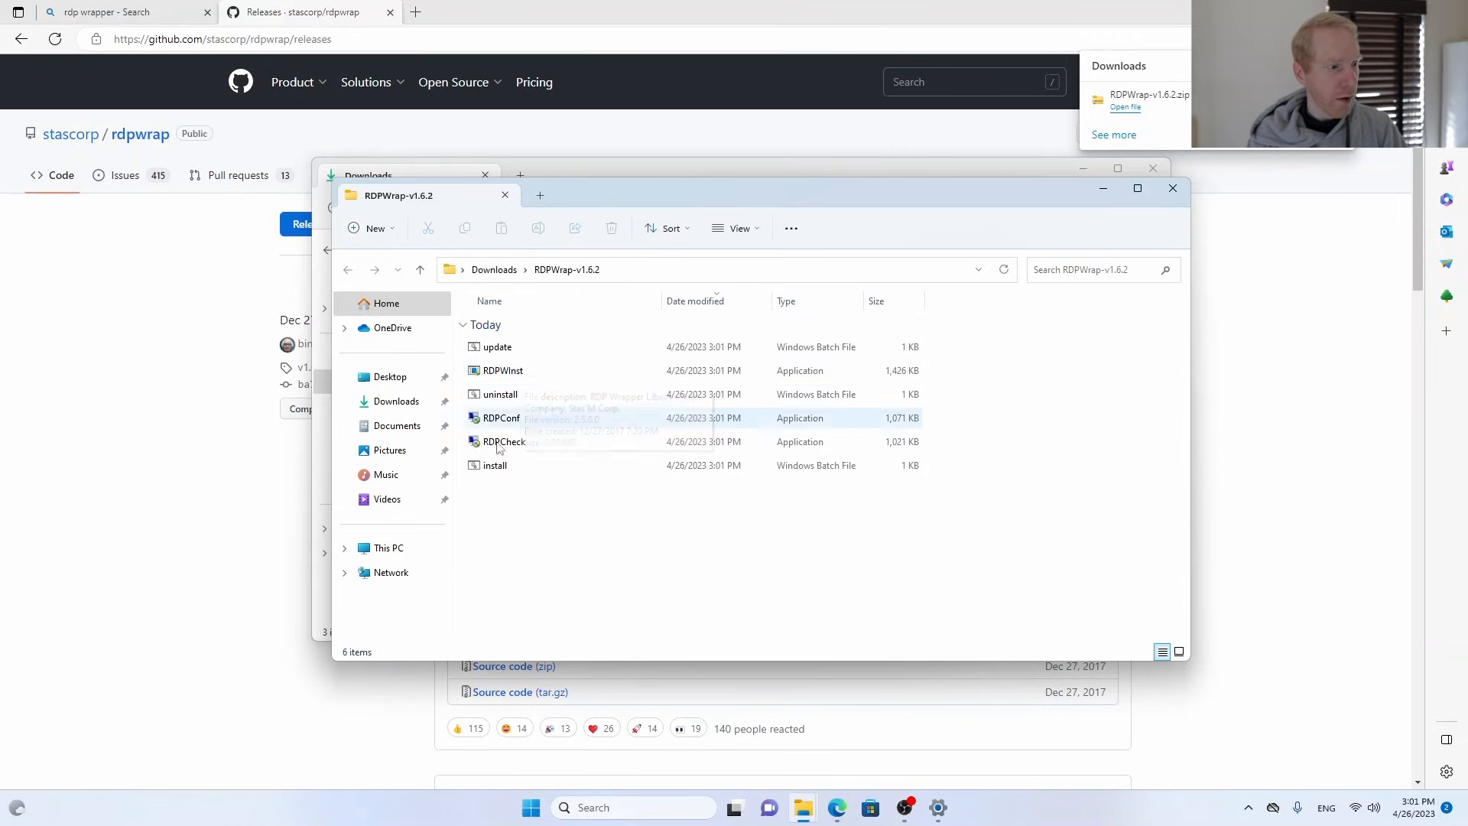
right_click(490, 469)
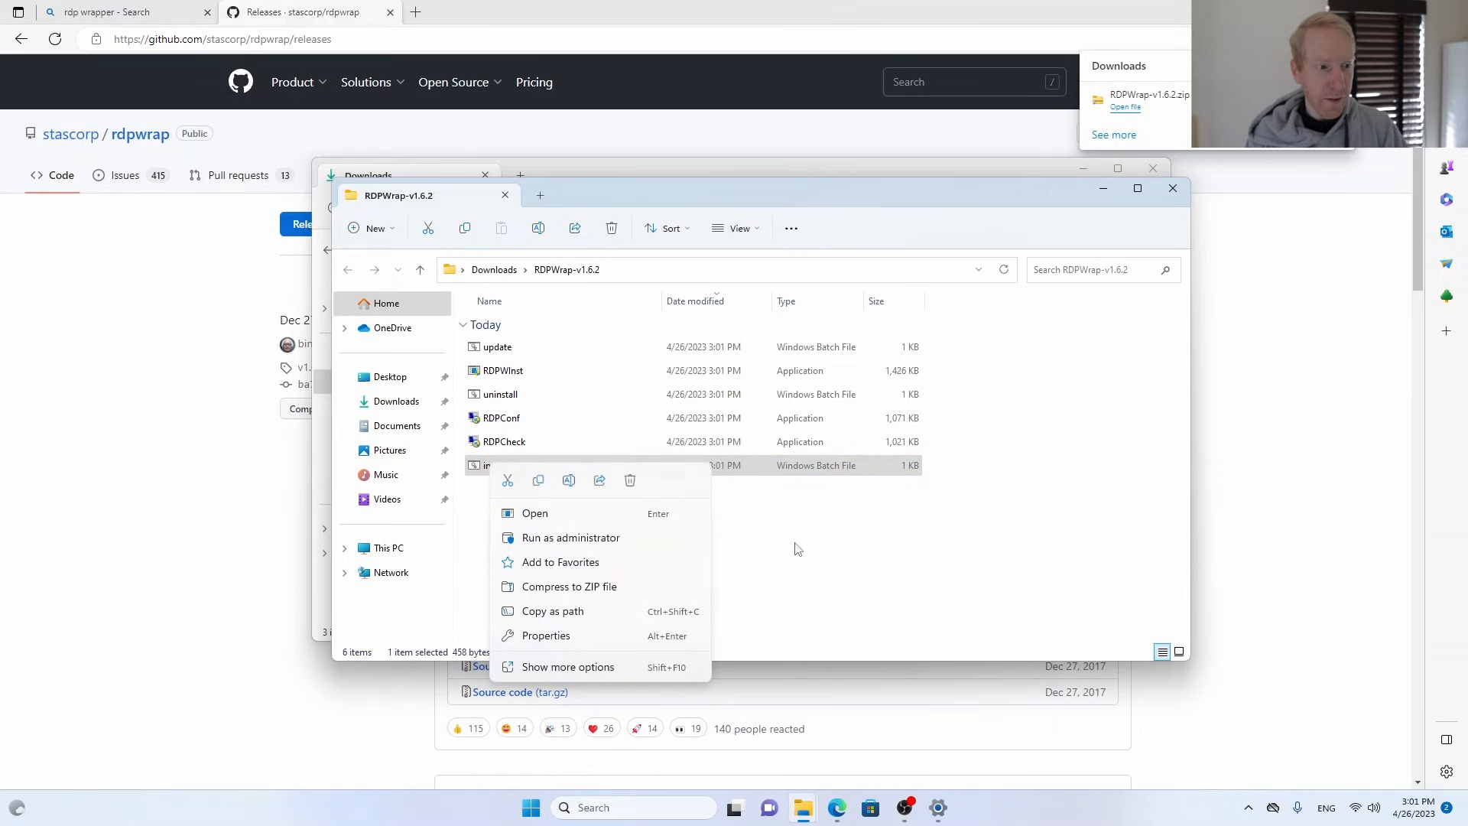
click(853, 546)
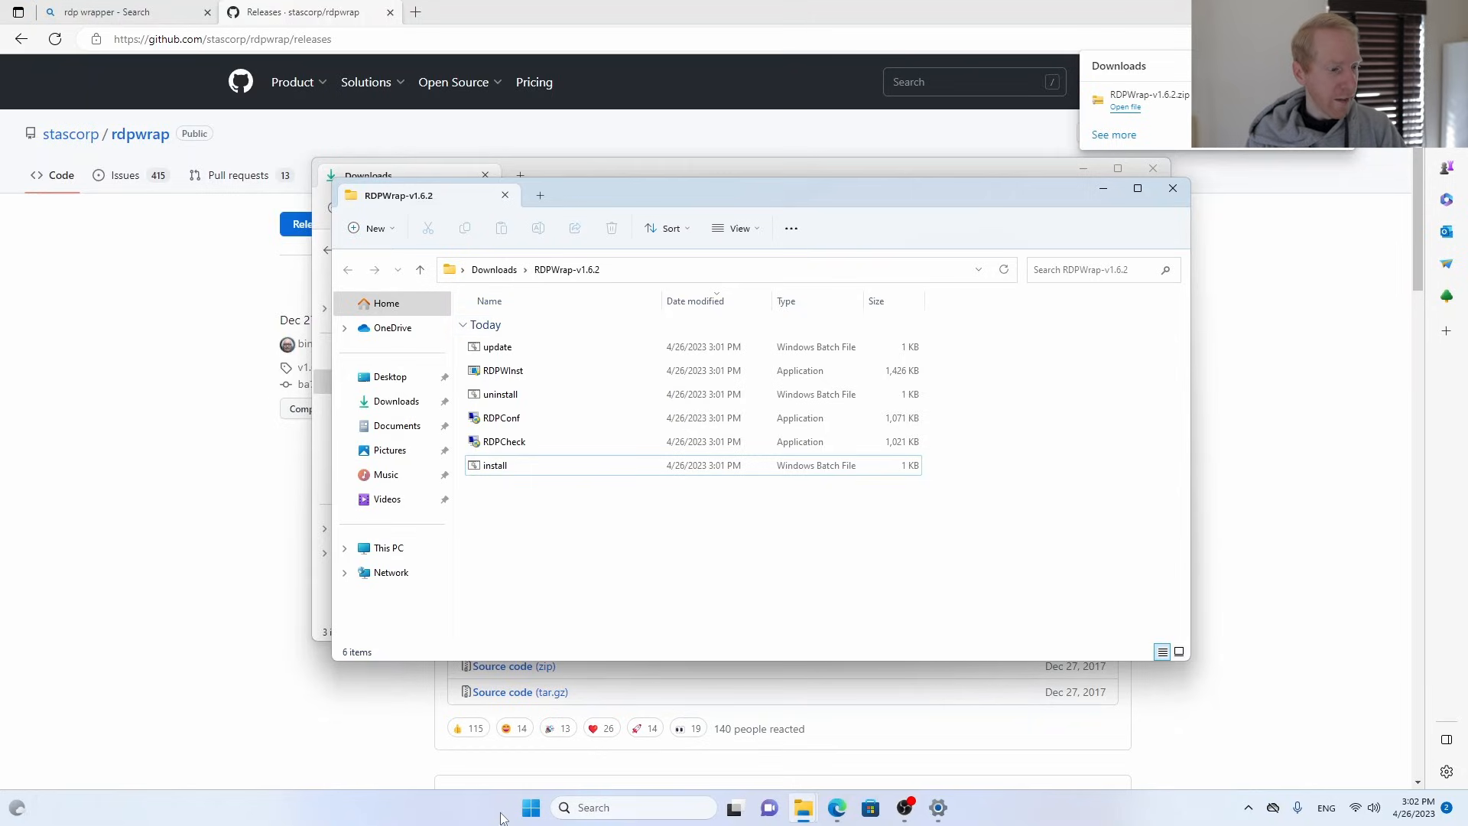
Enable Remote Desktop in the Windows settings and review the users allowed to connect, without changing the list.
click(531, 809)
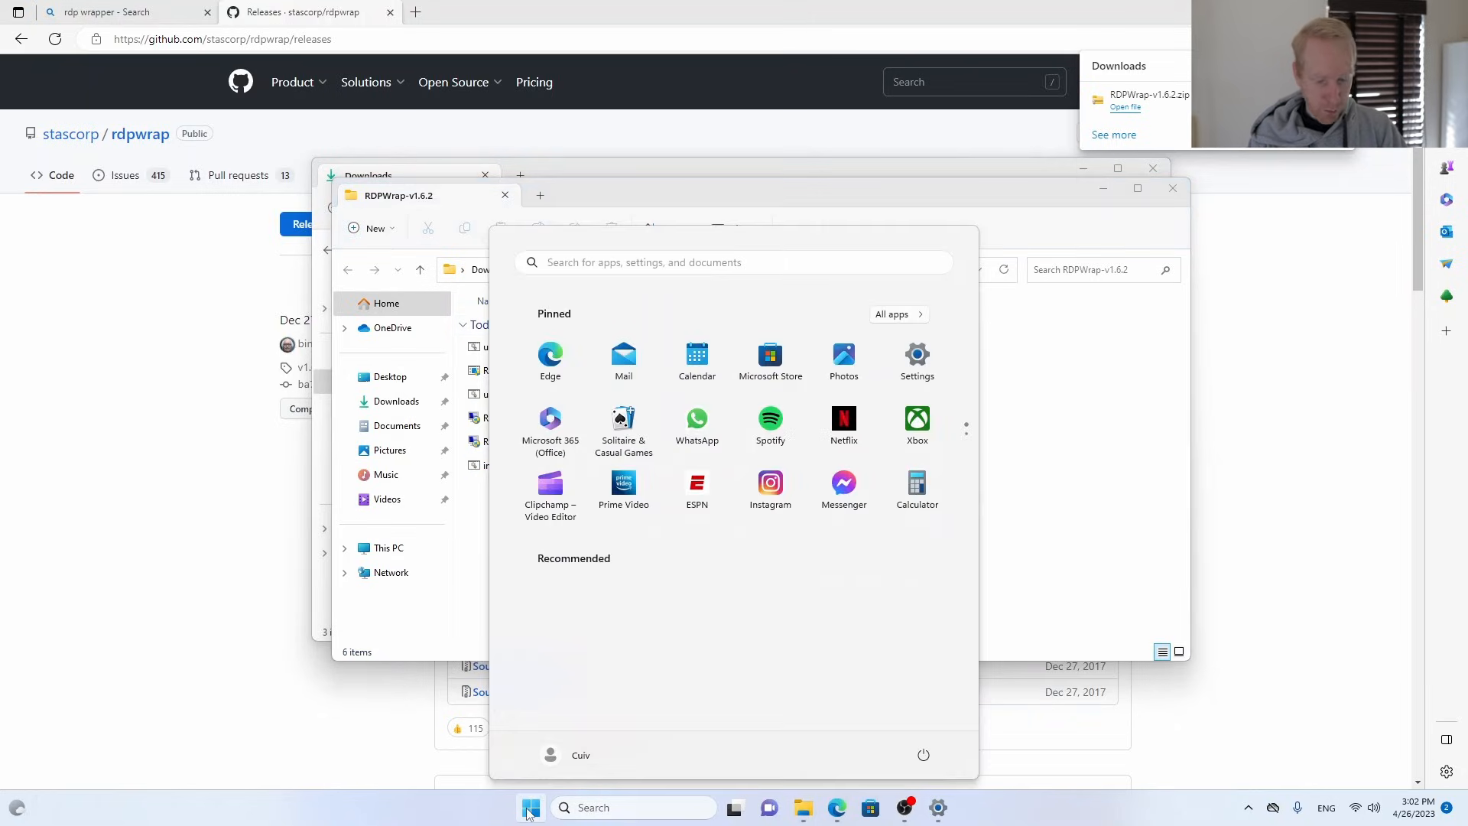
text(remote)
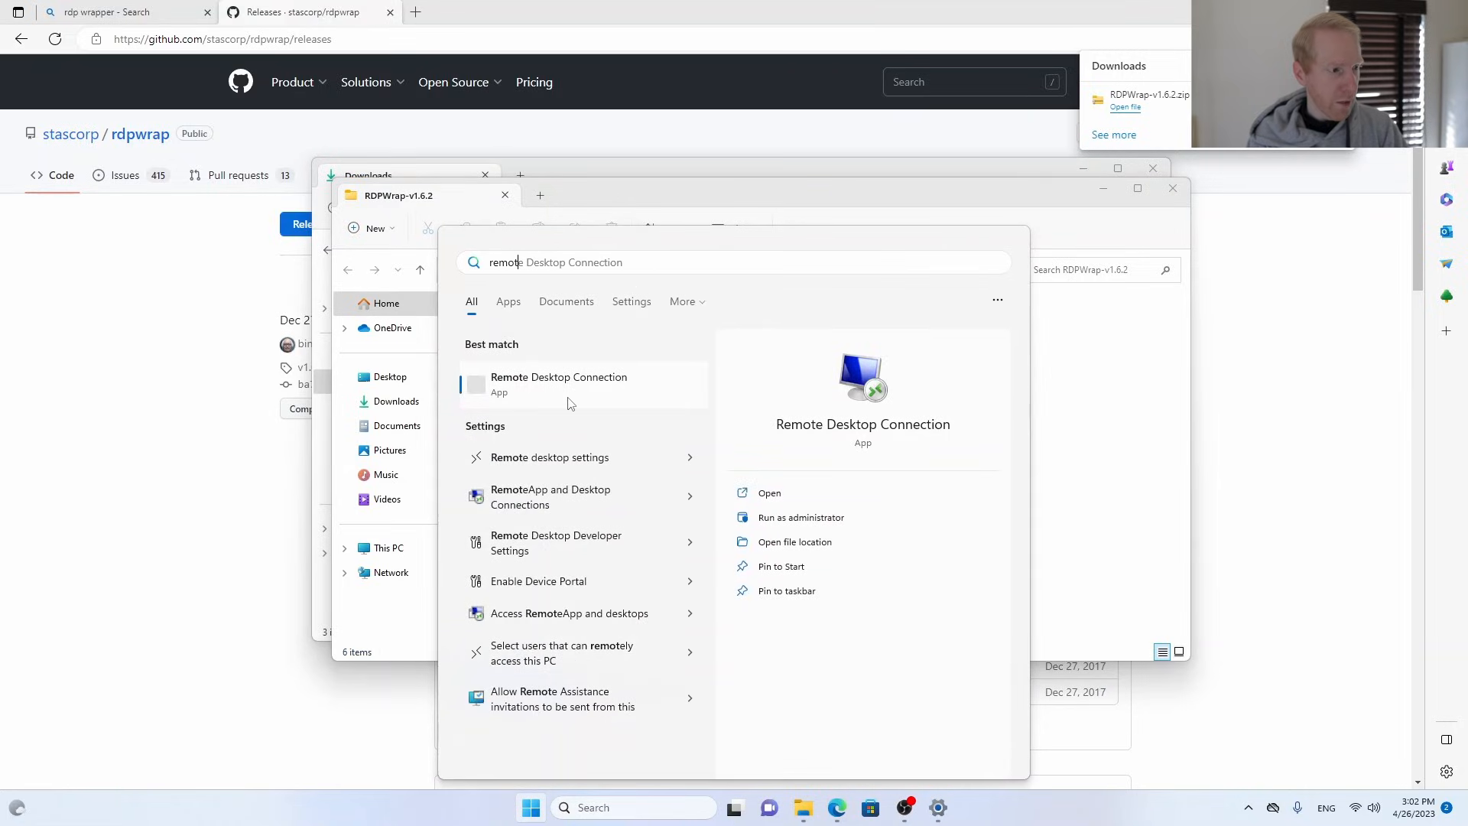
click(560, 457)
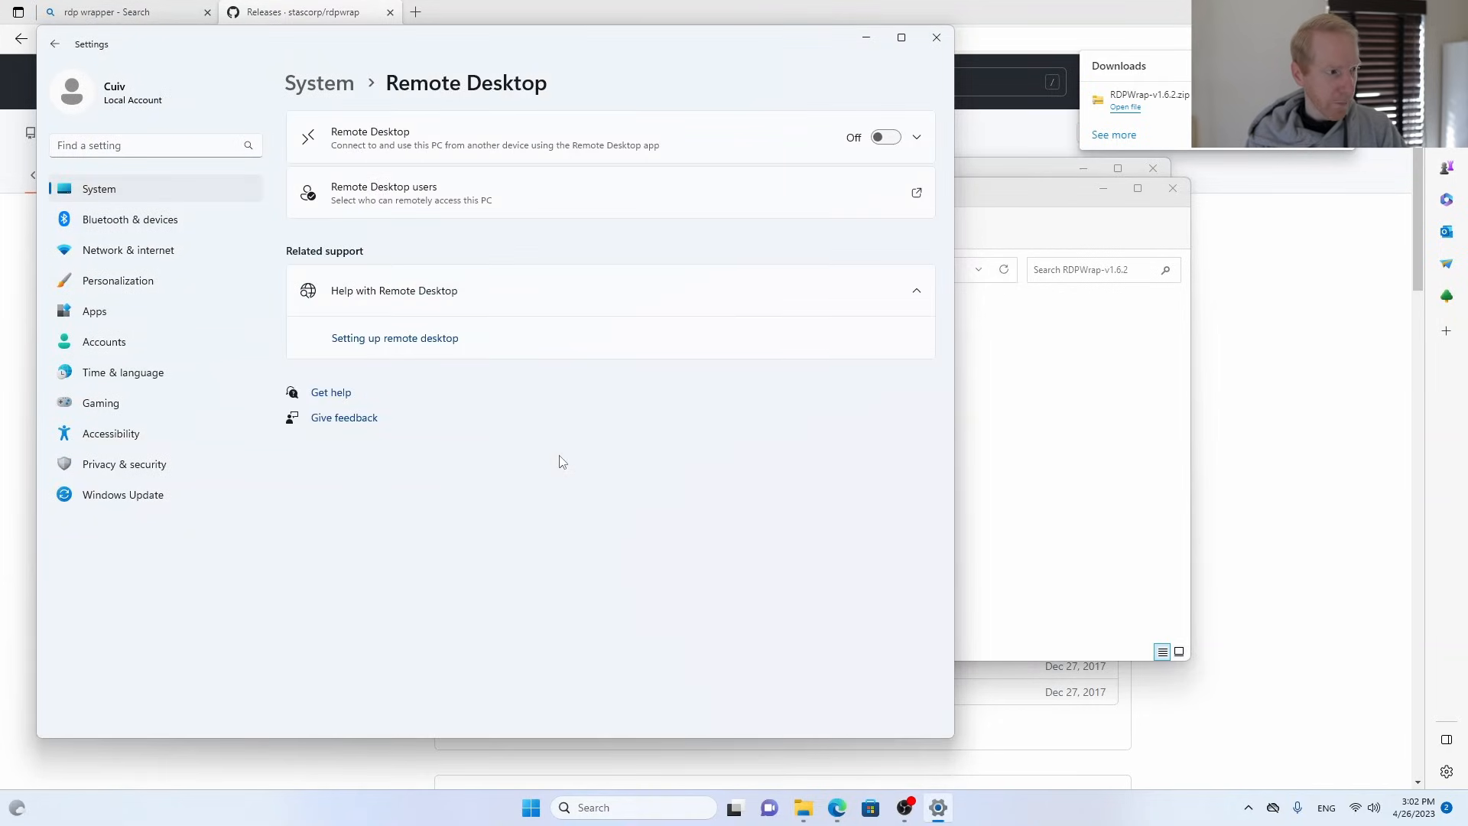
click(889, 143)
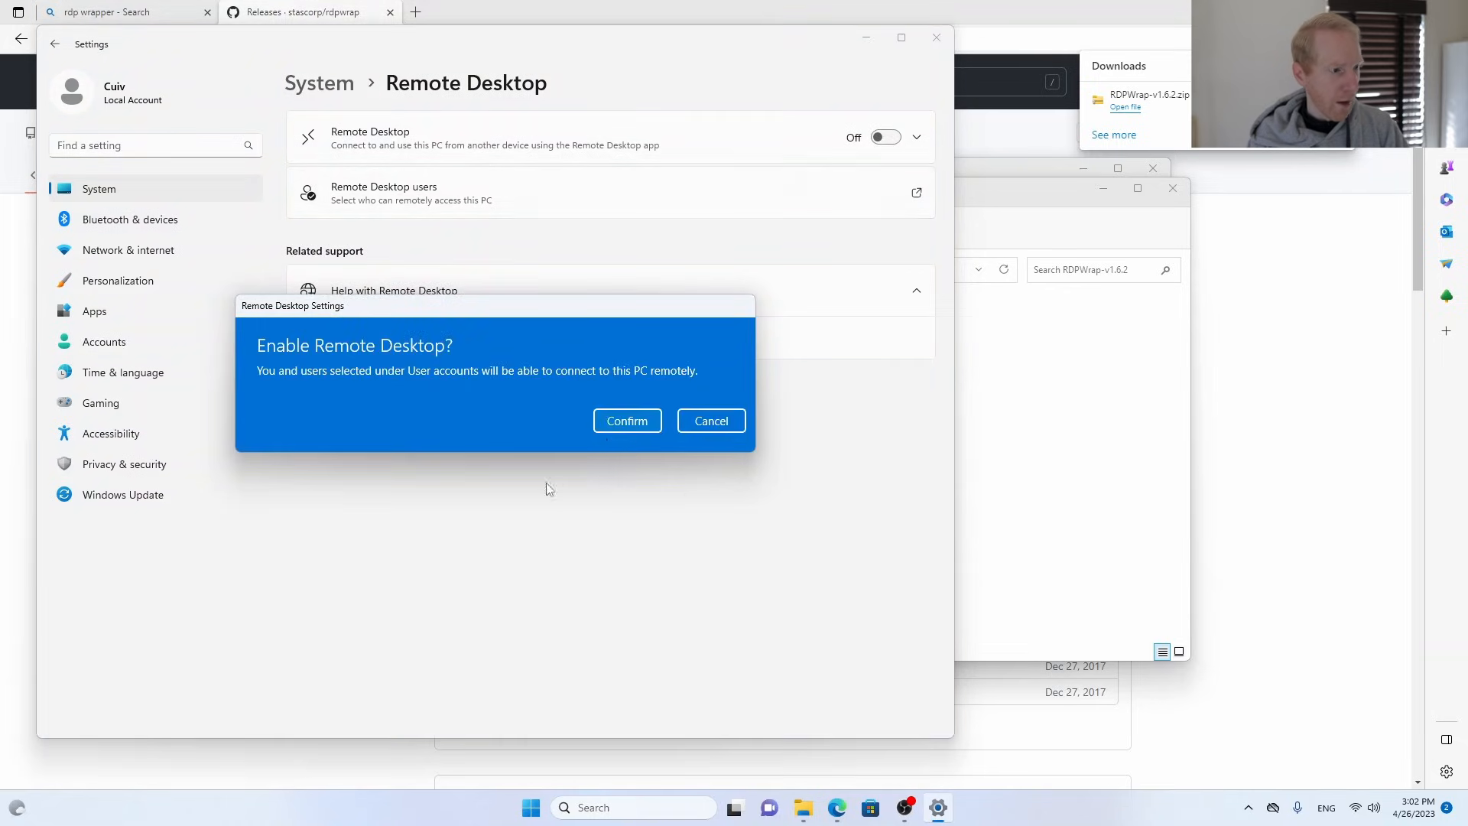
click(629, 421)
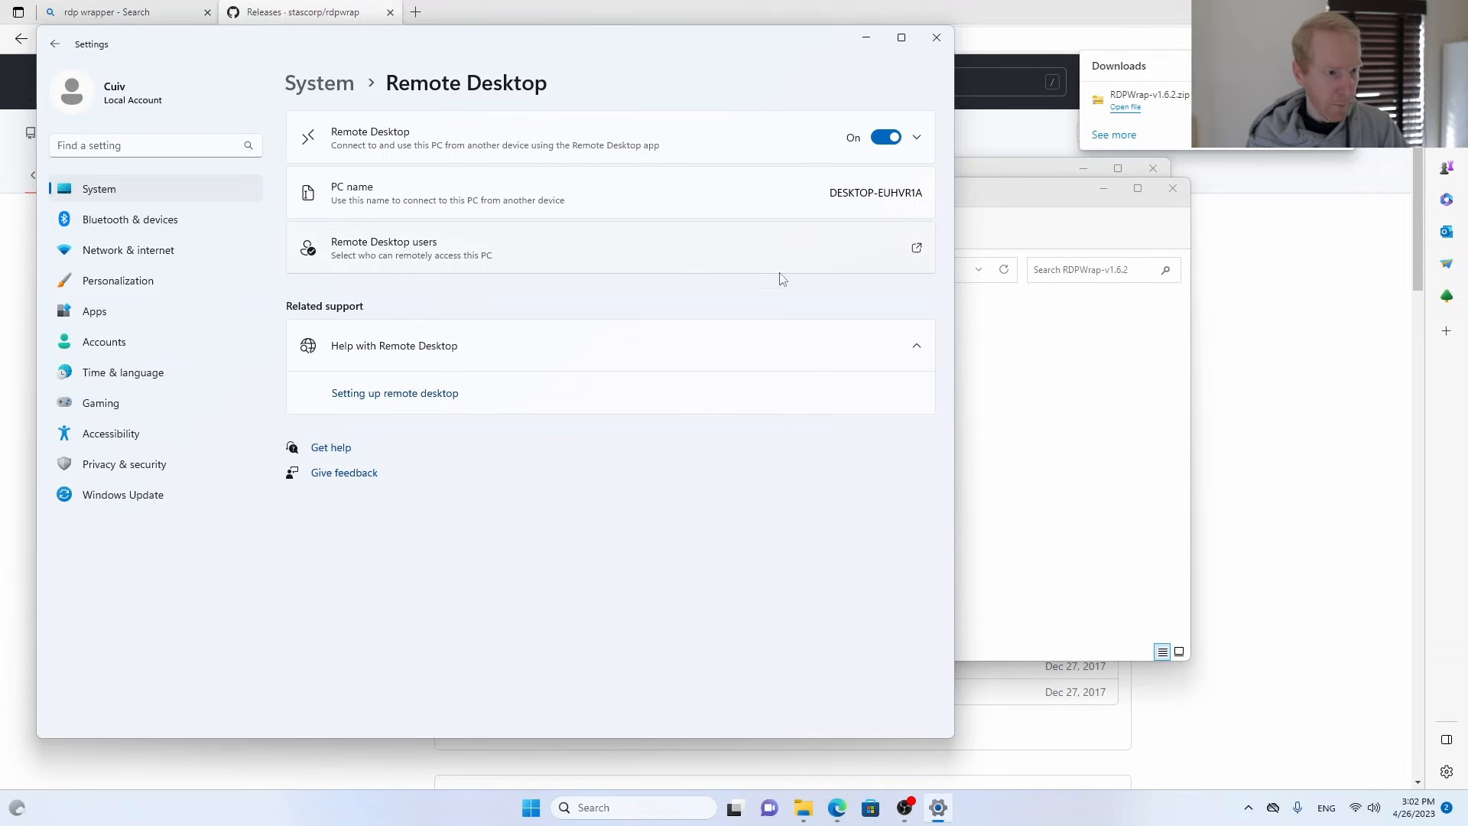
click(917, 251)
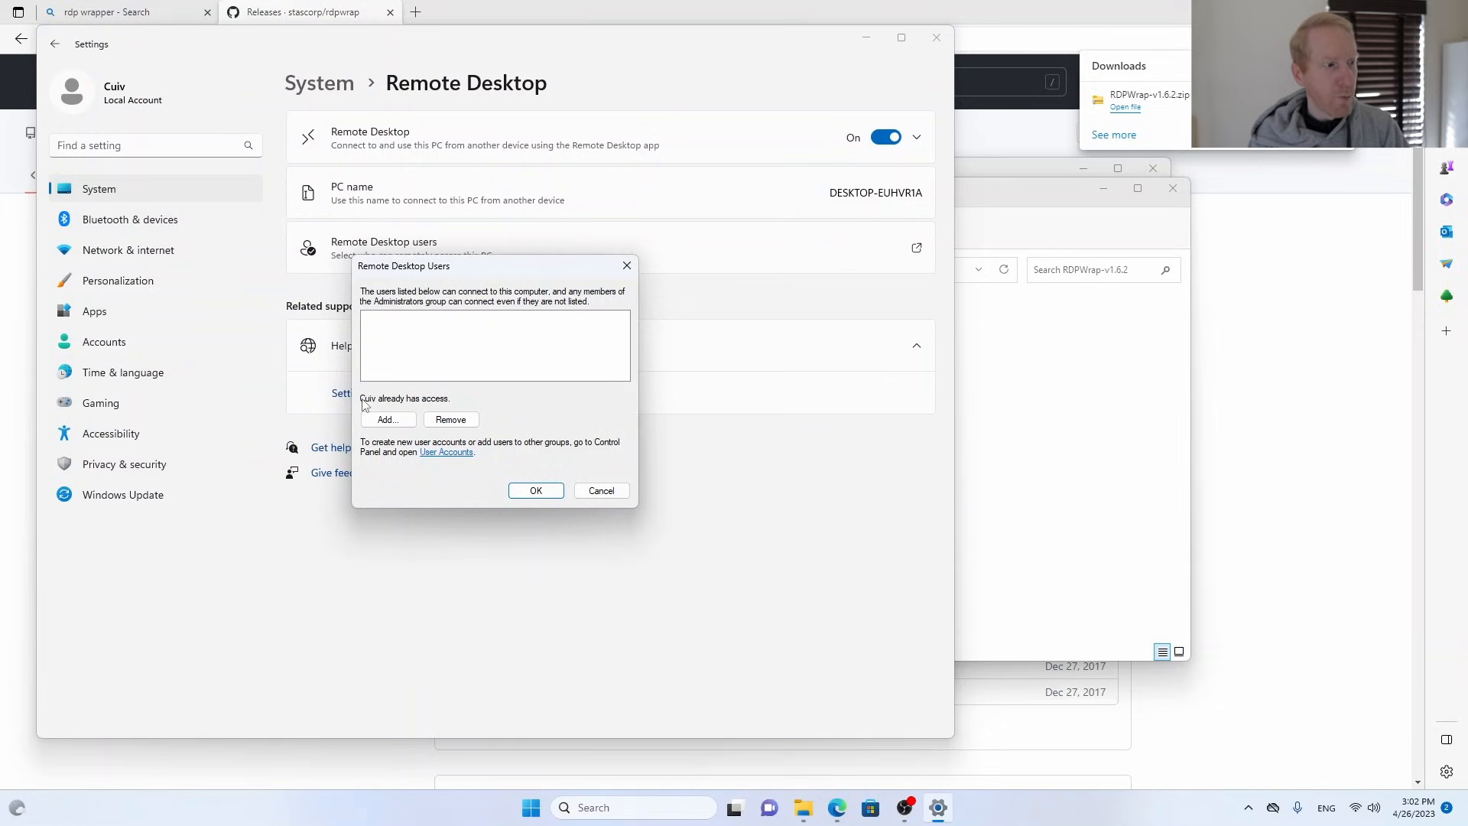
click(616, 494)
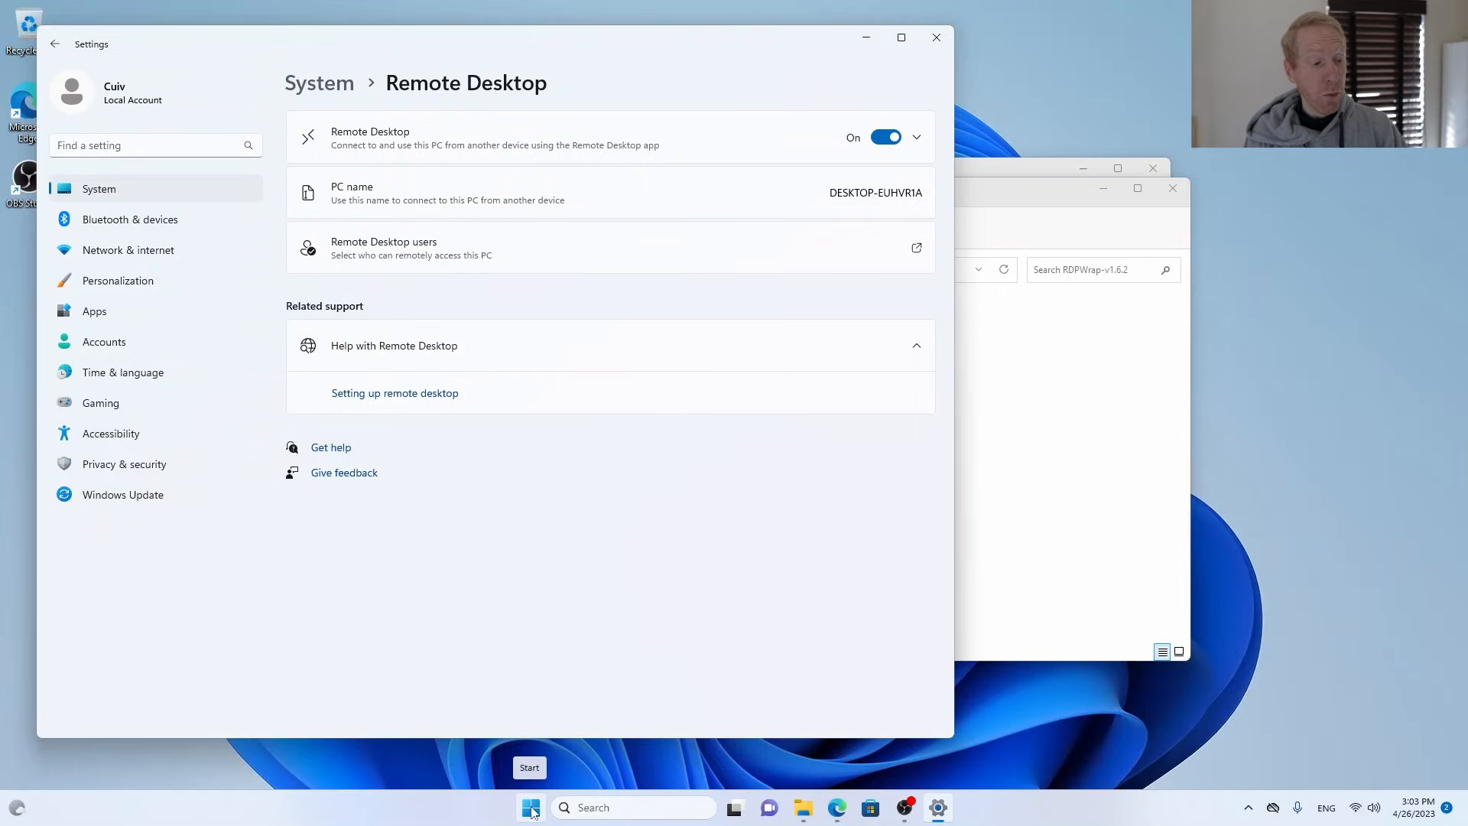
Open the Local Group Policy Editor and show the computer's Security Options under Windows Settings, Security Settings, Local Policies.
click(532, 809)
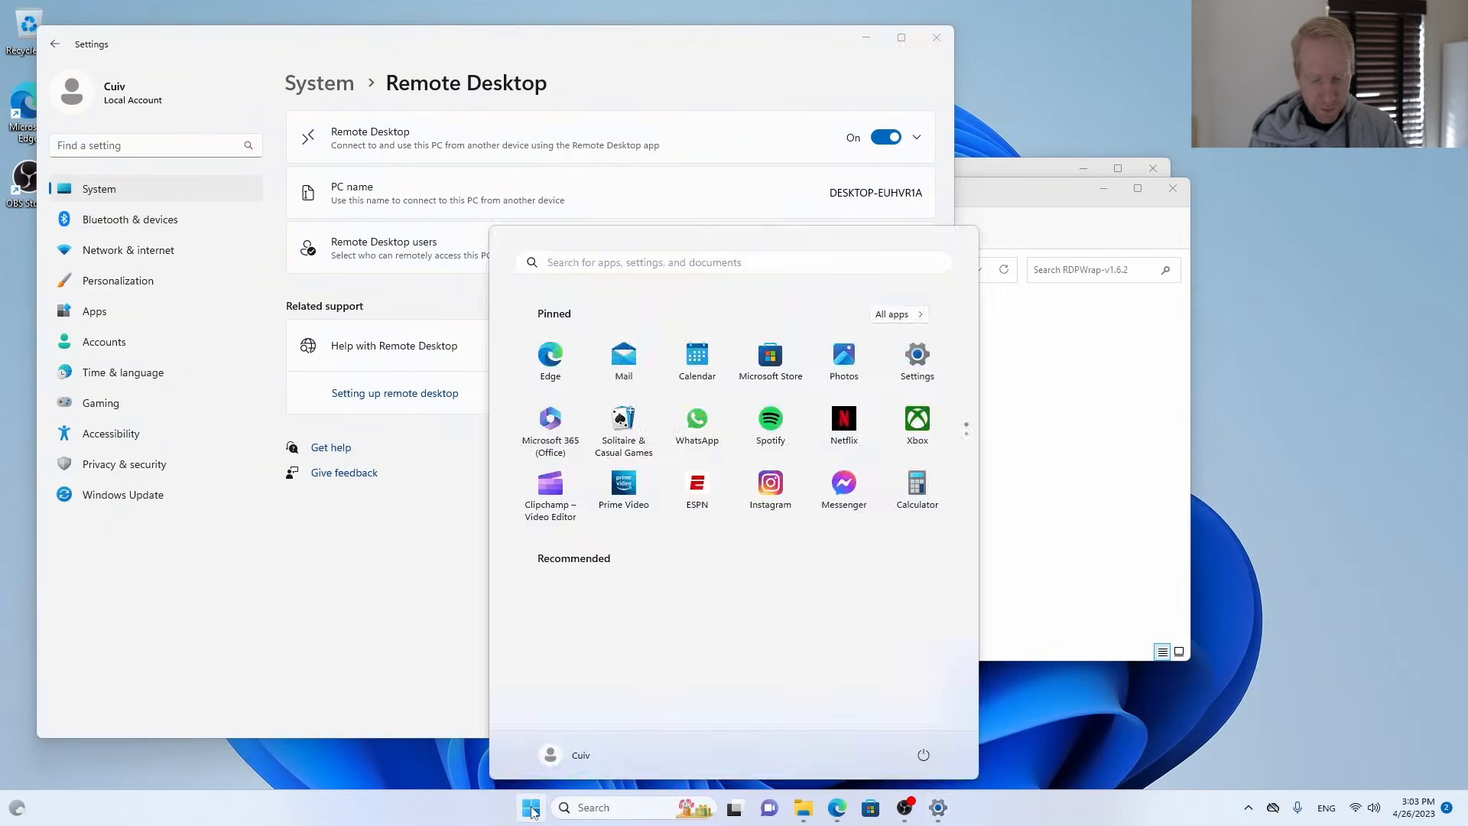
text(gpedit)
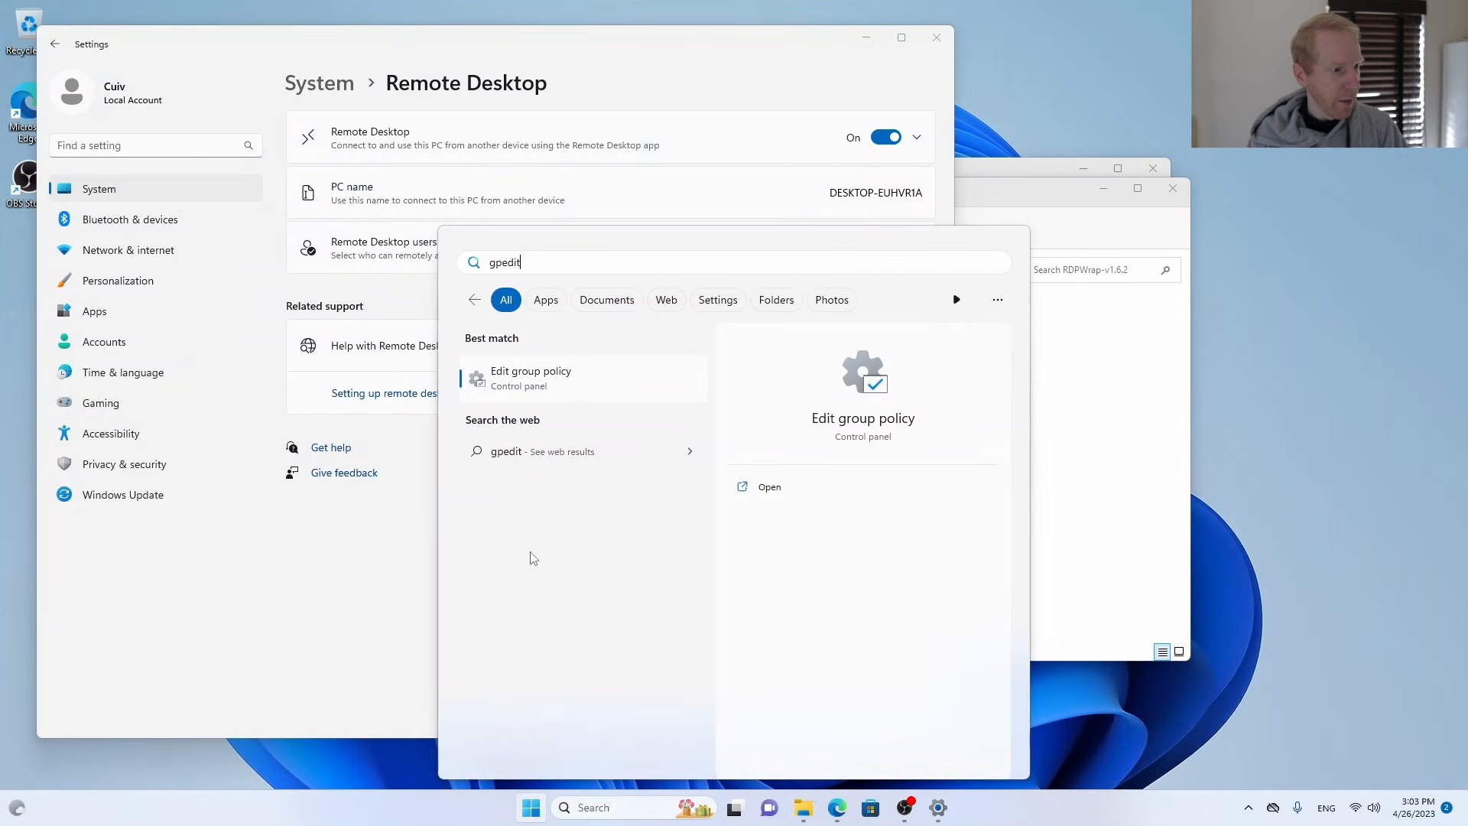
click(569, 390)
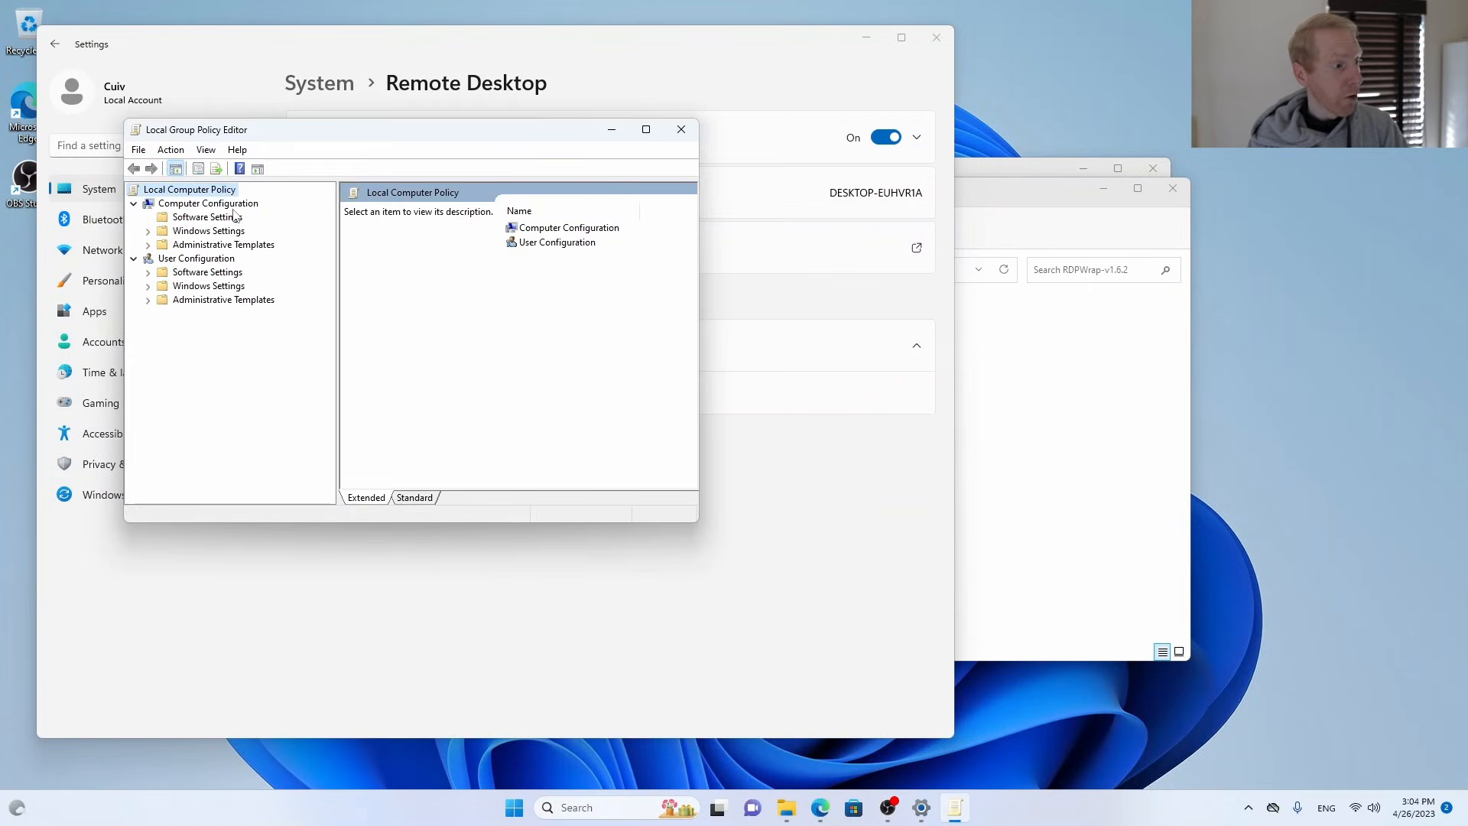
click(148, 230)
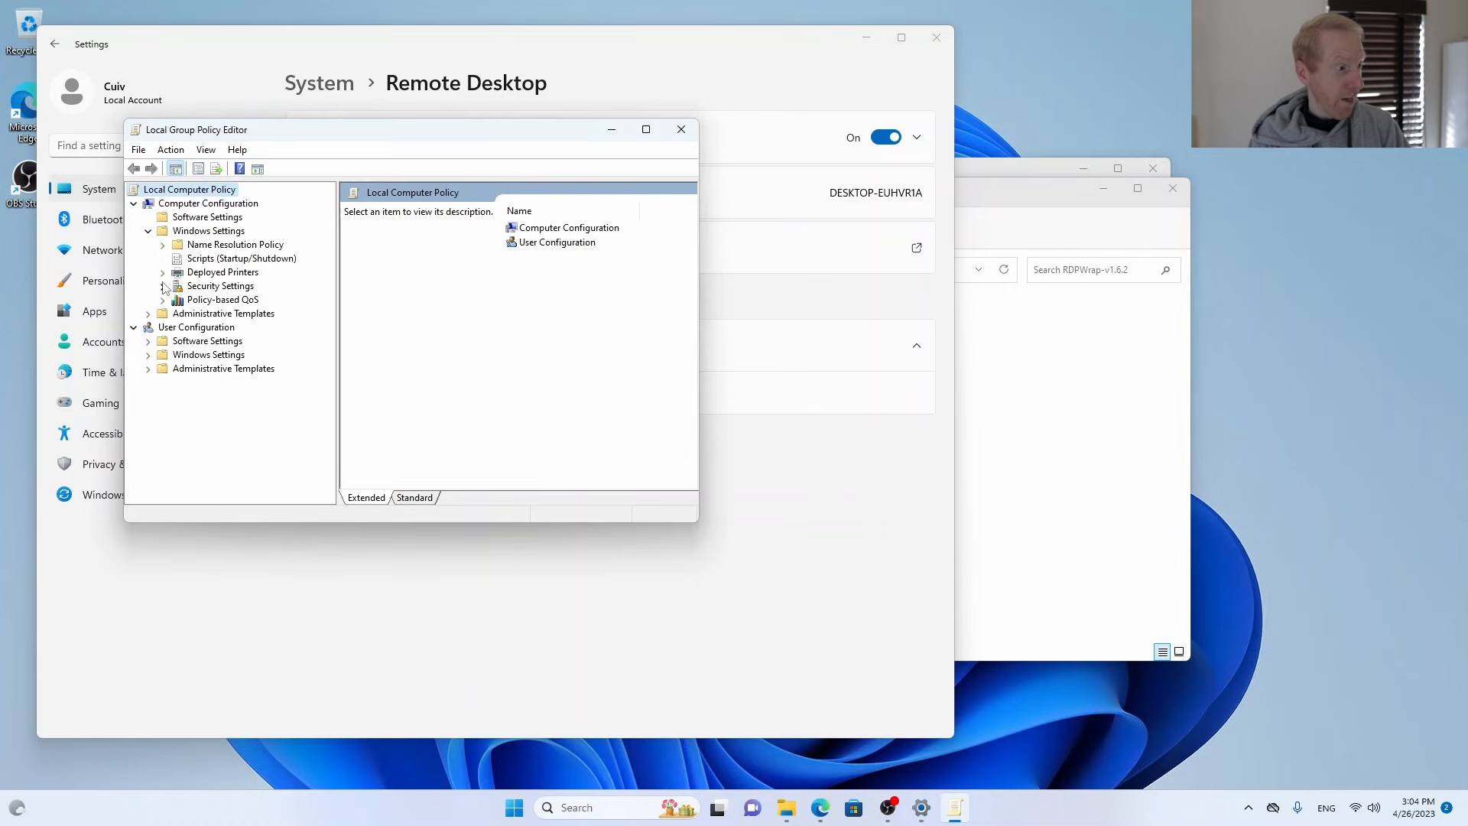
click(163, 286)
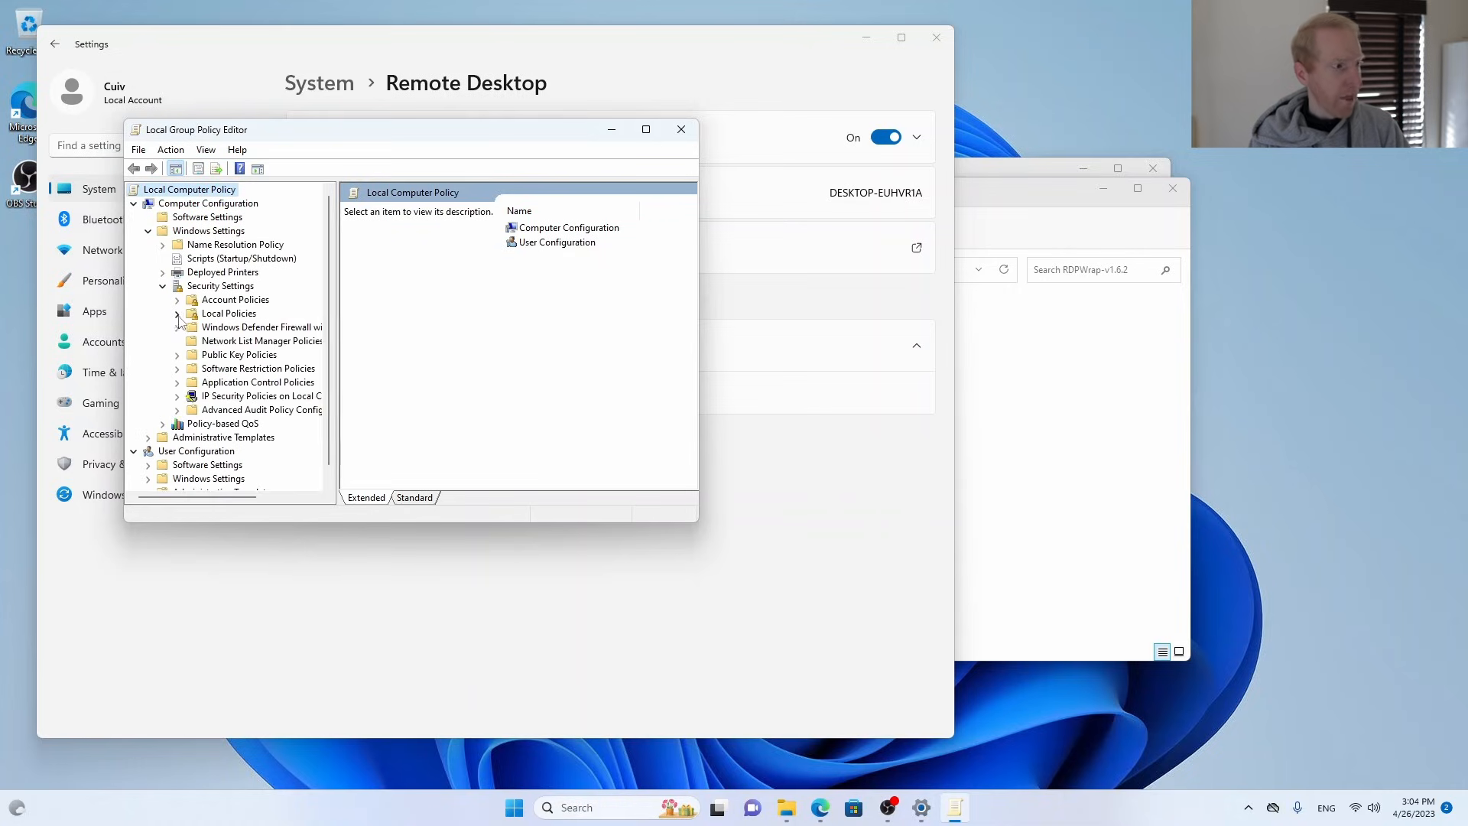
click(177, 314)
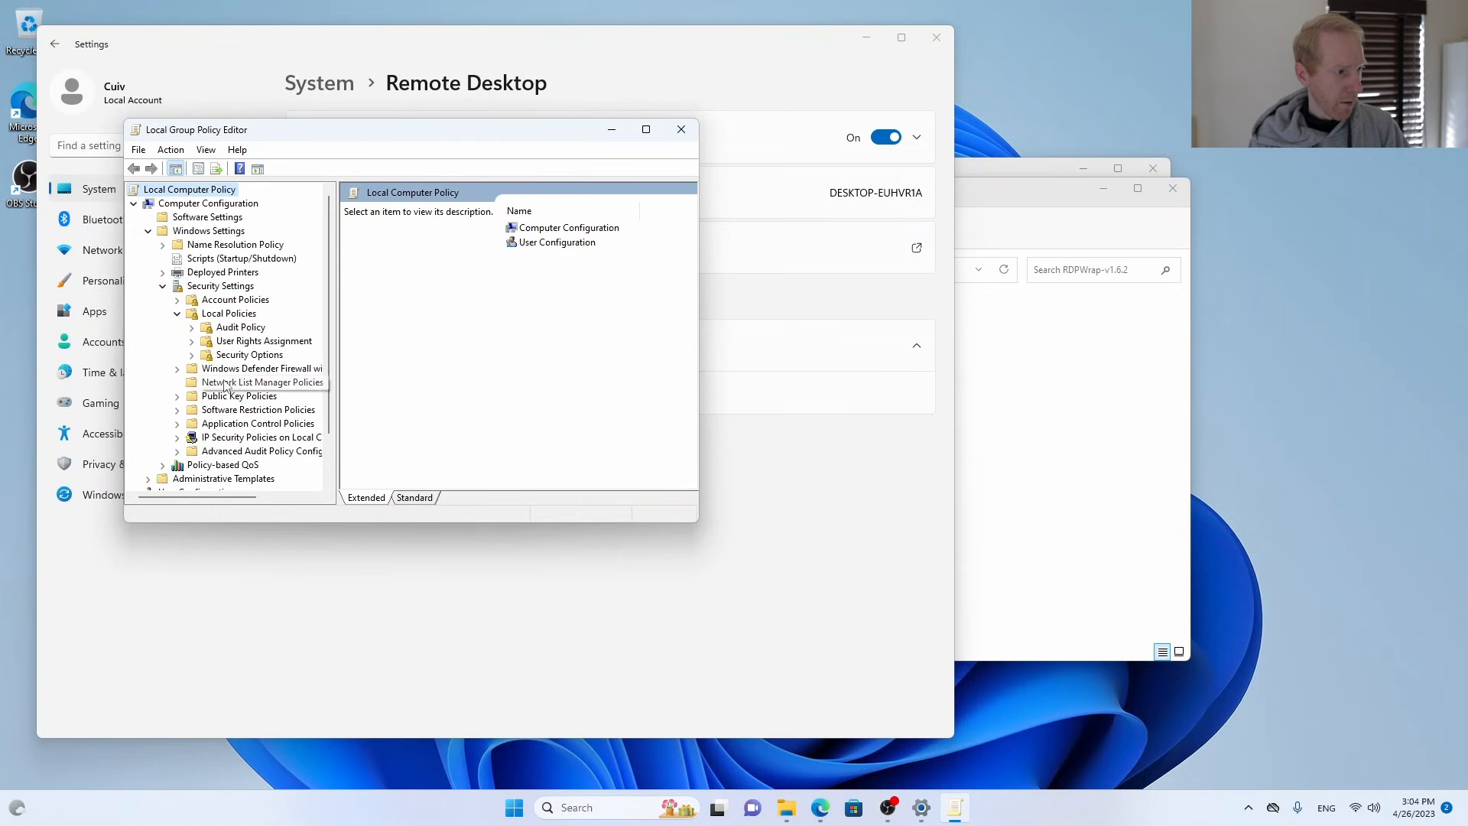
click(243, 357)
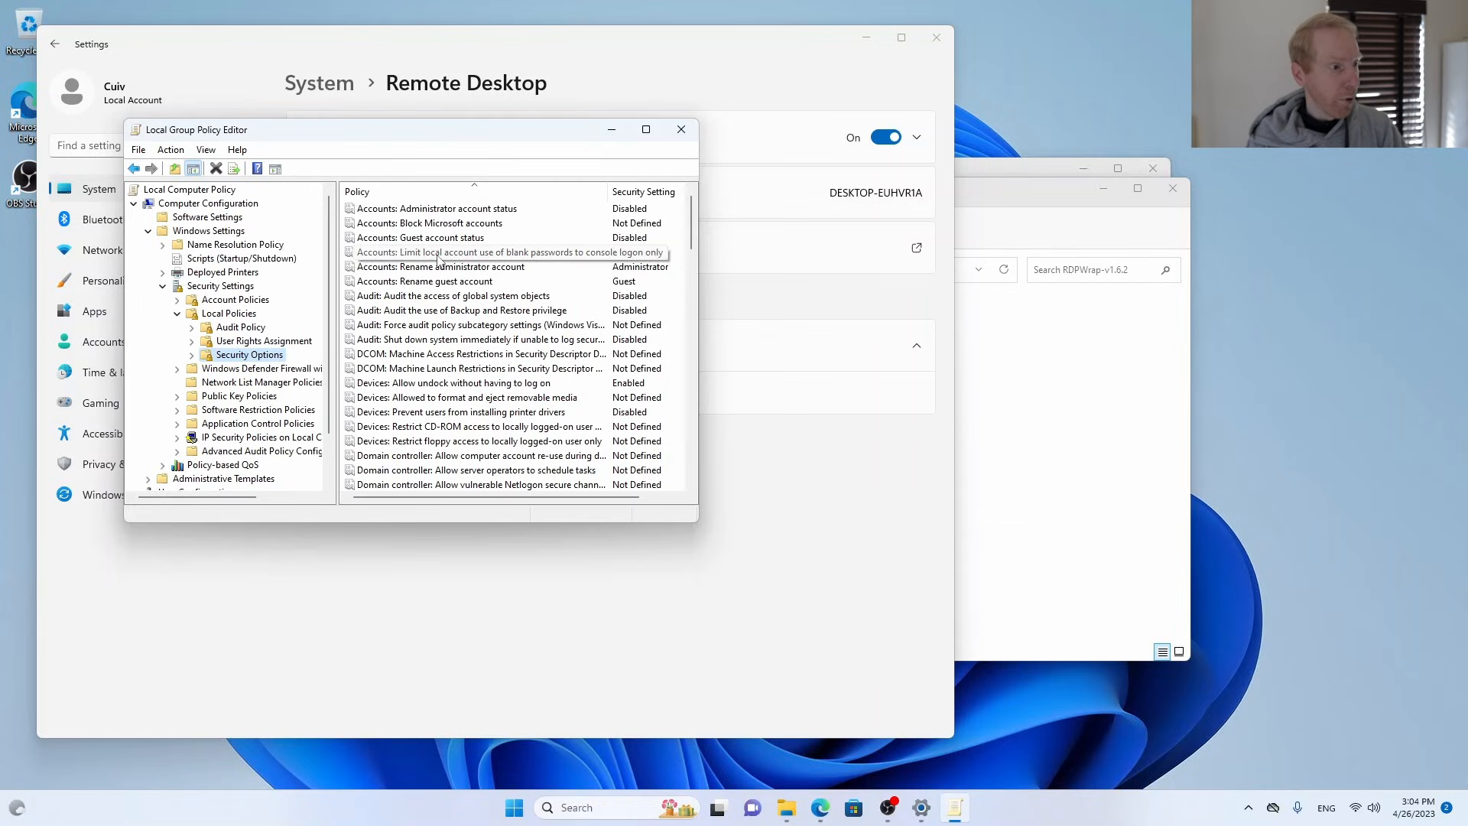
Disable the policy "Accounts: Limit local account use of blank passwords to console logon only" and close the policy editor.
click(388, 258)
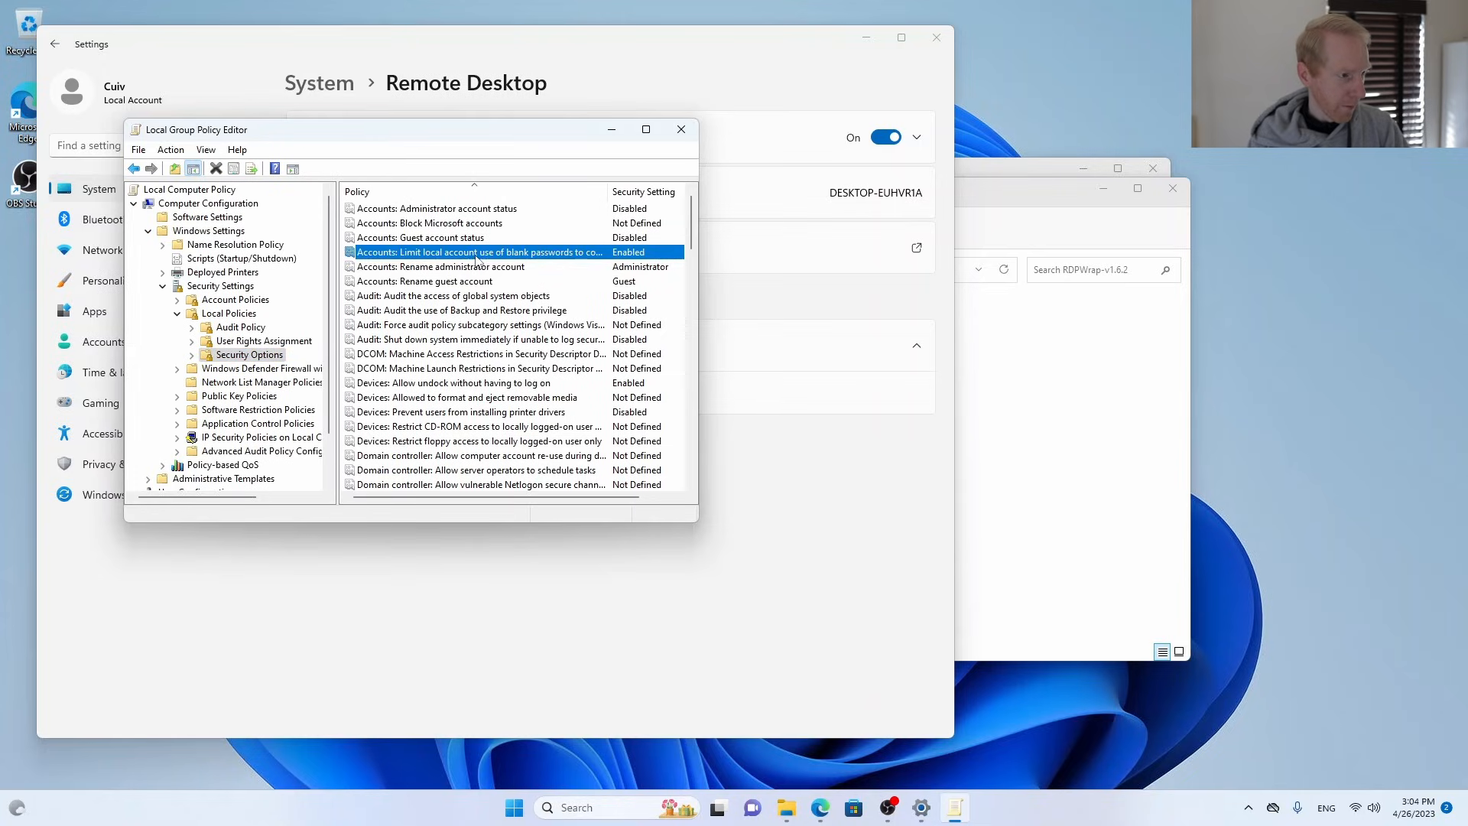
double_click(478, 256)
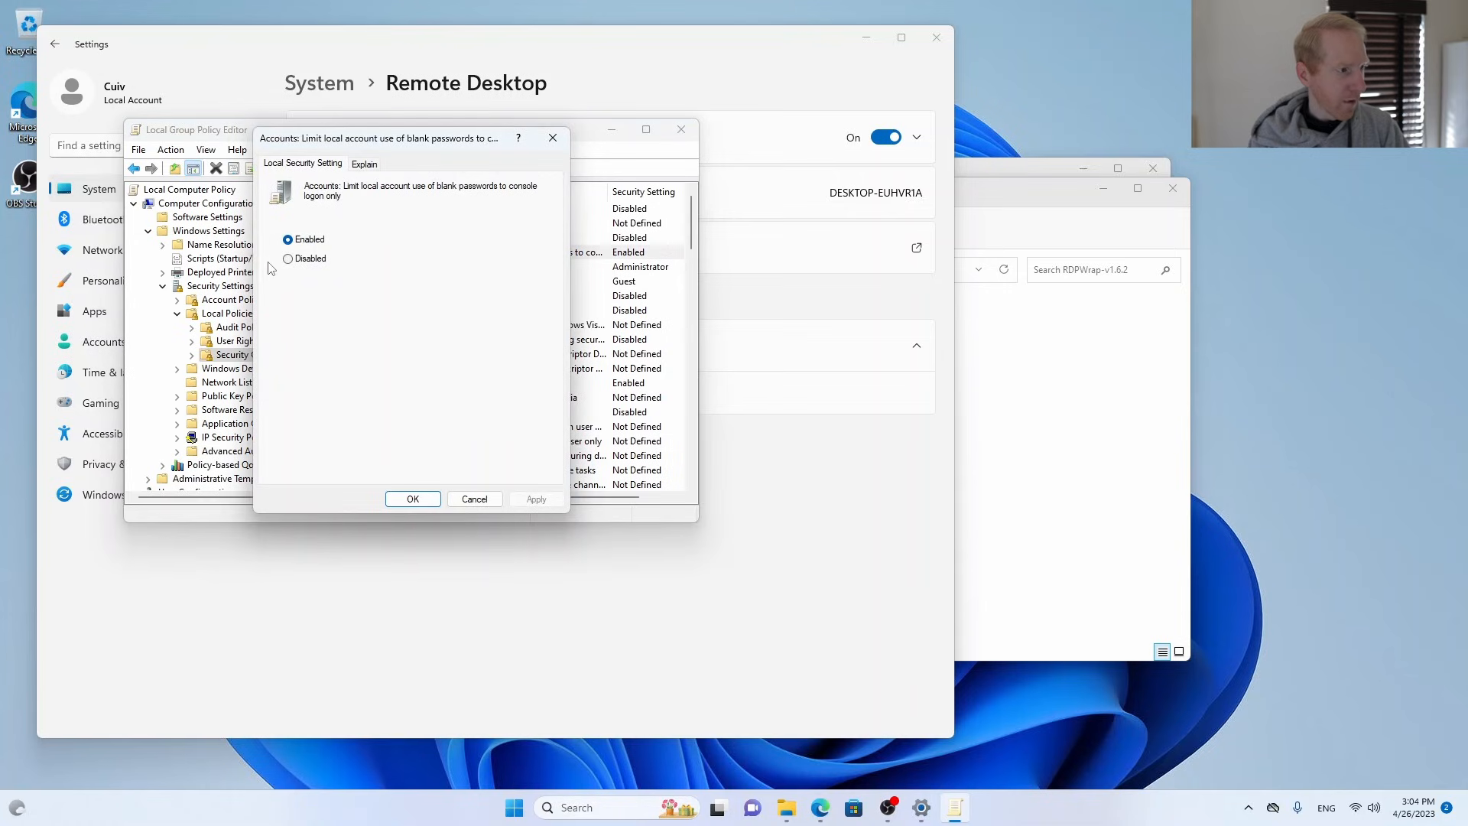
click(290, 258)
click(524, 499)
click(412, 499)
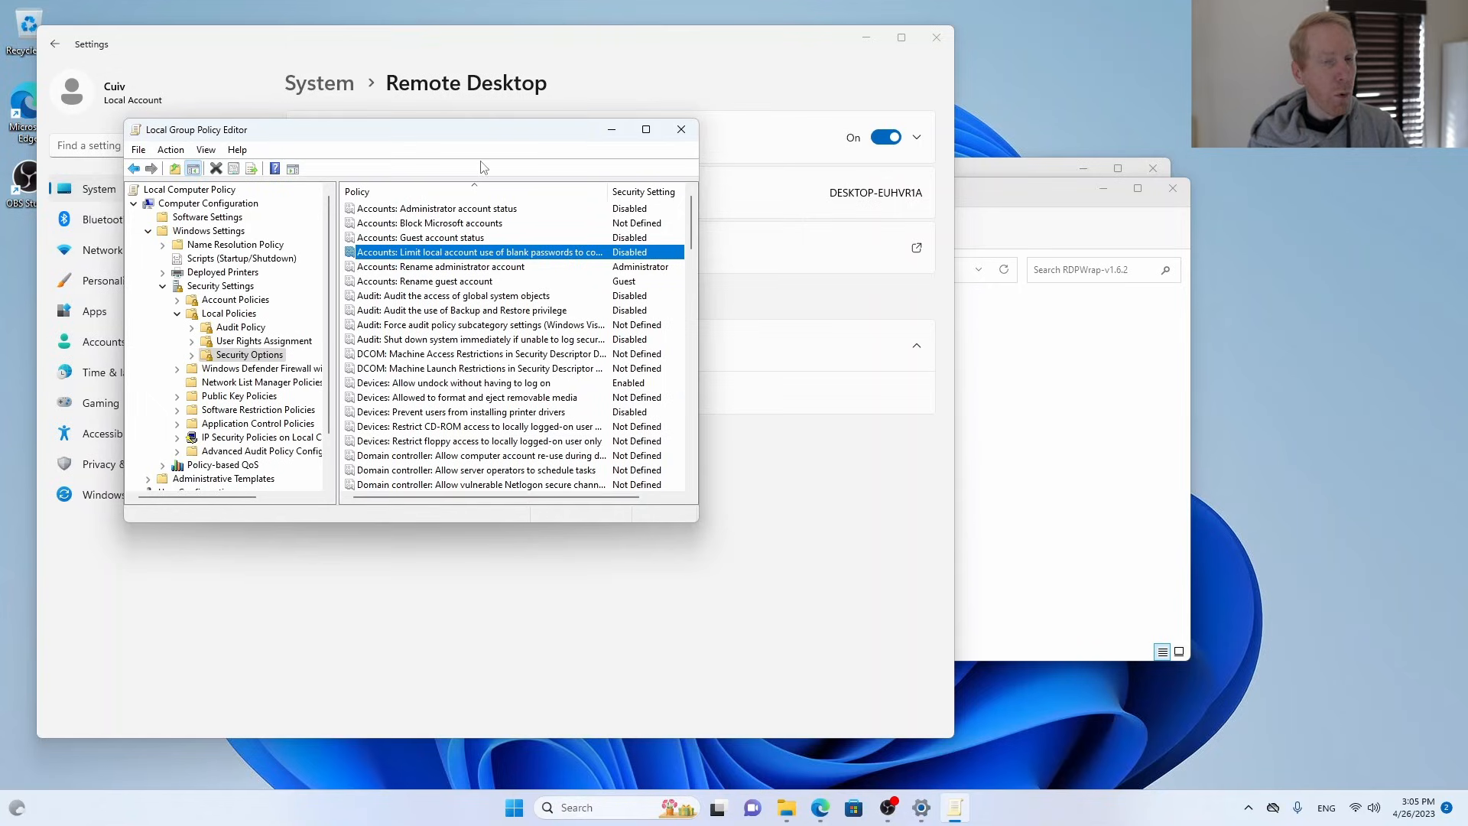
click(686, 135)
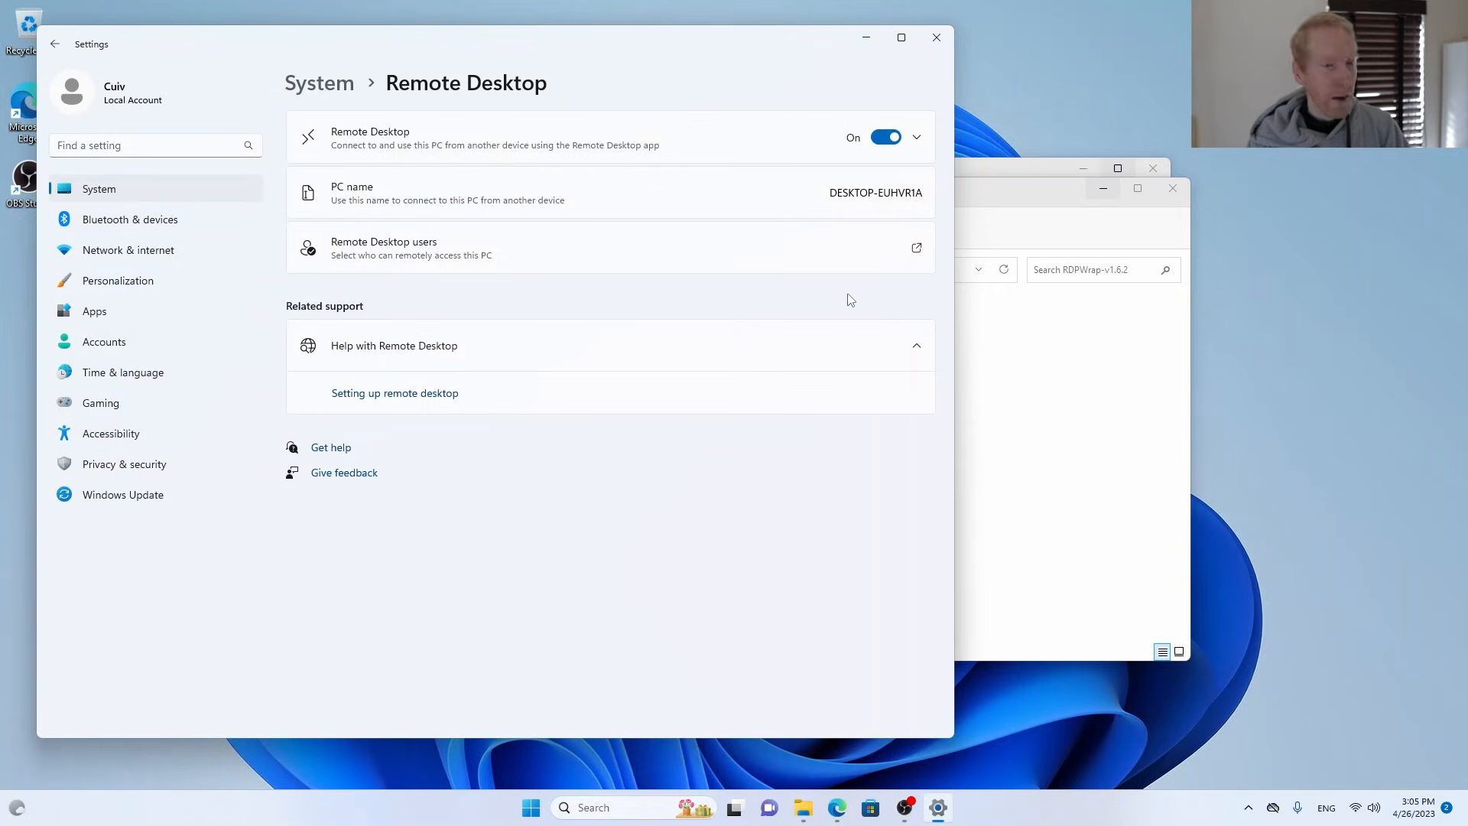
drag(841, 193, 906, 192)
click(912, 190)
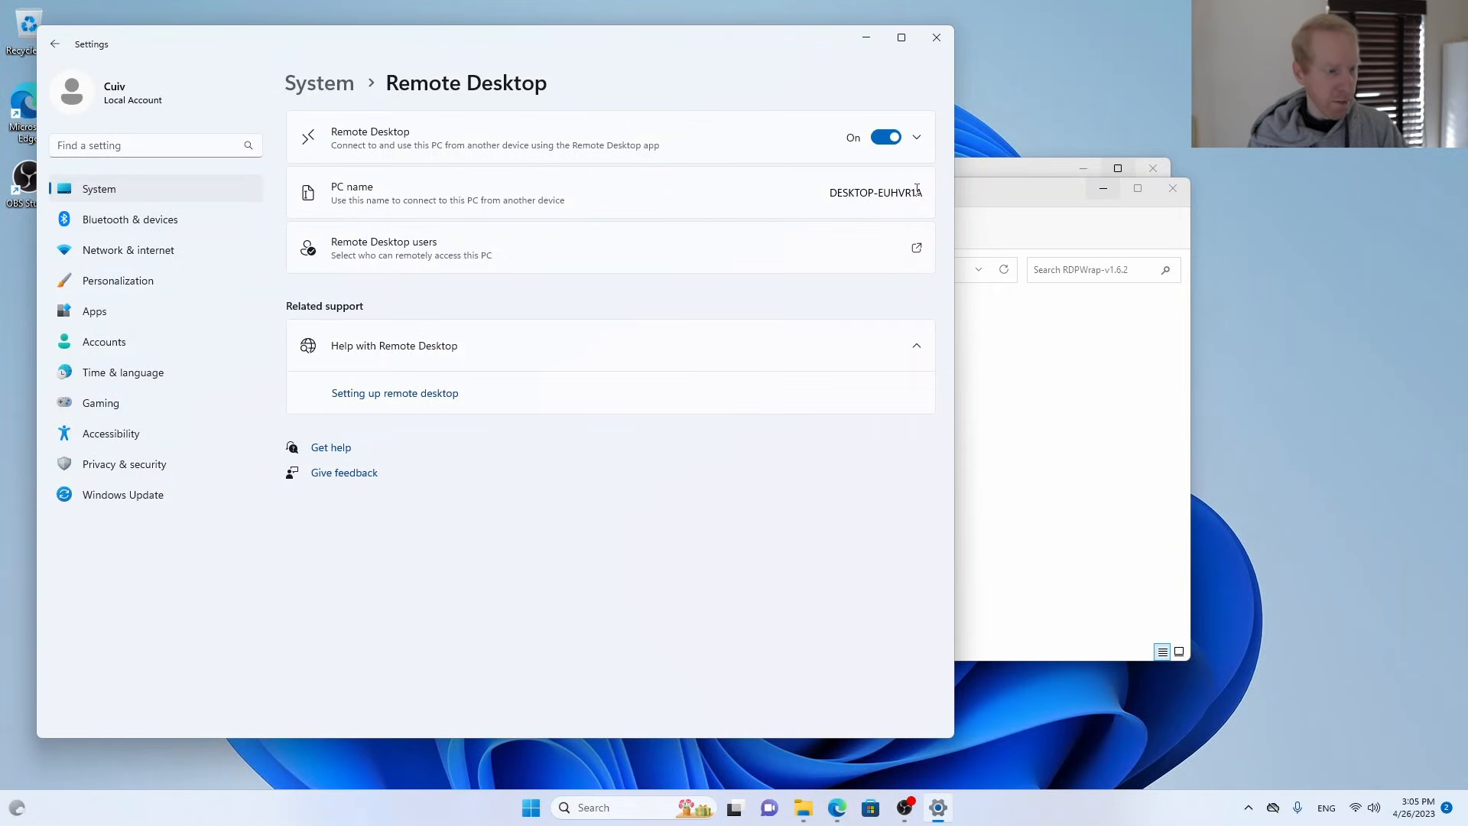
Open the properties of This PC and rename the computer to MINIASTRO2.
mouse_move(803, 808)
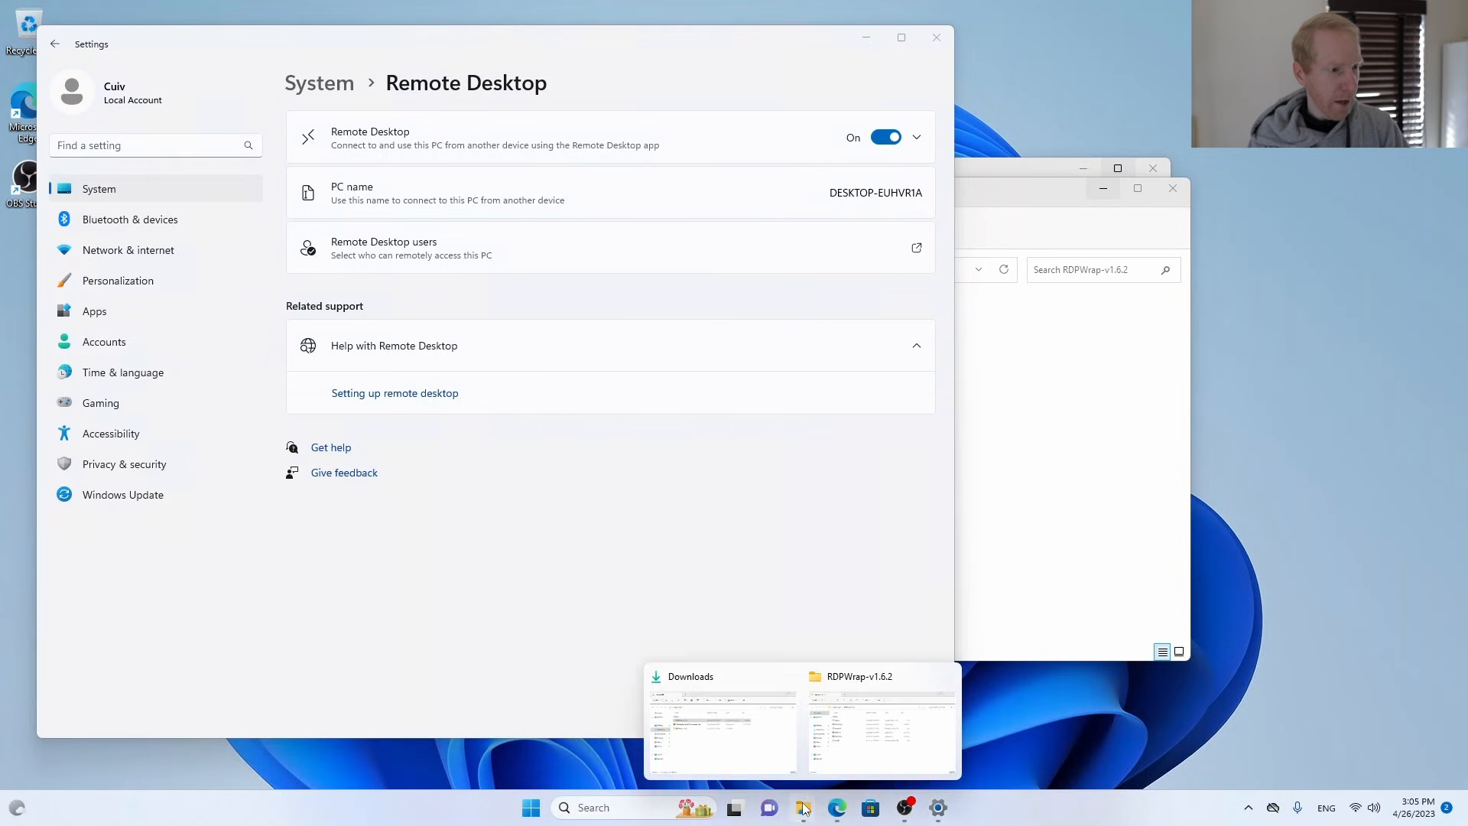
click(747, 749)
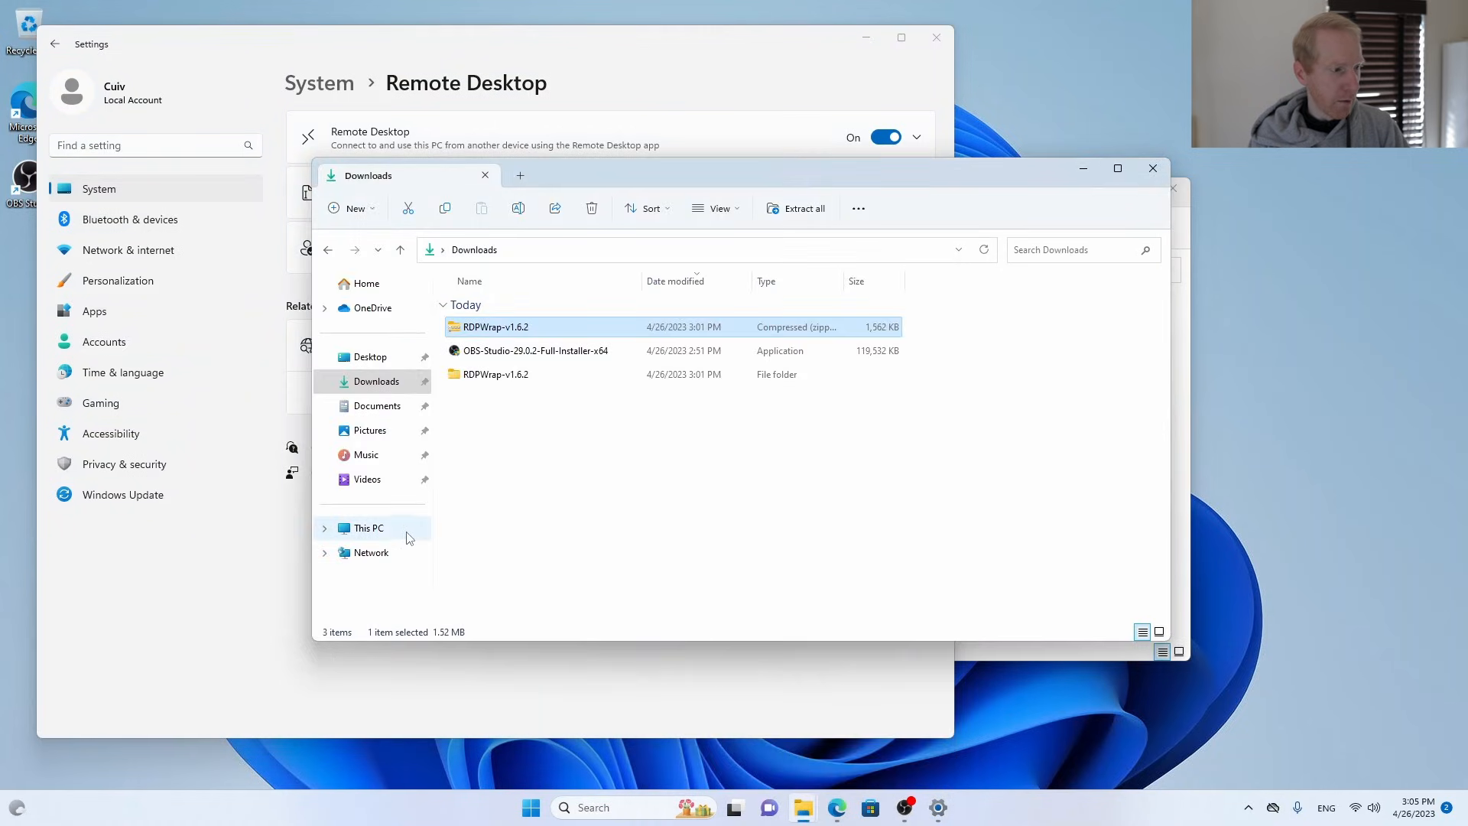
right_click(387, 540)
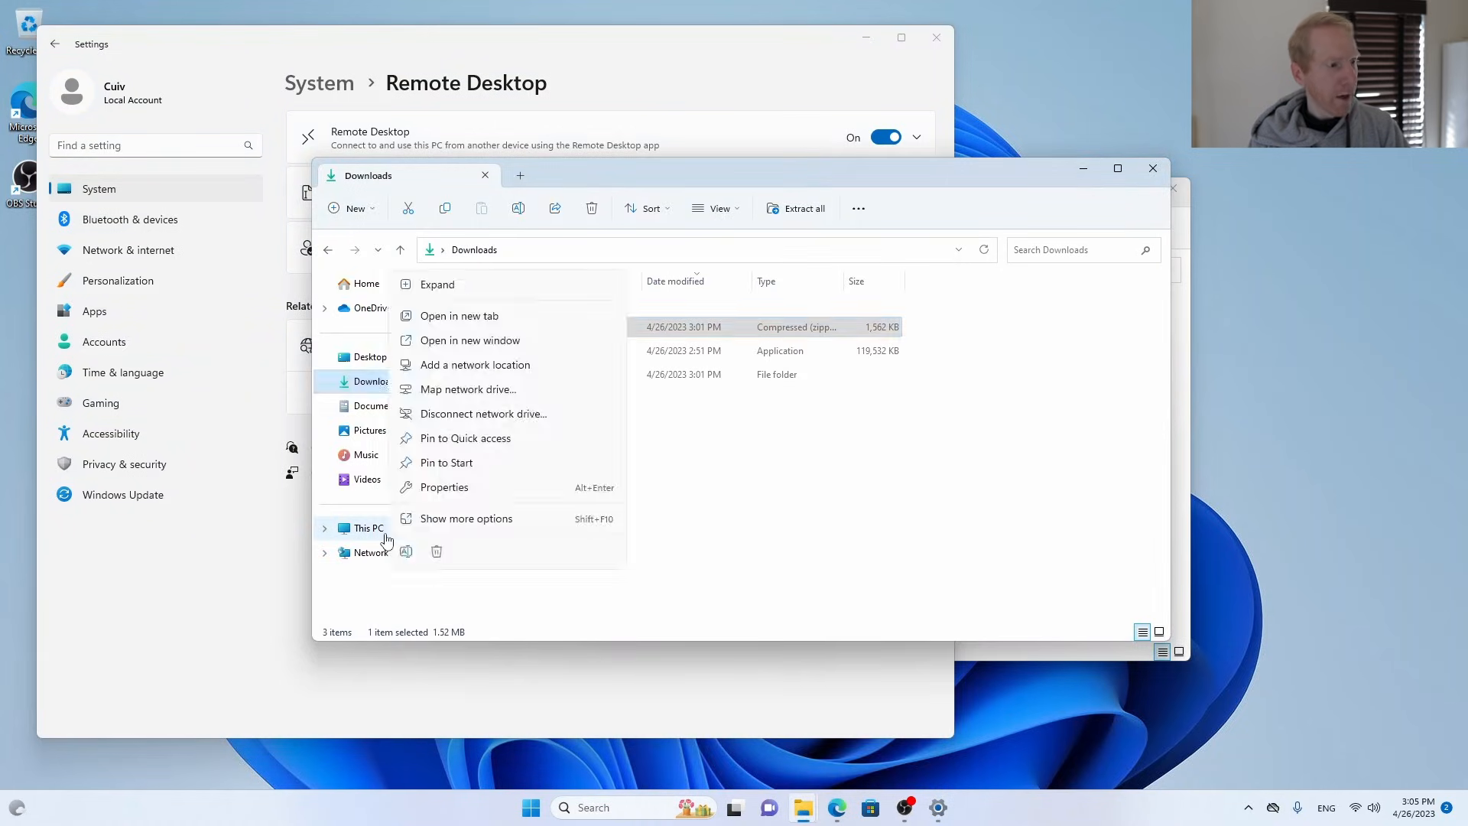
click(469, 488)
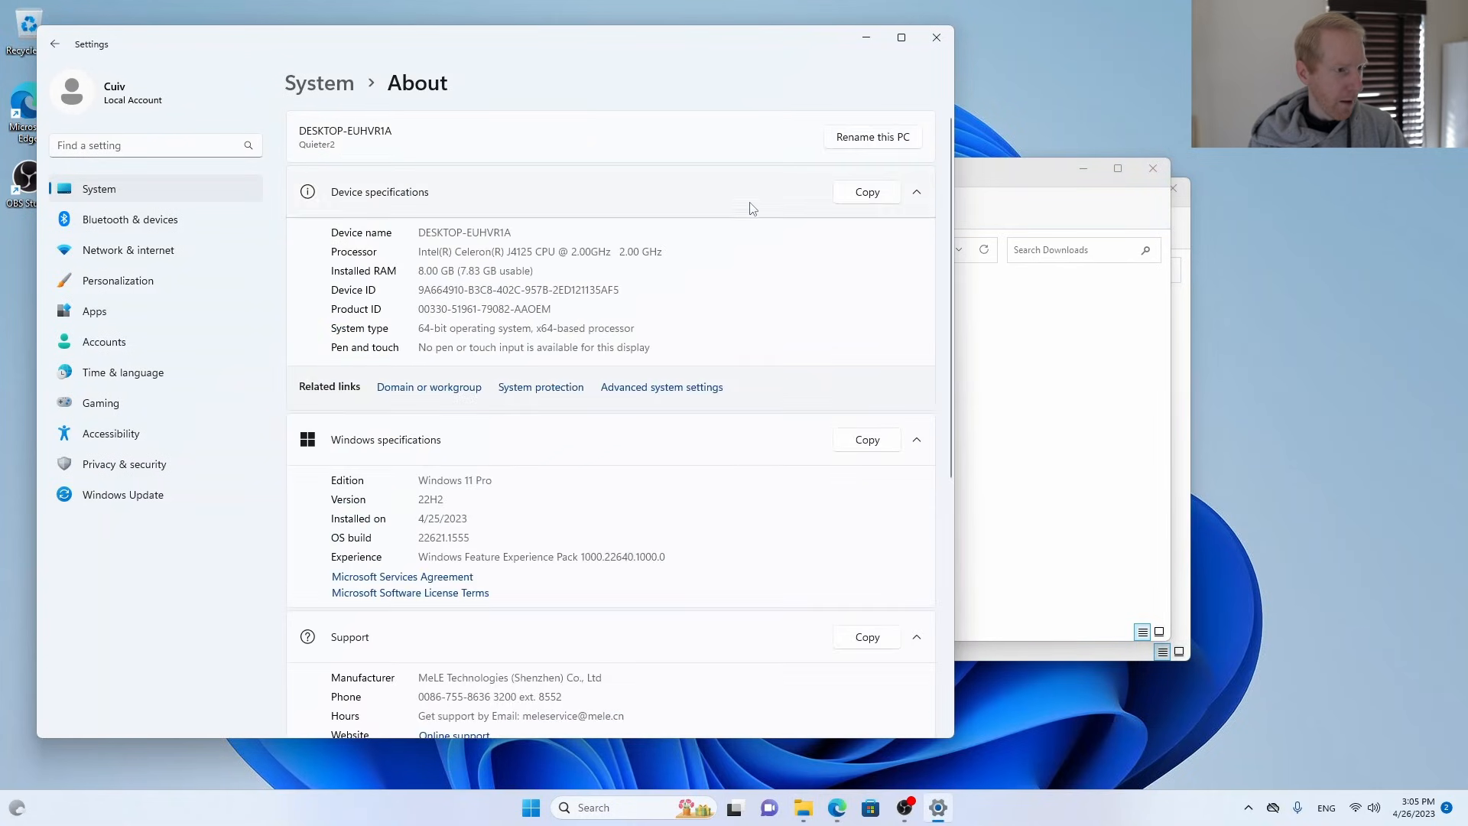
click(872, 140)
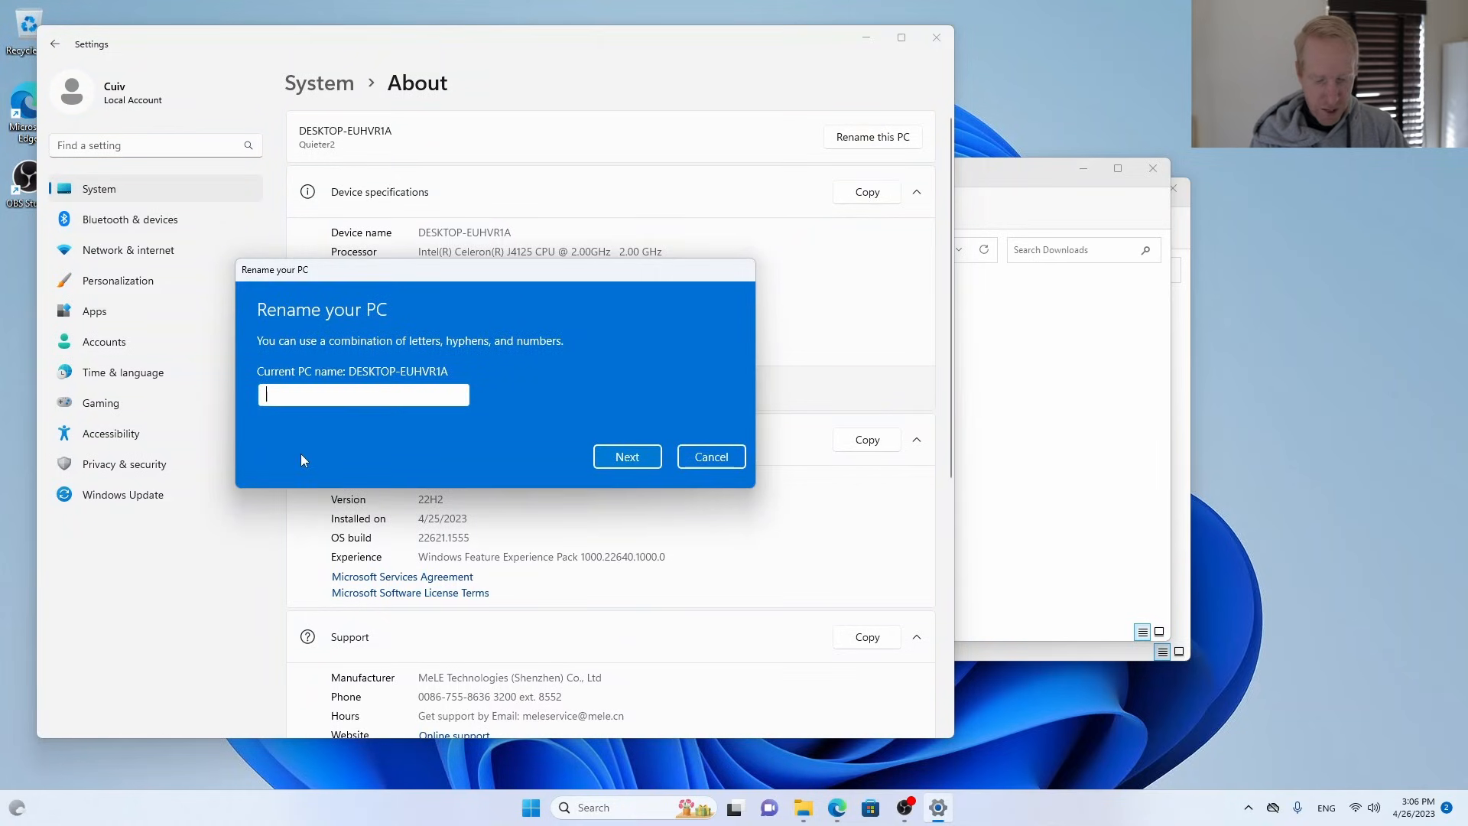
text(MINIASTRO)
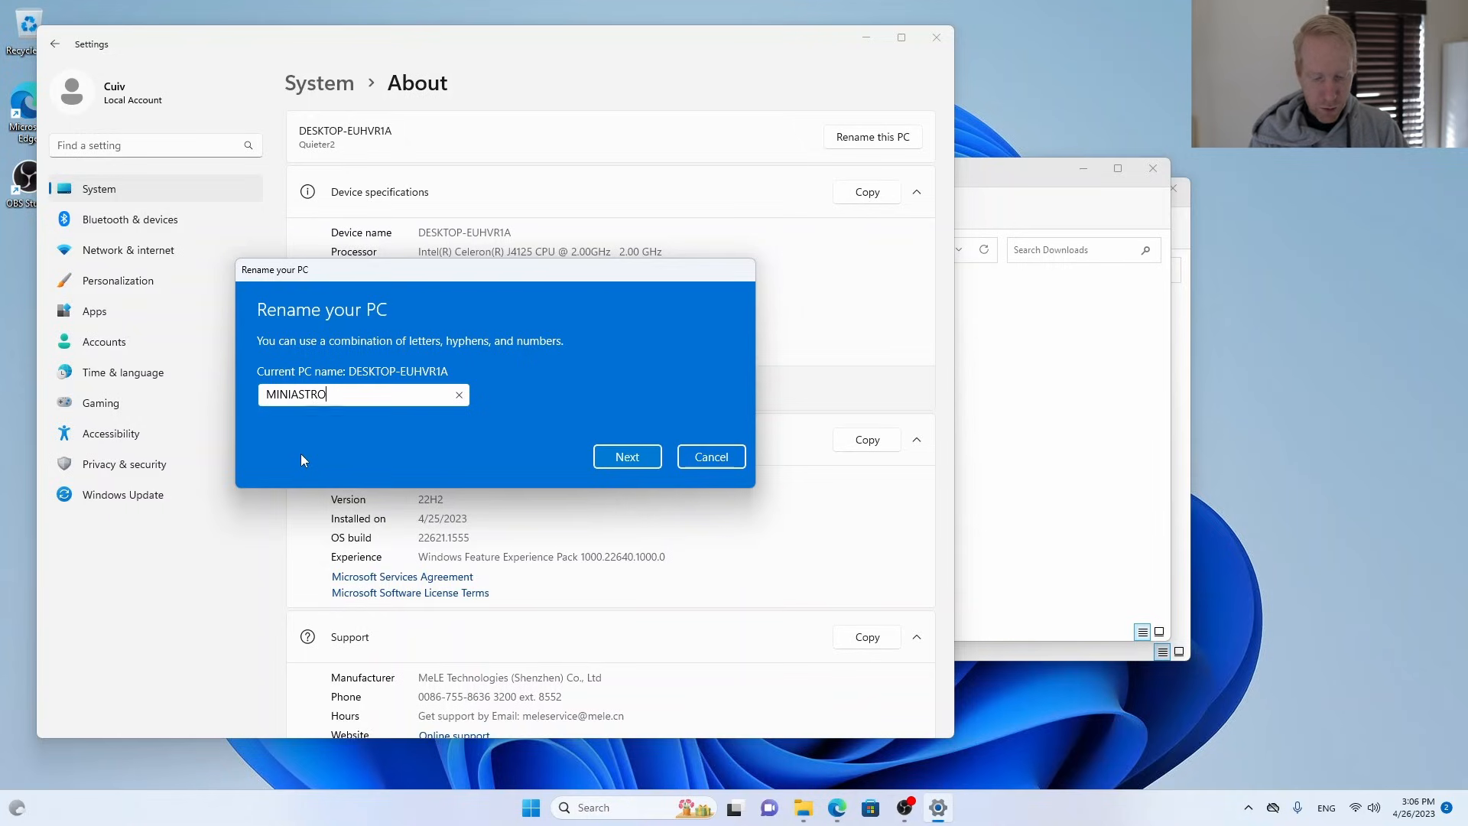
text(2)
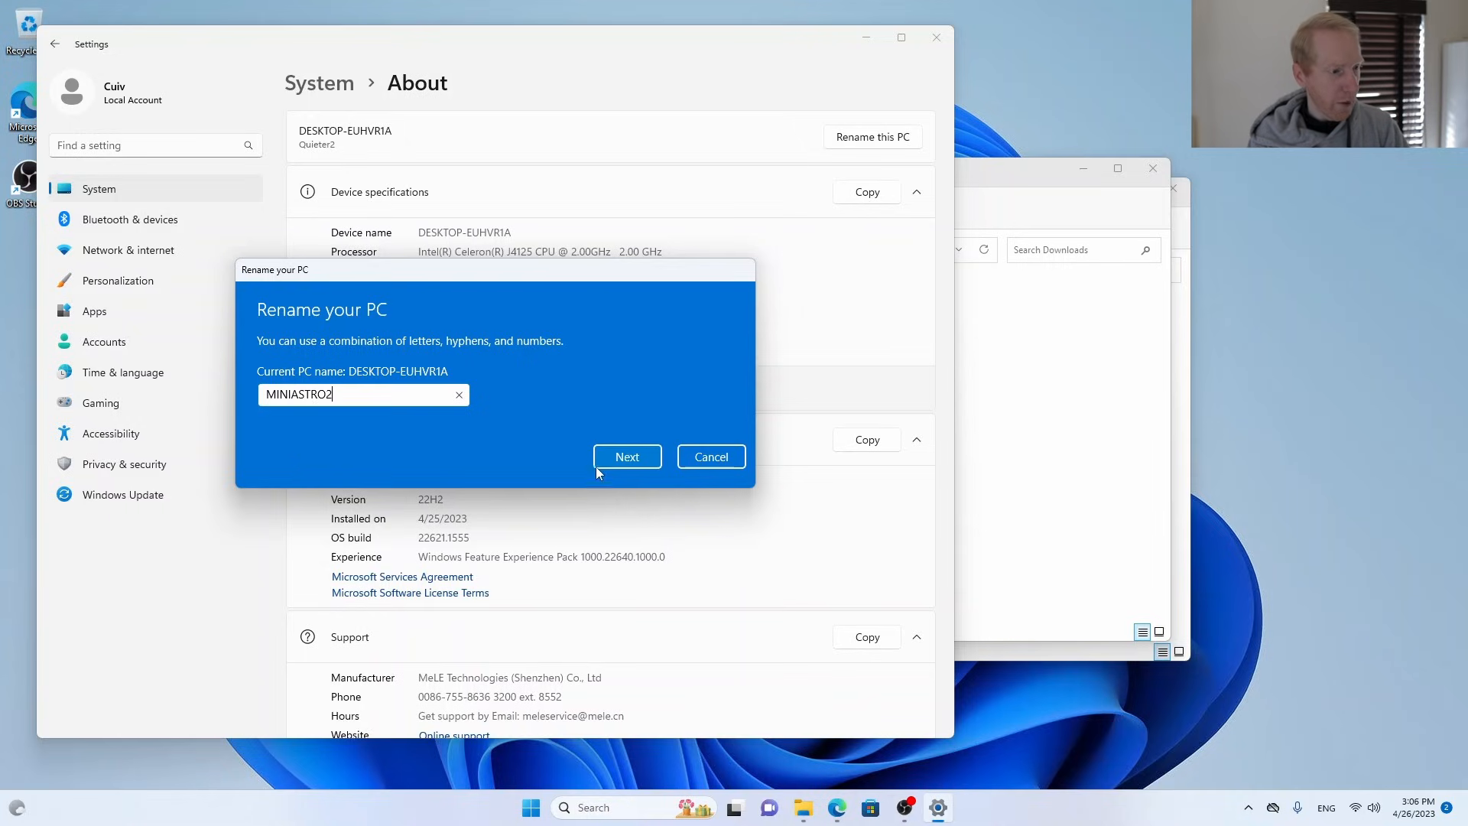
click(623, 457)
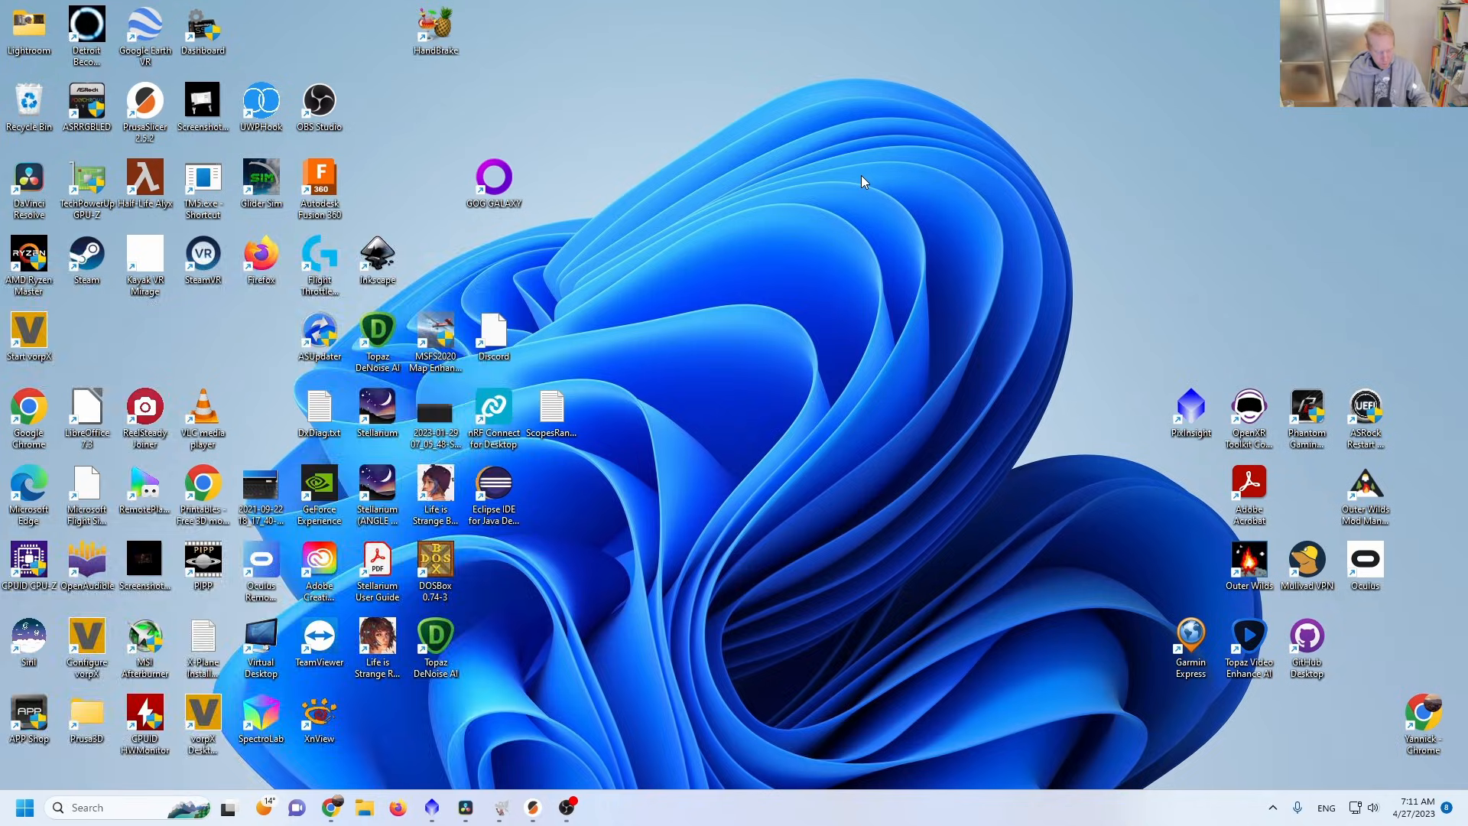
On the main desktop computer, open Remote Desktop Connection and show its full connection options.
key(super)
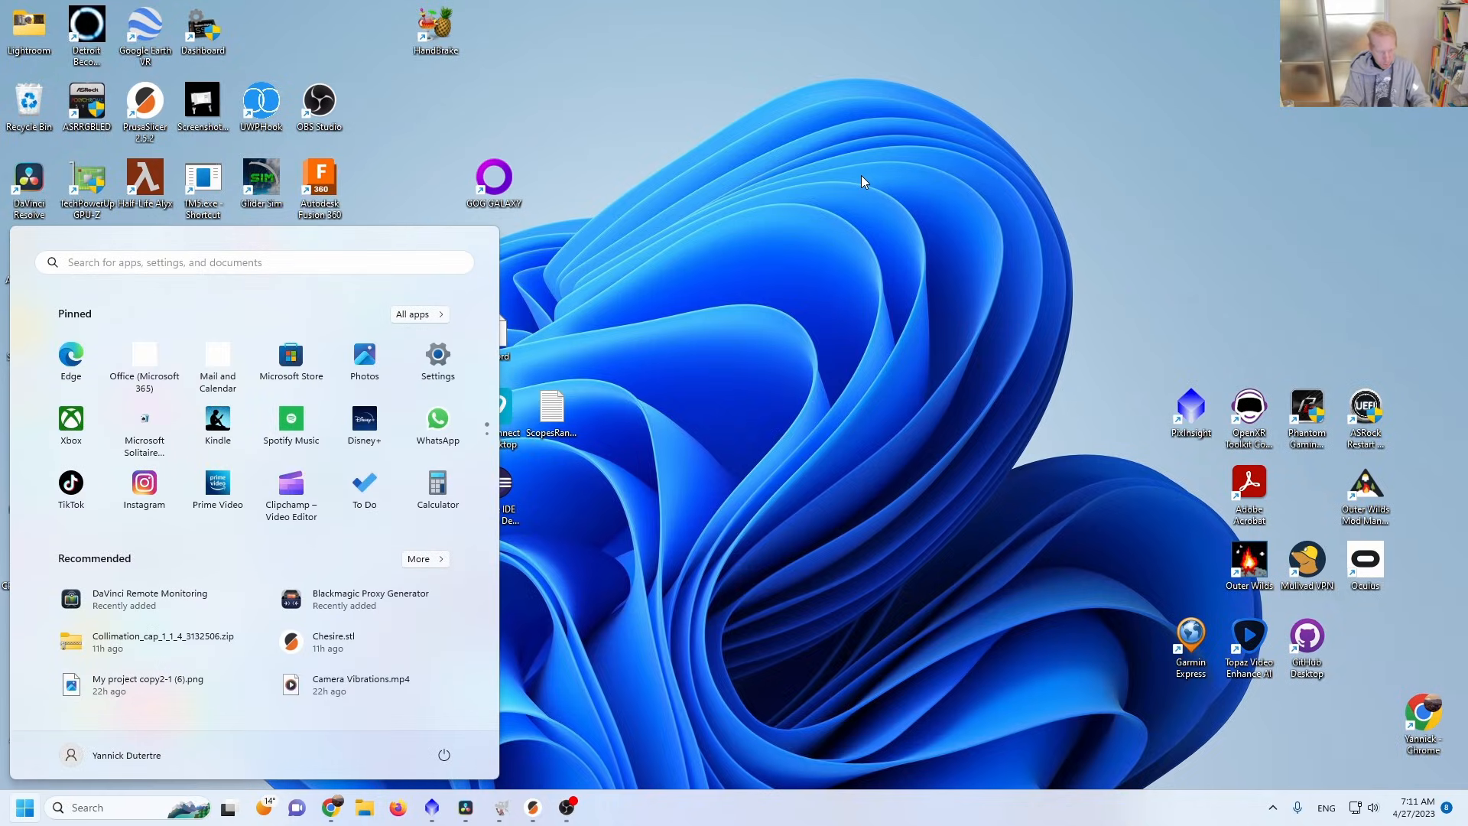
text(remote)
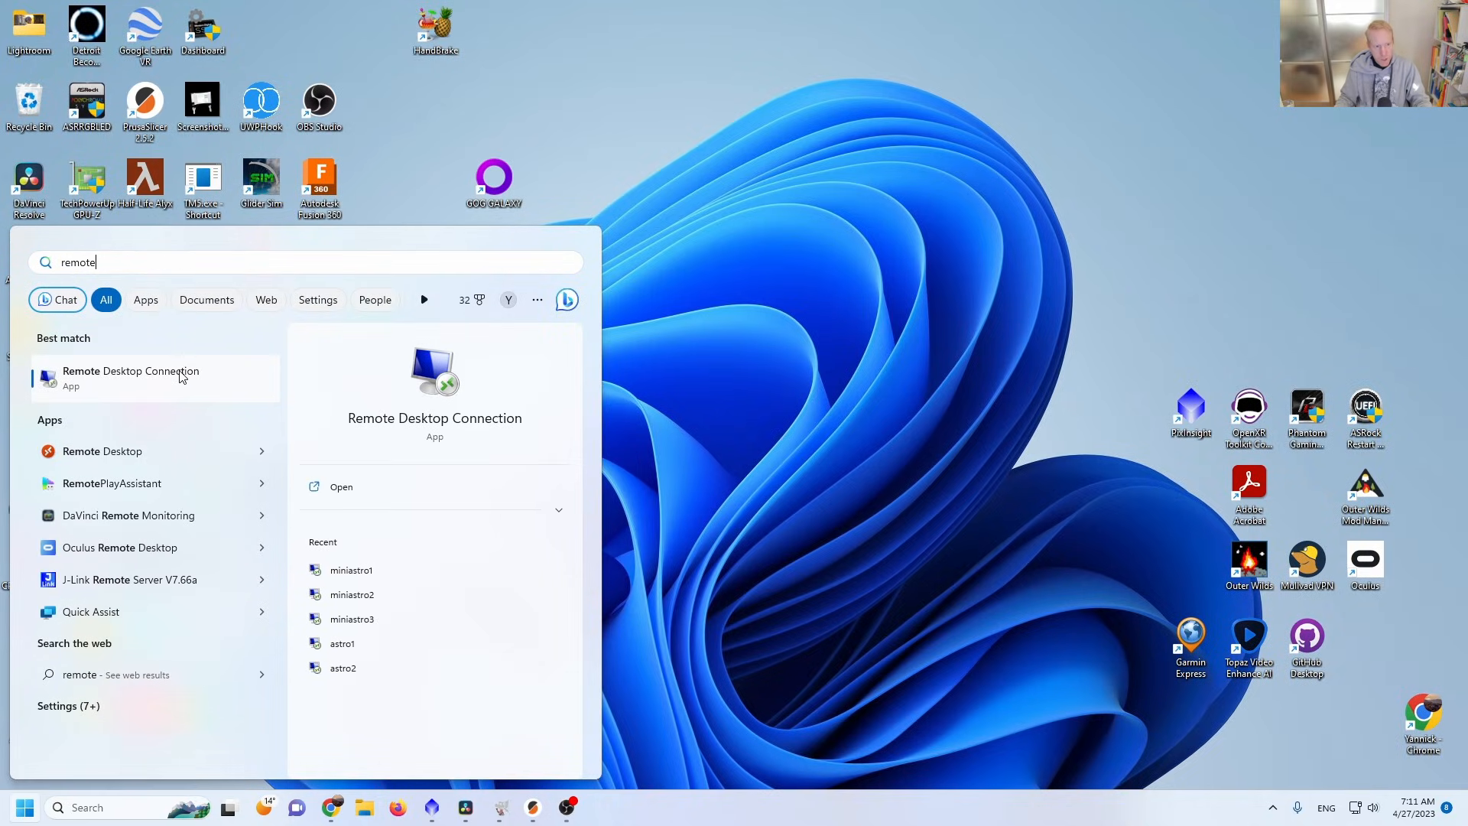
click(151, 375)
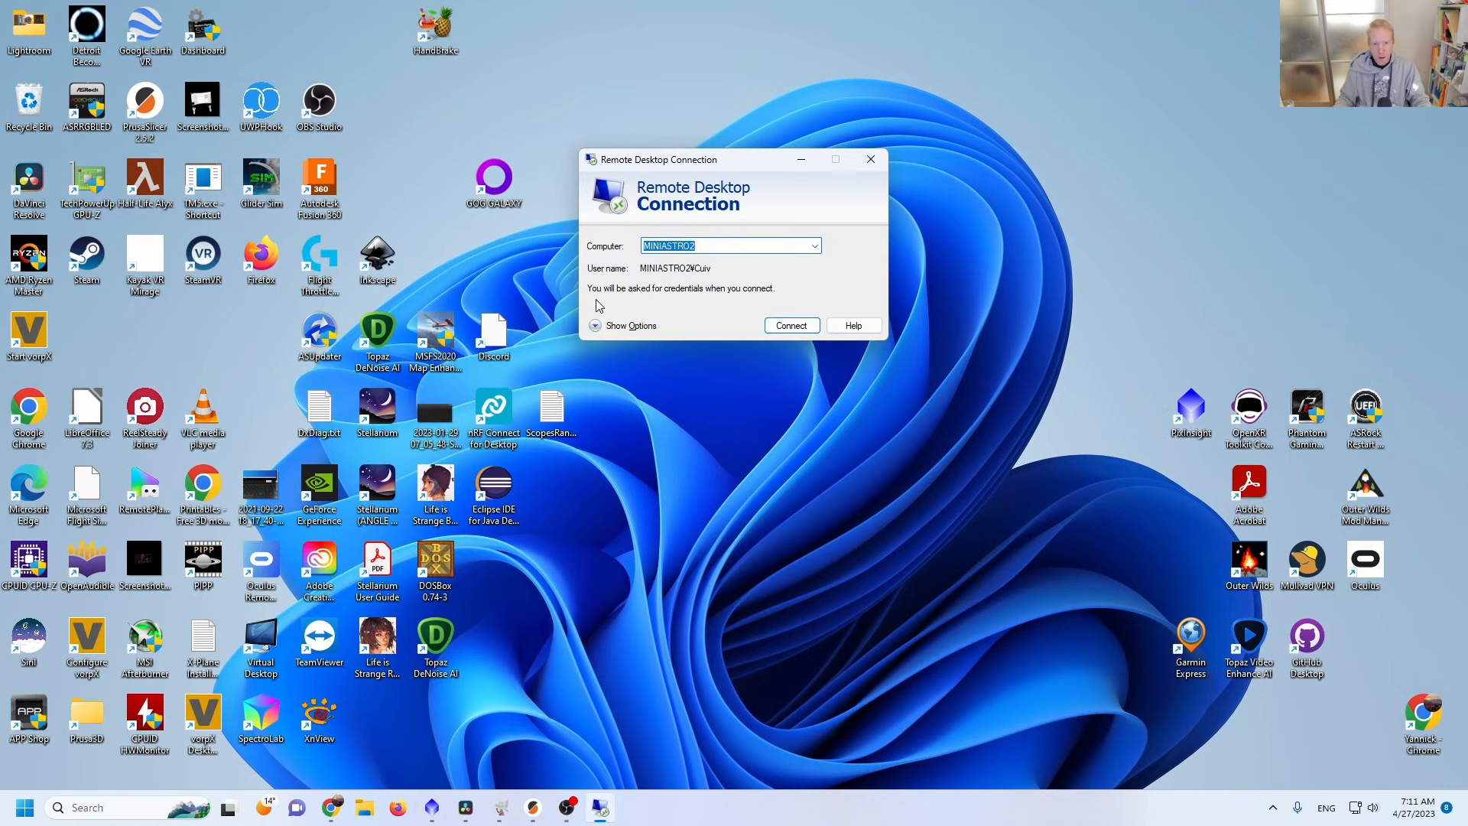
click(627, 327)
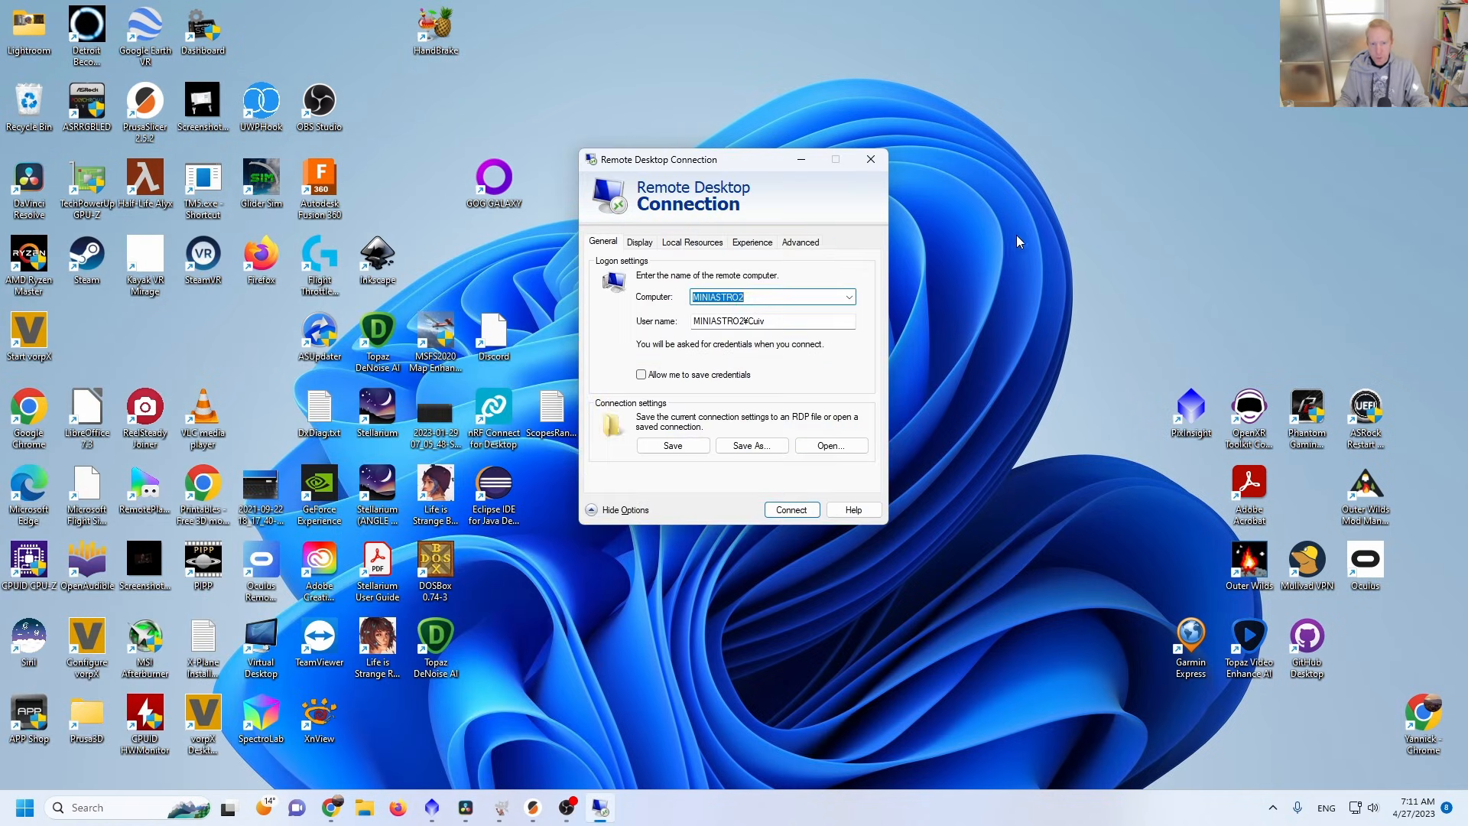
Examine the remote computer name and the user name, including its computer-name prefix and local account part, without changing them.
click(775, 298)
drag(776, 298, 692, 297)
drag(807, 298, 688, 291)
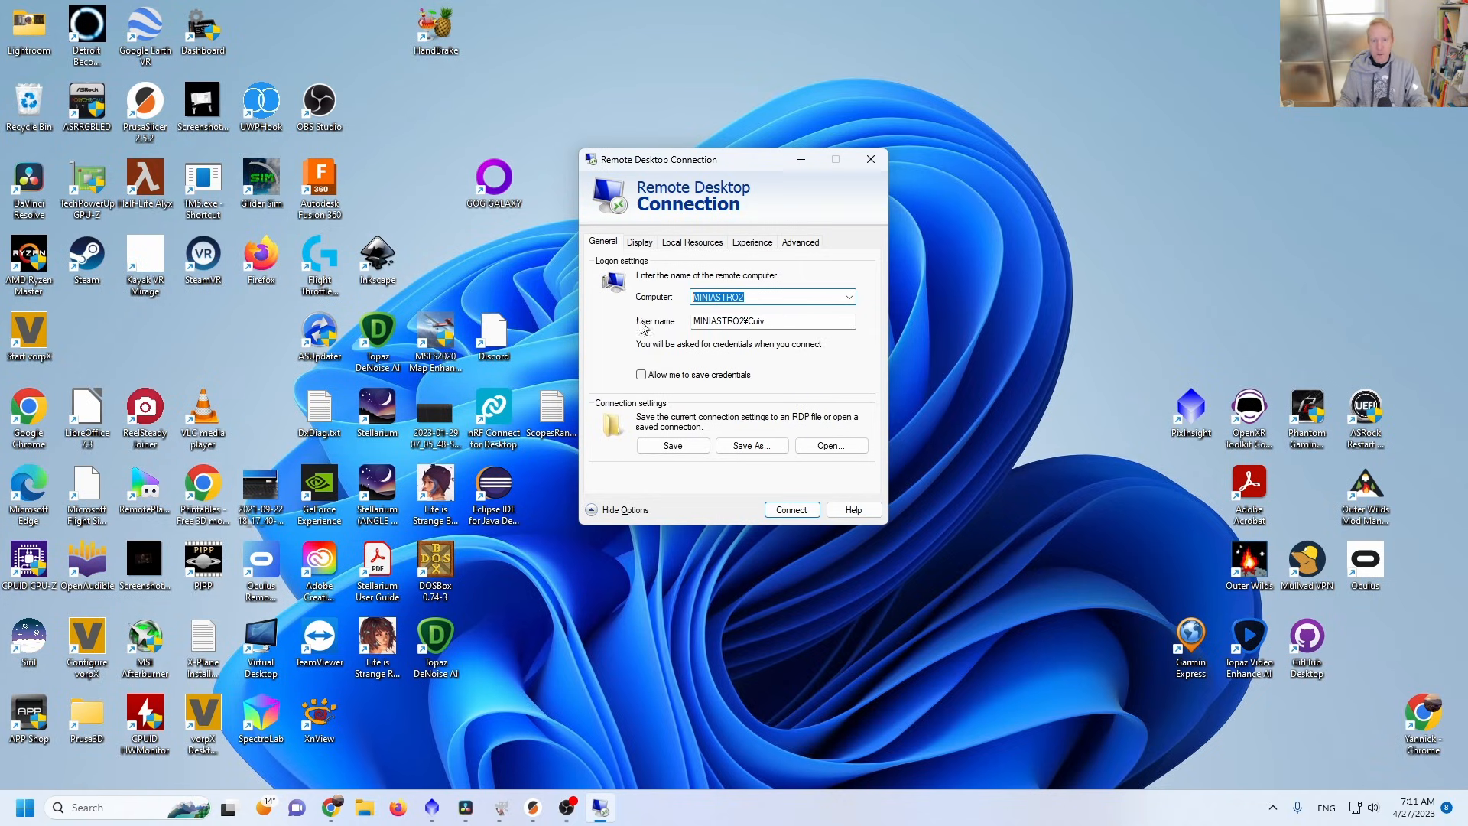
click(747, 322)
key(shift+Home)
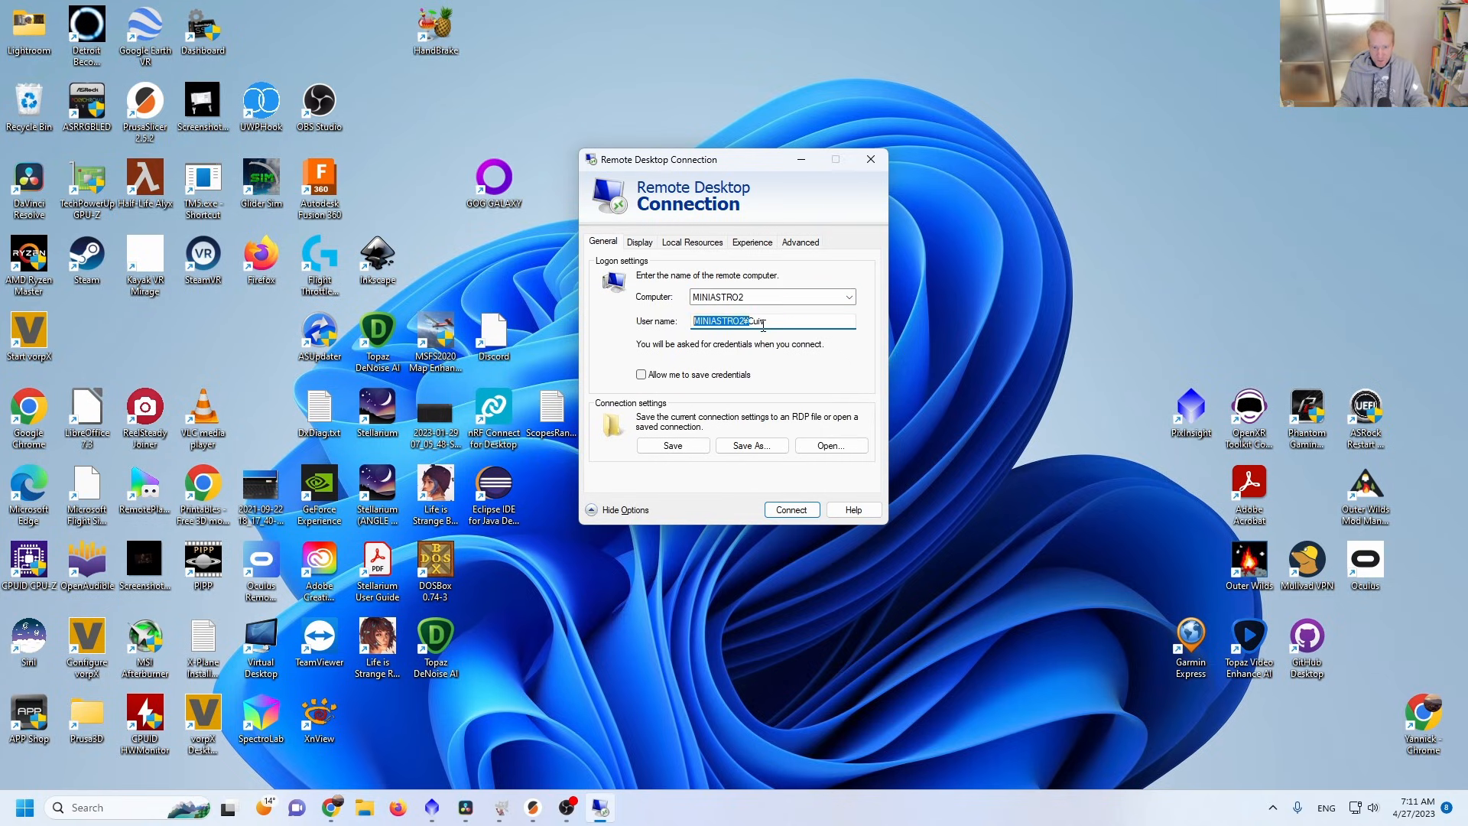
key(shift+End)
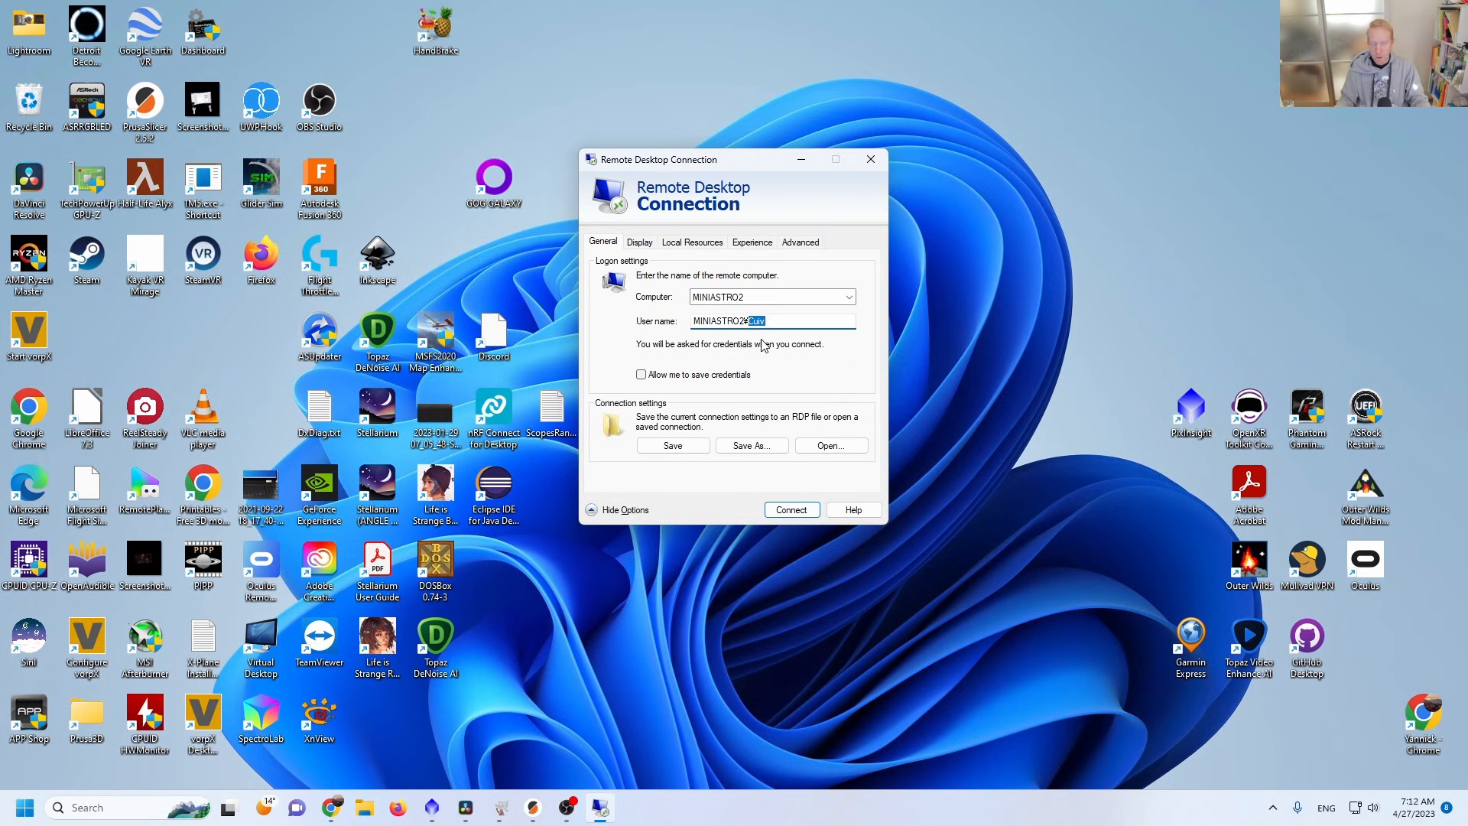
drag(773, 322, 747, 321)
click(749, 320)
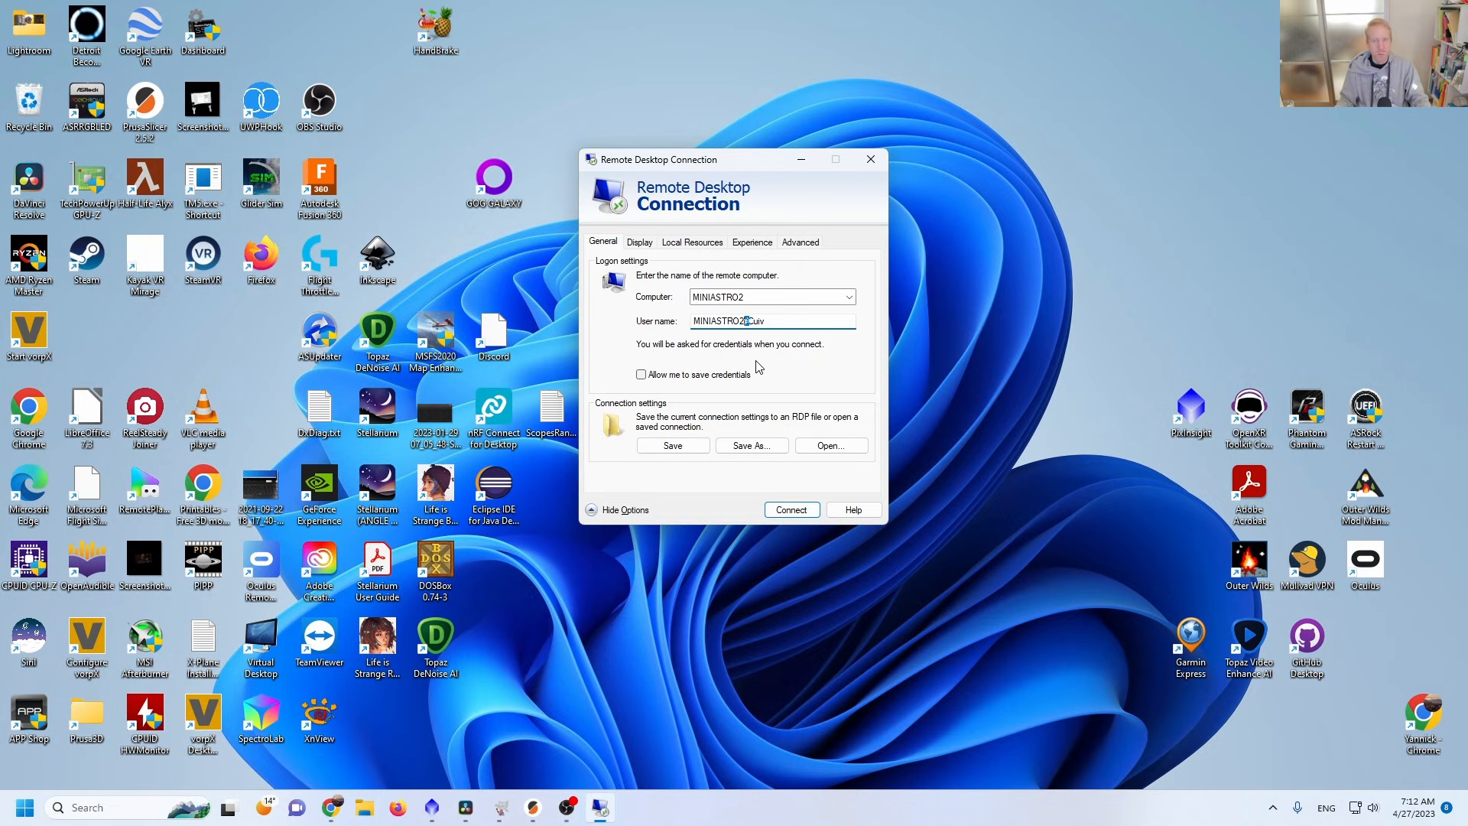
click(773, 321)
Allow credentials to be saved and try to connect to MINIASTRO2.
click(649, 376)
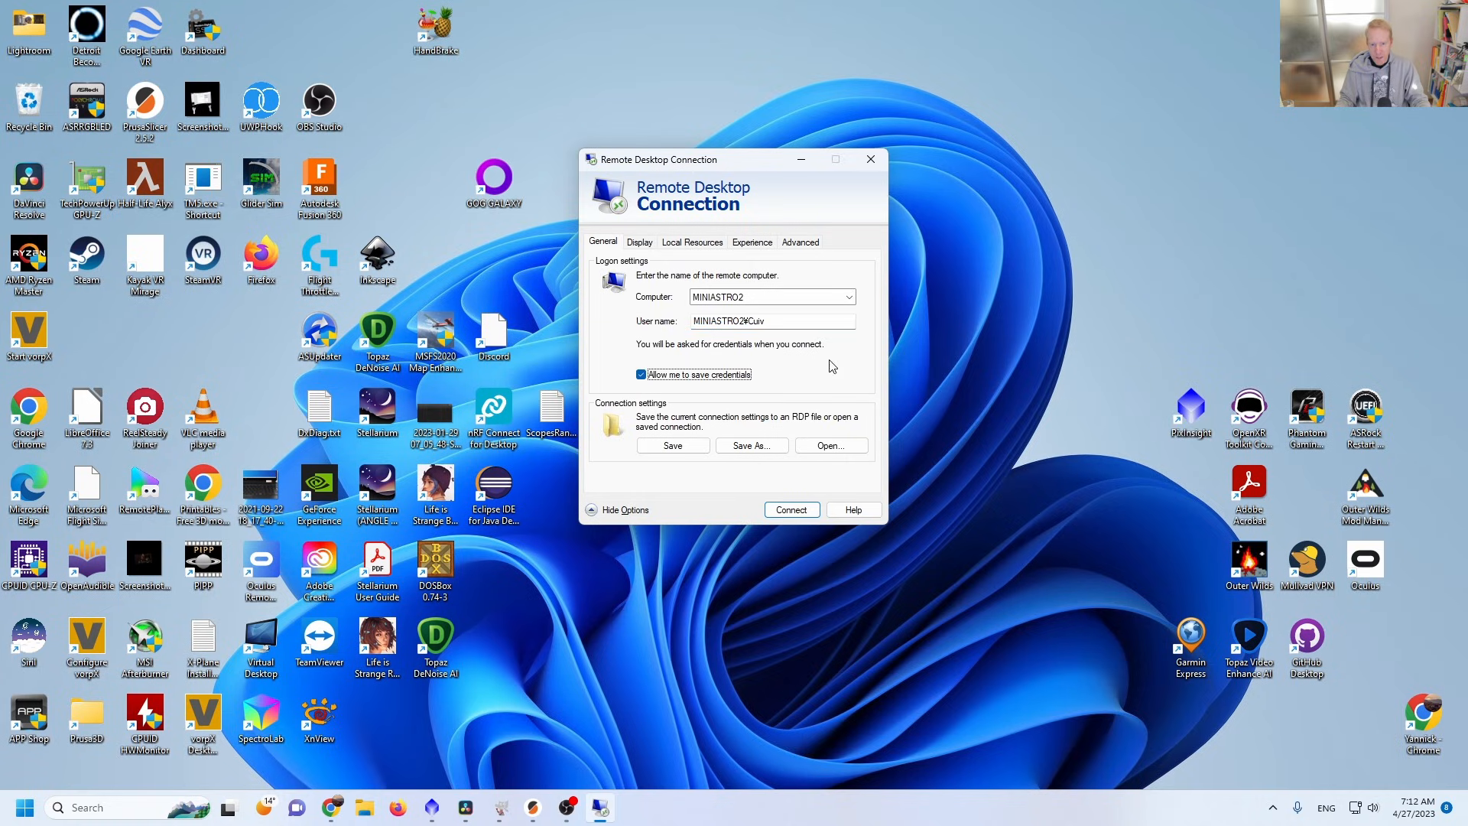
click(799, 513)
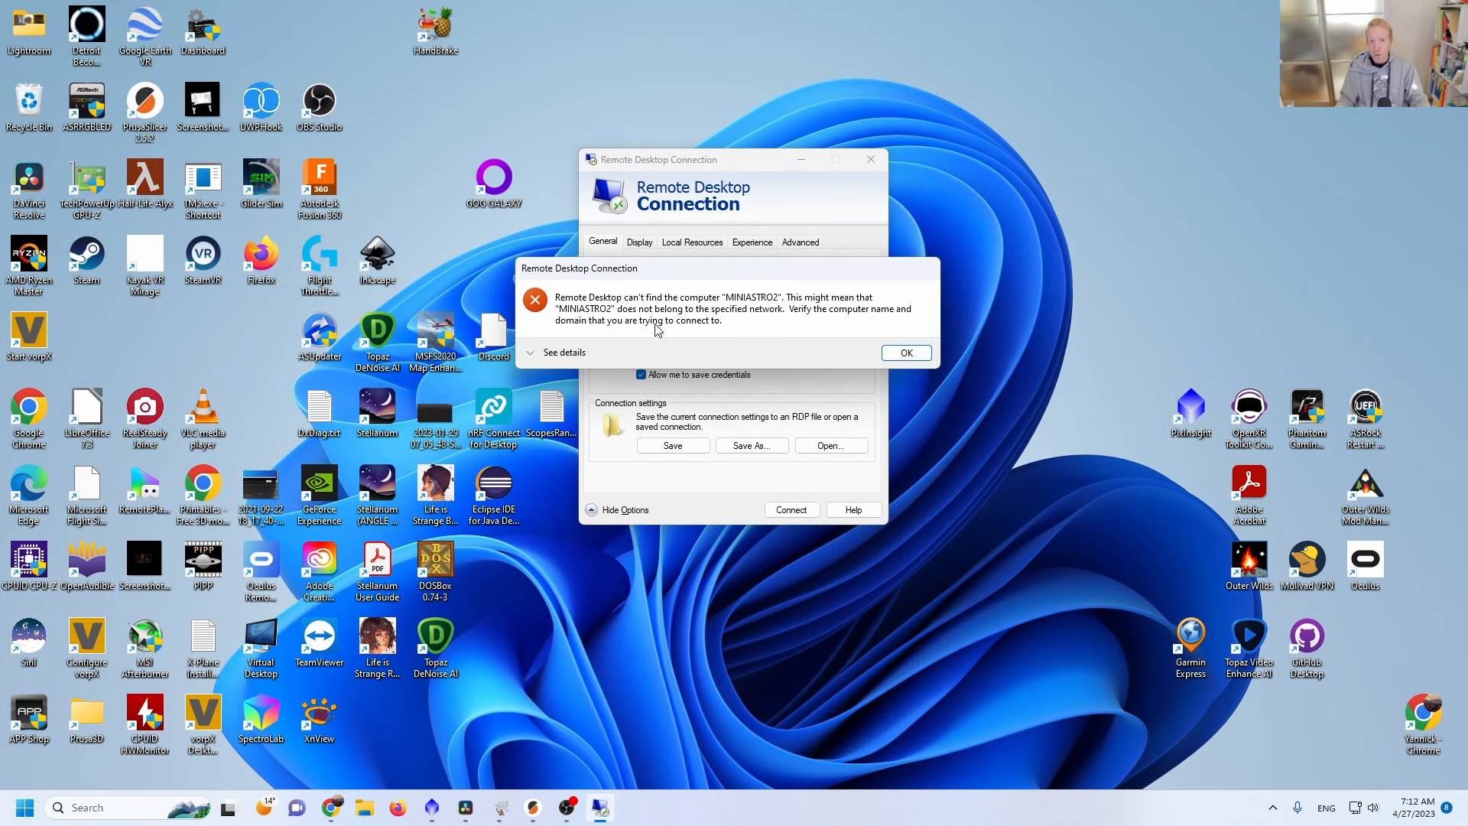
click(904, 352)
Retry the connection with a remembered blank password and accept the certificate warning without being asked again for this computer.
click(776, 506)
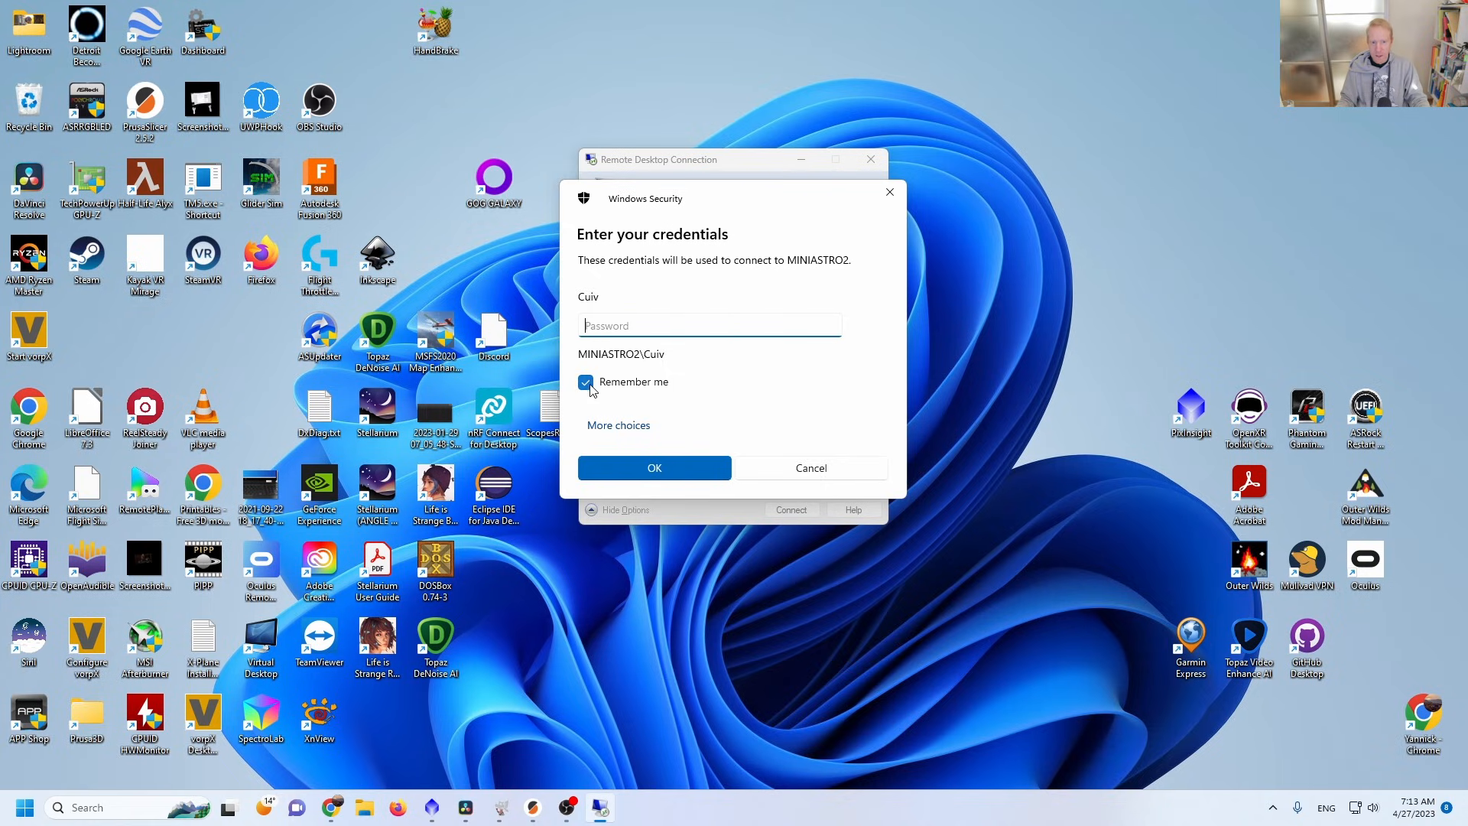
click(655, 468)
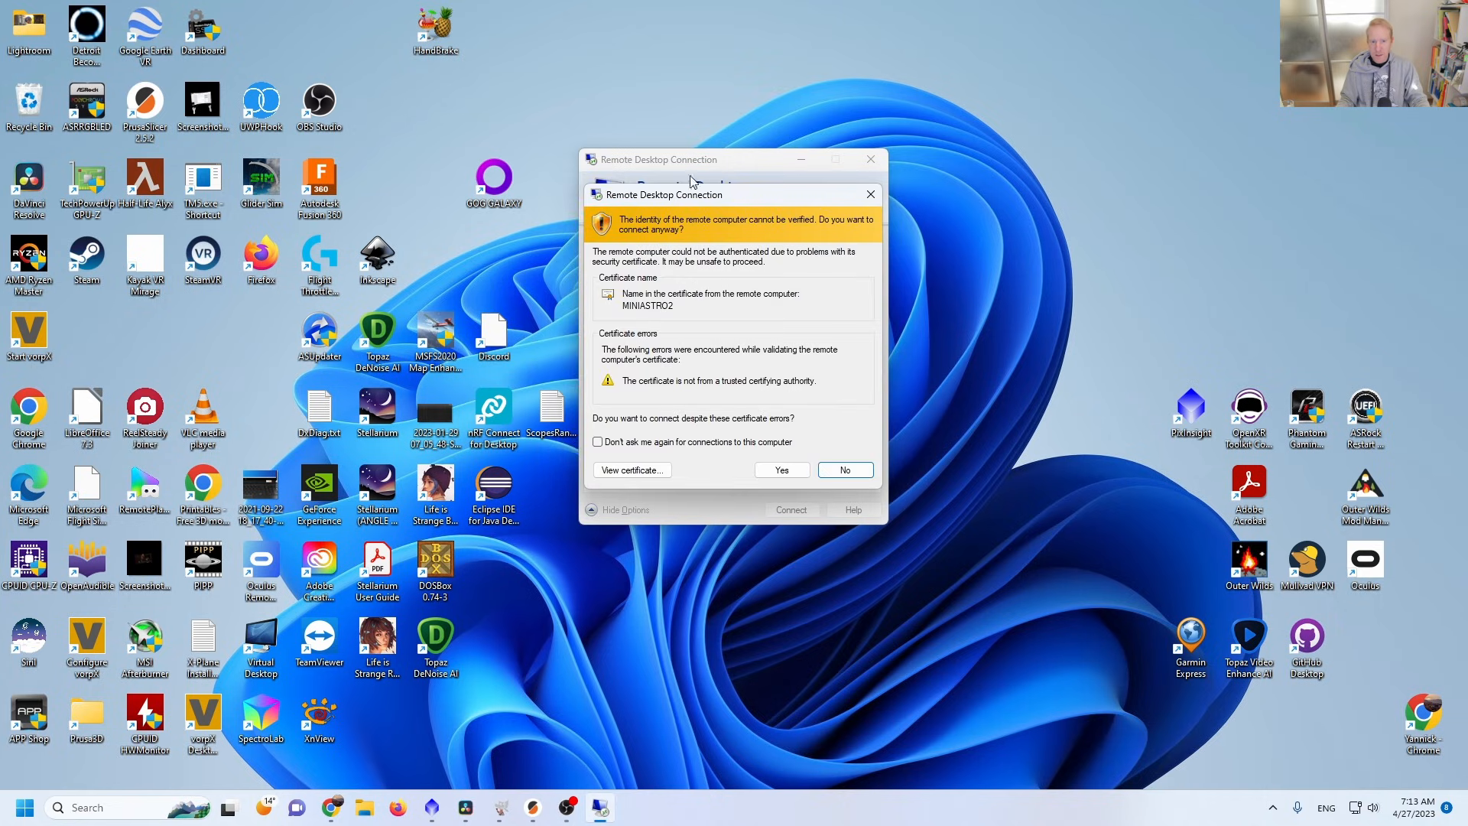
click(623, 442)
click(781, 469)
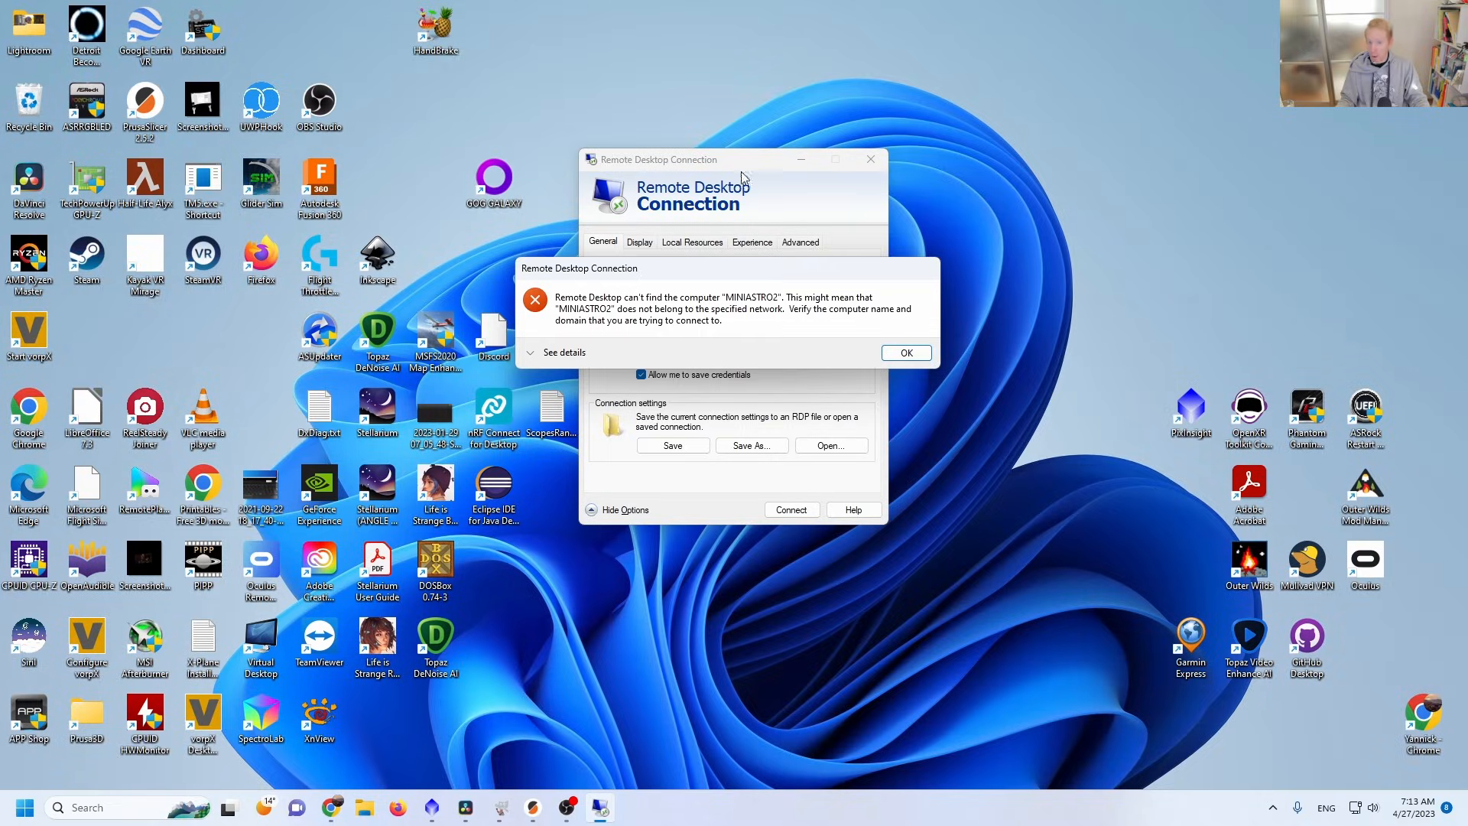
Dismiss the connection error and connect to MINIASTRO2 once more with the password left blank and remembered.
click(905, 353)
click(791, 509)
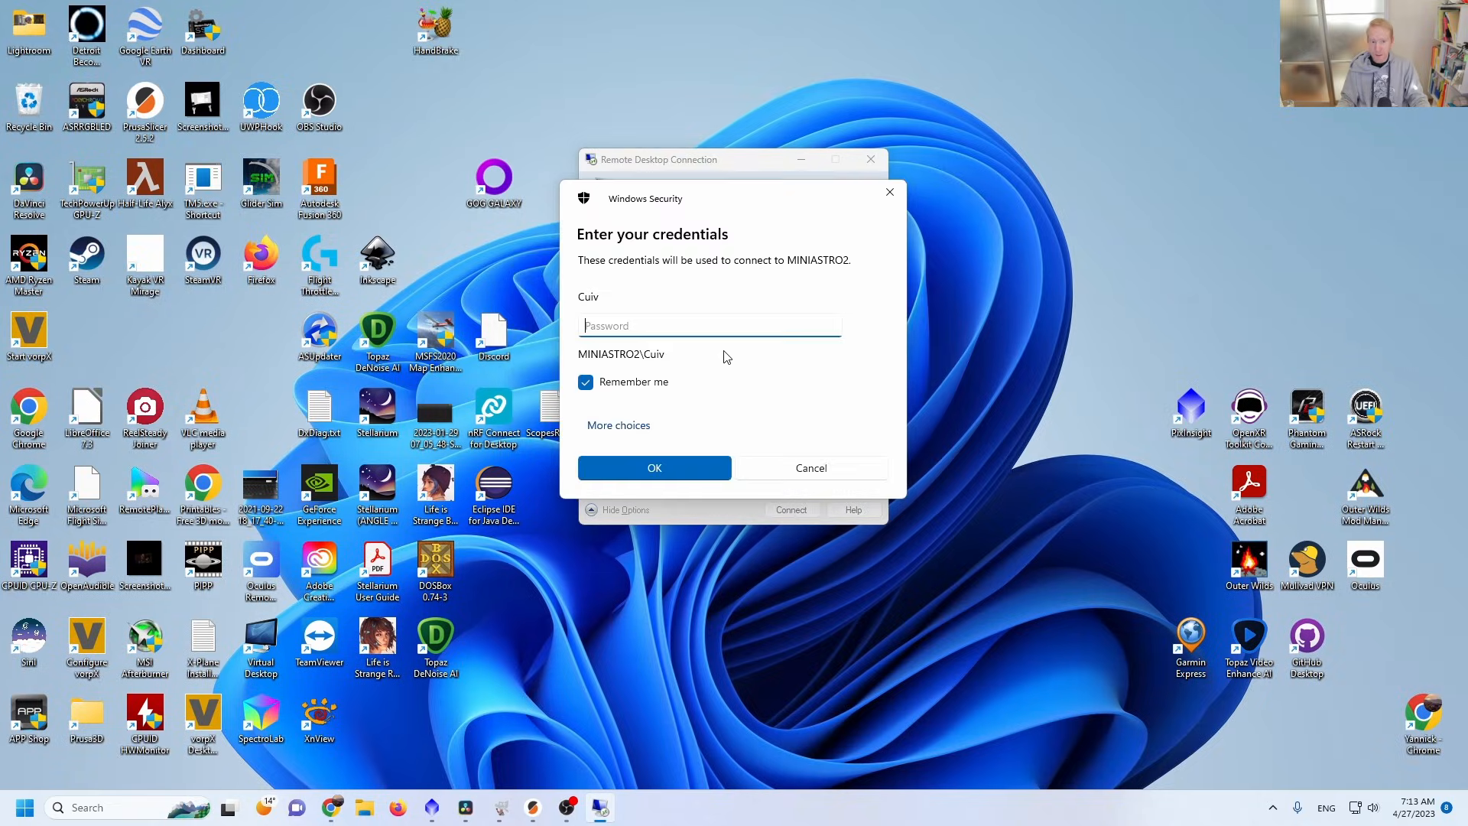
click(635, 468)
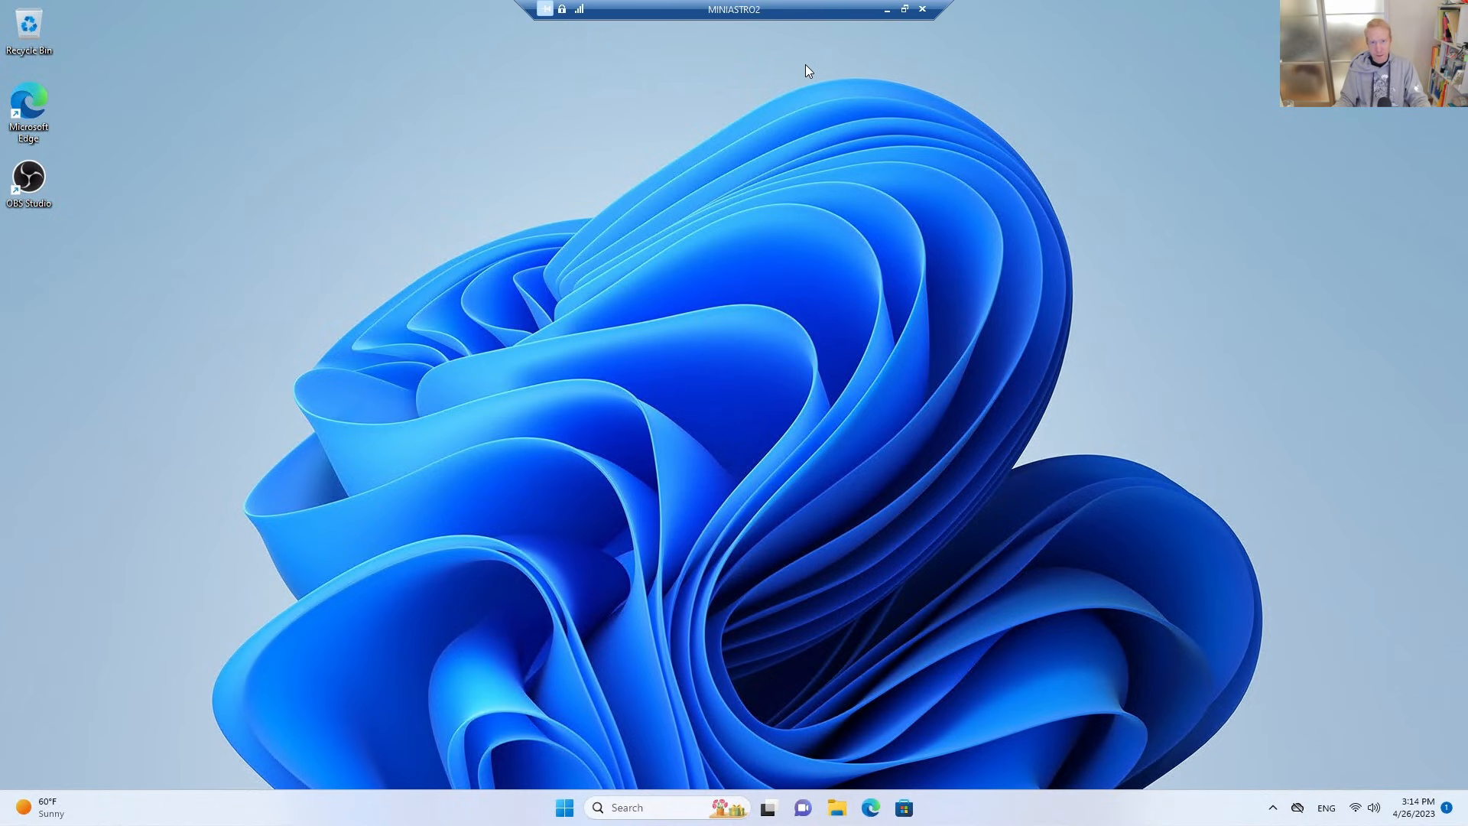
On the remote PC, find the Mobile hotspot settings and turn the hotspot on.
click(566, 813)
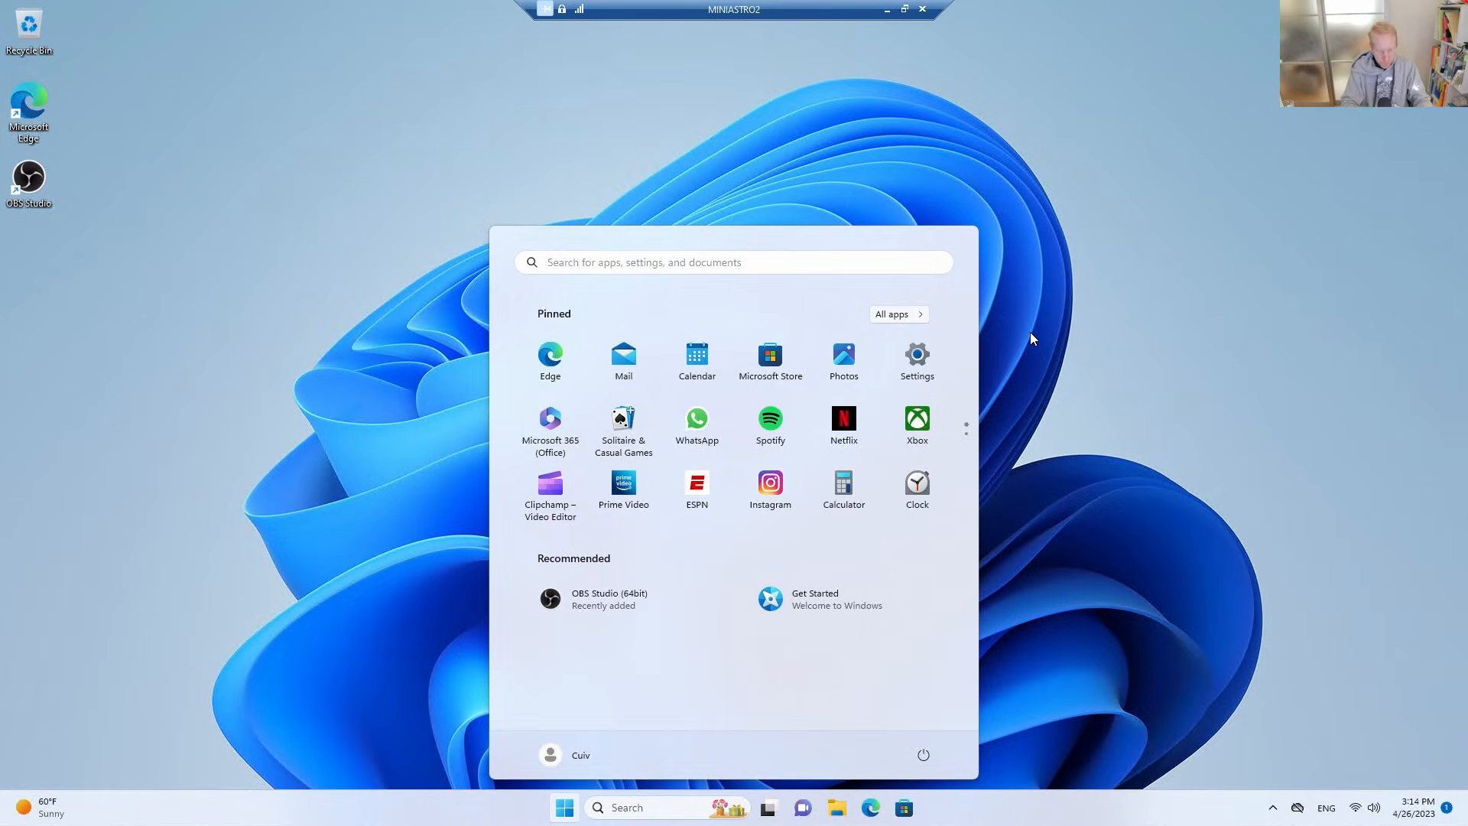
text(hotspot)
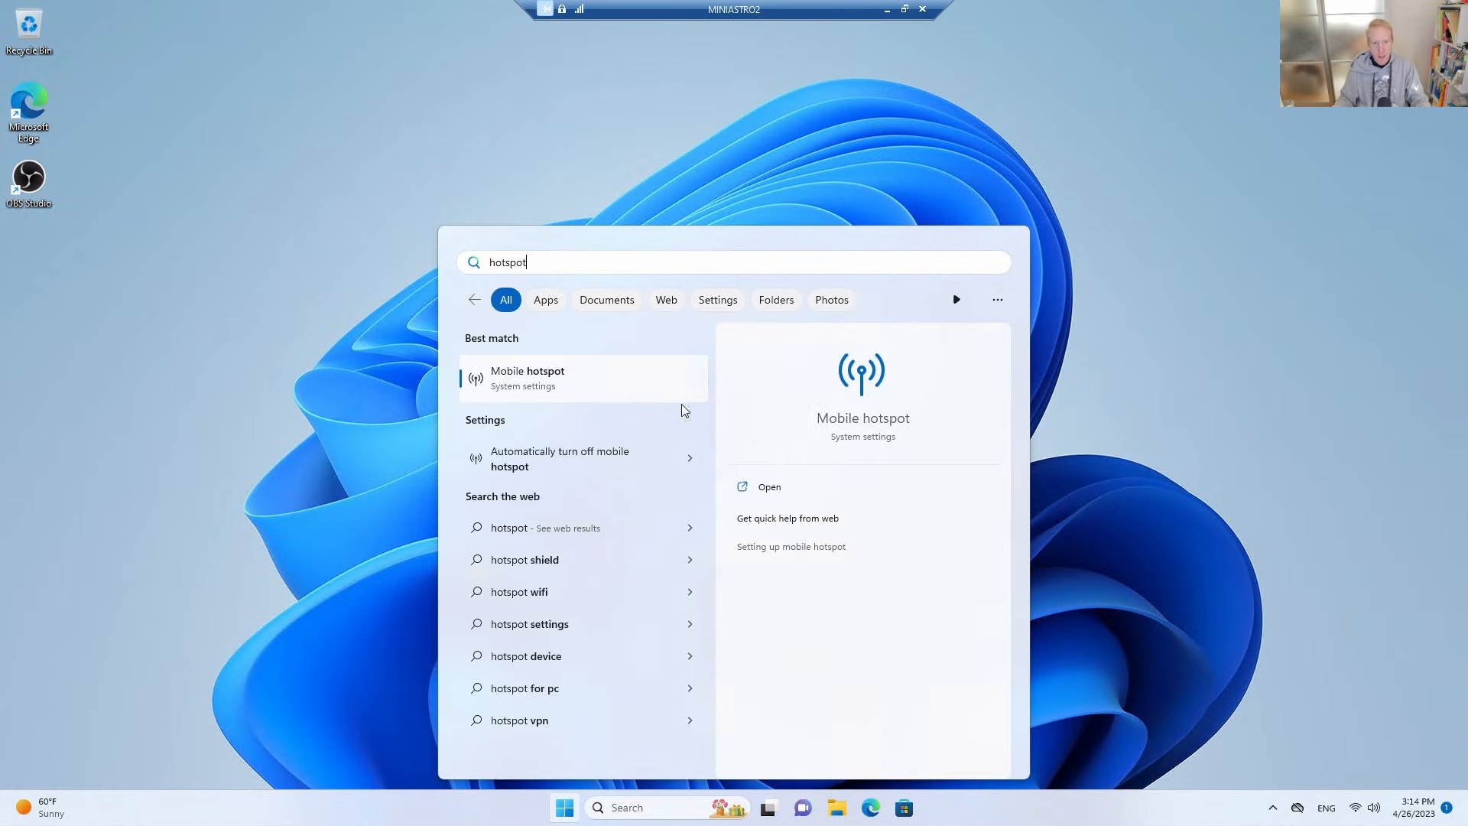
click(576, 380)
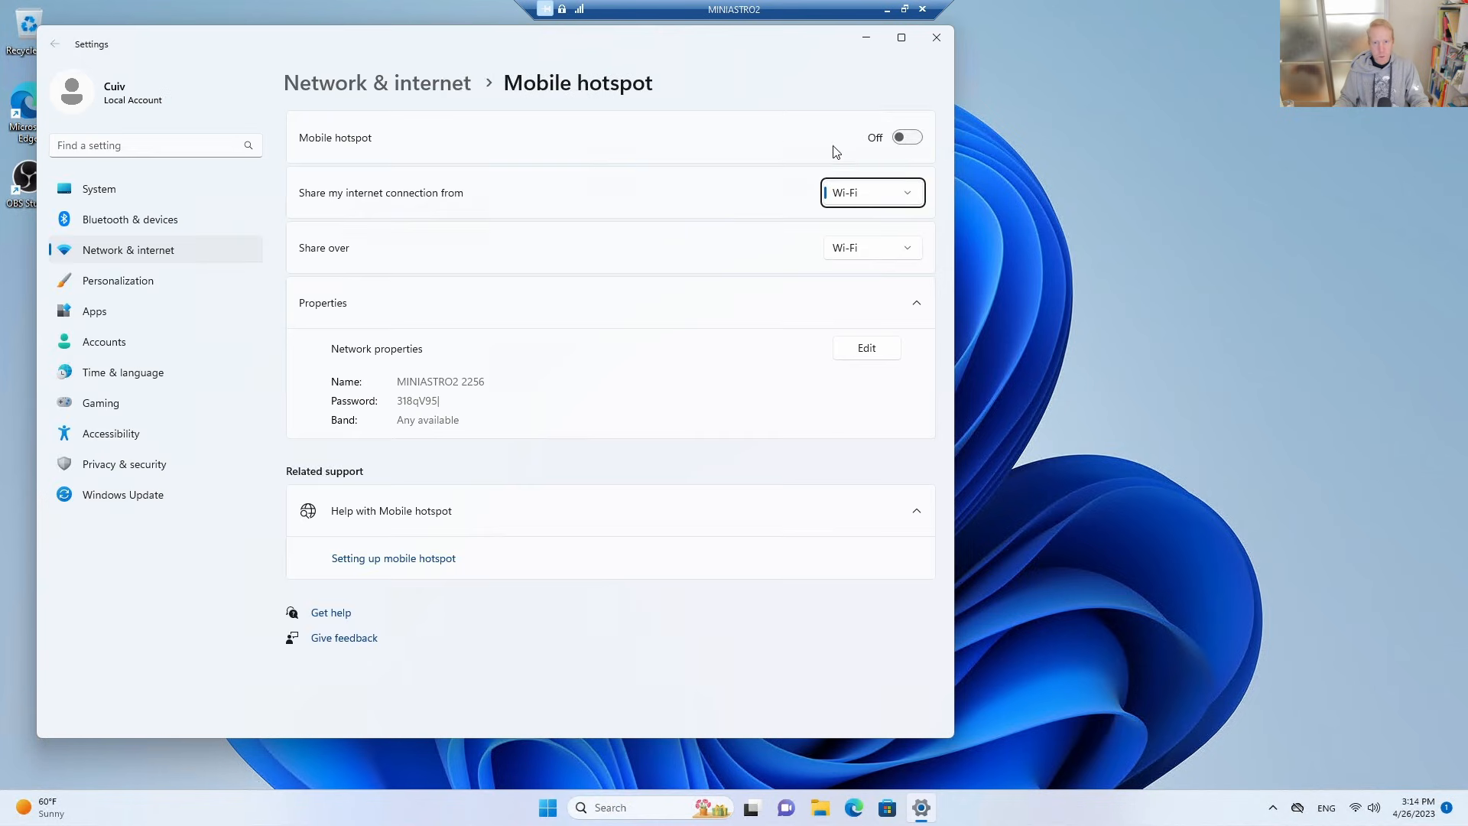
click(908, 139)
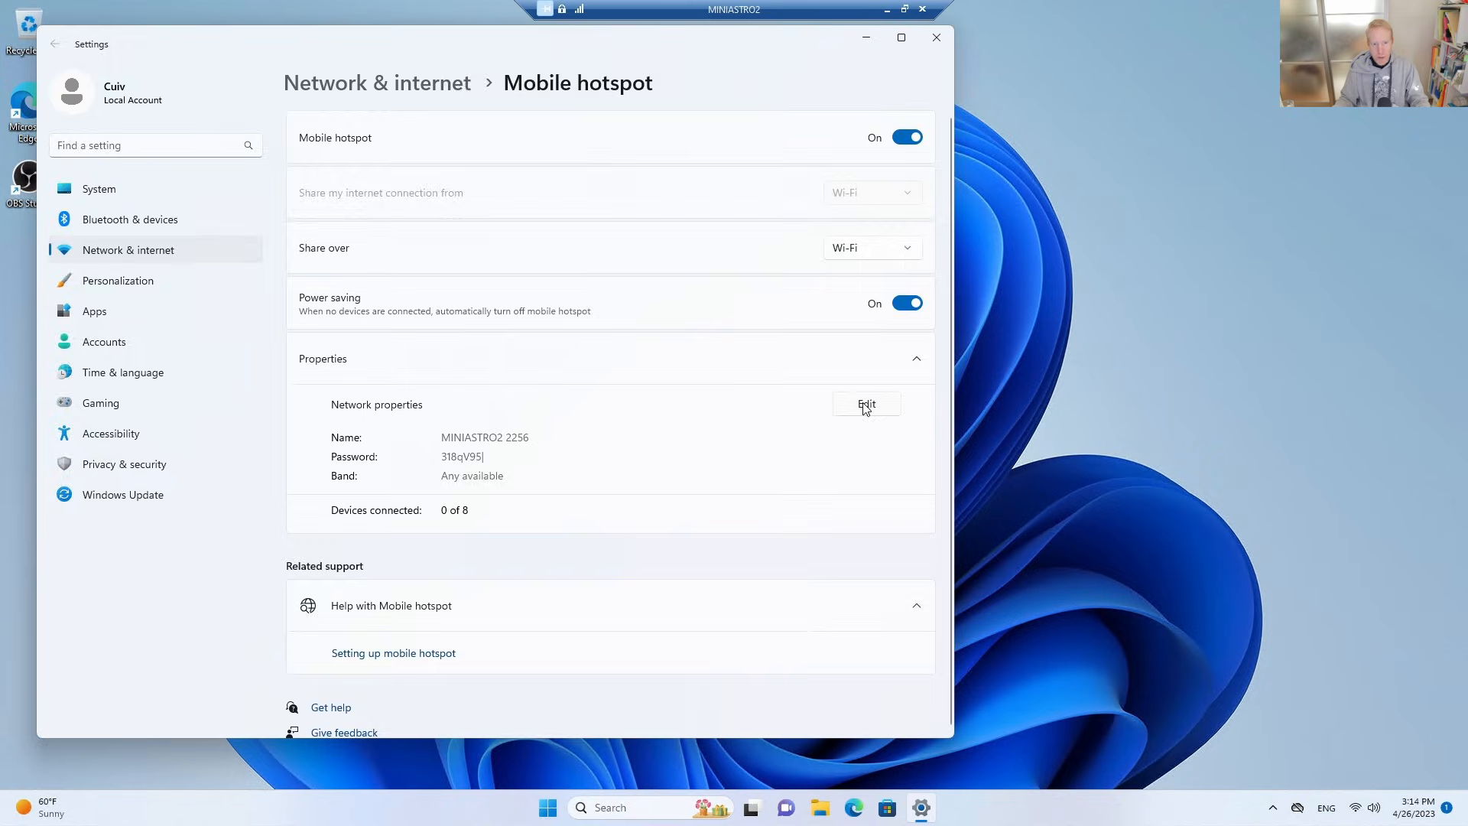
Set the hotspot's network name to MINIASTRO2 with a new network password, and check the hotspot in the quick settings.
click(866, 405)
drag(381, 323, 454, 321)
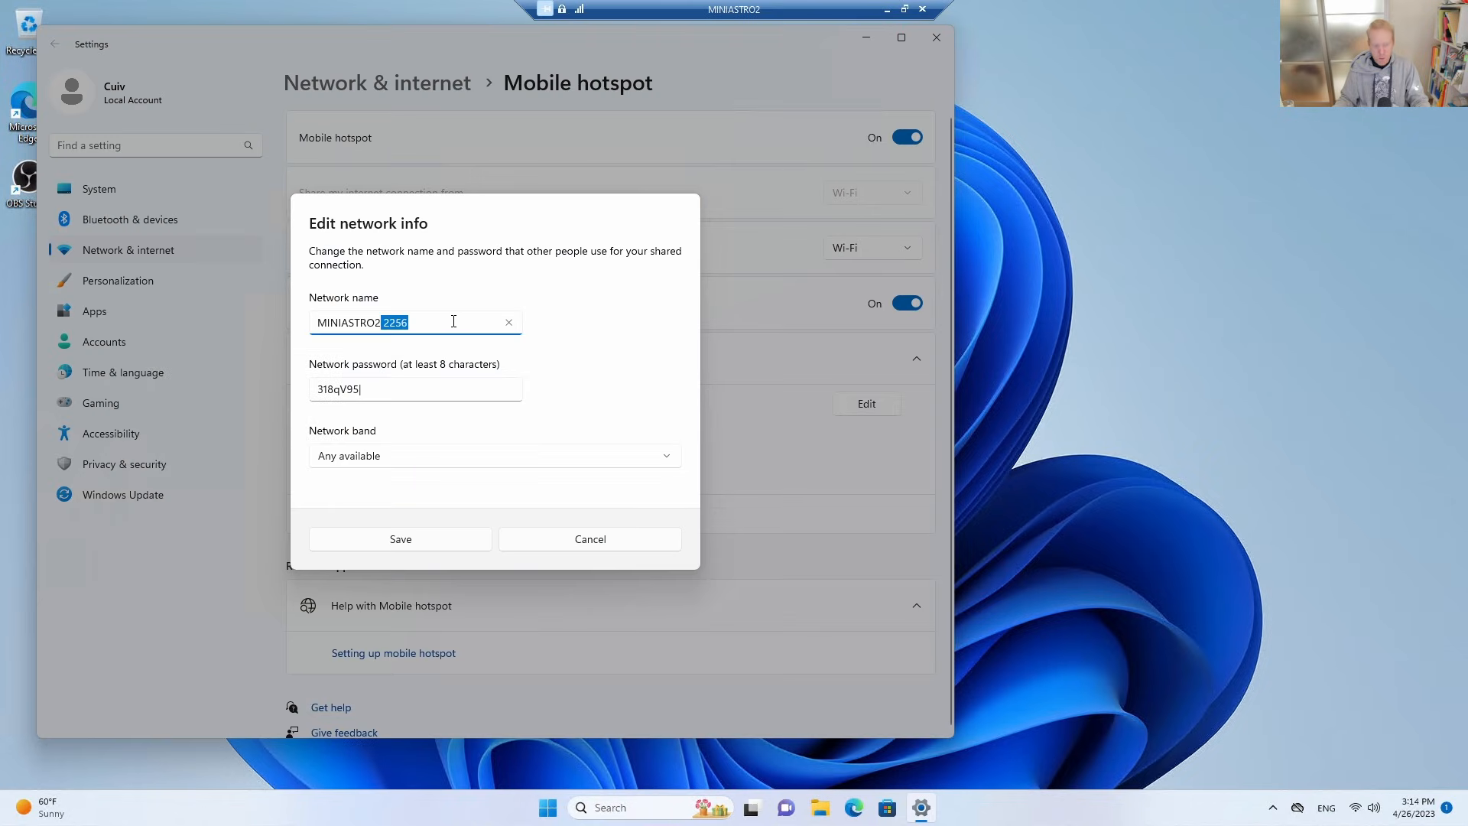
key(BackSpace)
drag(422, 389, 246, 393)
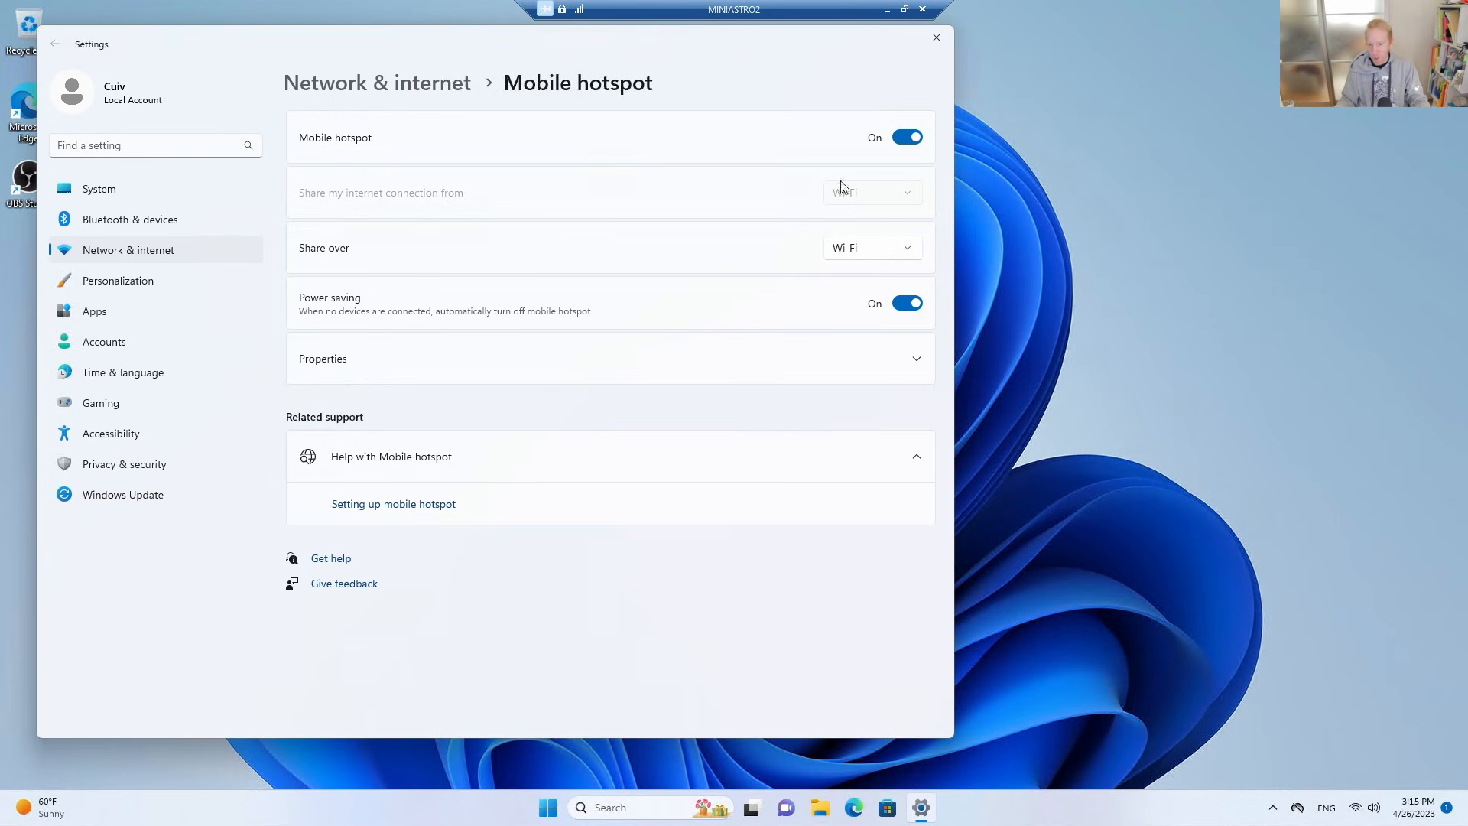
click(1357, 816)
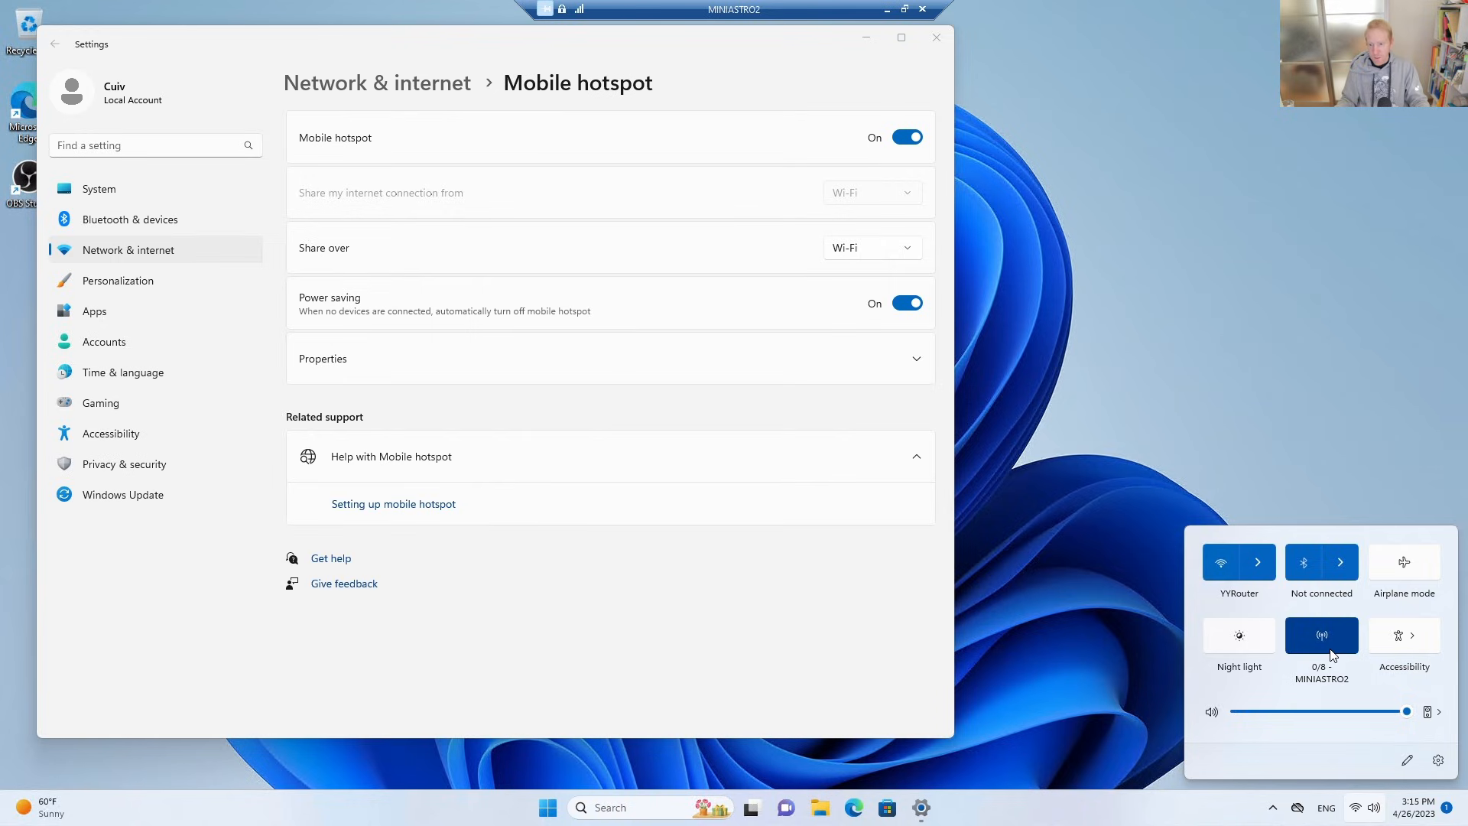
click(1090, 467)
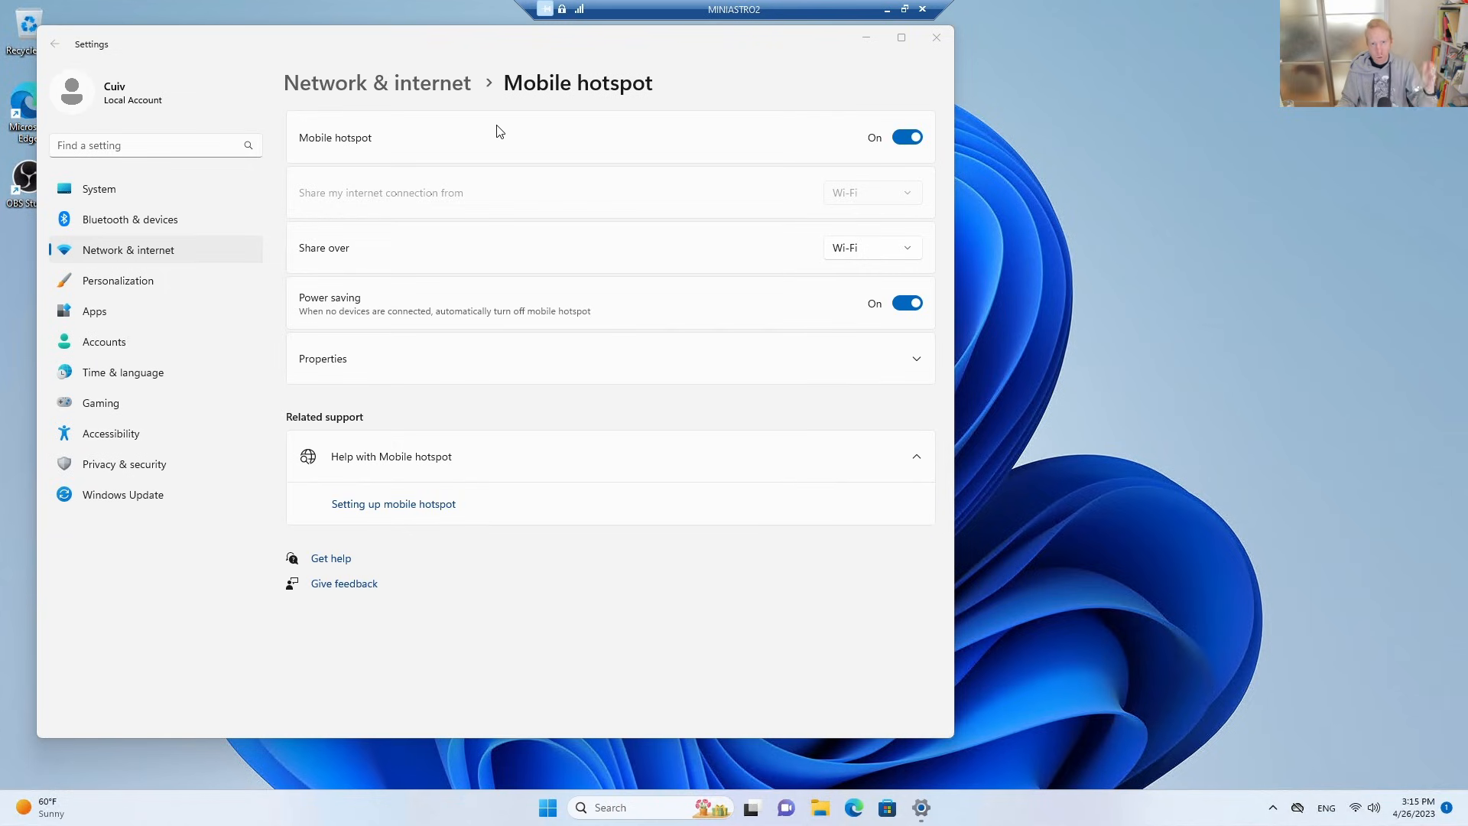
Switch to Edge, dismiss the page restore offer and search the web for "persistent hotspot".
click(854, 807)
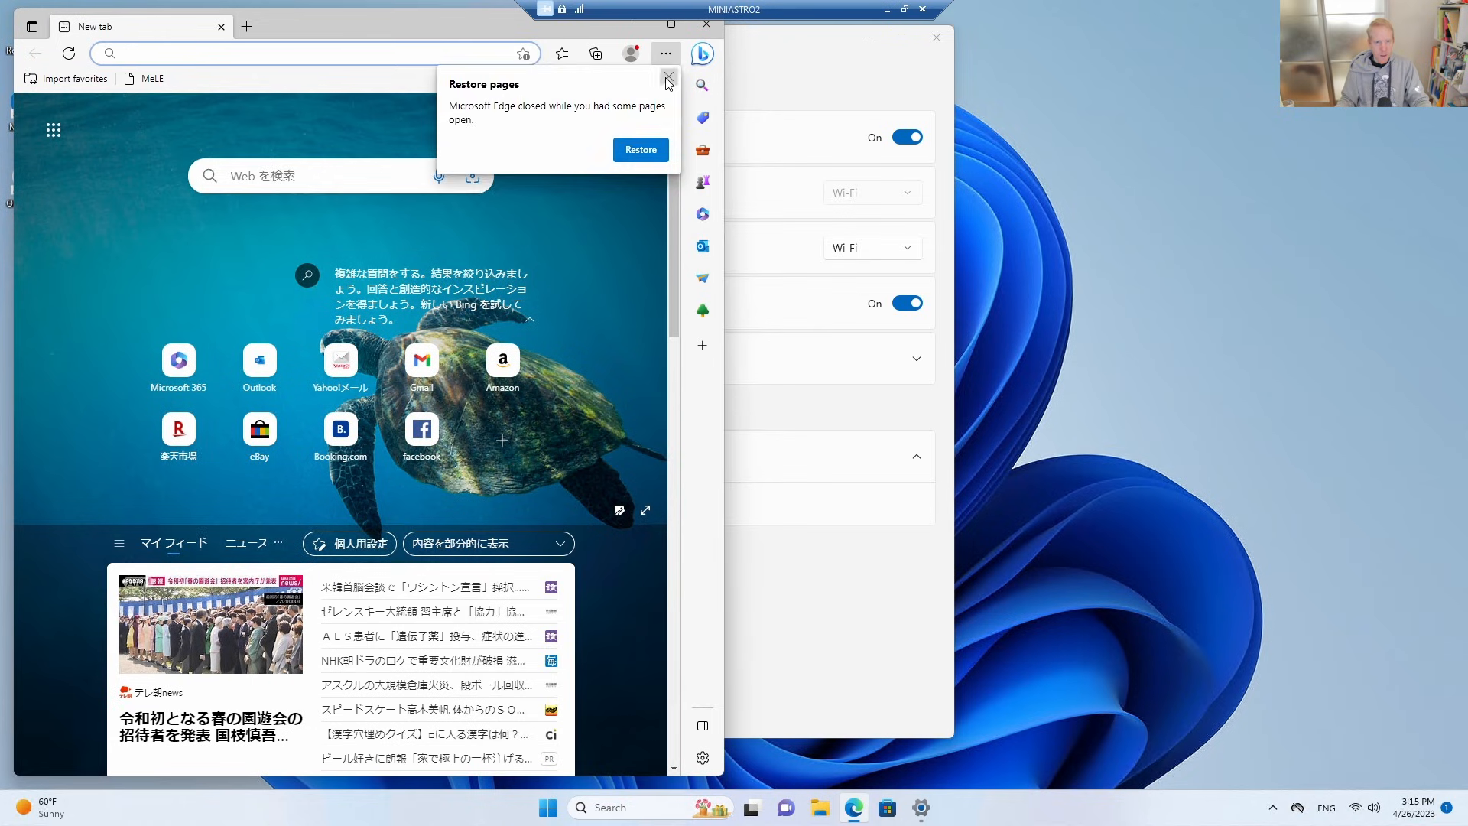
click(666, 79)
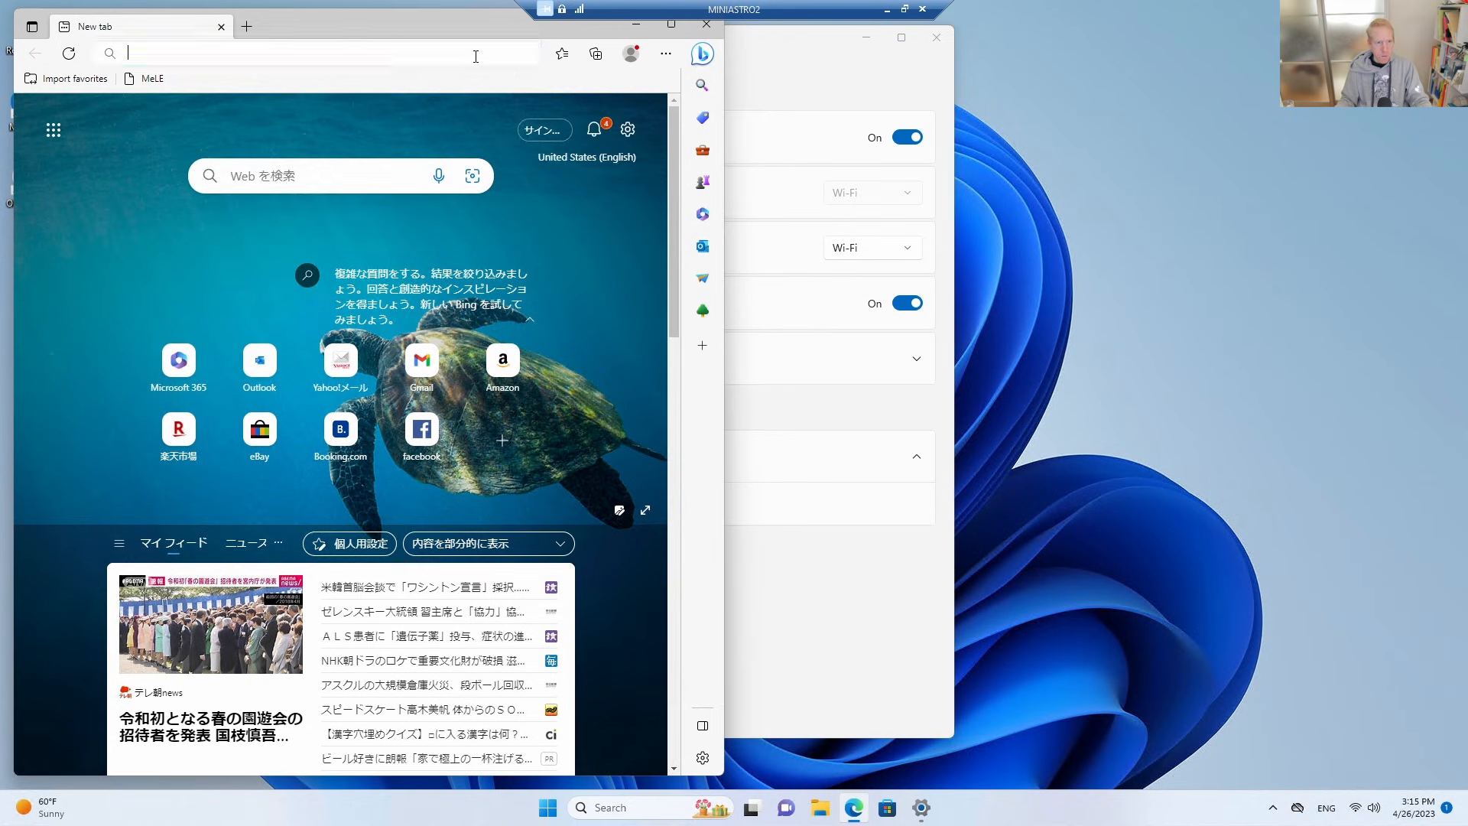
click(475, 53)
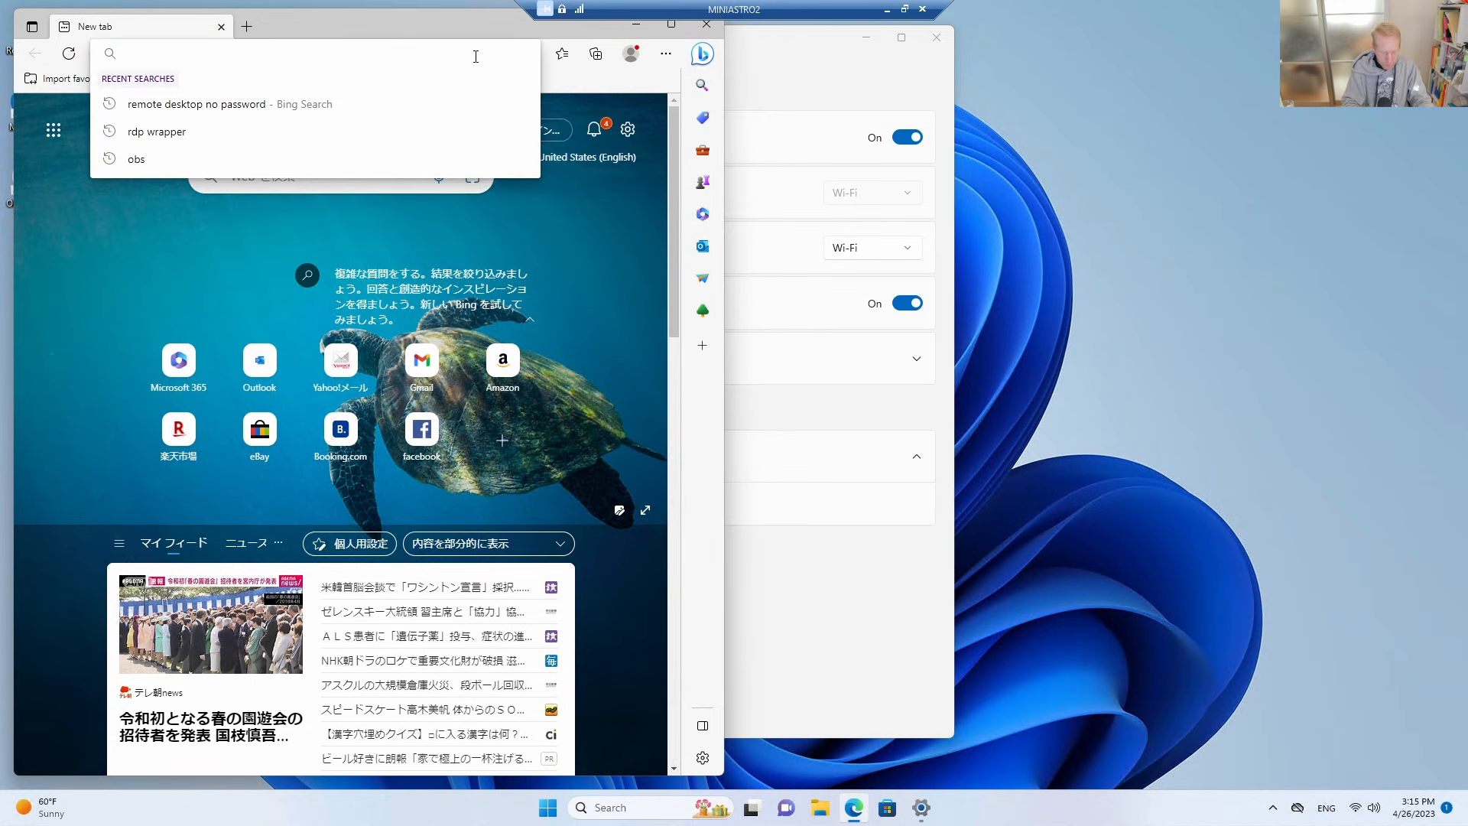
text(persistent hotspot)
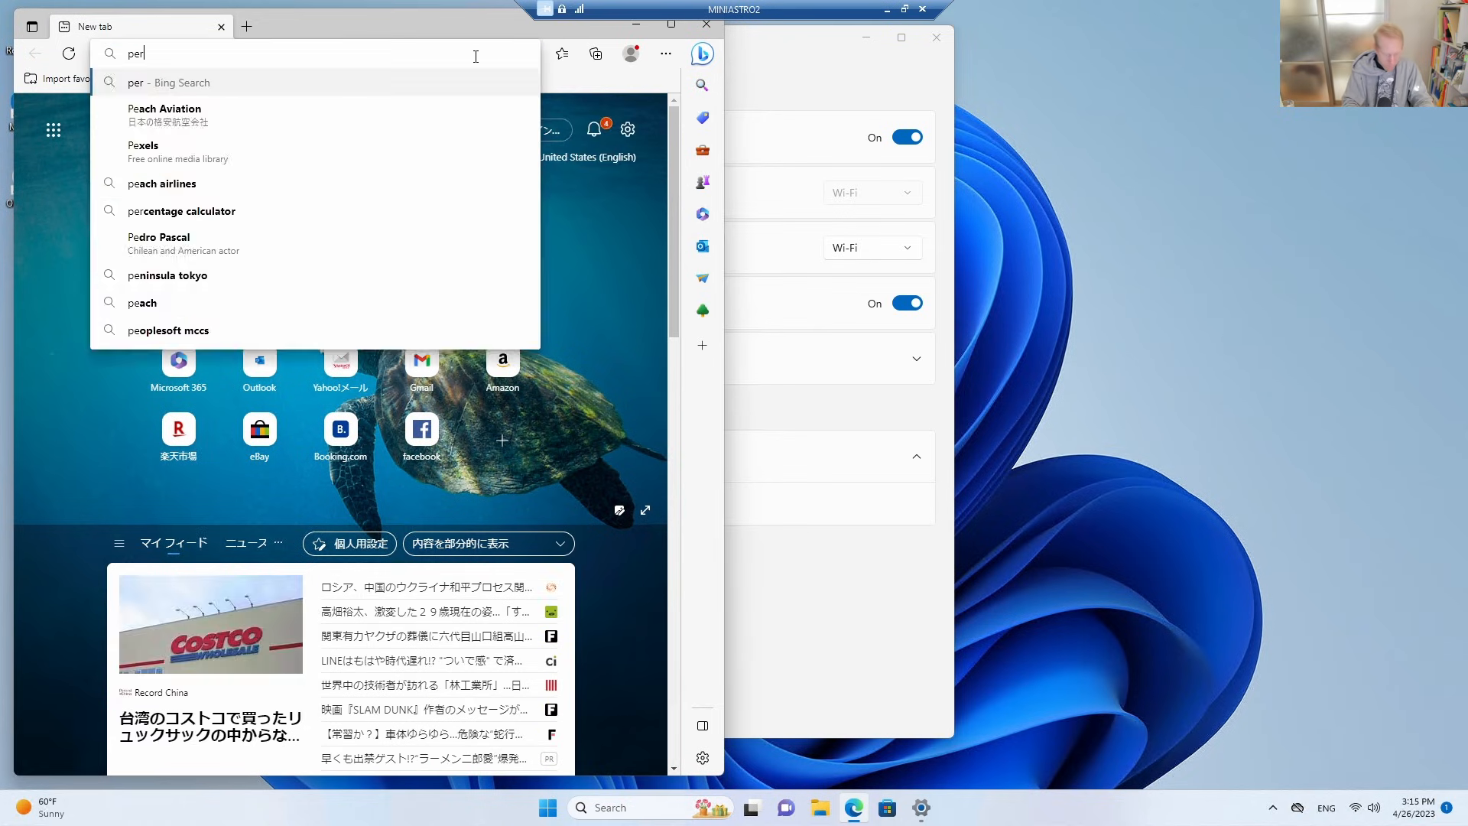
key(Return)
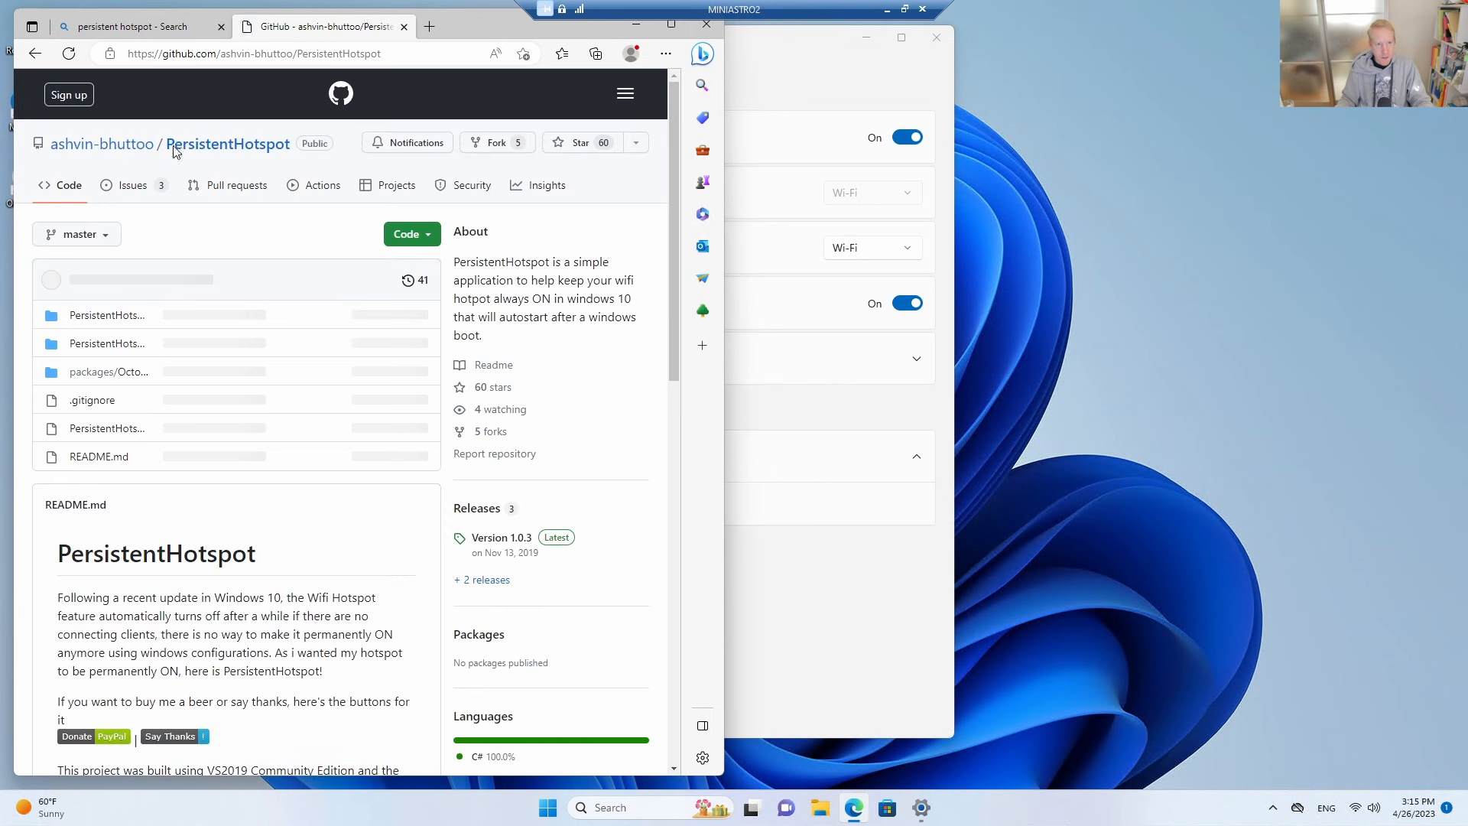
Find the latest installer link in the PersistentHotspot GitHub readme and download version v1.0.3.
scroll(201, 327, down, 5)
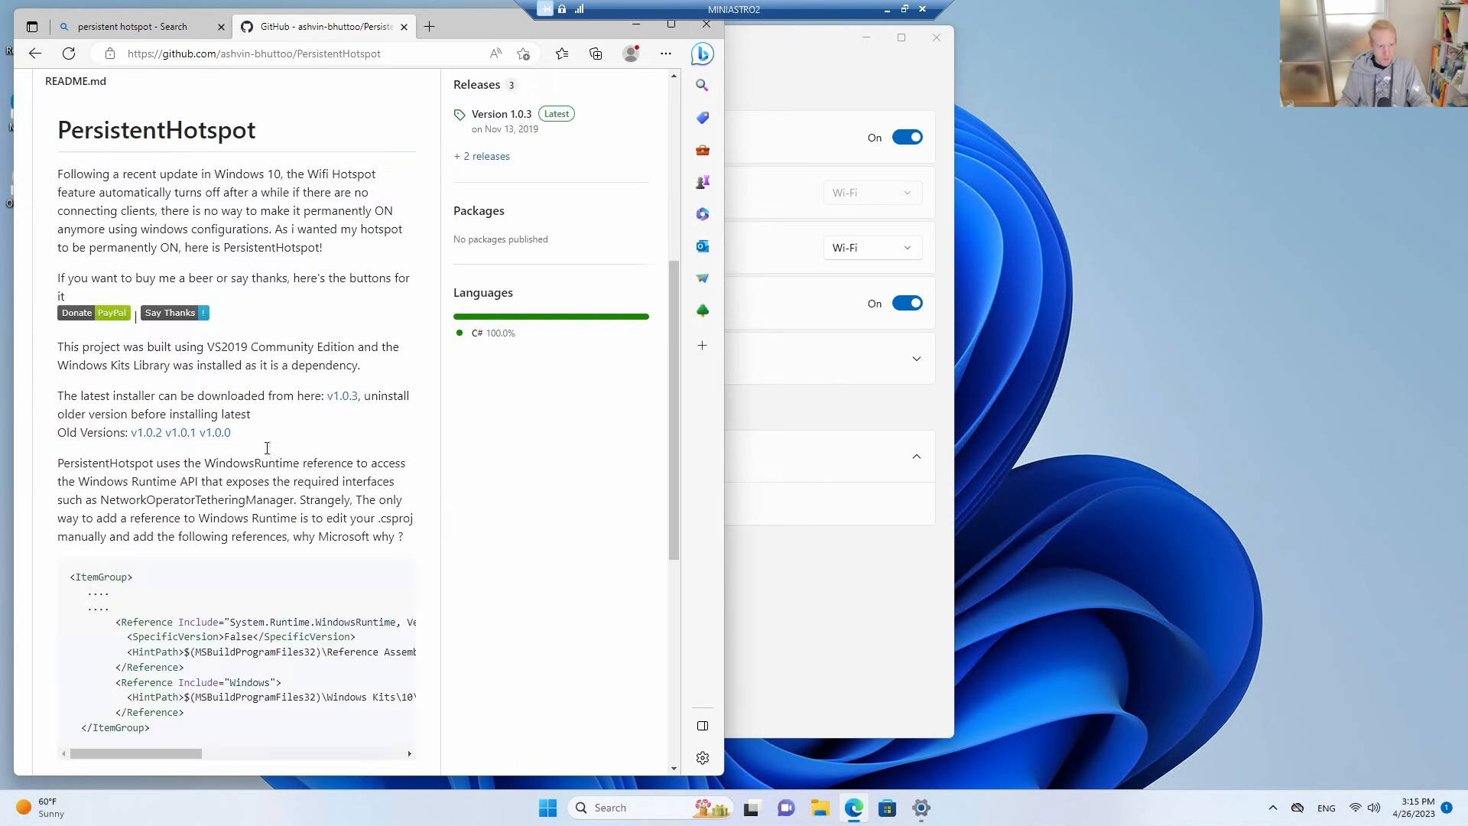
scroll(268, 457, down, 10)
scroll(245, 413, up, 11)
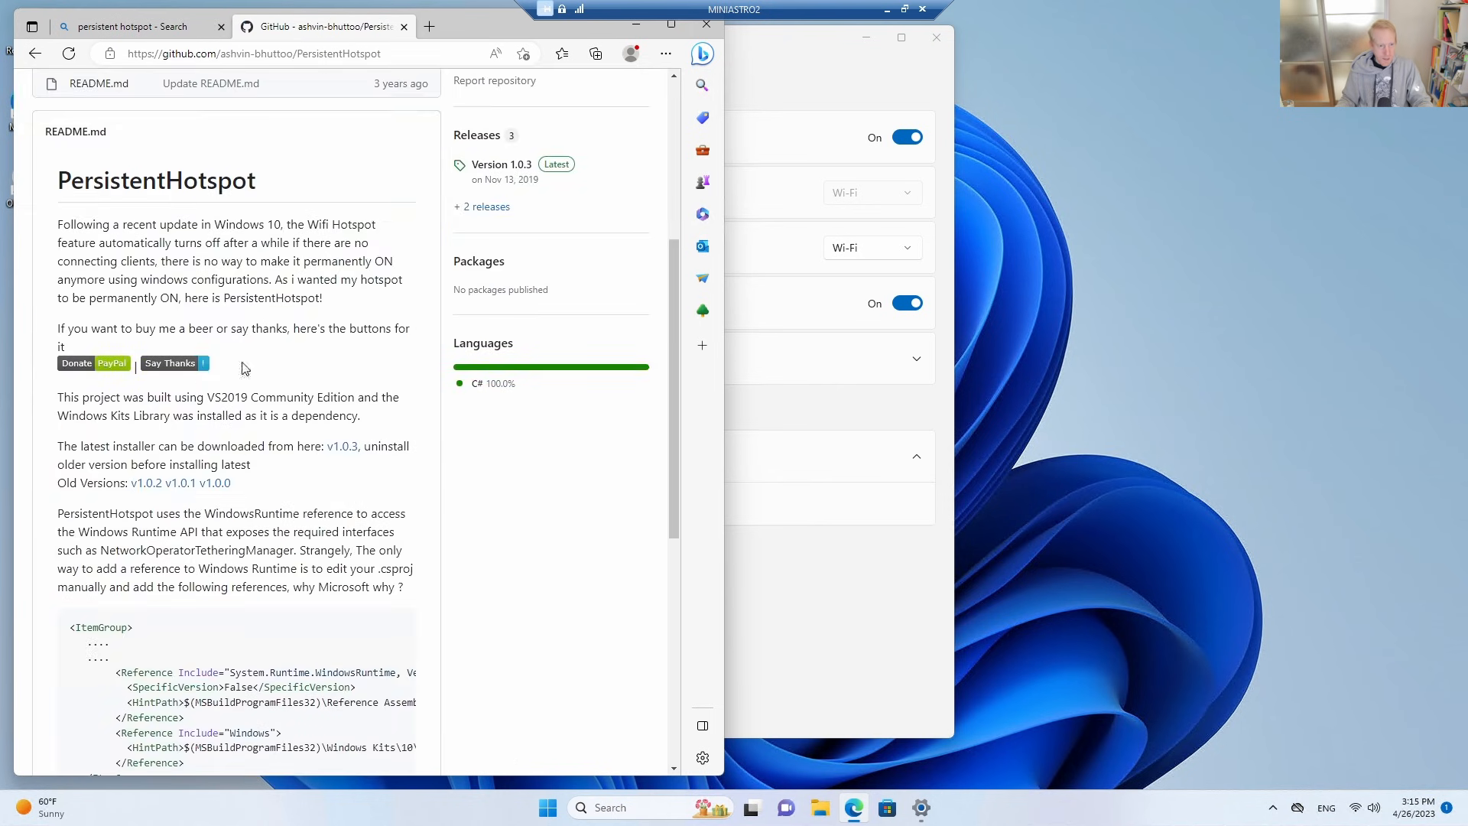
click(350, 451)
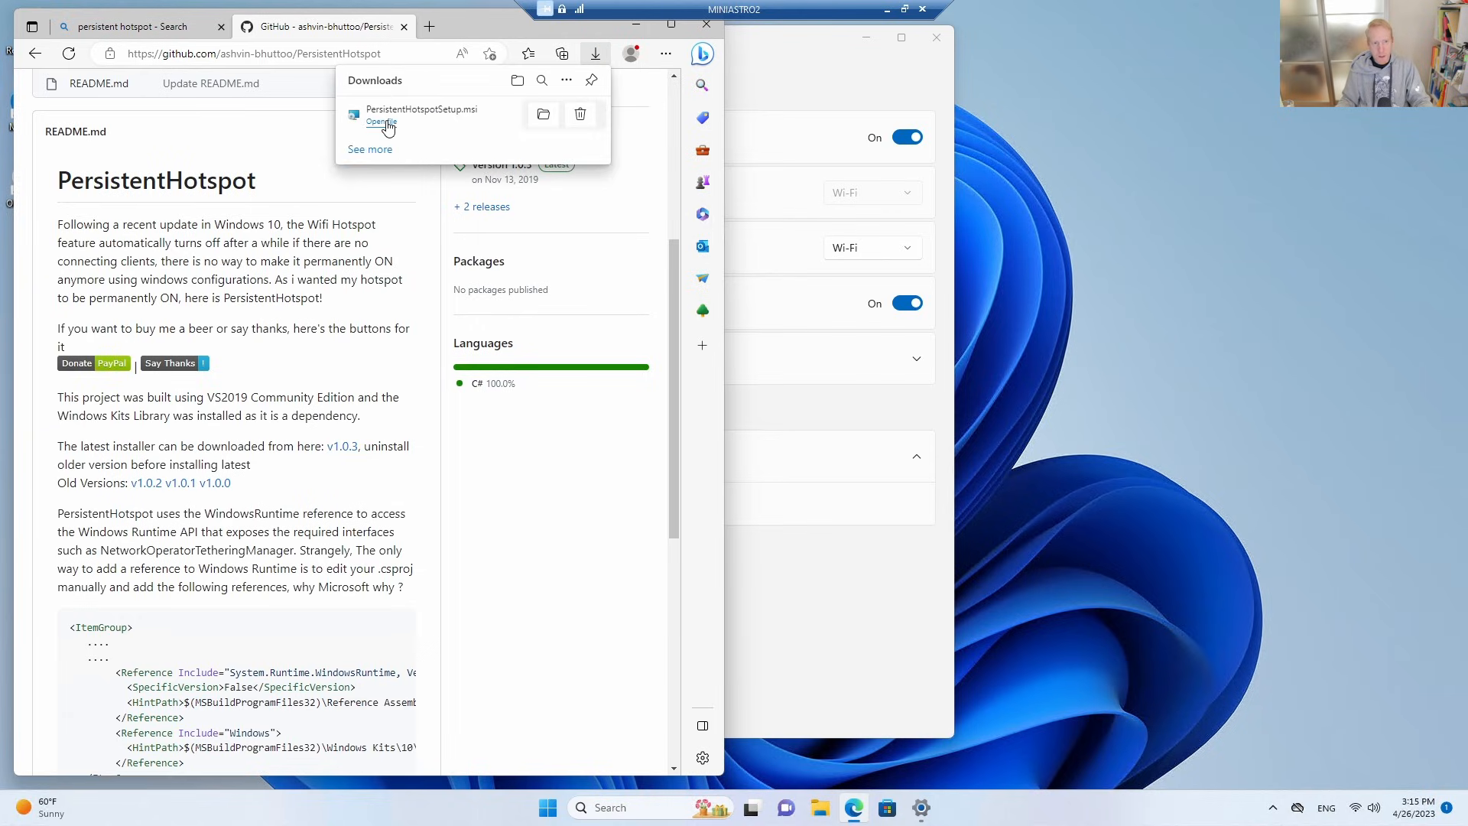
Run PersistentHotspotSetup.msi, install it for everyone in the default folder, allow the device changes and close the installer.
click(382, 122)
click(882, 533)
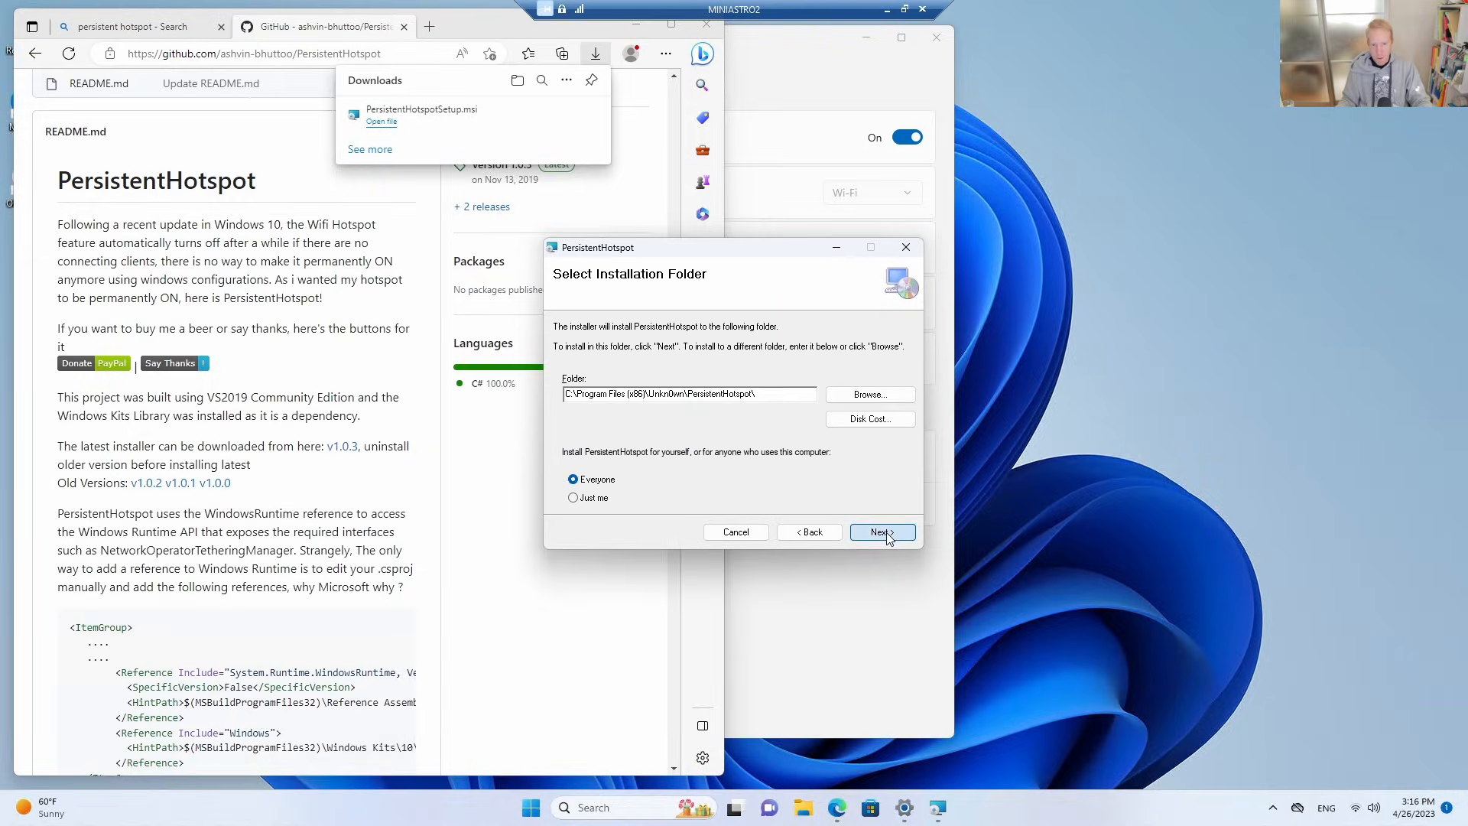
click(887, 535)
click(885, 535)
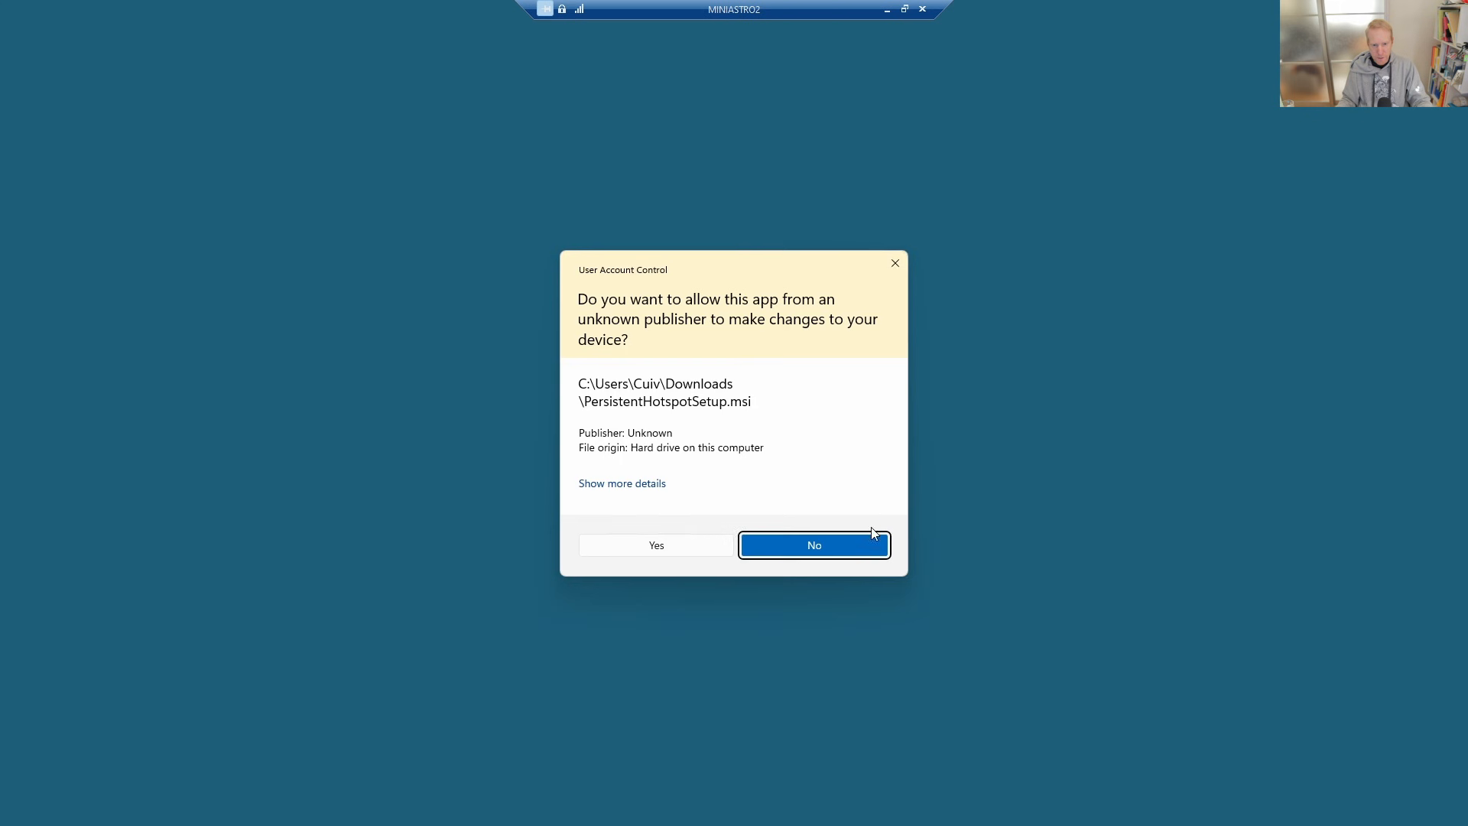
click(687, 545)
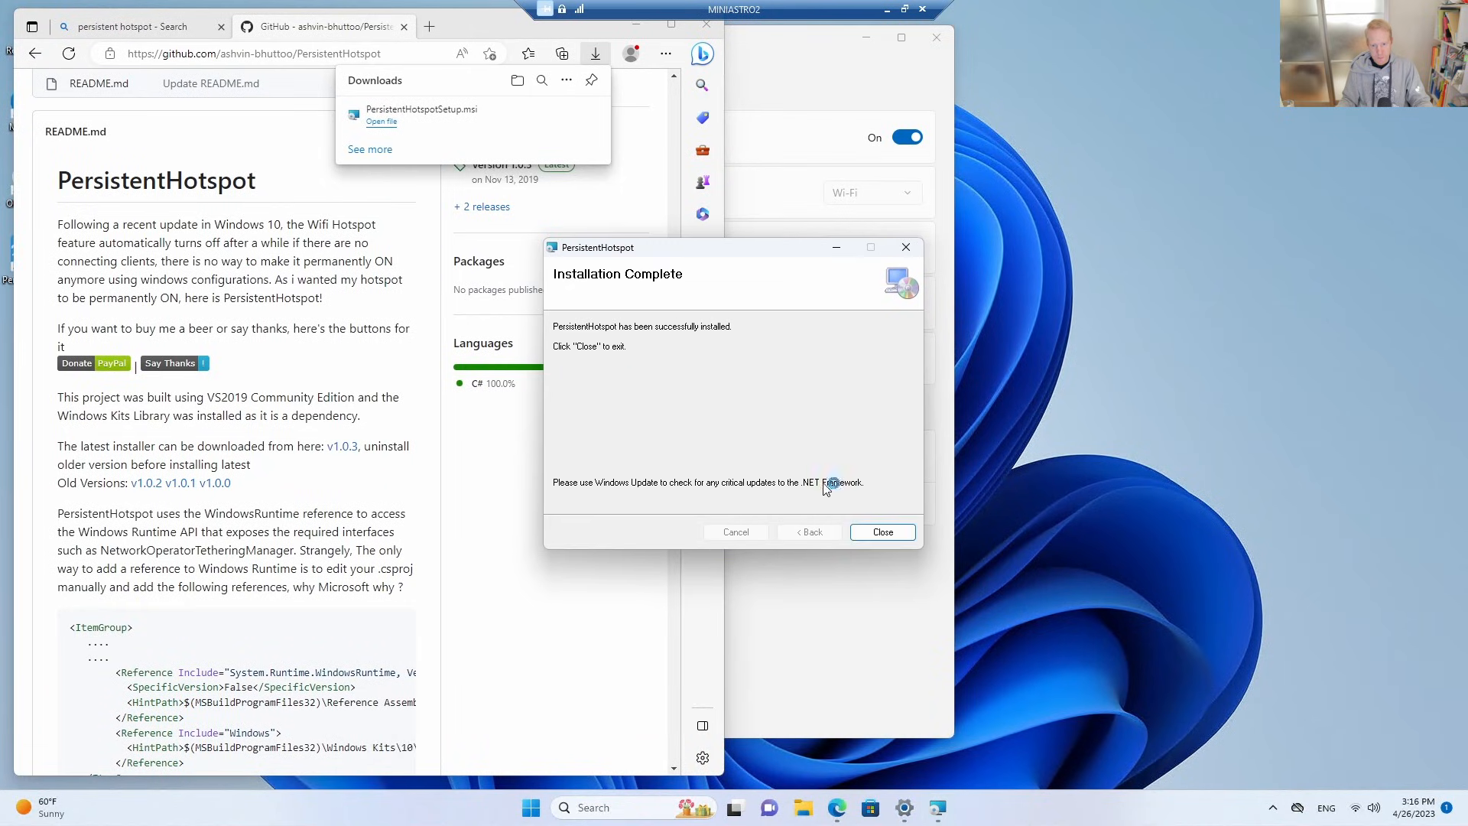
click(882, 532)
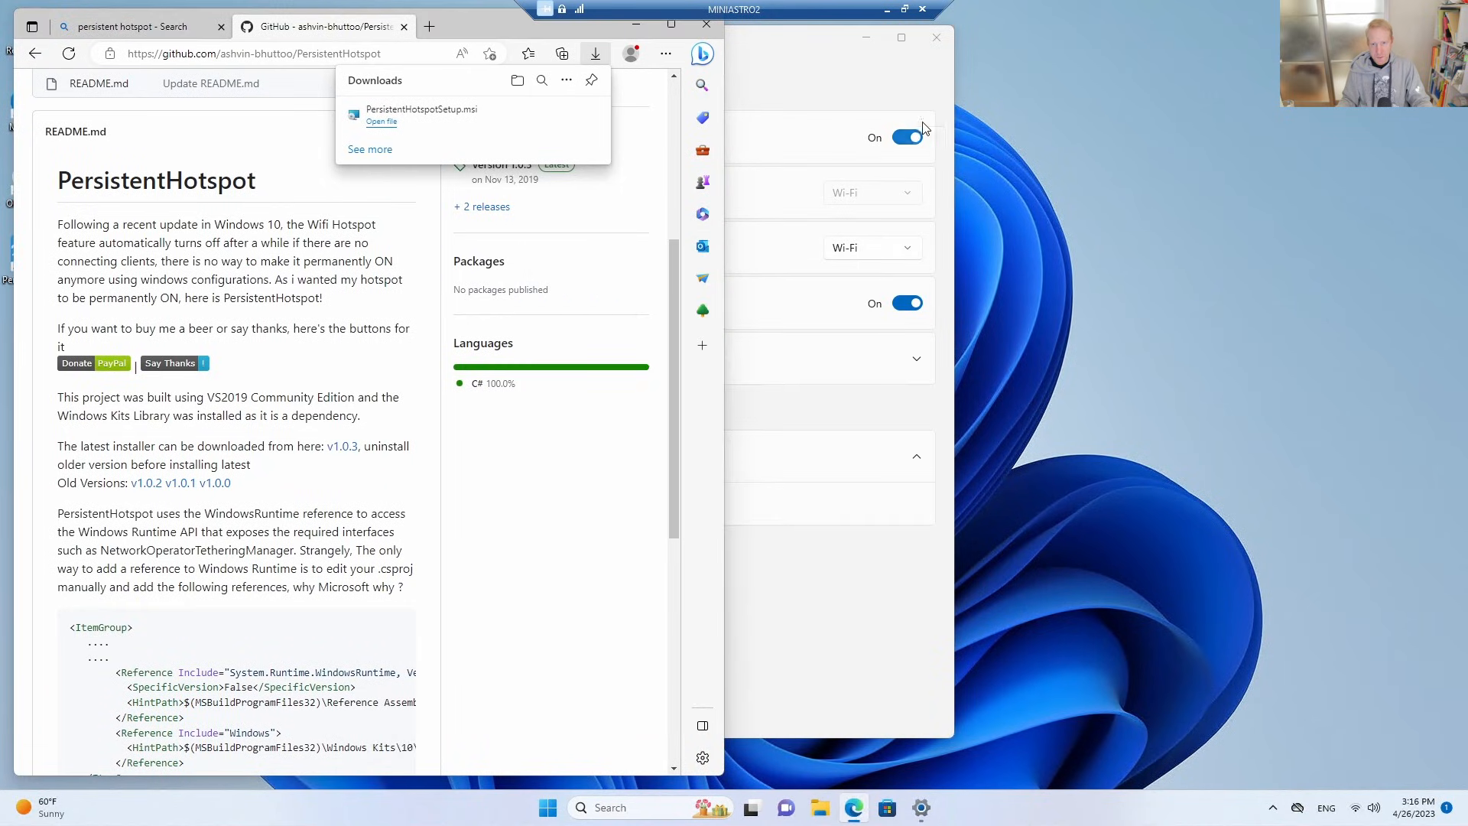
Check in the quick settings whether the MINIASTRO2 hotspot stays on after installing PersistentHotspot.
click(1272, 807)
click(1362, 808)
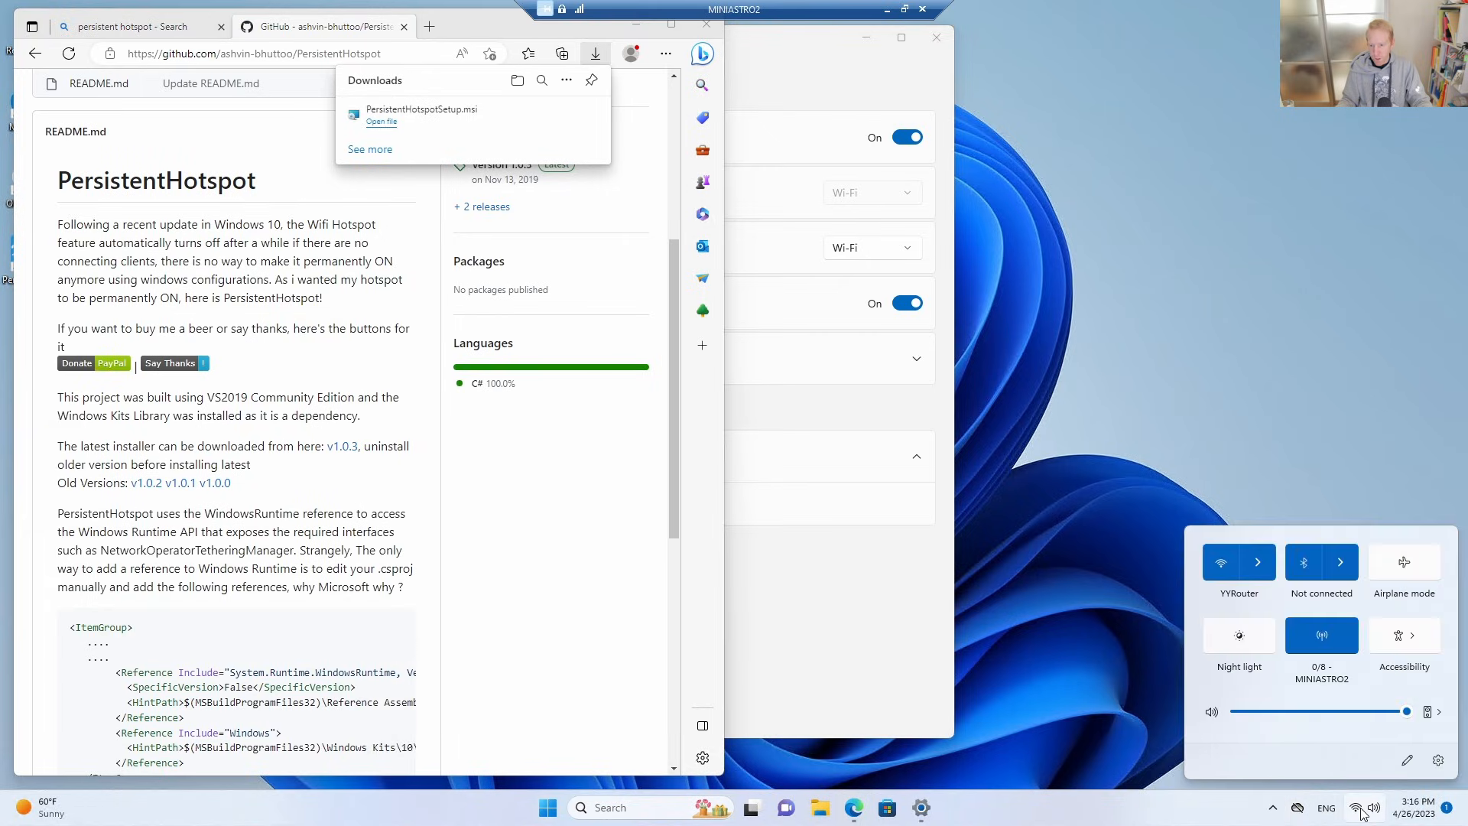
click(1273, 808)
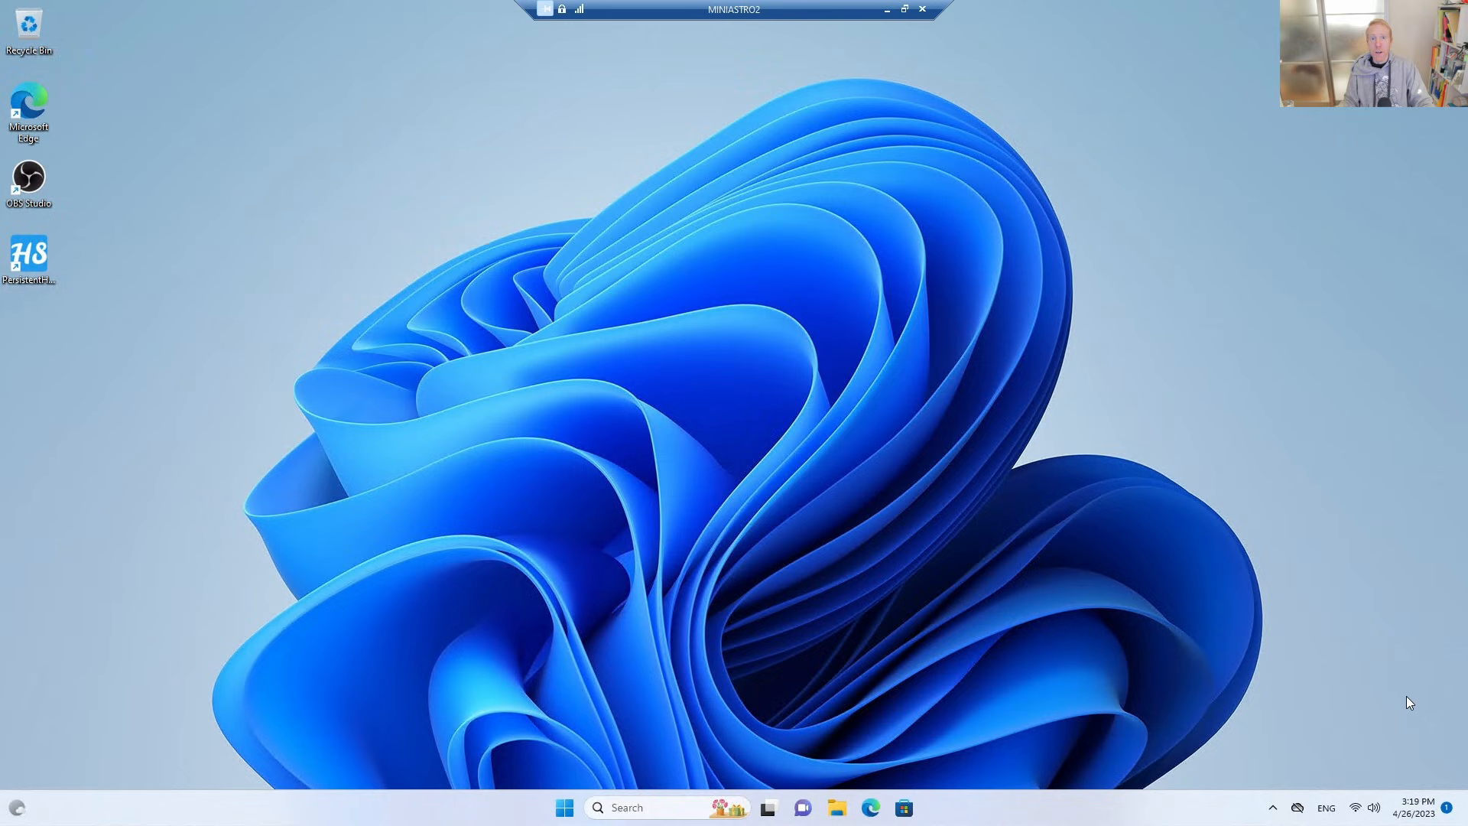
key(super+a)
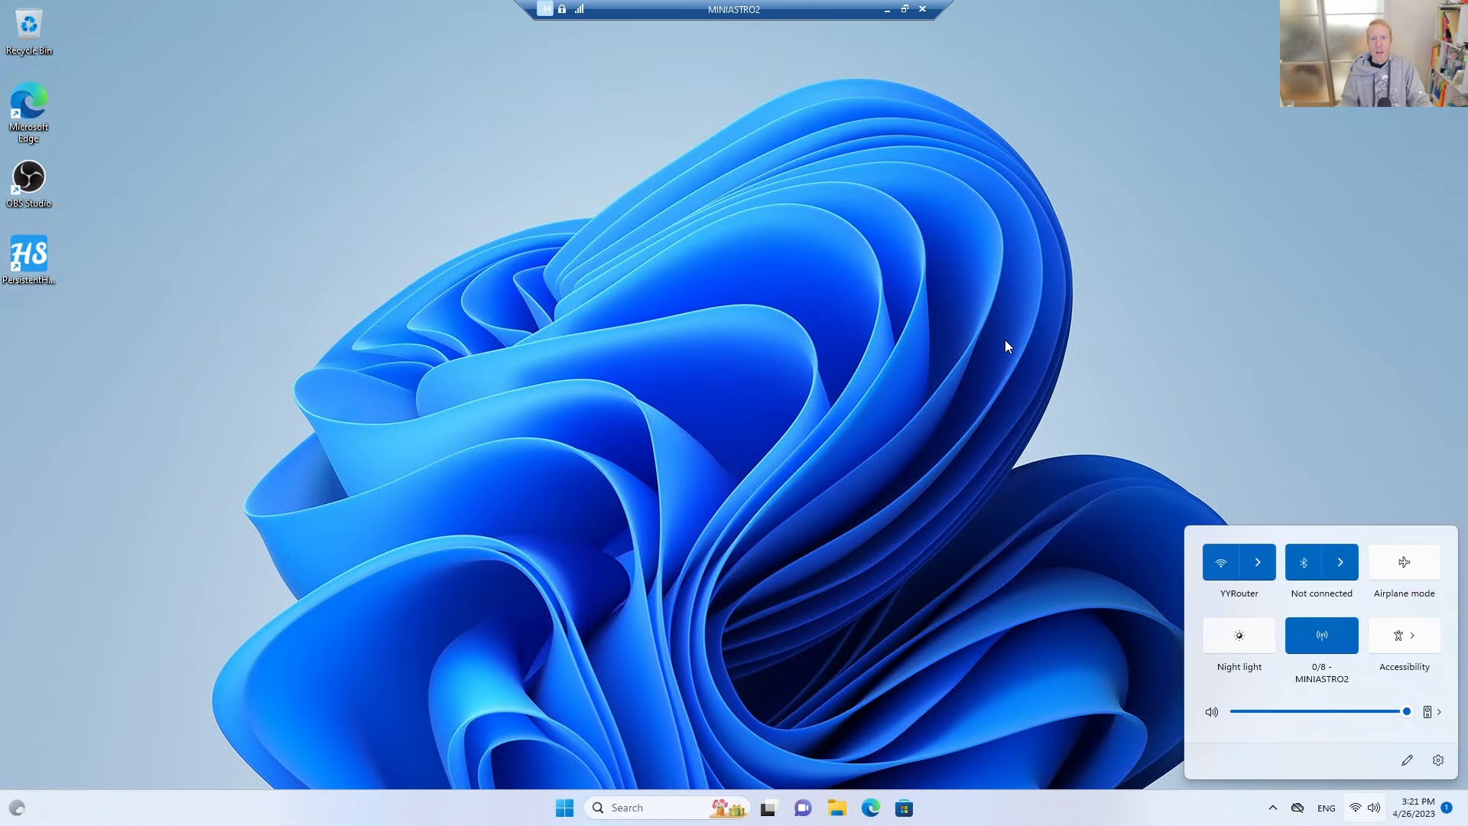
click(977, 318)
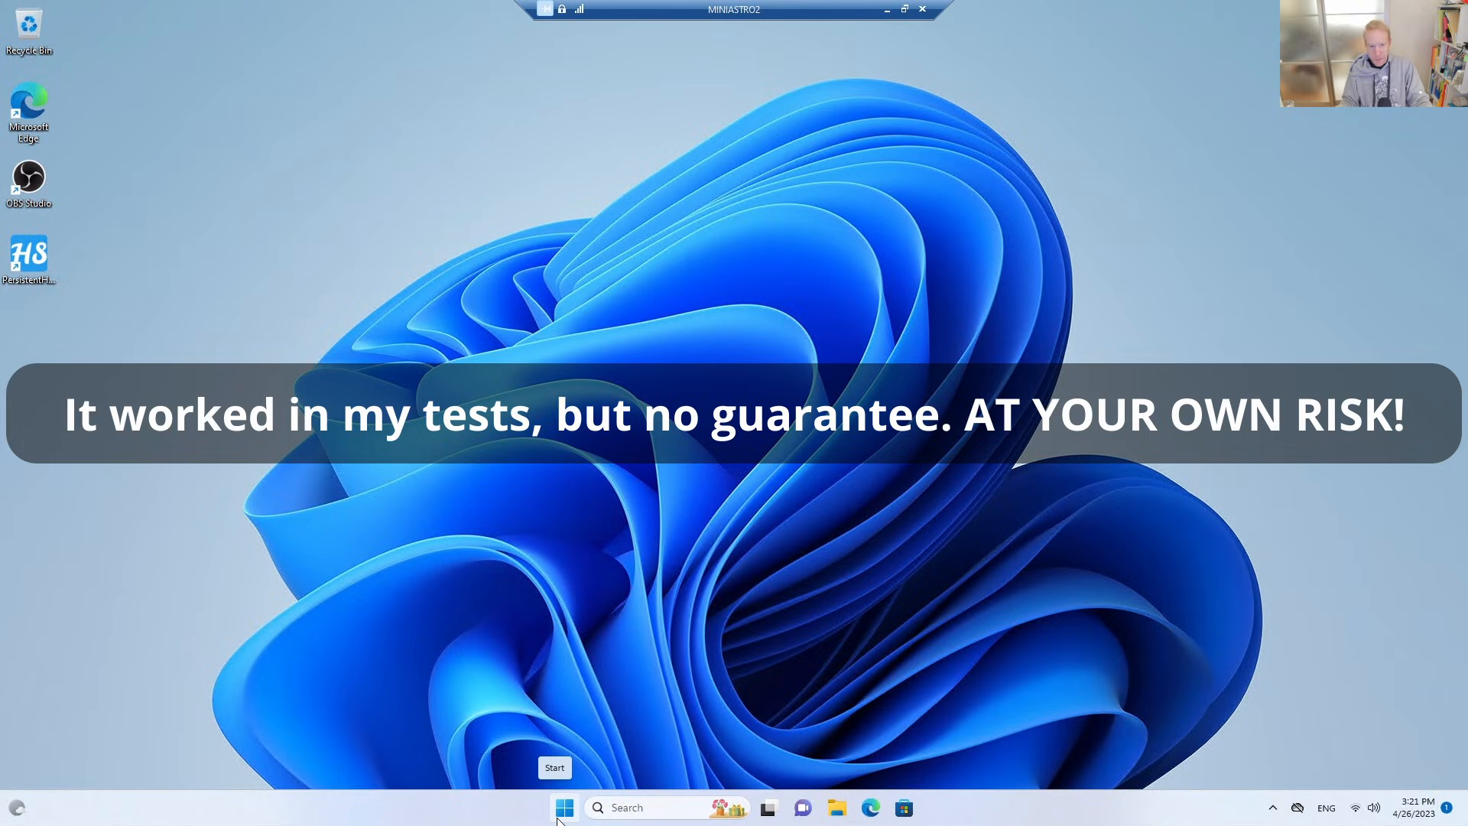
Switch to the Microsoft Store and search for "hotspot".
click(558, 817)
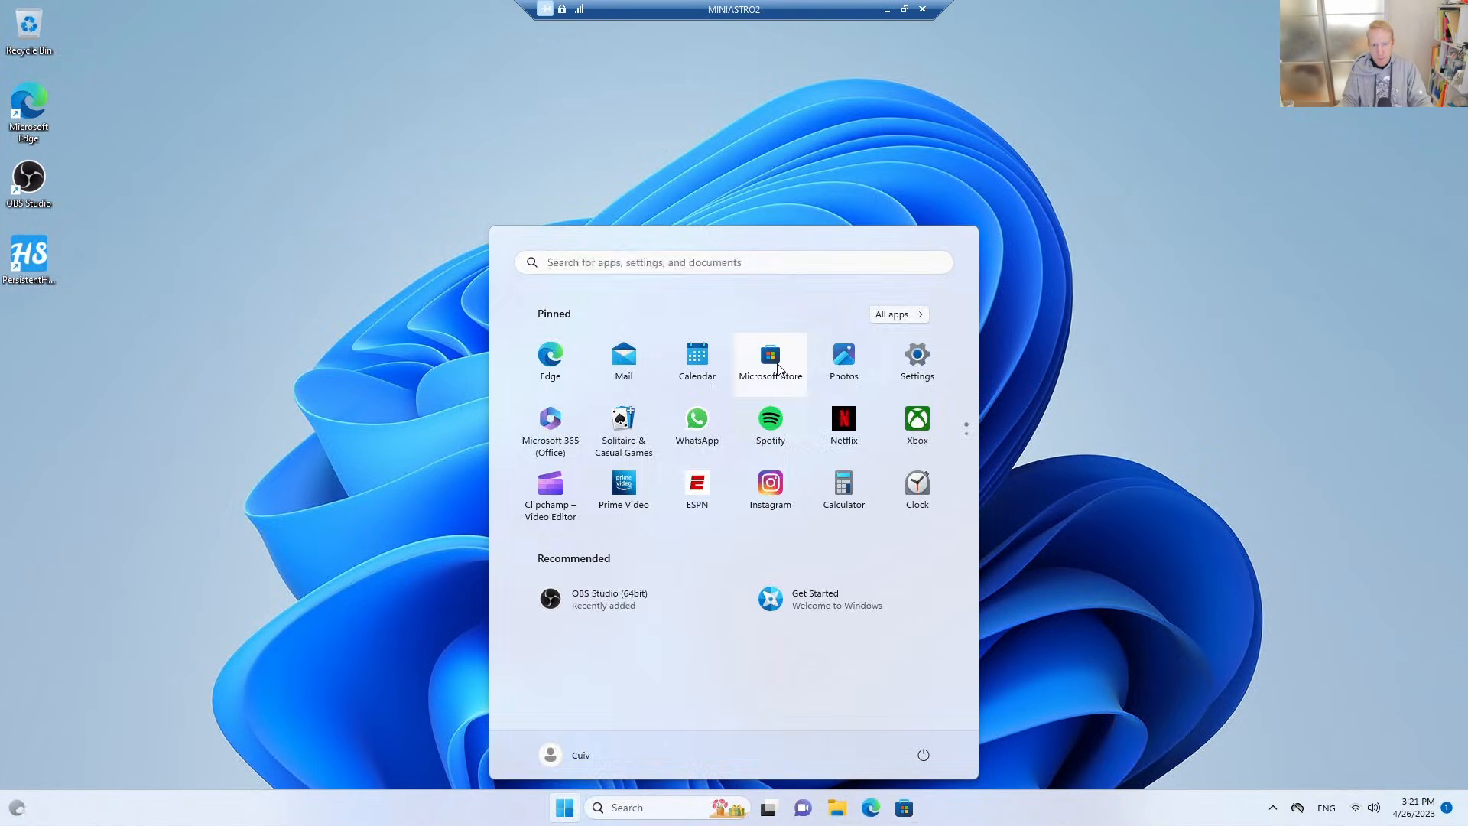
click(779, 367)
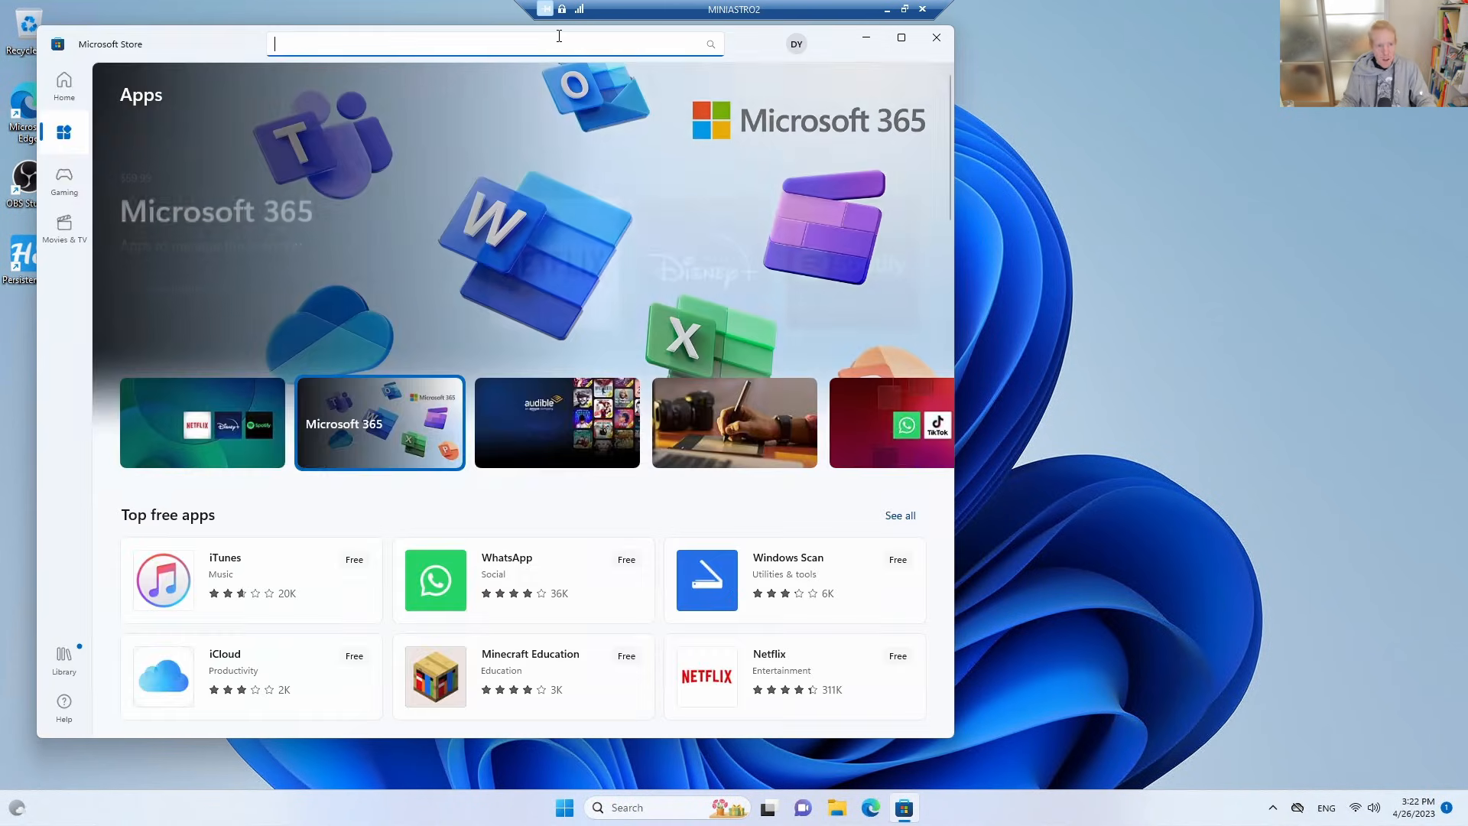
click(559, 36)
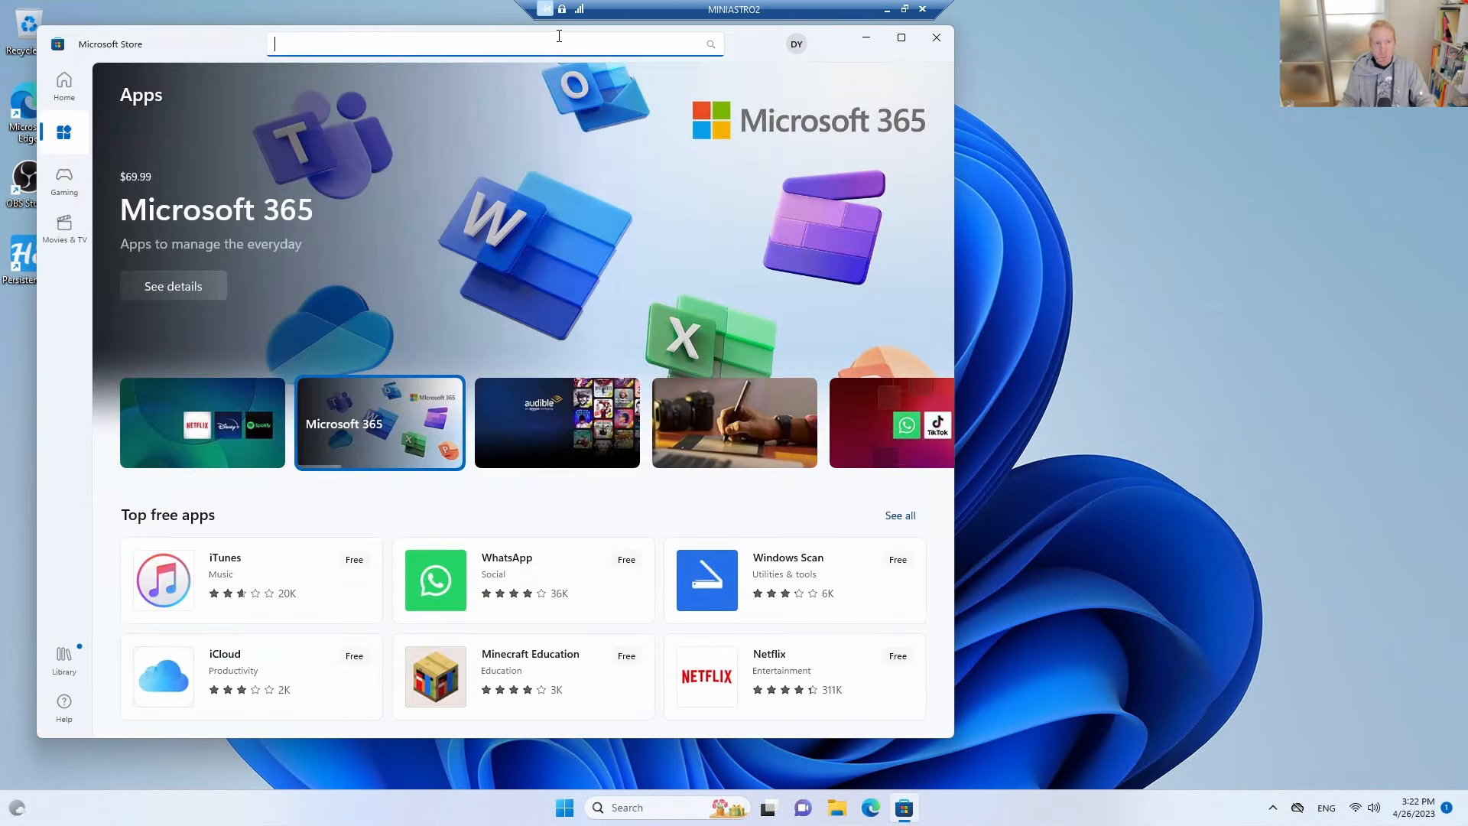
text(ho)
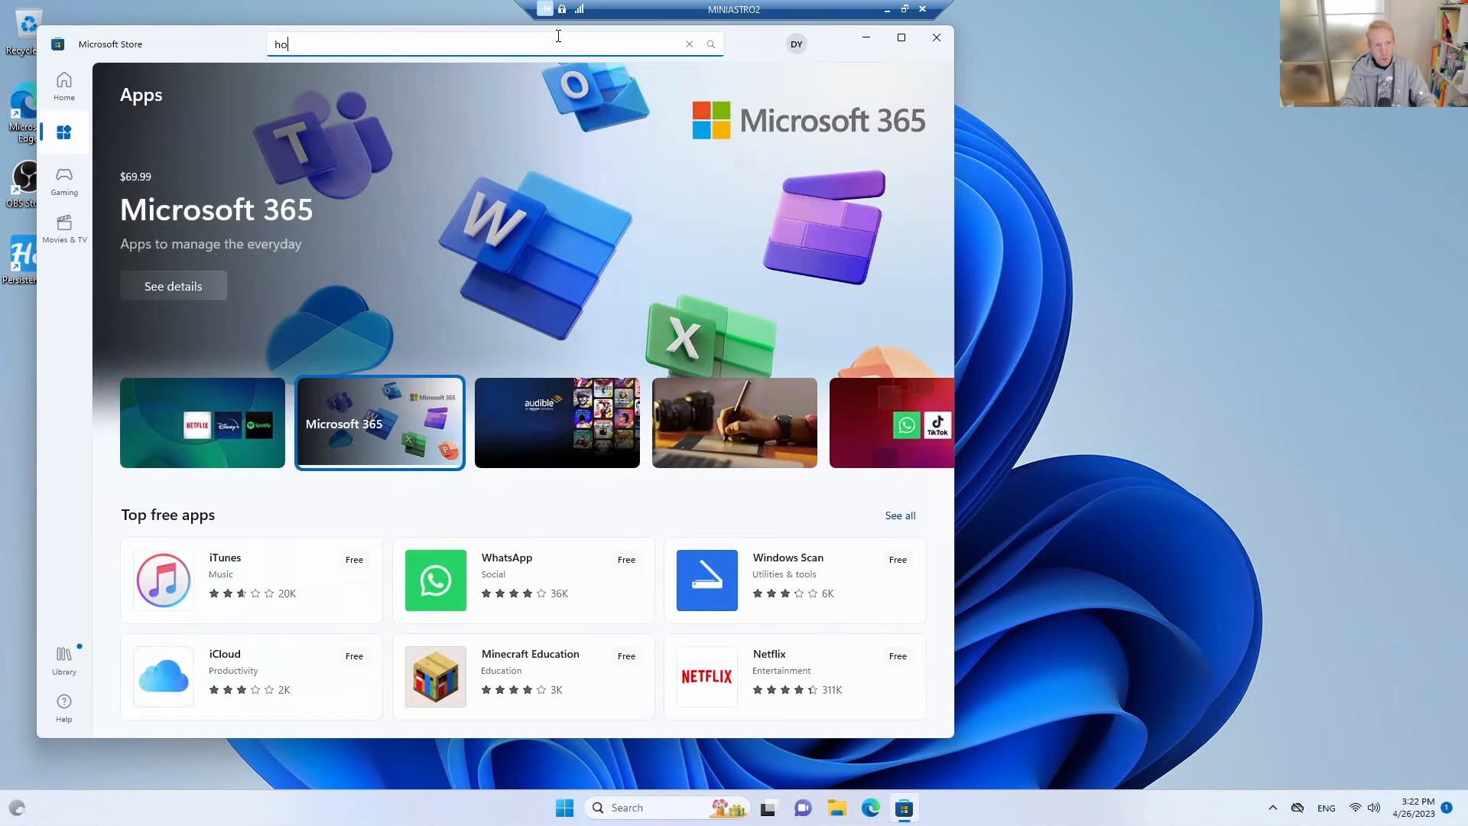
text(tspot)
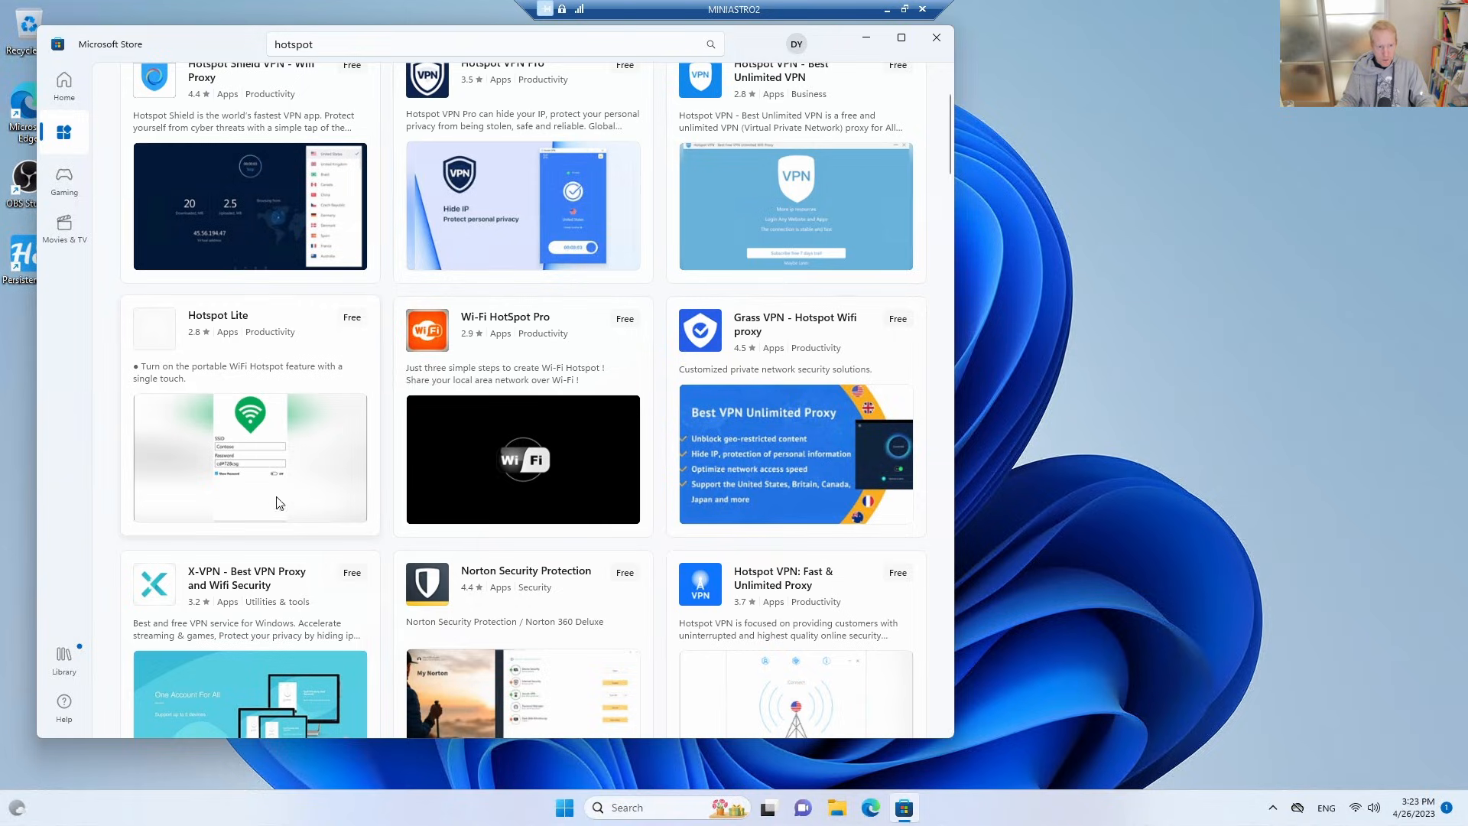
Open the Hotspot Lite page from the search results and review its details down to the related apps.
click(306, 377)
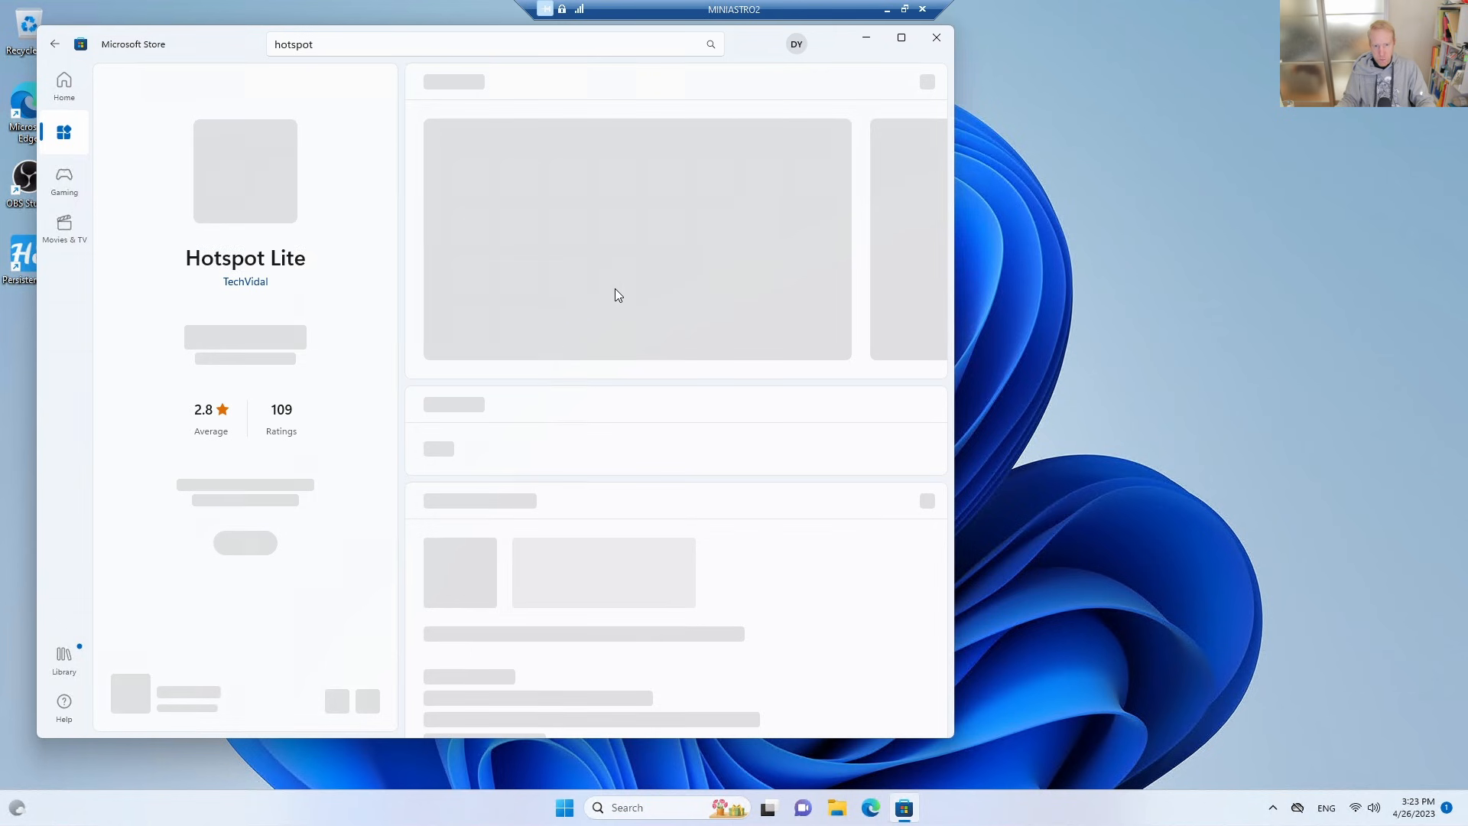
scroll(718, 472, down, 8)
scroll(717, 474, down, 8)
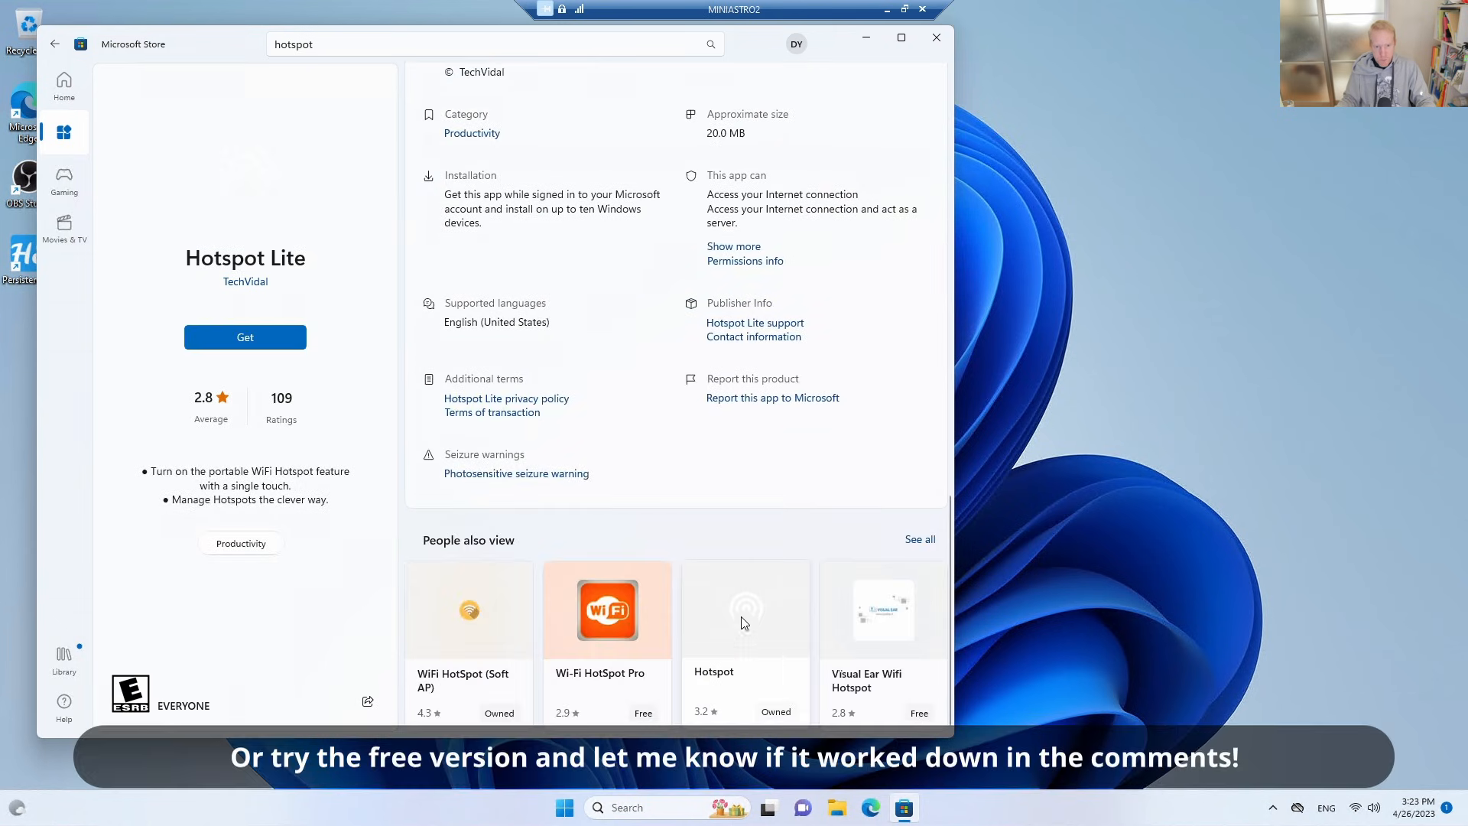
Install the related Hotspot app by TechVidal and open it.
click(745, 646)
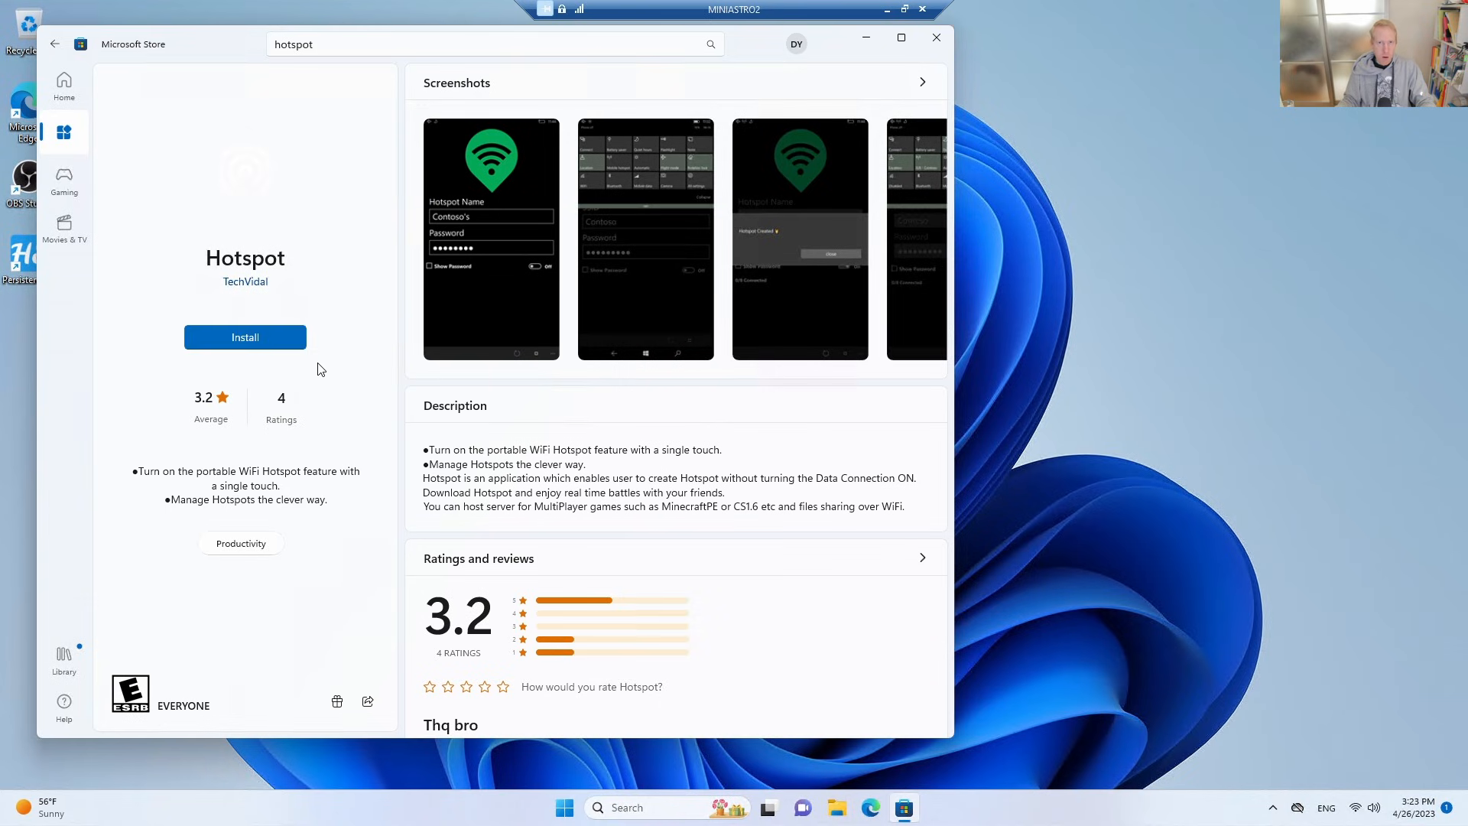
click(238, 337)
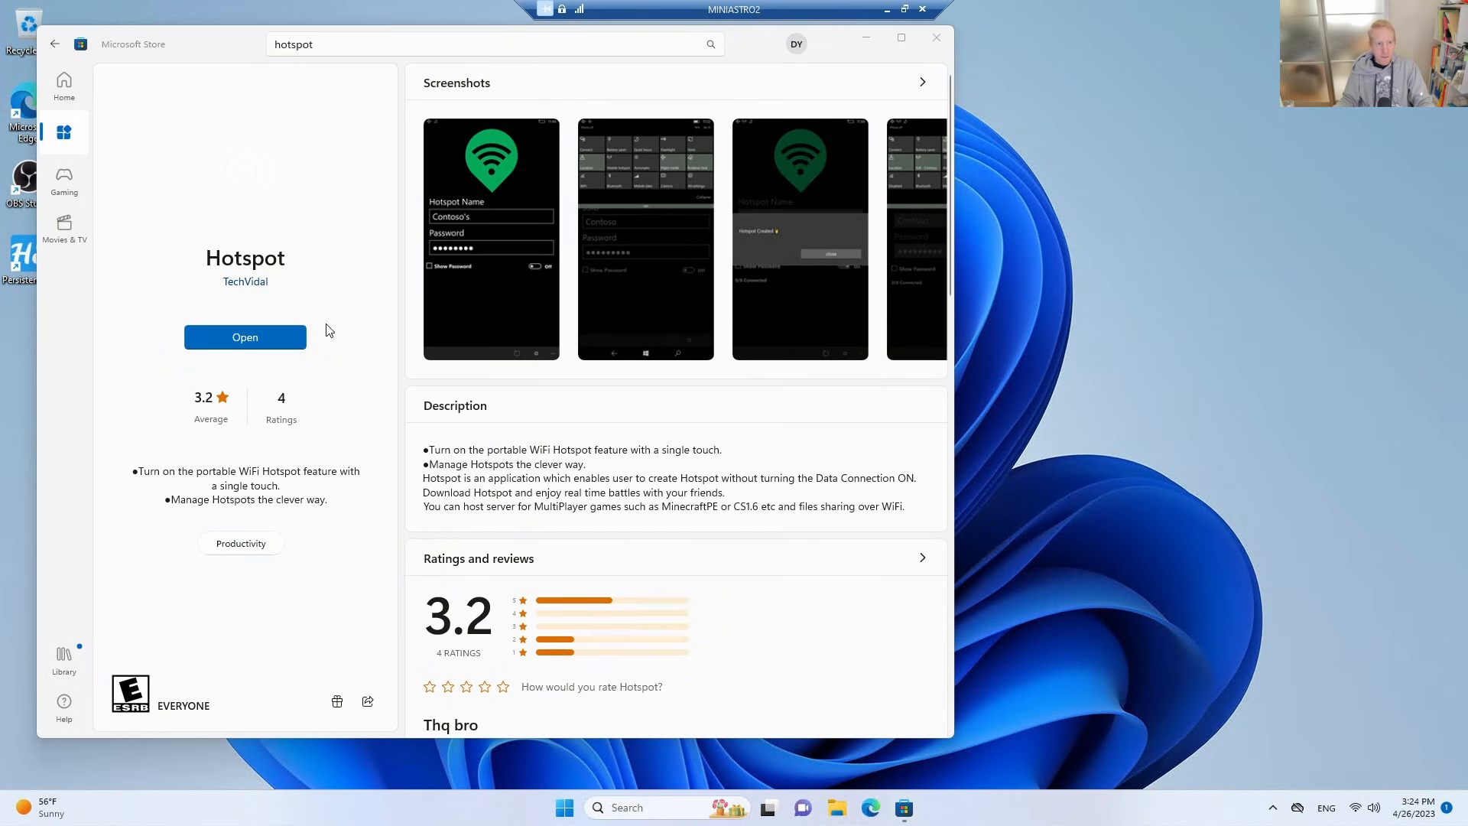
click(240, 337)
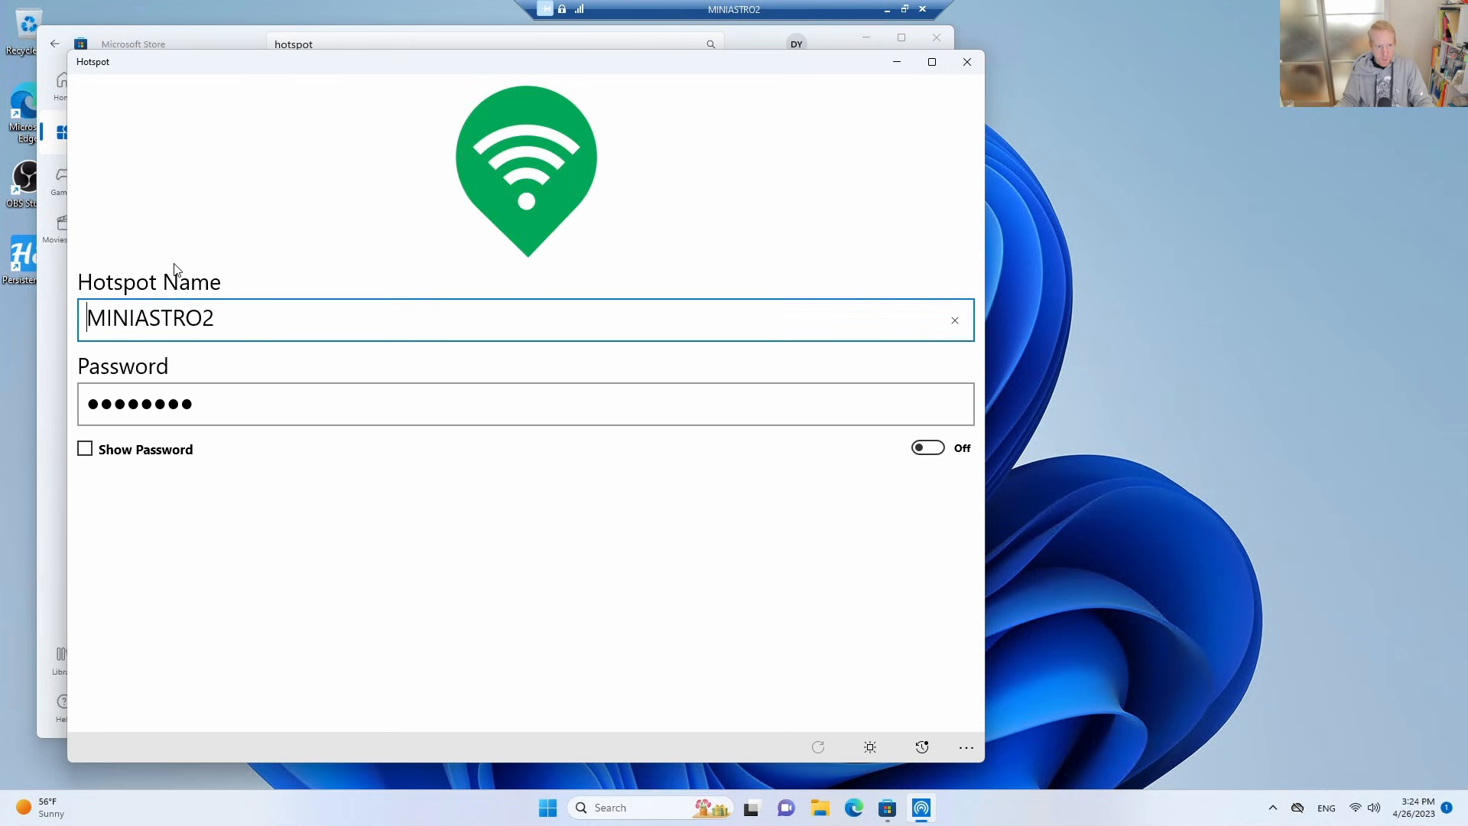
Replace the hotspot's password with the chosen network password, briefly showing the existing one, and keep the password hidden.
drag(263, 405, 80, 404)
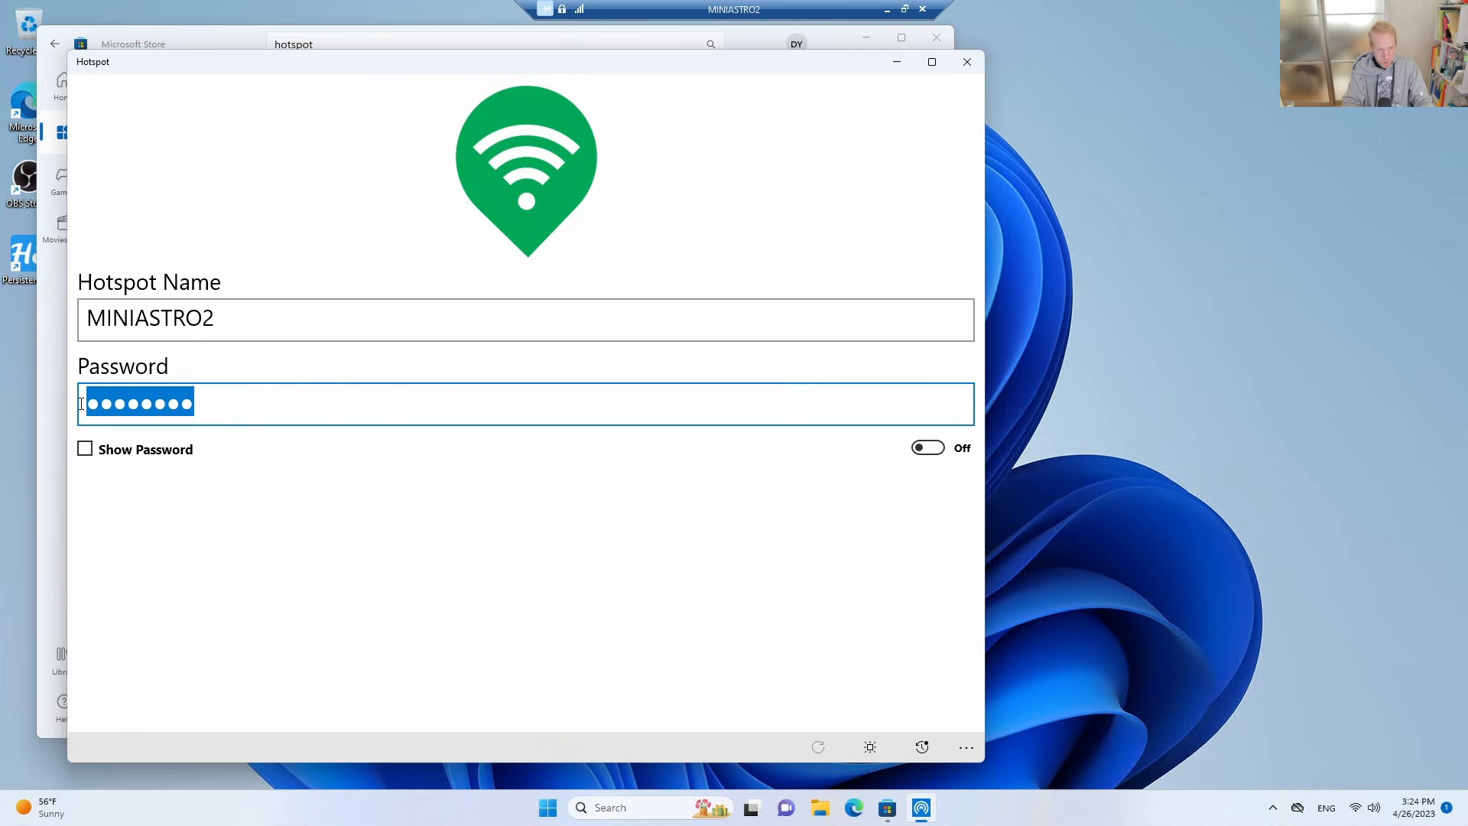
click(138, 450)
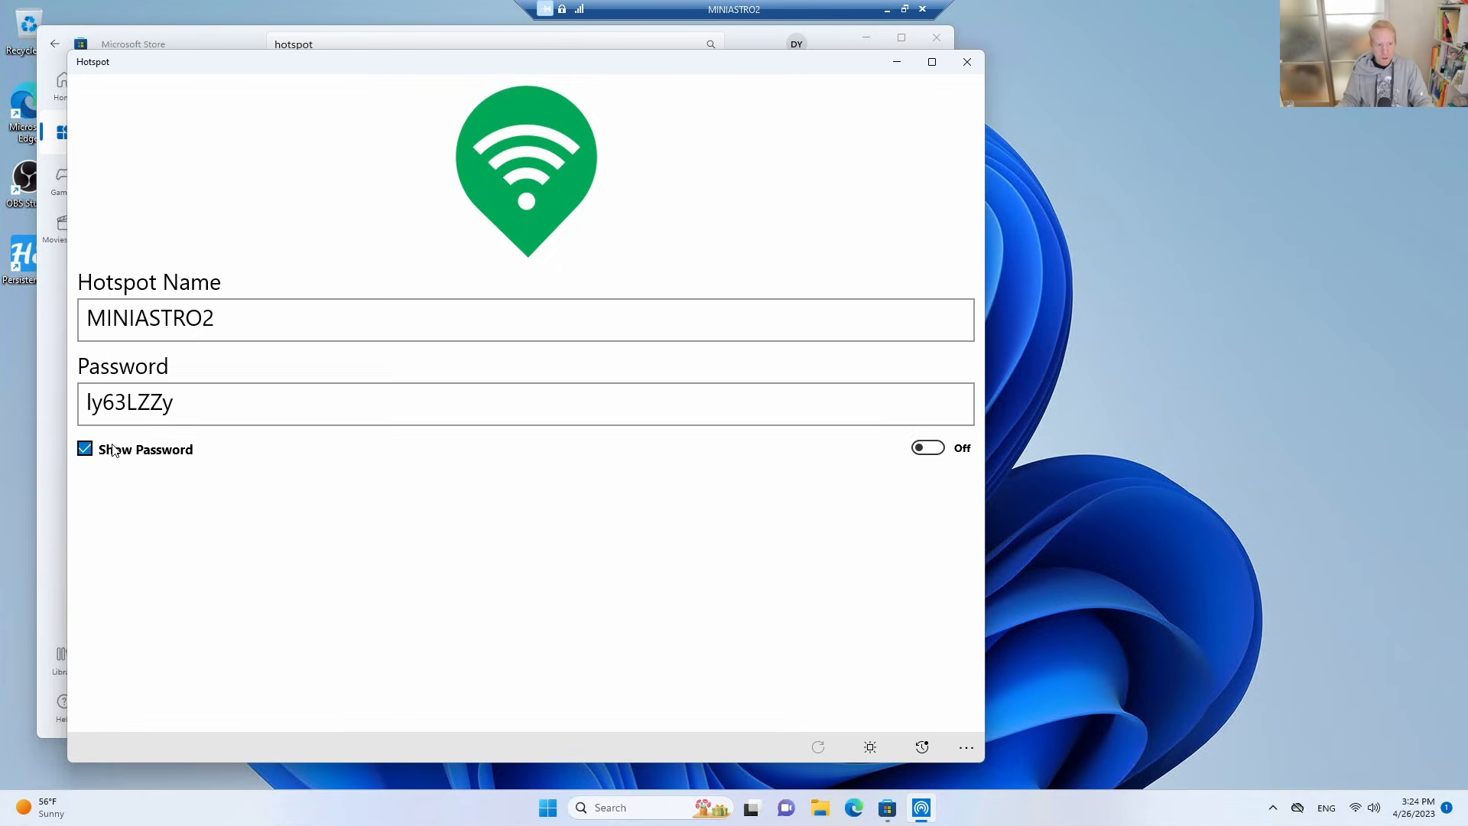
click(125, 449)
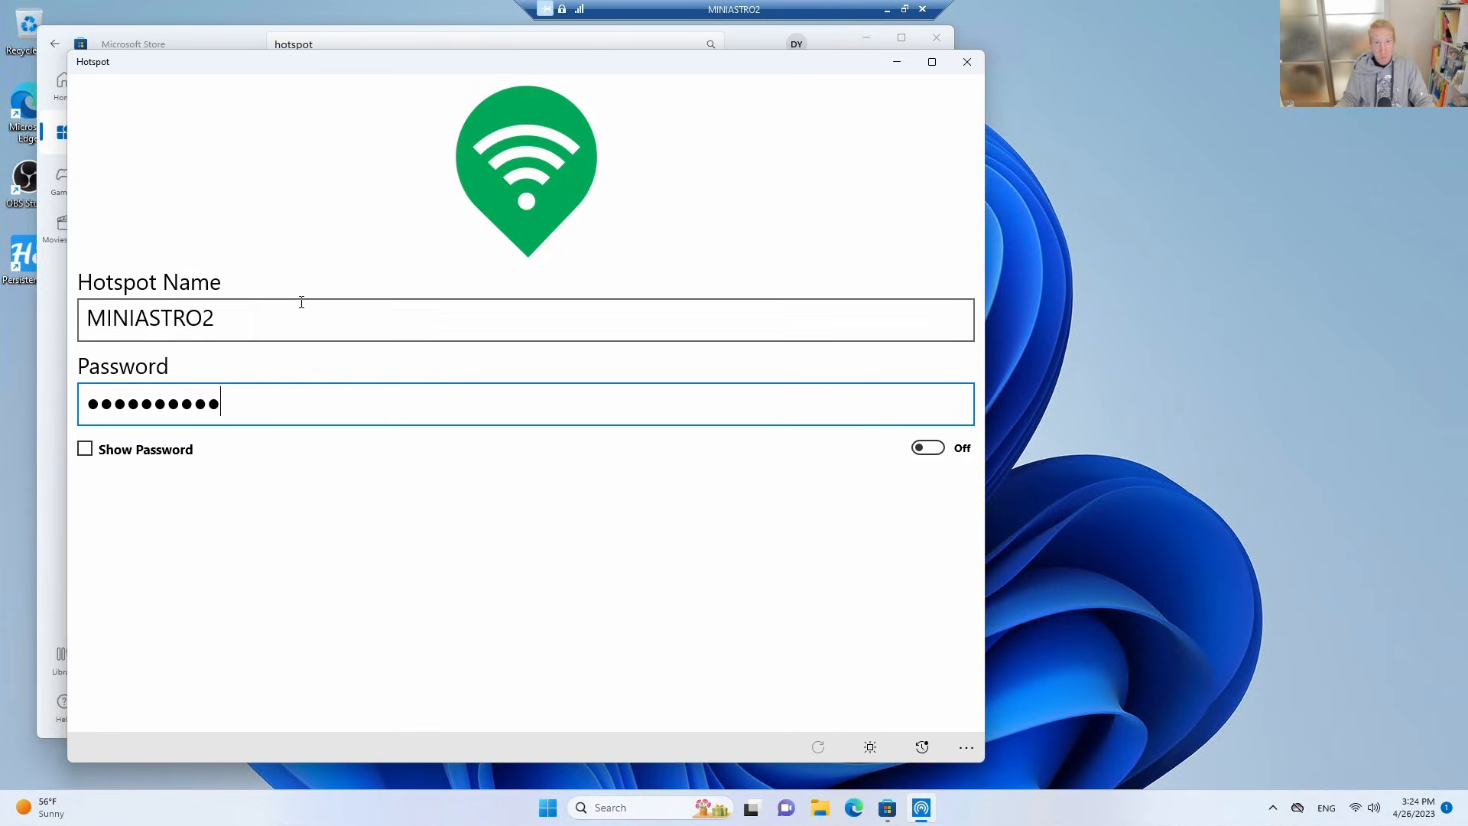
Turn on the MINIASTRO2 hotspot in the Hotspot app and enable Autostart on Launch.
click(927, 448)
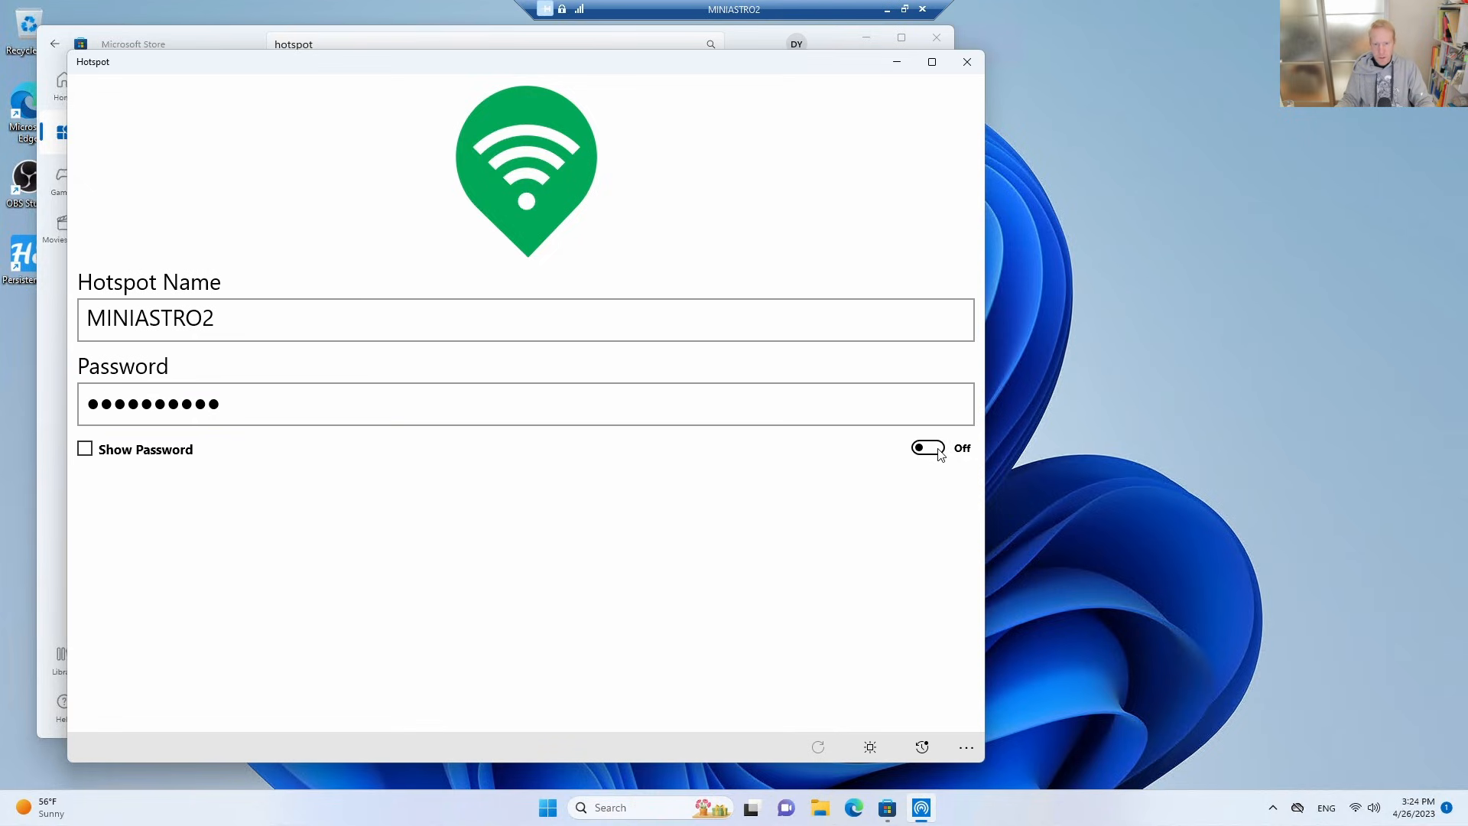
click(938, 452)
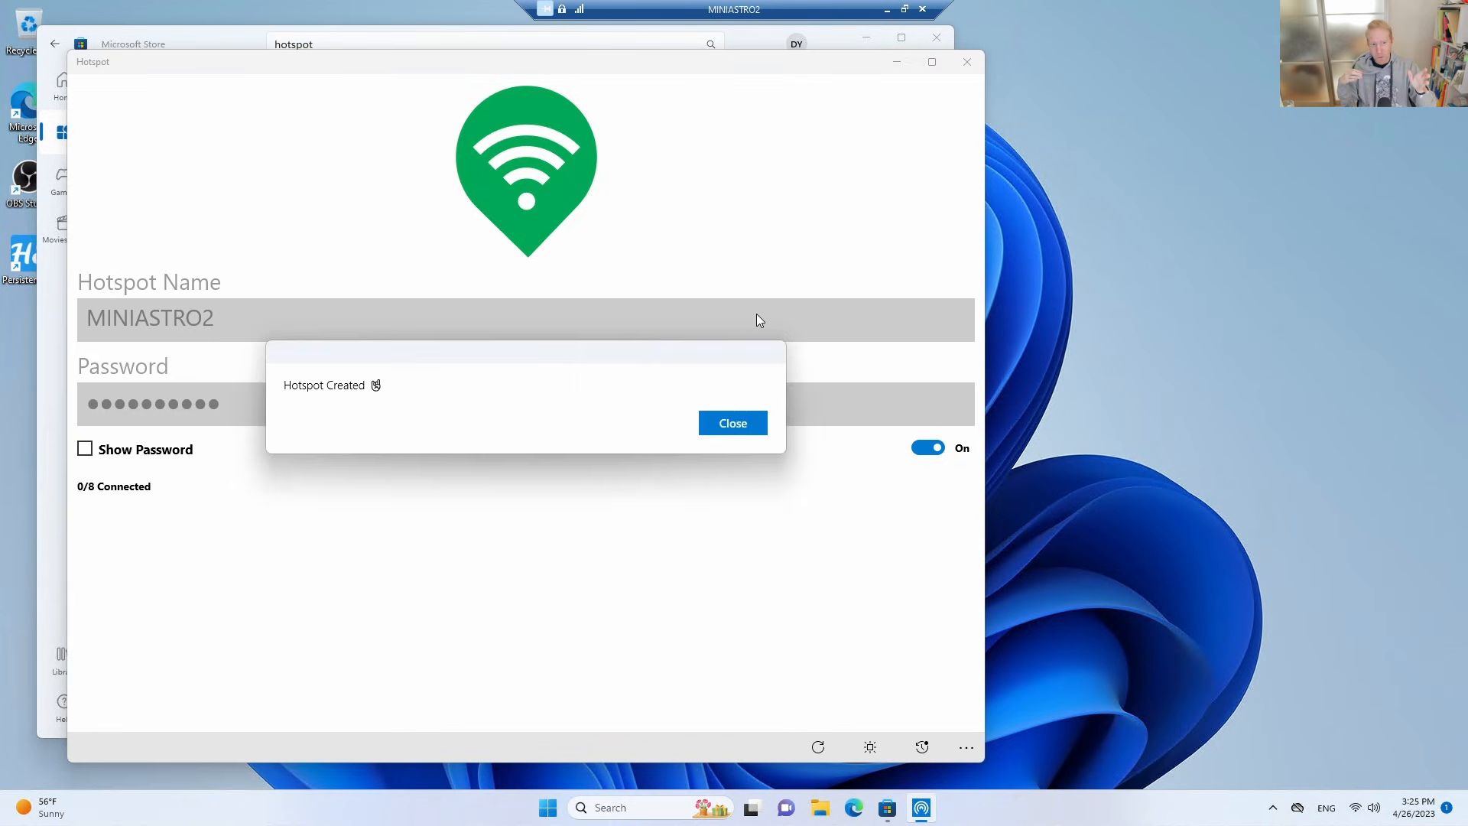
click(732, 416)
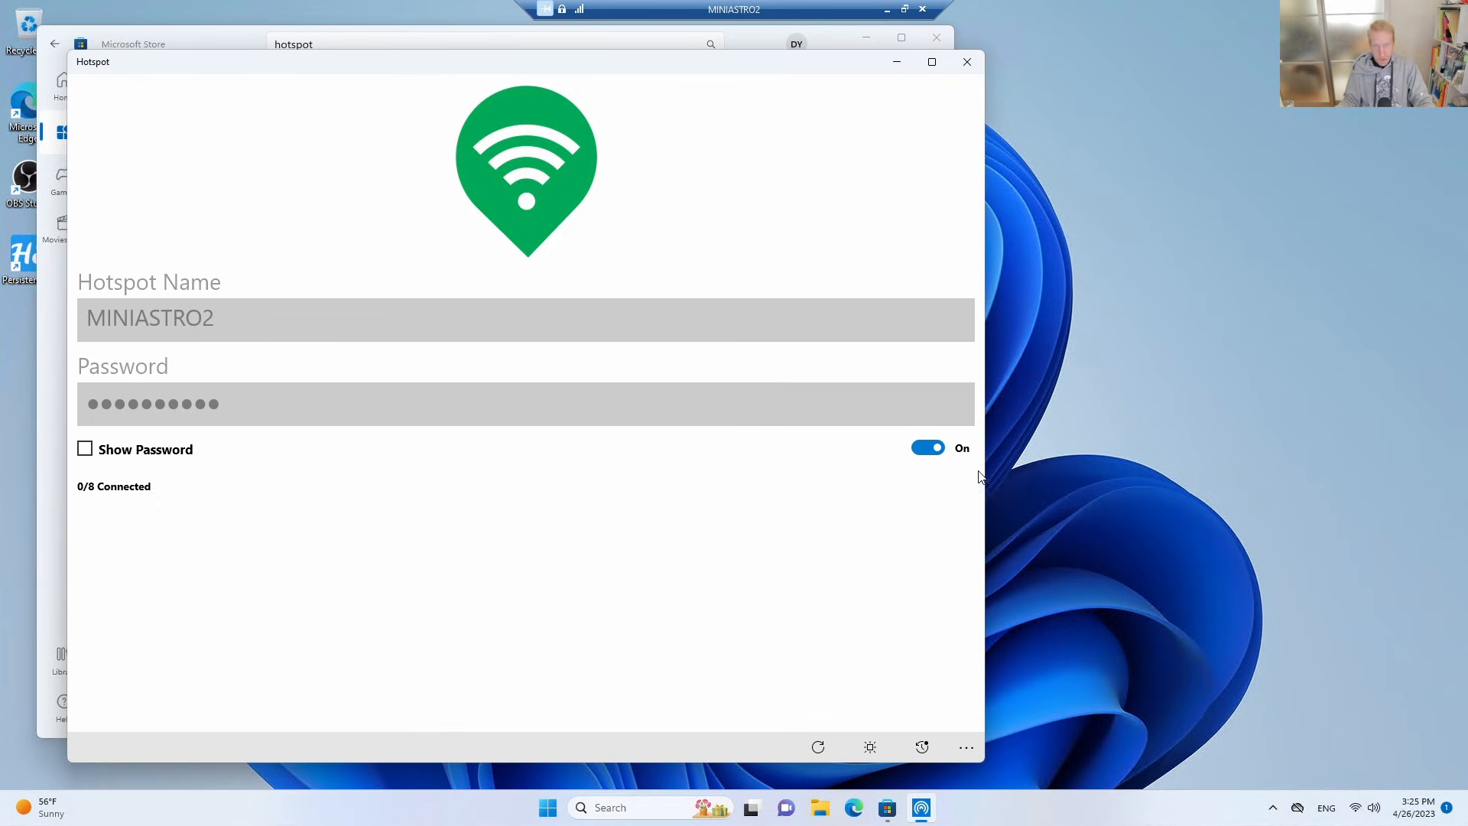
click(961, 750)
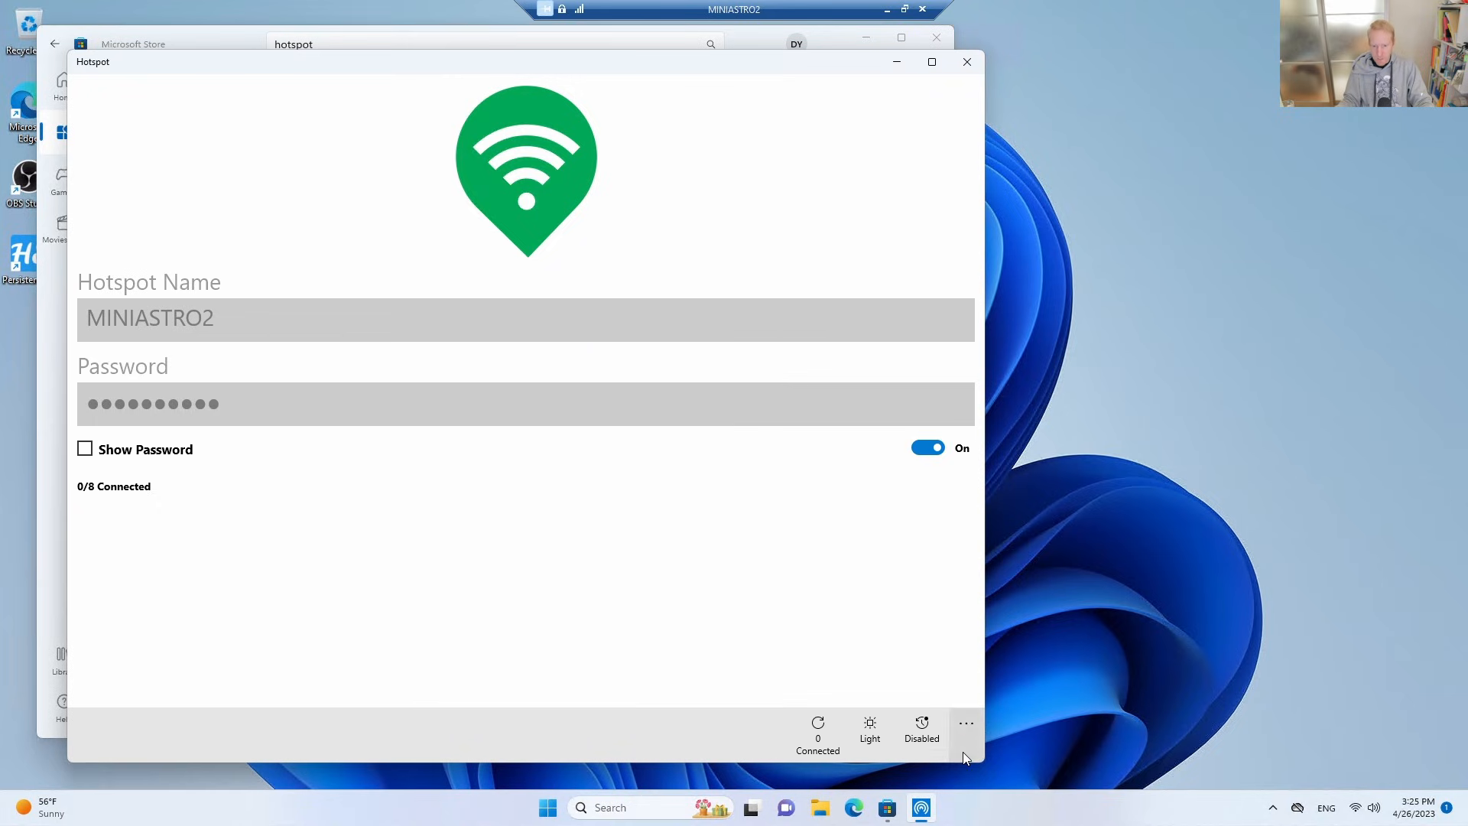
click(921, 732)
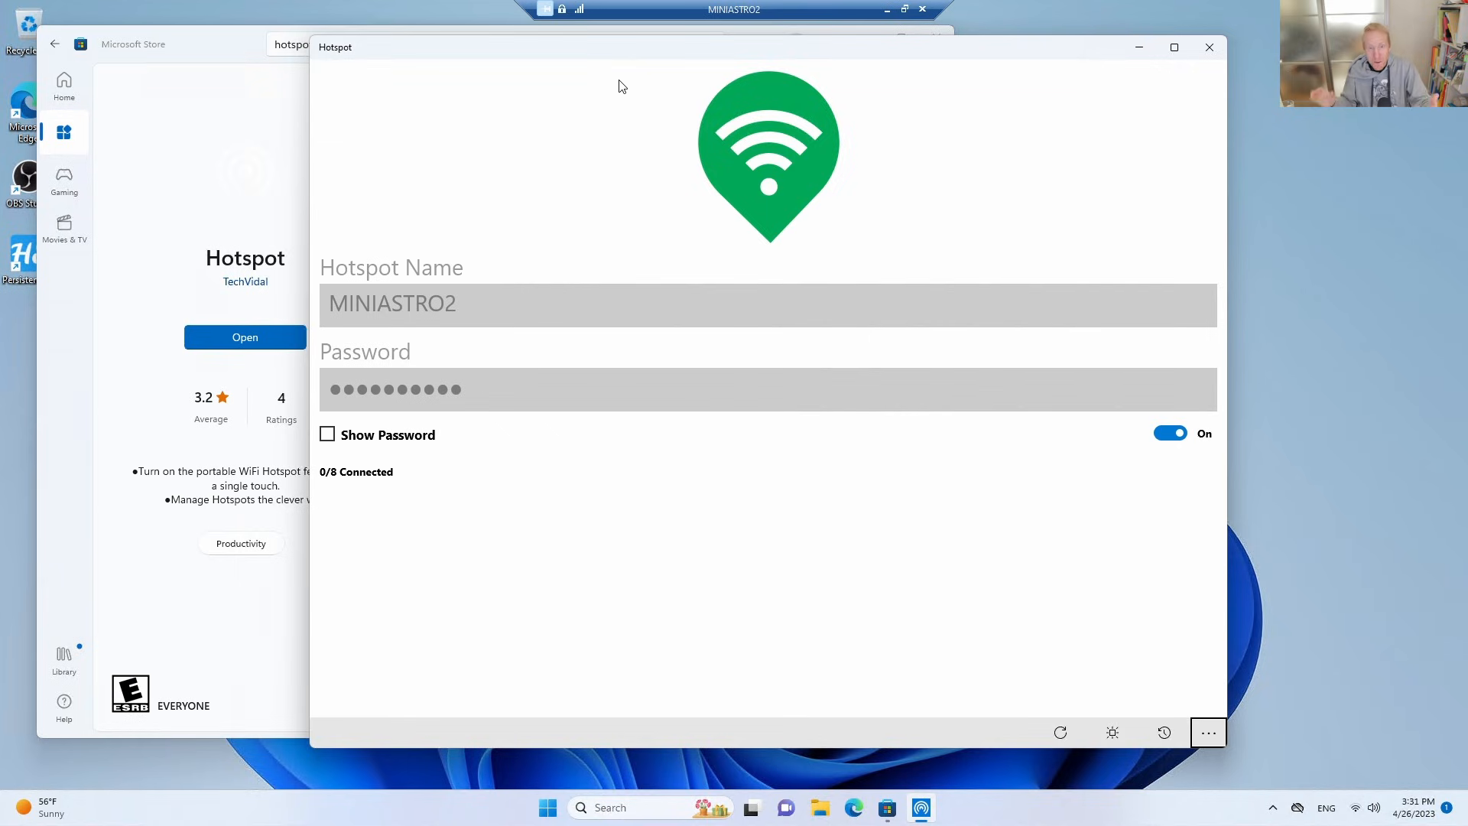
Open the folder C:\ProgramData\Microsoft\Windows in File Explorer.
click(819, 808)
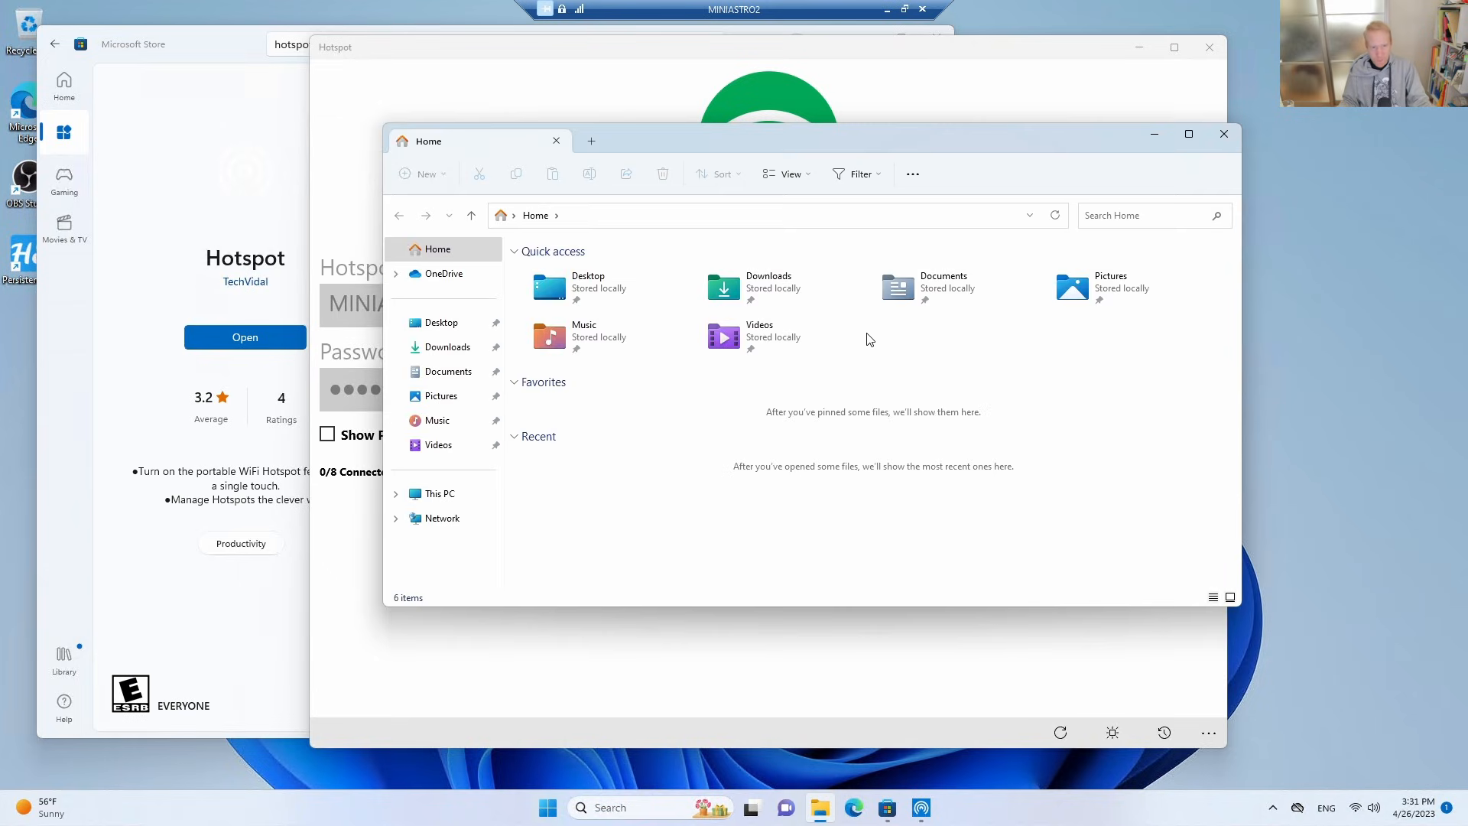
click(442, 493)
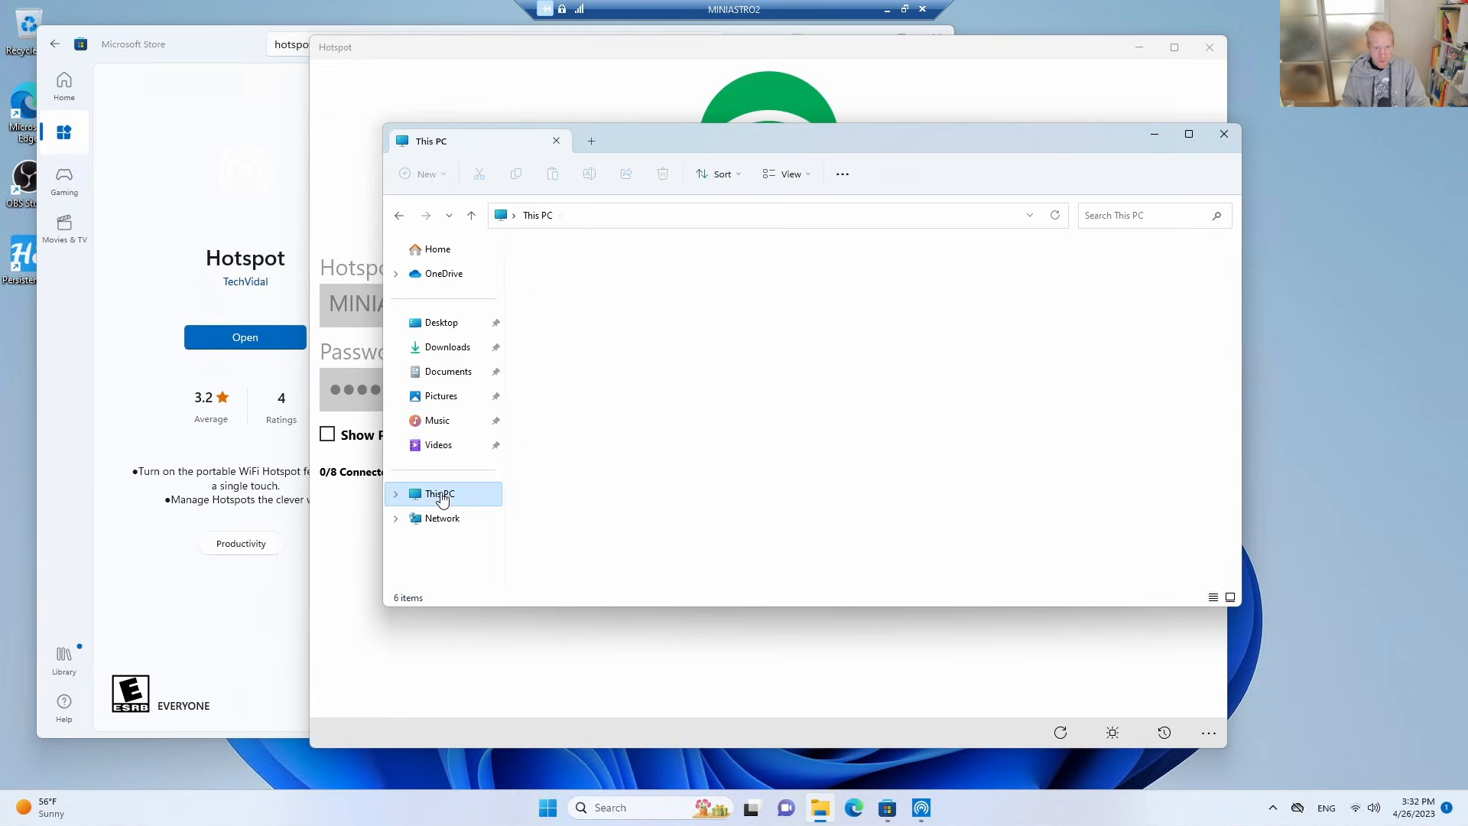
double_click(583, 283)
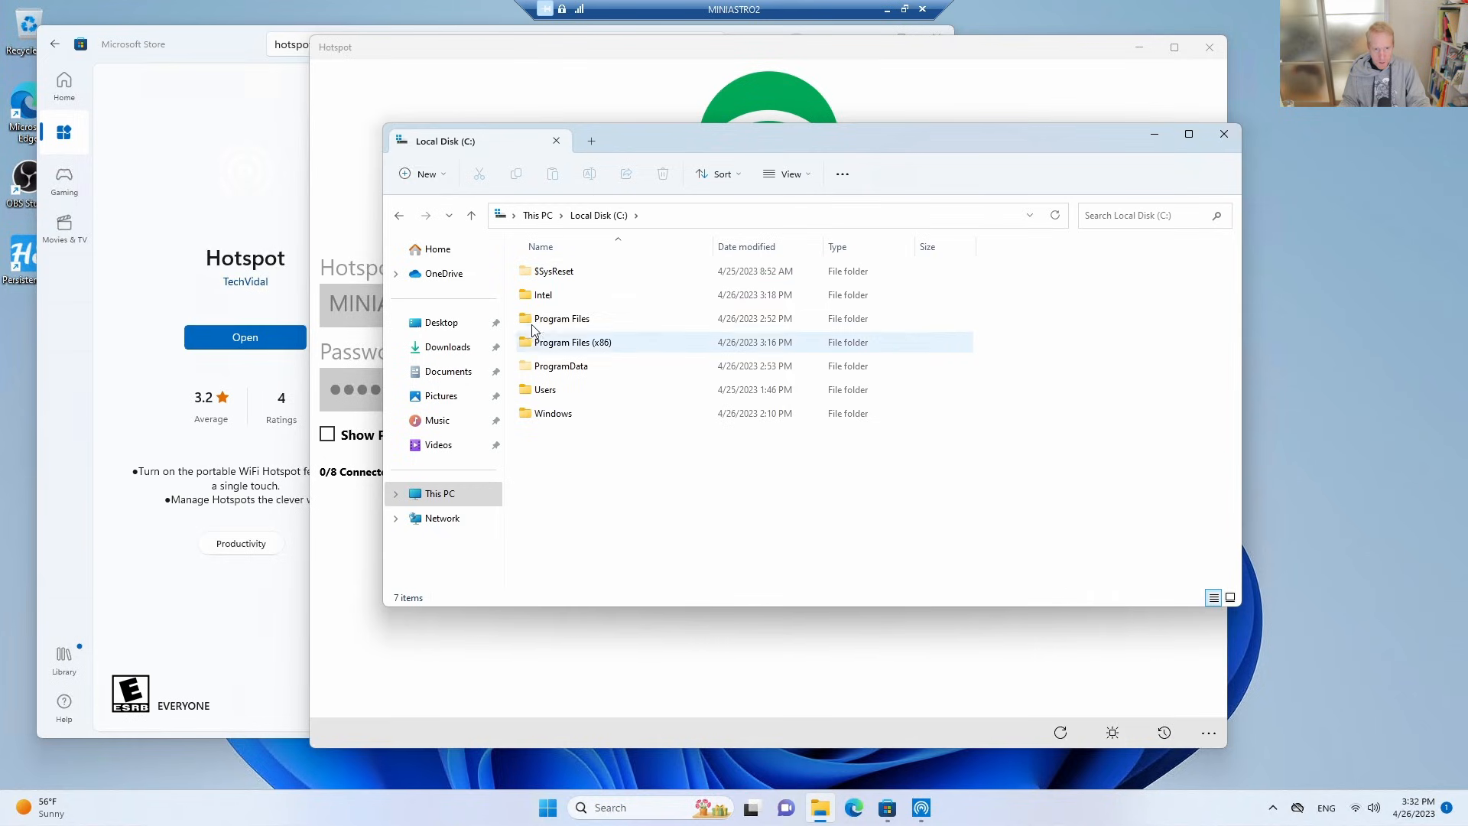
double_click(551, 366)
double_click(554, 296)
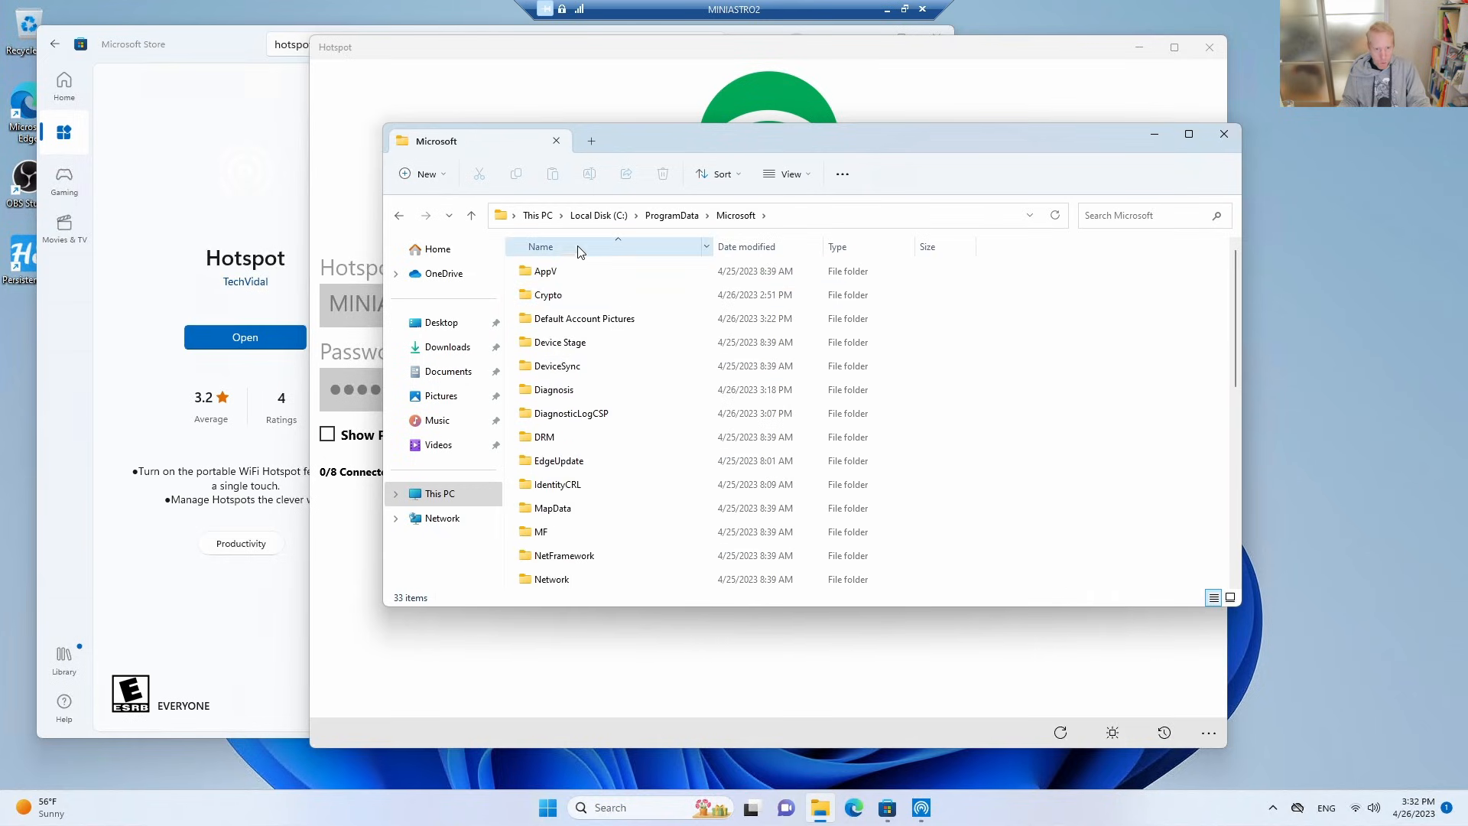
scroll(609, 508, down, 6)
double_click(552, 389)
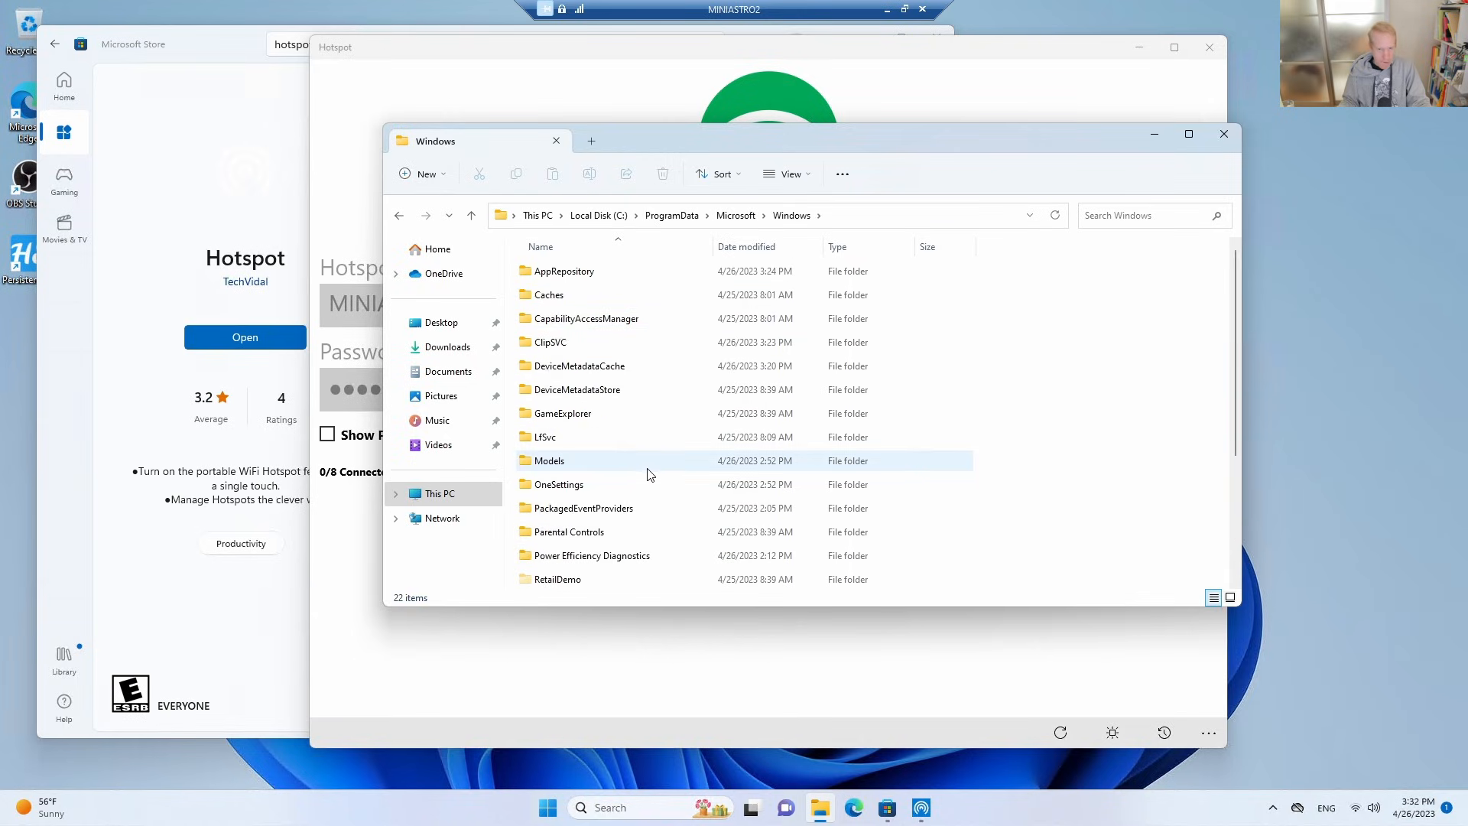
Go into the Start Menu, Programs and Startup subfolders to open the system-wide Startup folder.
scroll(648, 471, down, 2)
scroll(641, 485, up, 2)
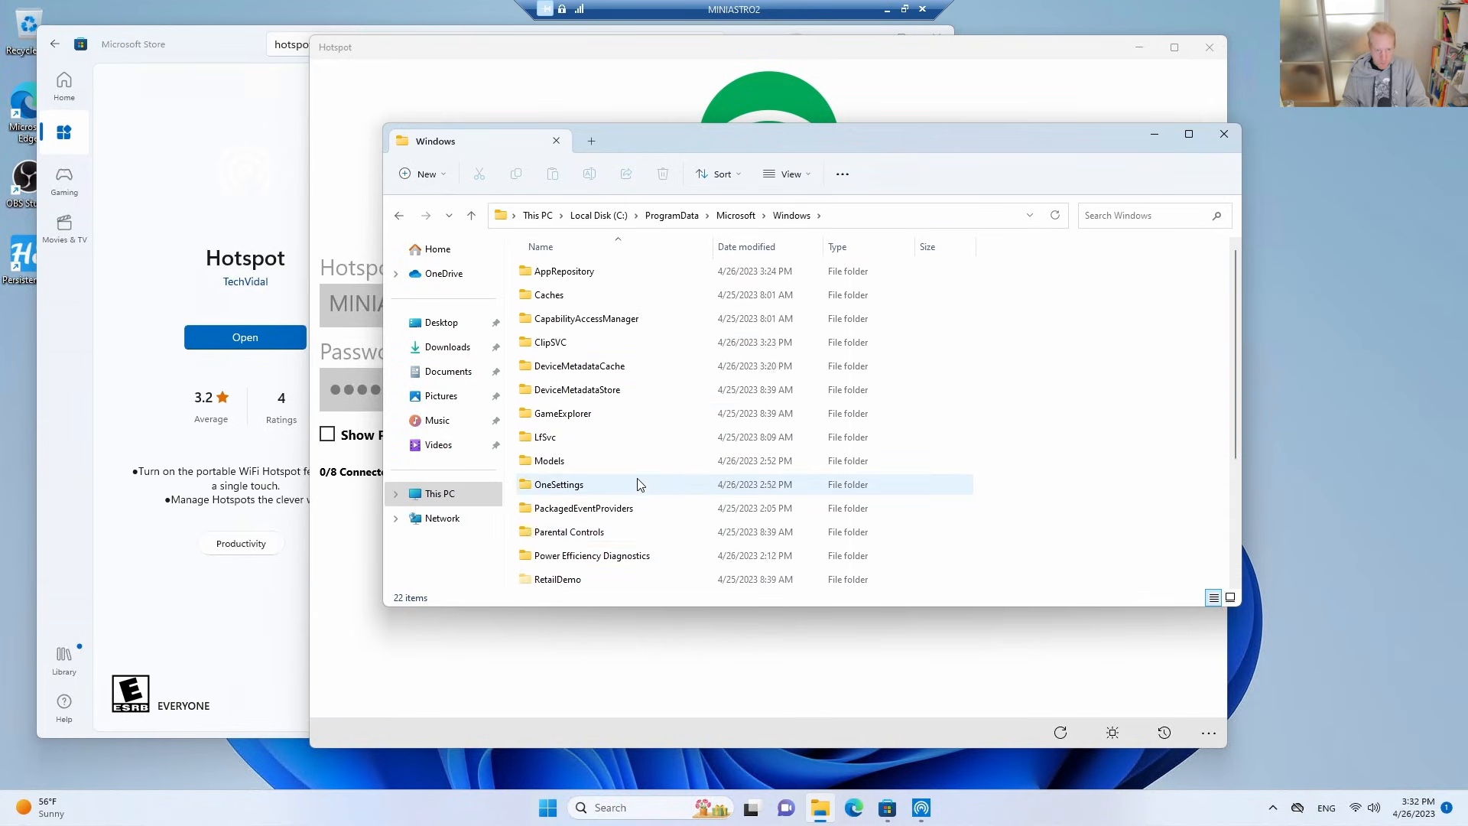
scroll(640, 484, down, 3)
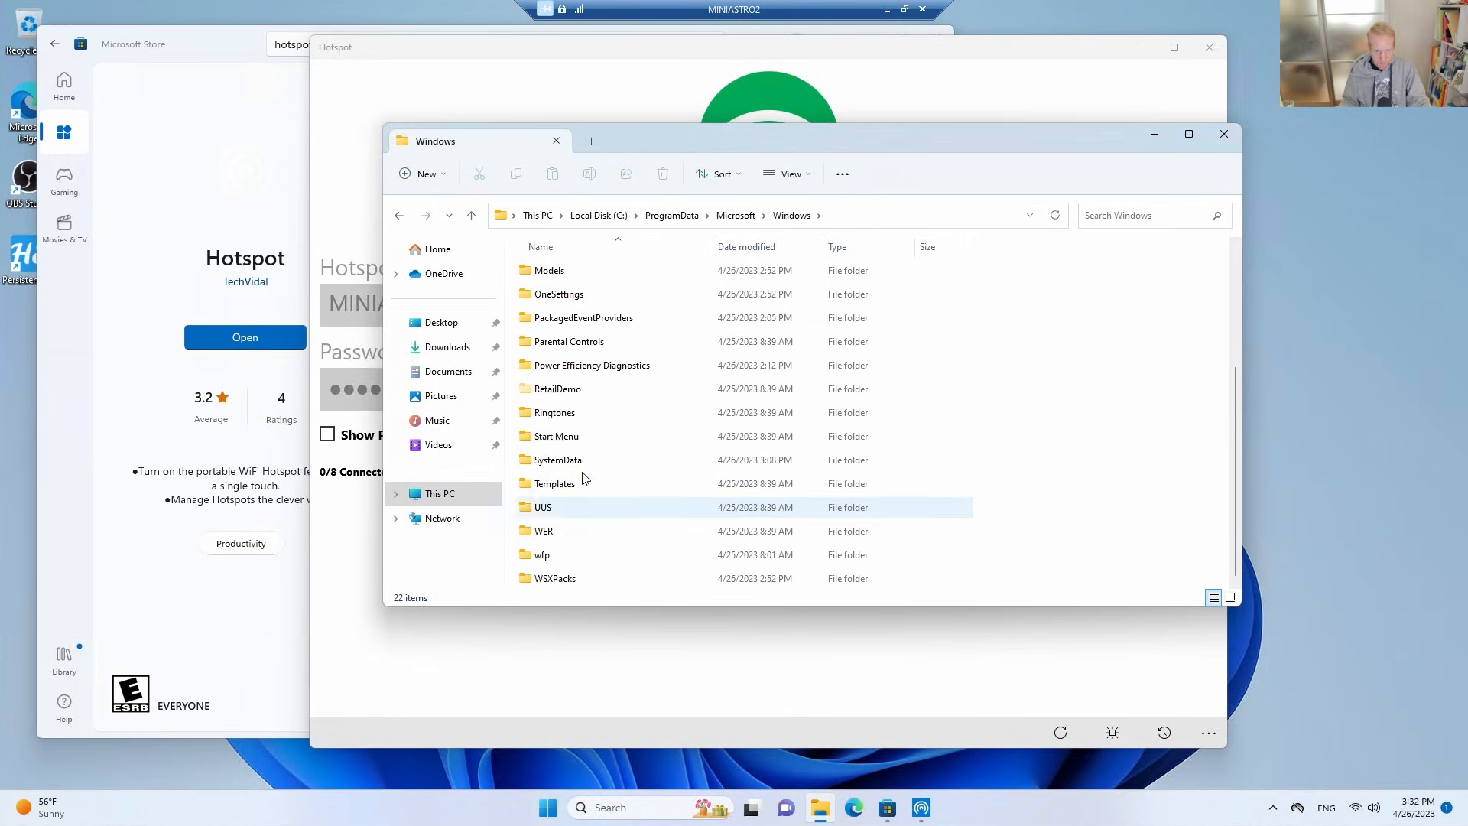
double_click(561, 438)
double_click(562, 274)
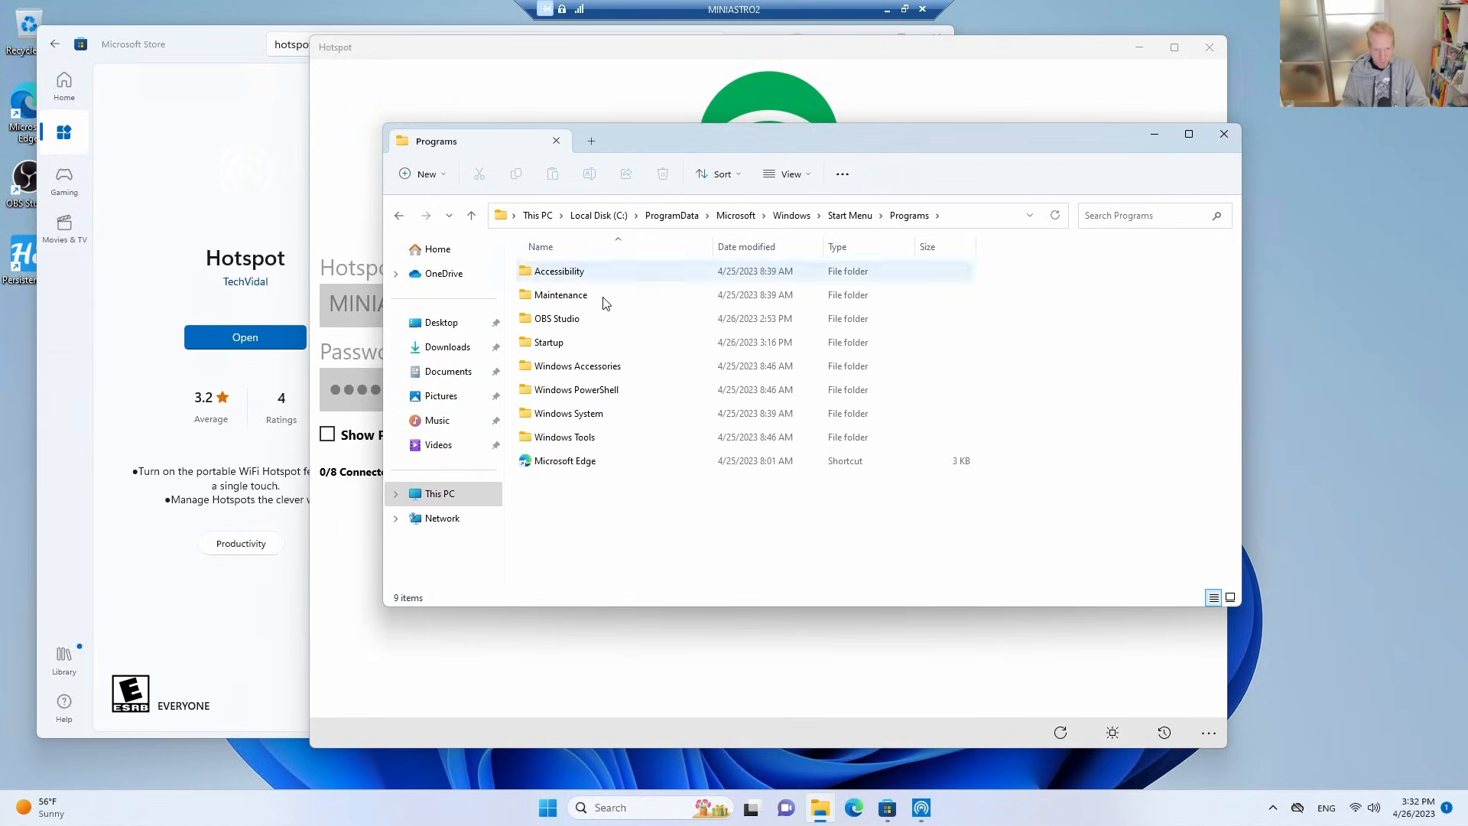
double_click(562, 342)
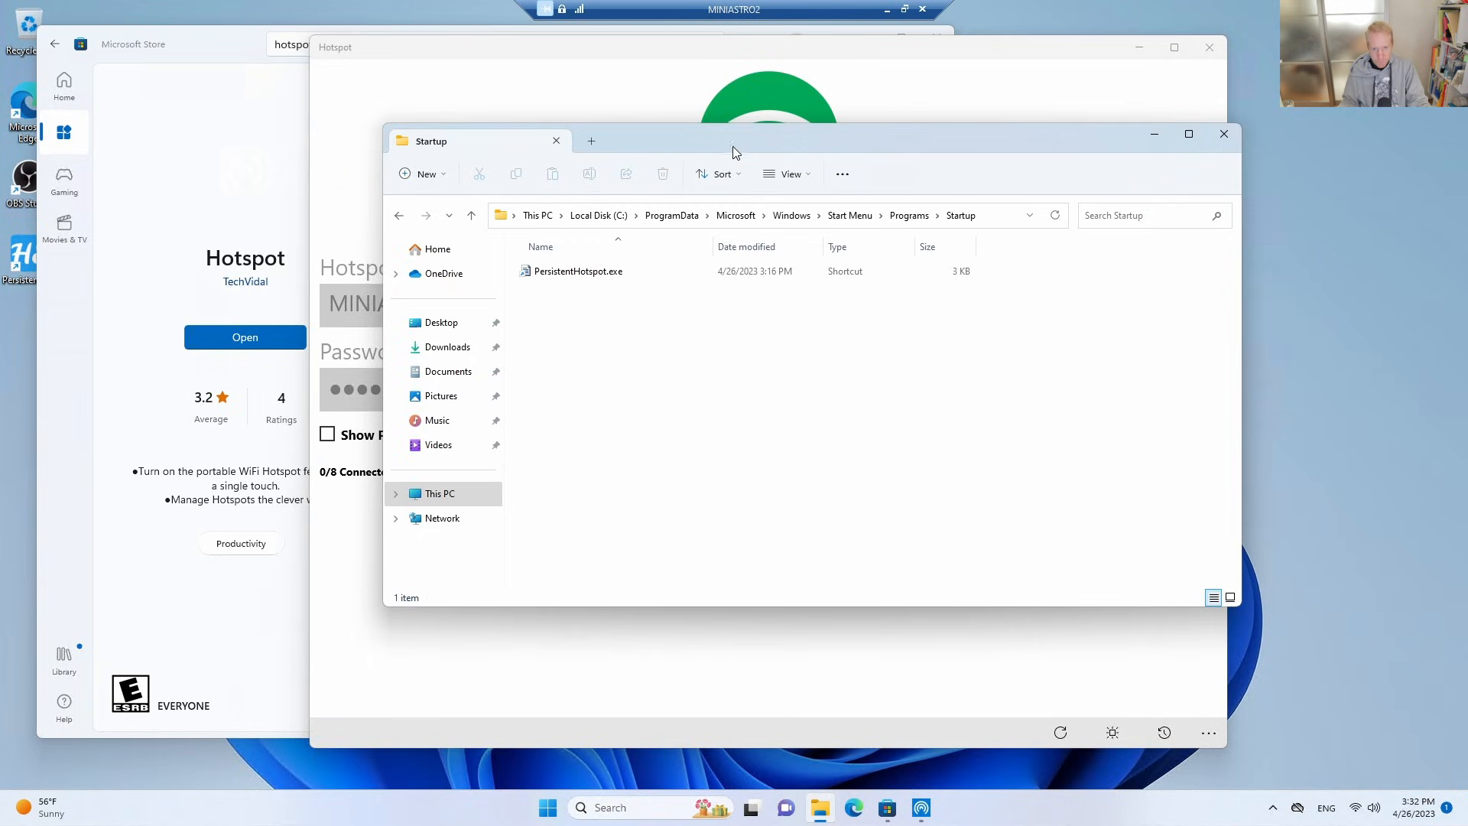
Move the Startup folder window aside and create a shortcut to the Hotspot app from the full app list, accepting placement on the desktop.
drag(889, 159, 1172, 182)
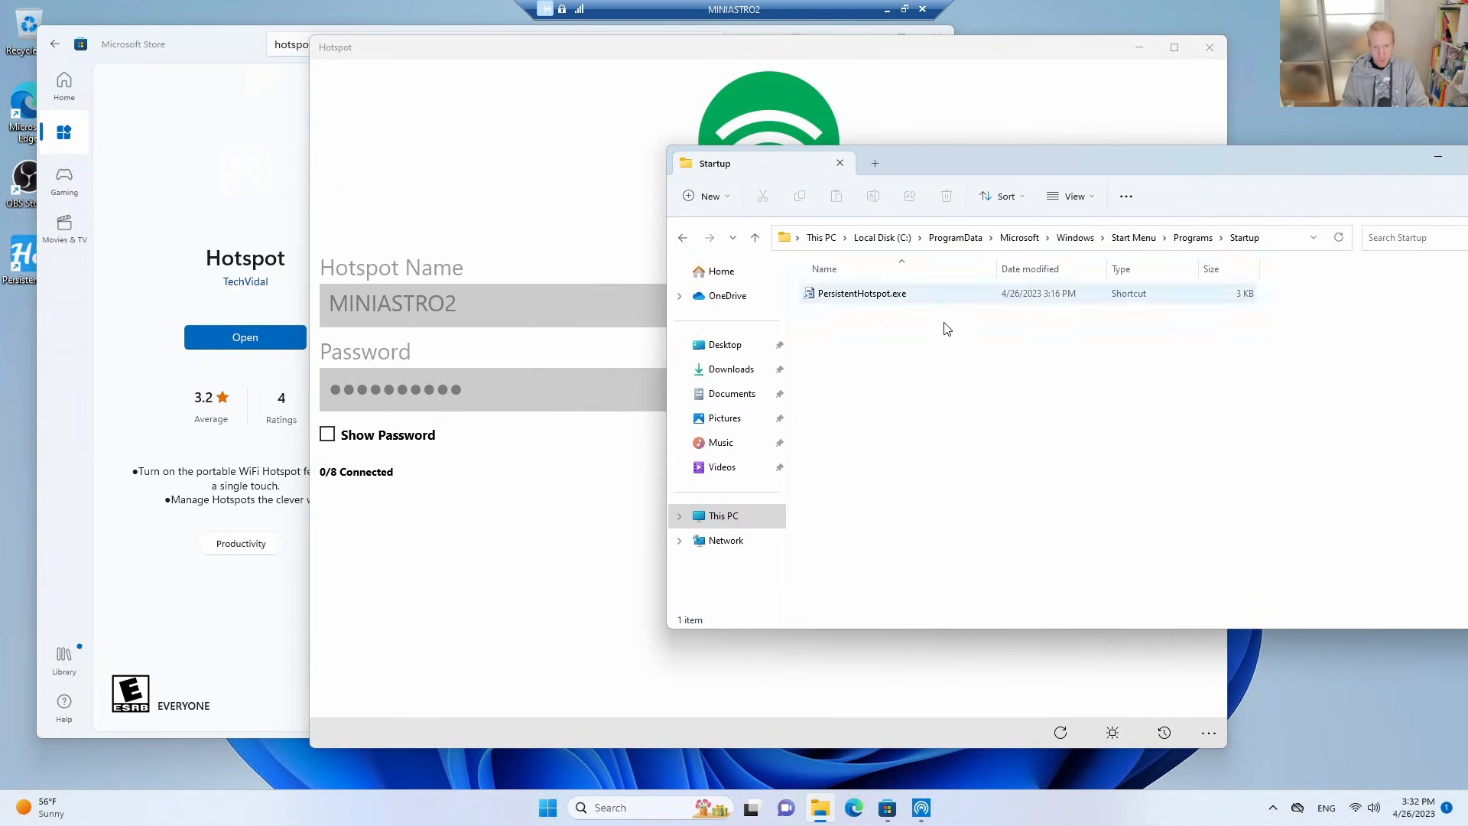
click(548, 809)
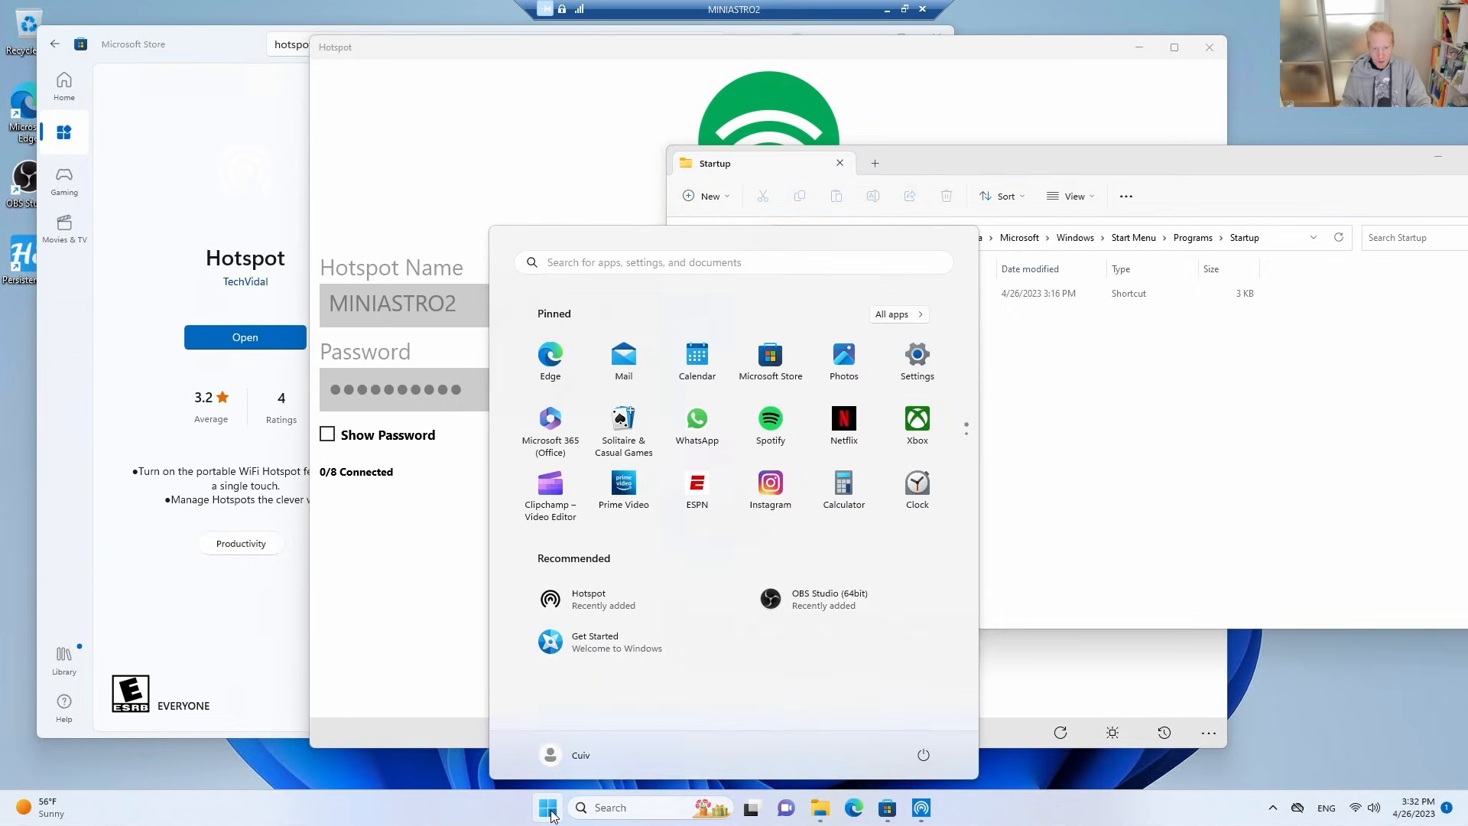
click(896, 319)
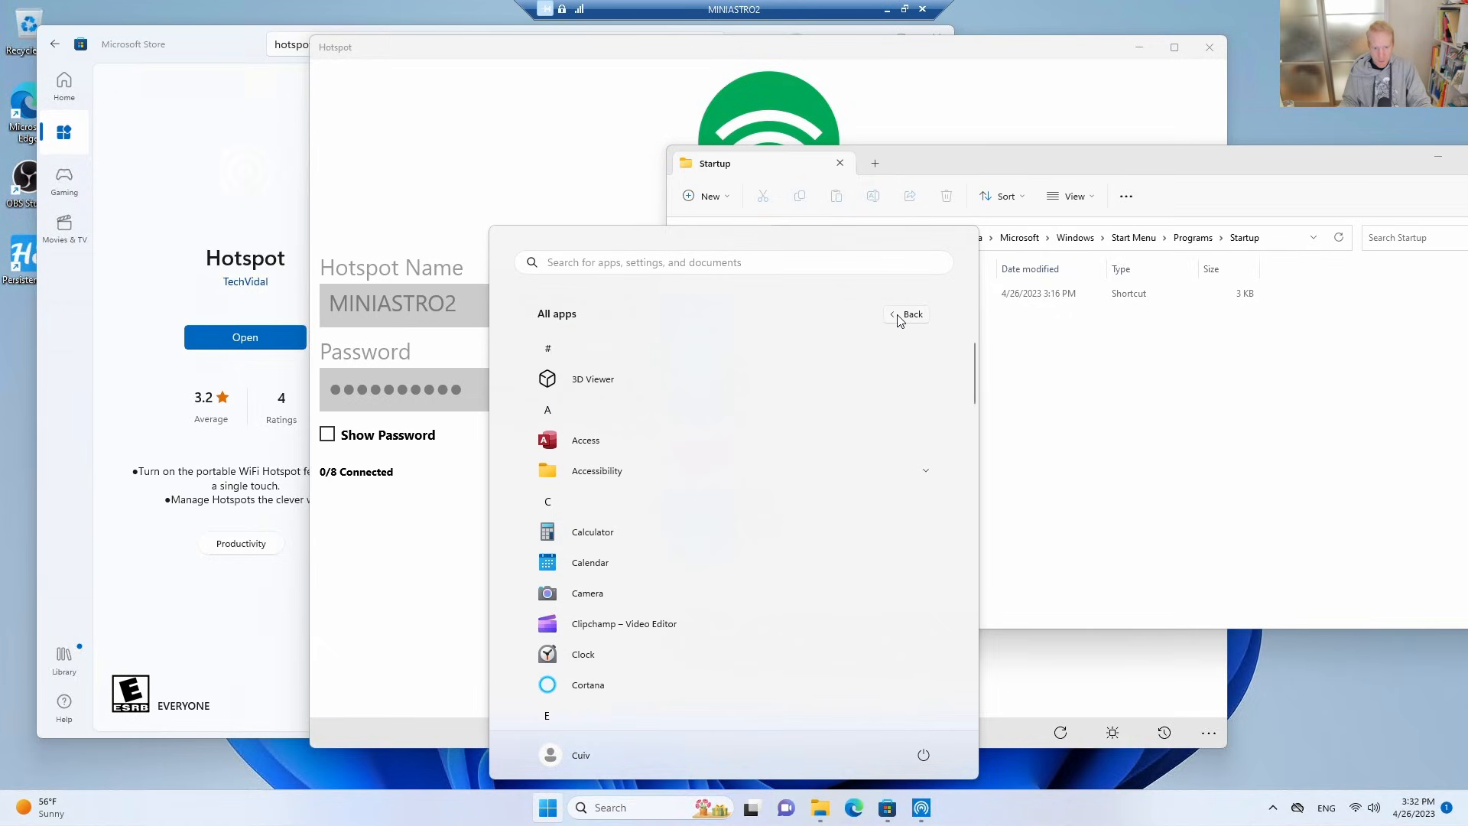
scroll(764, 543, down, 10)
scroll(718, 528, up, 1)
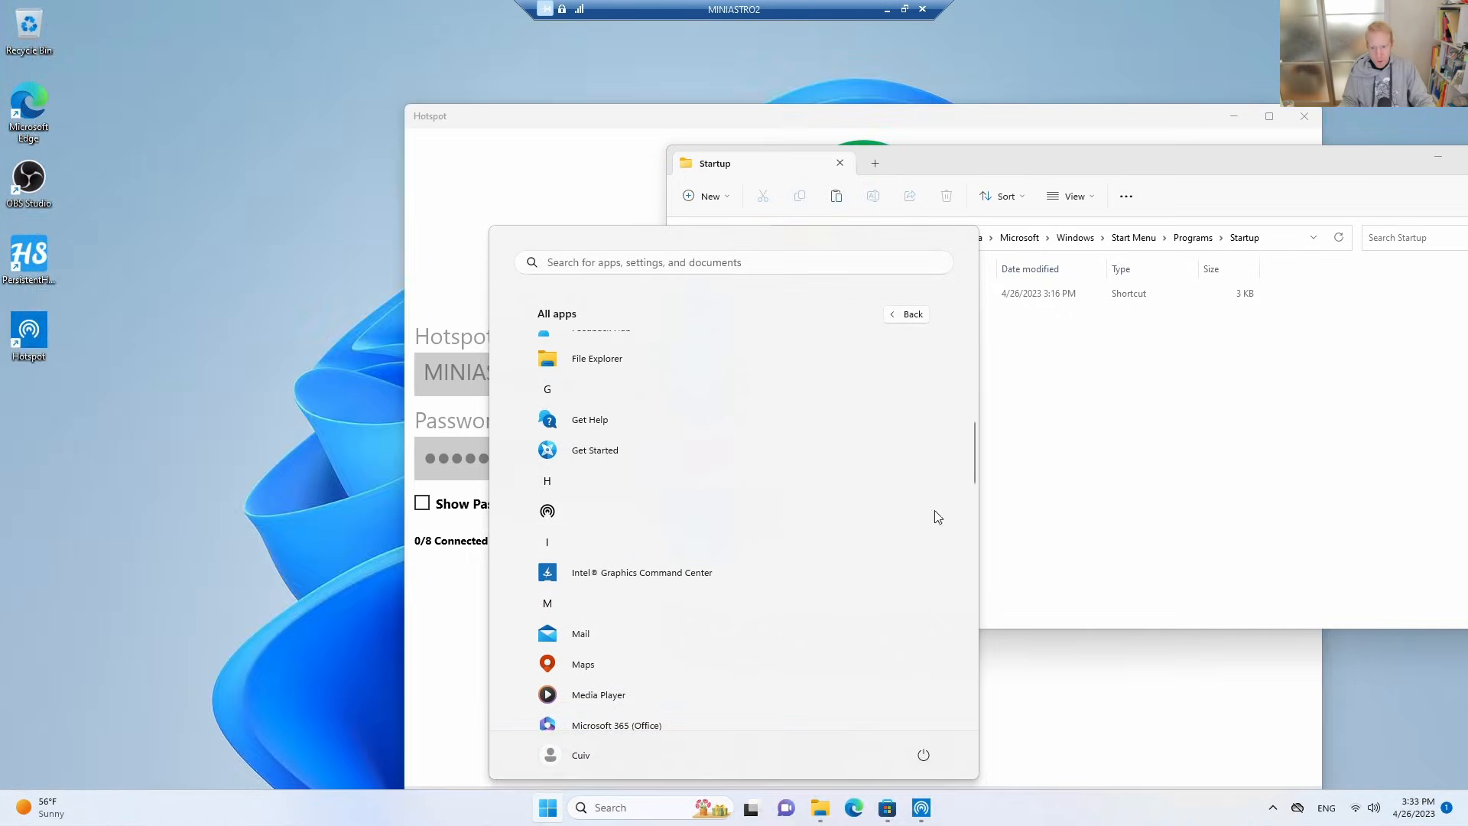
drag(934, 511, 1306, 420)
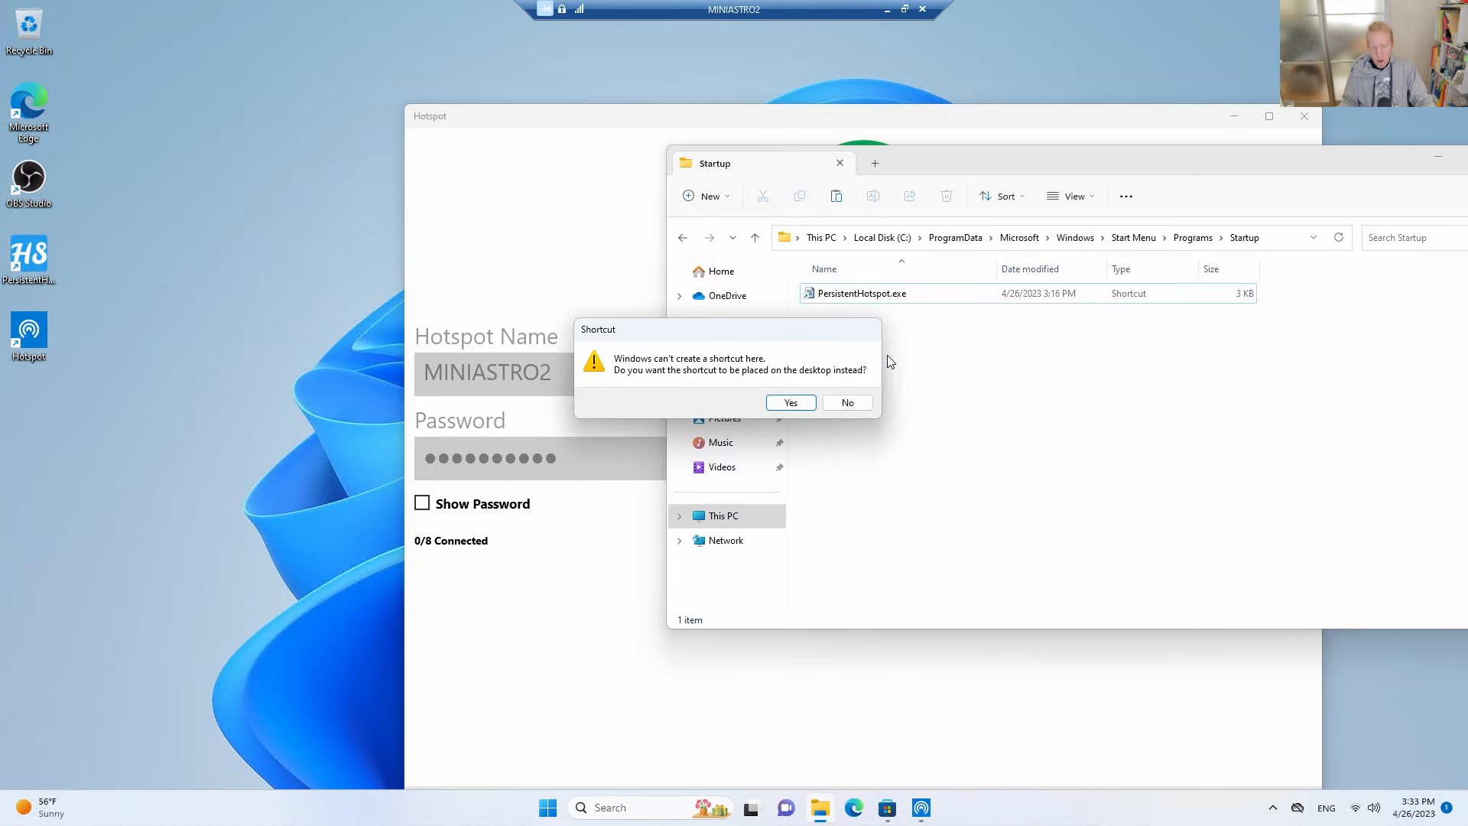
click(784, 408)
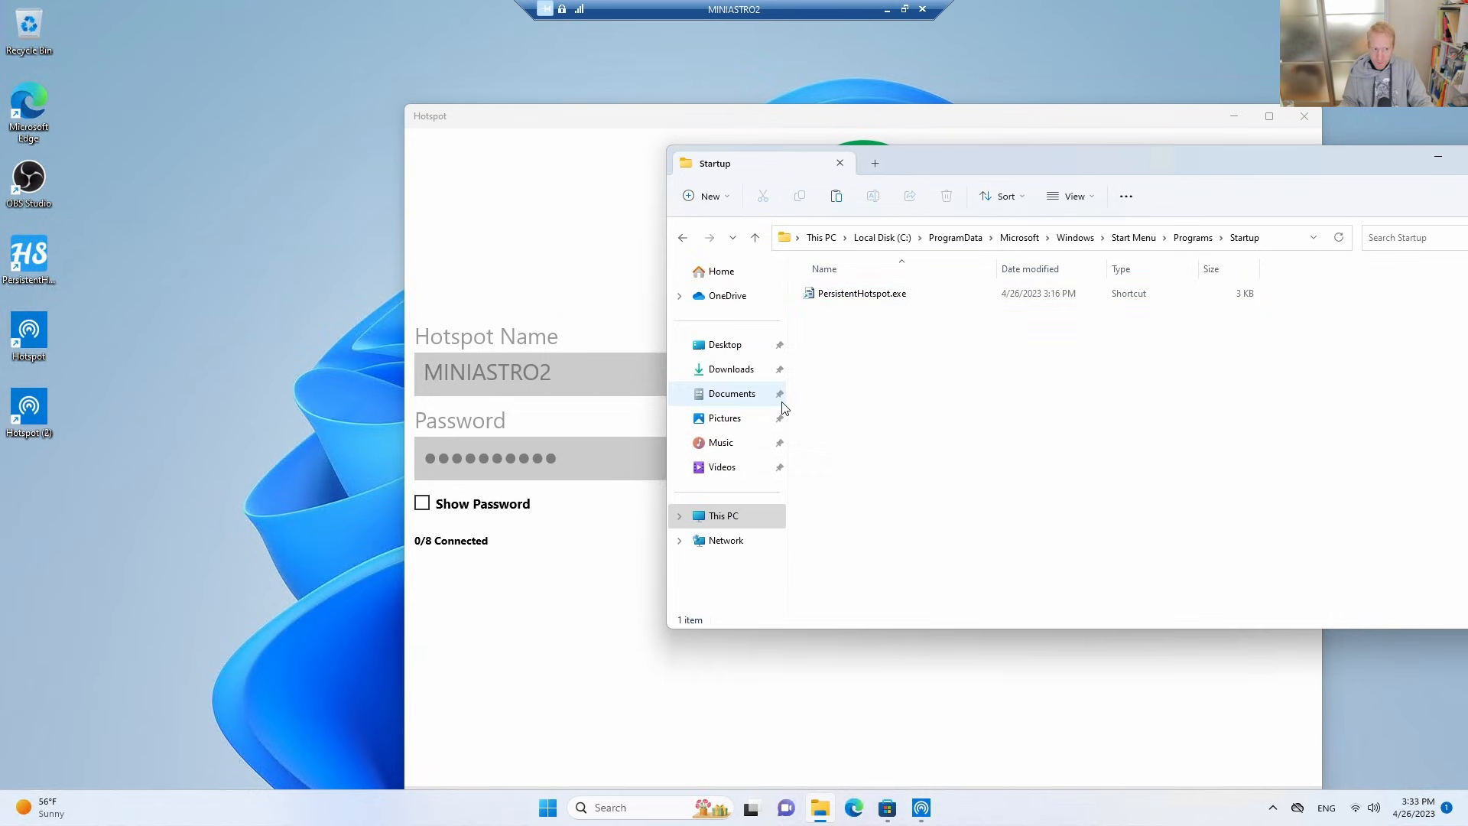
Copy the Hotspot desktop shortcut into the Startup folder, granting administrator permission for the copy.
click(45, 322)
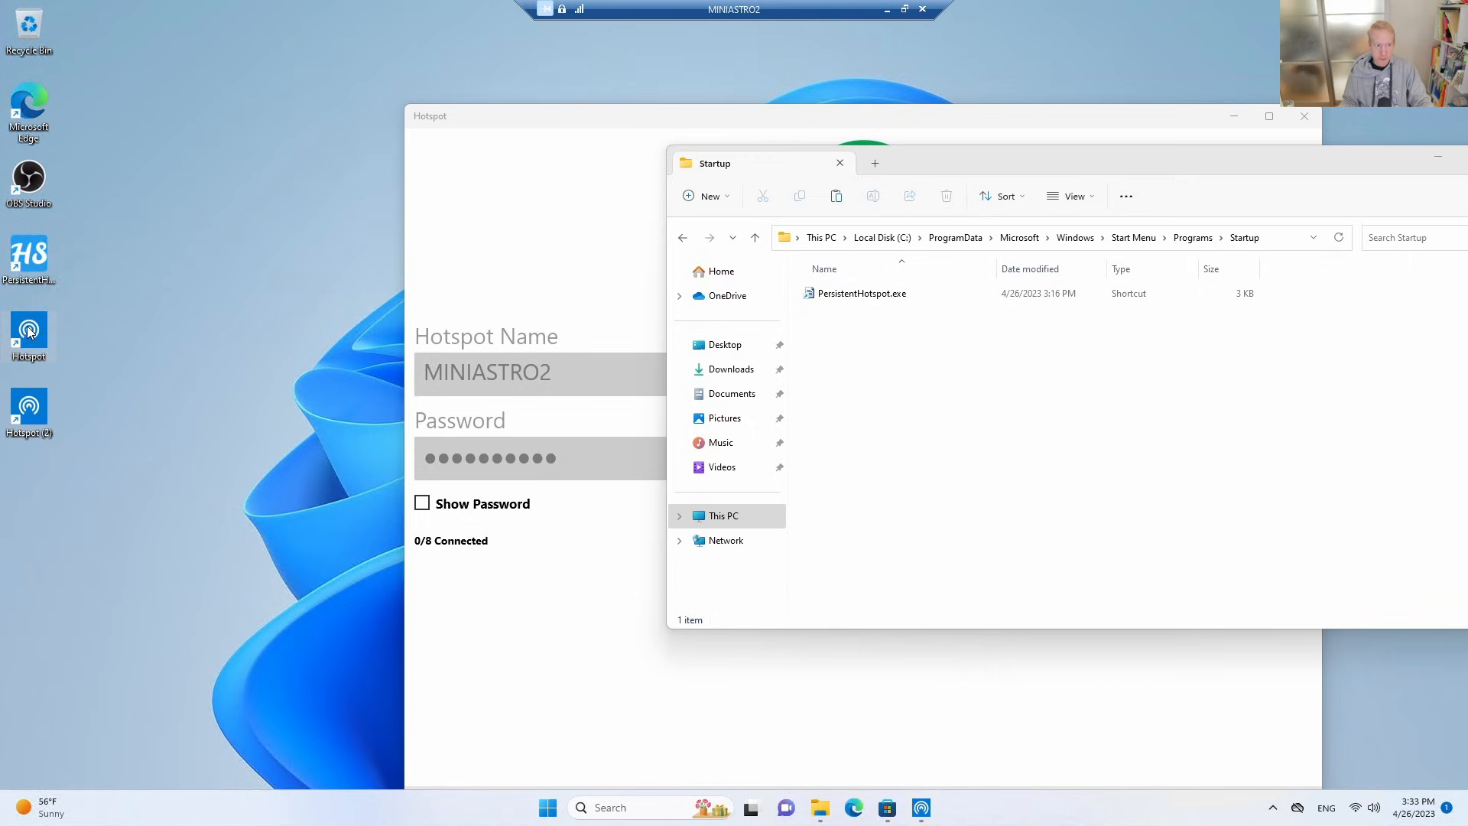
click(197, 381)
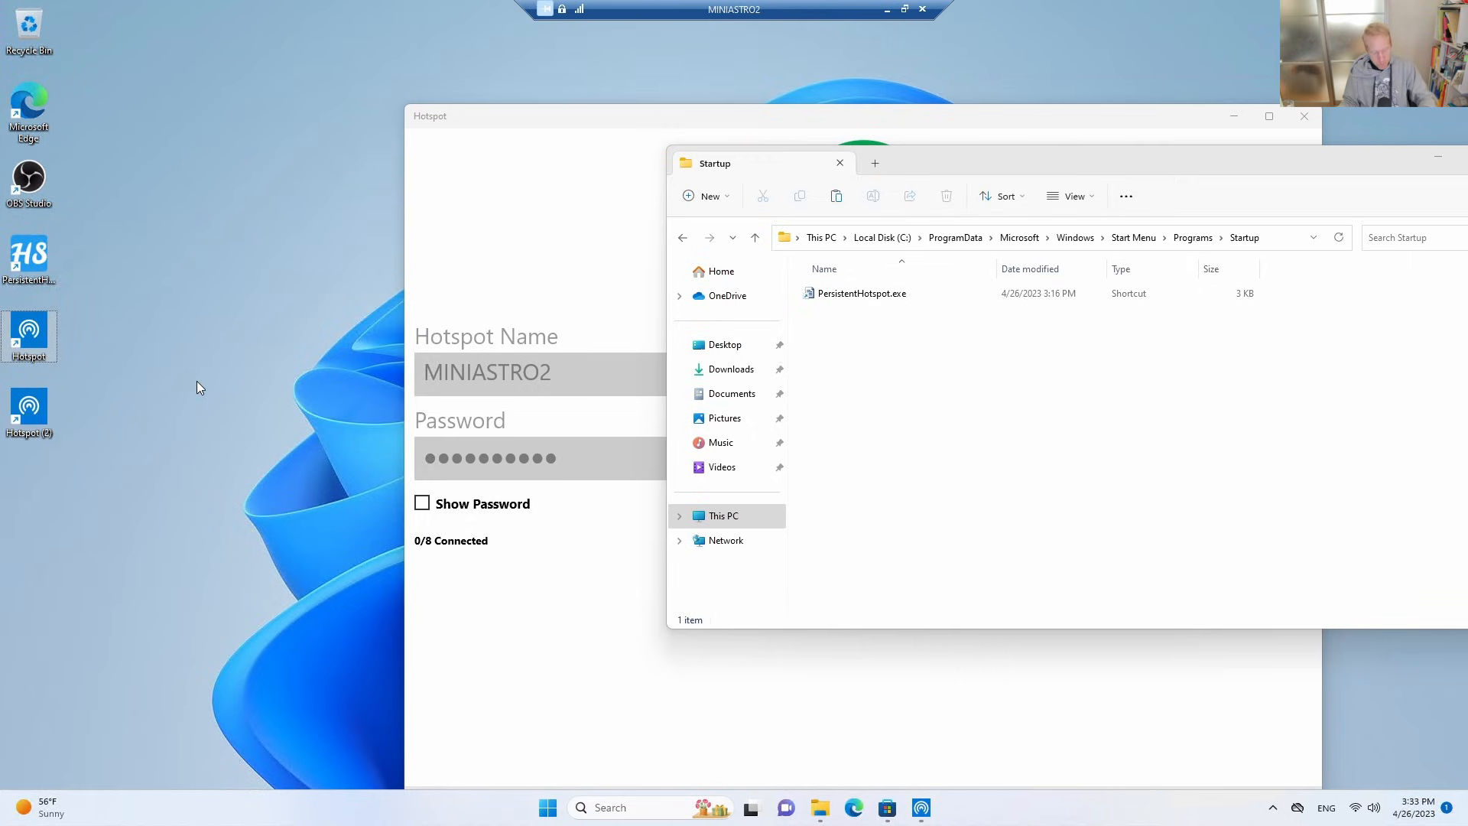
click(1015, 405)
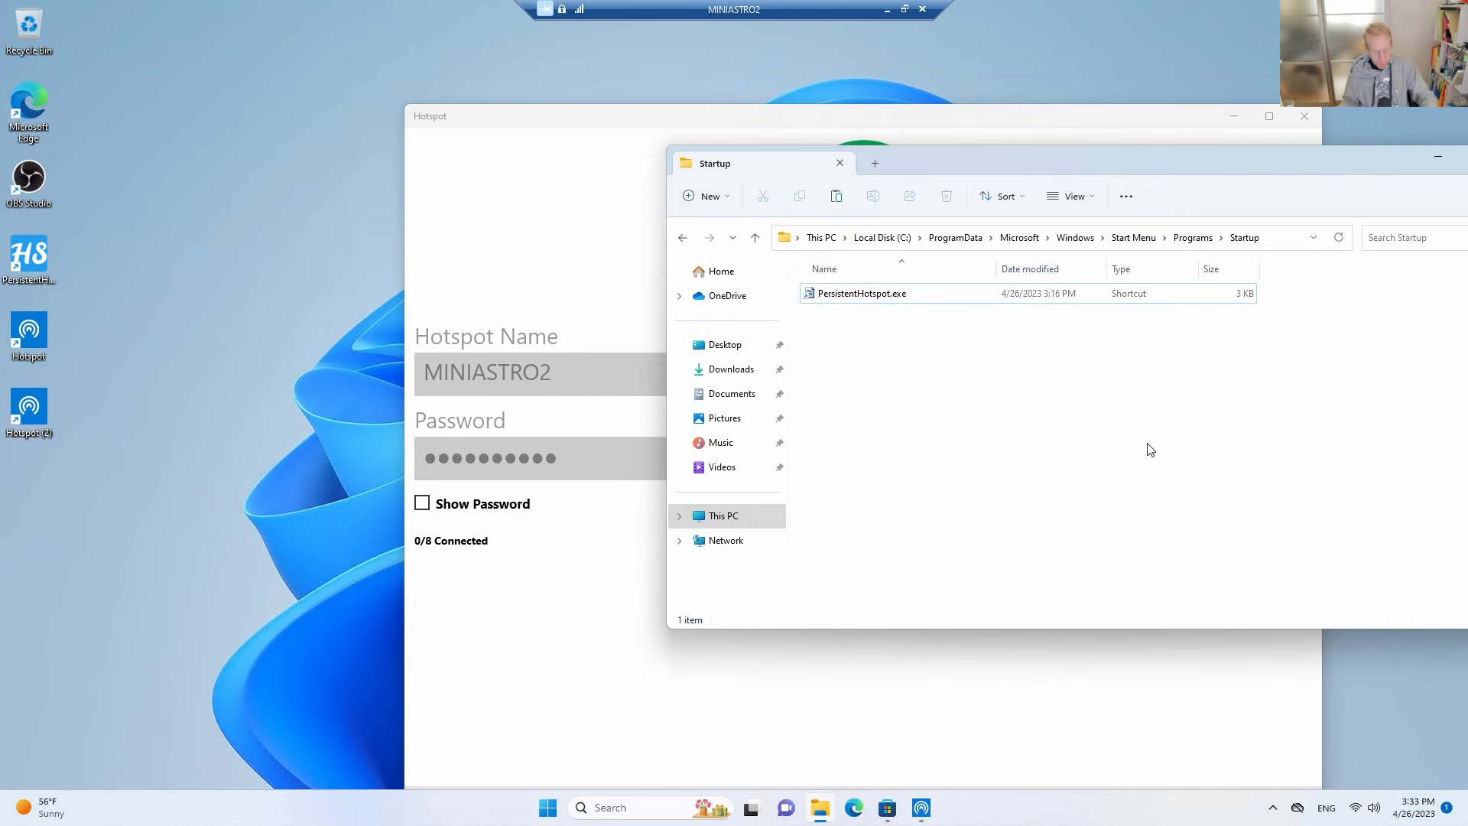
key(ctrl+v)
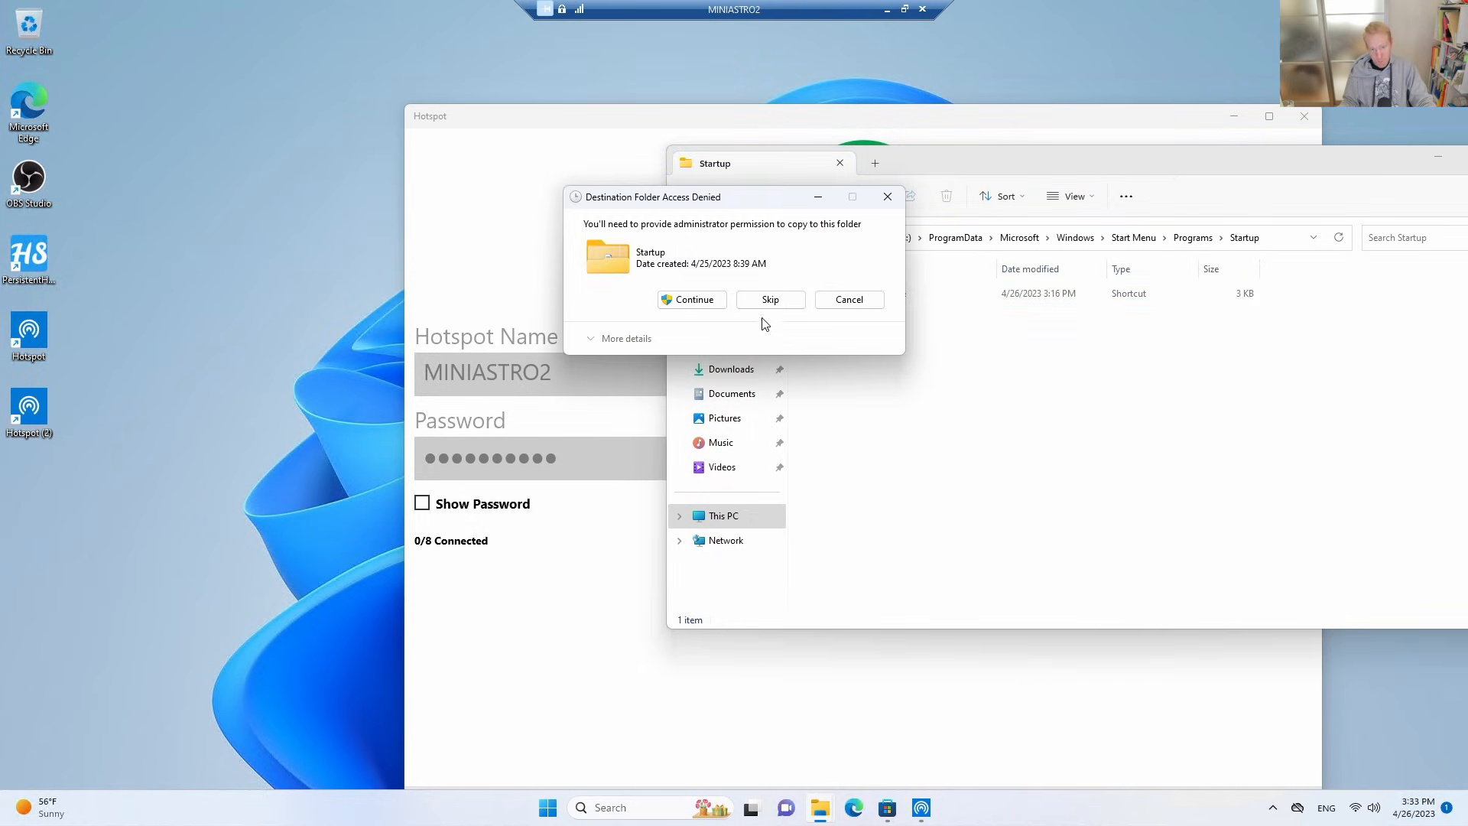
click(677, 299)
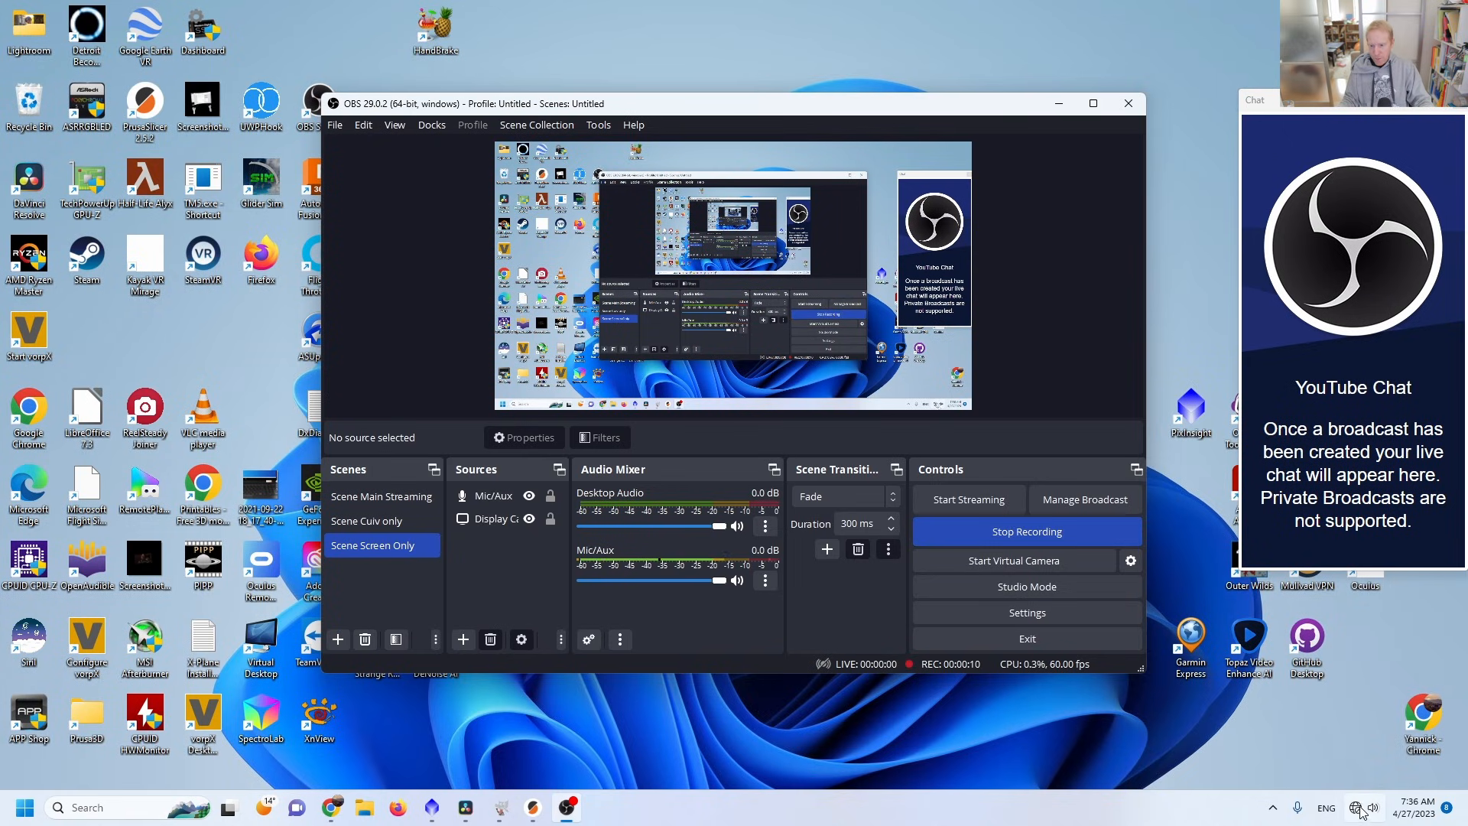
On the main PC, list the available Wi-Fi networks and connect to the MINIASTRO2 hotspot.
mouse_move(1360, 810)
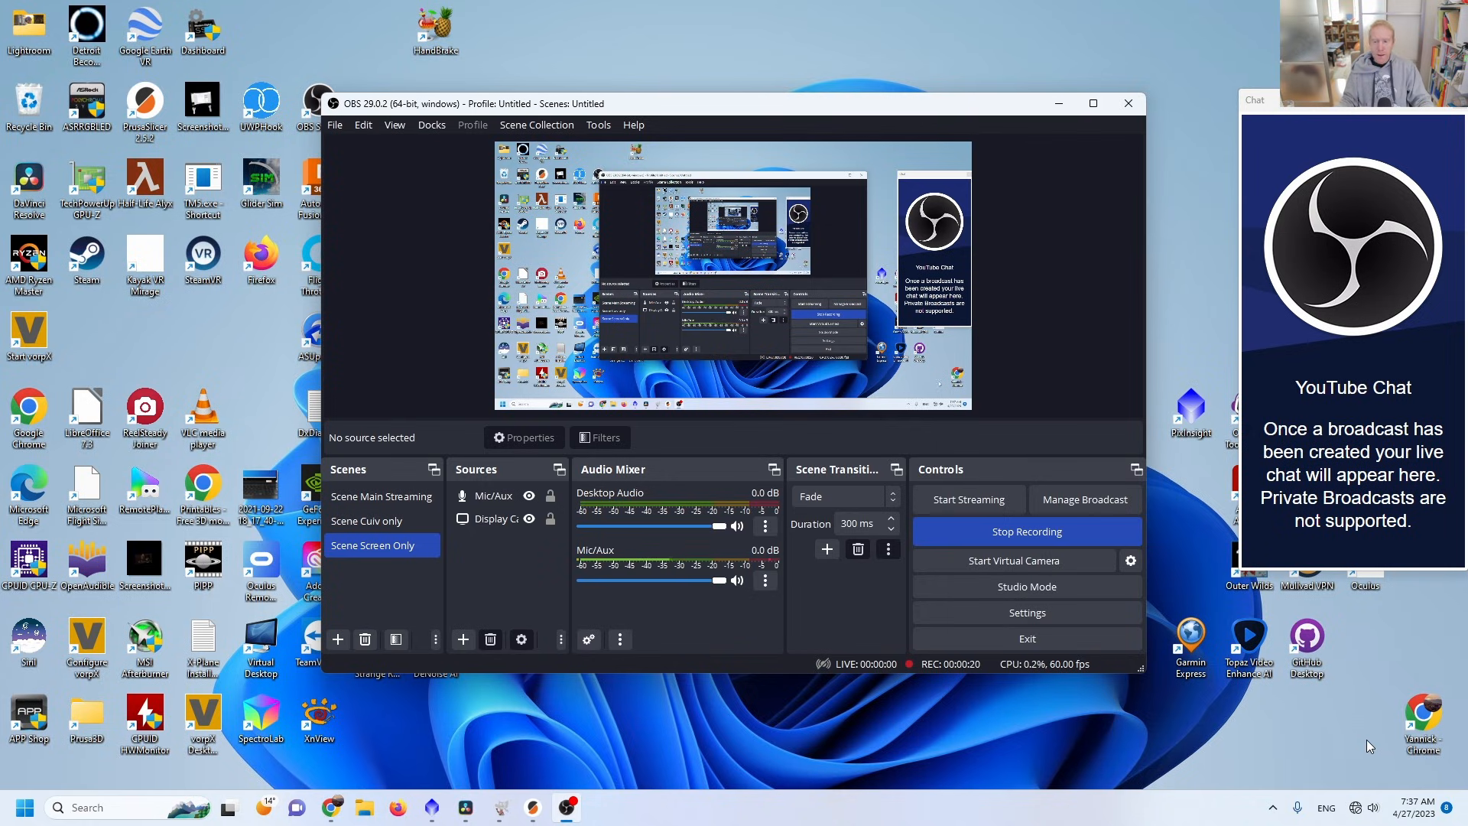
click(1364, 807)
click(1257, 562)
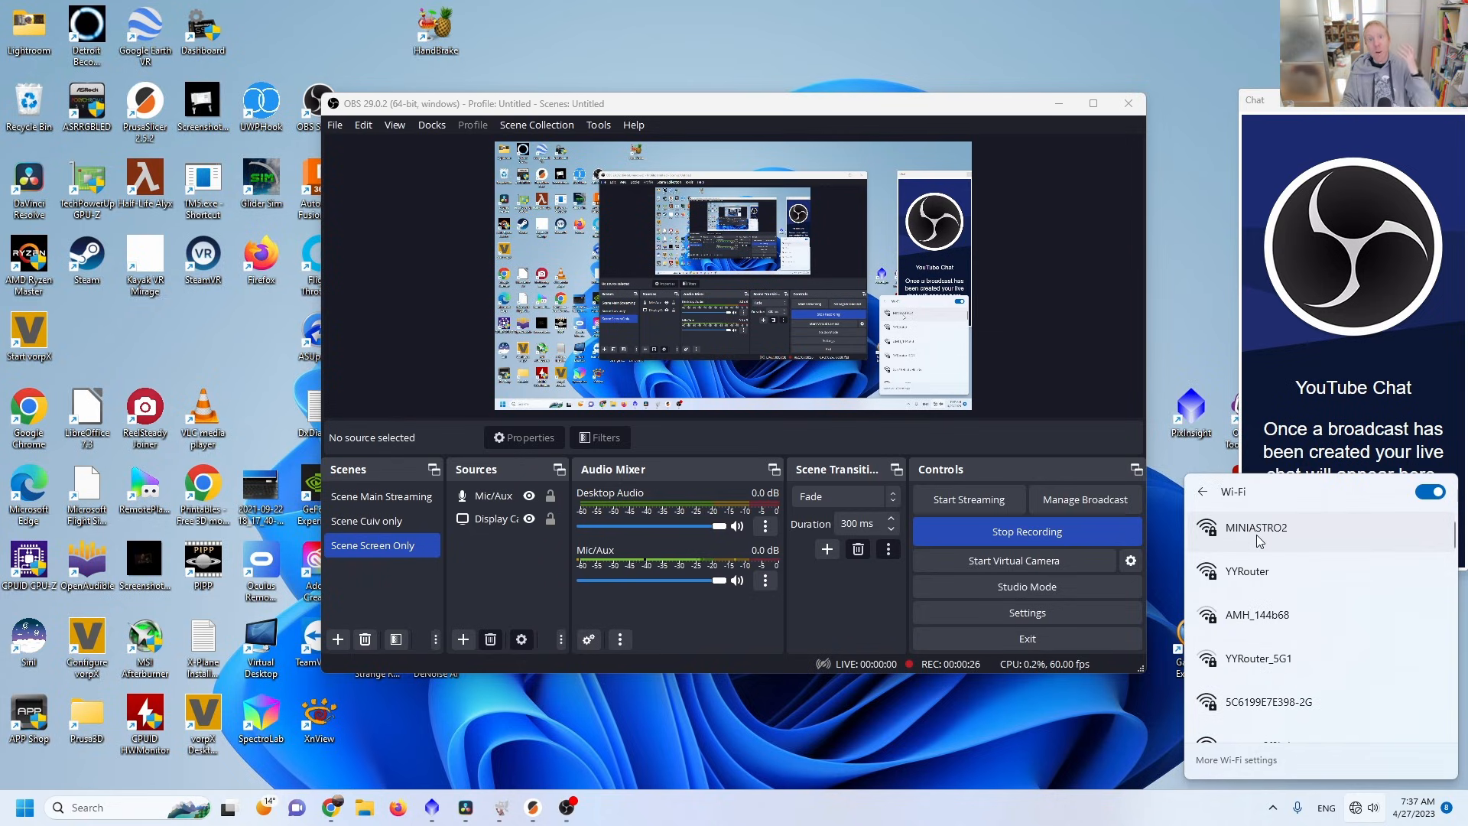
click(1262, 536)
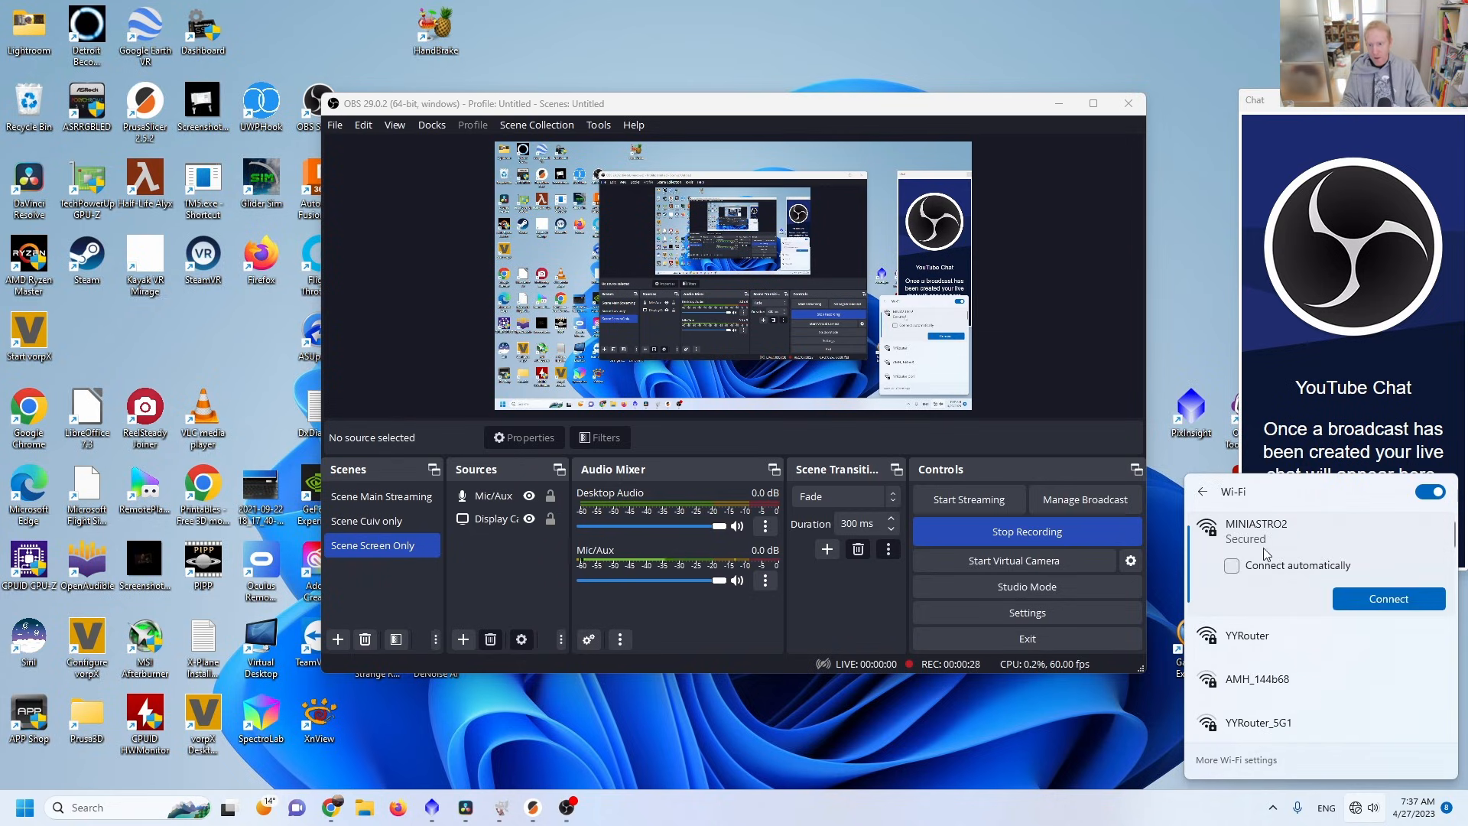
click(1402, 598)
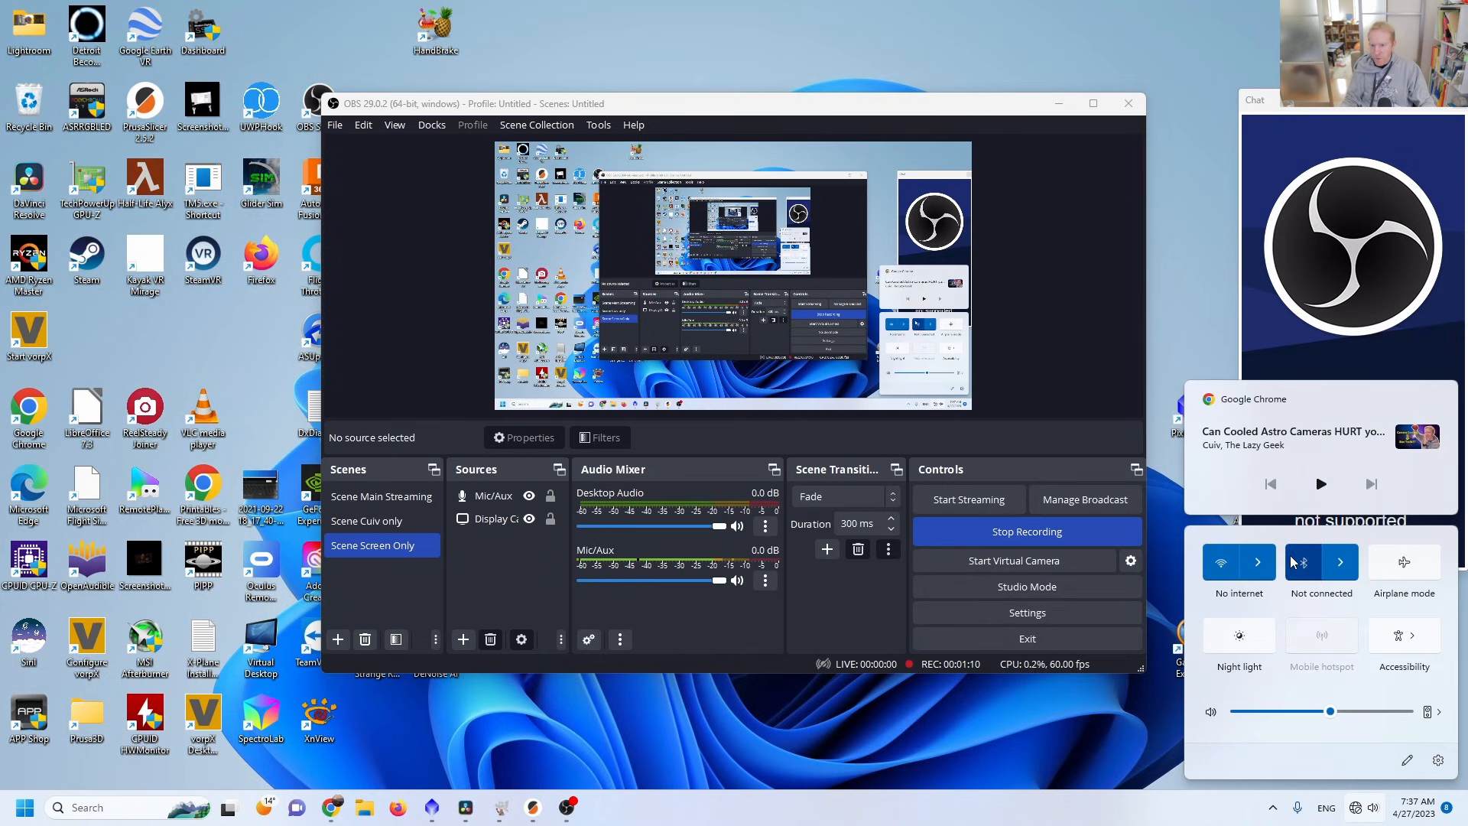
click(1258, 562)
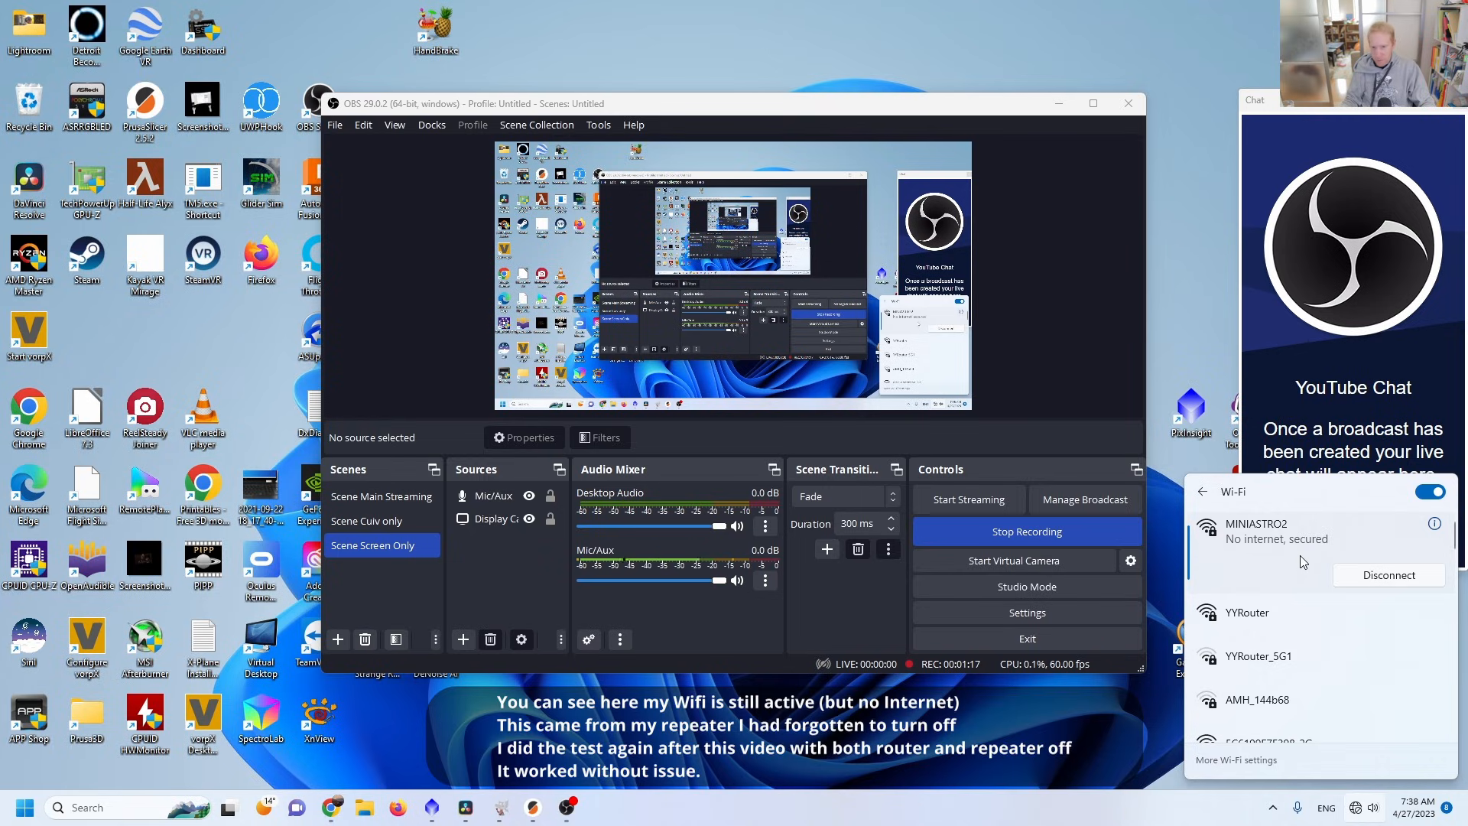
Launch Remote Desktop Connection on the main PC and connect to MINIASTRO2 with the saved credentials.
click(25, 807)
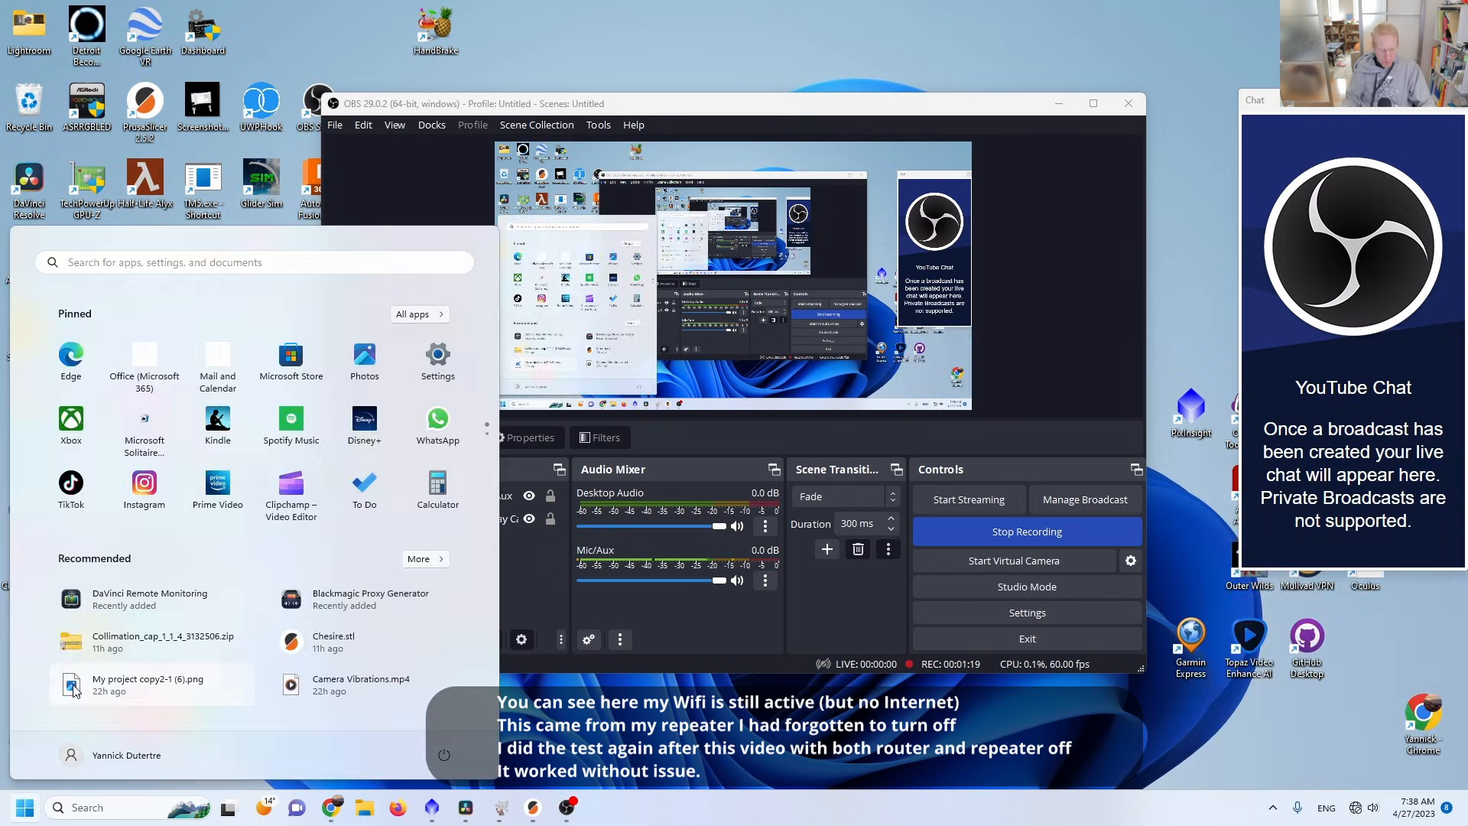
text(remote)
key(Return)
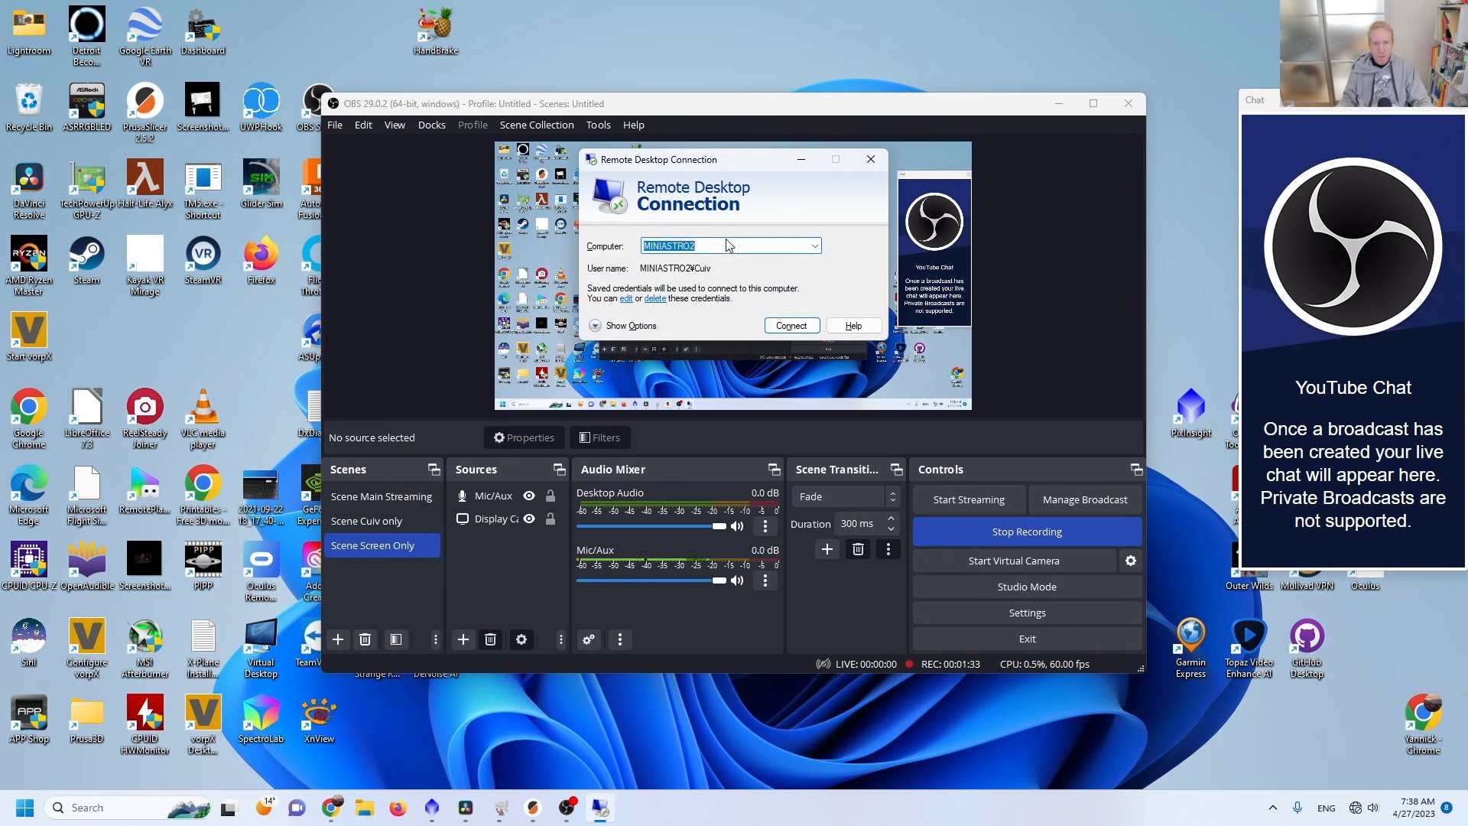
click(791, 327)
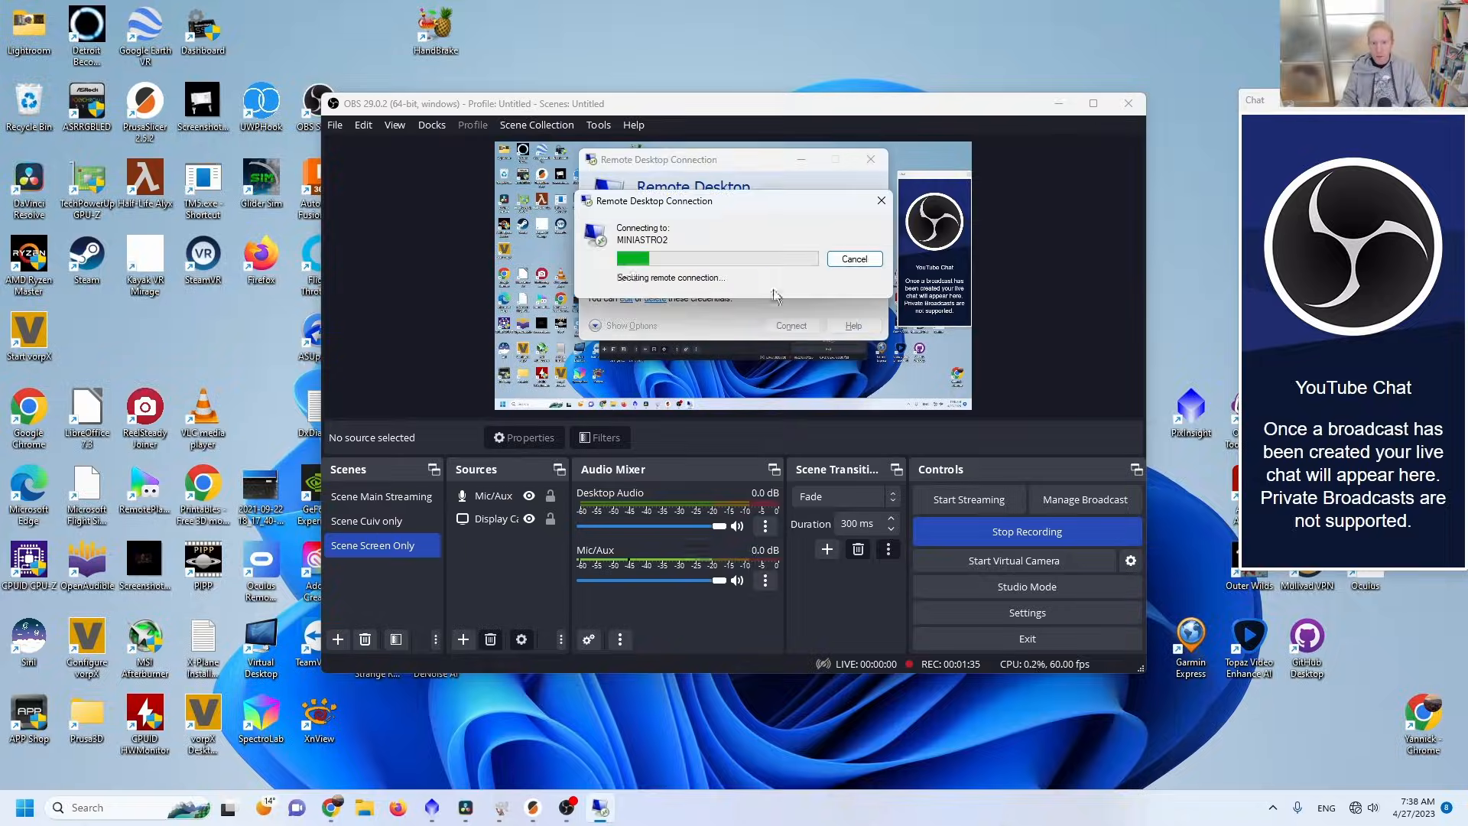
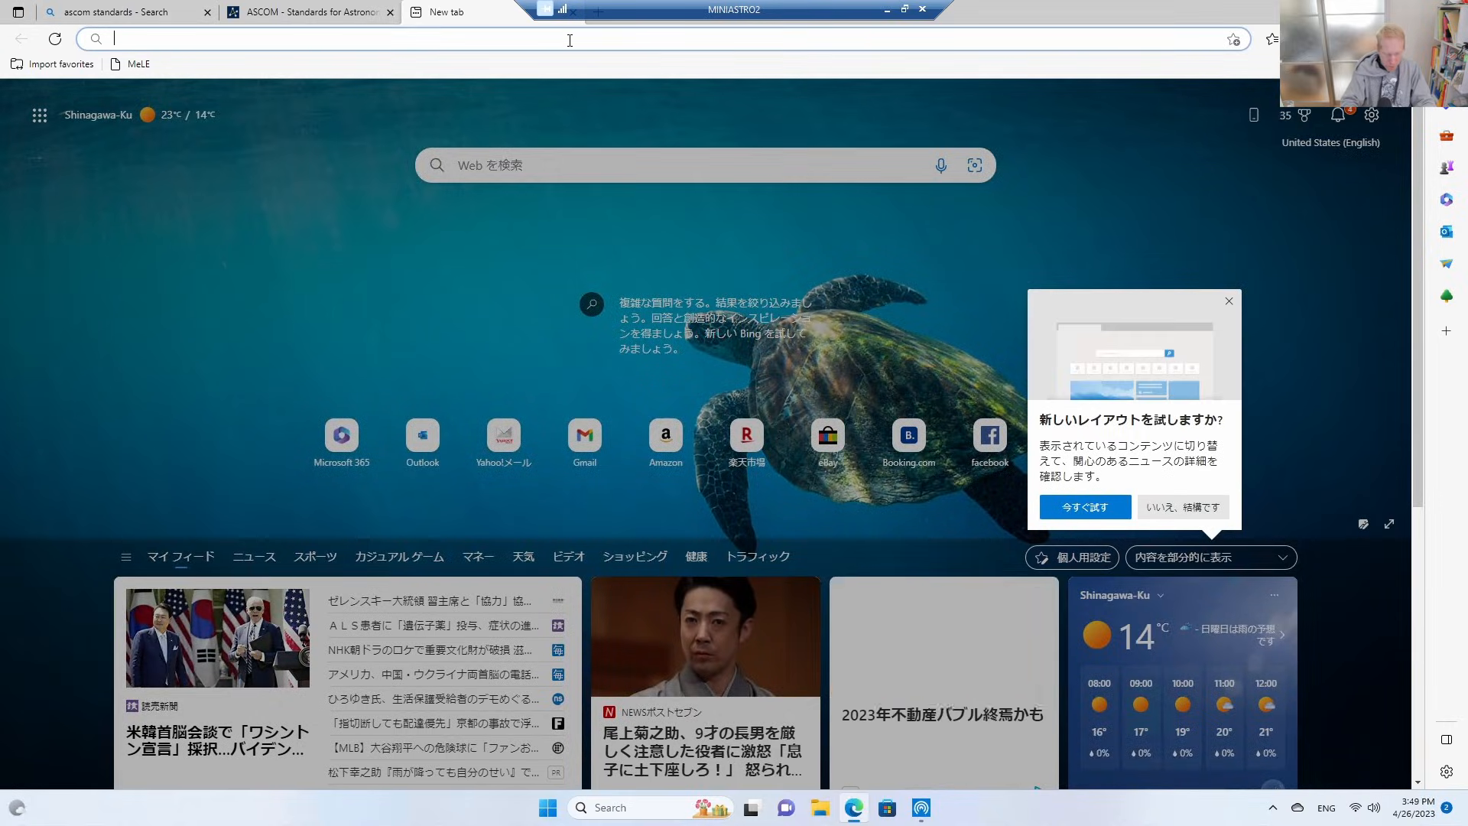
Search the web for nina astronomy software and open the Nighttime Imaging 'N' Astronomy website.
key(BackSpace)
text(as)
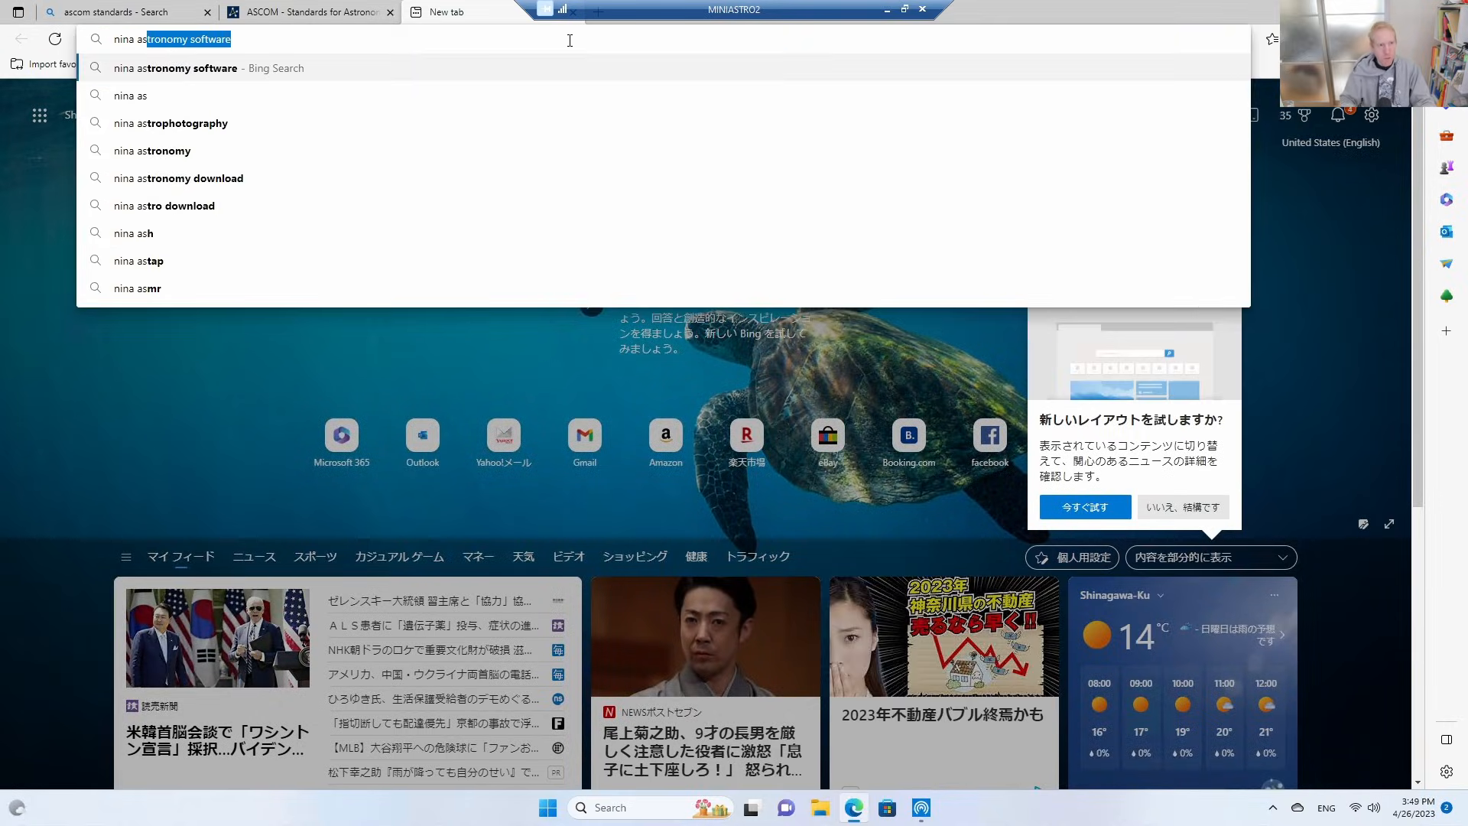
key(Return)
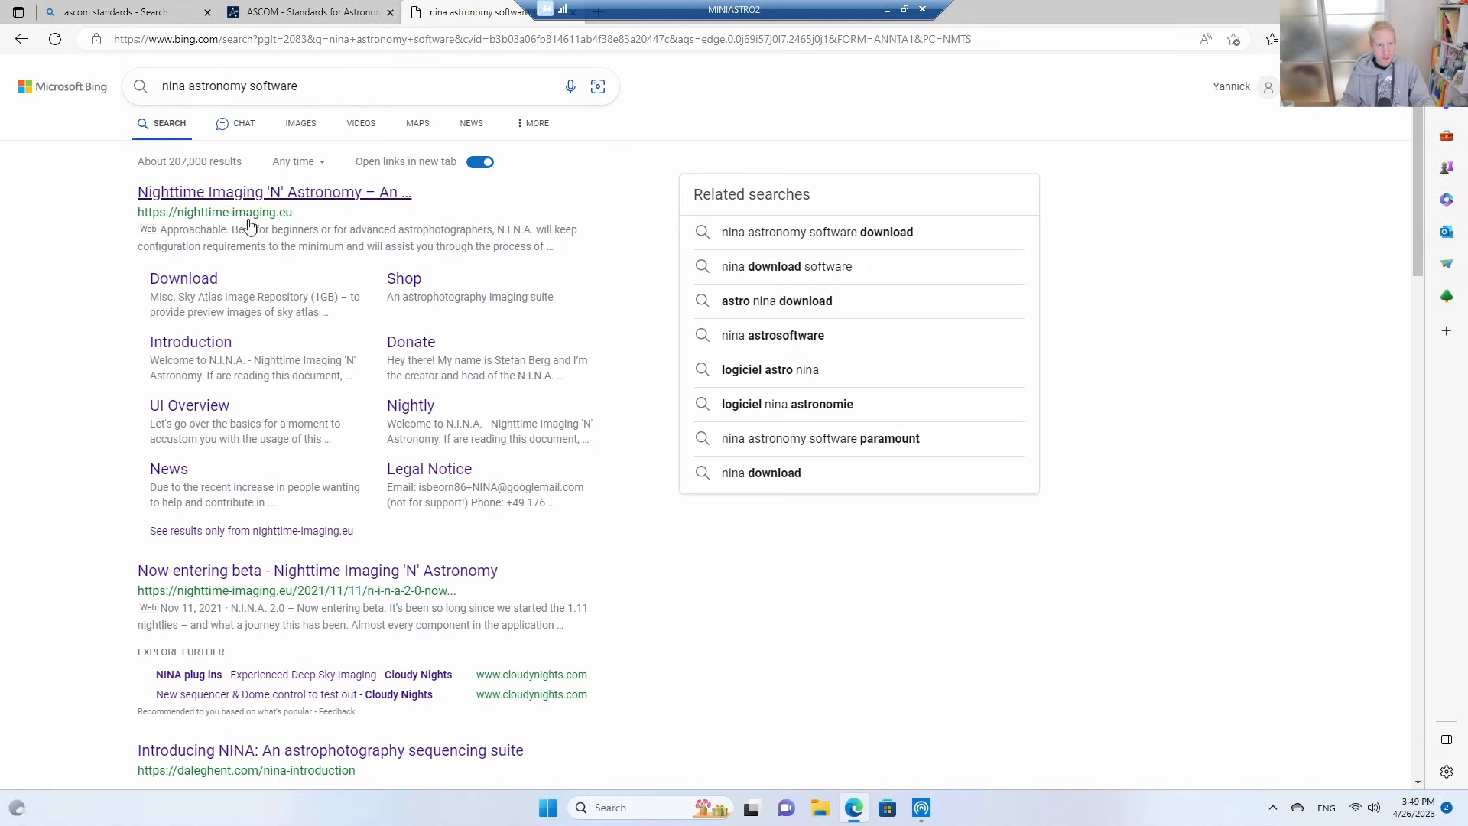
click(192, 195)
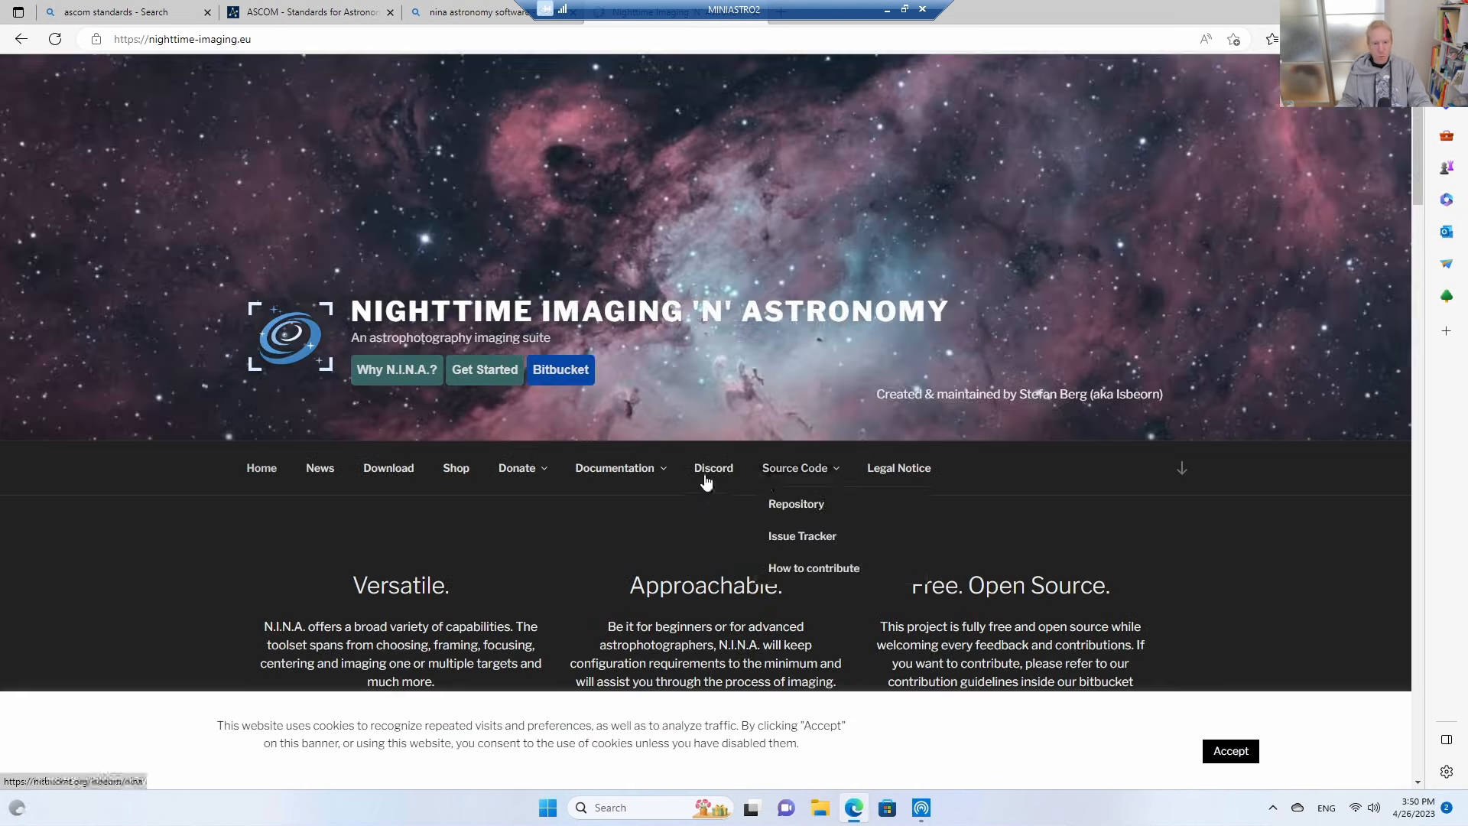
Open the N.I.N.A. download page and go to the Version 3.0 NIGHTLY #020 build.
mouse_move(510, 474)
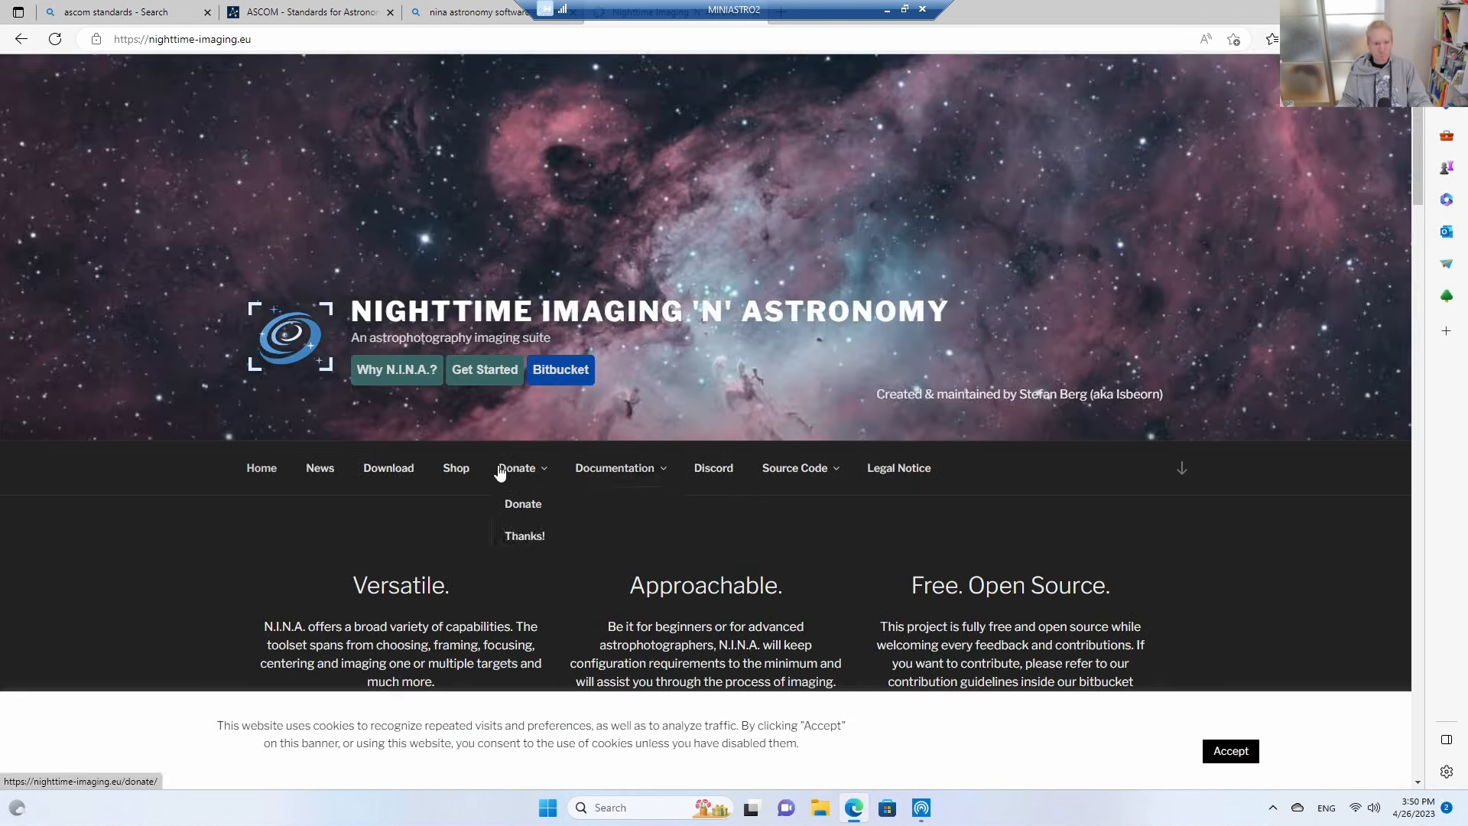
click(389, 473)
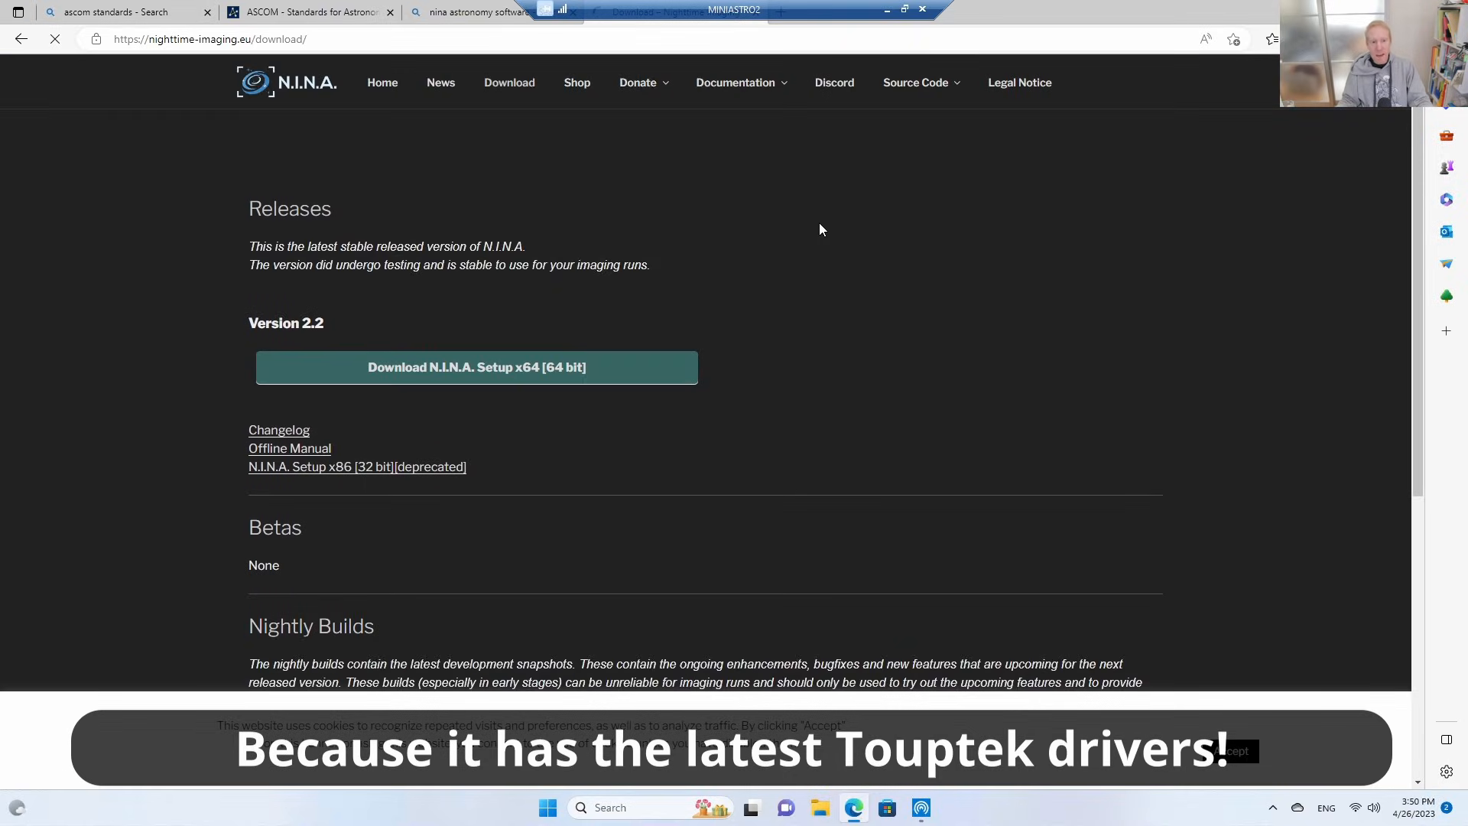
scroll(1003, 305, down, 6)
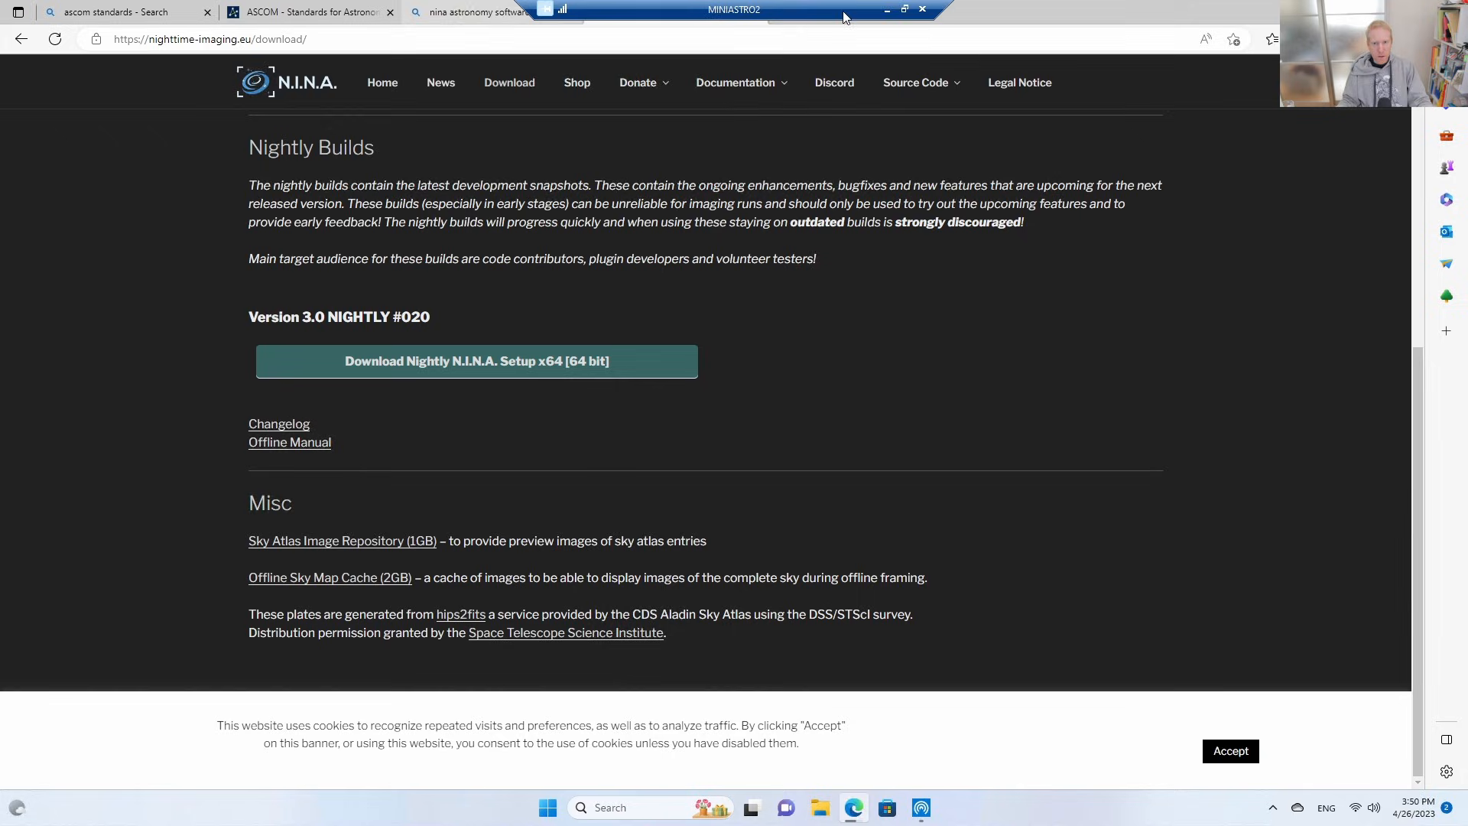
Search the web for astap and open the ASTAP website with its table of installers.
click(714, 40)
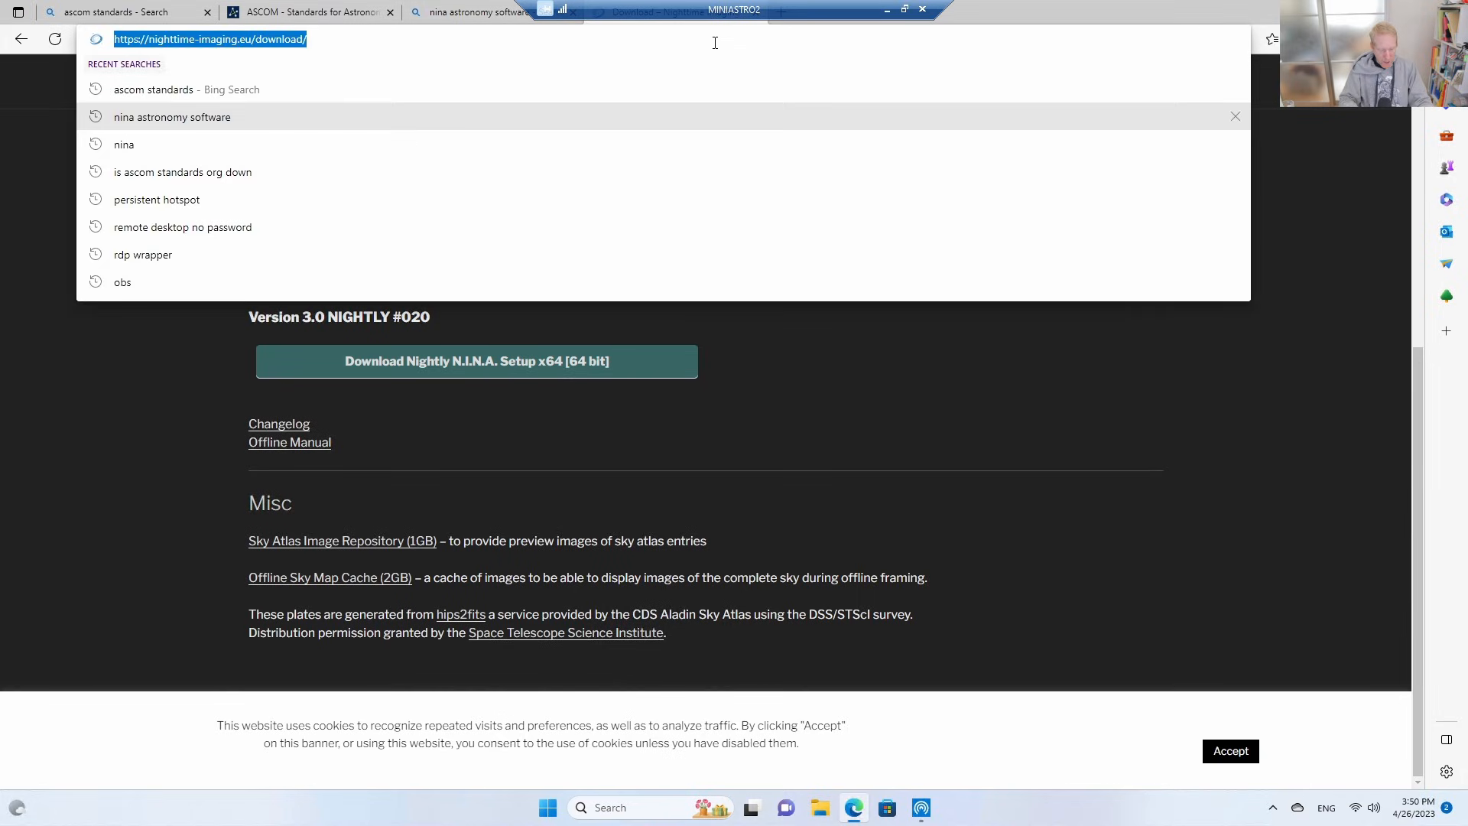
text(astap)
key(Return)
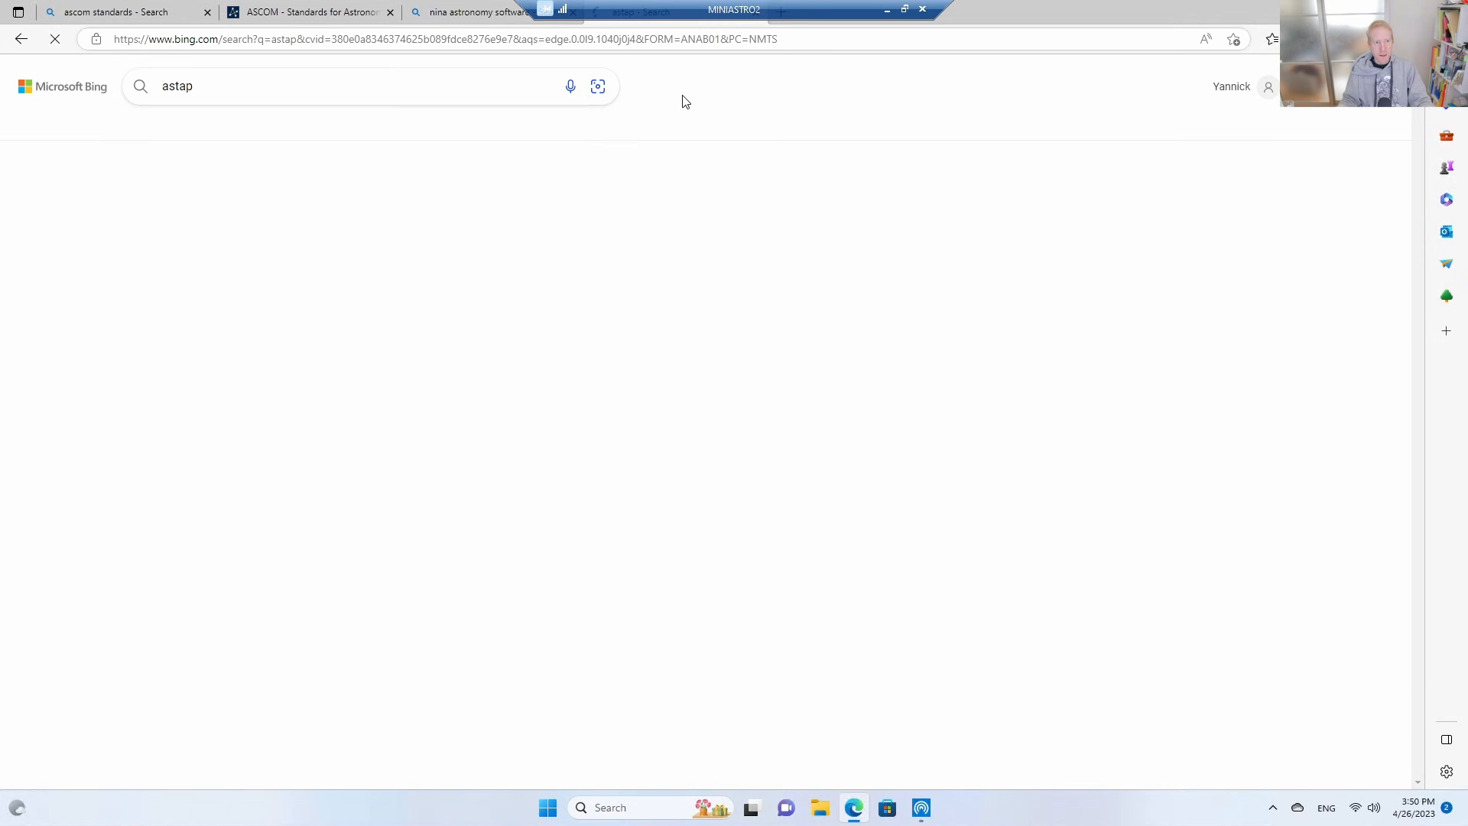
click(245, 200)
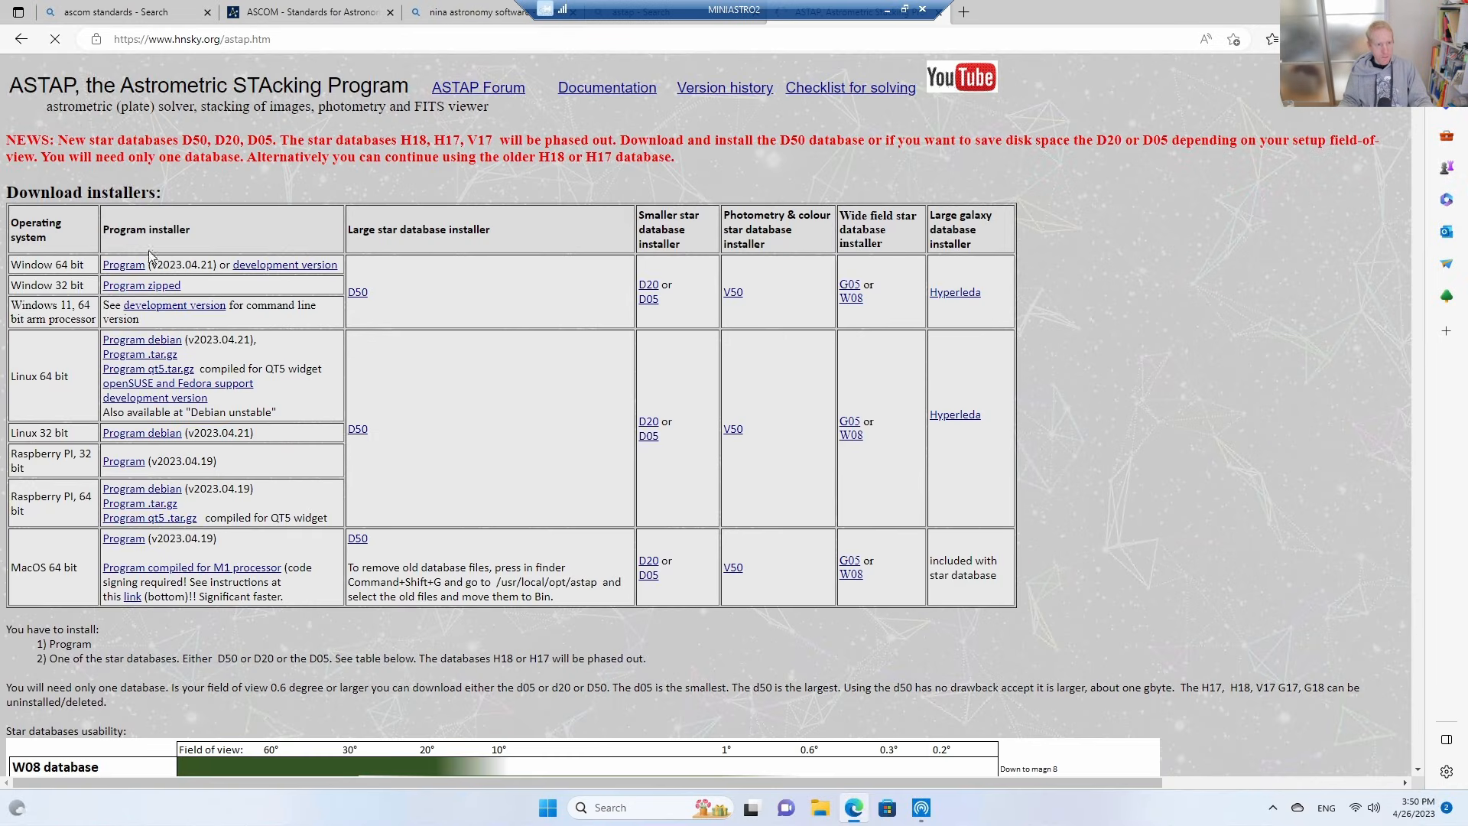
Download the ASTAP program installer for Windows 64 bit and return to the table of installers.
click(125, 266)
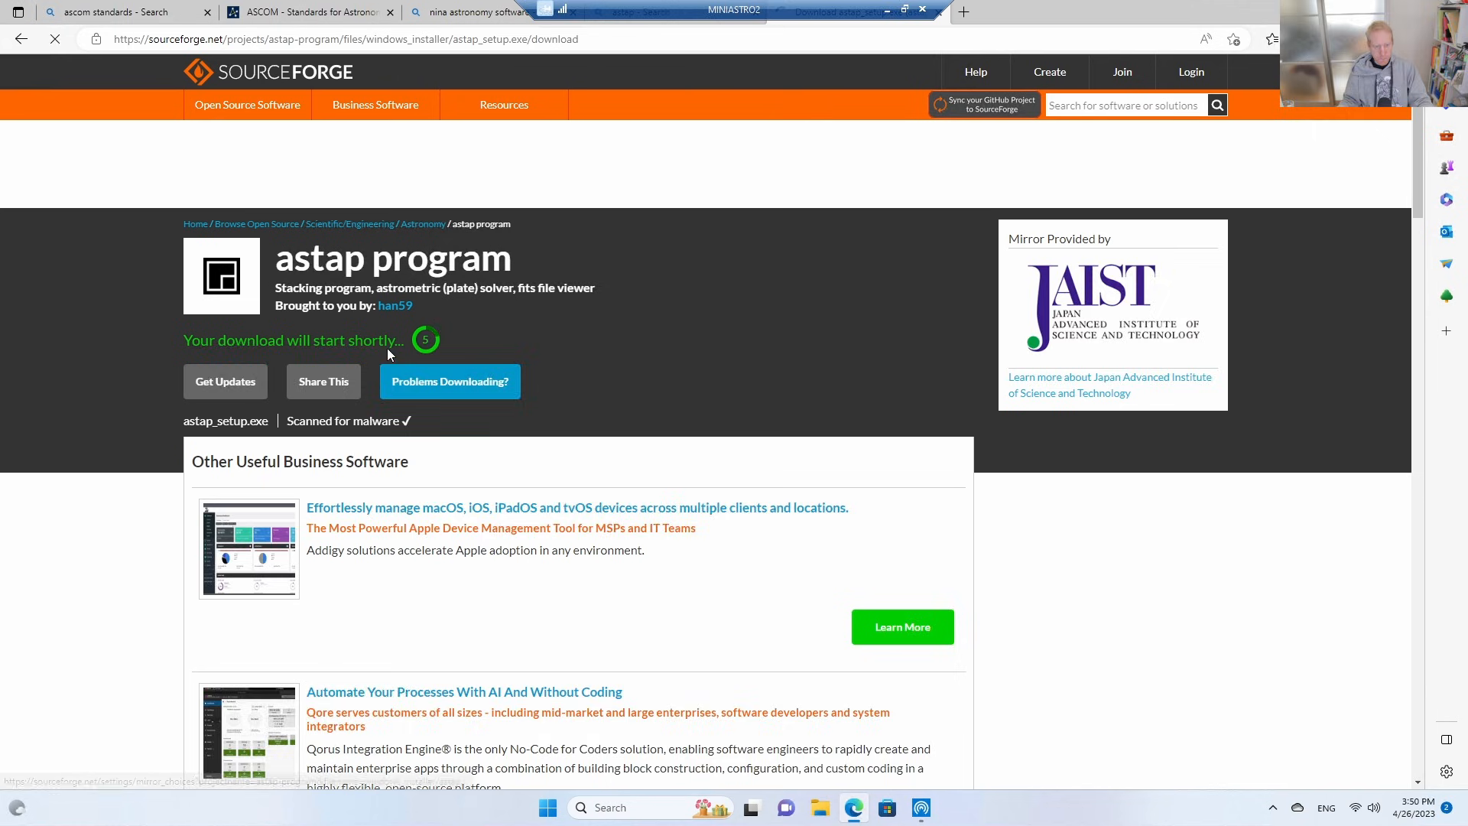
click(20, 40)
click(21, 41)
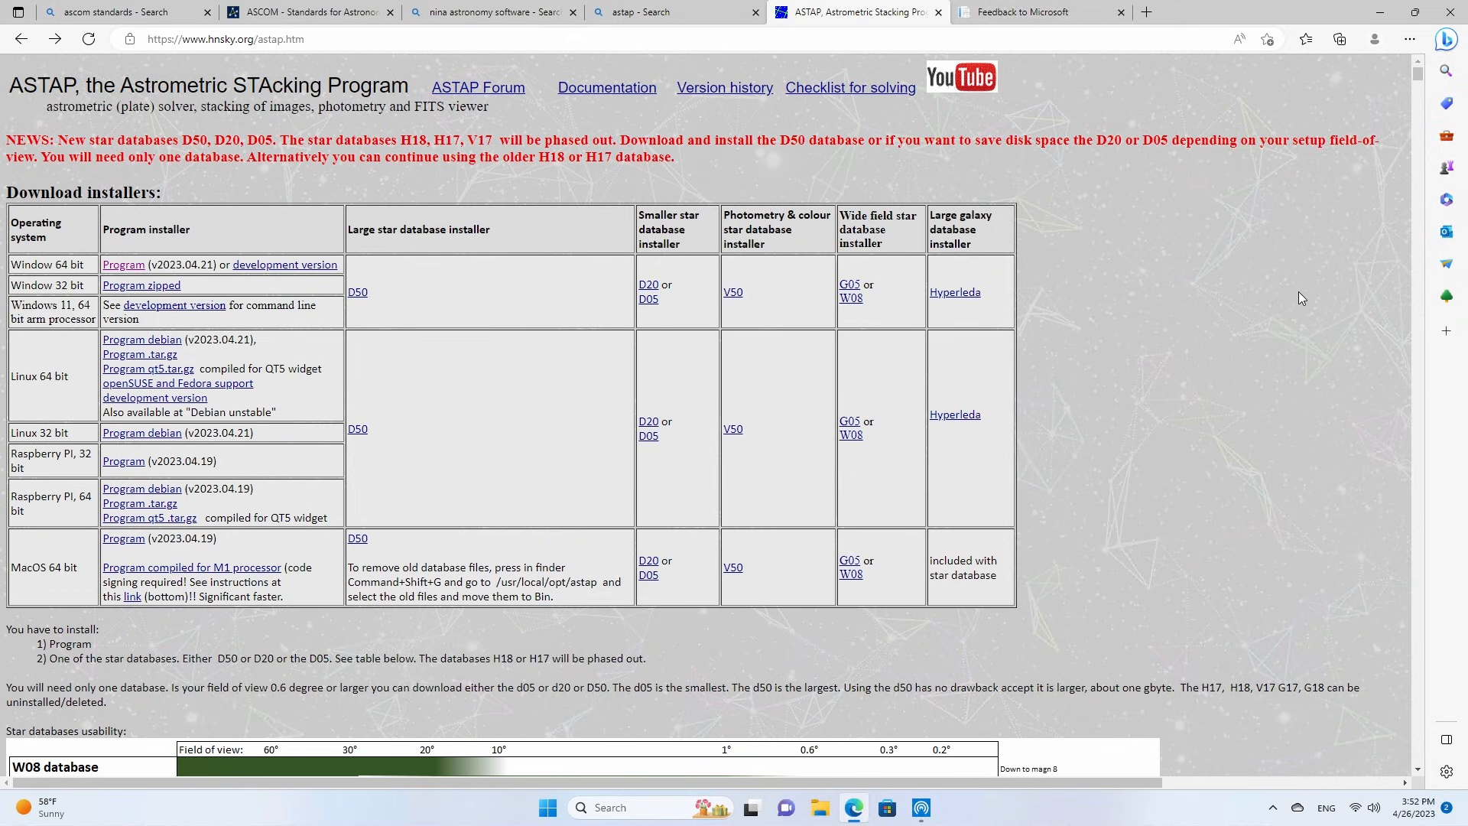
Consult the star database usability chart and download the D05 and D50 star database installers for Windows, closing the download page.
scroll(1298, 300, down, 3)
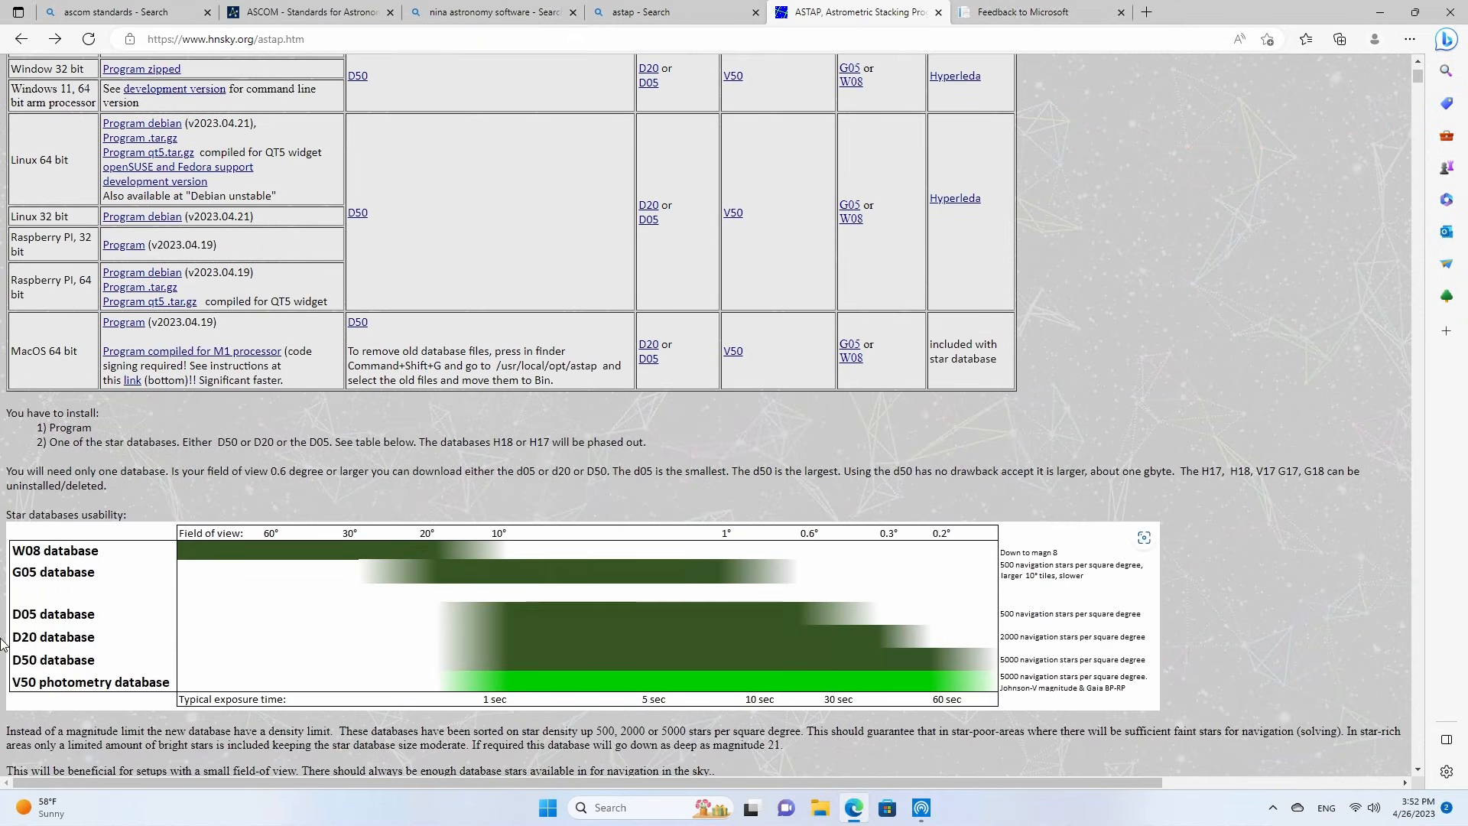
scroll(1116, 283, up, 3)
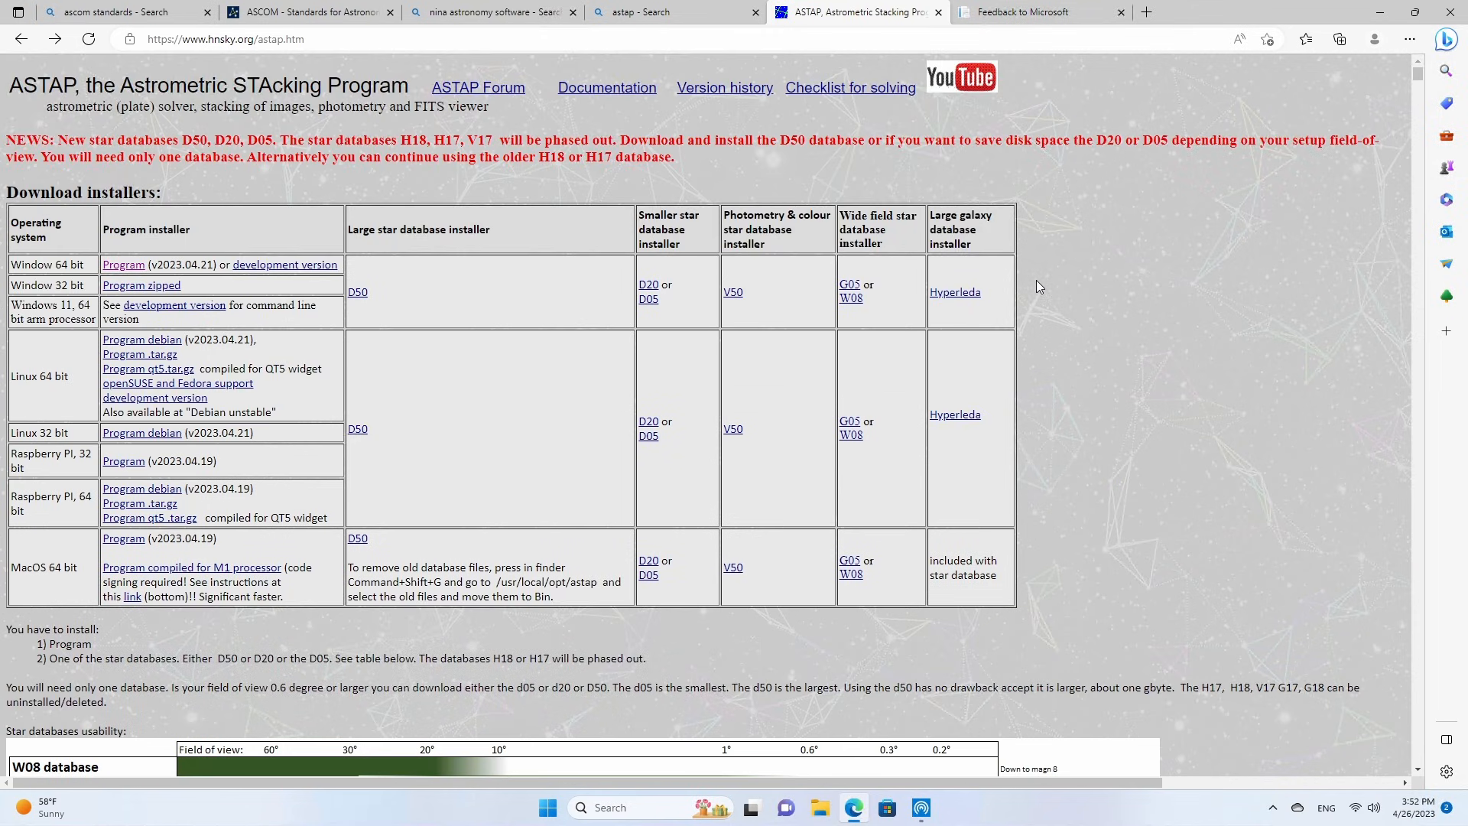
click(648, 303)
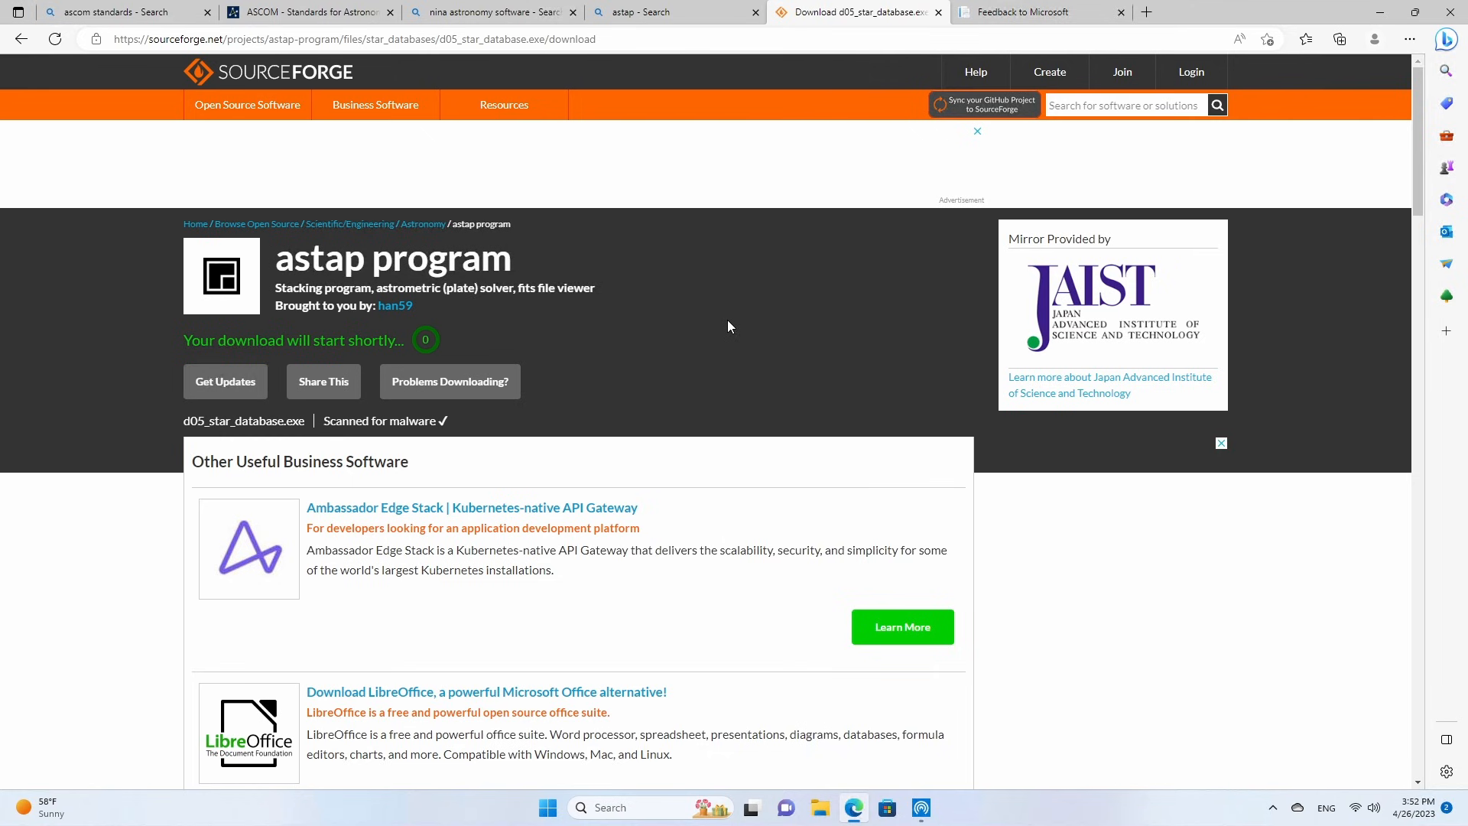
key(alt+Left)
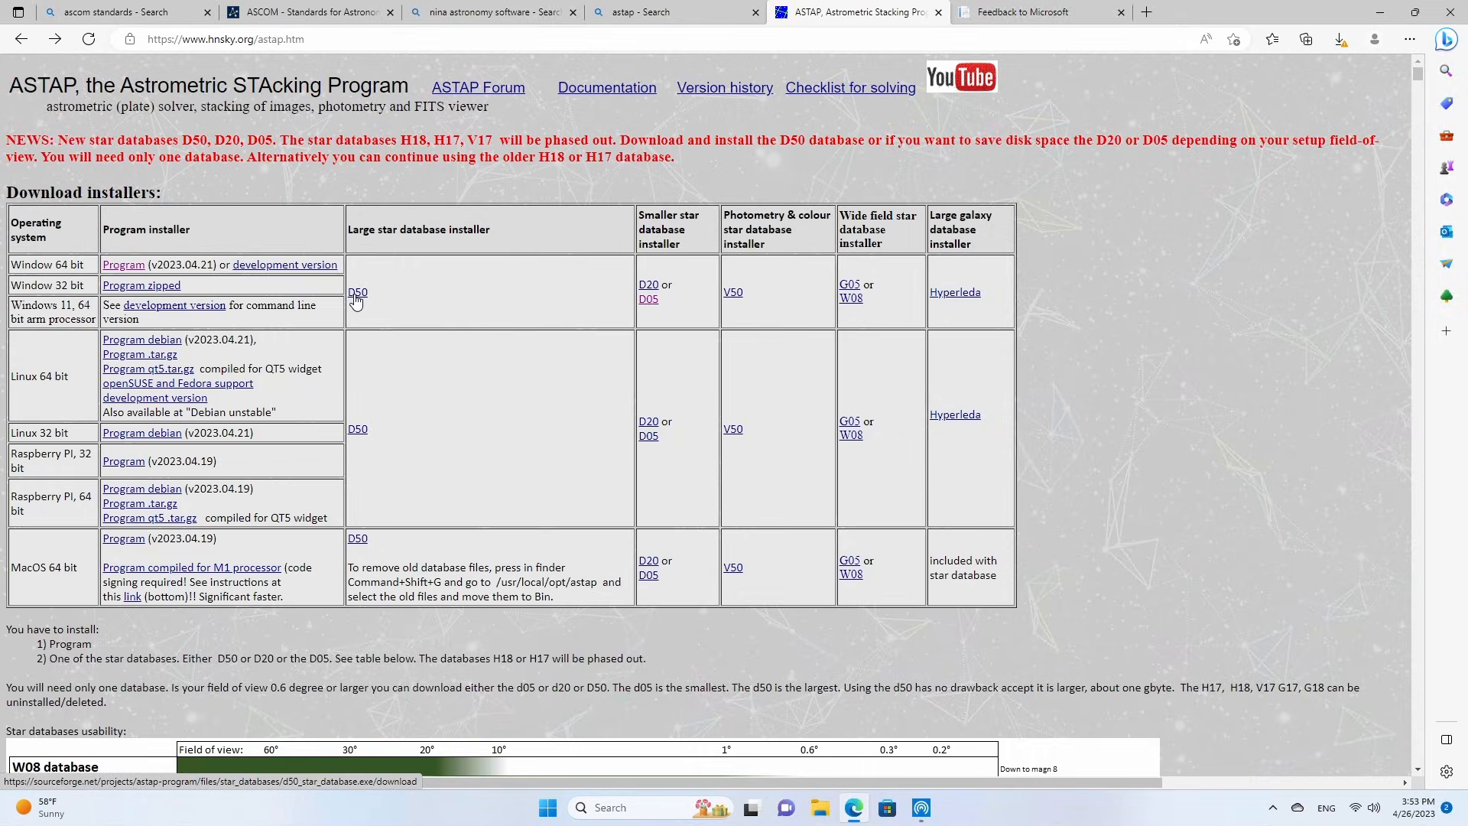
click(356, 298)
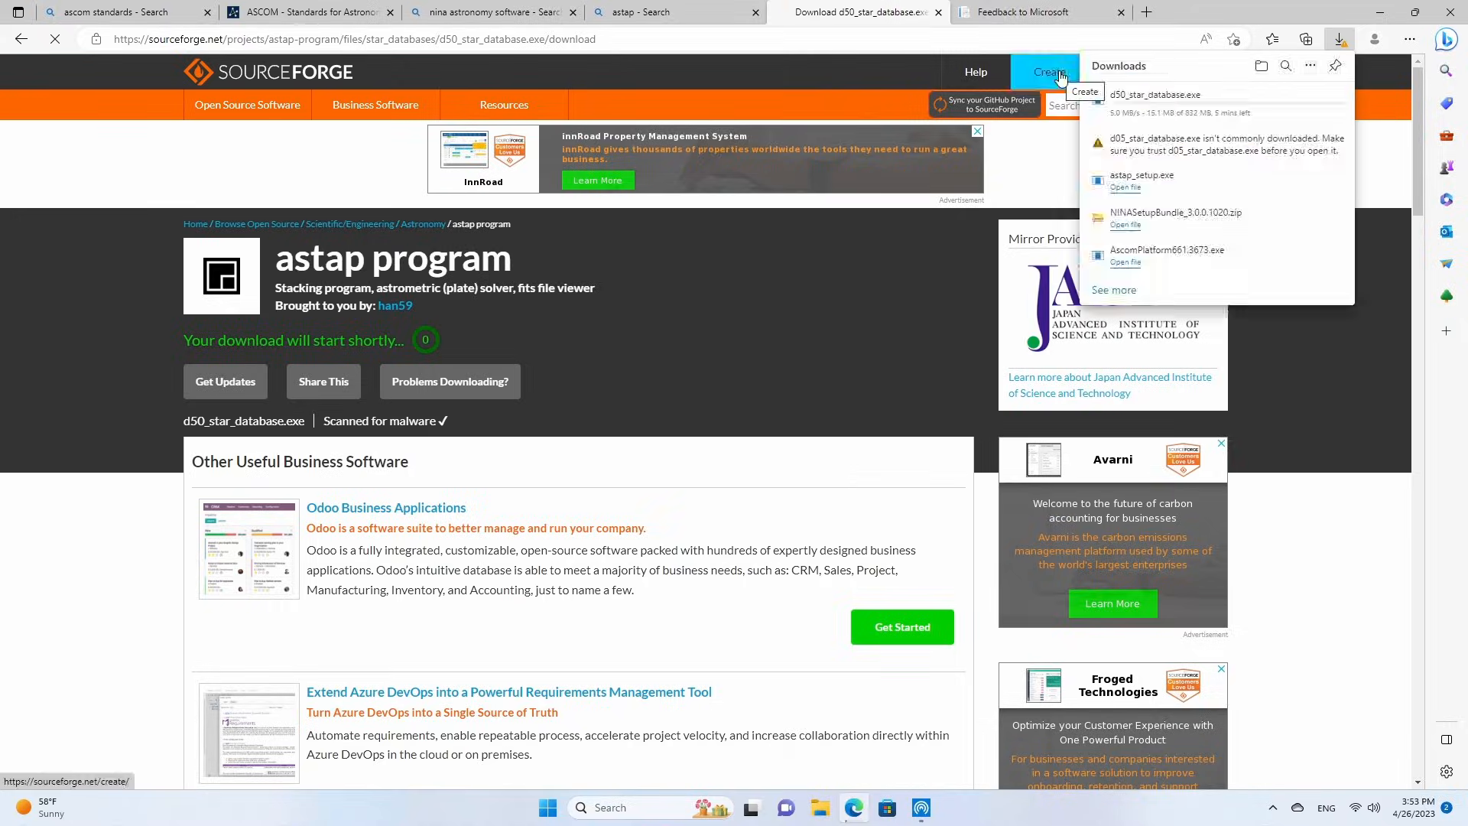
click(937, 13)
Search the web for phd2 and download the PHD2 v2.6.11 installer for Windows from the PHD2 Guiding site.
click(566, 38)
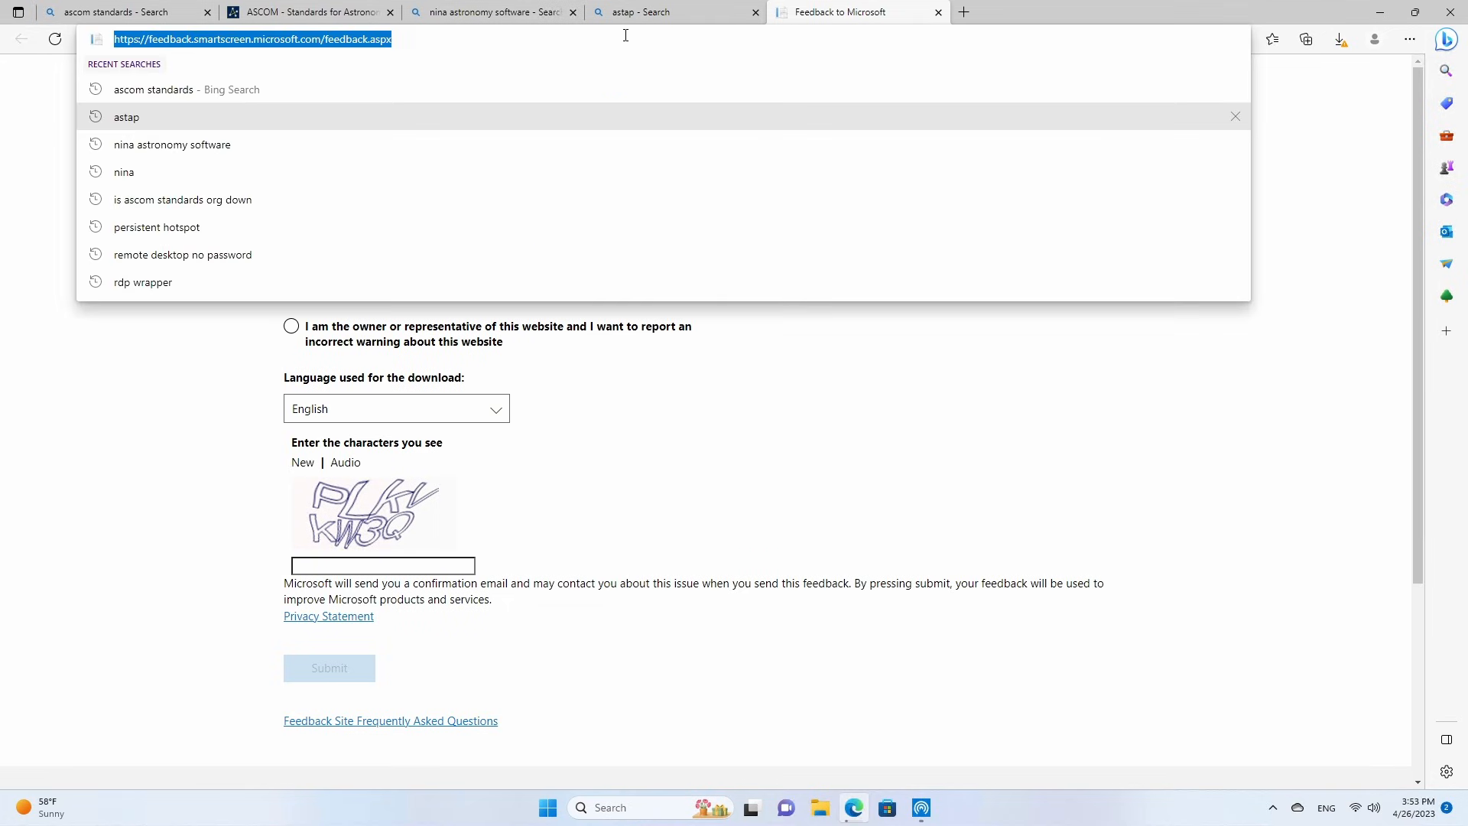
text(phd2)
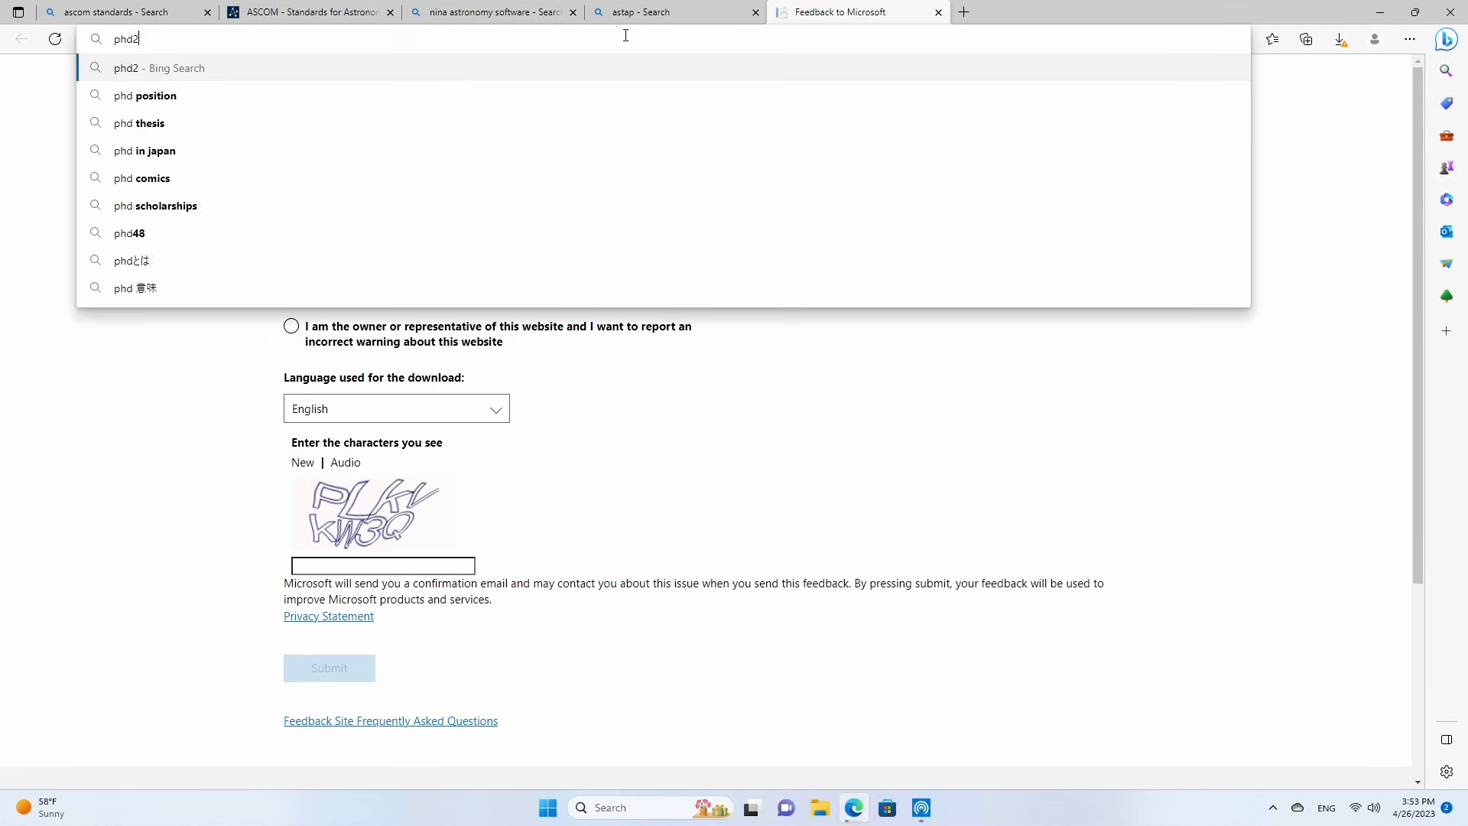
key(Return)
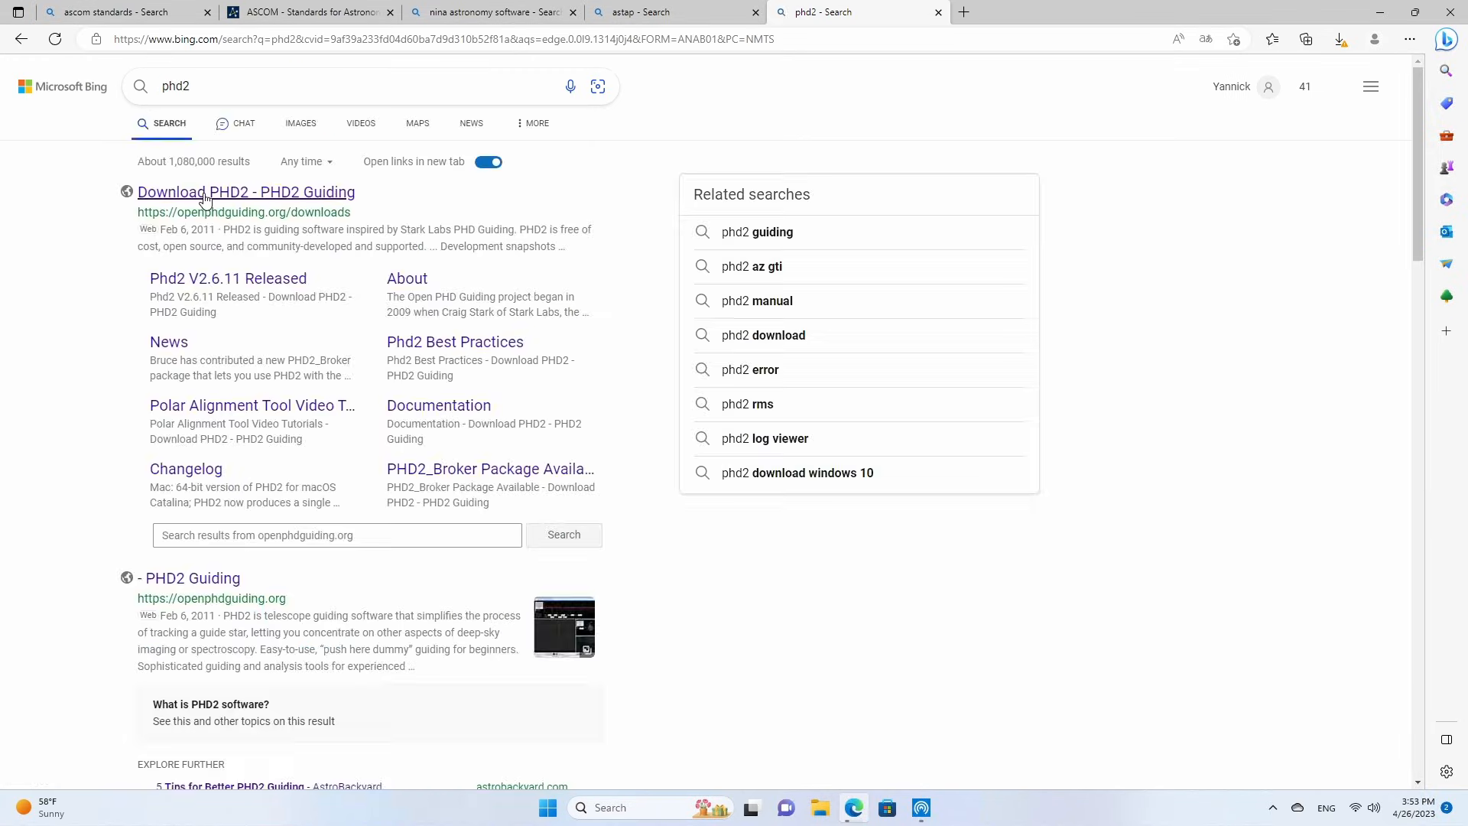
click(206, 194)
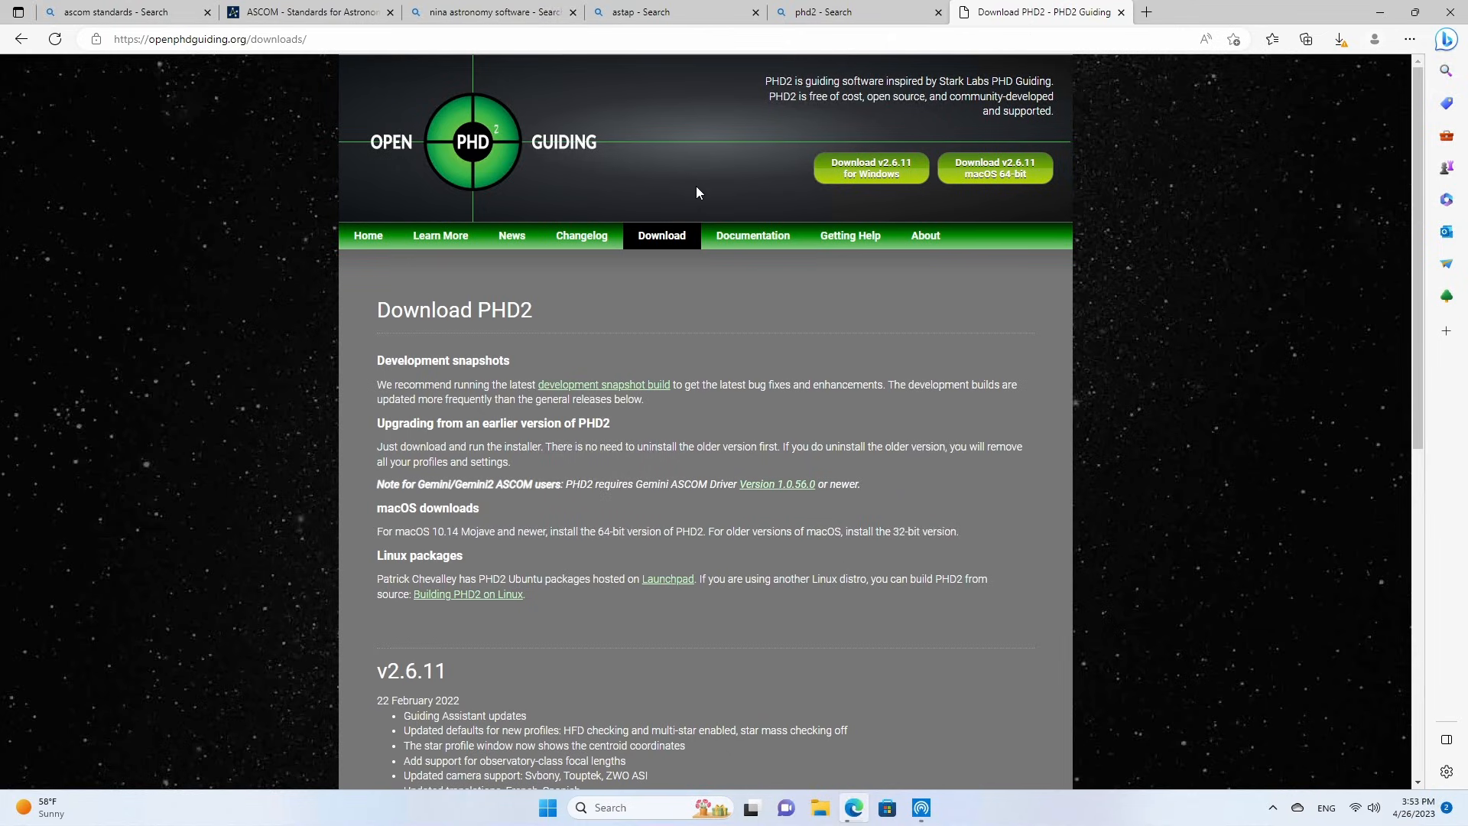
click(880, 173)
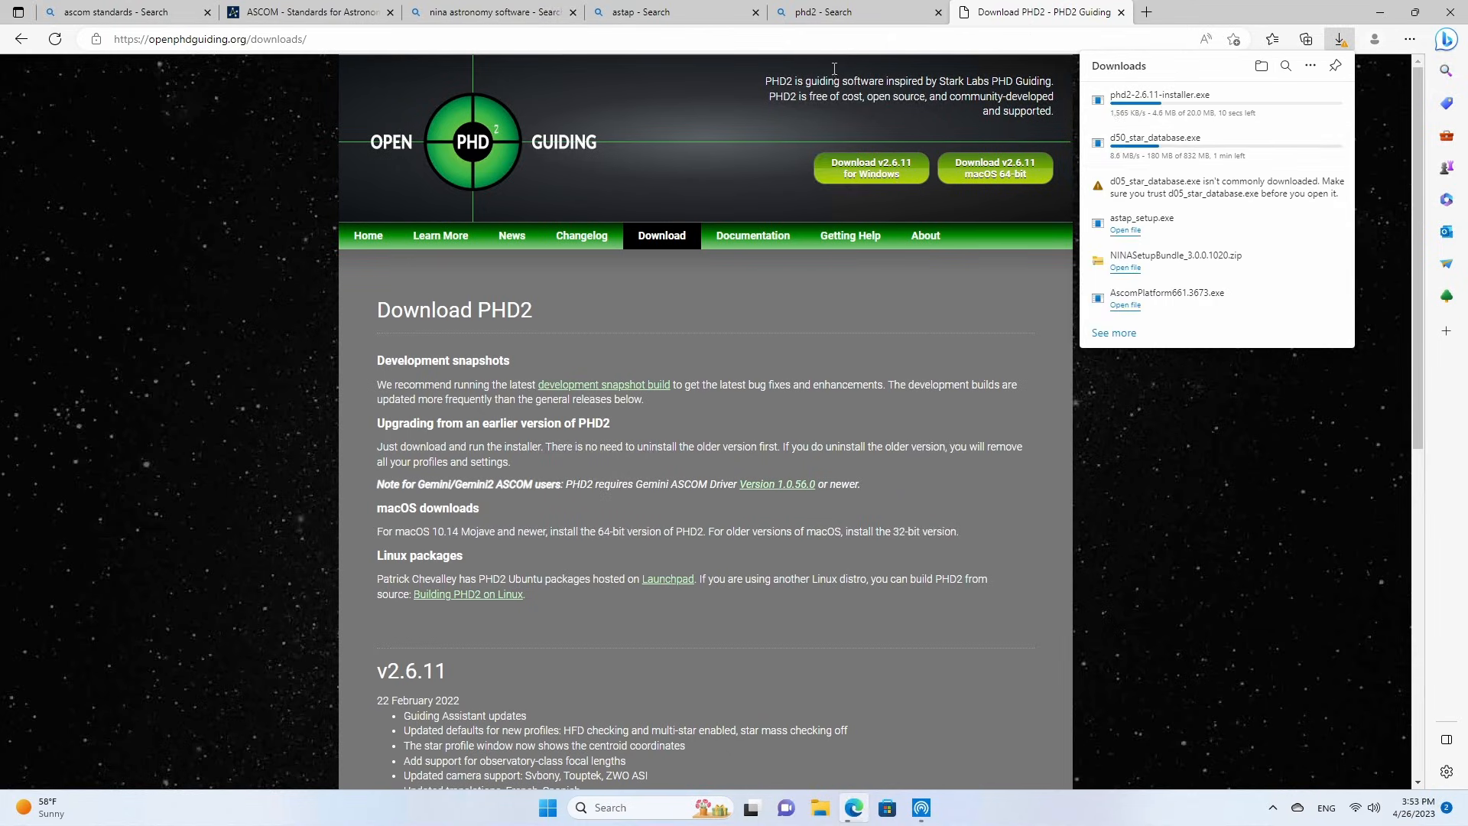
Search the web for zwo drivers and open the Software and Drivers page of ZWO ASI.
click(775, 40)
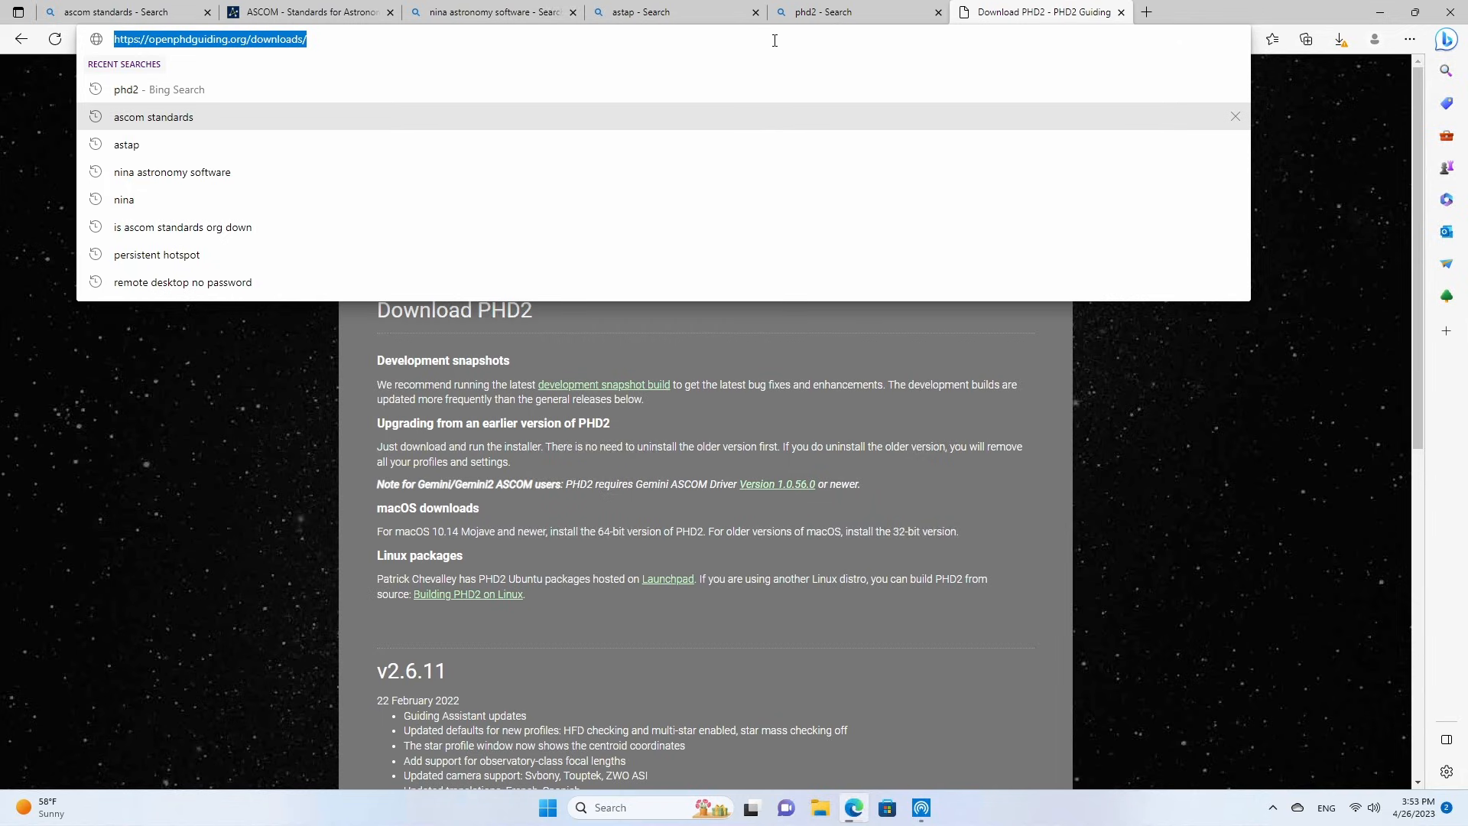
text(zwo drivers)
key(Return)
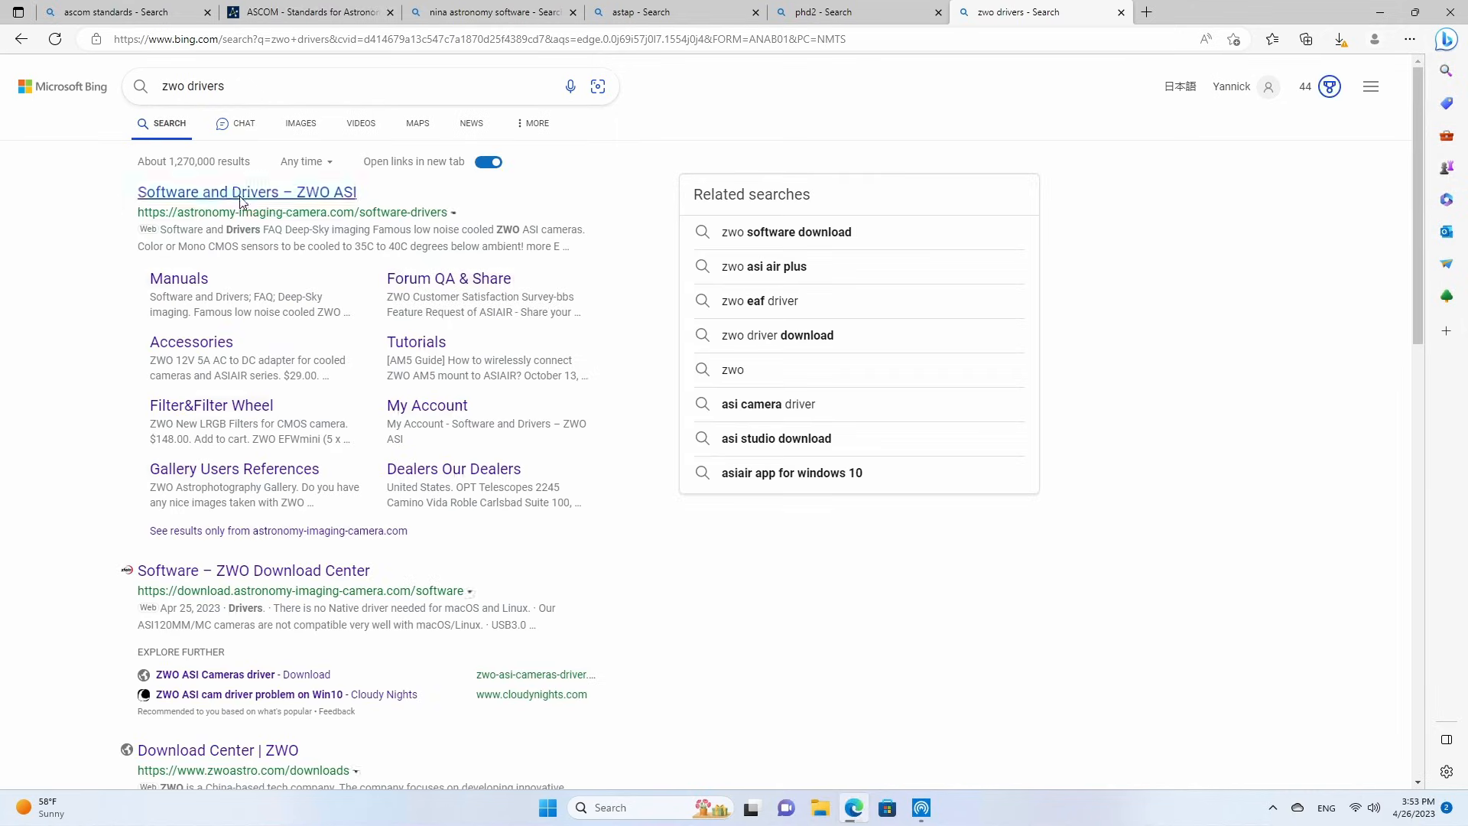
click(242, 198)
Download the Windows ASCOM Driver V6.5.16 from the ZWO Download Center.
scroll(999, 501, down, 4)
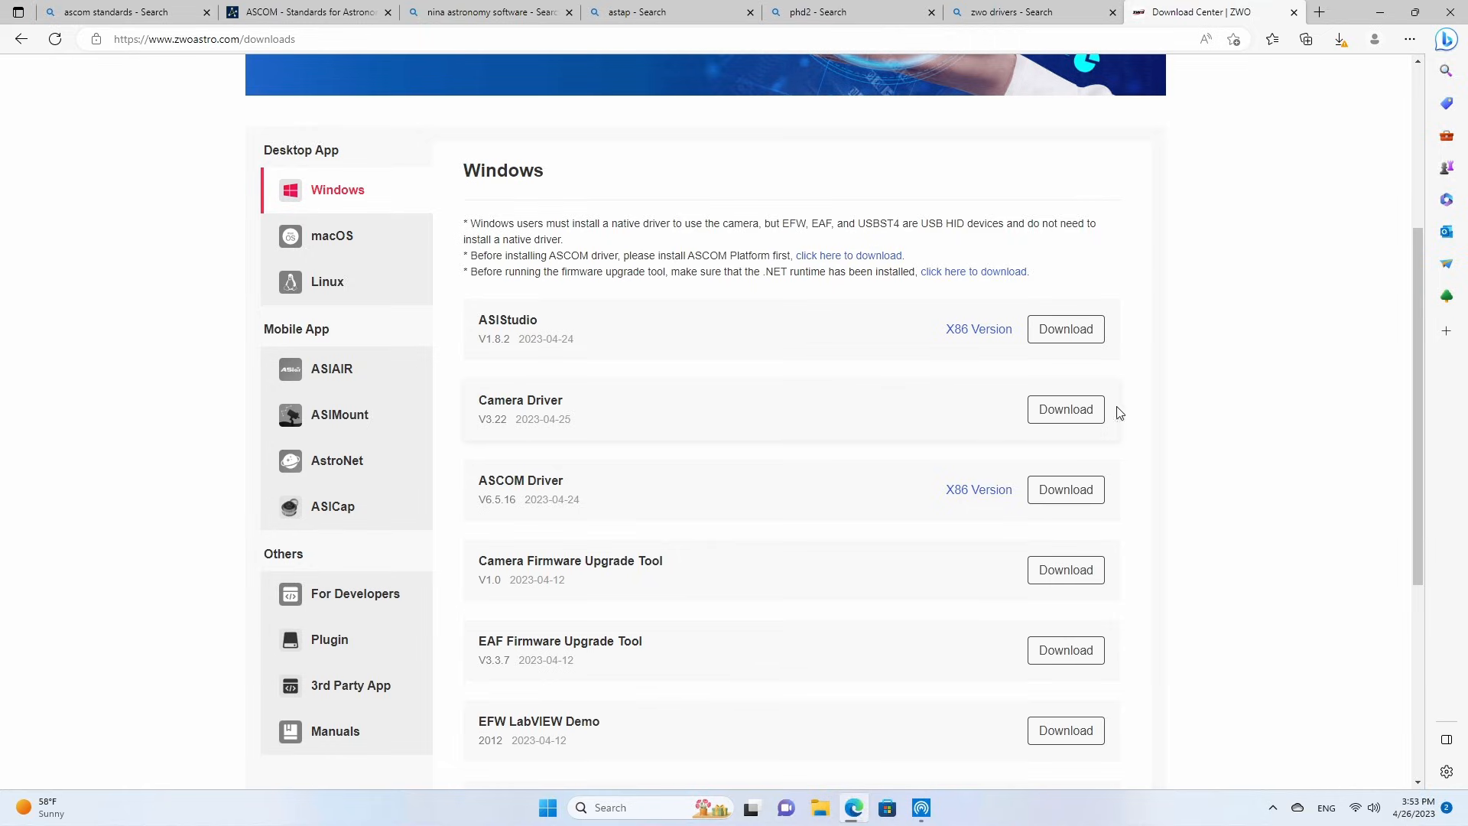
scroll(1239, 442, down, 3)
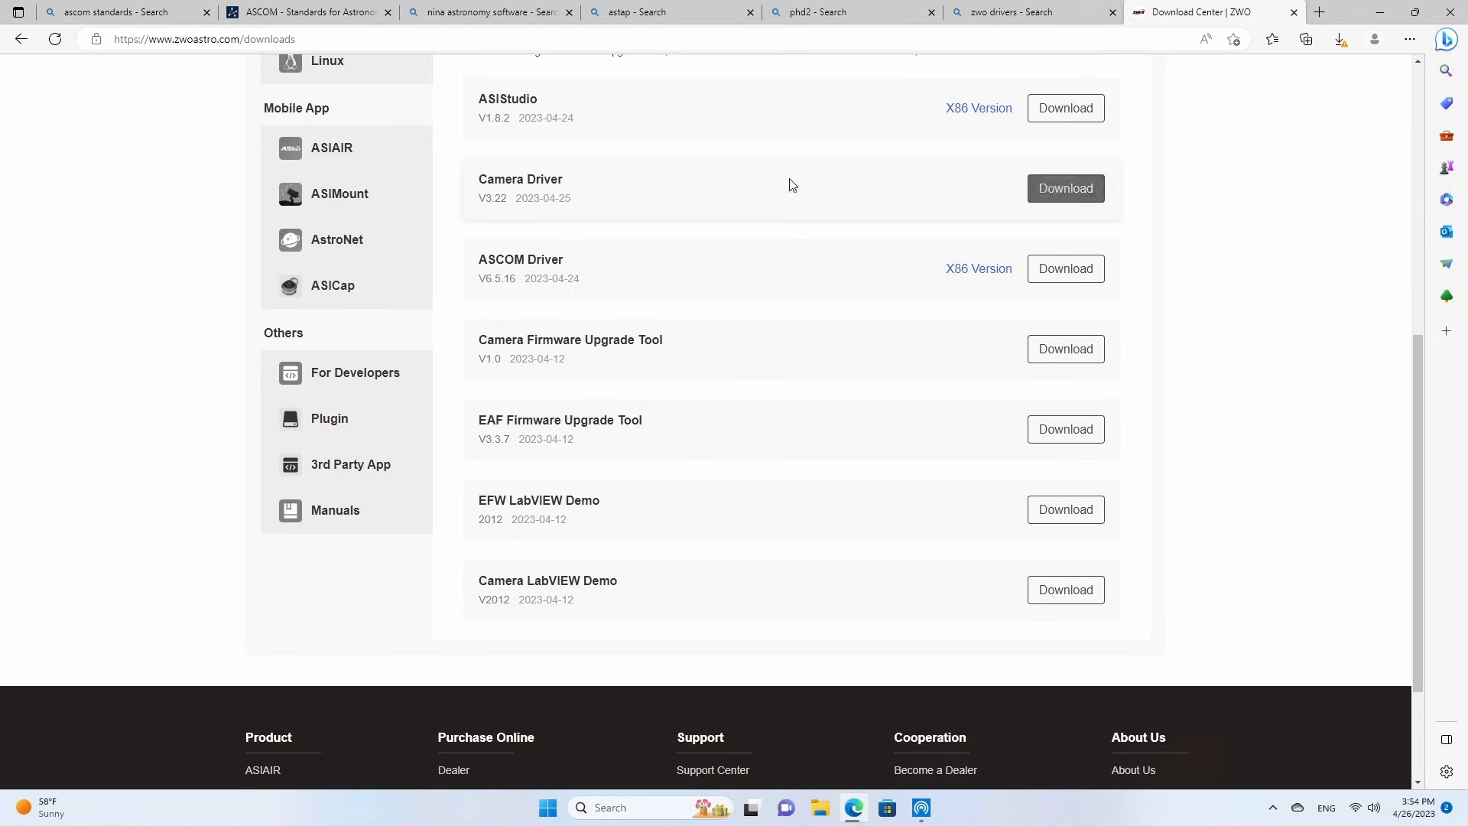
click(1068, 277)
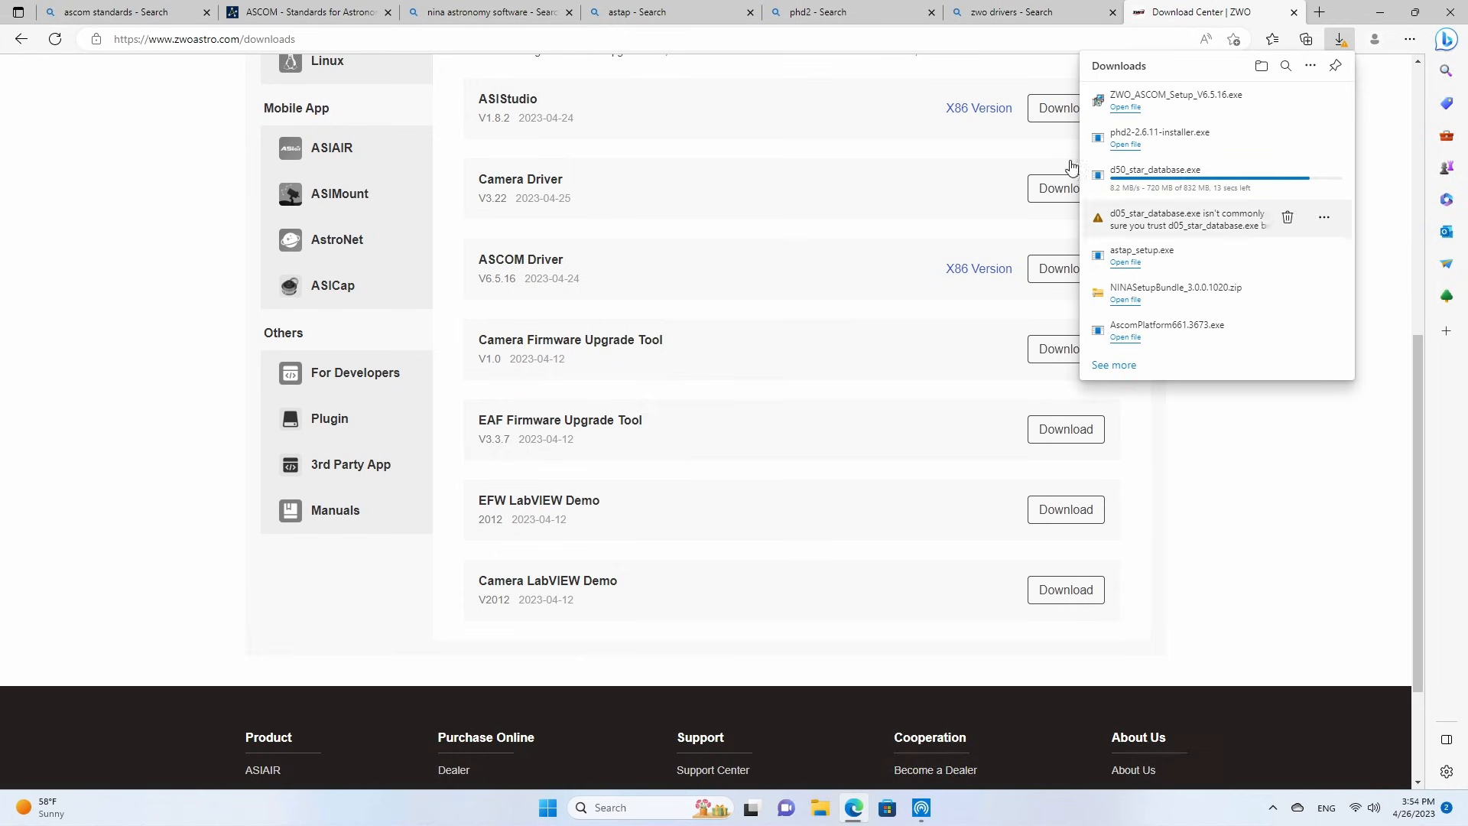
scroll(884, 295, up, 7)
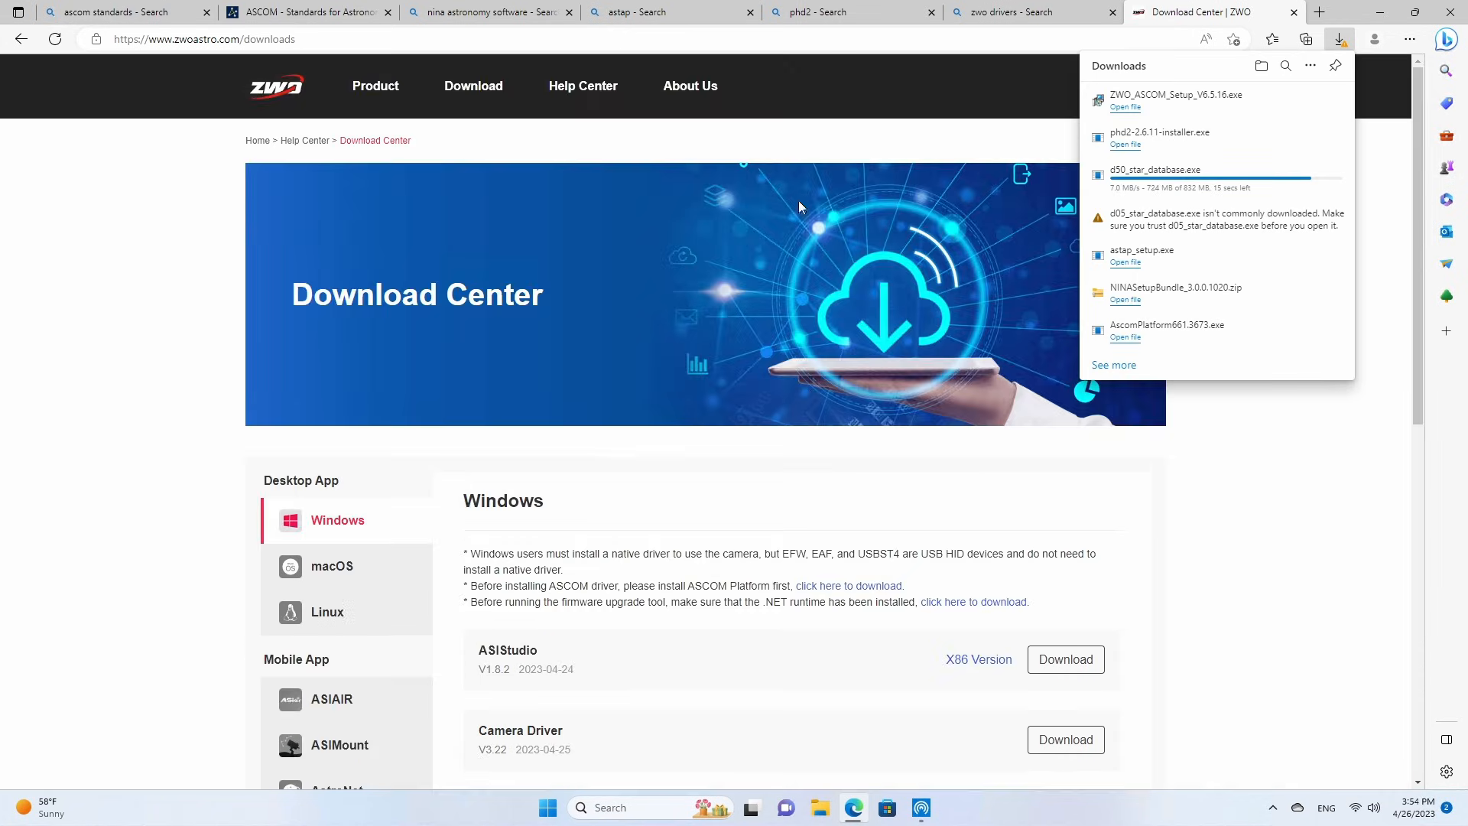
click(568, 38)
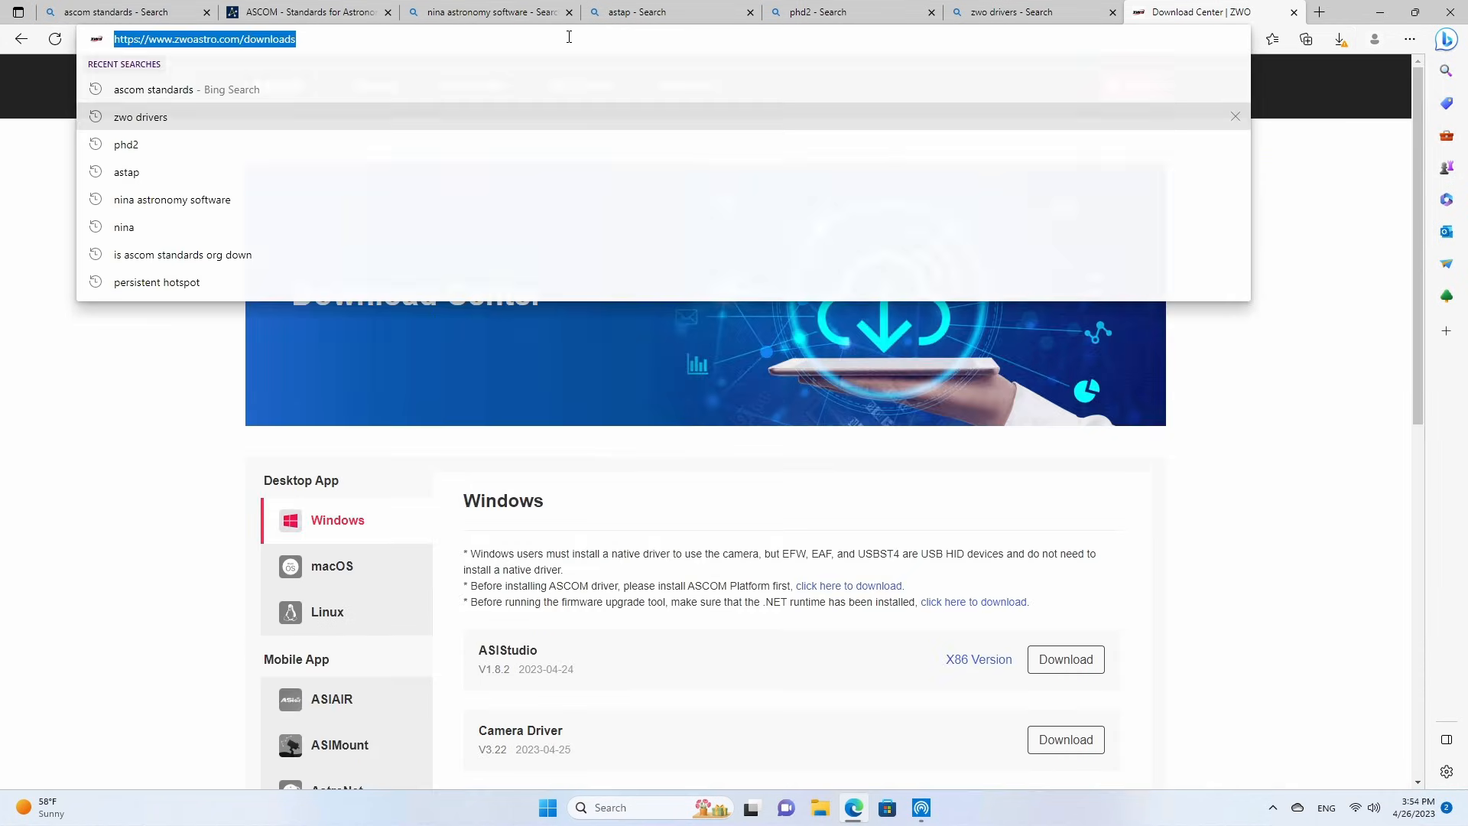
click(749, 694)
scroll(740, 574, down, 7)
drag(514, 260, 588, 264)
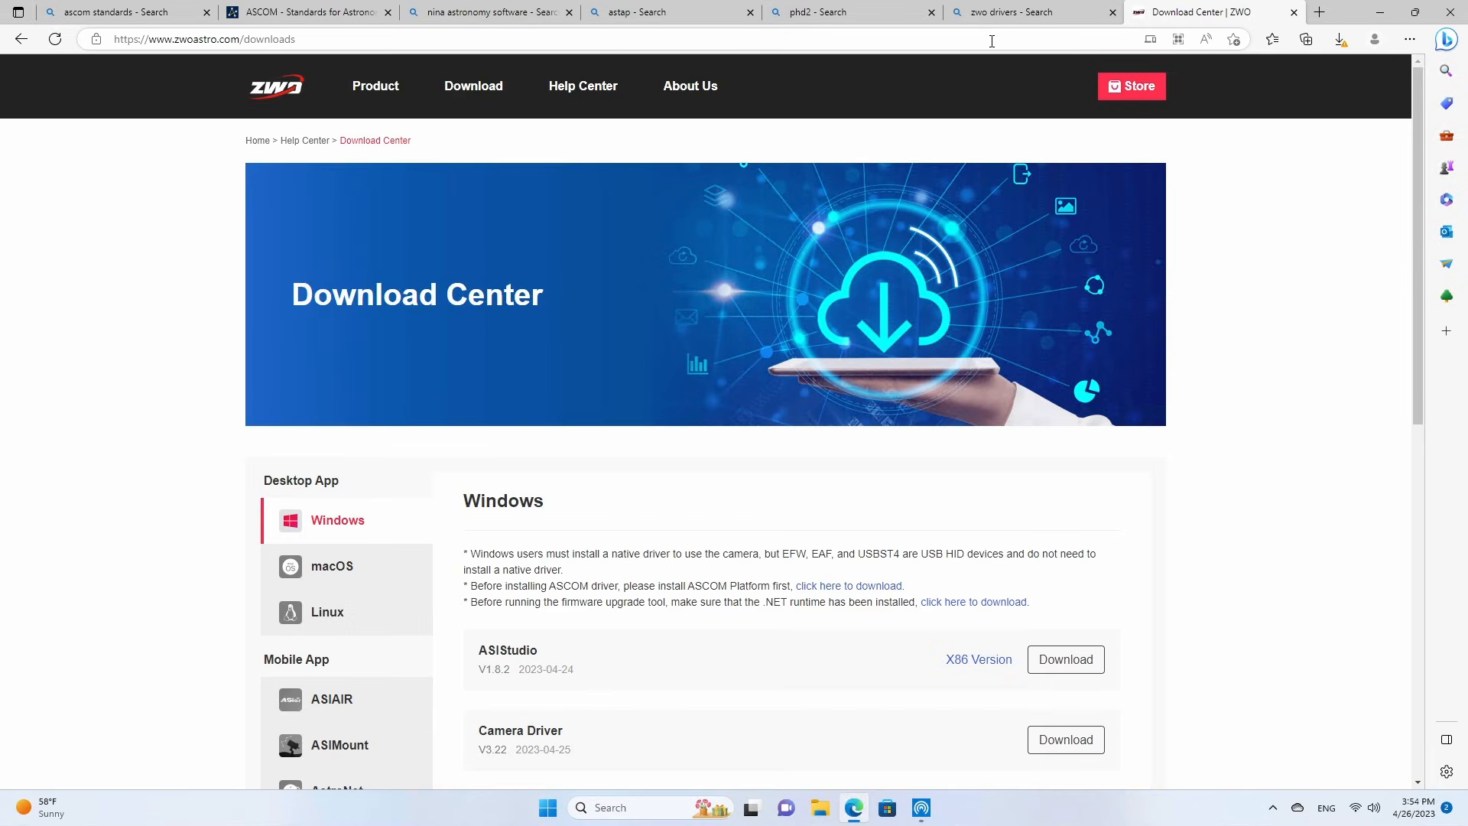
Search the web for ioptron cem60 drivers and open iOptron's Computer Control and iOptron Commander Driver page.
click(992, 41)
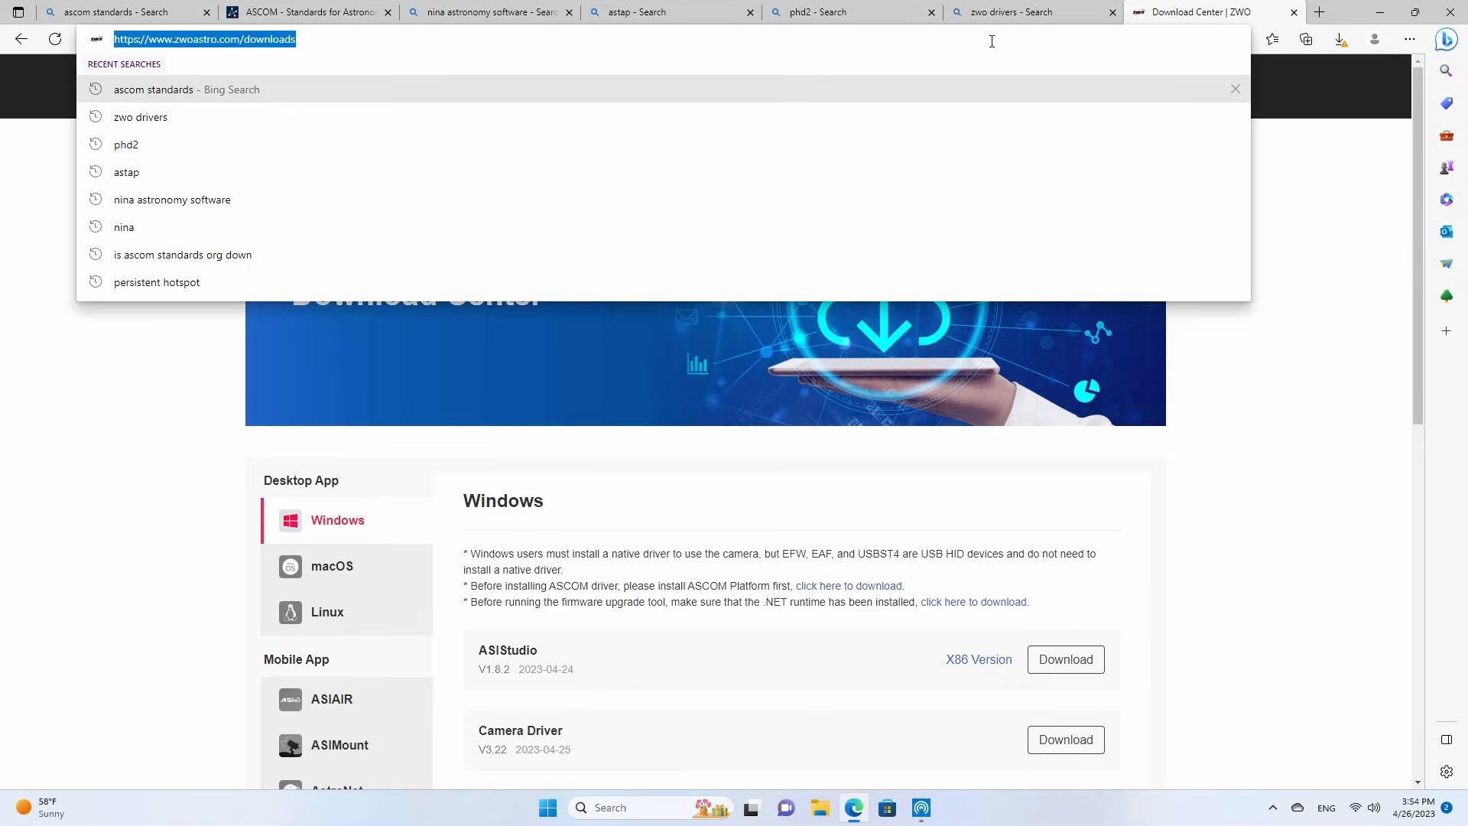
text(ioptron )
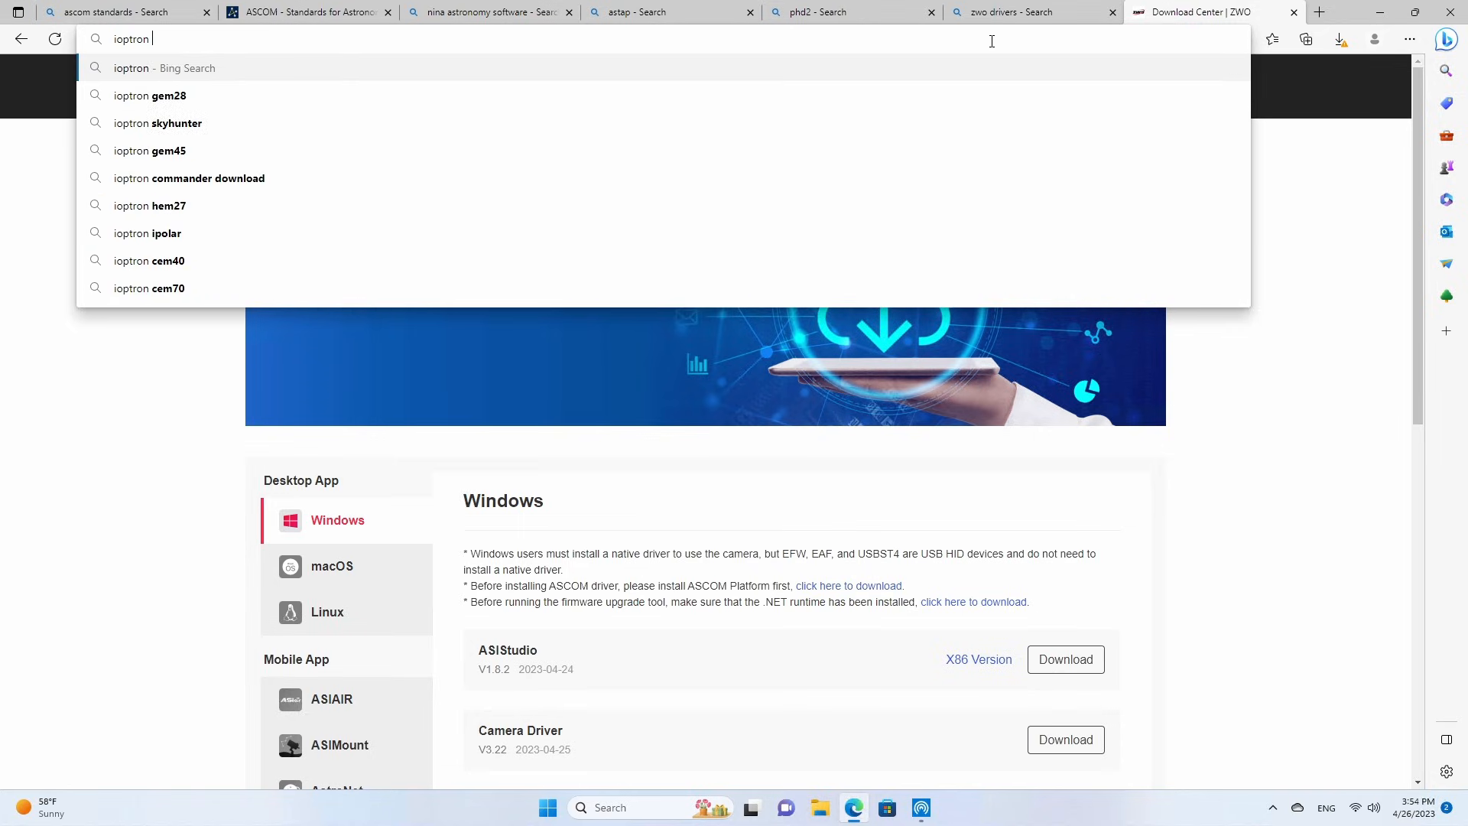
text(cem60)
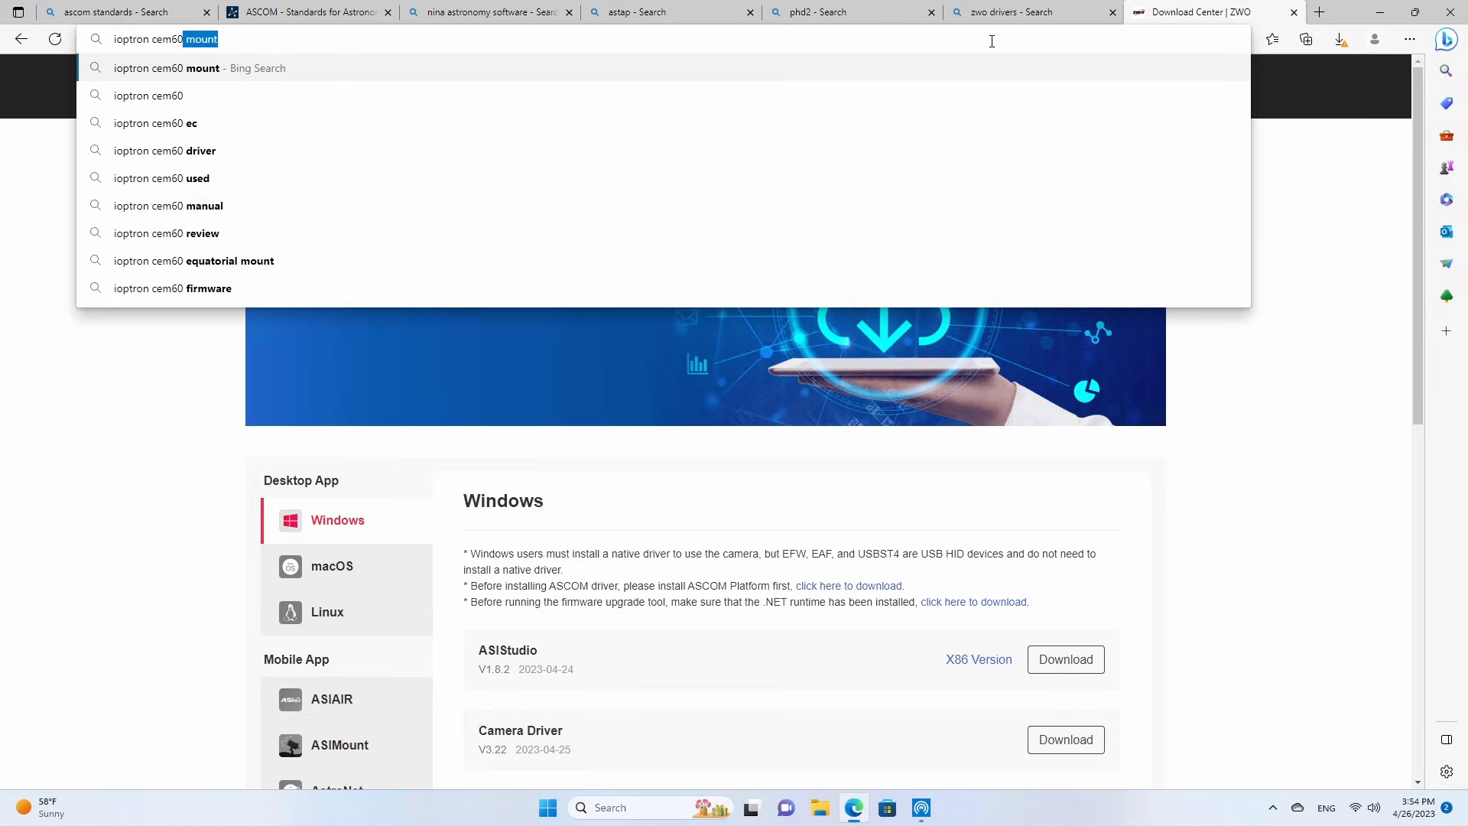
text( drivers)
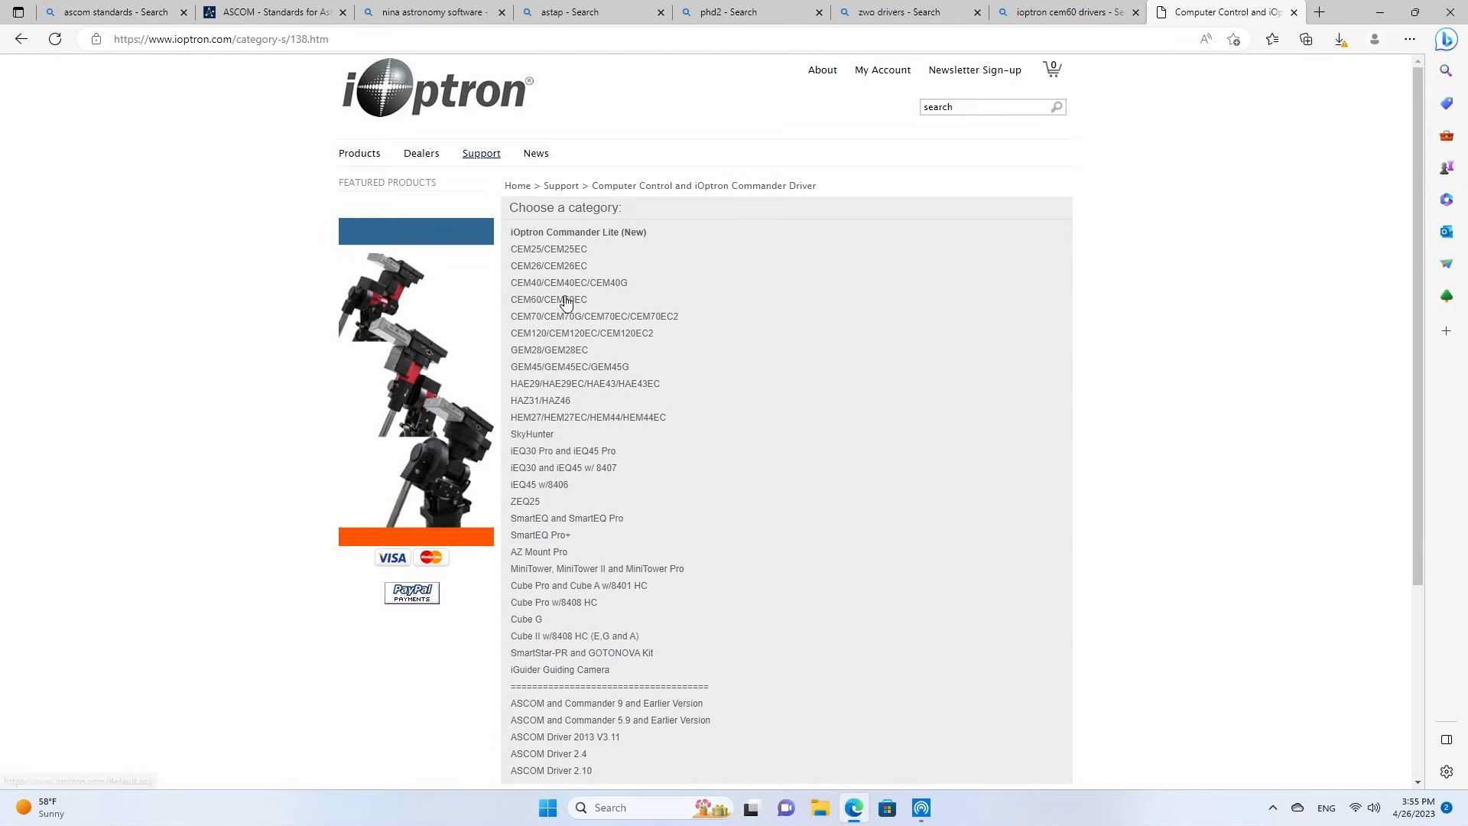
Open the CEM60/CEM60EC driver page and download the Commander and ASCOM Driver Installer V5.9.0.2.
click(520, 307)
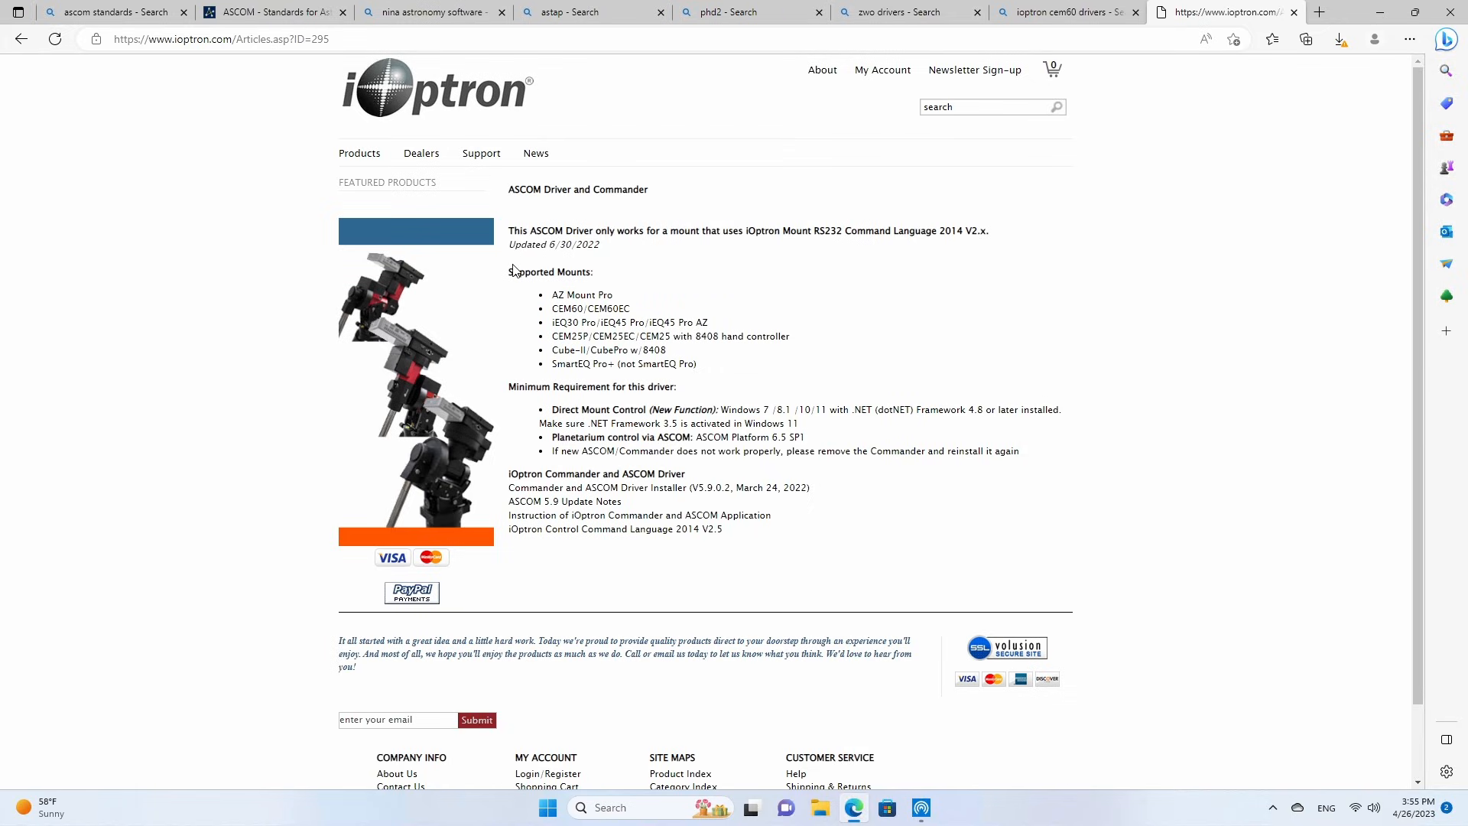
scroll(984, 308, down, 2)
scroll(845, 405, up, 2)
click(557, 490)
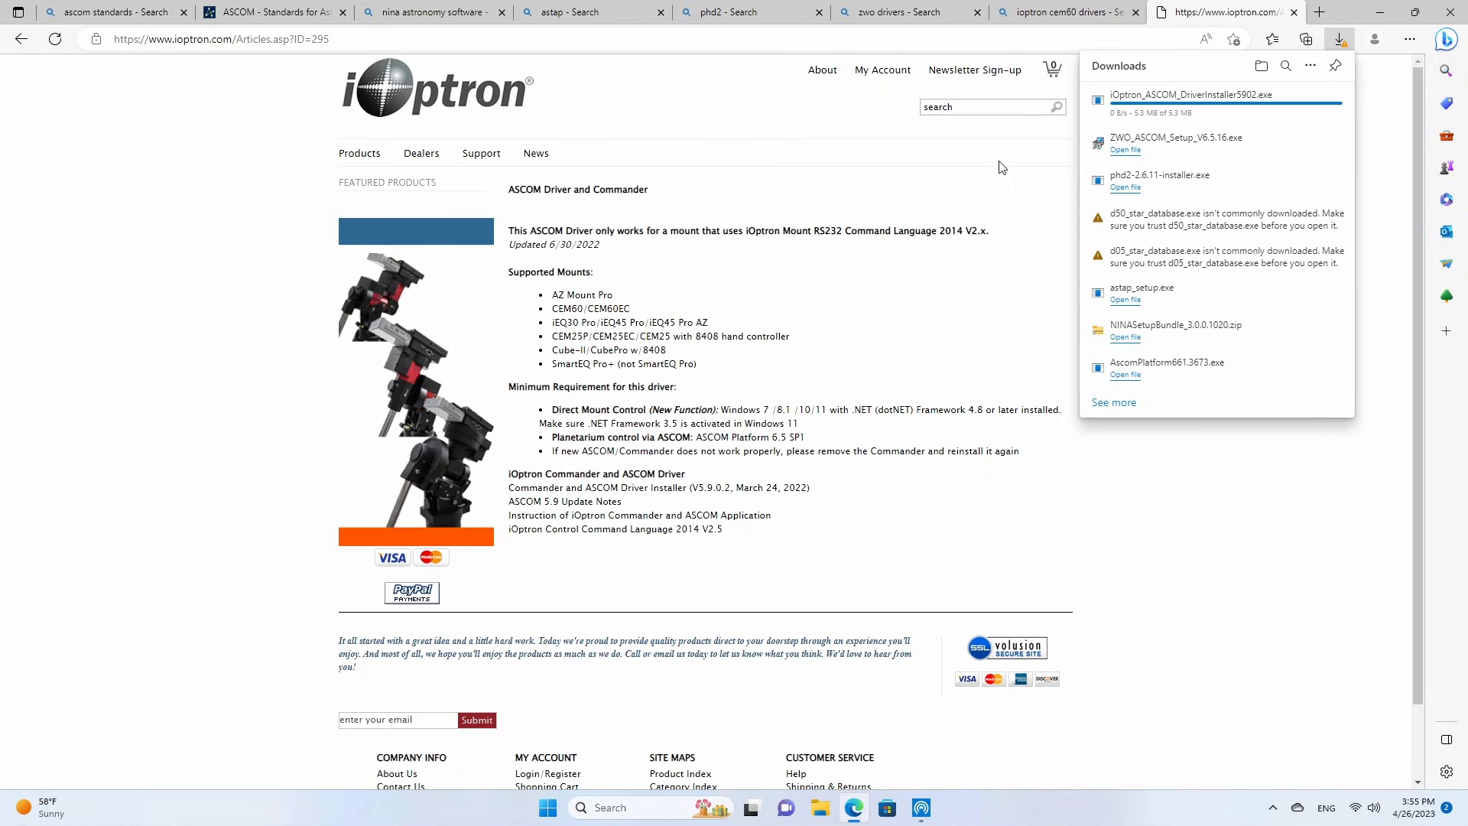
Search the web for celestron focuser.
click(873, 42)
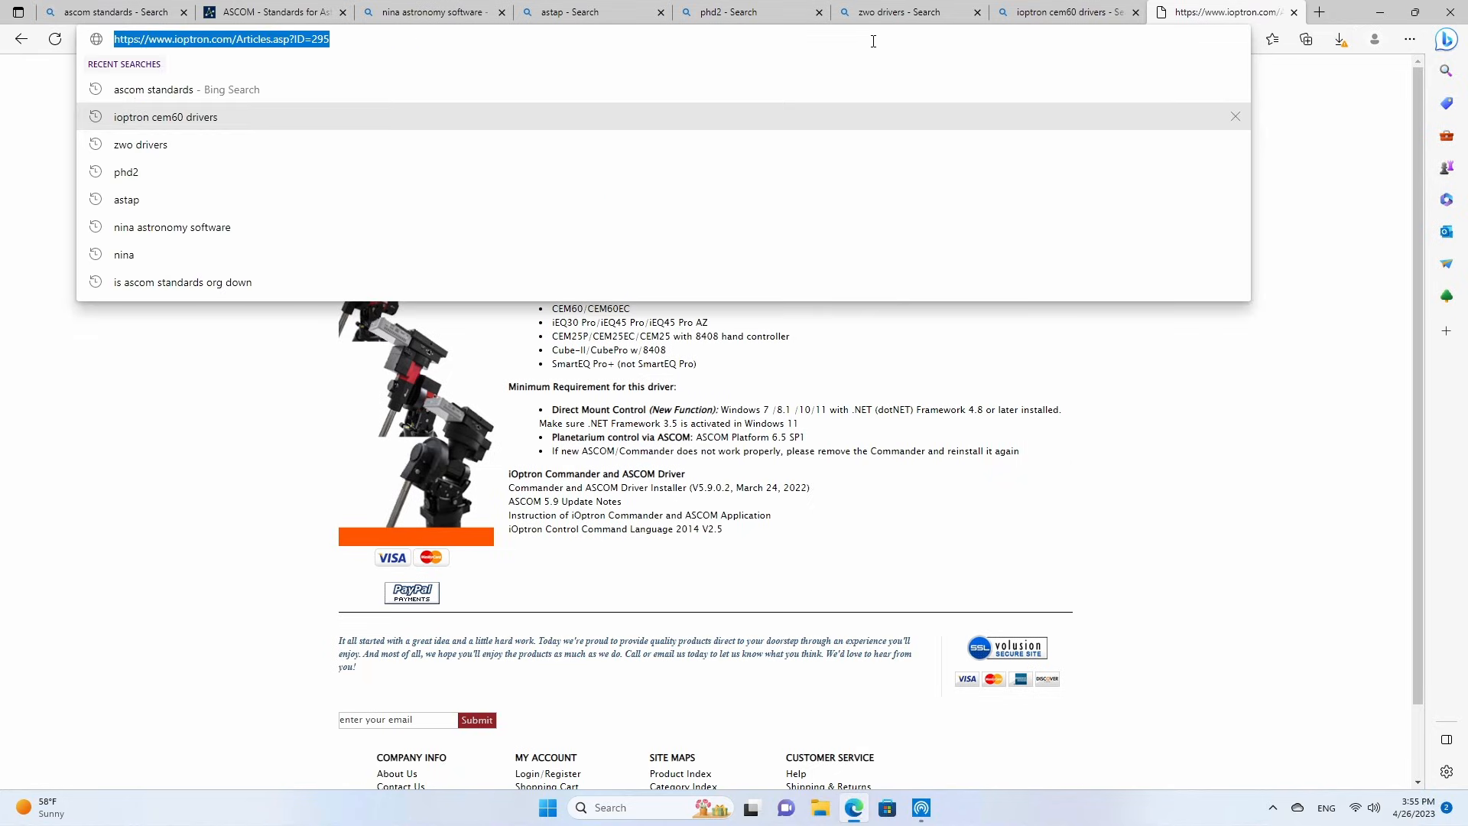
text(celestron fo)
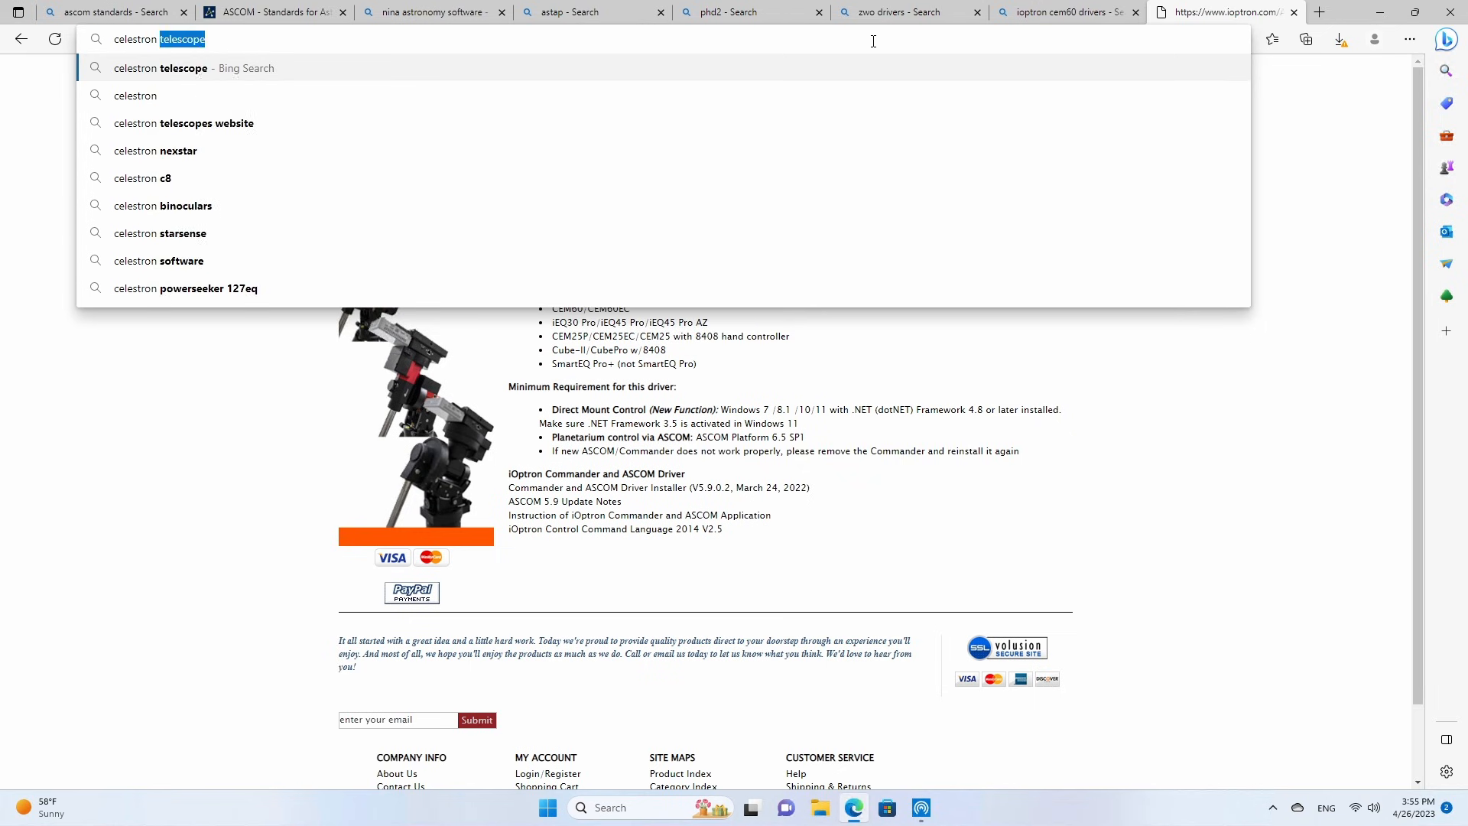
text(cuser)
key(Return)
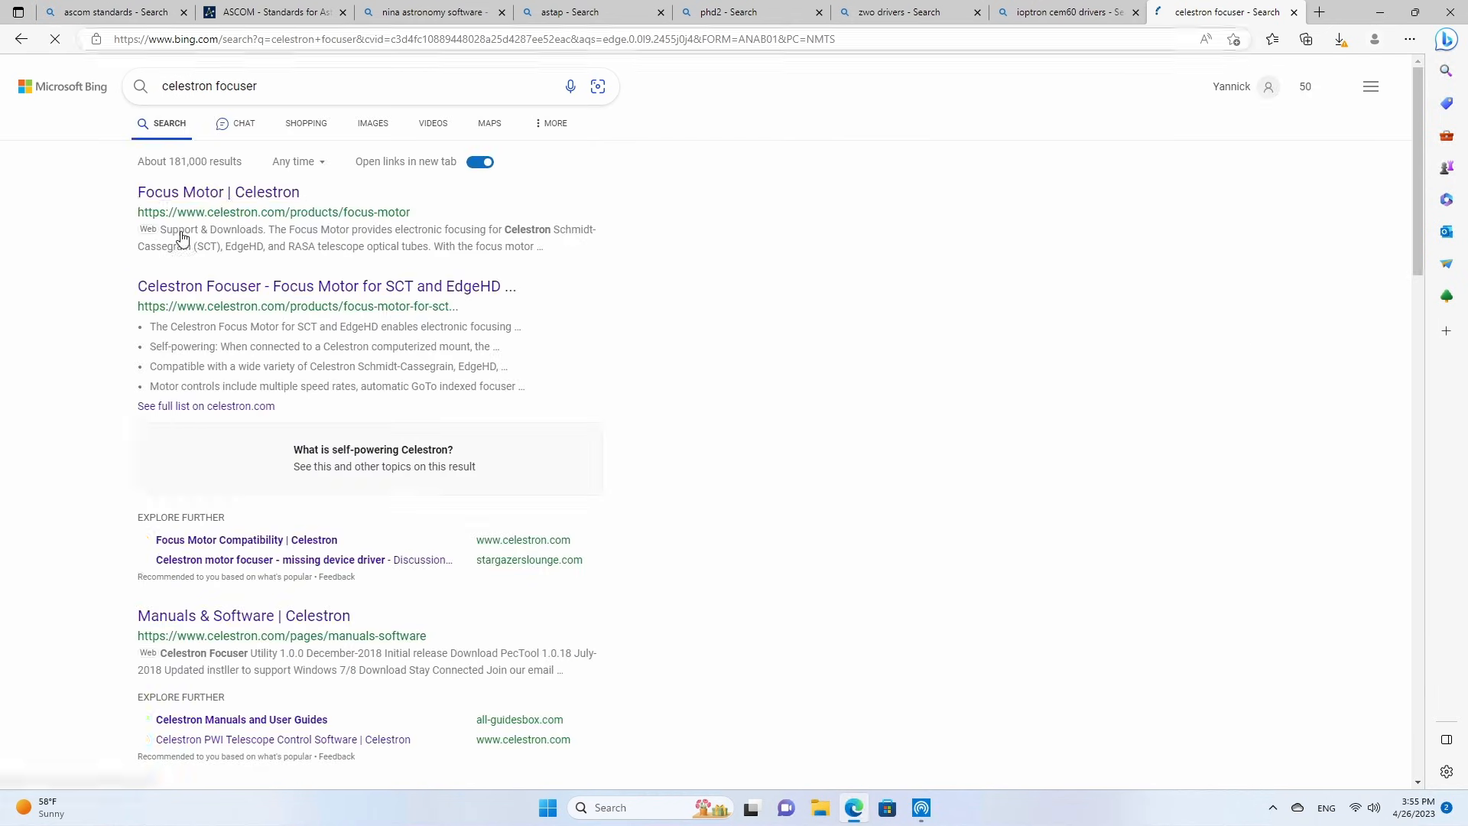
Refine the search to celestron focuser driver and open Celestron's Drivers and Software page and Manuals & Software page.
click(305, 85)
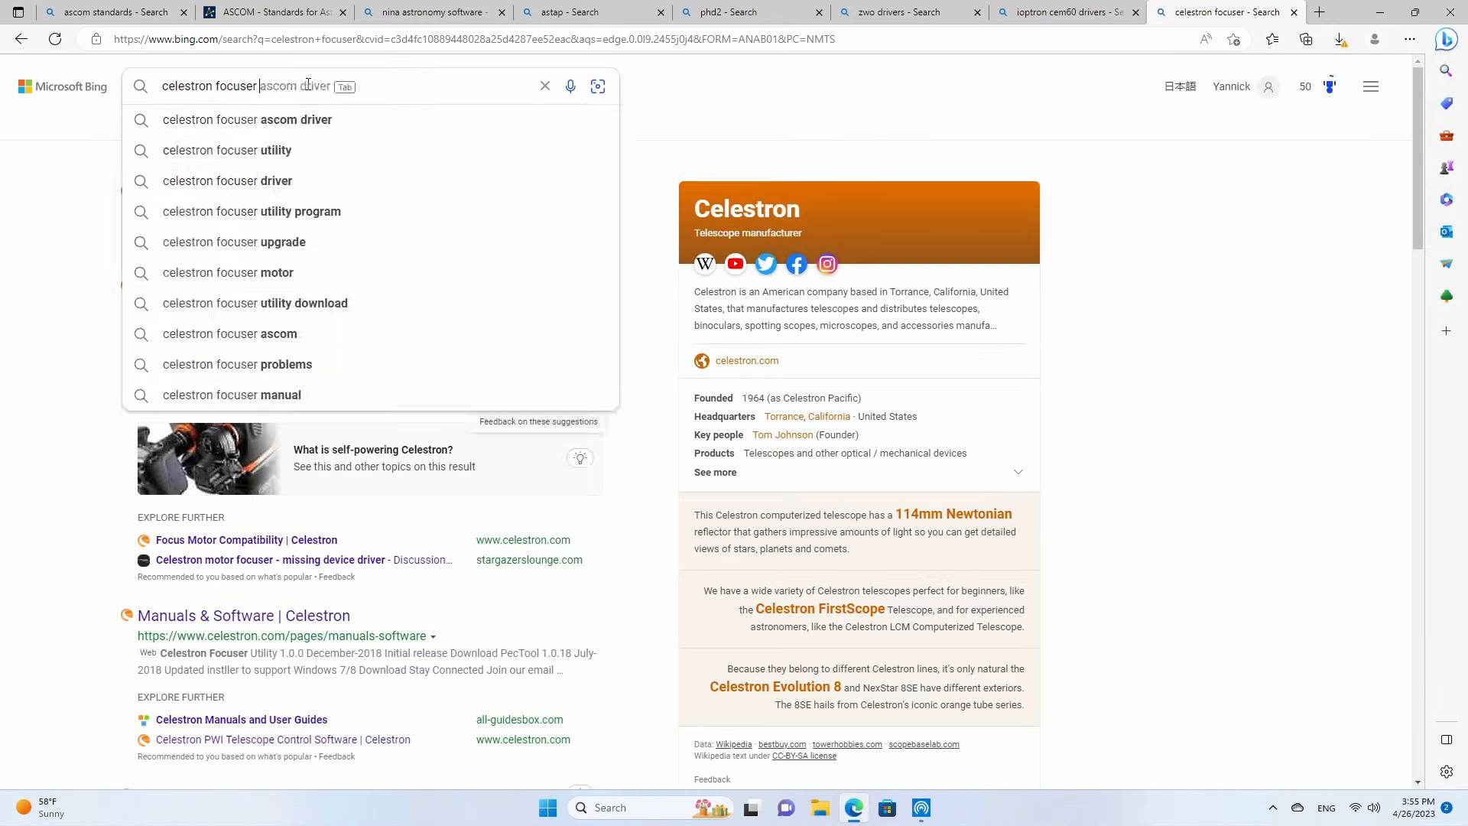
text(driver)
key(Return)
click(224, 197)
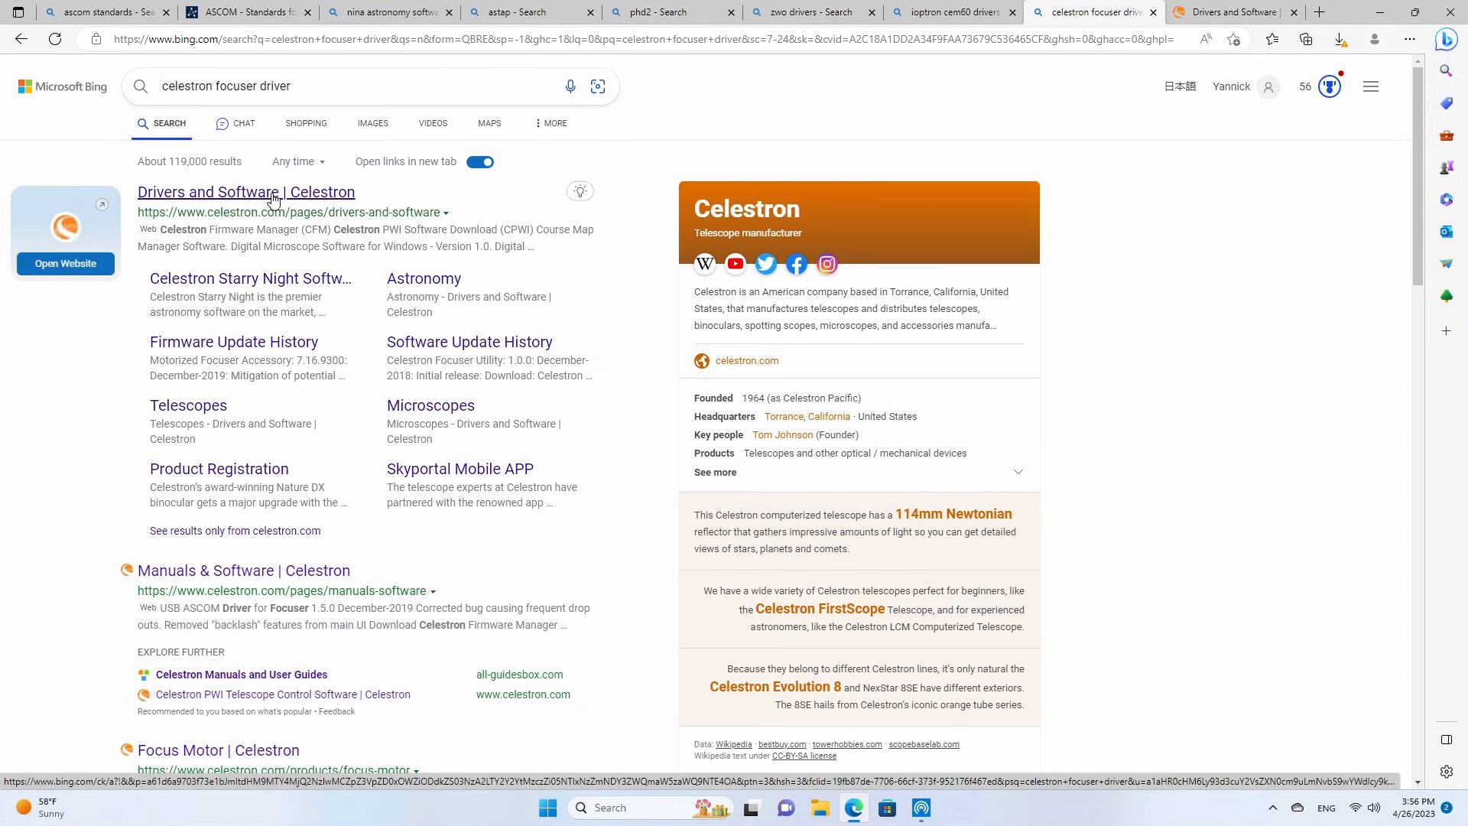
click(180, 574)
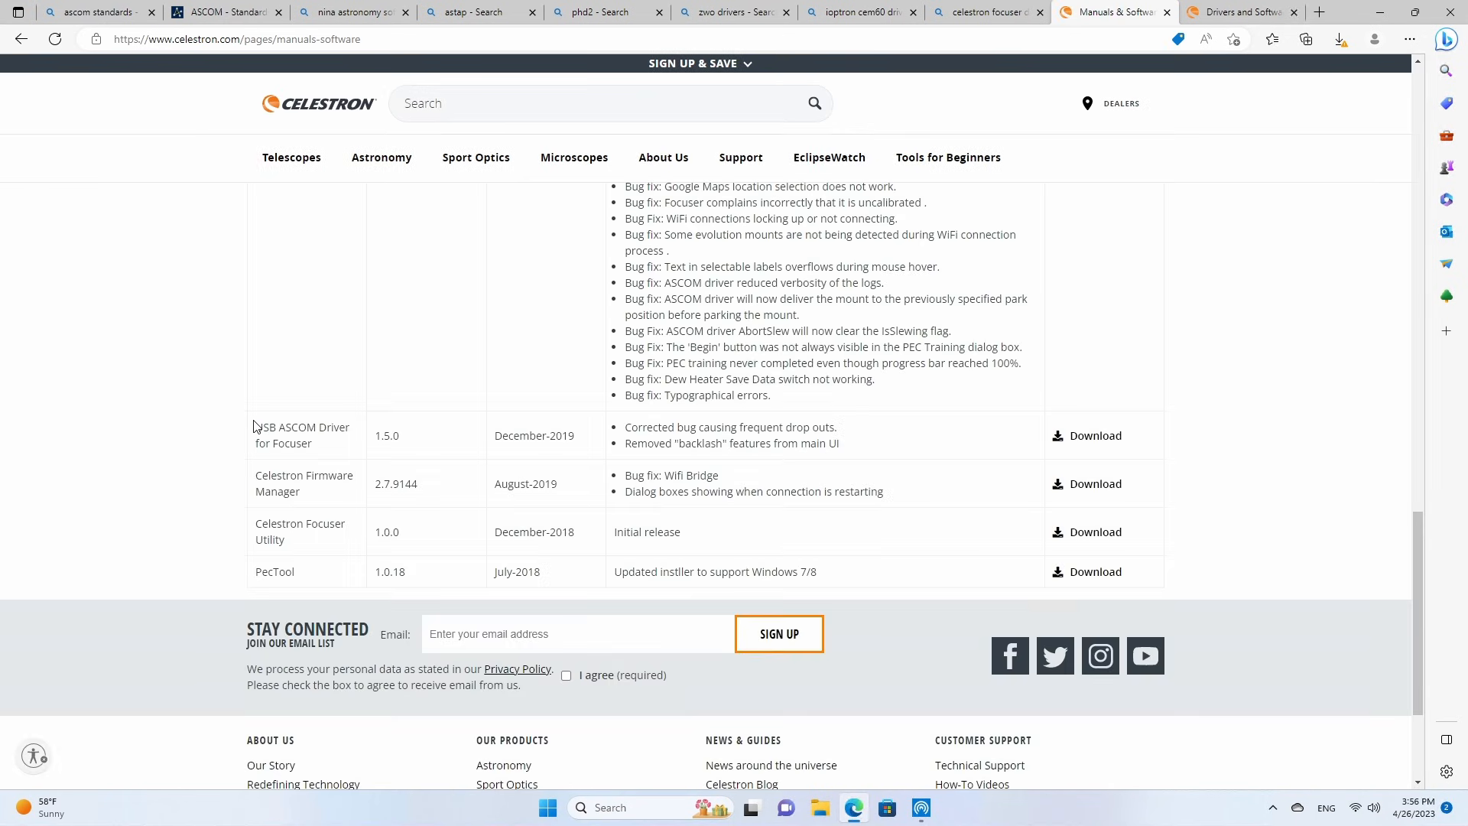
Download the USB ASCOM Driver for Focuser 1.5.0 and the Celestron Focuser Utility 1.0.0 from the Manuals & Software page.
drag(254, 425, 345, 453)
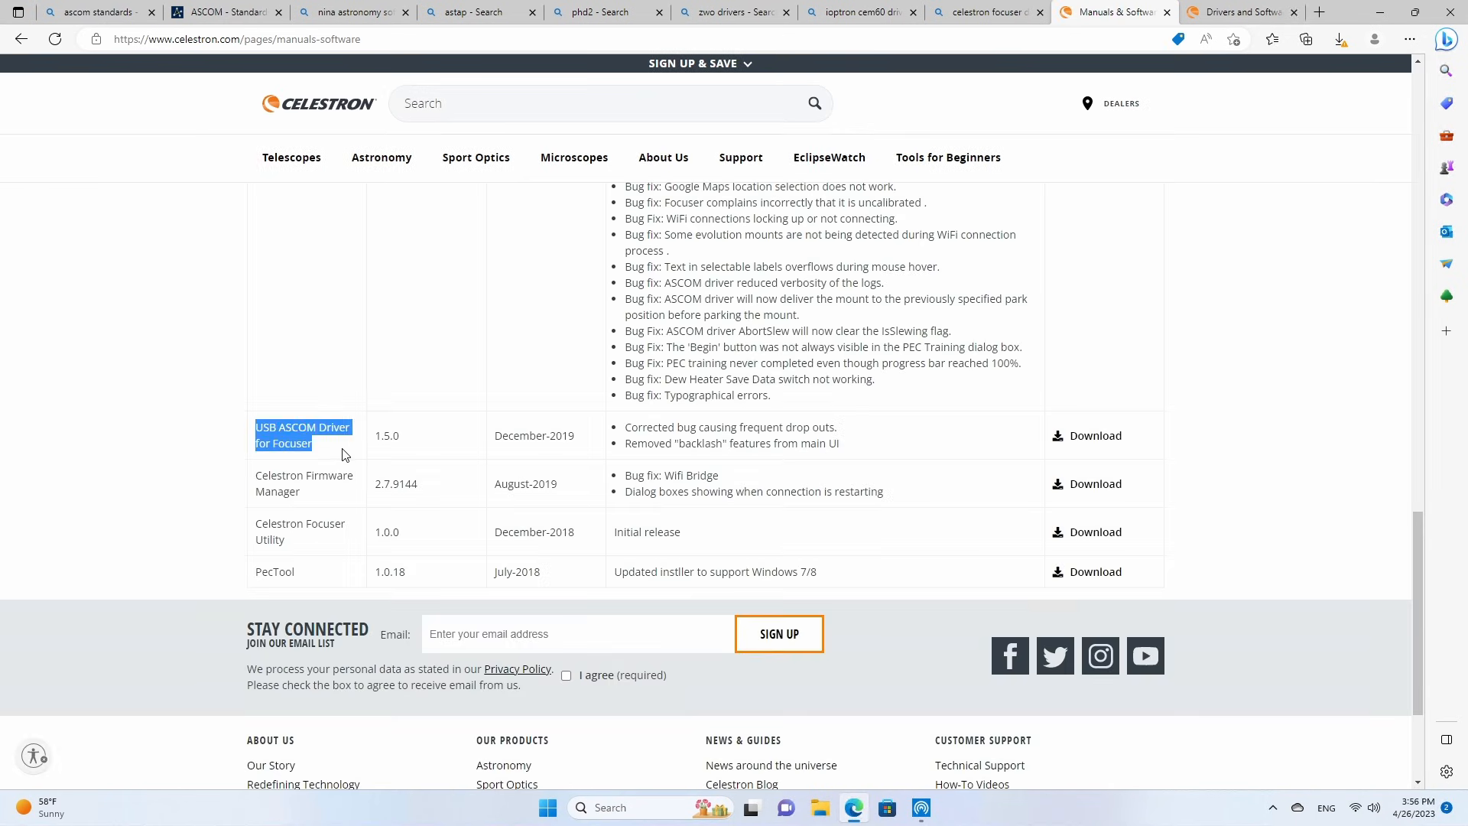
click(1092, 442)
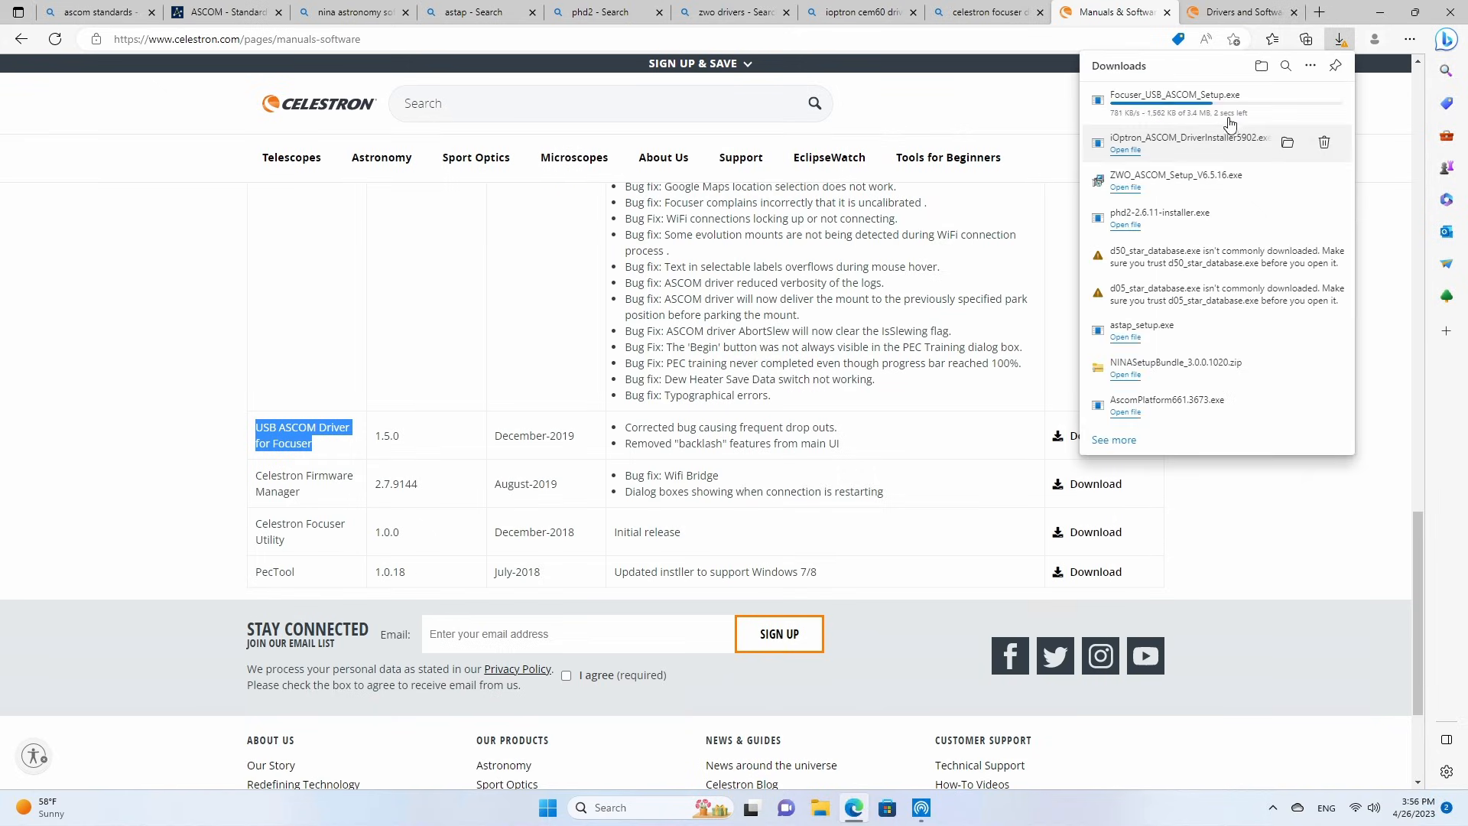
triple_click(291, 544)
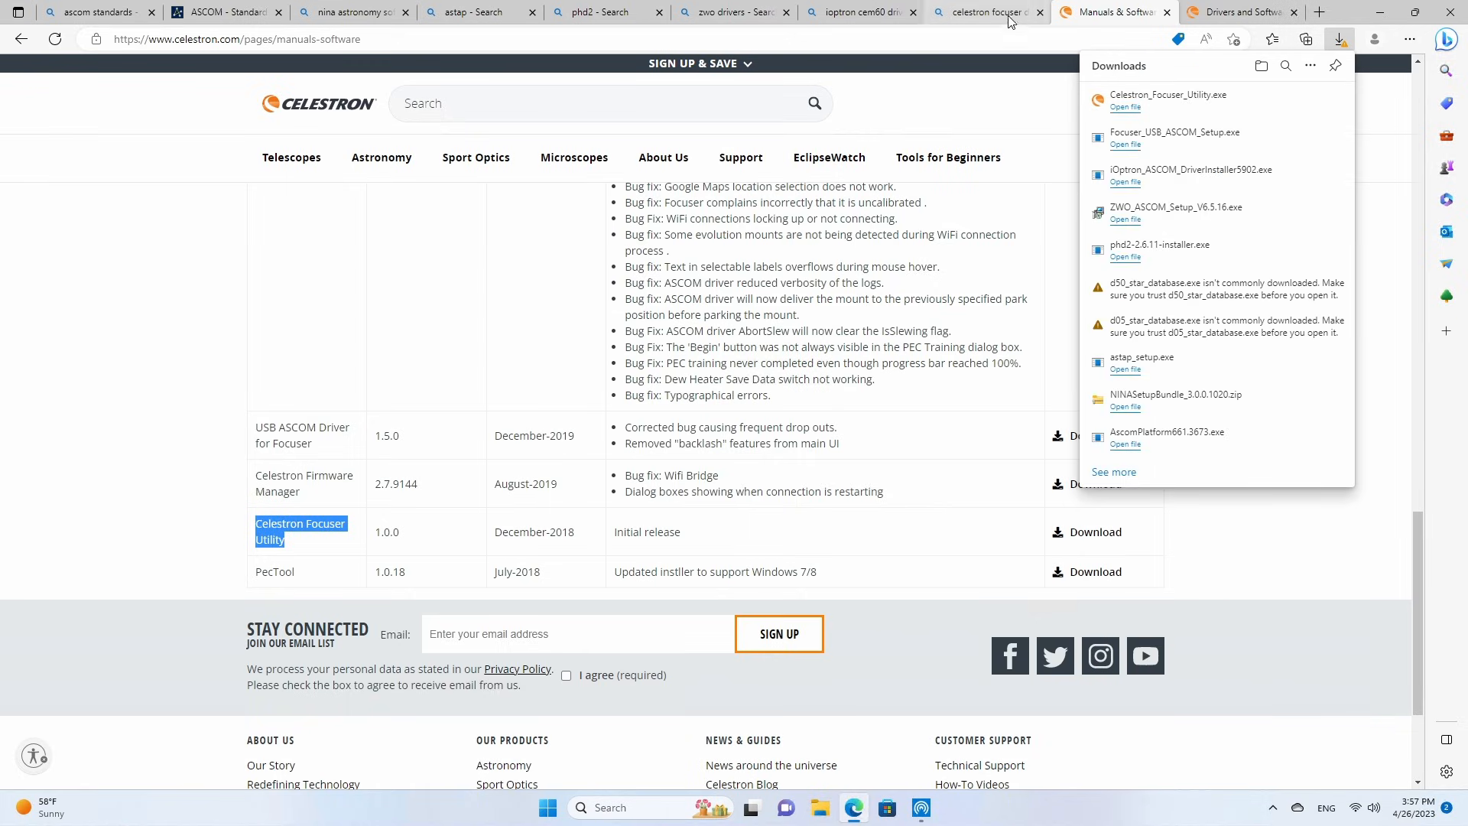
Search the web for qhy camera drivers and download QHYCCD's All-In-One Pack for Windows, stable version 20220817.
click(999, 38)
text(qhy gui)
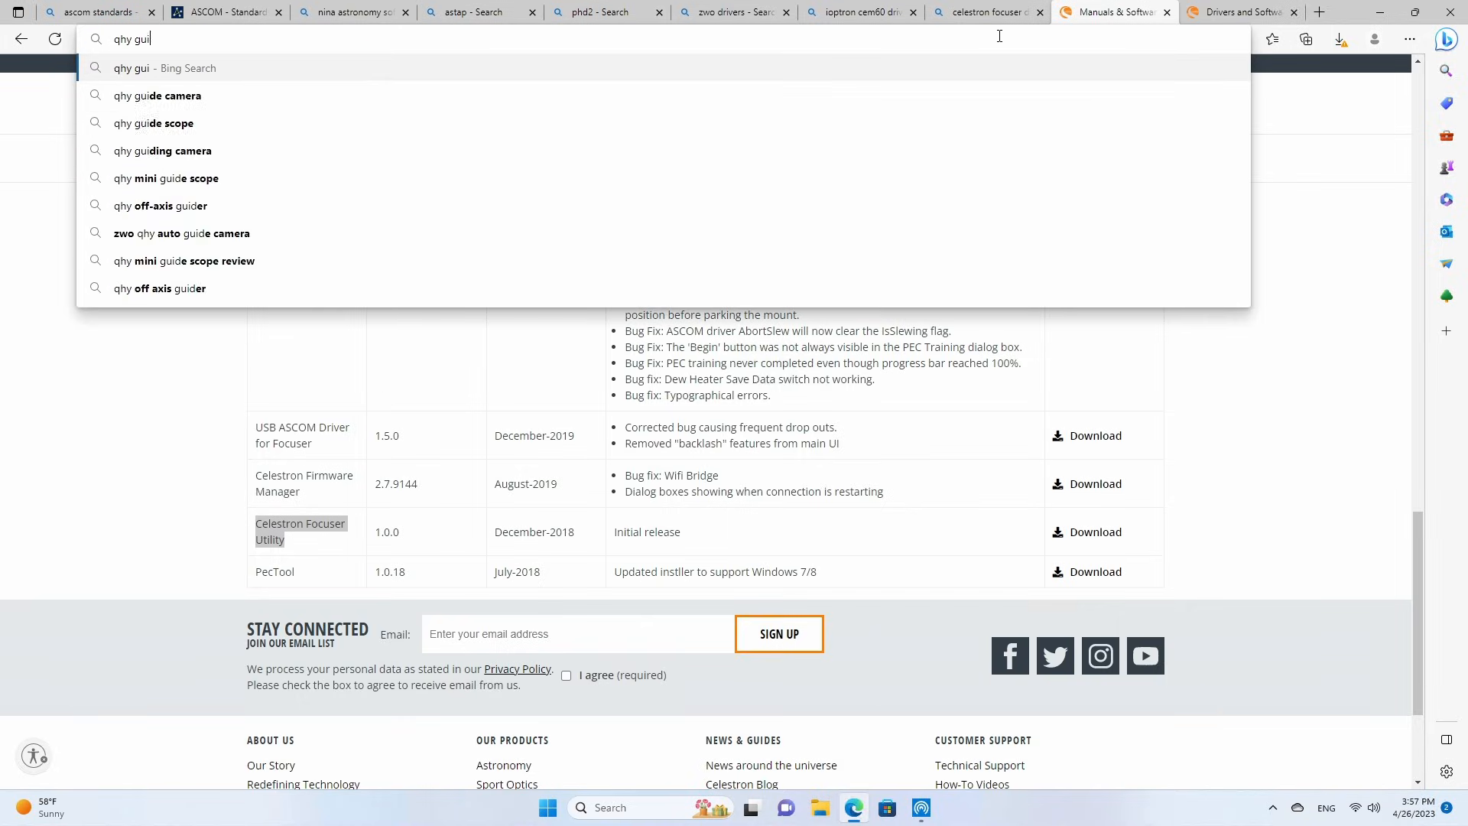
key(BackSpace)
key(BackSpace)
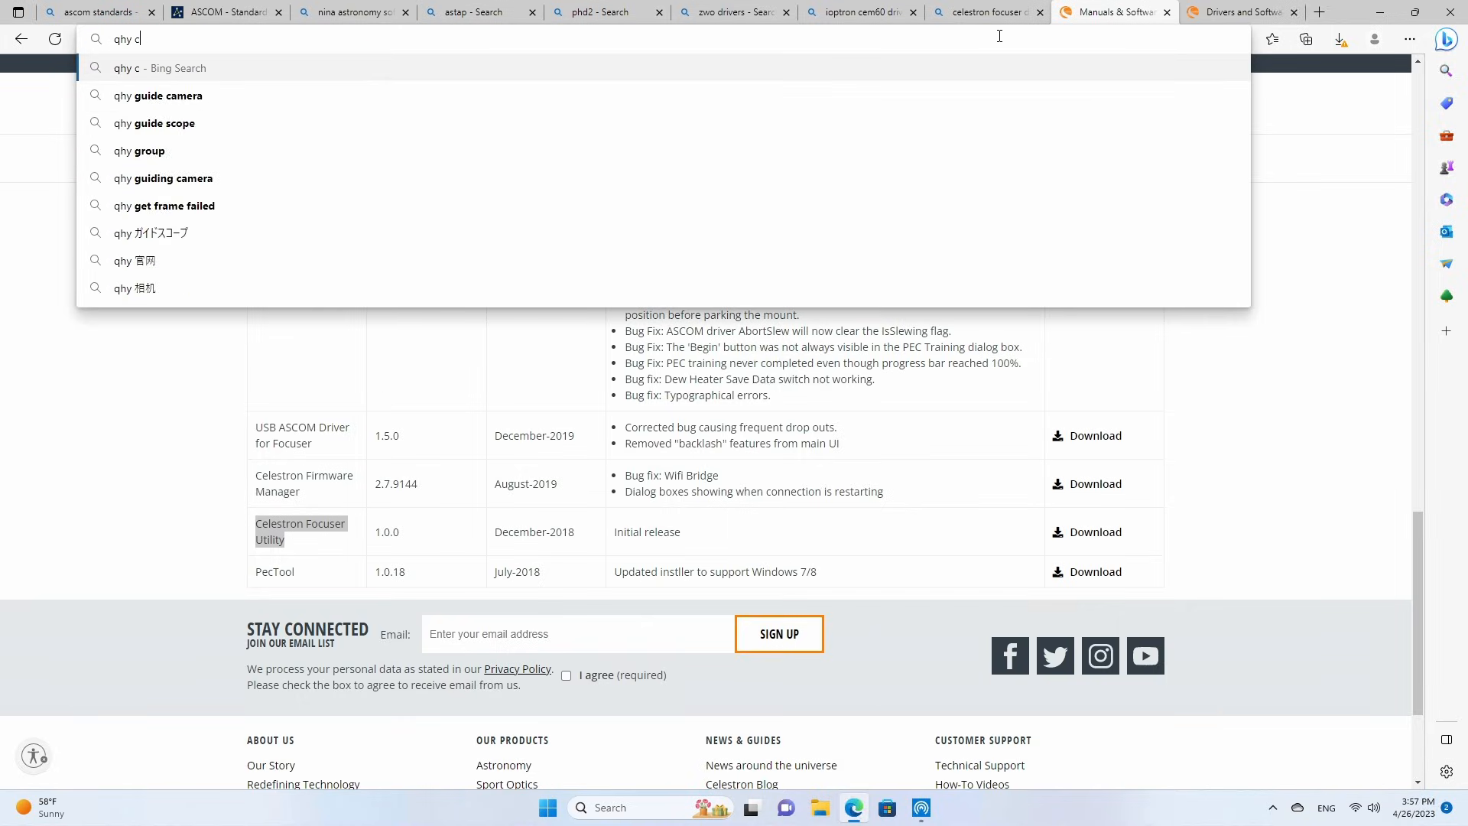
text(camera drivers)
key(Return)
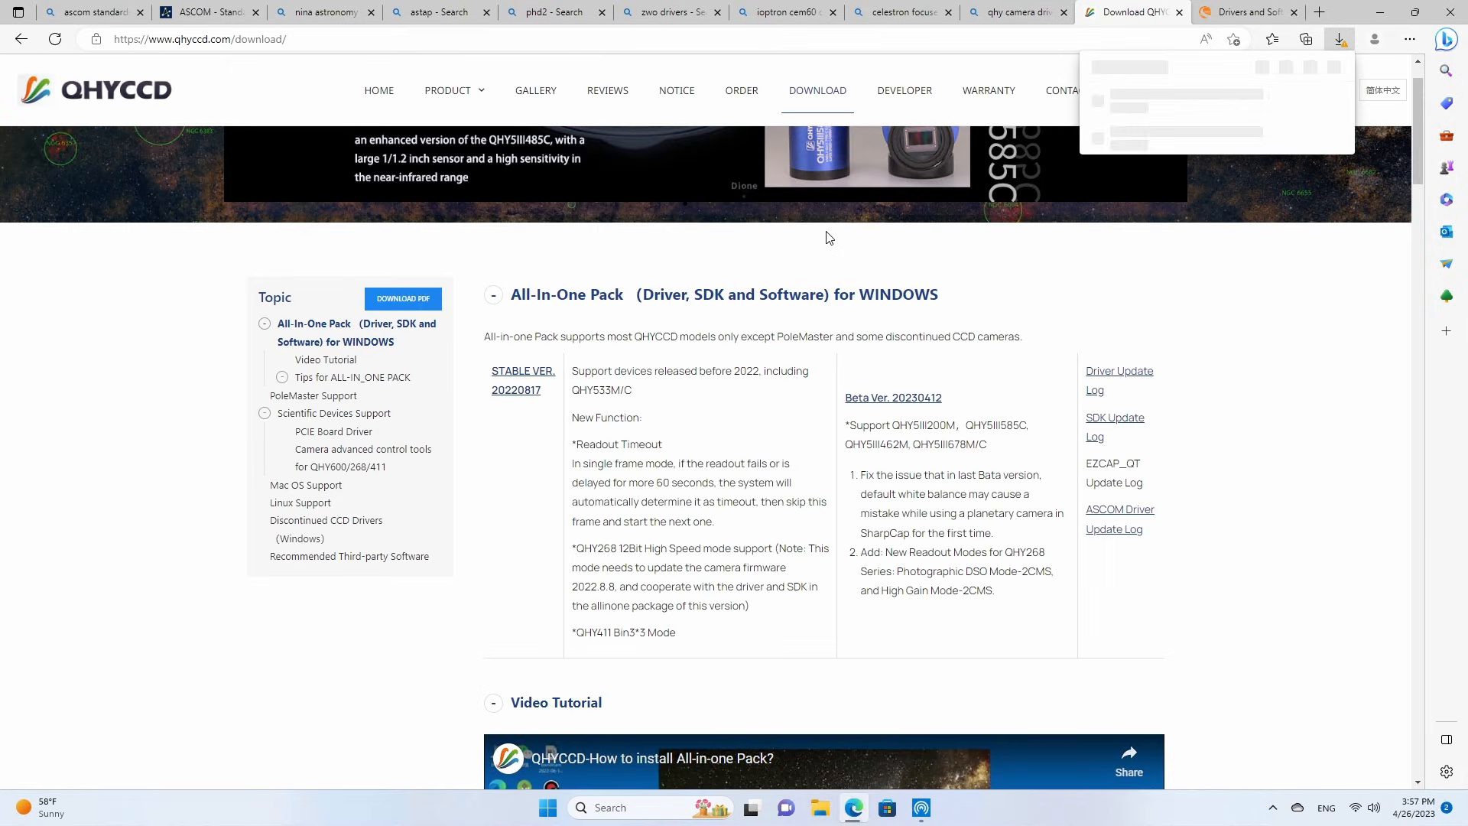
Search the web for touptek ascom drivers and download ASCOMToupTekSetup from ToupTek's ASCOM Driver for Astronomy Camera page.
click(799, 38)
text(to)
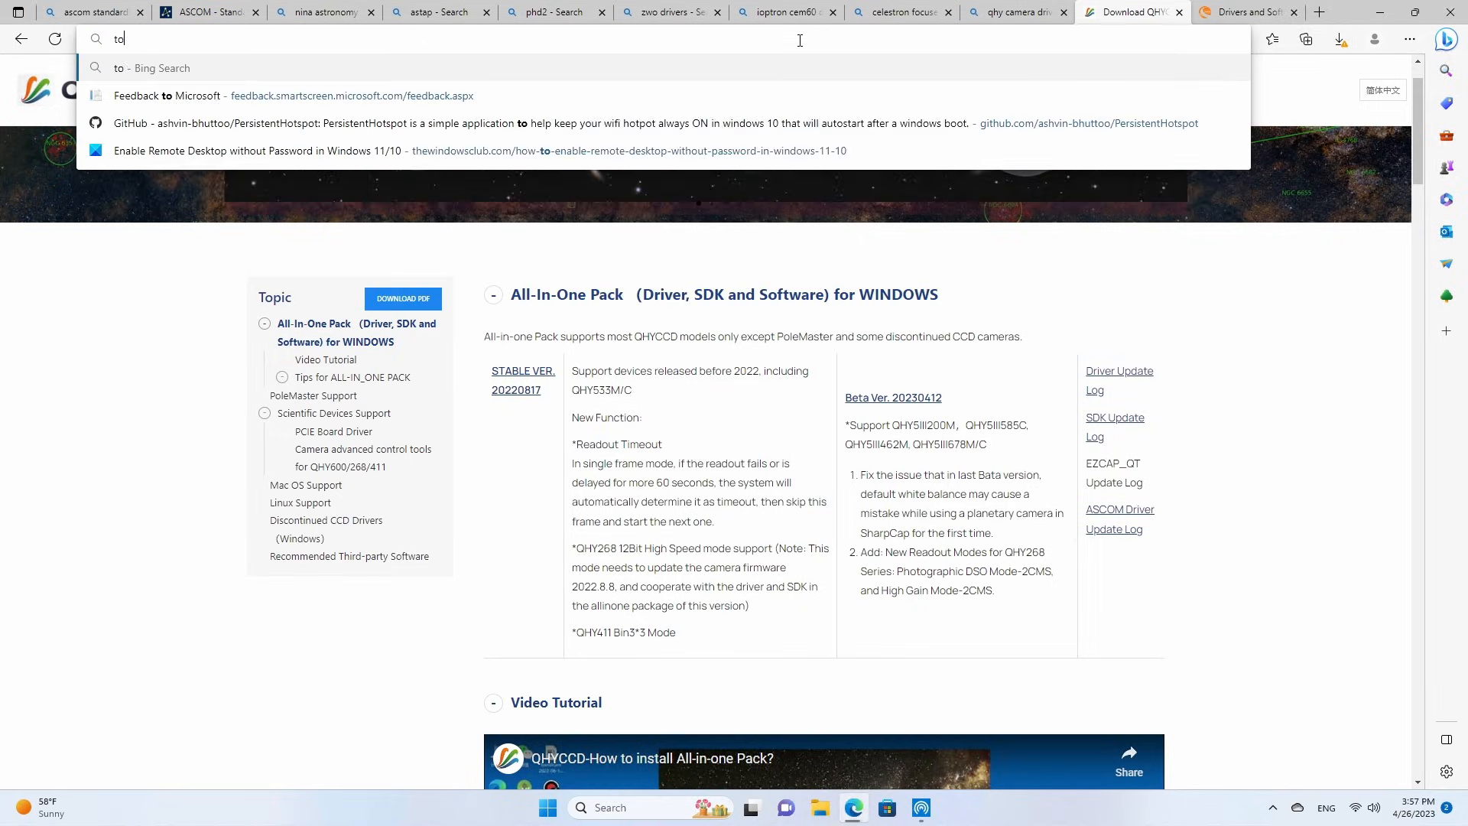
text(uptek )
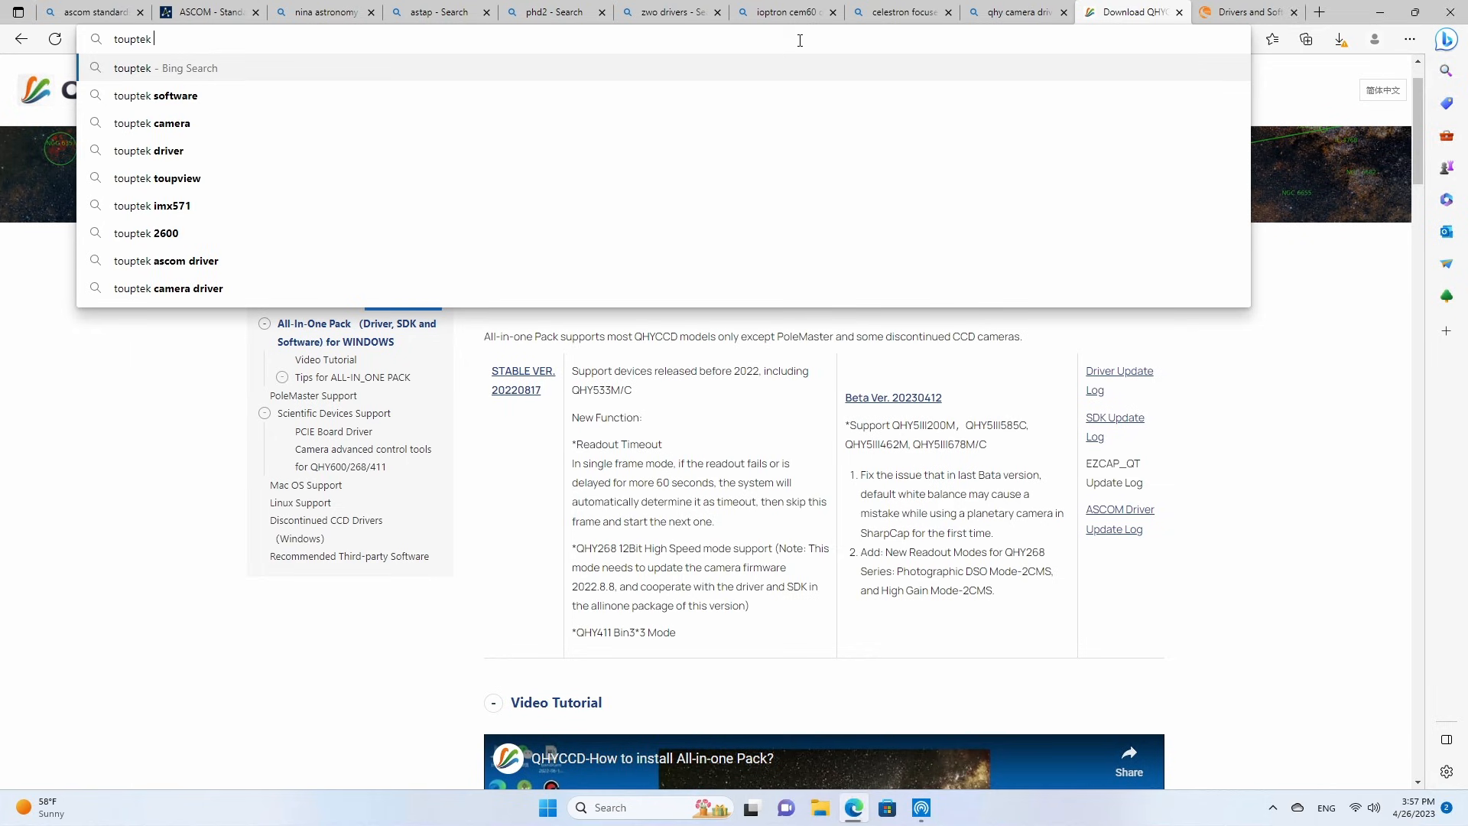
text(ascom drivers)
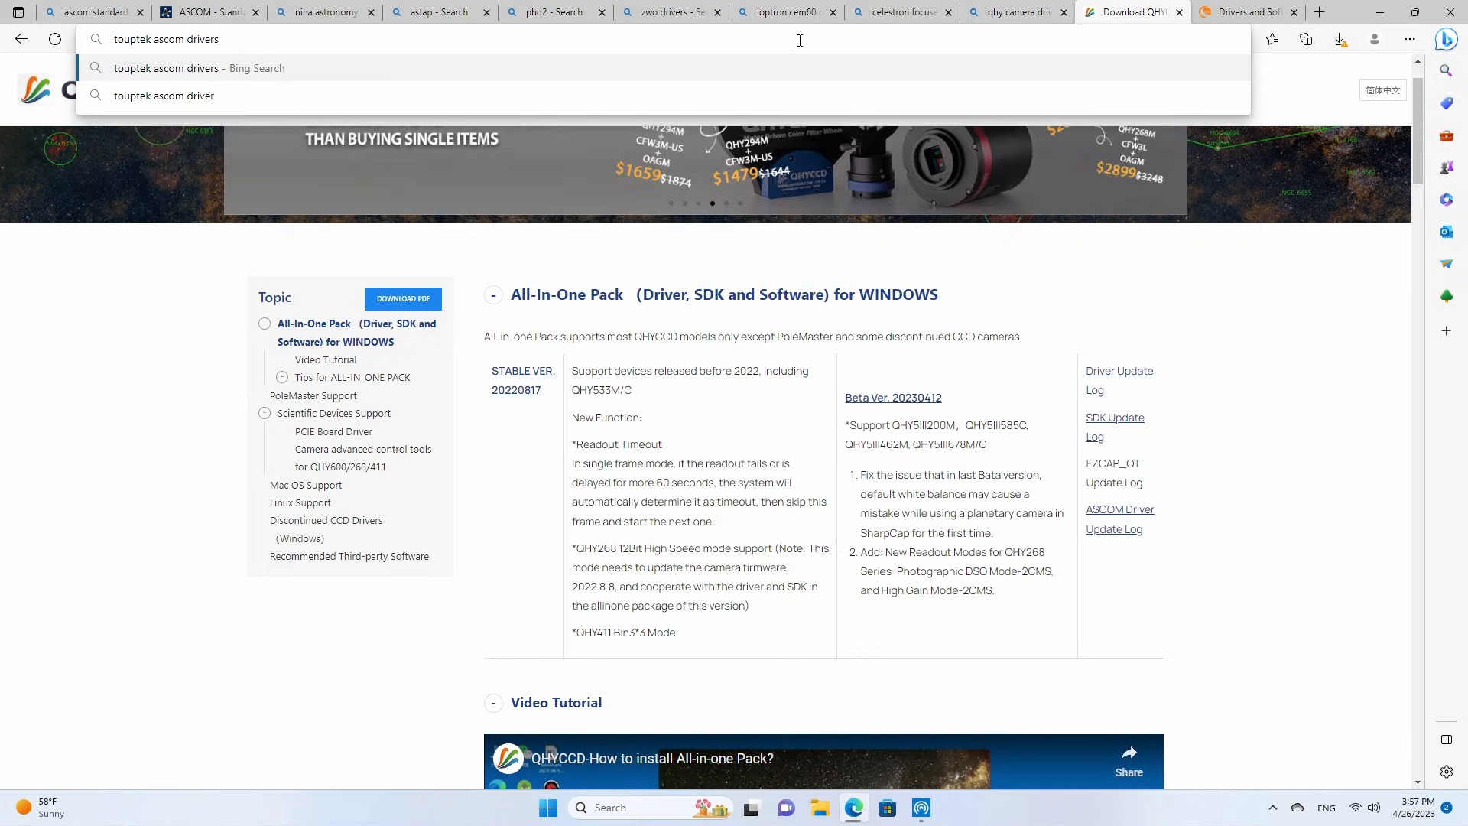
key(Return)
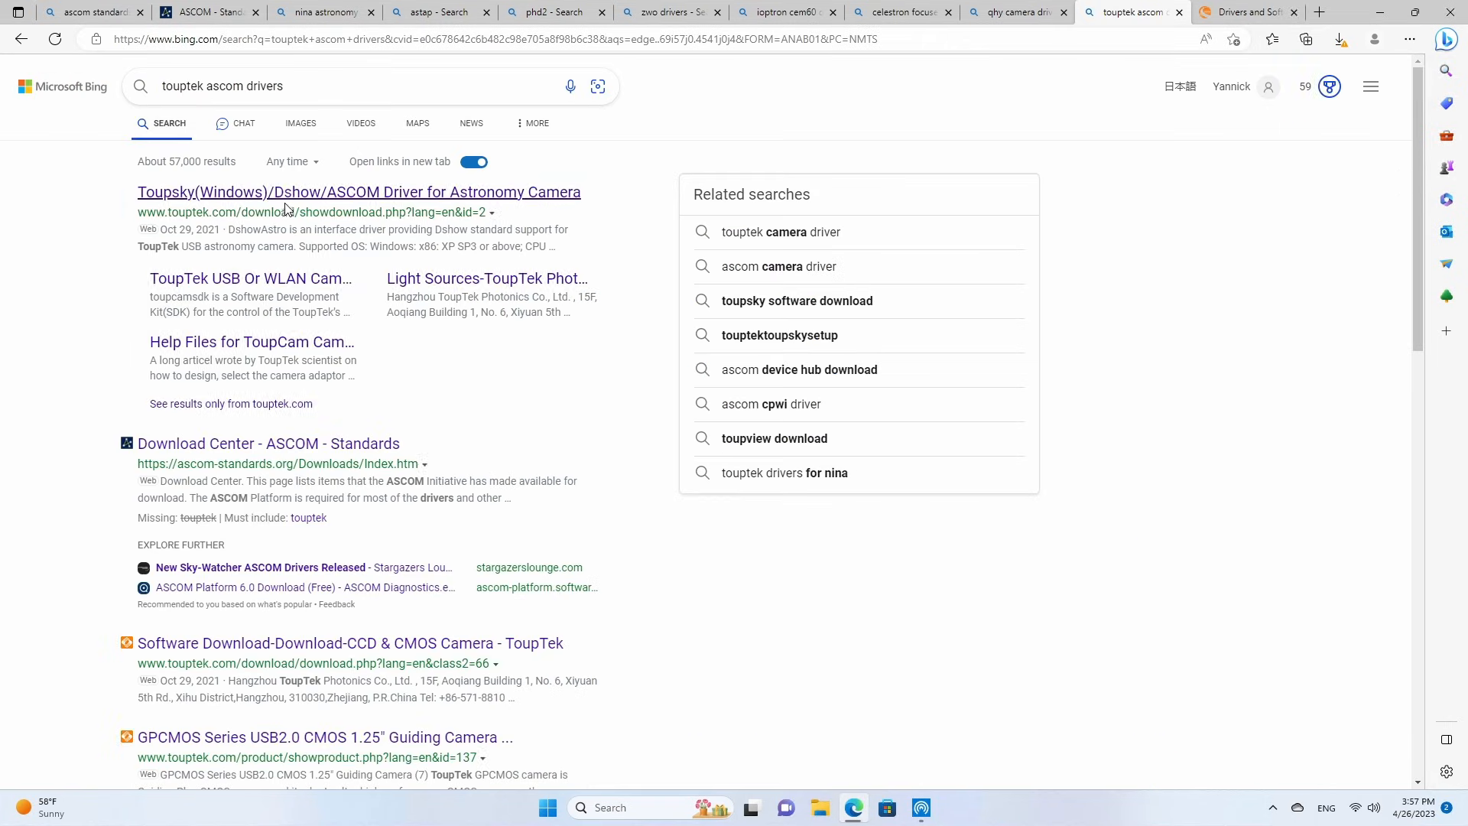
click(428, 192)
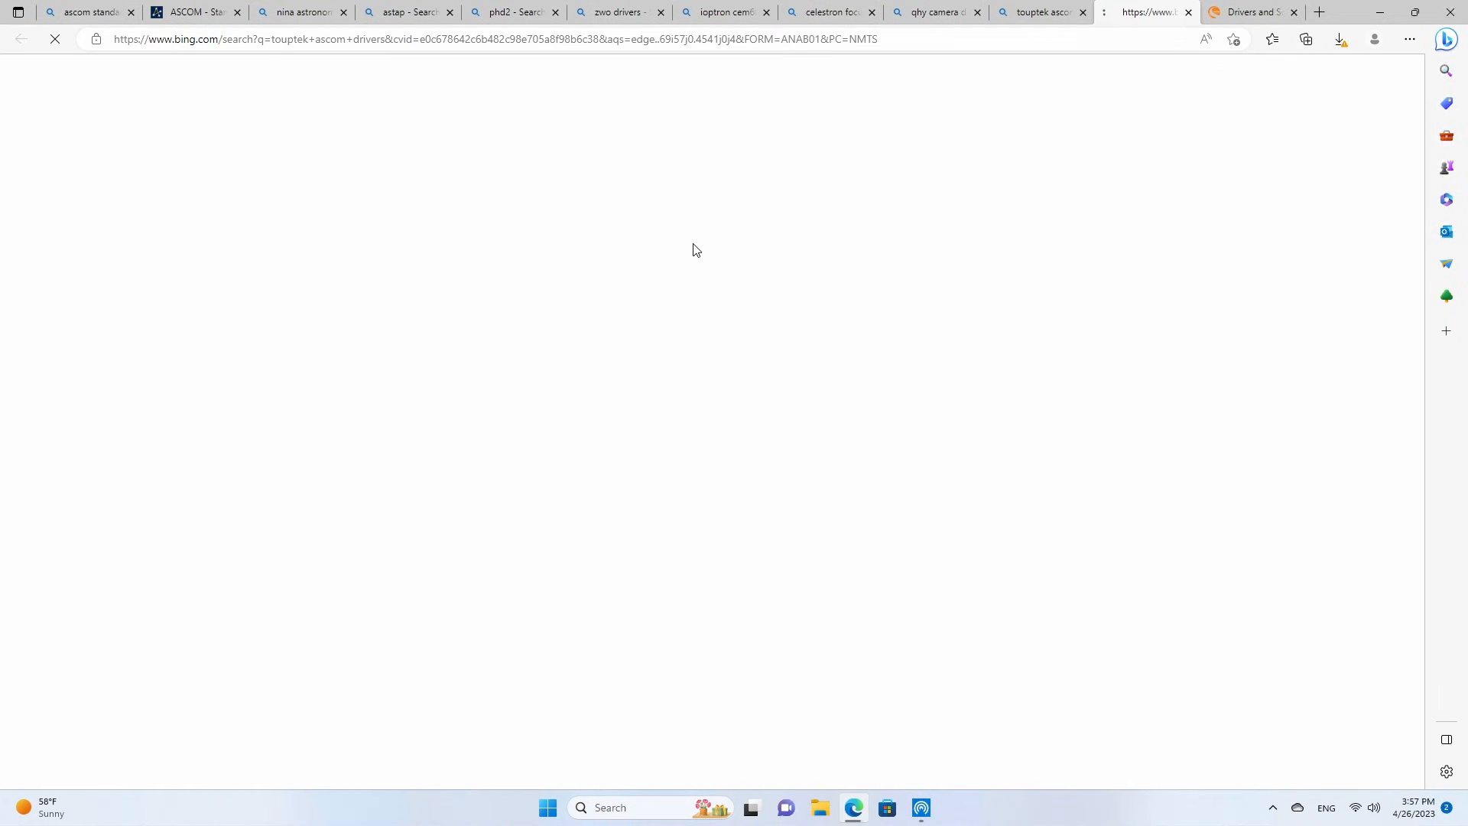
scroll(691, 378, down, 3)
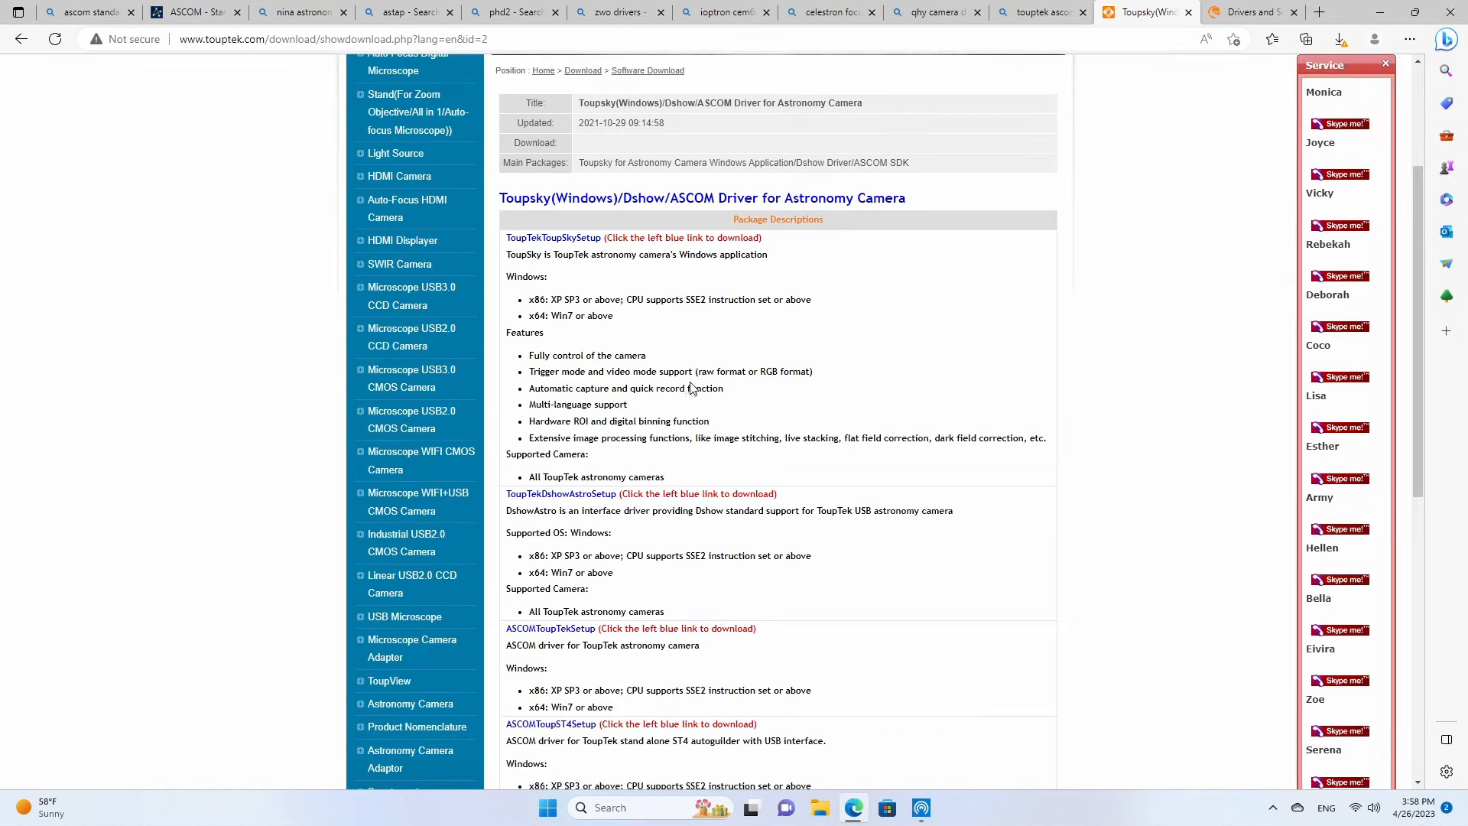
click(532, 631)
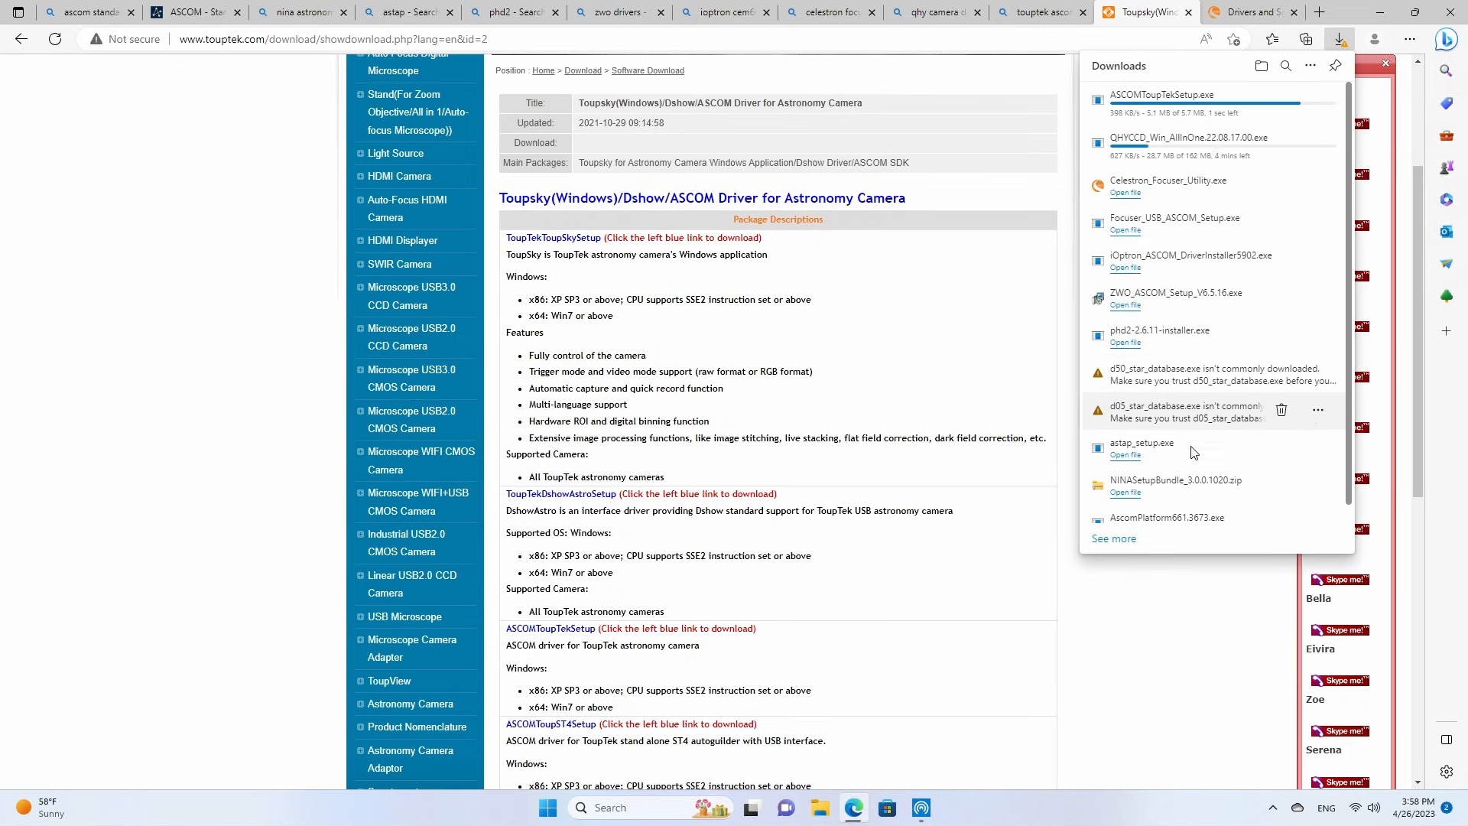
Keep the flagged downloads d05_star_database.exe and d50_star_database.exe, confirming that both files are trusted.
click(1323, 413)
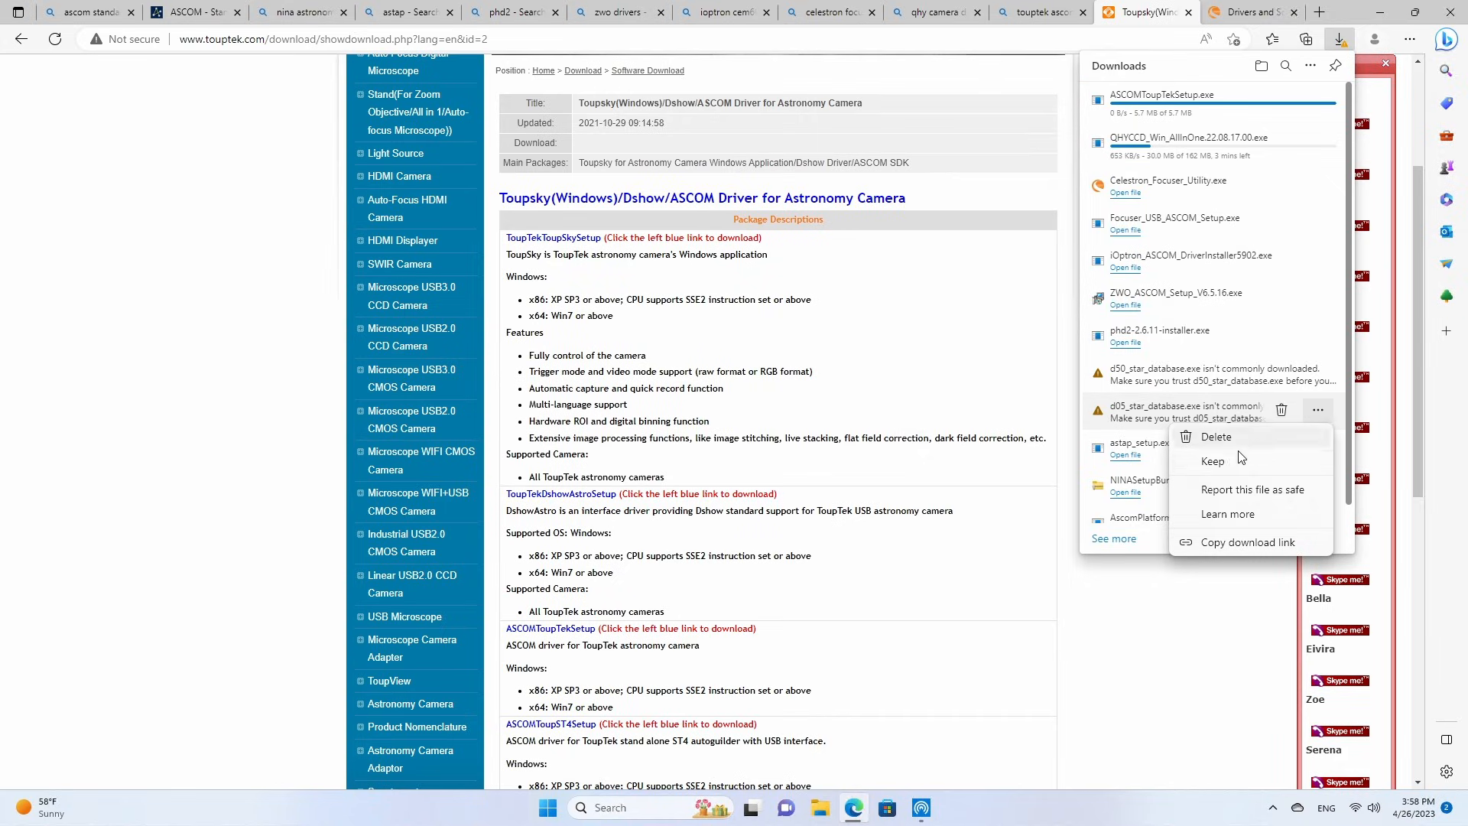
click(1216, 461)
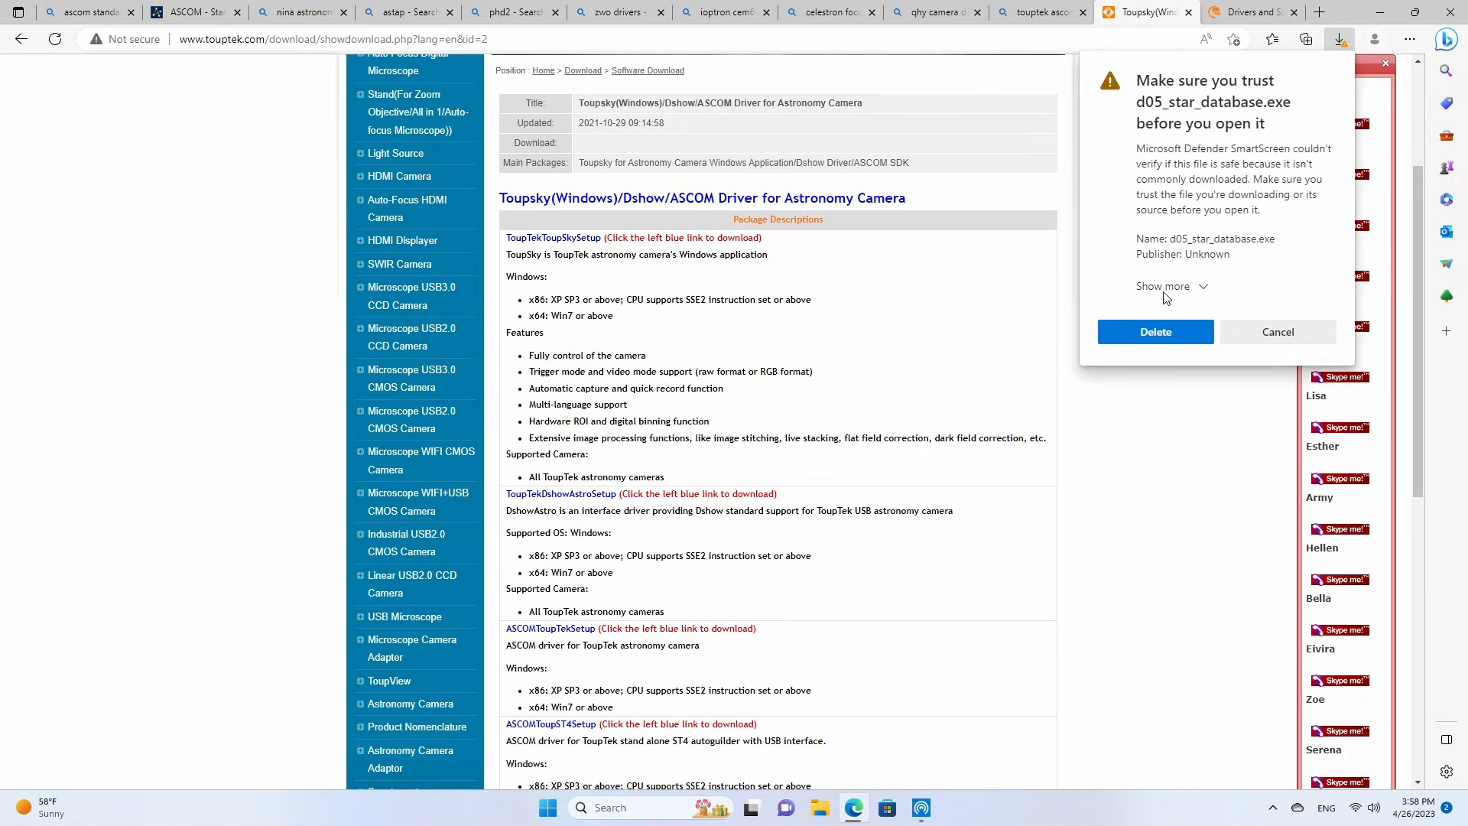
click(1162, 289)
click(1160, 327)
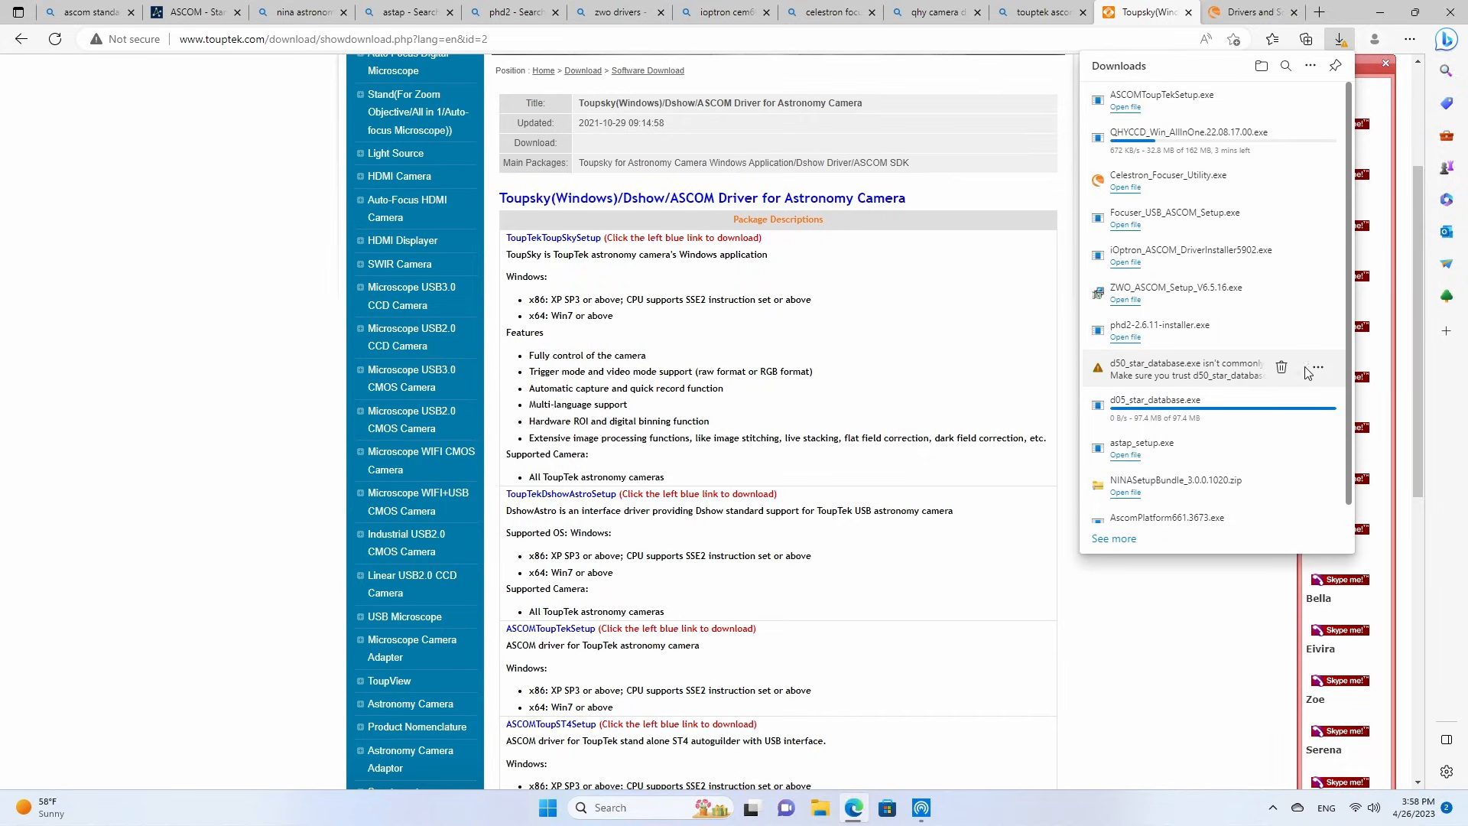
click(1318, 371)
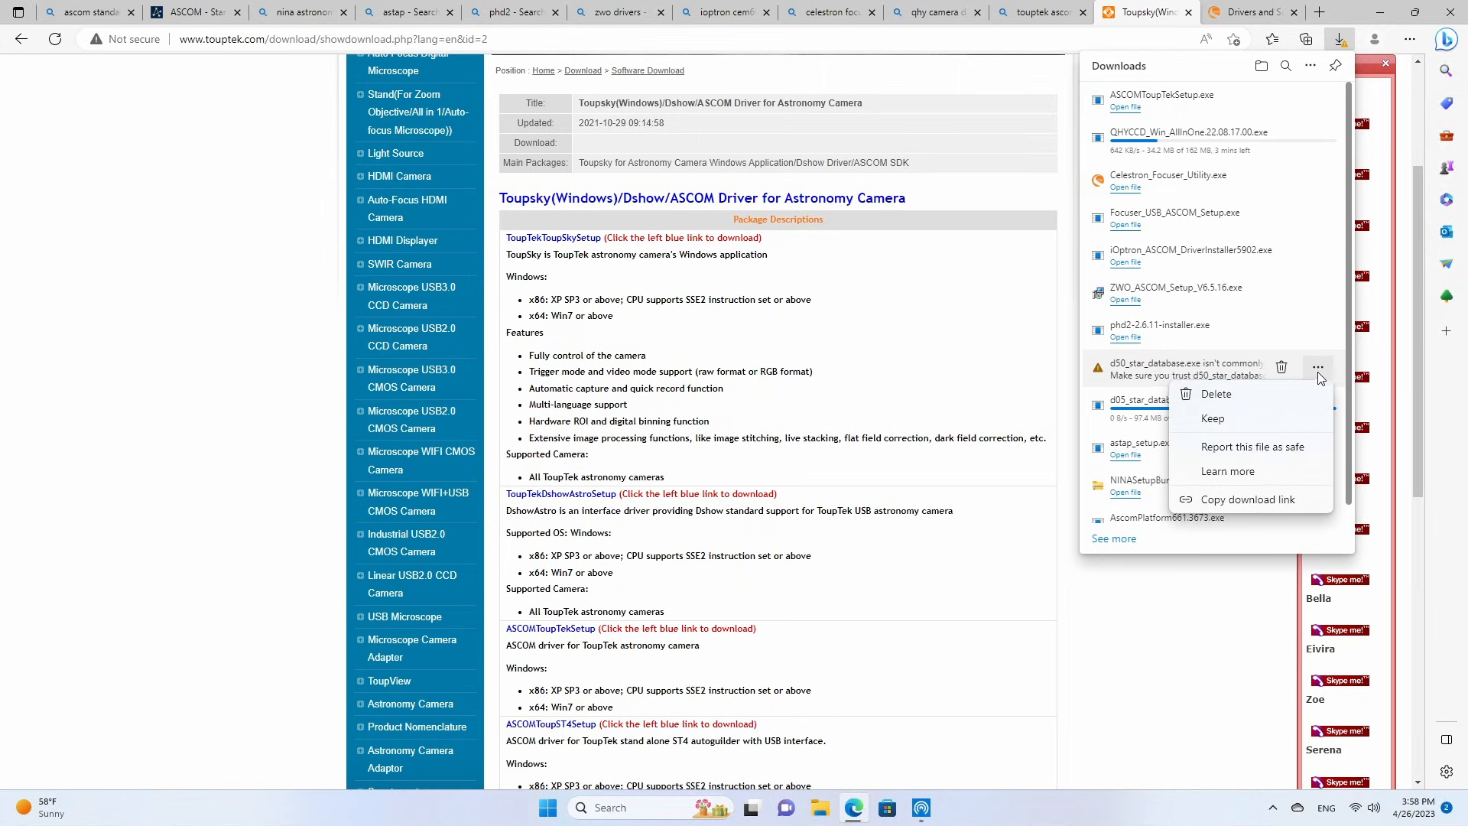
click(1218, 419)
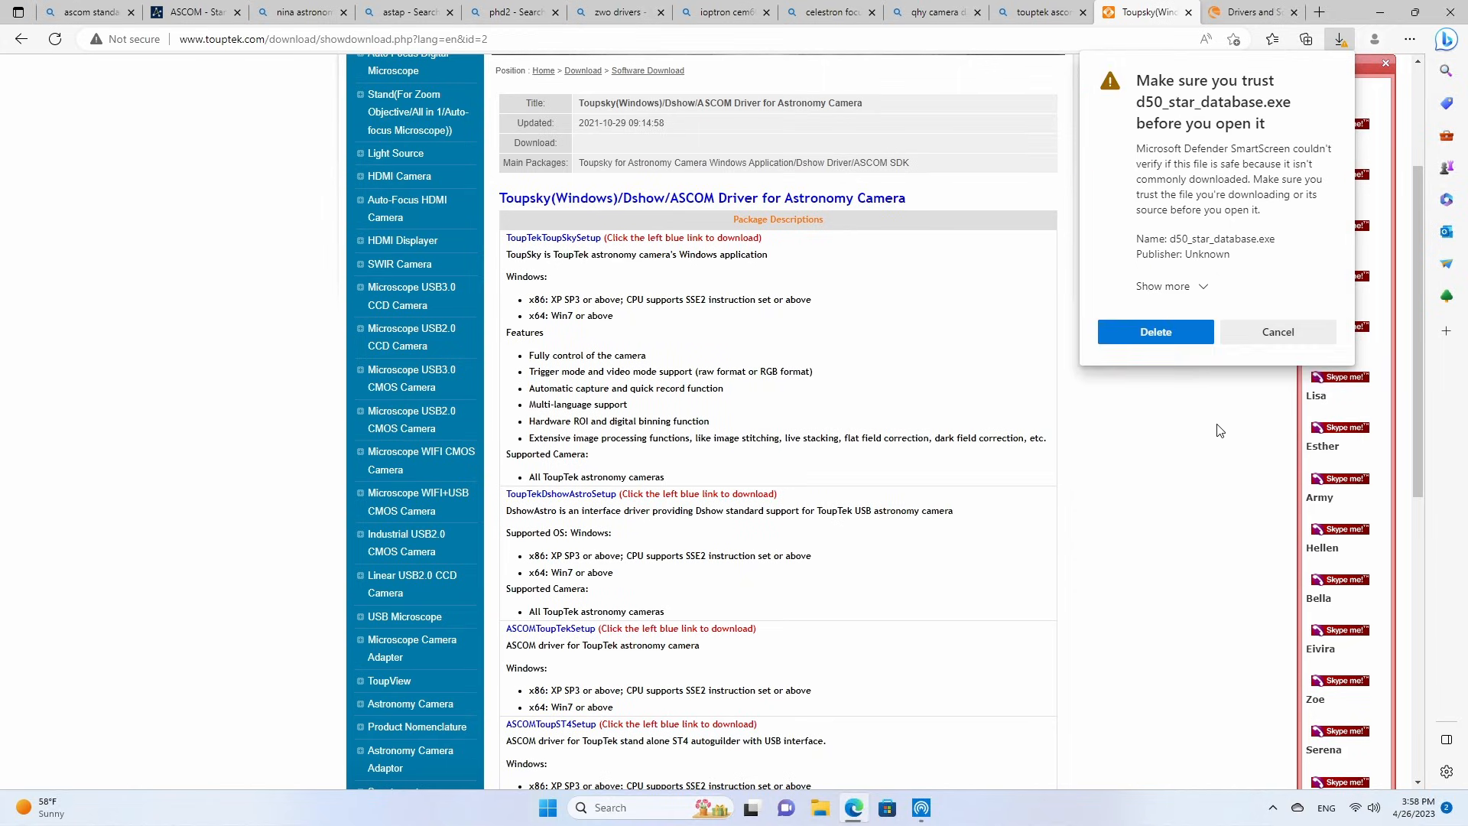
click(1185, 287)
click(1163, 324)
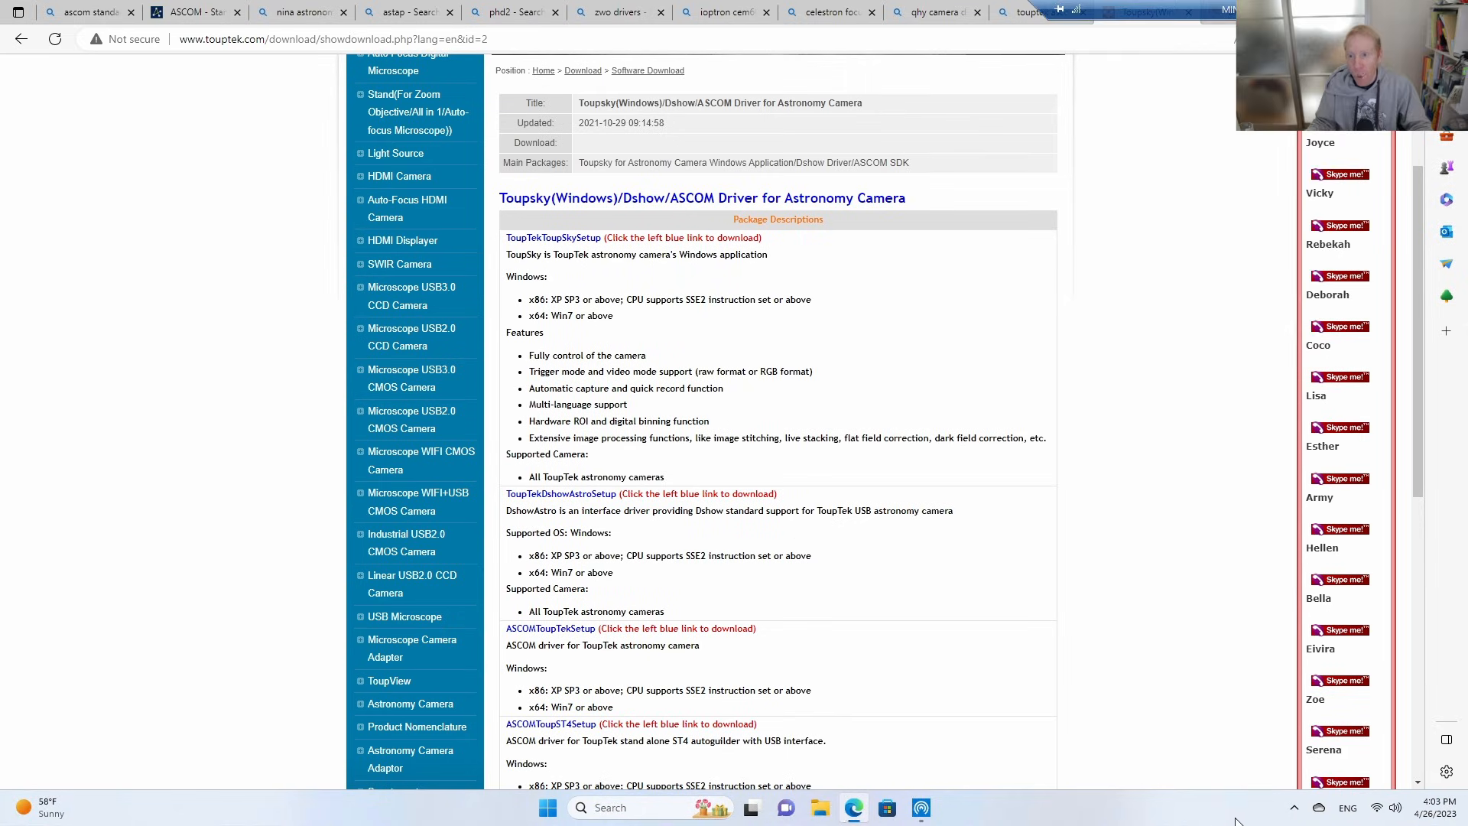
Turn on Location services in the Windows location privacy settings, check the Date & time settings and close Settings.
click(1437, 810)
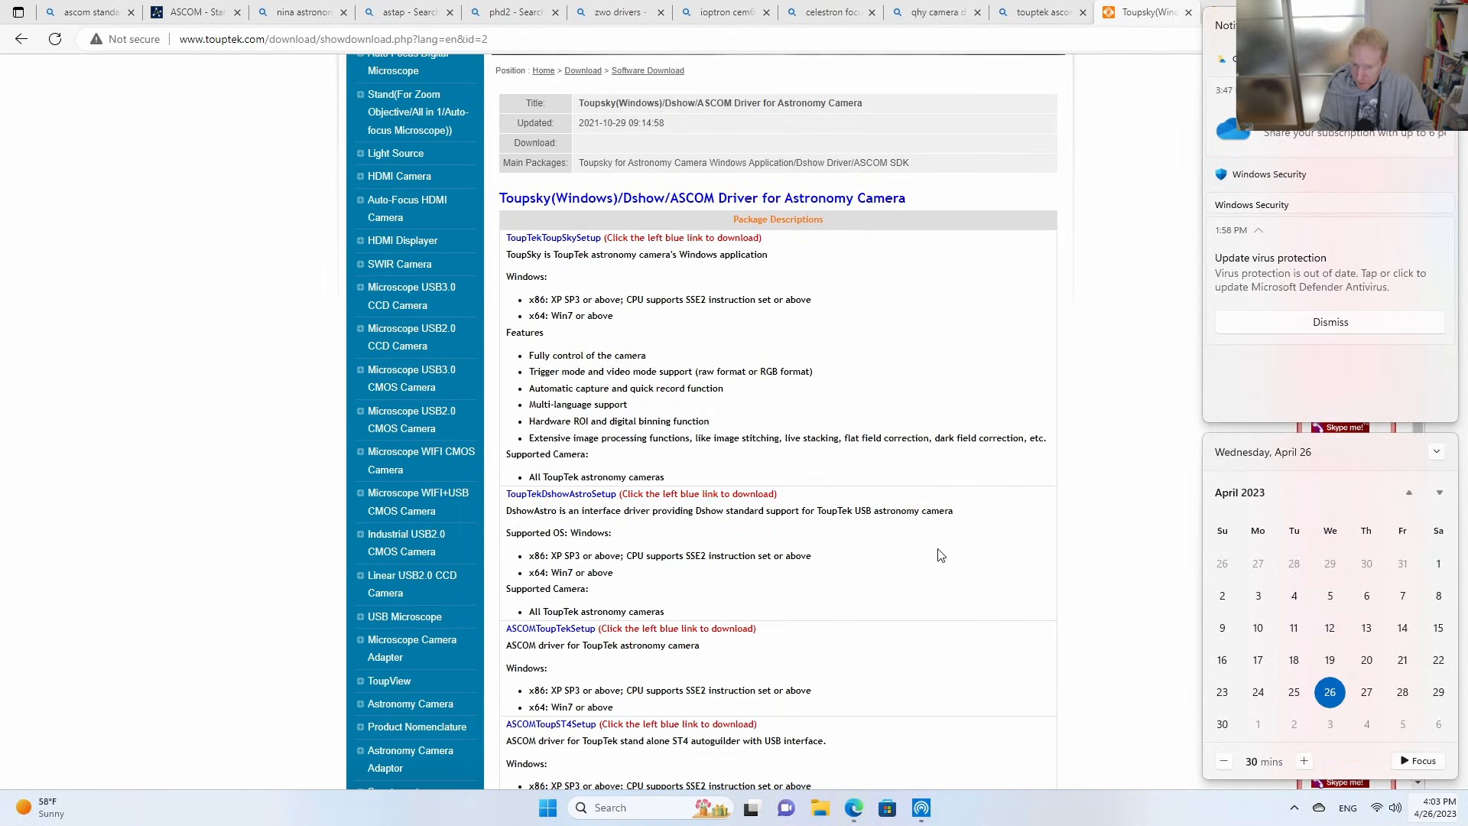
click(950, 525)
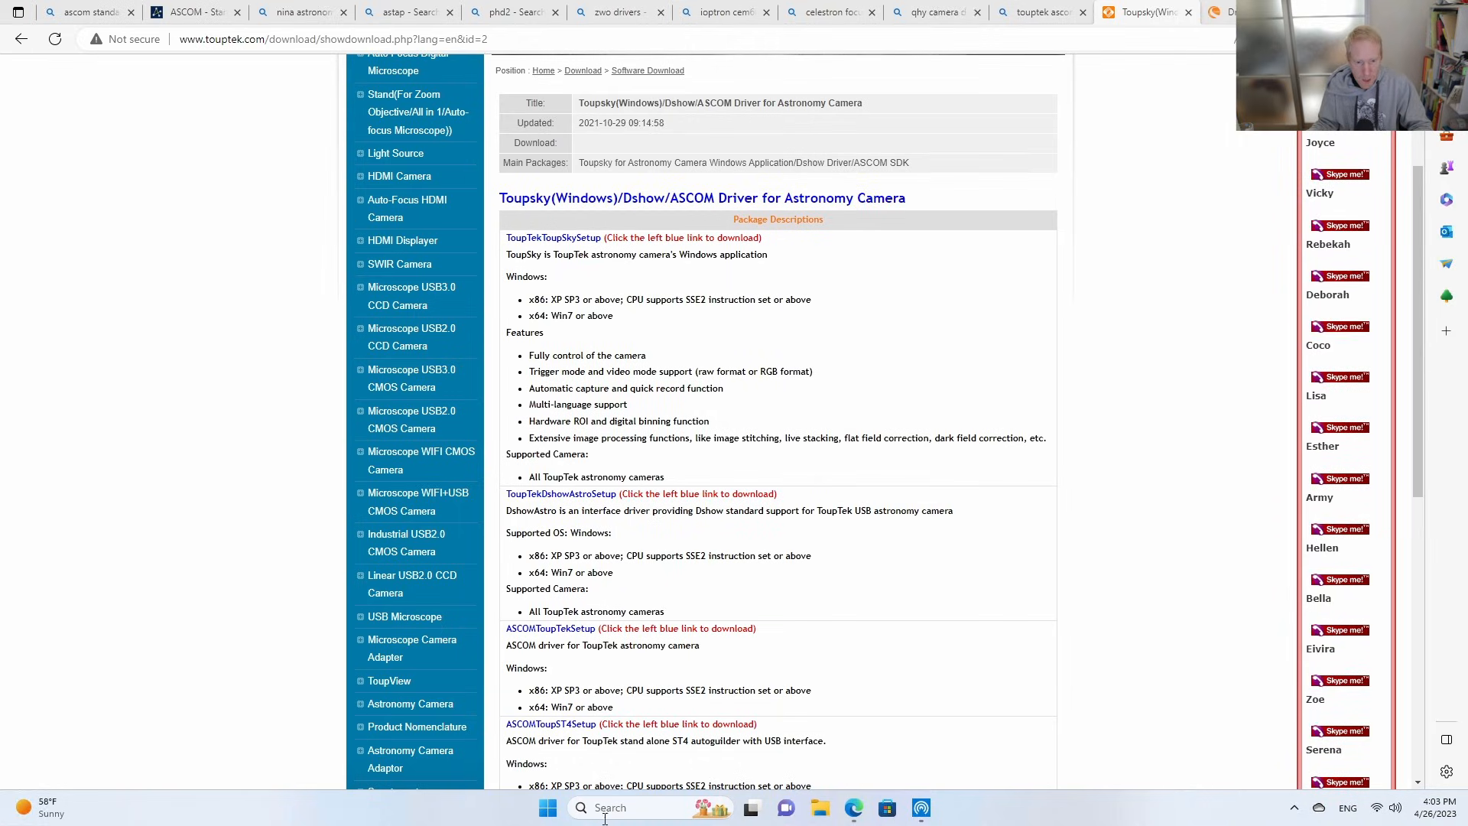
click(545, 819)
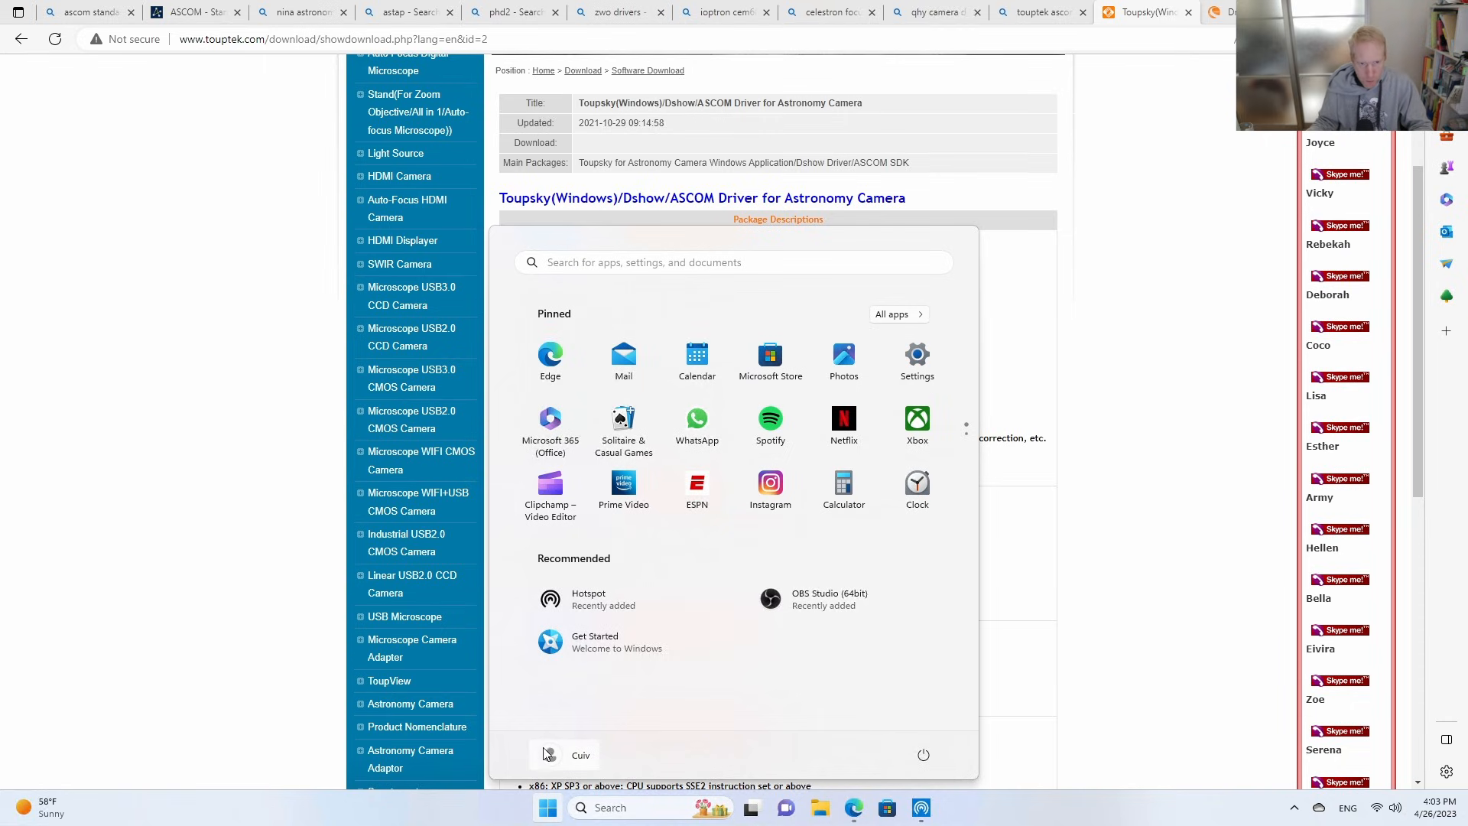
click(649, 263)
text(location)
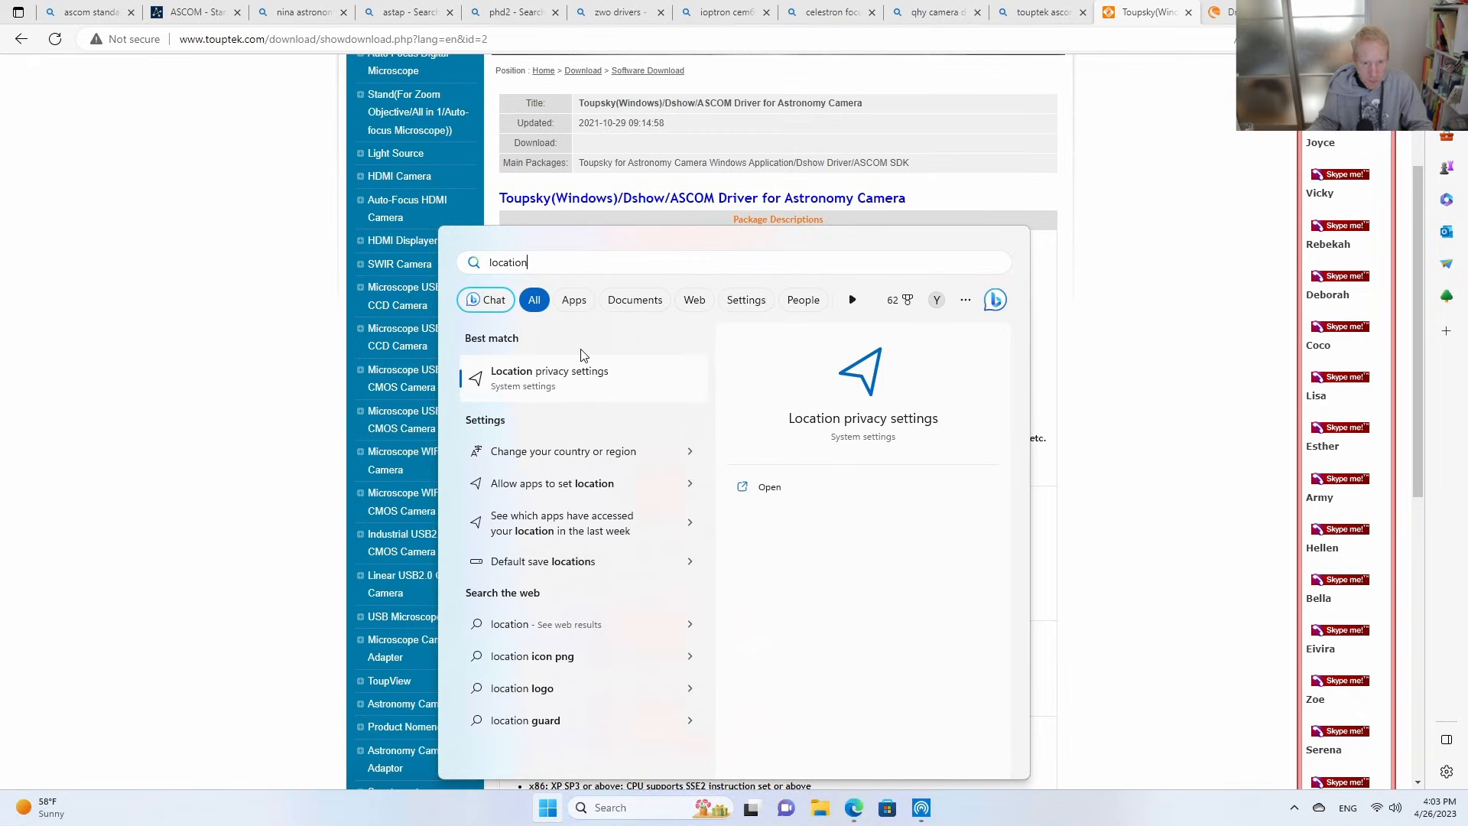
click(485, 366)
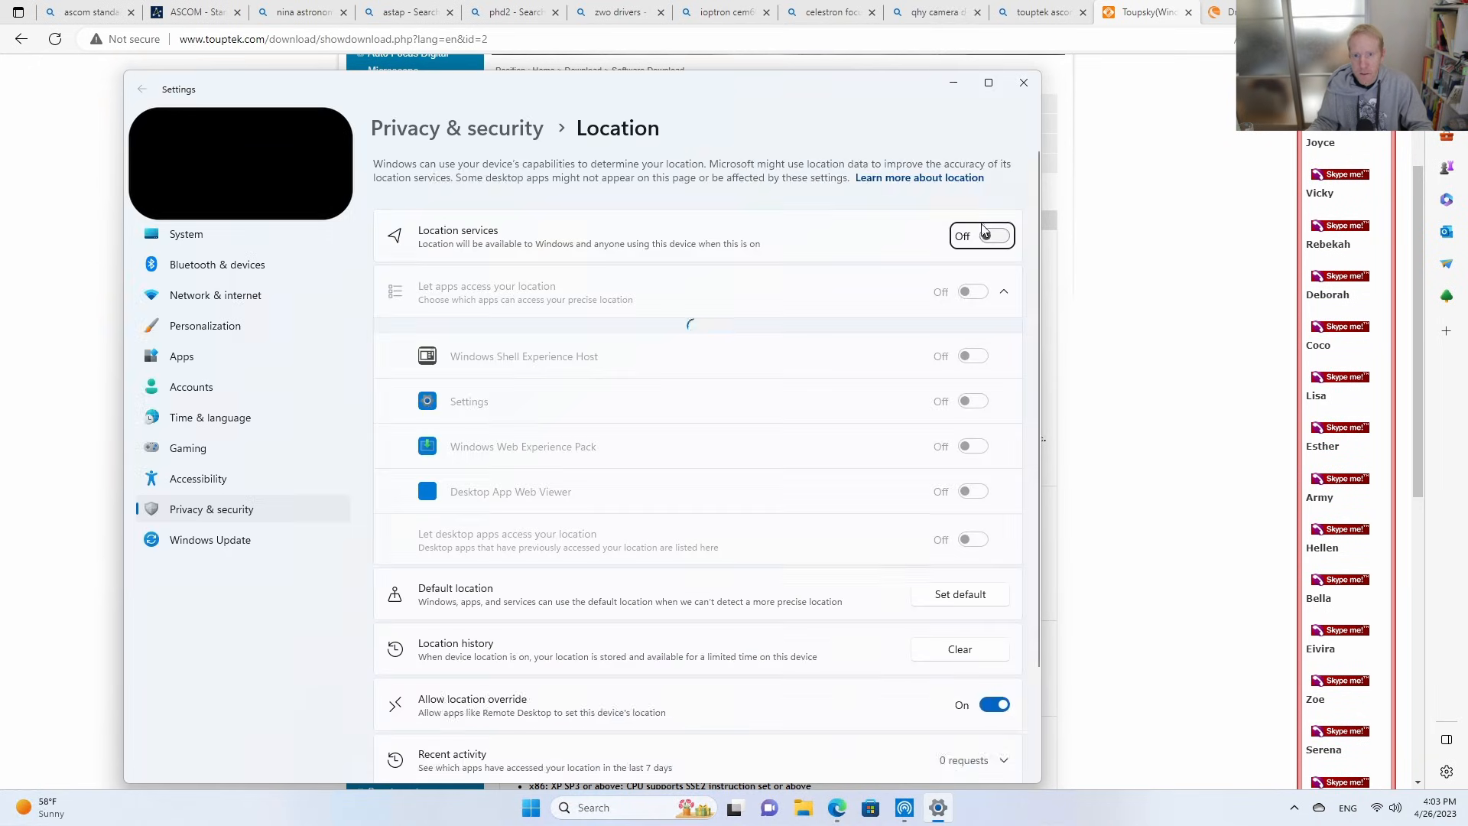
click(983, 236)
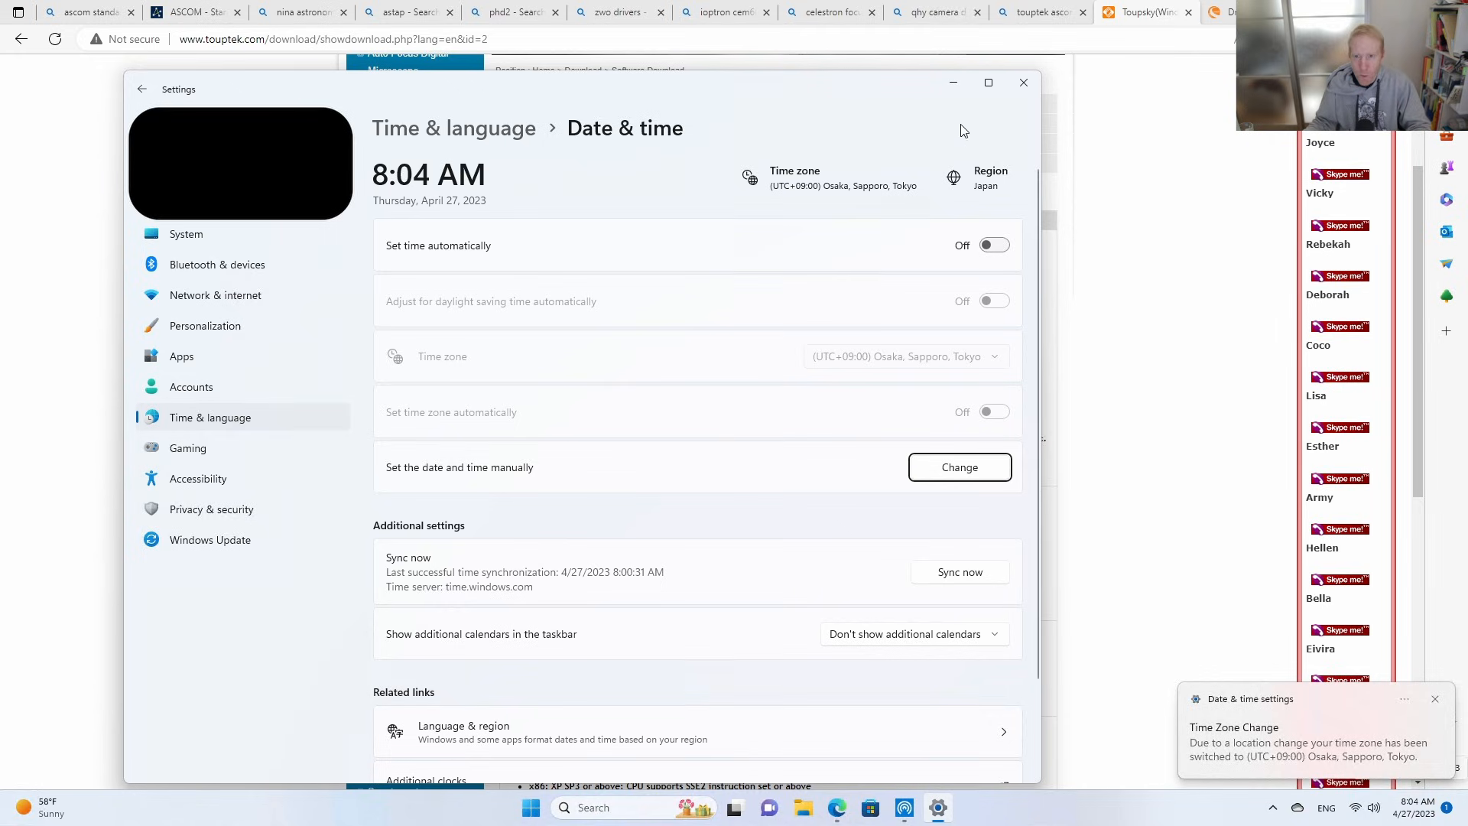
click(1024, 84)
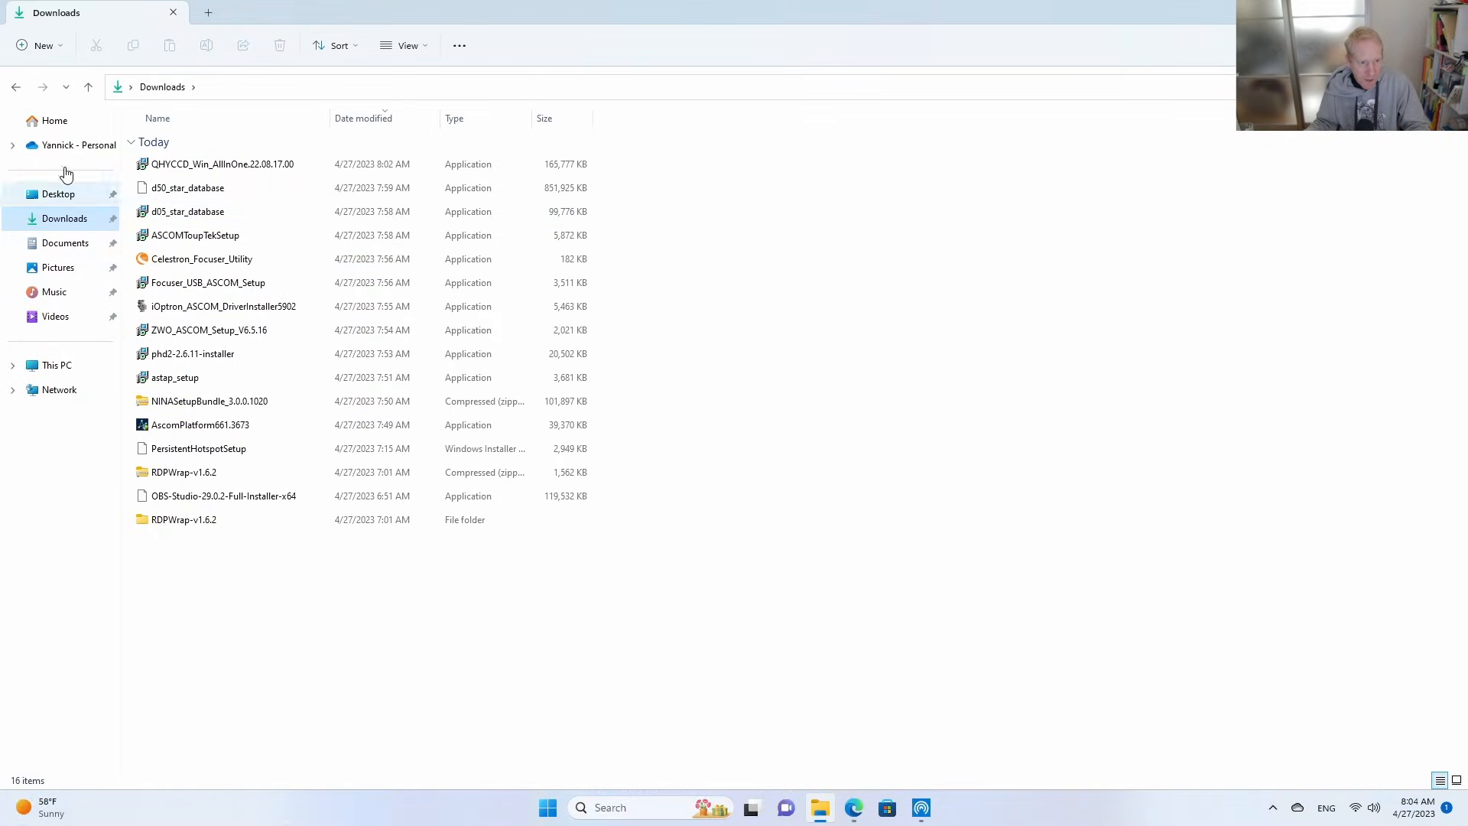
Install ASCOM Platform 6.6 SP1 from AscomPlatform661.3673 in the Downloads folder with the default options, allowing it to change the device.
double_click(205, 426)
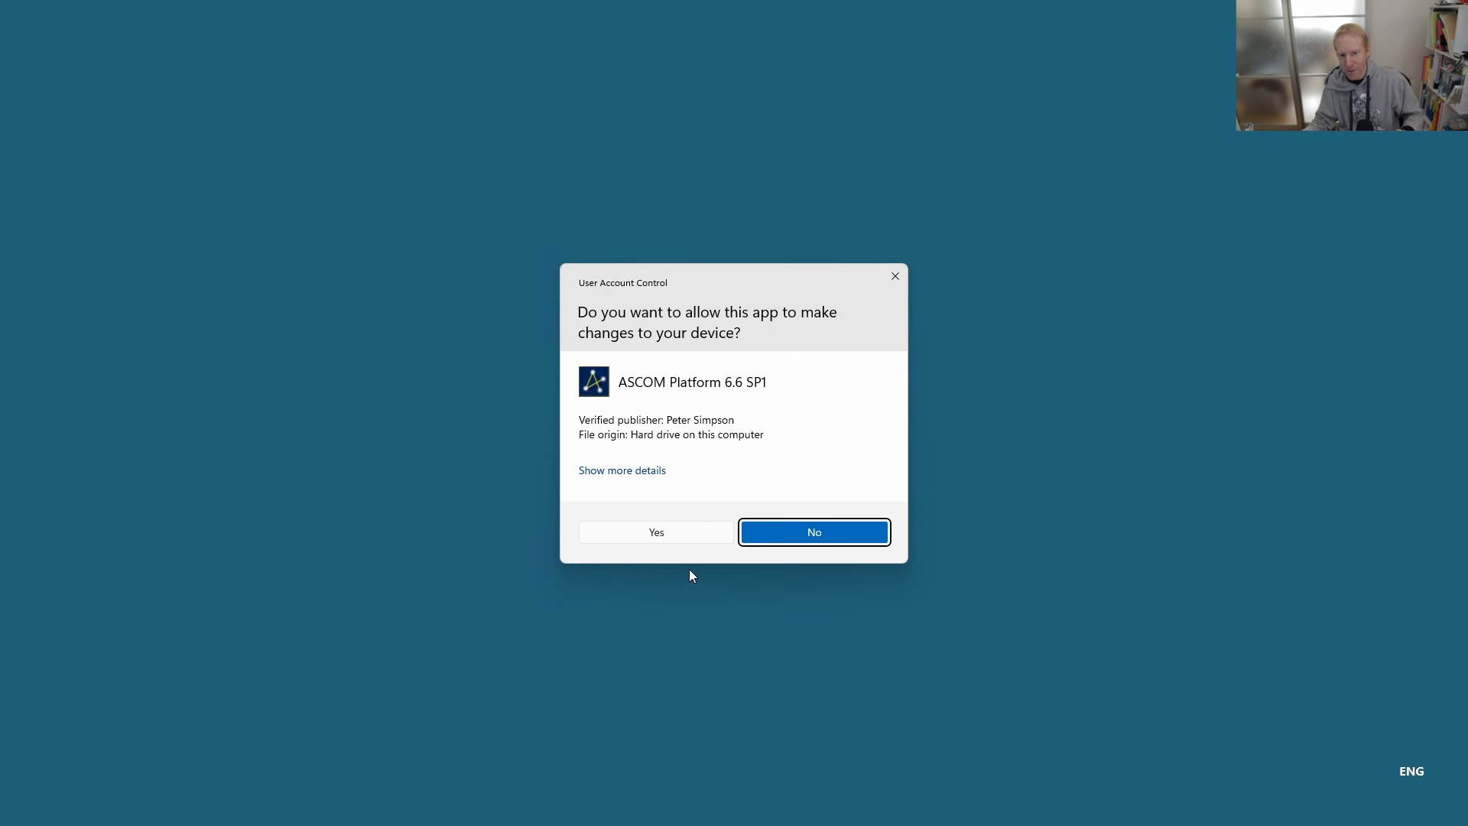
click(665, 540)
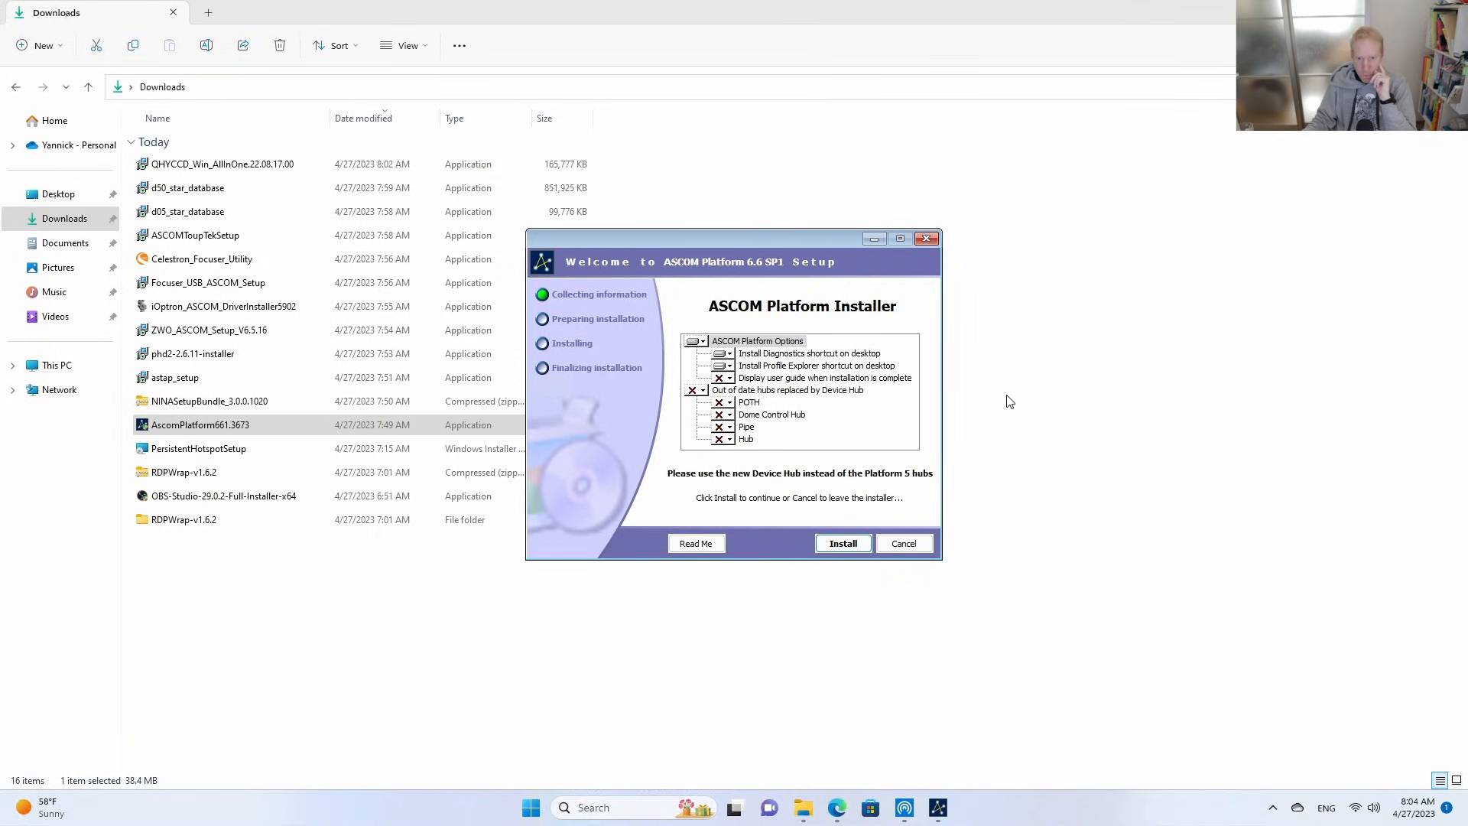
click(843, 544)
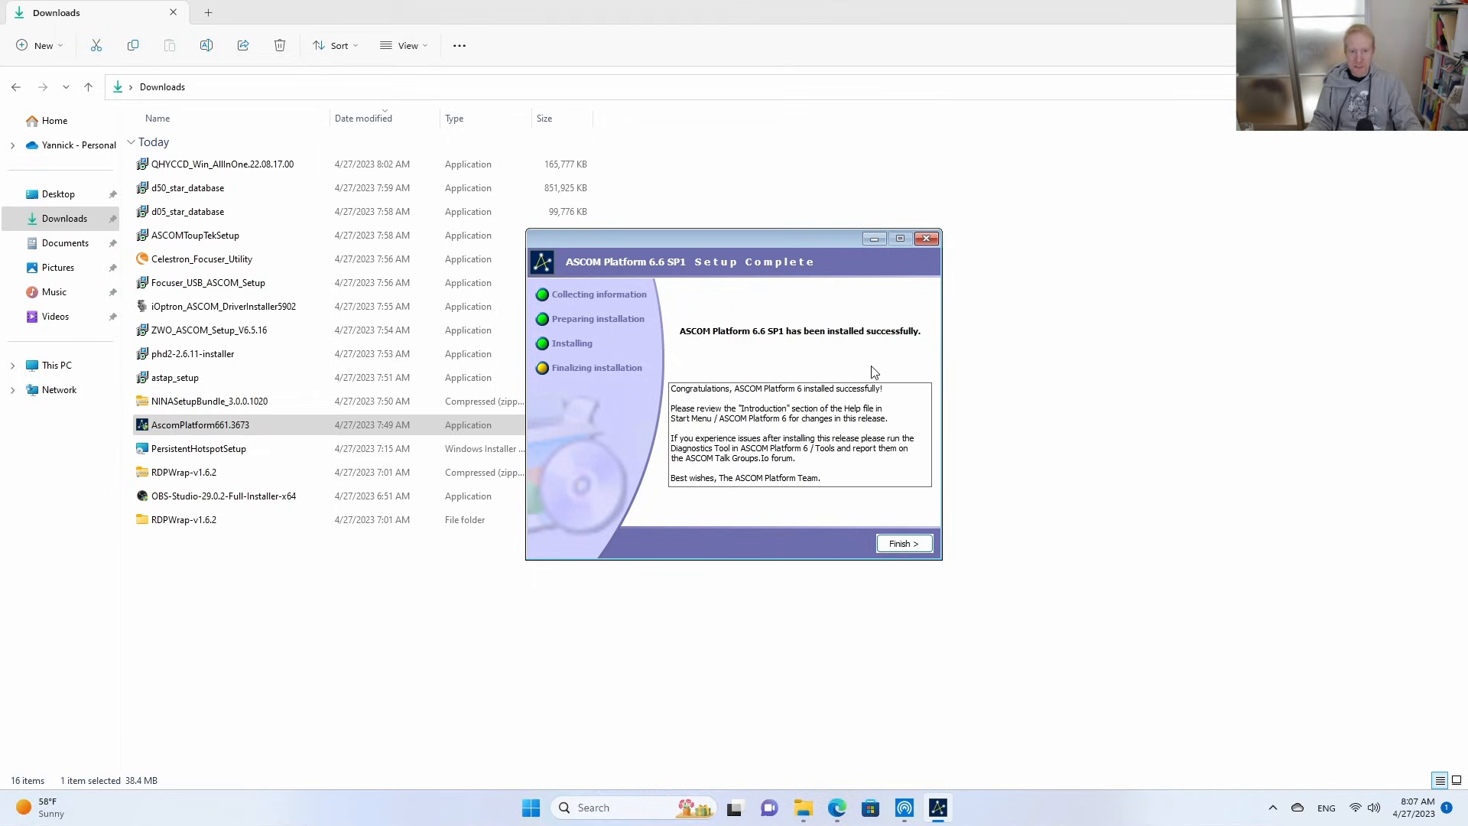
Close the ASCOM Platform setup and start ZWO_ASCOM_Setup_V6.5.16 from Downloads, allowing device changes and accepting the license agreement.
click(921, 546)
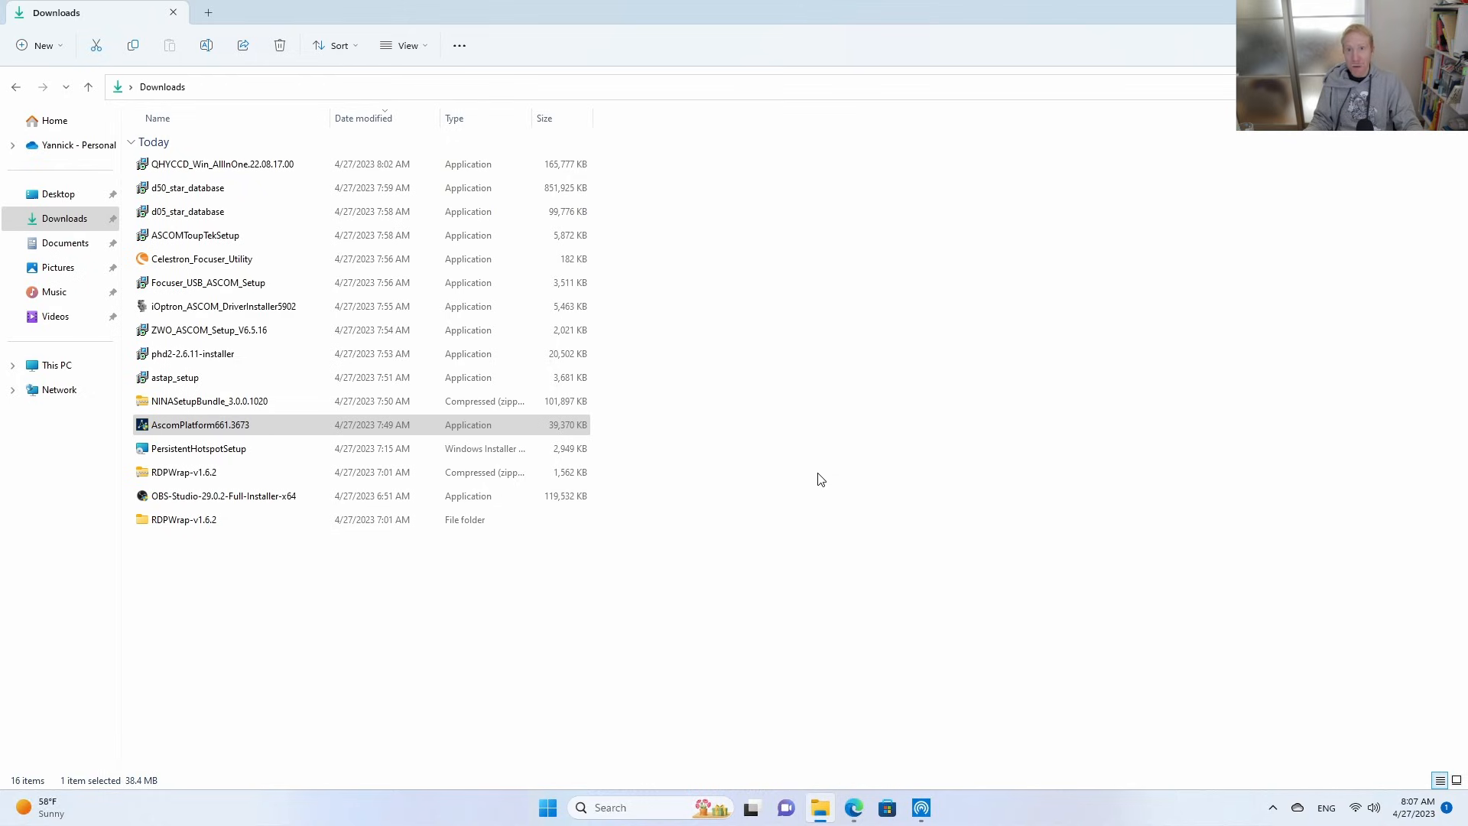
double_click(183, 338)
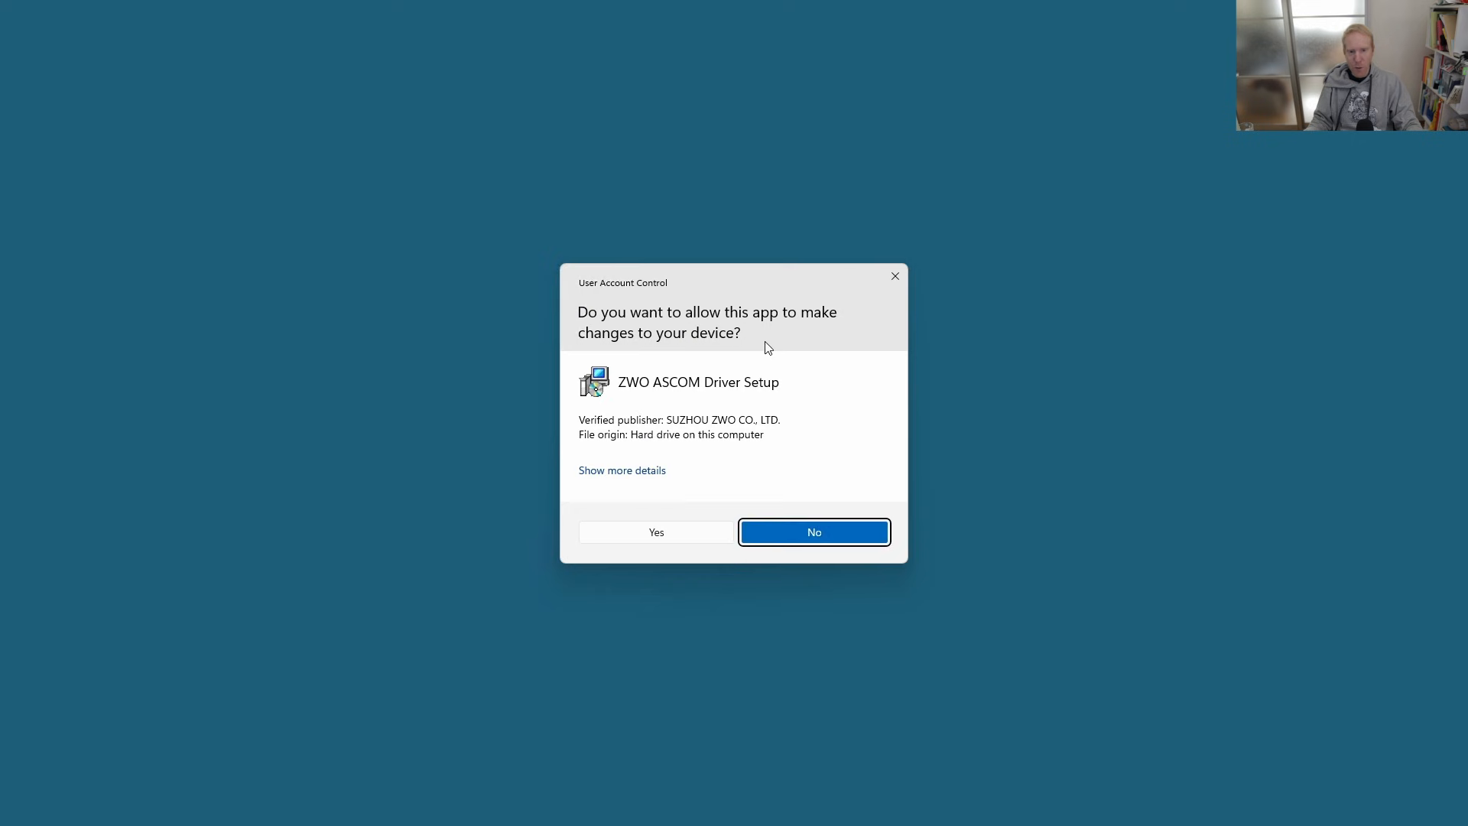
click(657, 533)
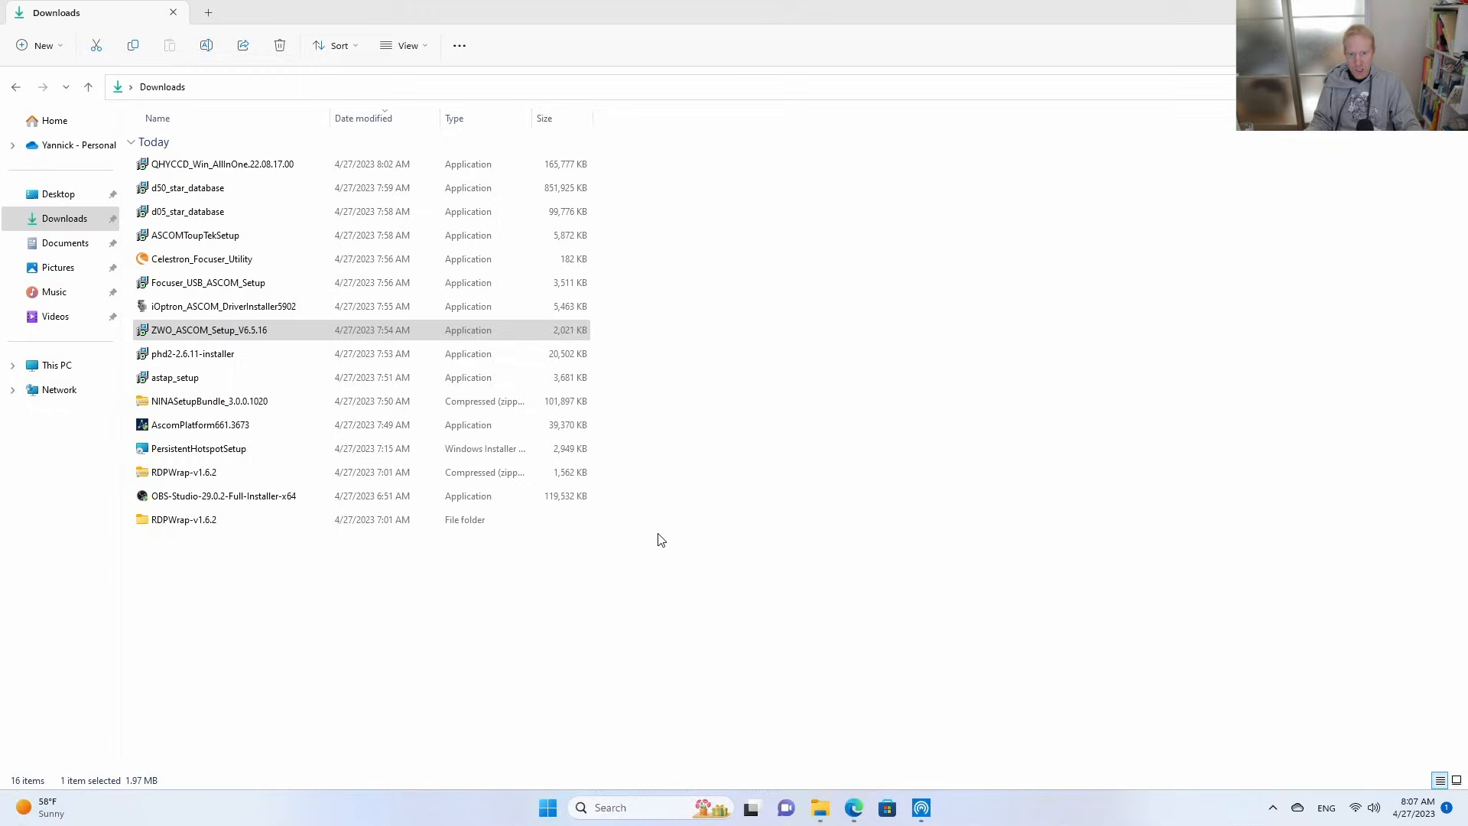
click(624, 480)
click(835, 529)
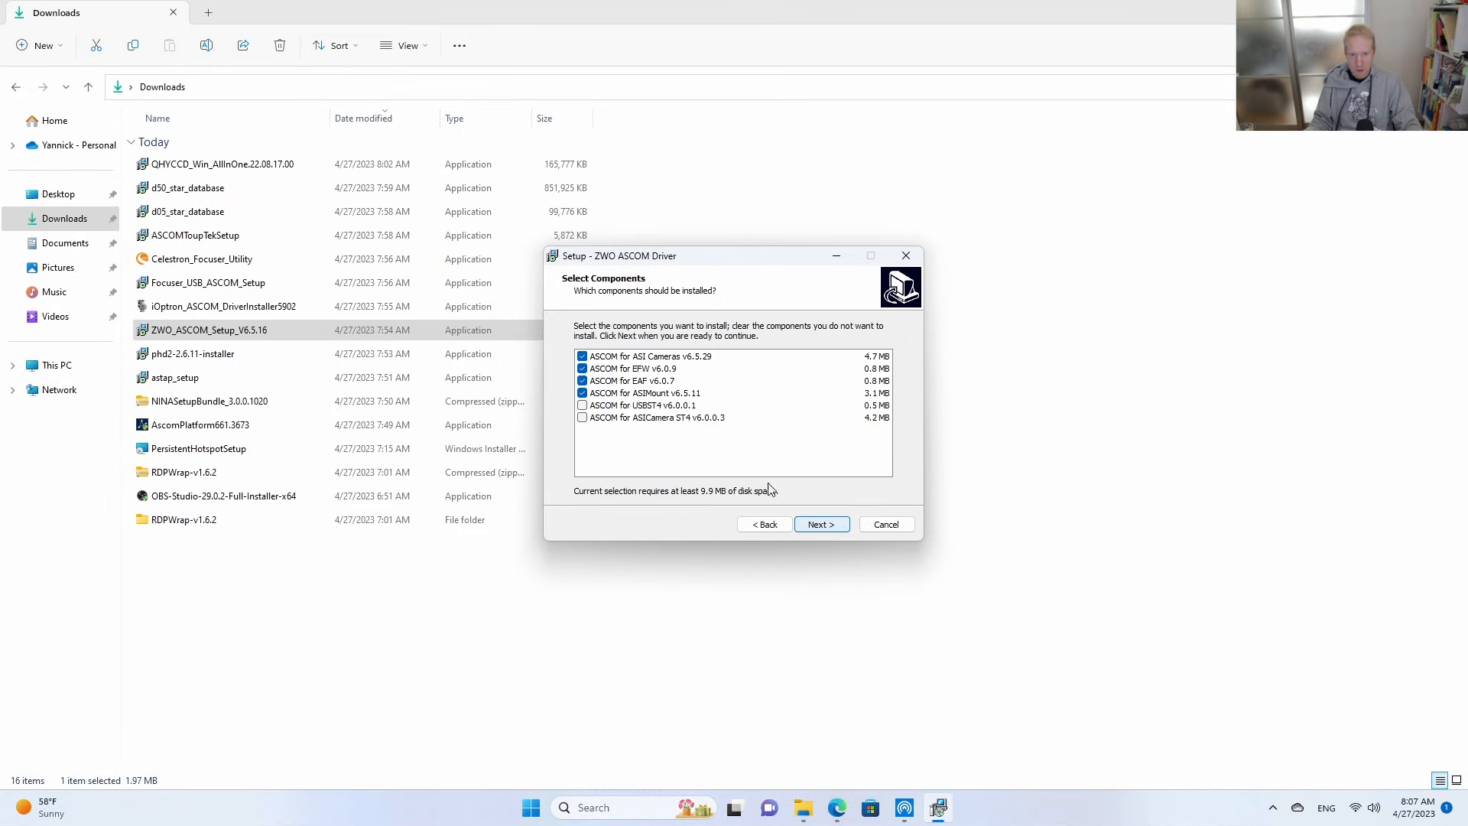
Install the ZWO ASCOM Driver with only the EAF v6.0.7 and ASIMount v6.5.11 components, excluding ASI Cameras and EFW.
click(582, 356)
click(583, 369)
click(679, 356)
click(657, 368)
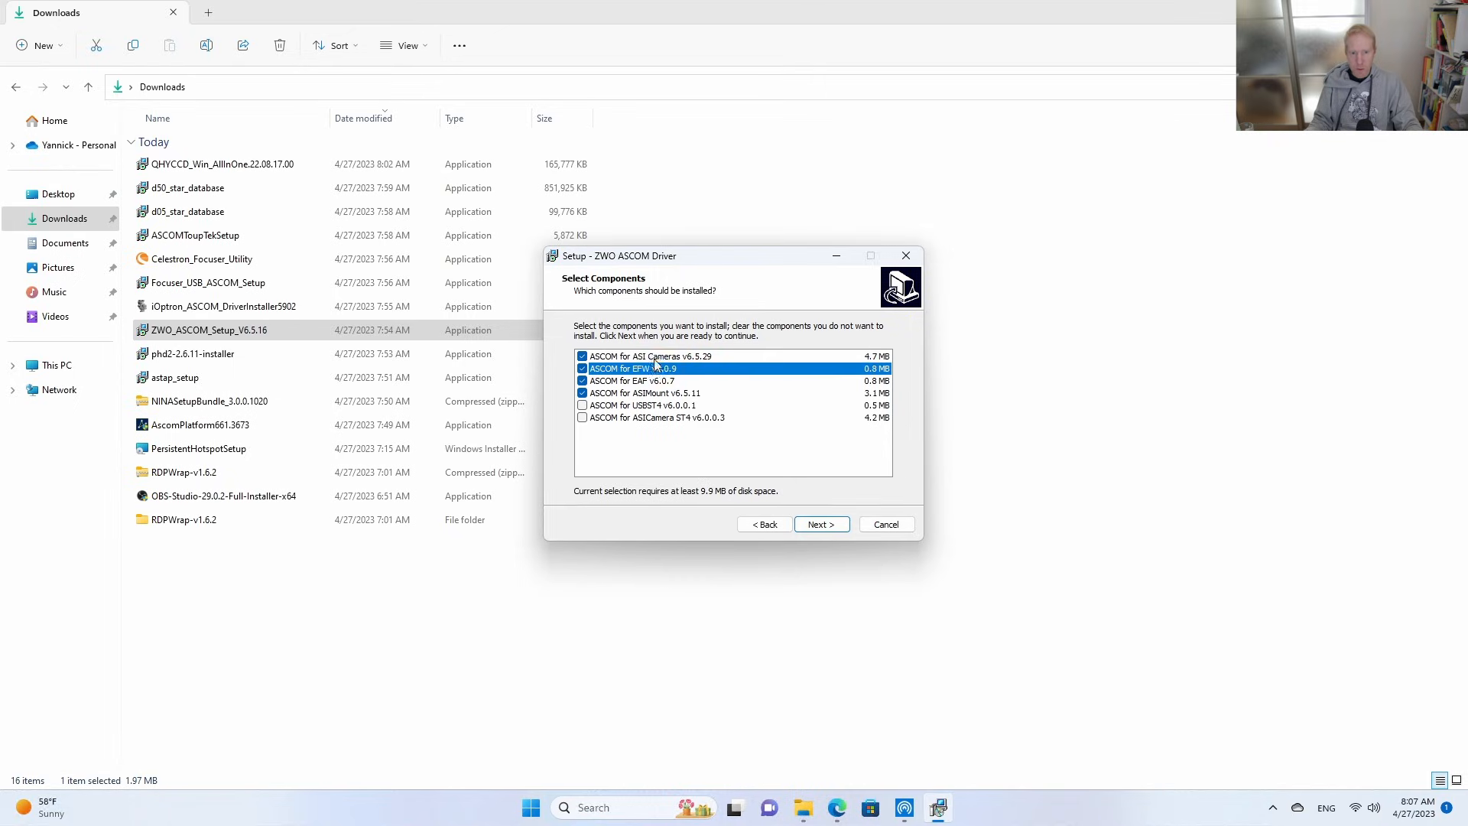
click(583, 357)
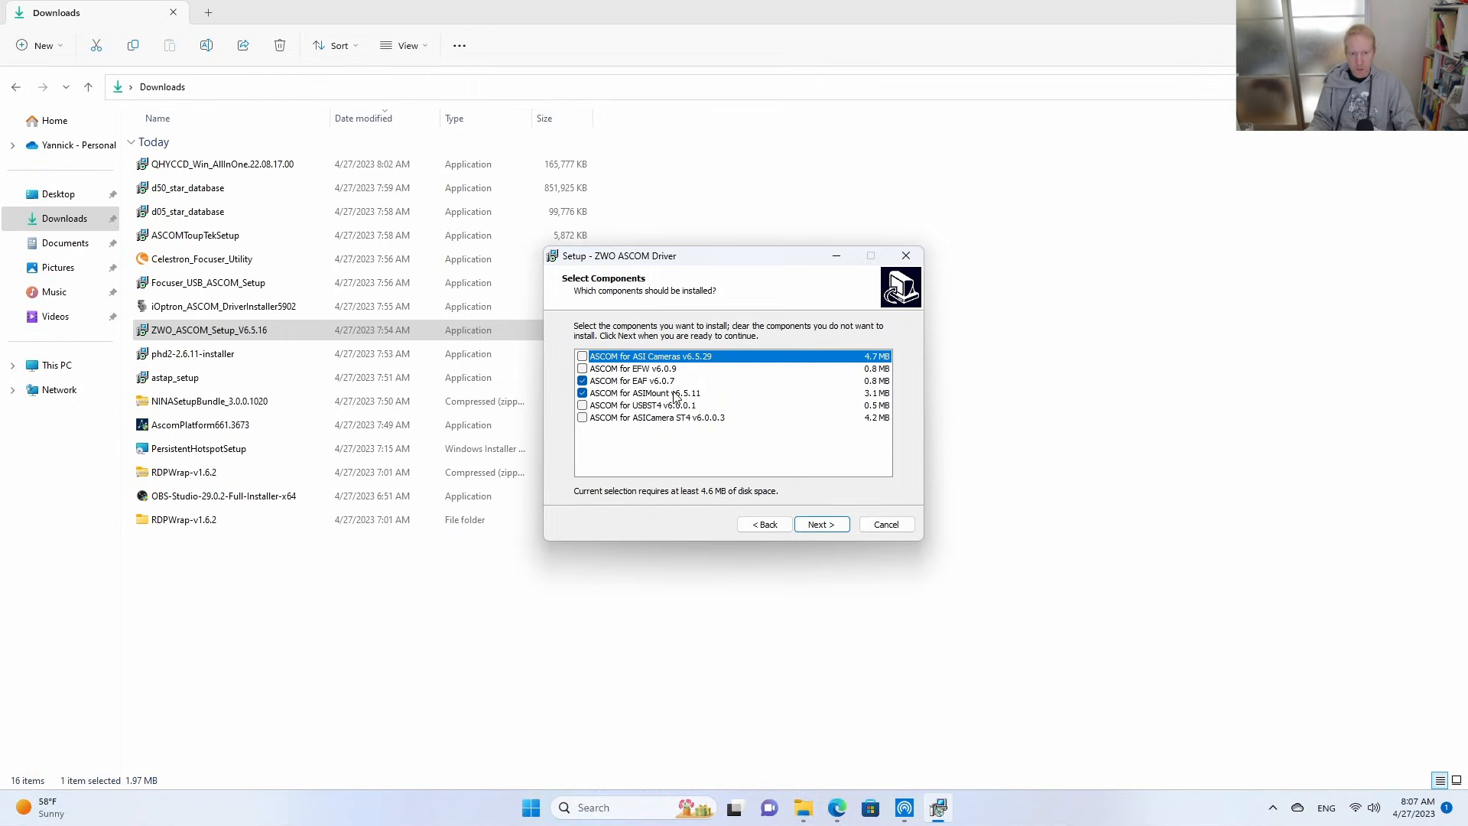
click(830, 526)
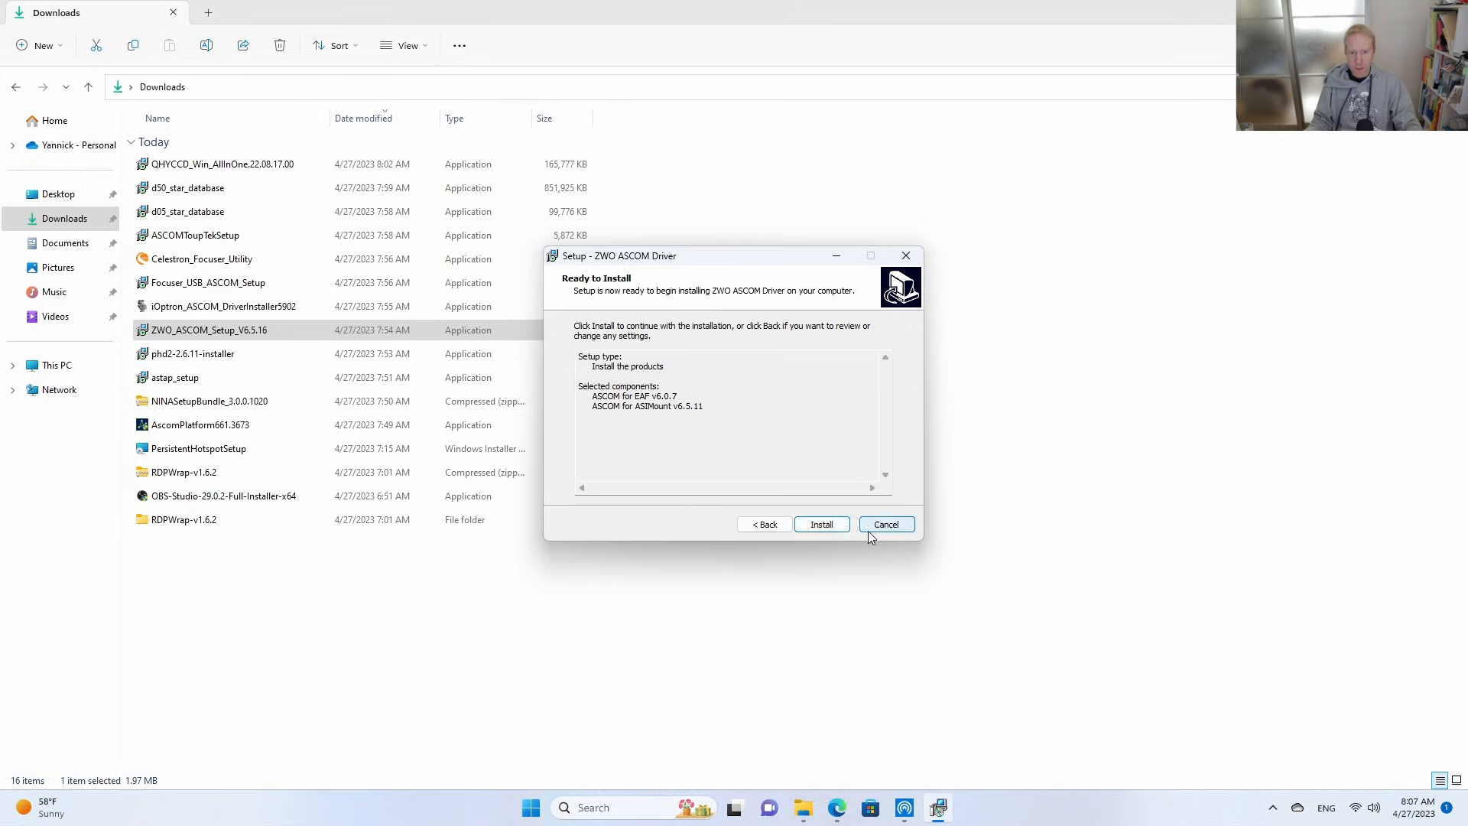
click(819, 526)
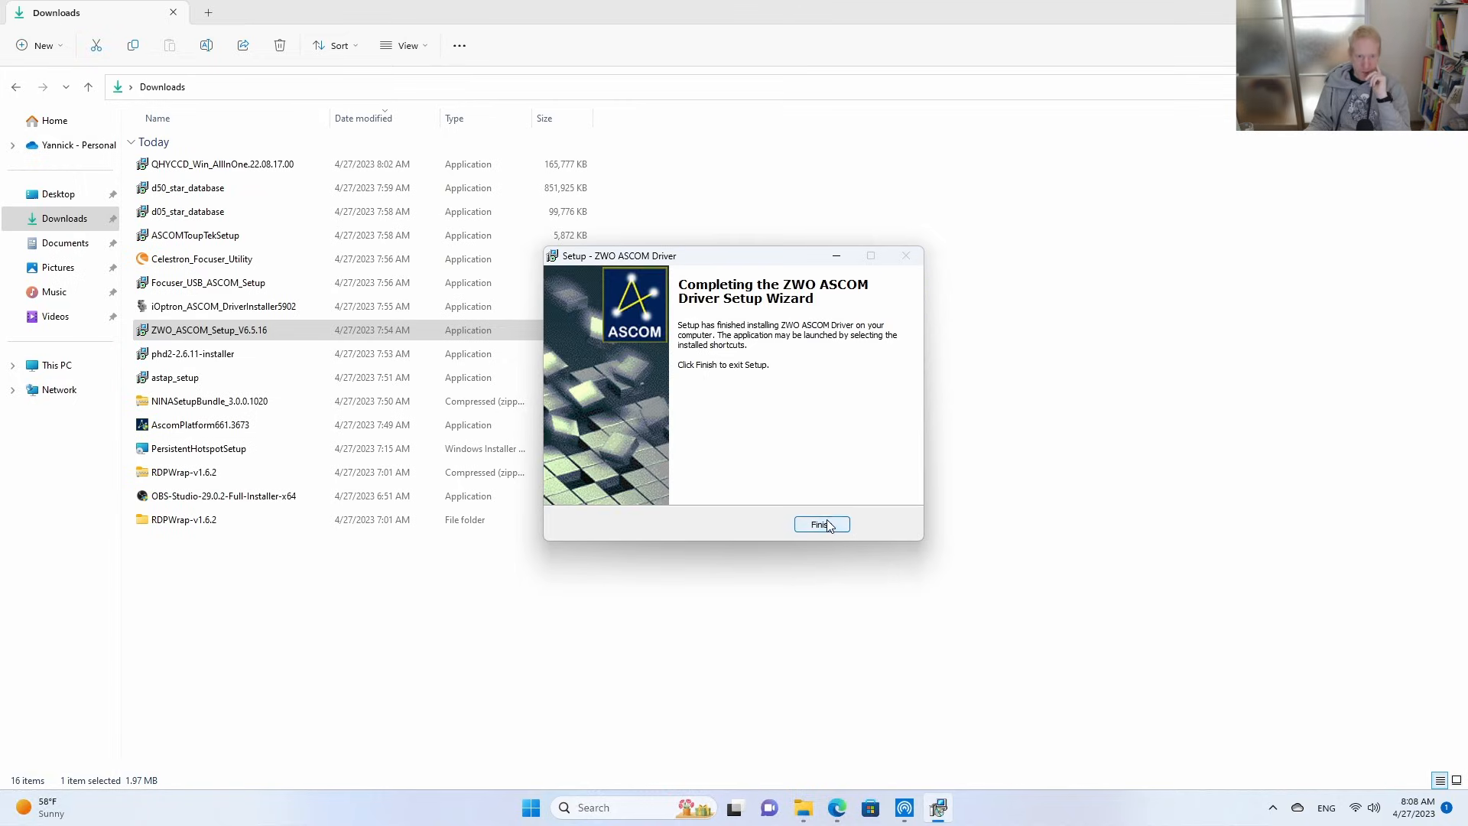
click(828, 526)
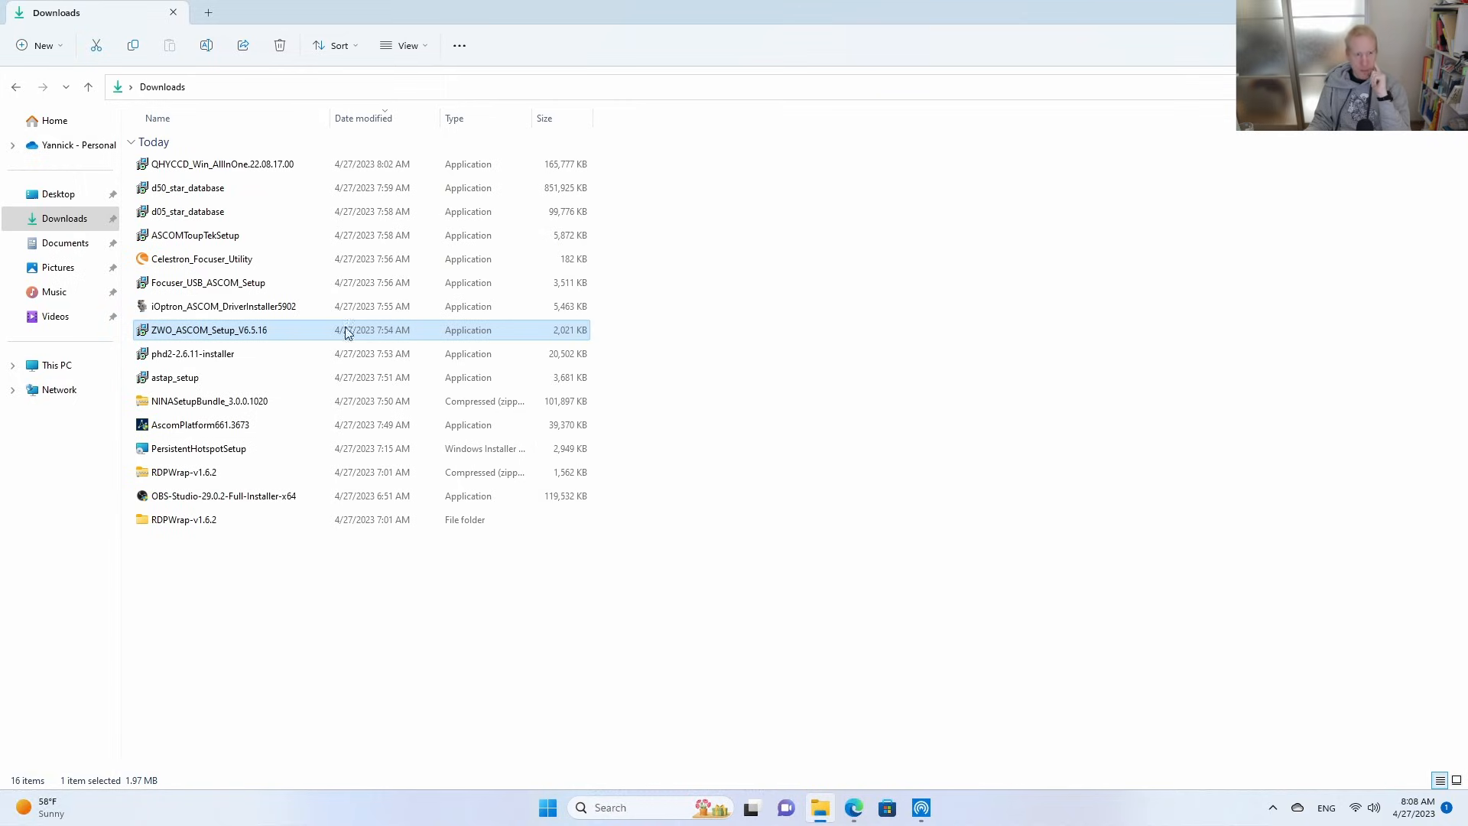
Install iOptron Commander and ASCOM Driver 5.9.0.2 from iOptron_ASCOM_DriverInstaller5902, allowing device changes and leaving the update history unopened.
click(225, 310)
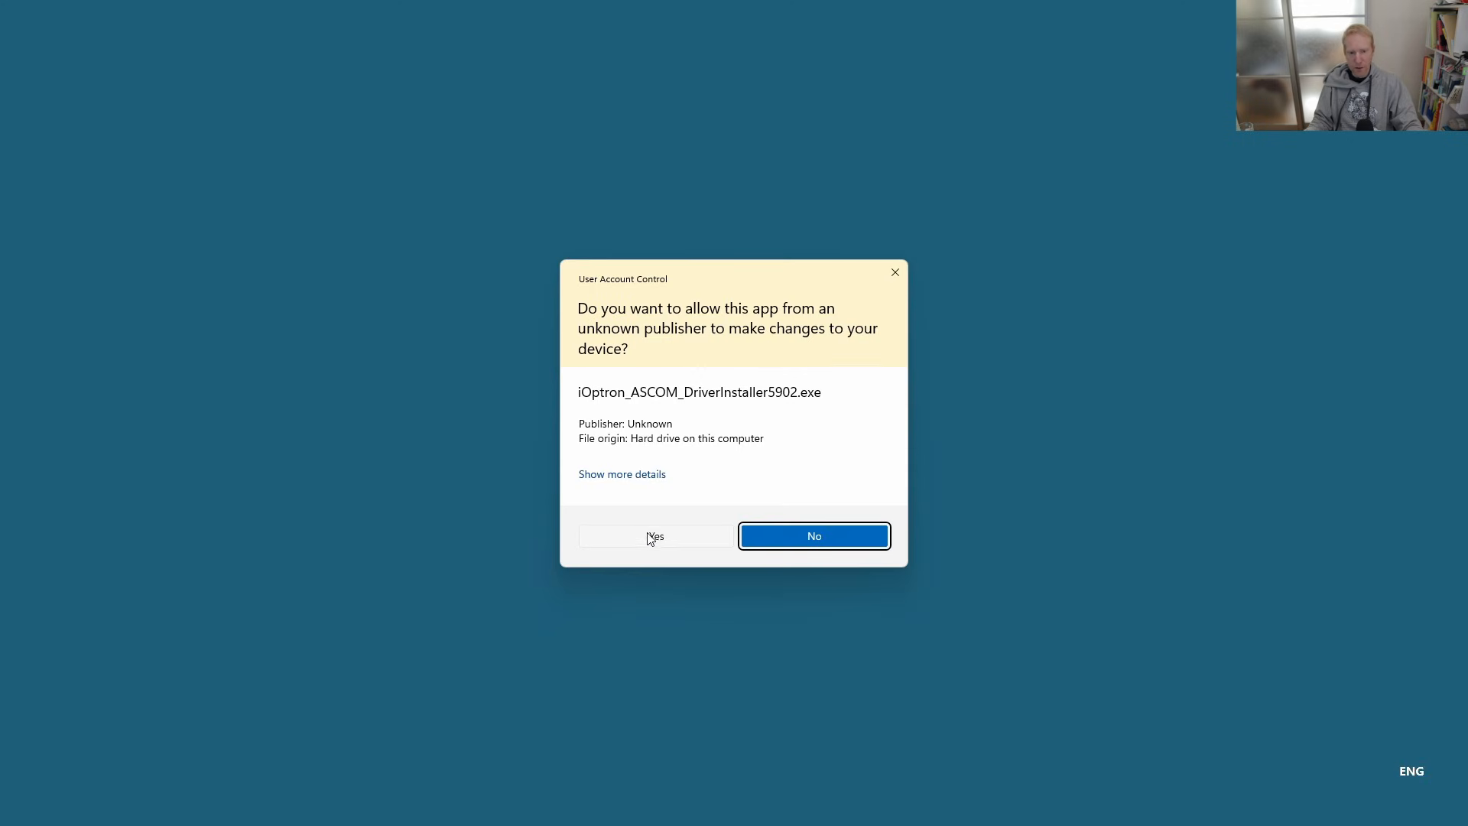
click(642, 540)
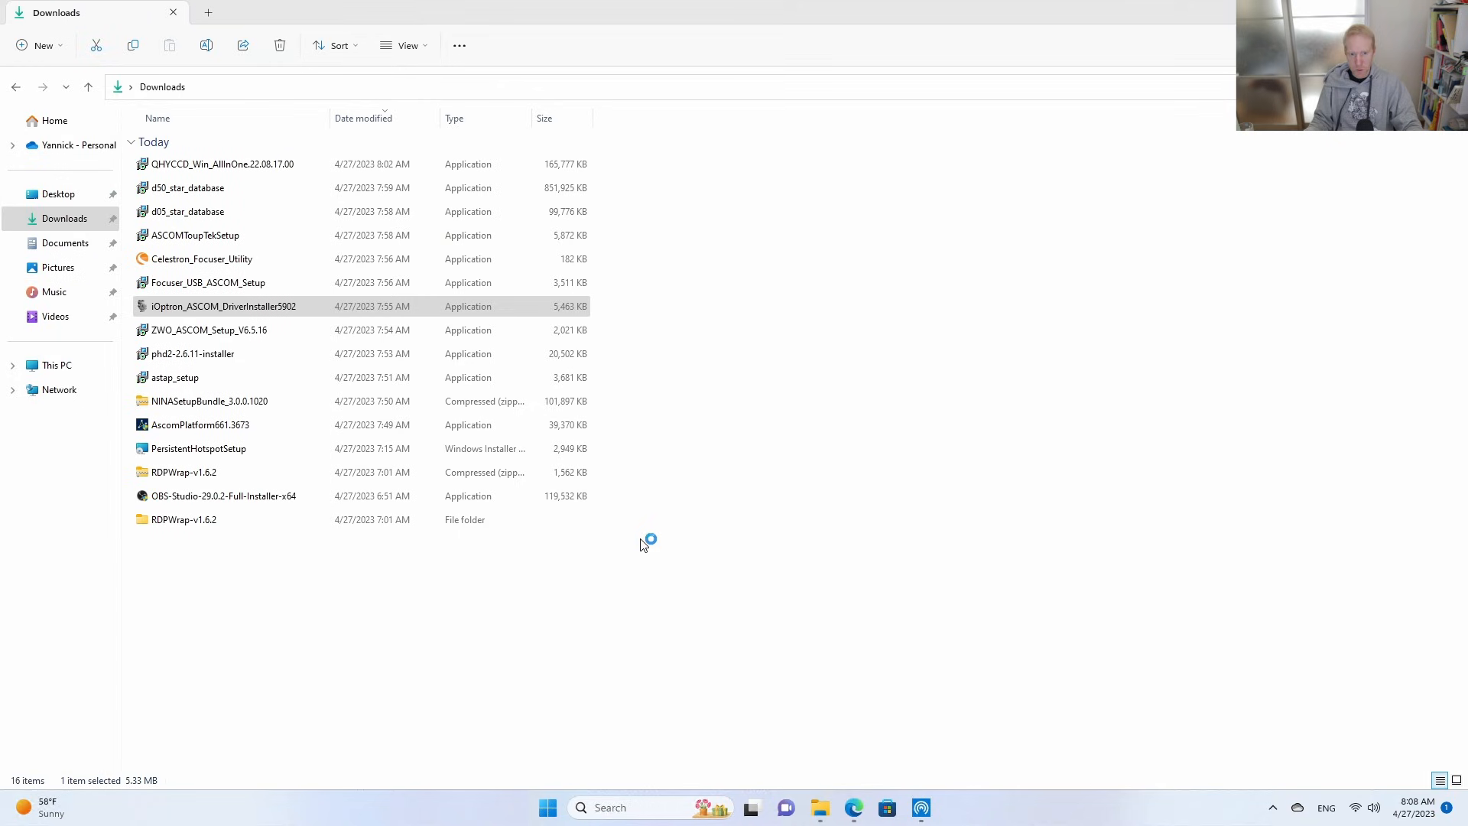
click(600, 478)
click(820, 523)
click(819, 528)
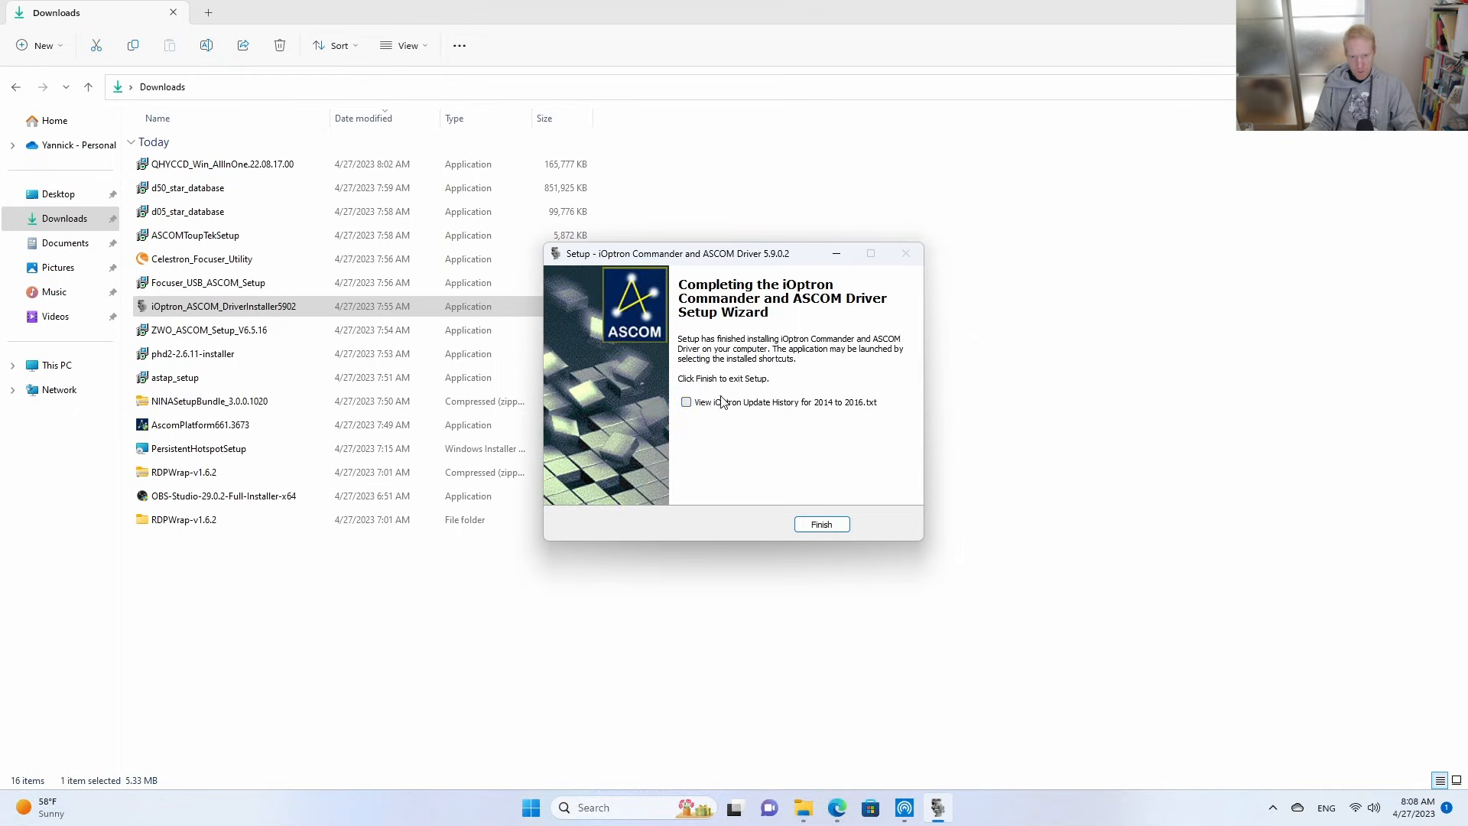
click(821, 524)
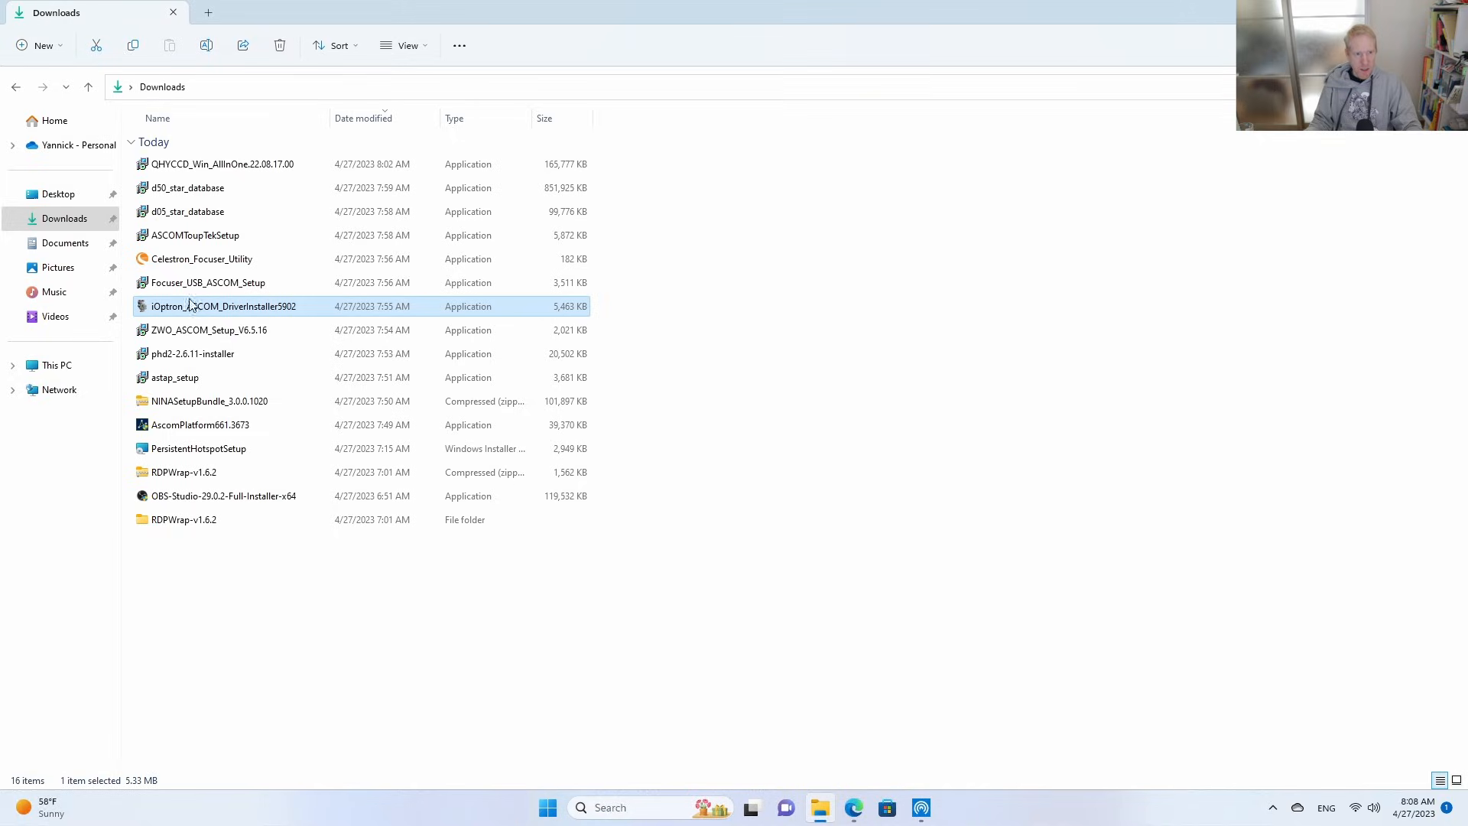
Install the Celestron motor focuser driver from Focuser_USB_ASCOM_Setup, allowing device changes and declining to view the user manual.
double_click(177, 284)
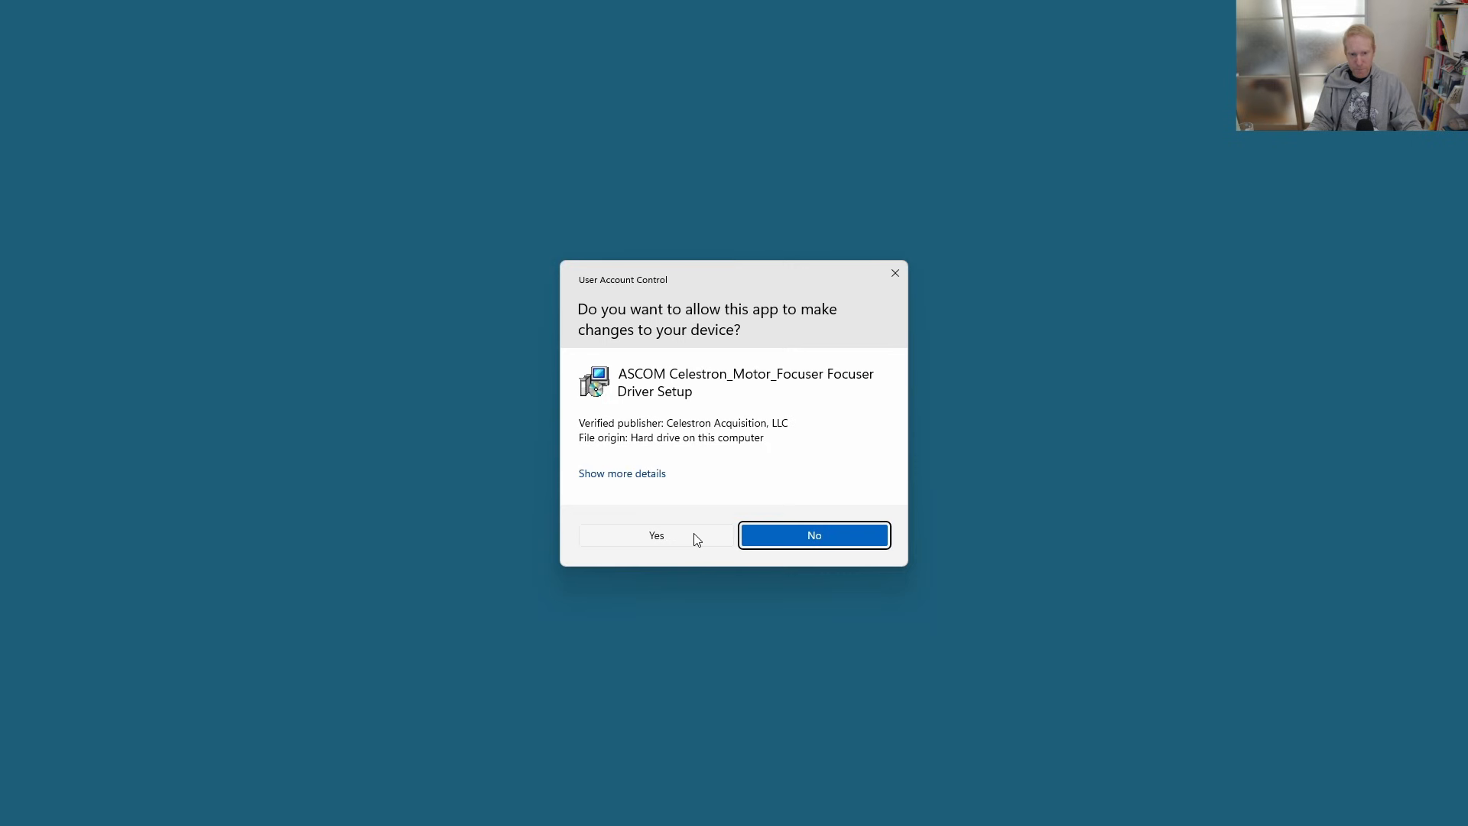
click(696, 536)
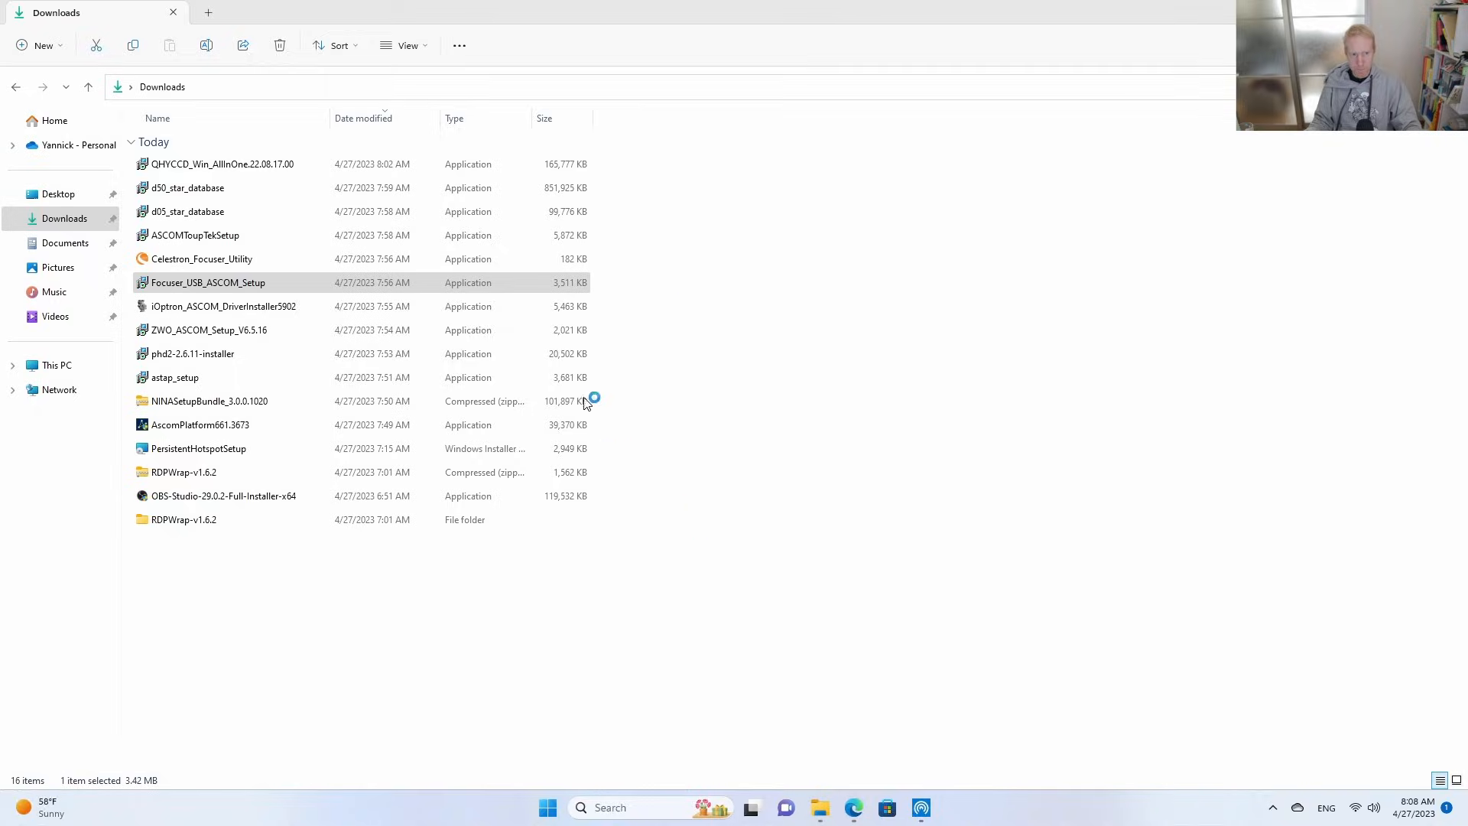
click(821, 524)
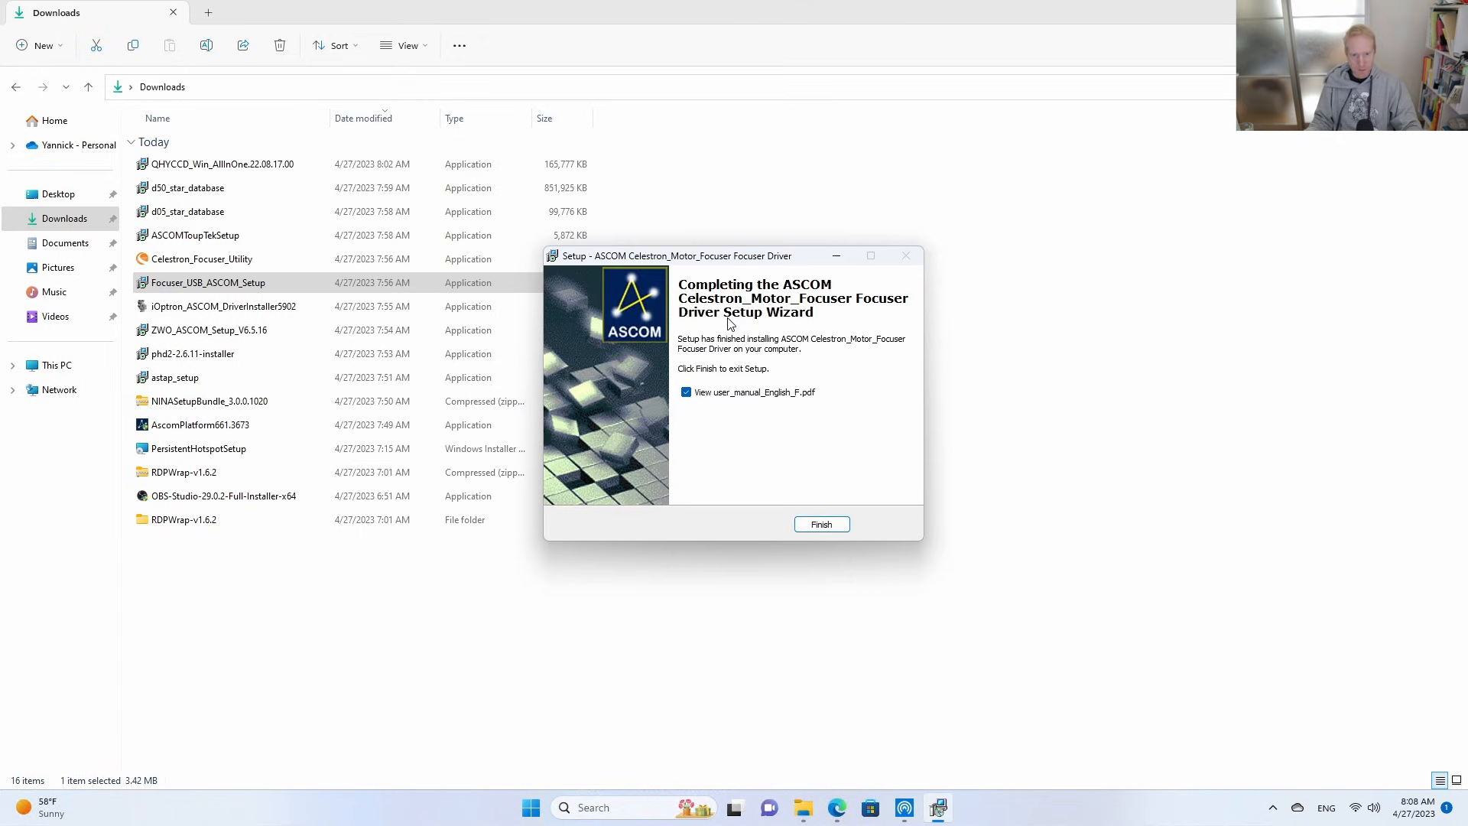
click(739, 394)
click(829, 526)
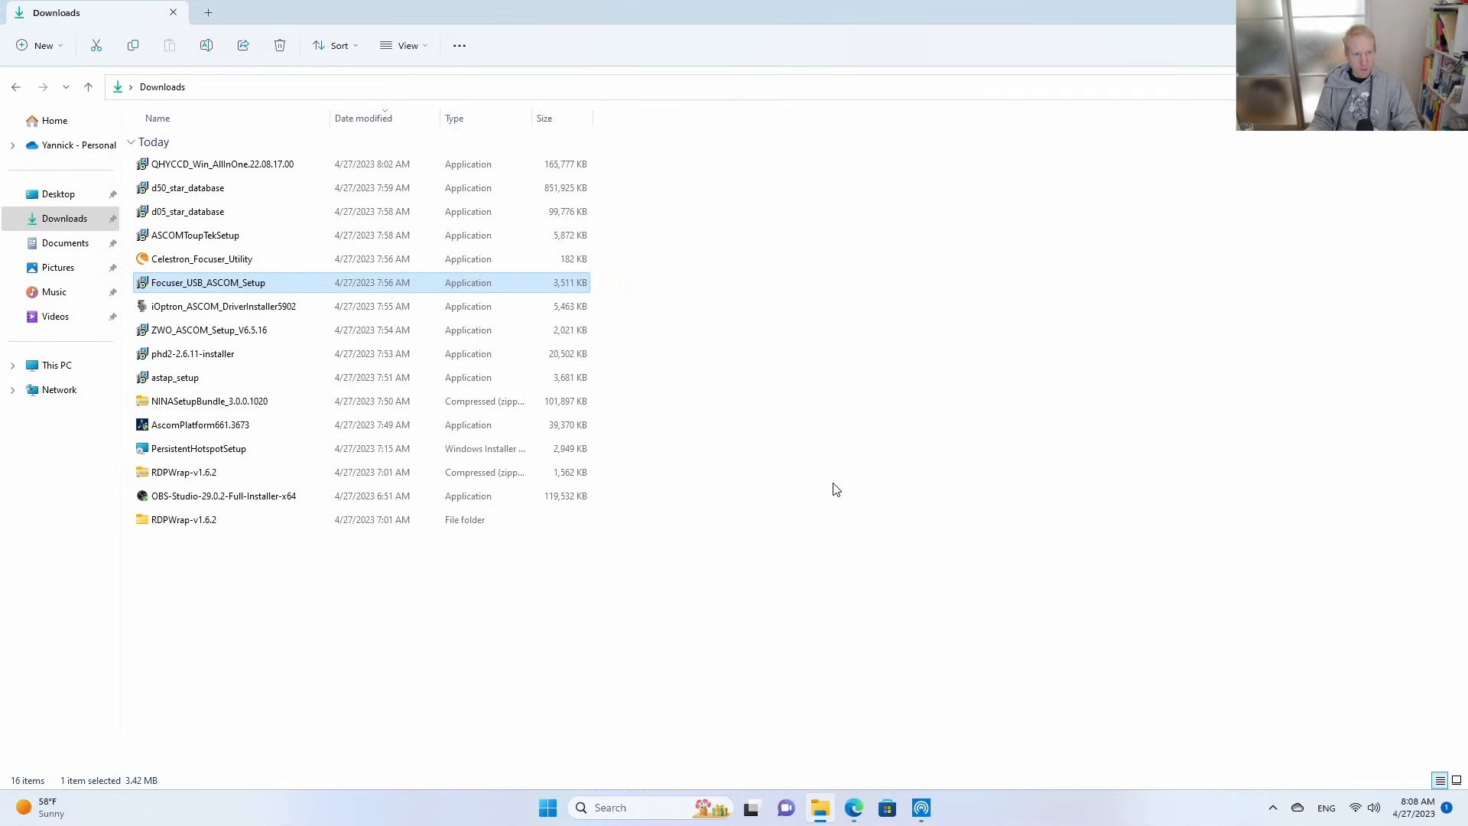
Install the ASCOM ToupTek Camera Driver from ASCOMToupTekSetup, allowing device changes and accepting the license agreement.
click(203, 261)
click(176, 238)
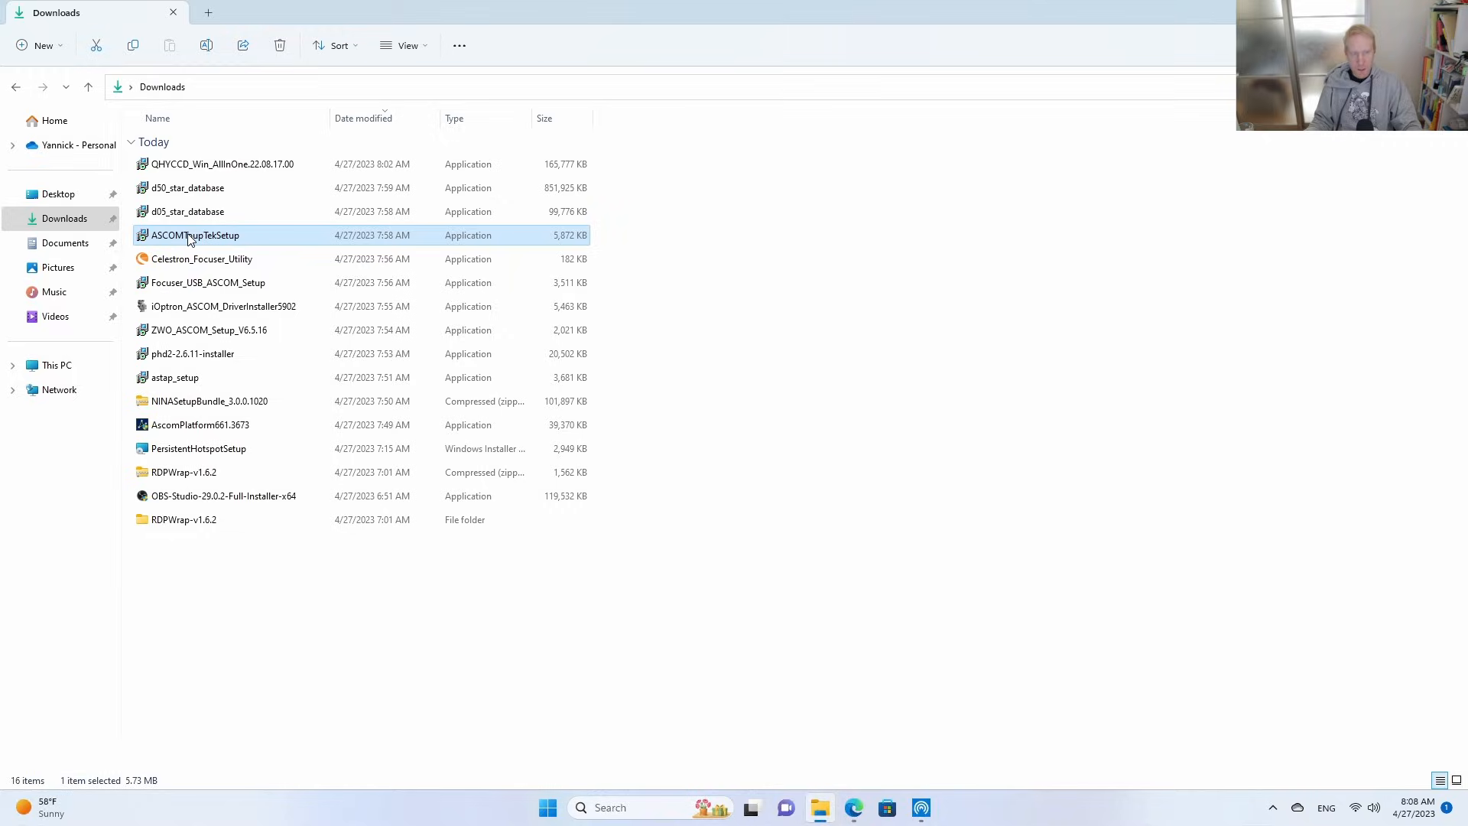
double_click(190, 240)
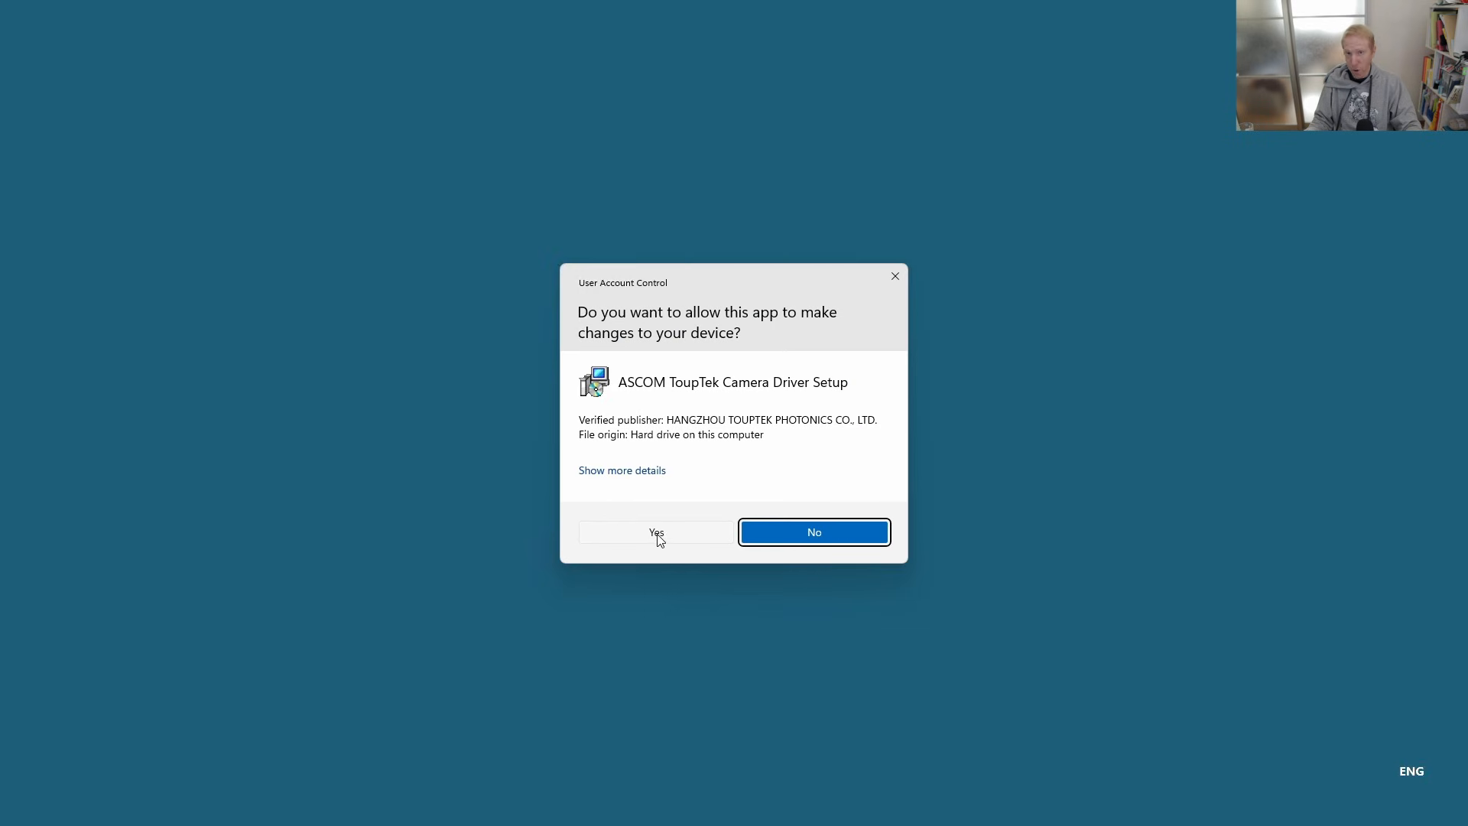
click(634, 539)
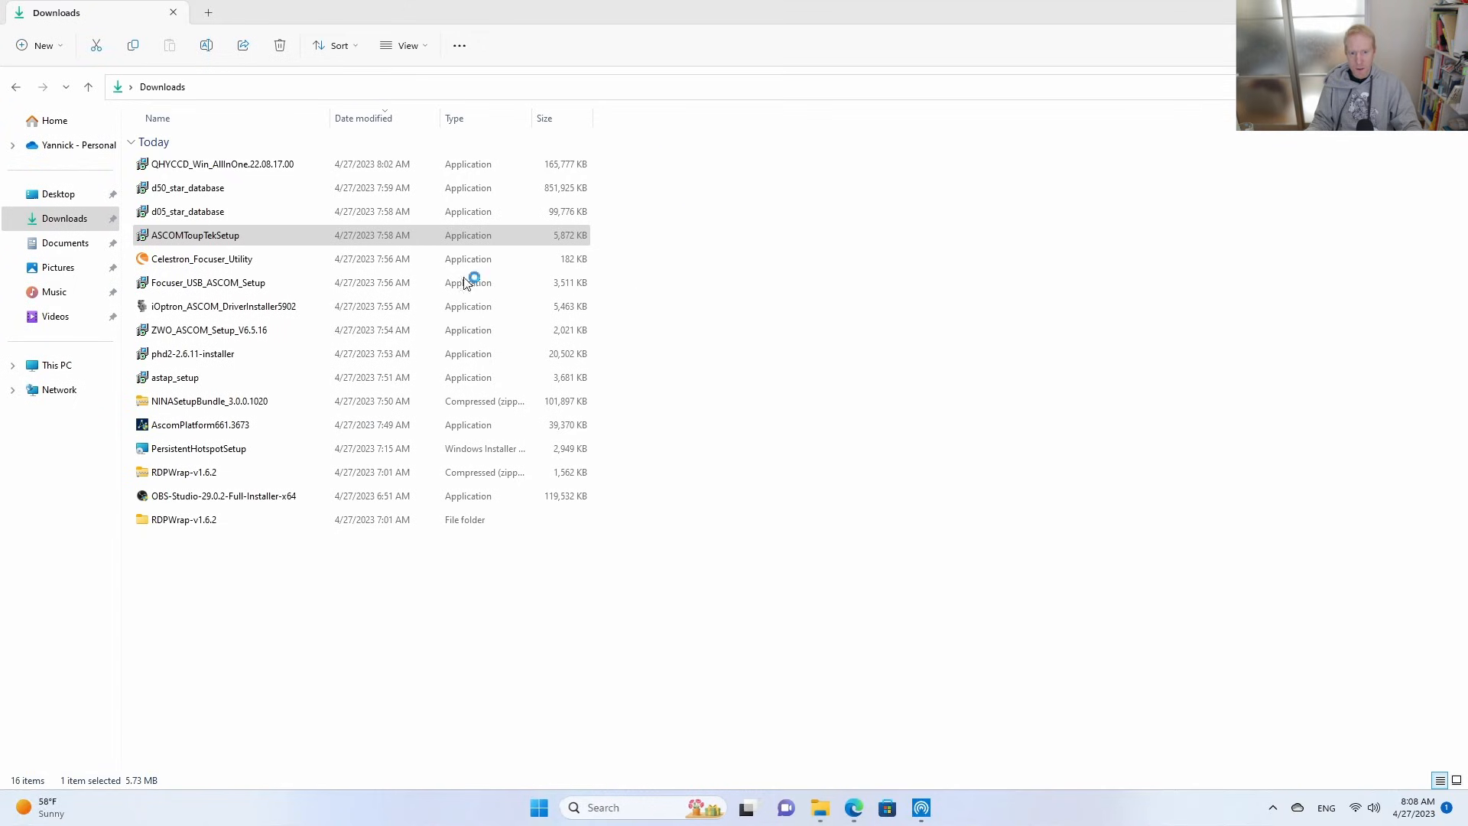
click(610, 477)
click(820, 525)
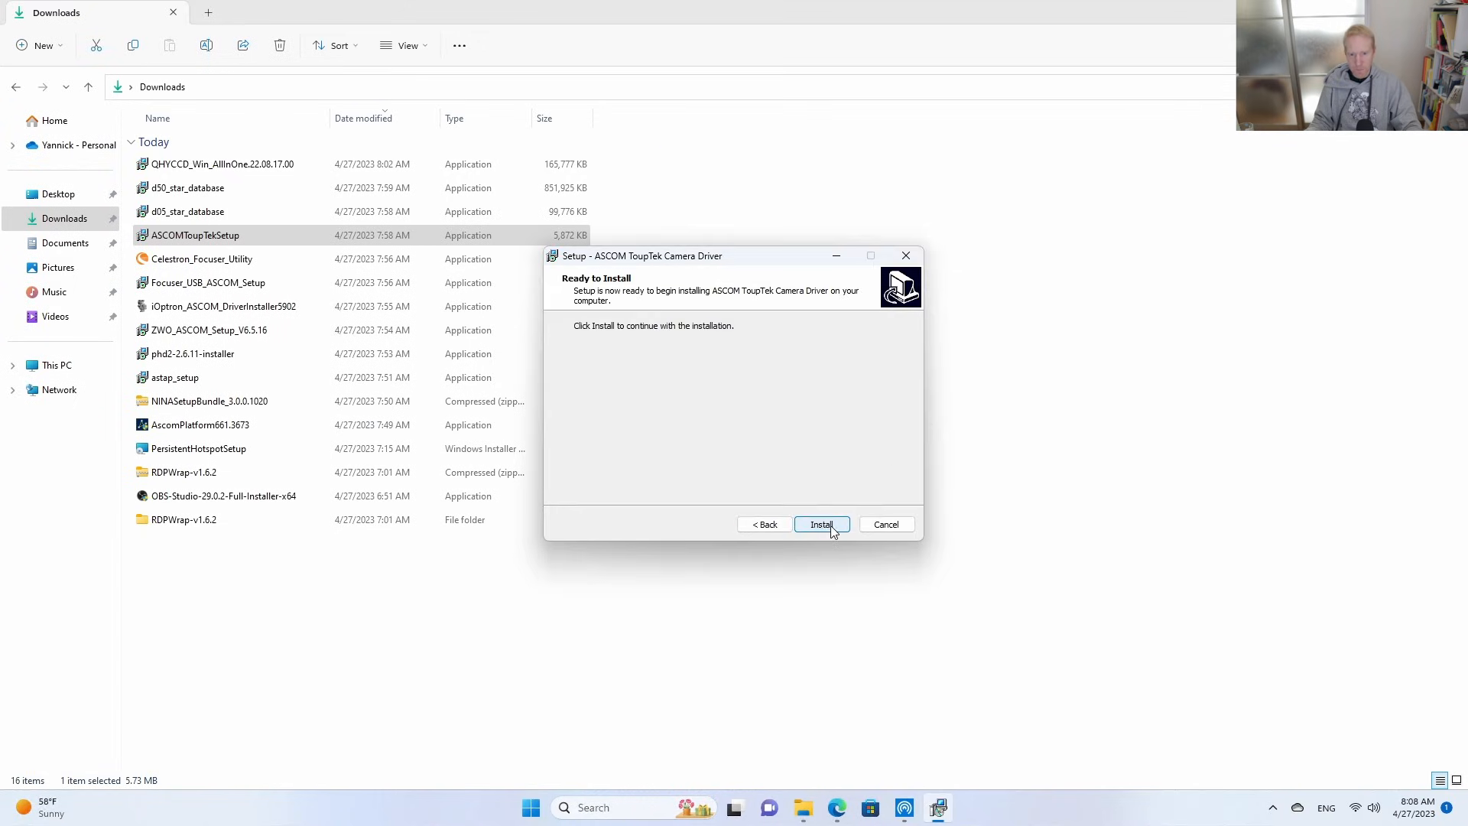
click(822, 526)
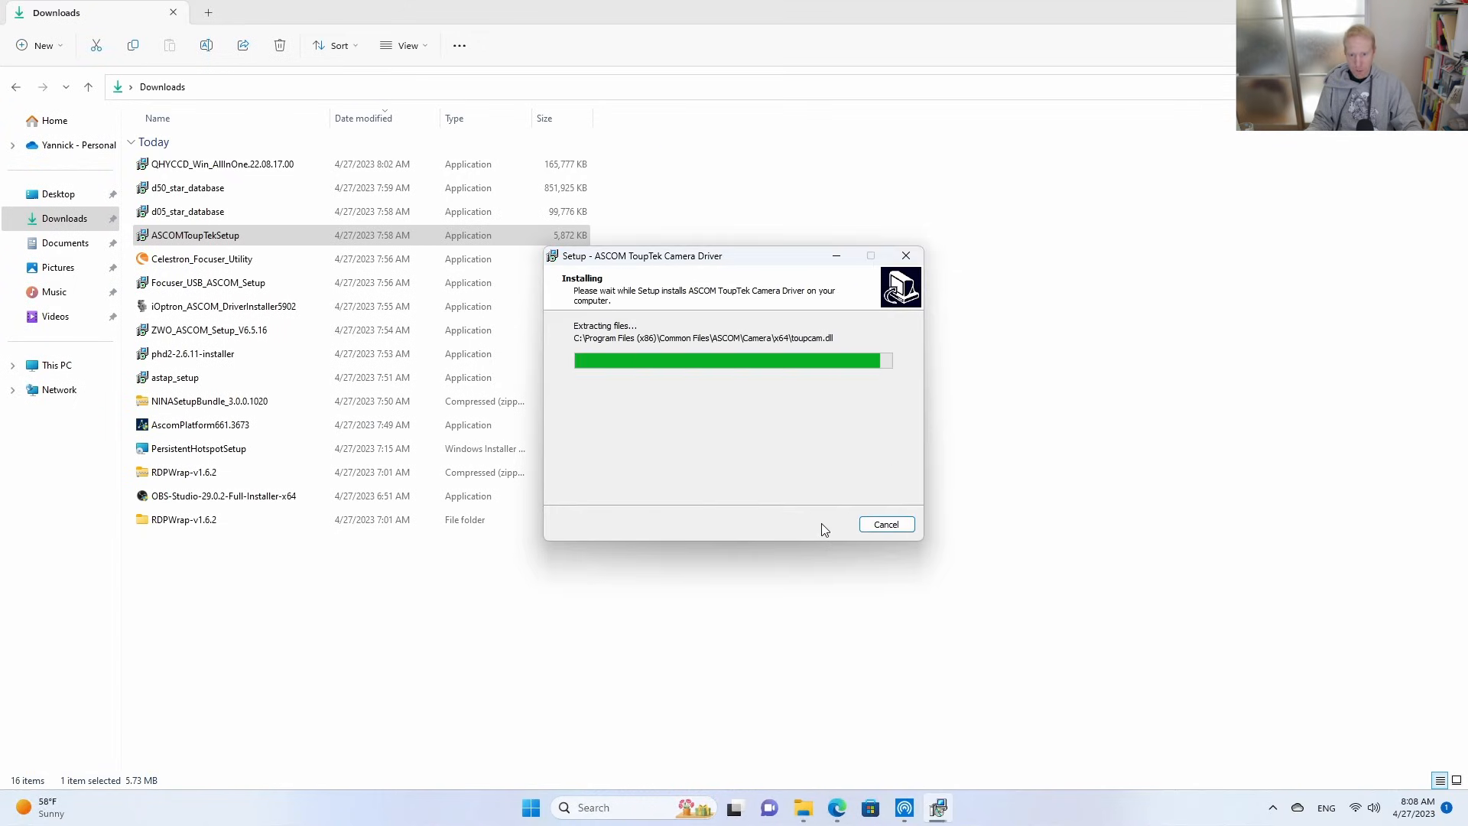
click(816, 524)
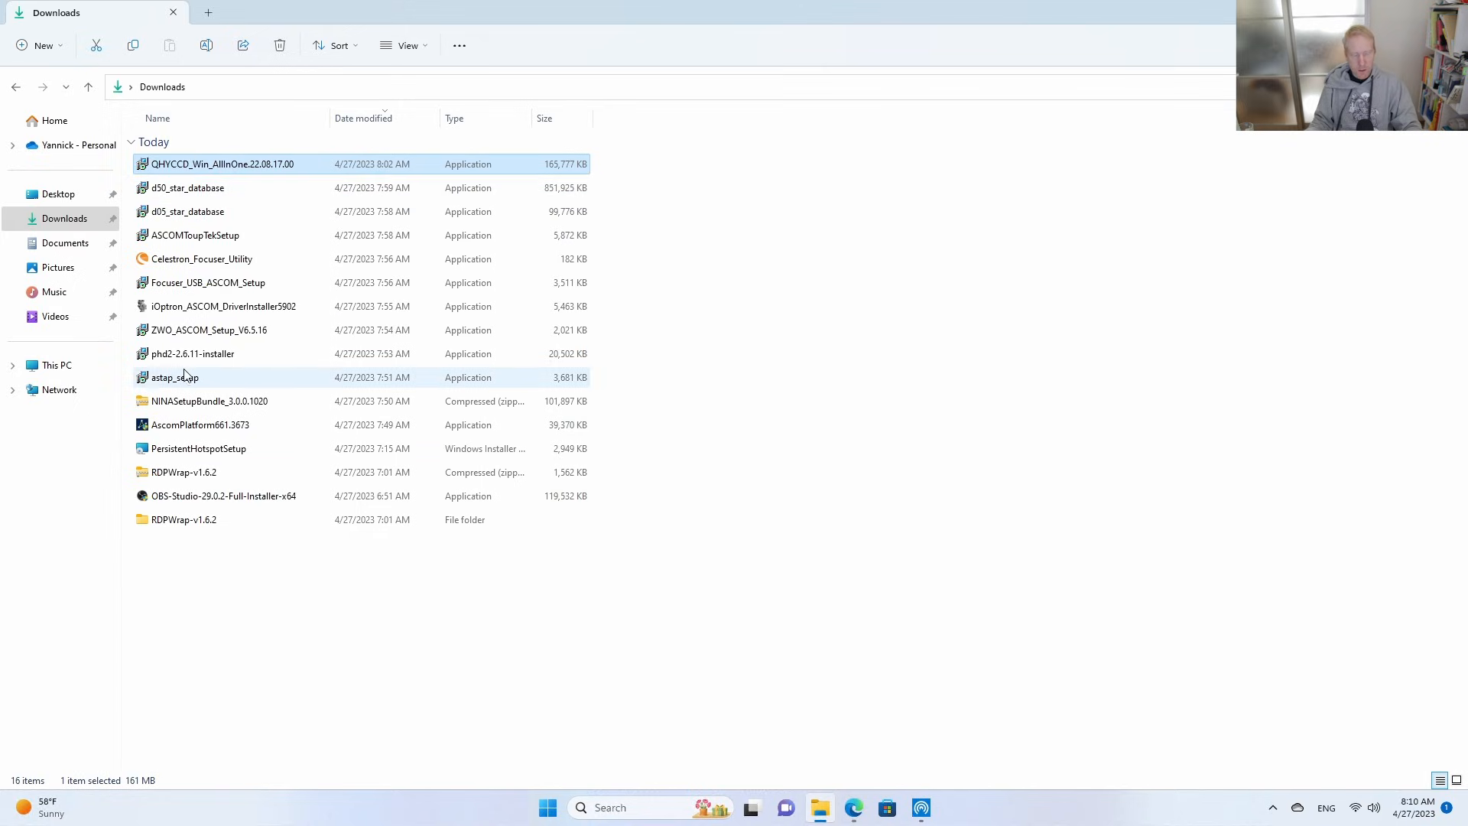
click(184, 259)
click(189, 333)
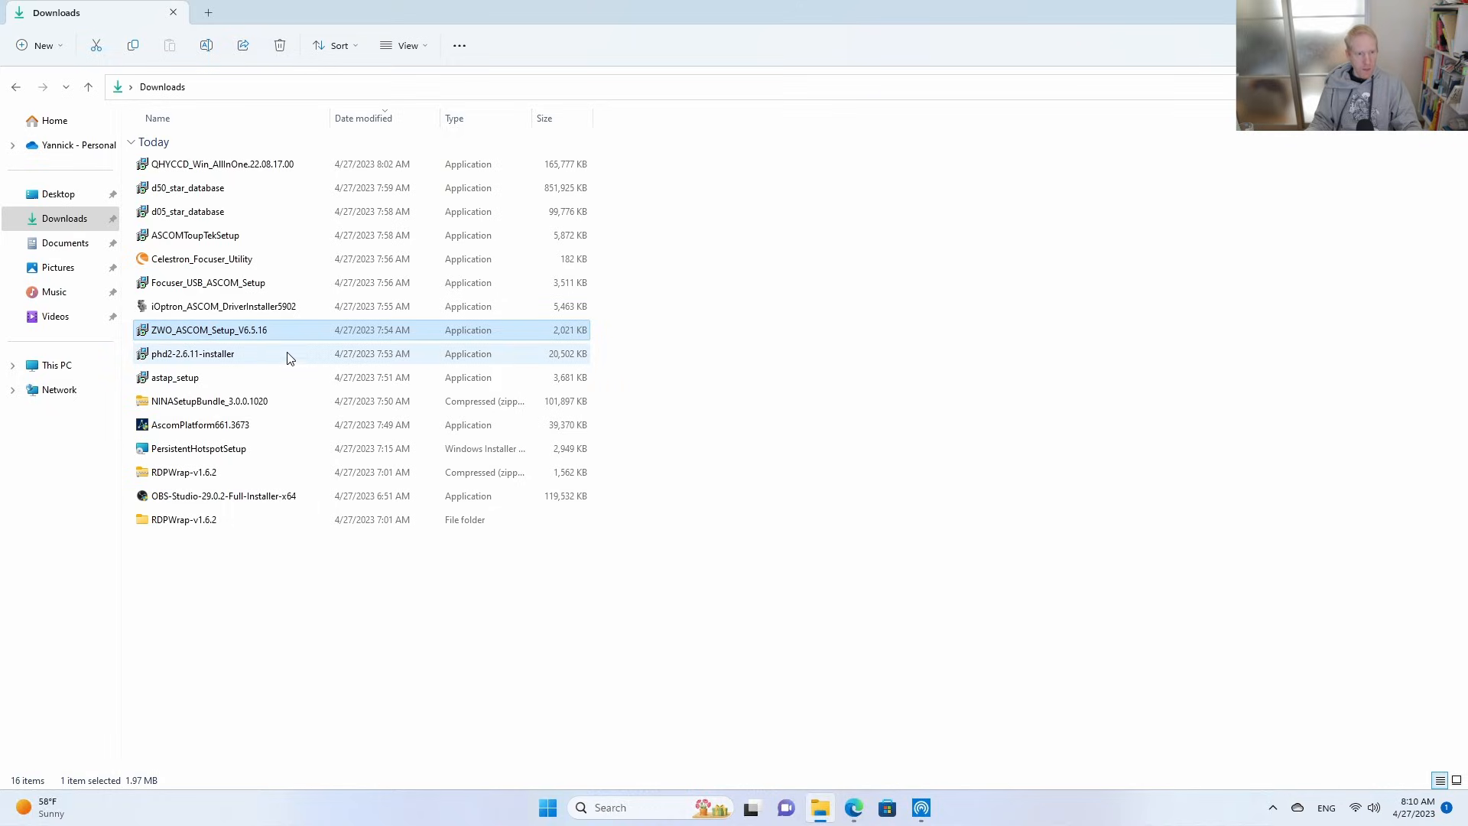
click(217, 360)
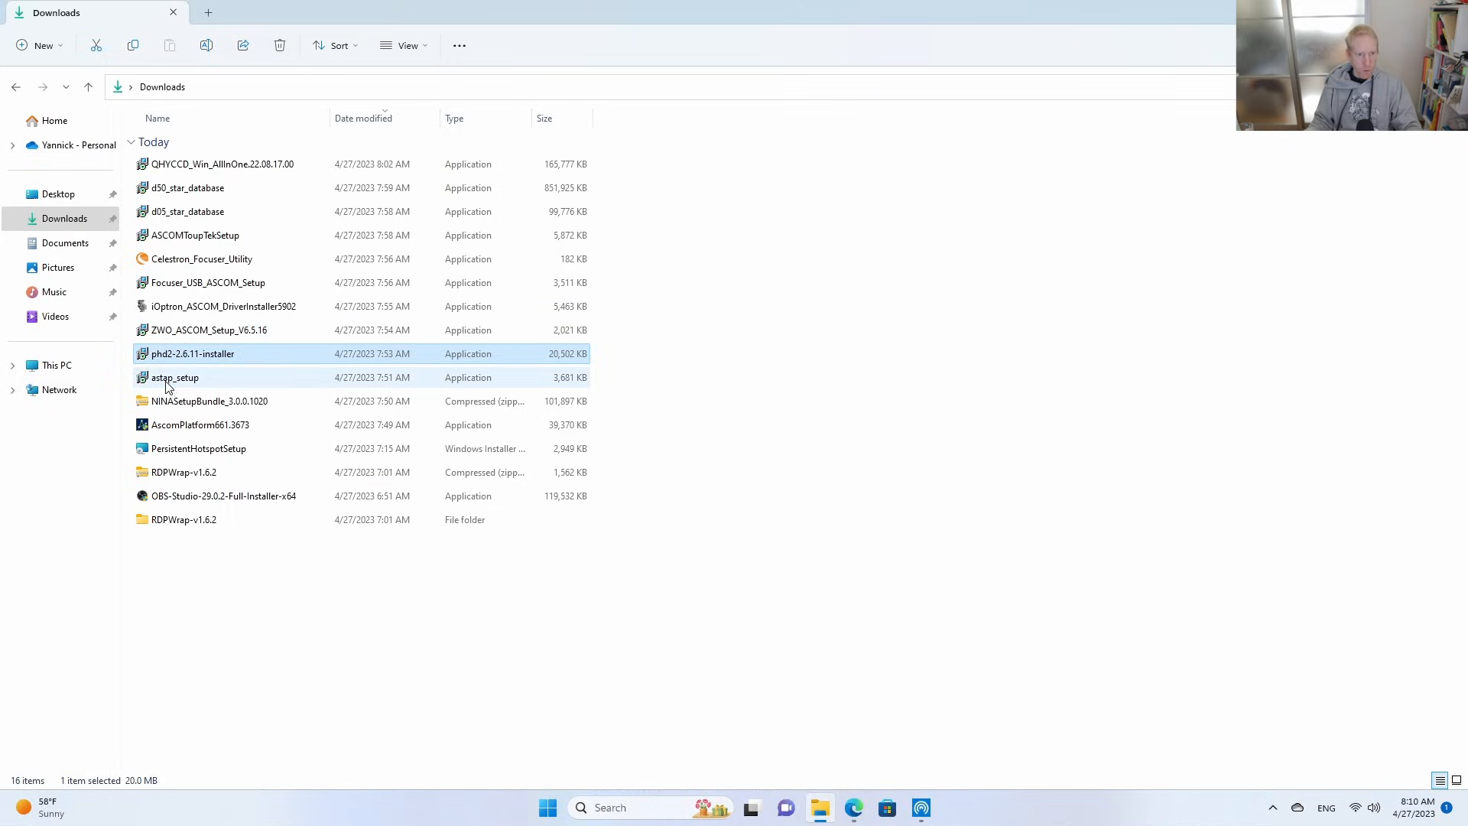
Install ASTAP from astap_setup into C:\Program Files\astap with a desktop icon, and finish without launching the stacking program.
double_click(169, 380)
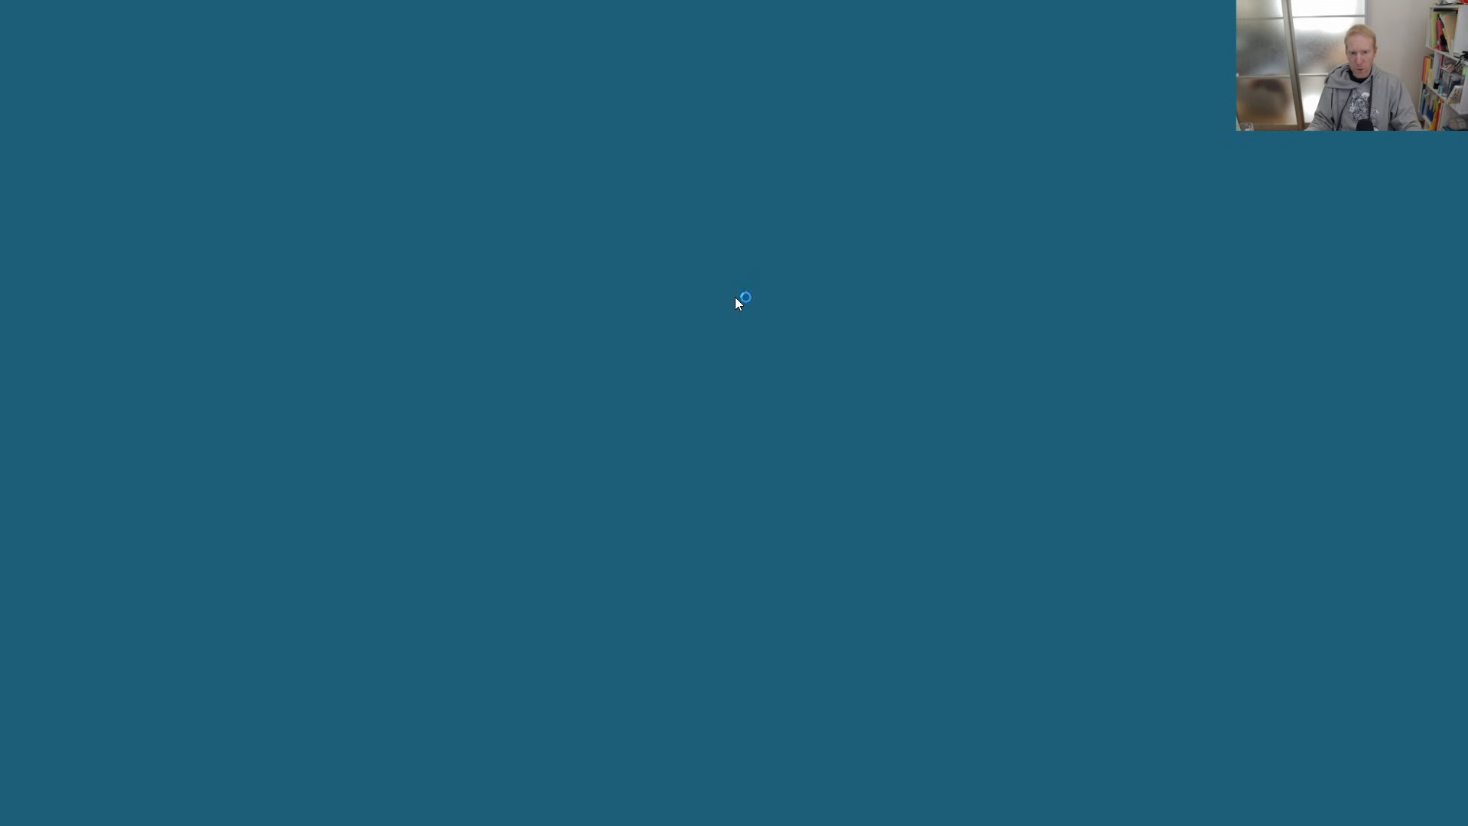
click(658, 539)
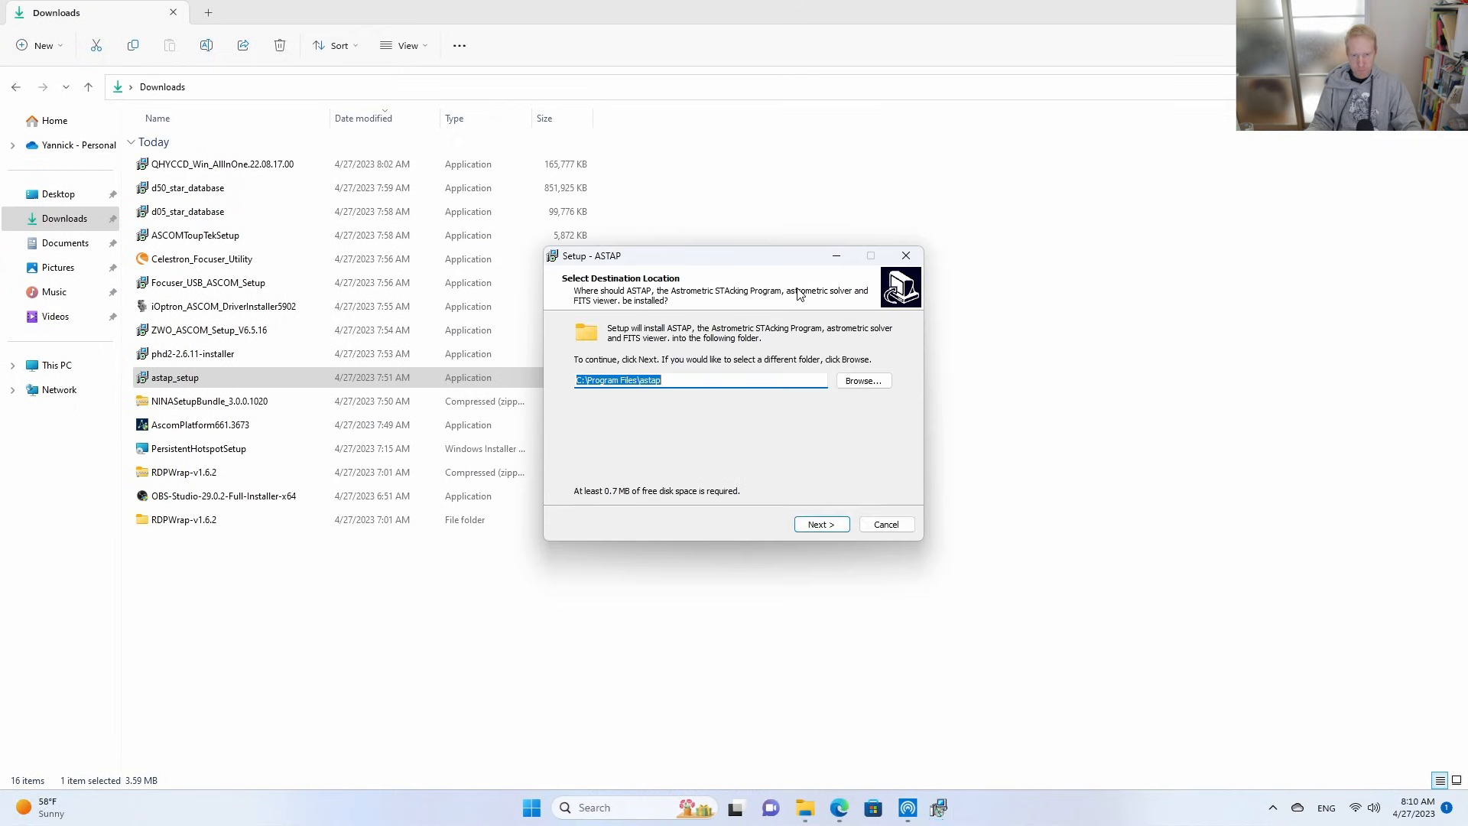
drag(707, 382, 546, 382)
click(811, 527)
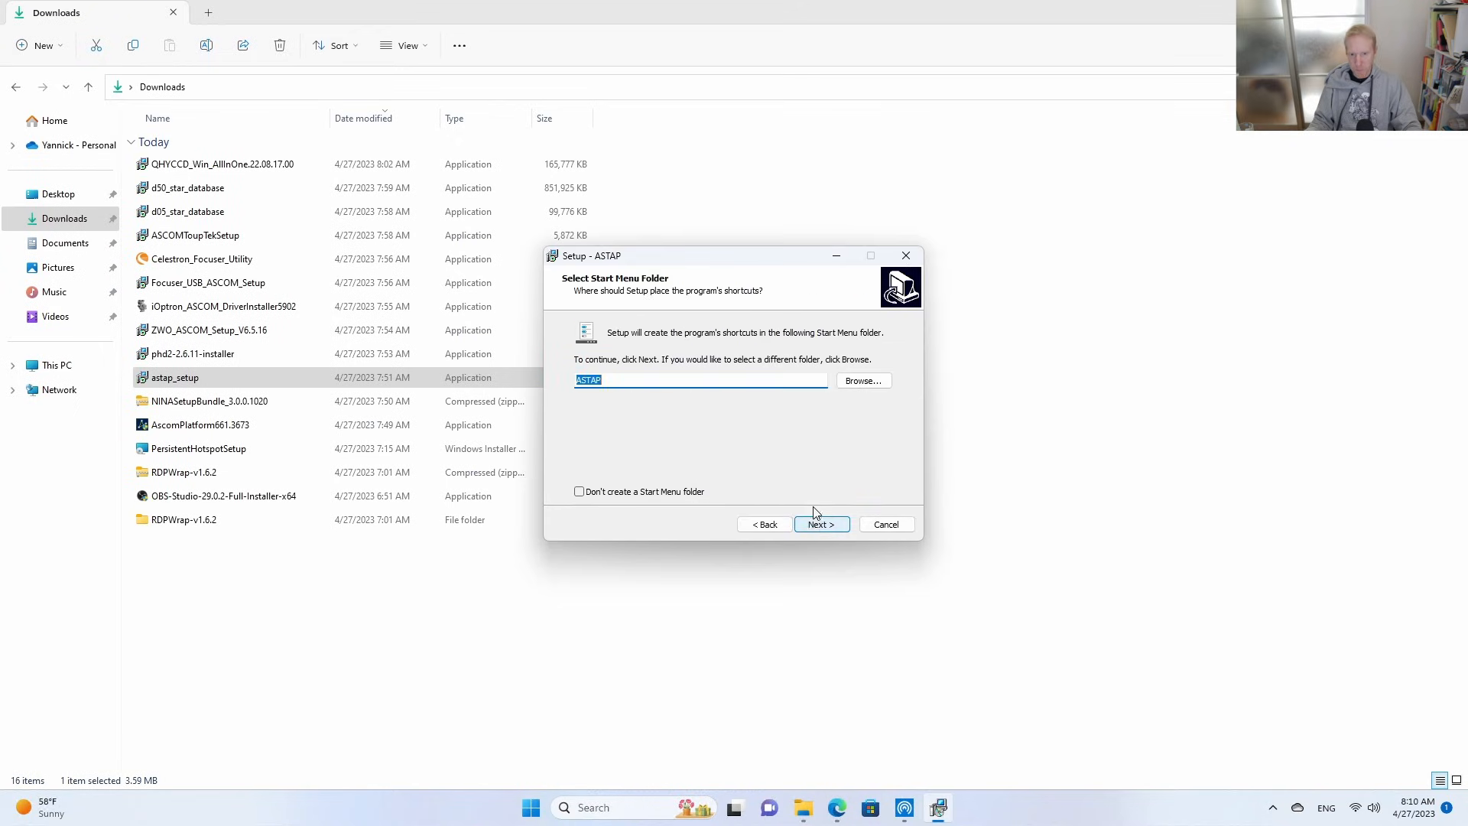
click(825, 524)
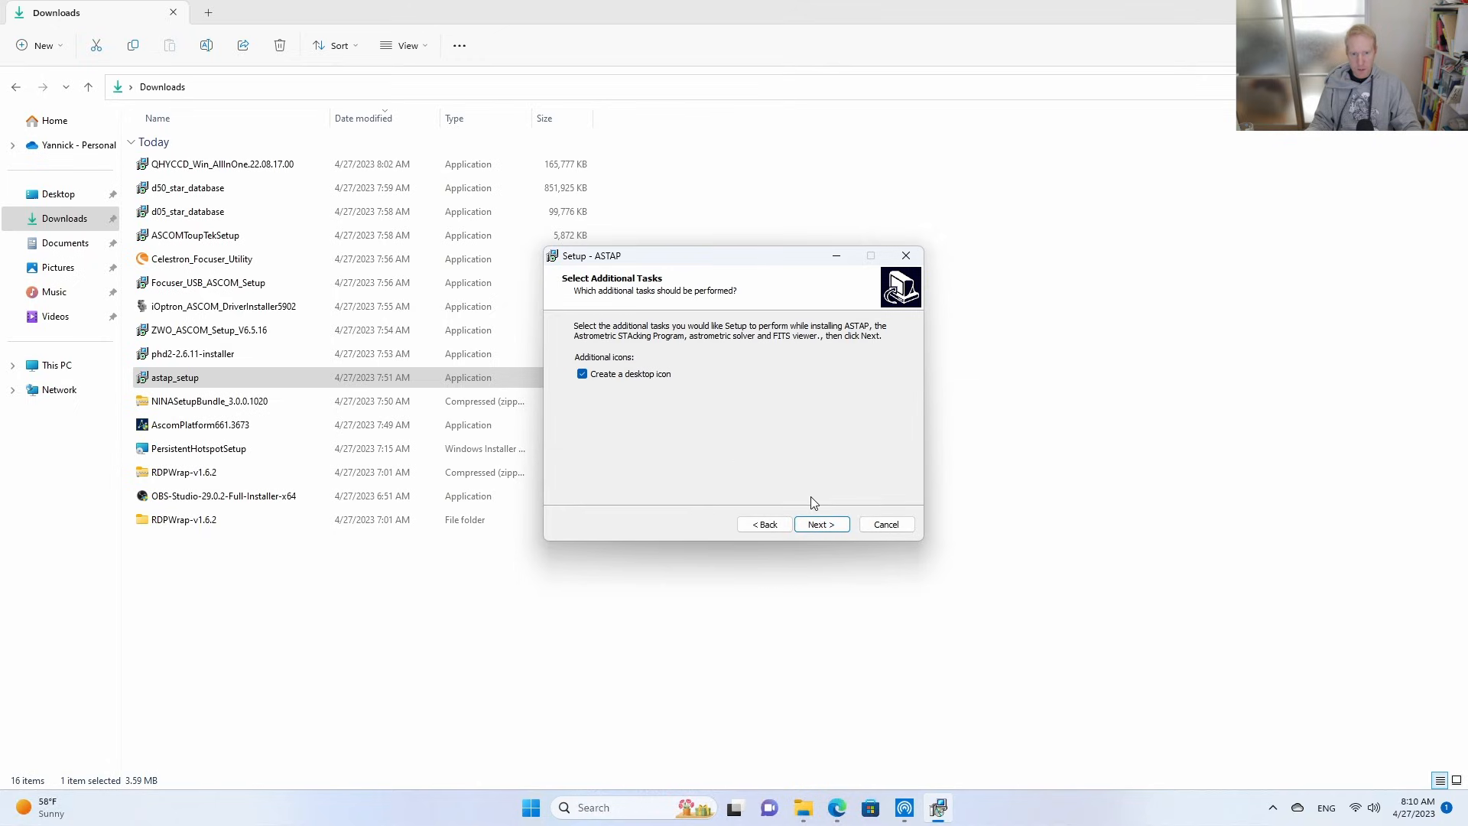
click(826, 529)
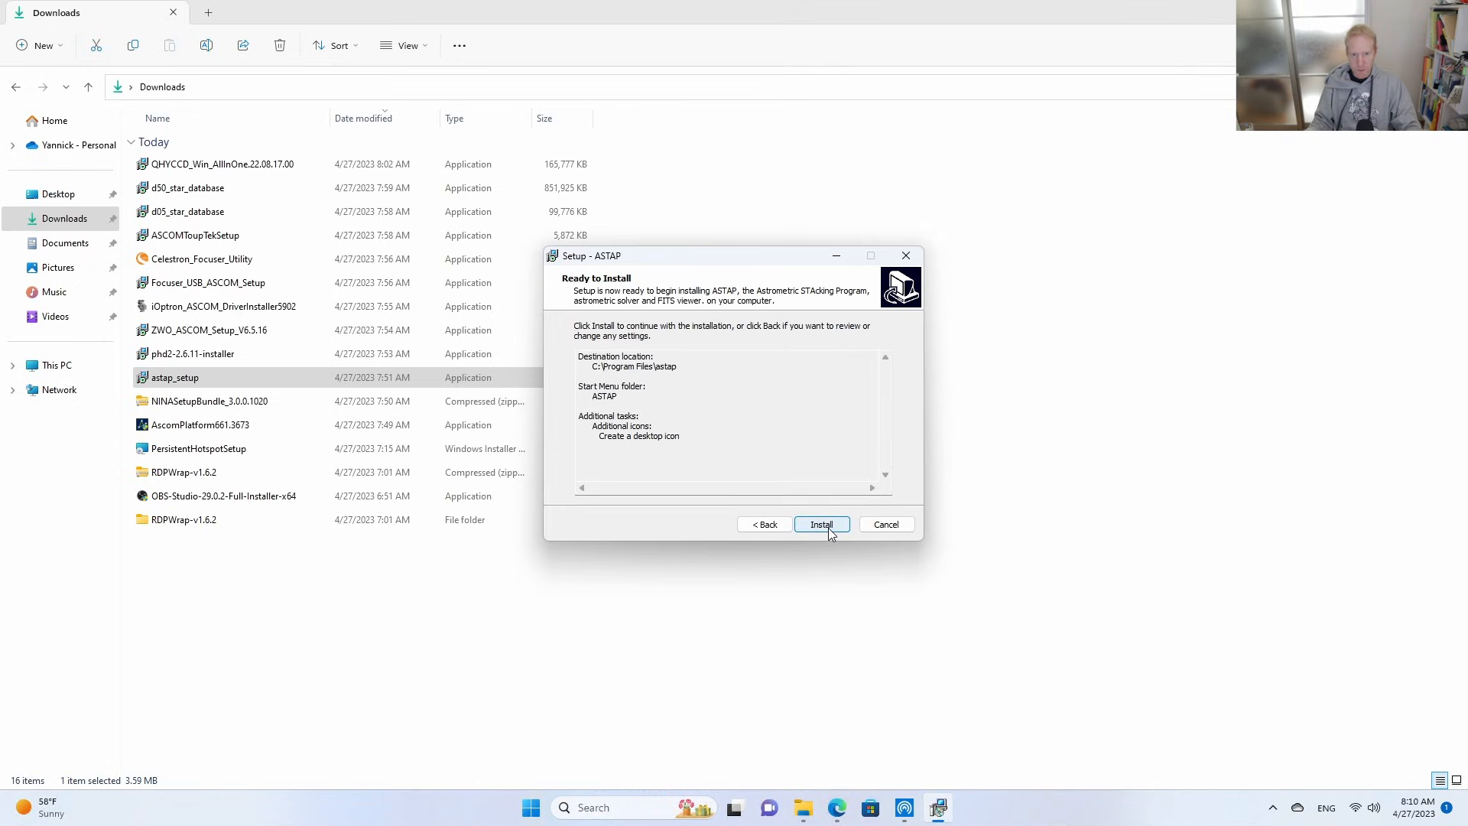
click(828, 528)
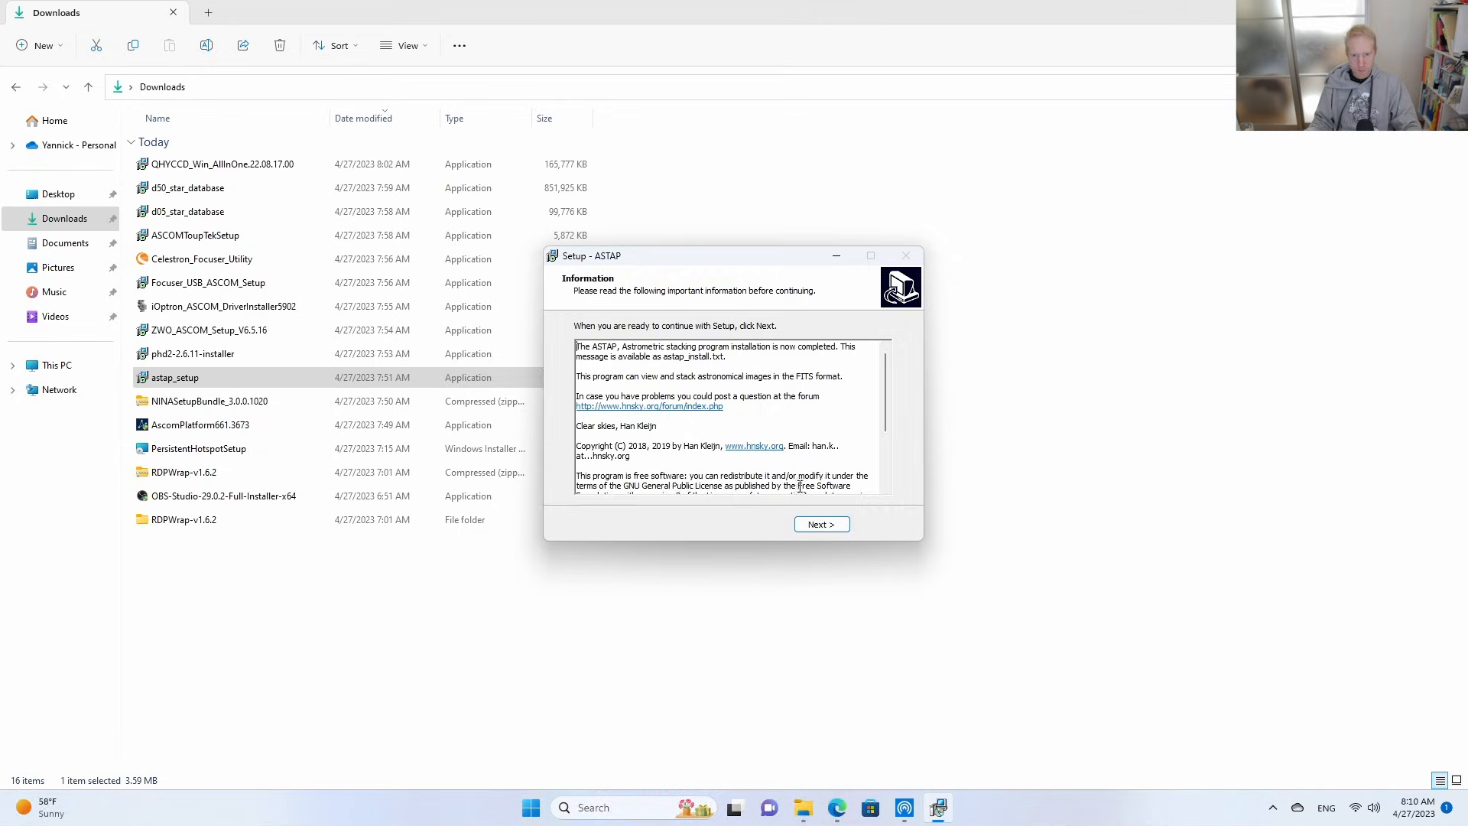
click(822, 525)
click(765, 425)
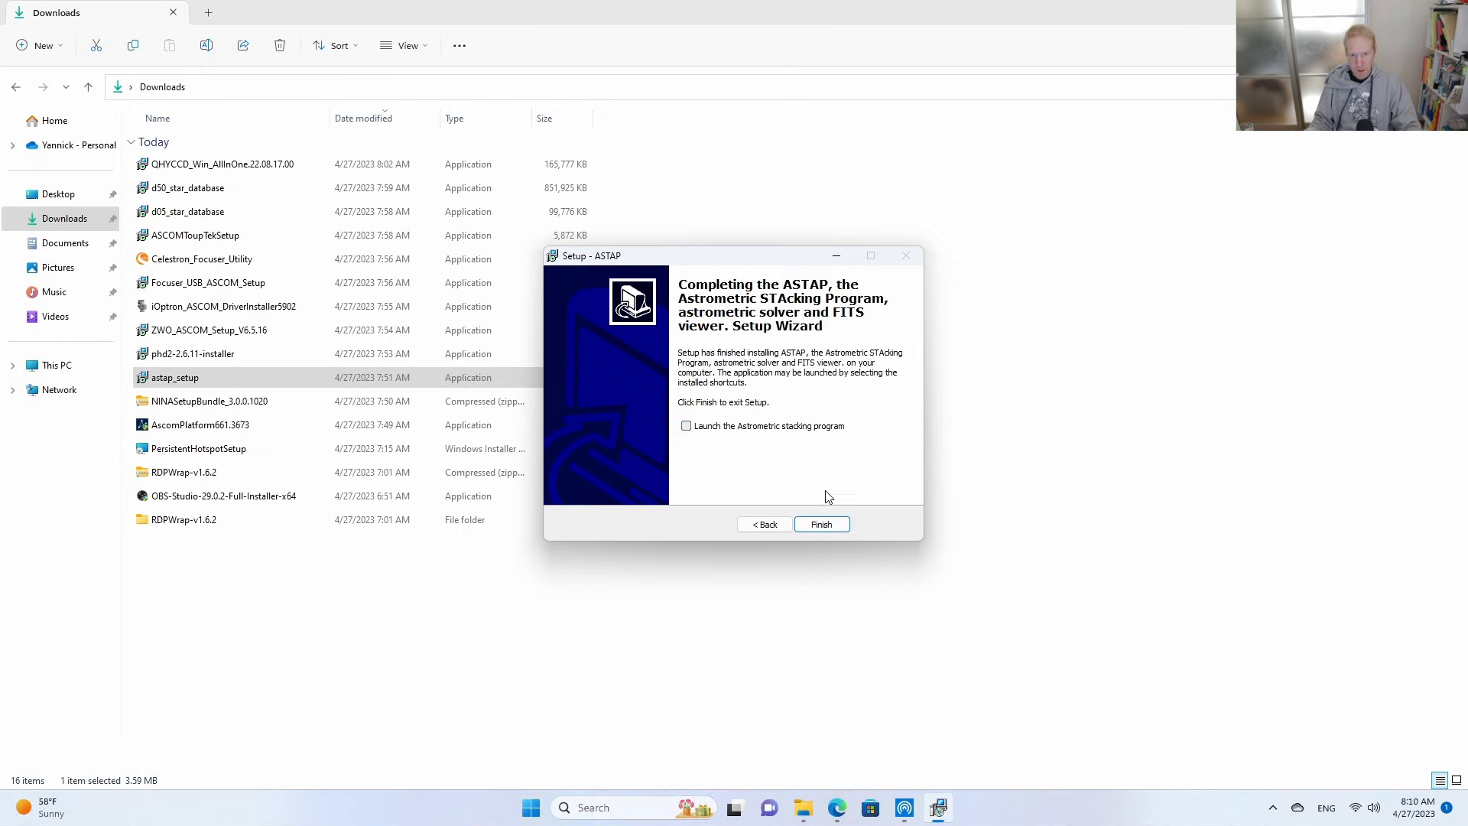
click(829, 526)
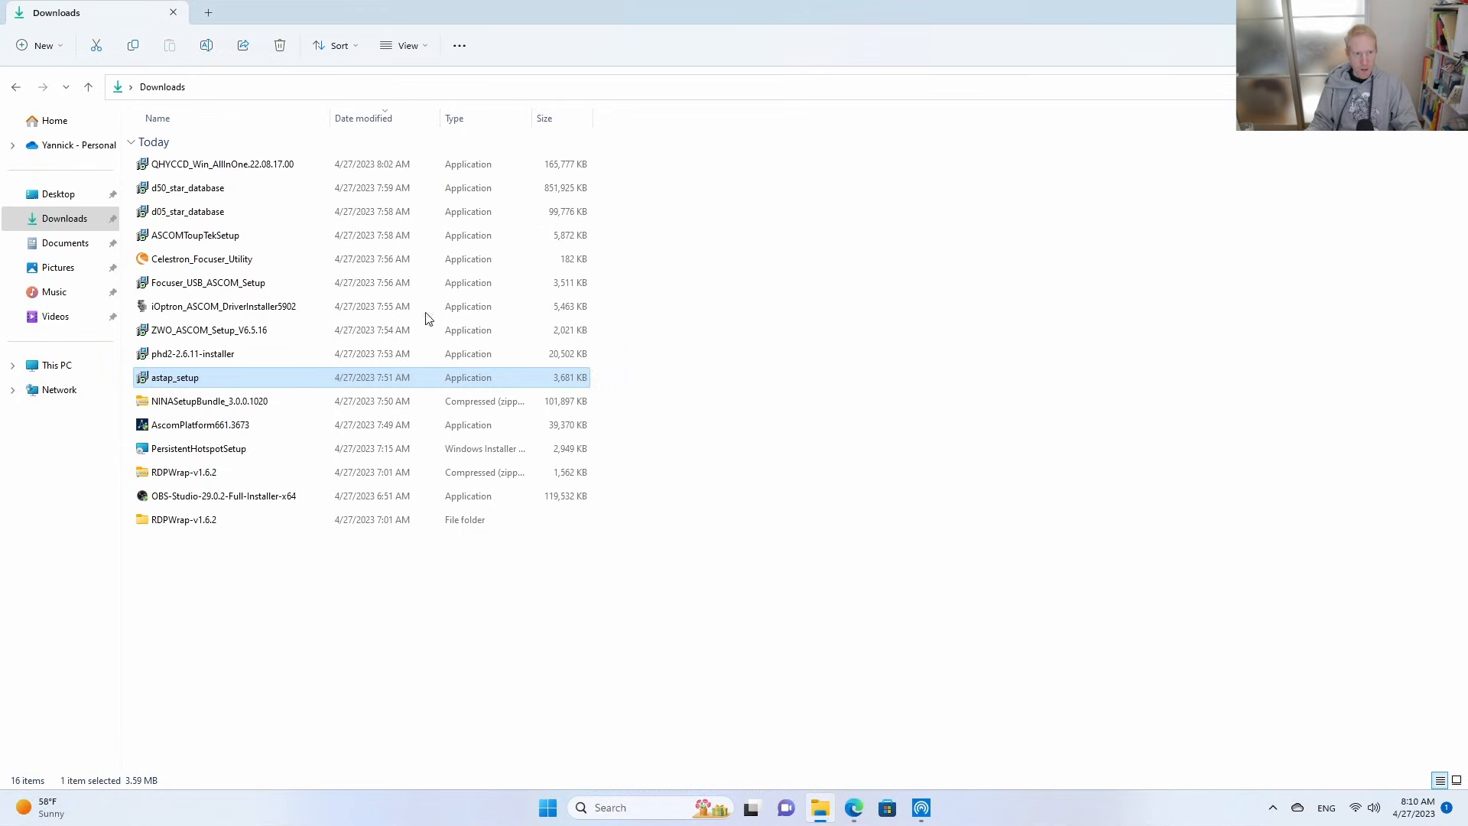
Install the ASTAP D50 star database from d50_star_database into C:\Program Files\astap, allowing device changes.
click(190, 216)
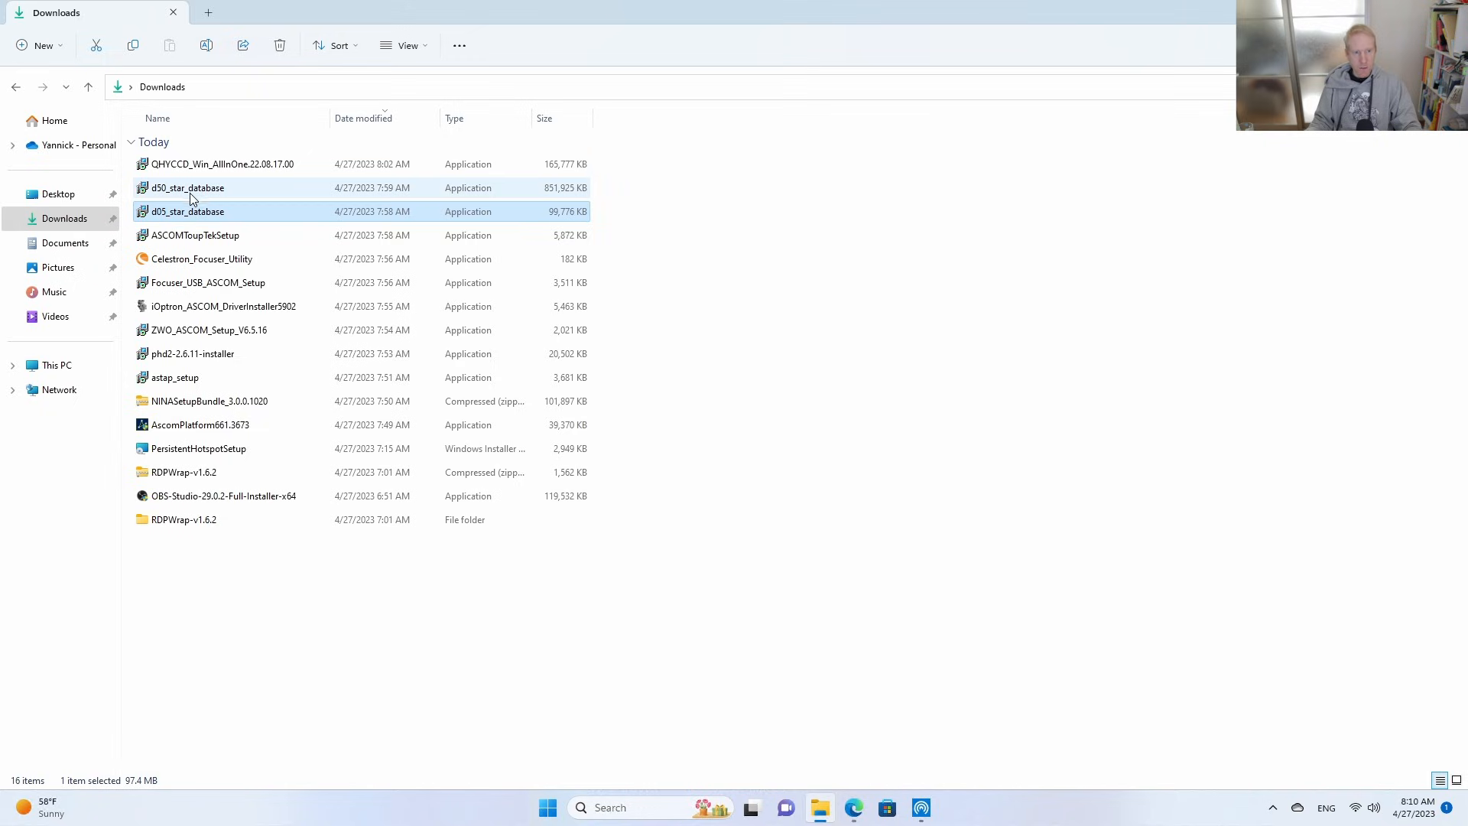
click(190, 191)
click(182, 221)
click(177, 191)
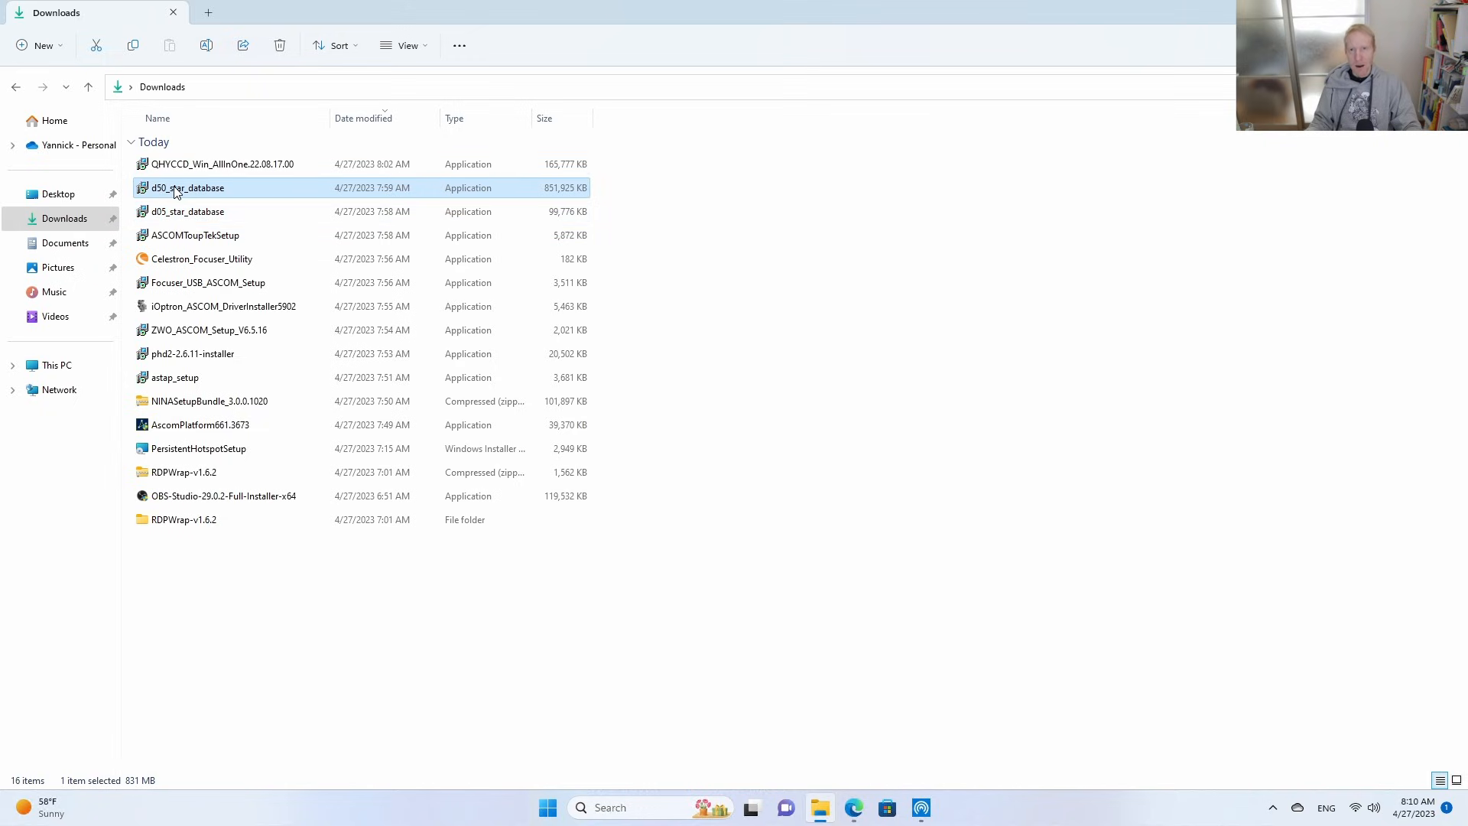
double_click(170, 191)
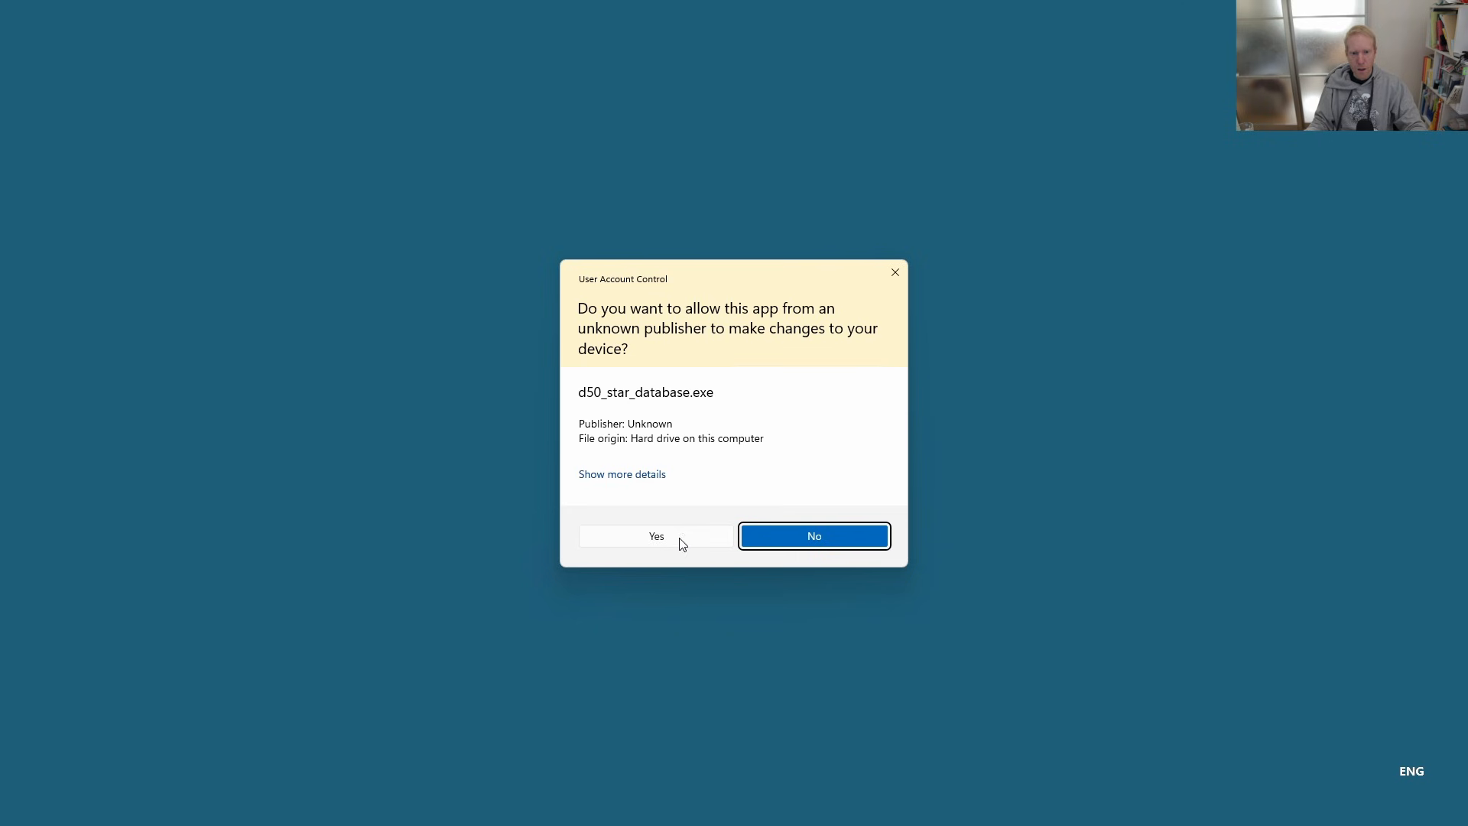
click(655, 538)
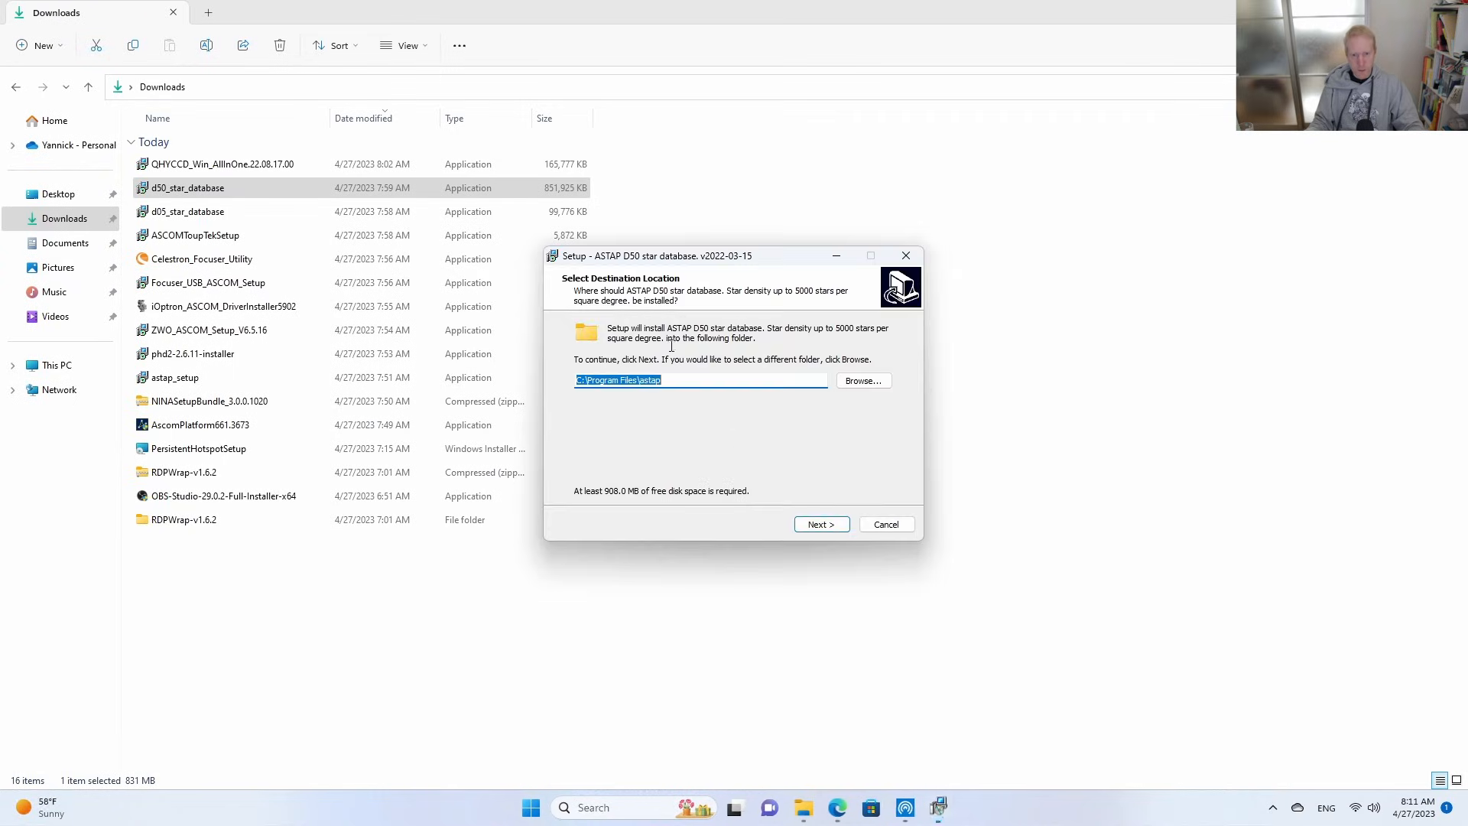
click(843, 524)
click(822, 526)
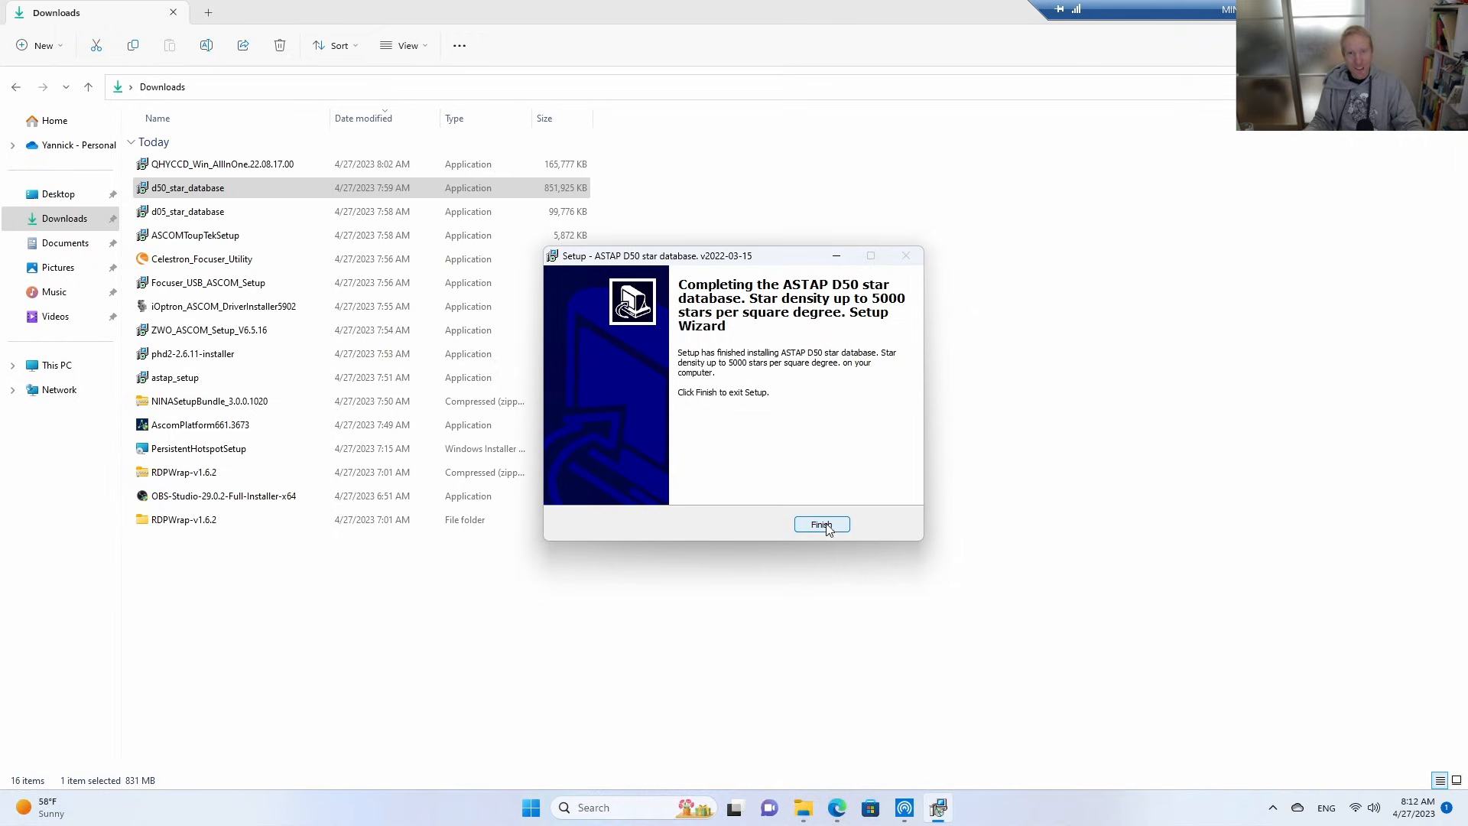
click(821, 524)
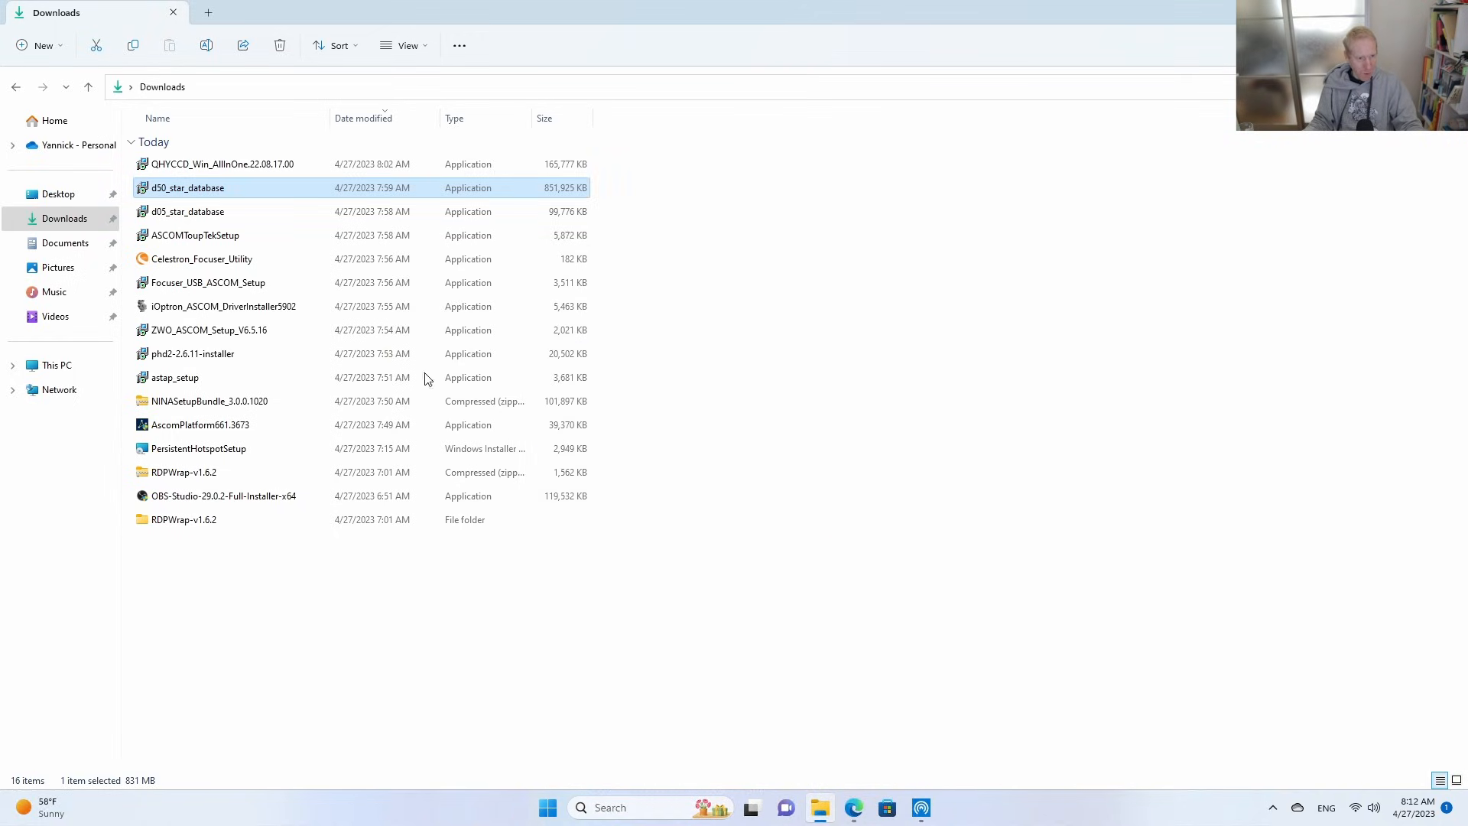
Install PHD 2 from phd2-2.6.11-installer with the default folders, allowing device changes and finishing without viewing the readme or launching the program.
double_click(186, 364)
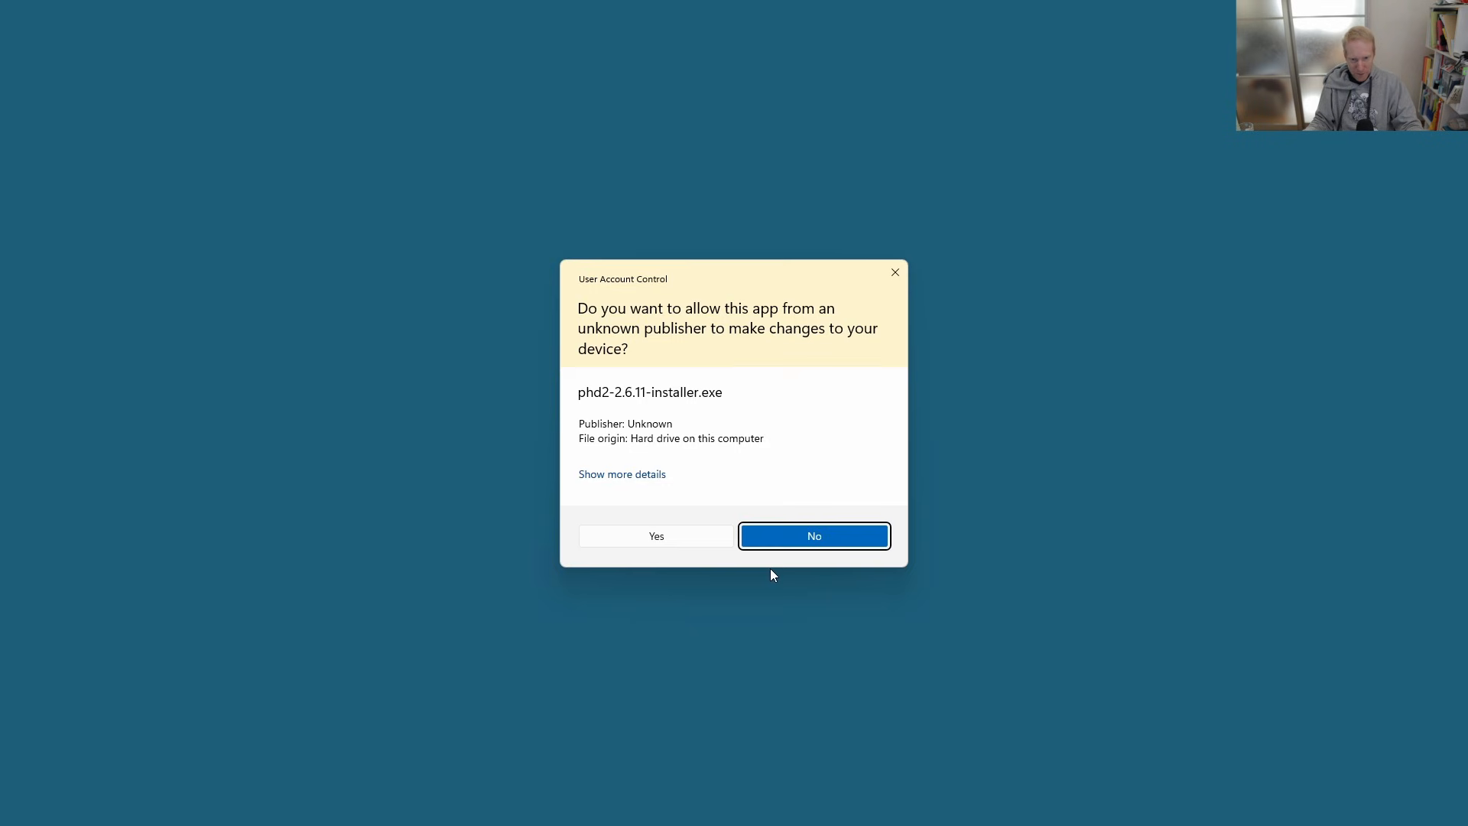
click(676, 538)
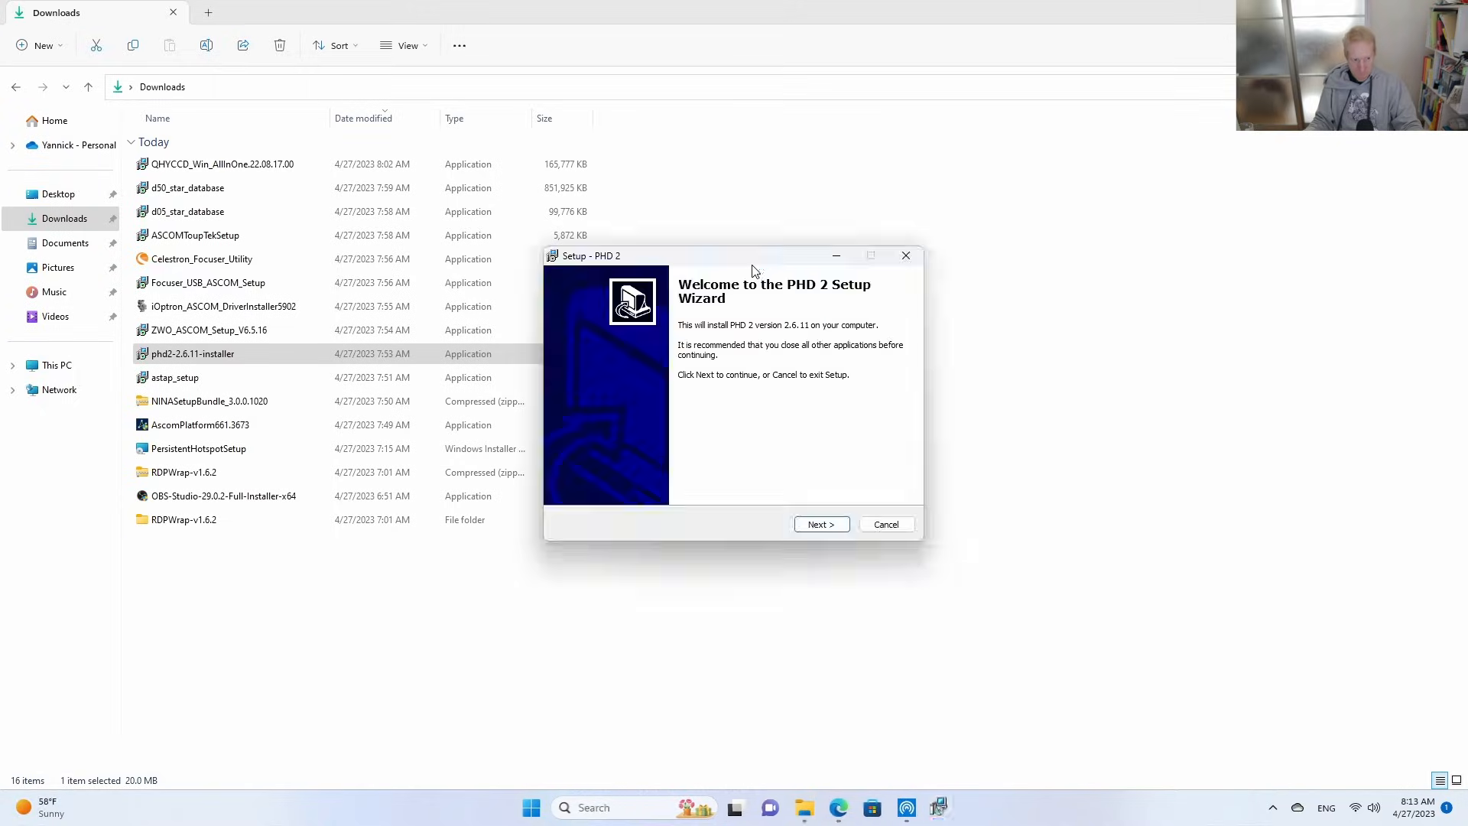
click(830, 526)
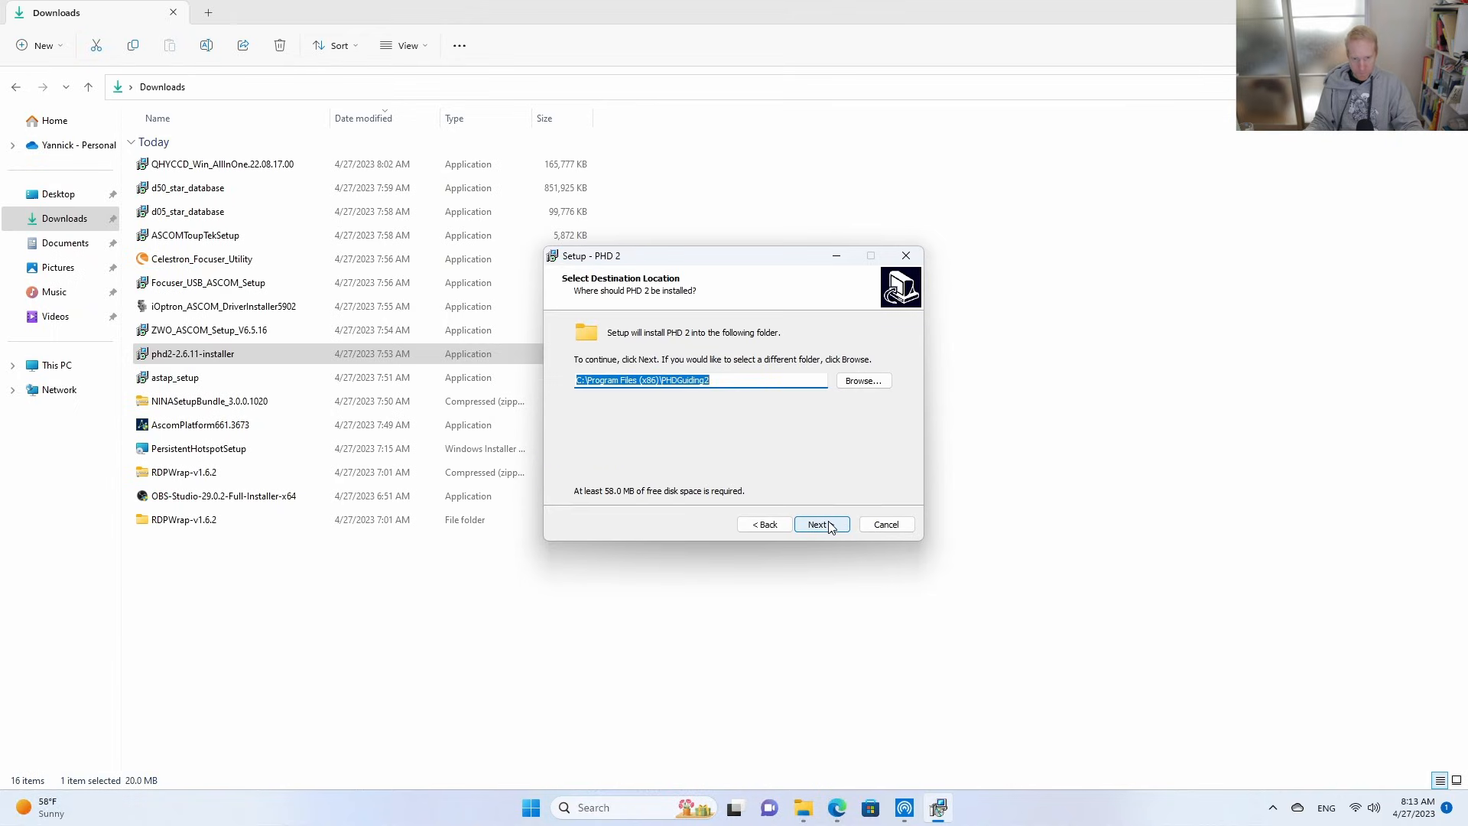
click(828, 527)
click(827, 526)
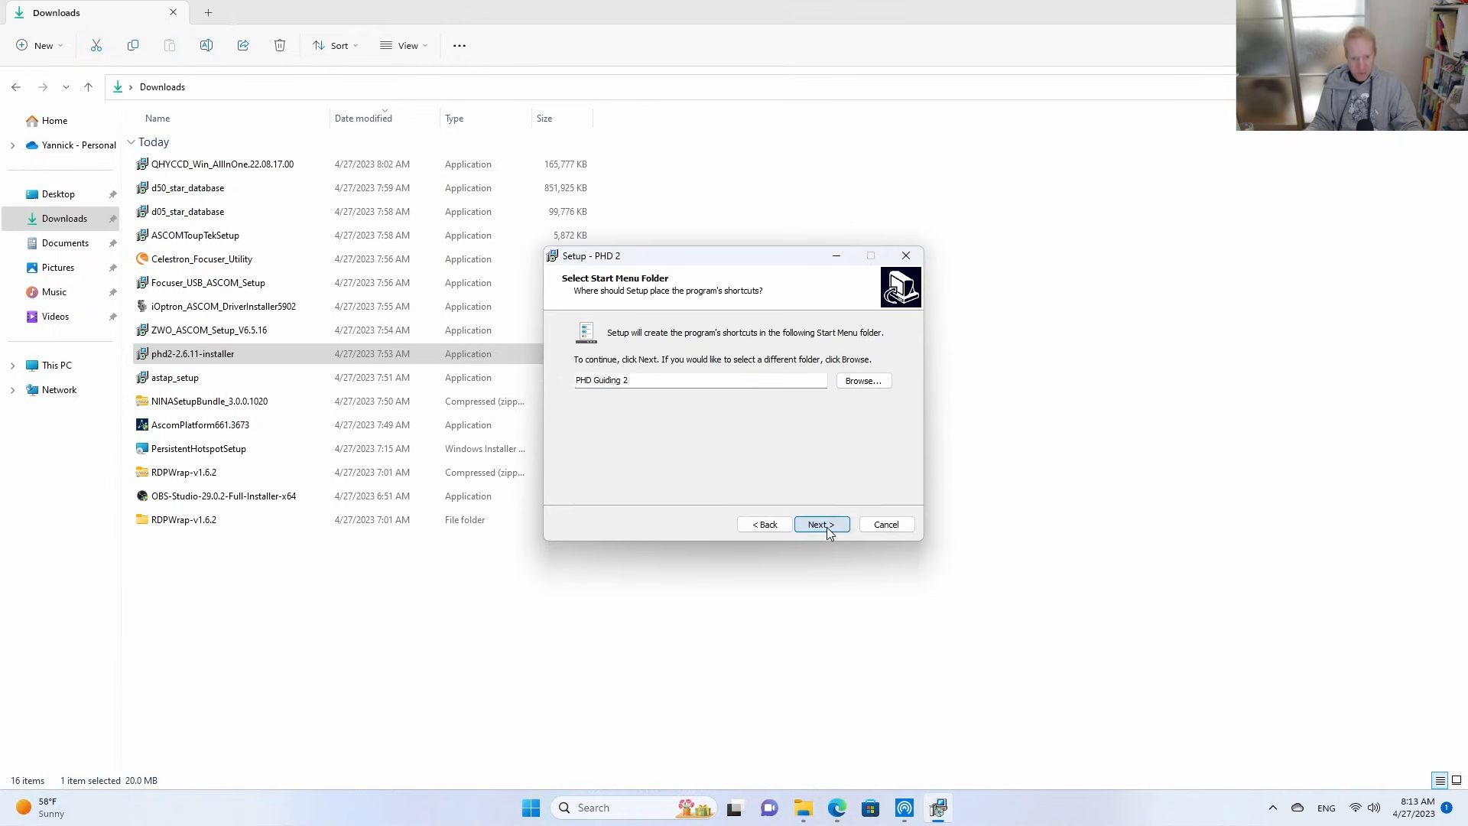
click(824, 528)
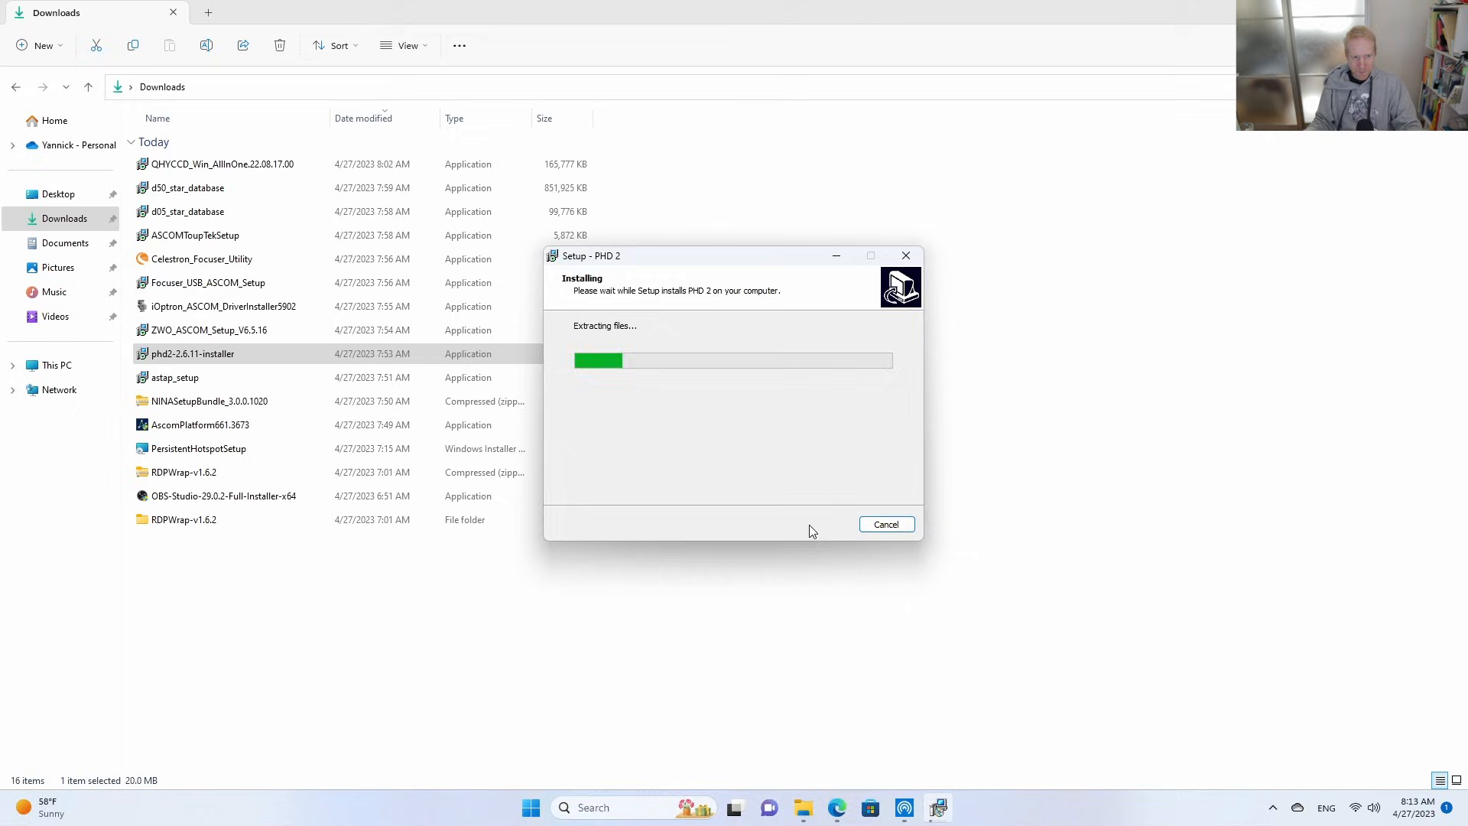
click(727, 393)
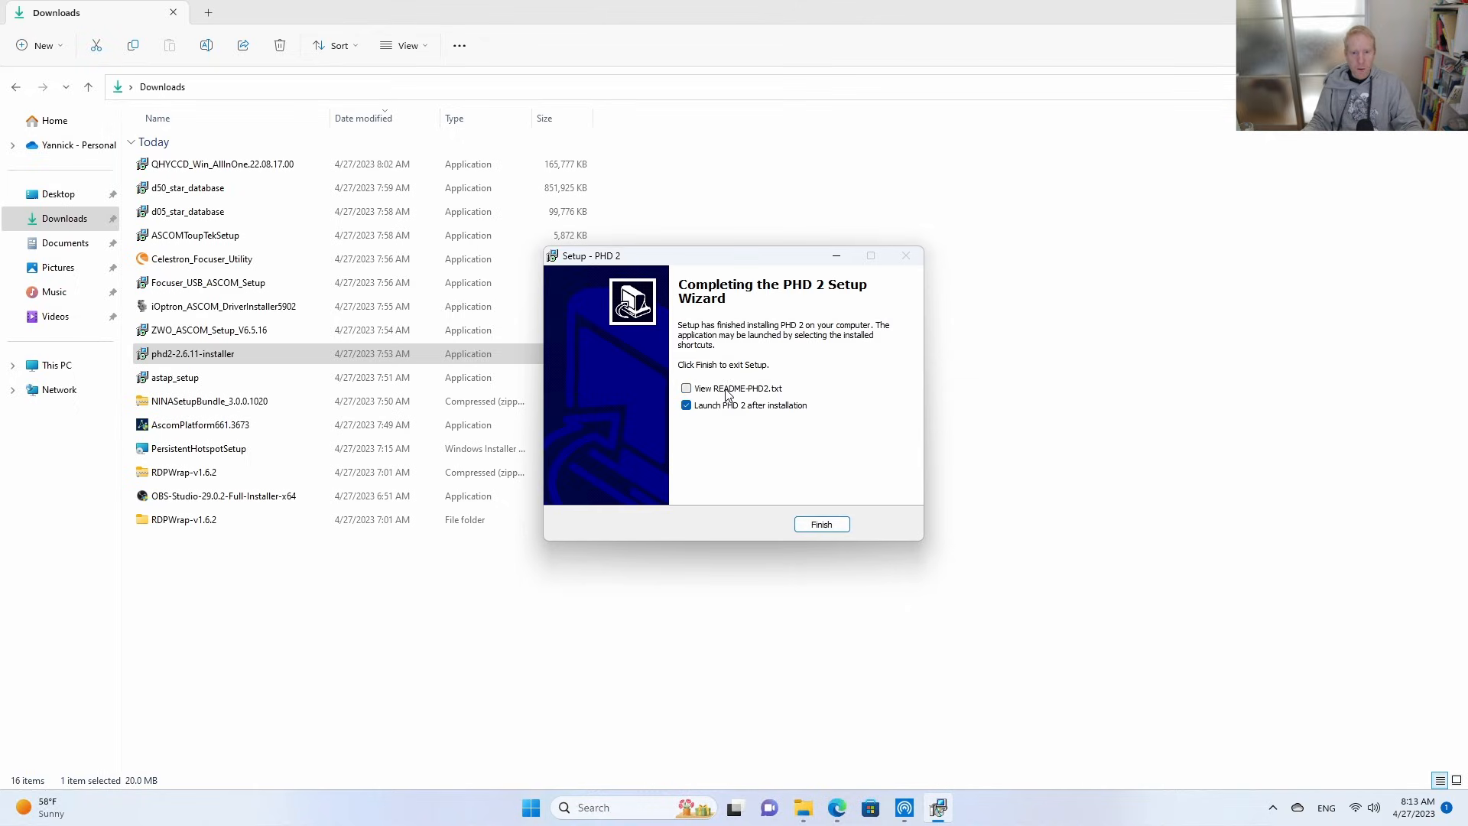
click(845, 526)
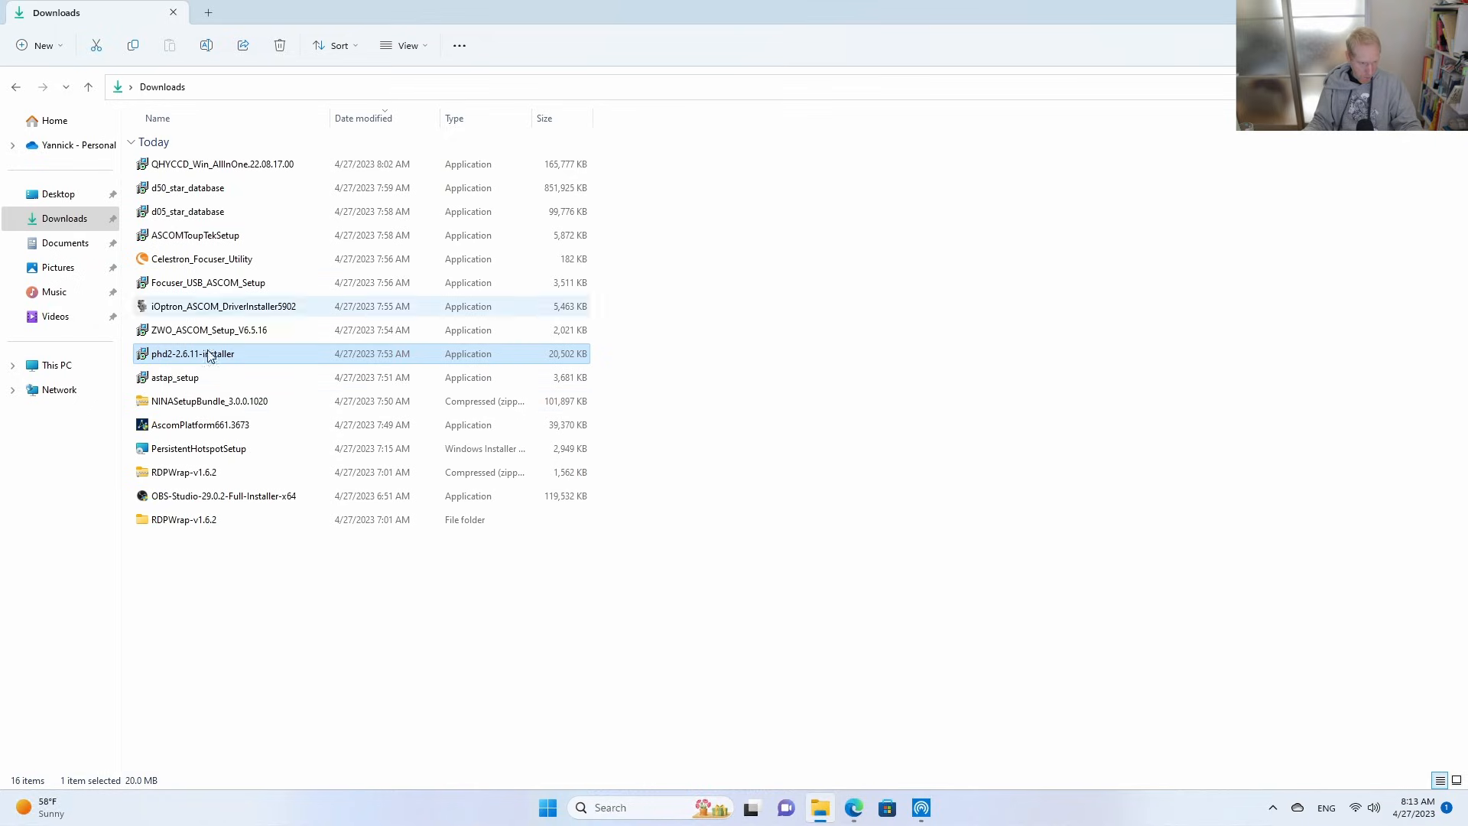
Extract the NINASetupBundle_3.0.0.1020 archive into its own folder in Downloads, showing the extracted files when complete.
click(190, 405)
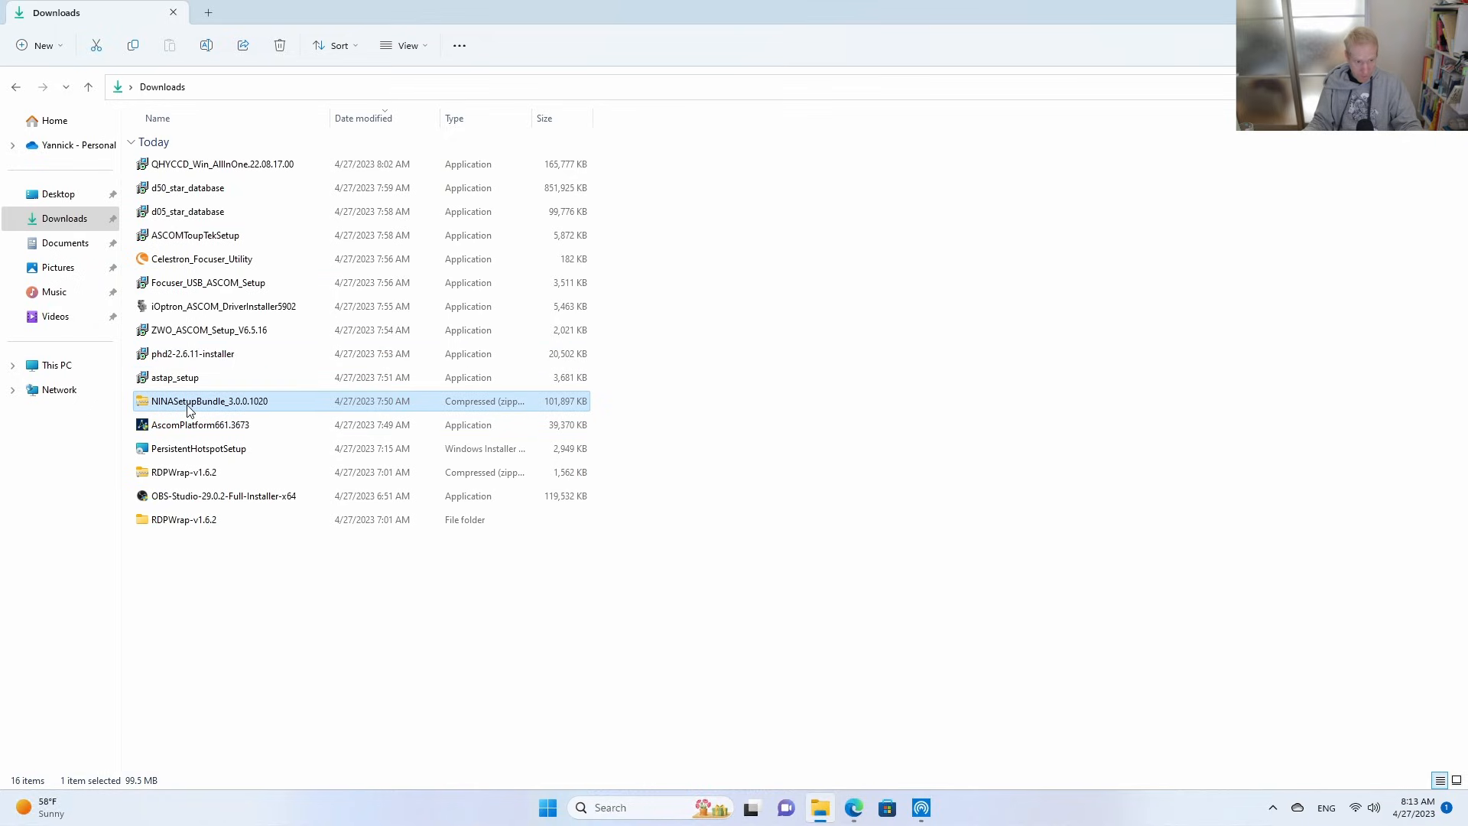
right_click(190, 411)
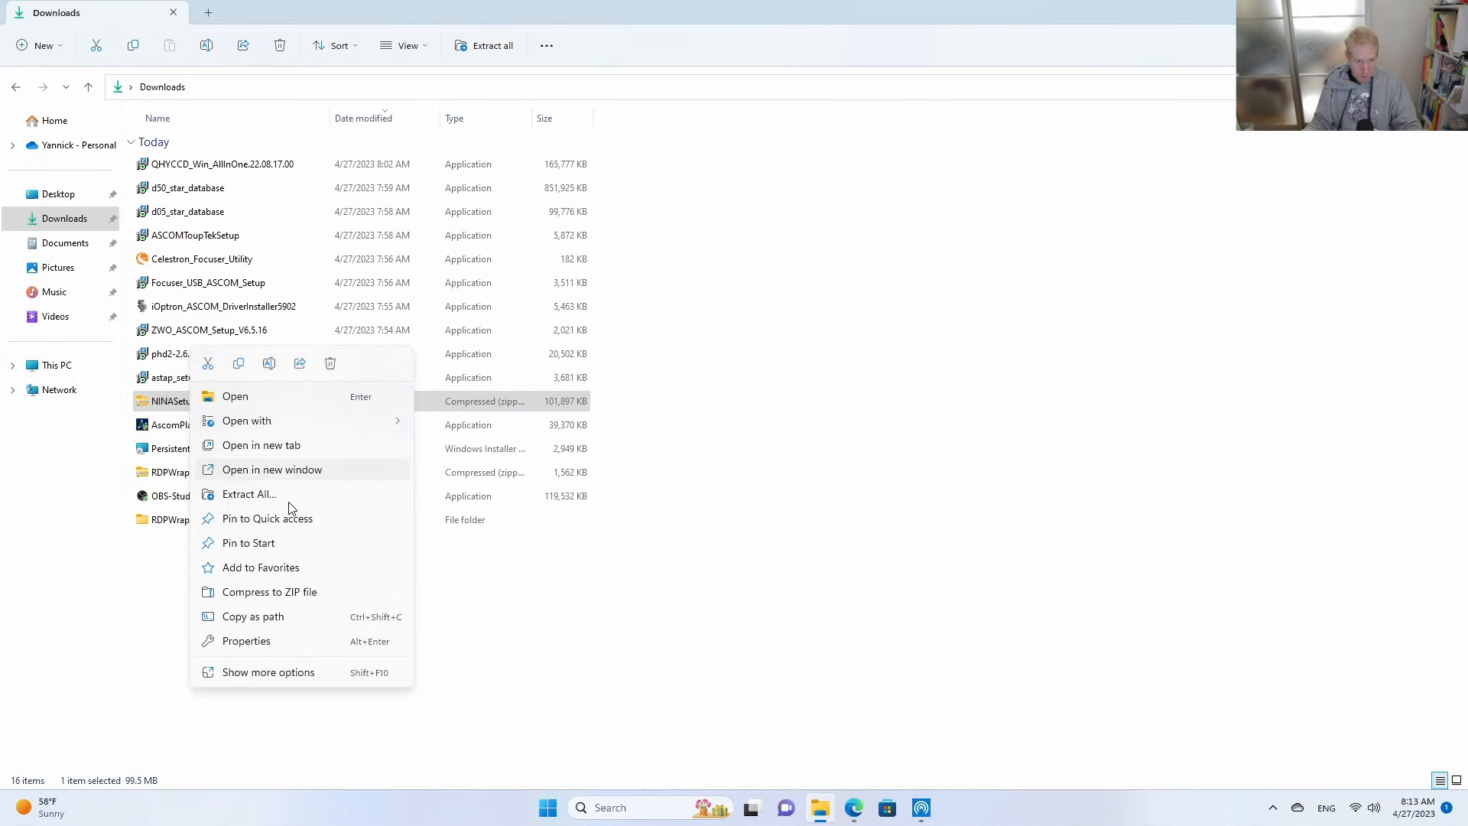
click(246, 494)
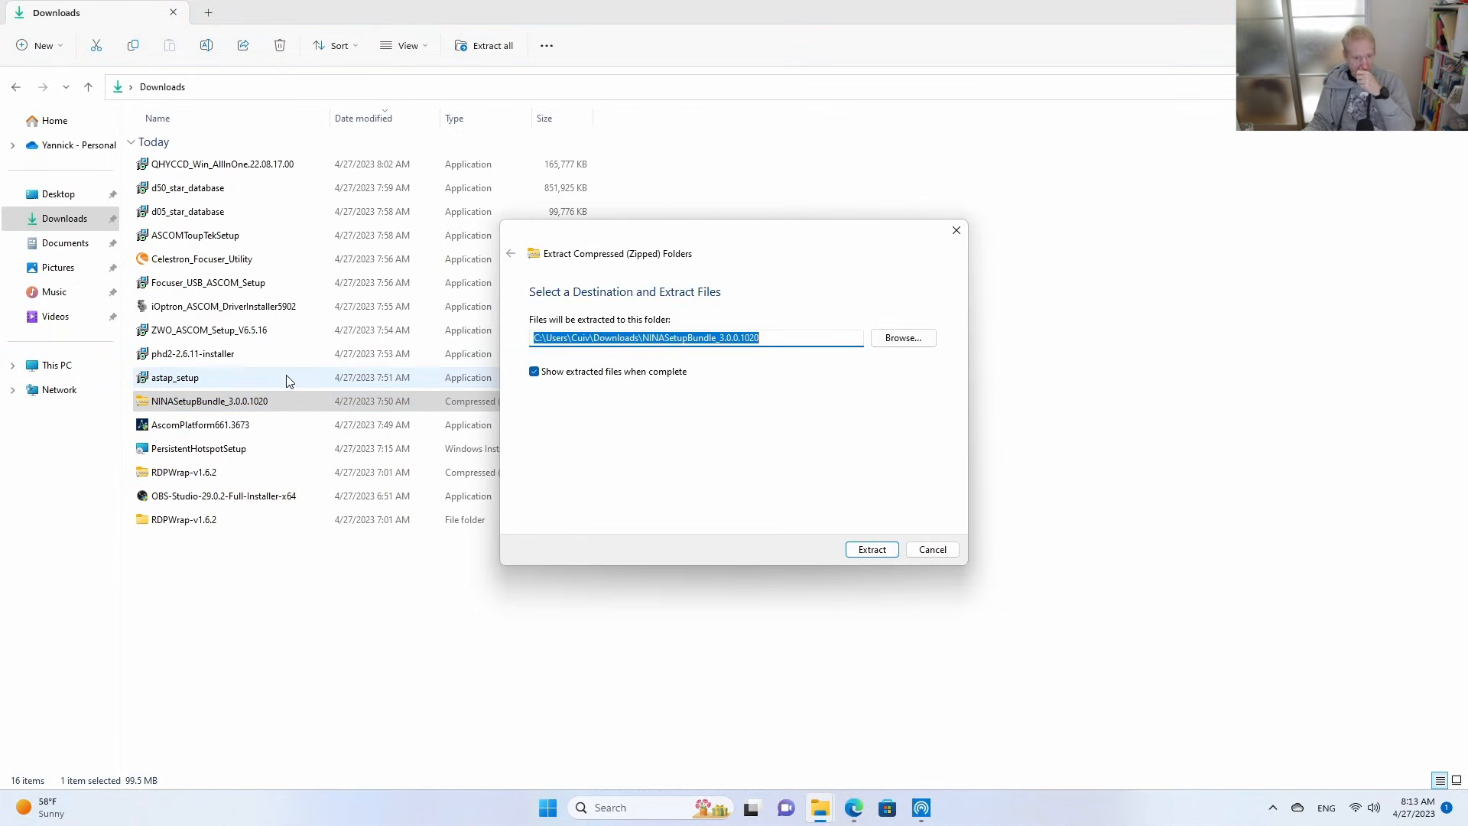
click(870, 551)
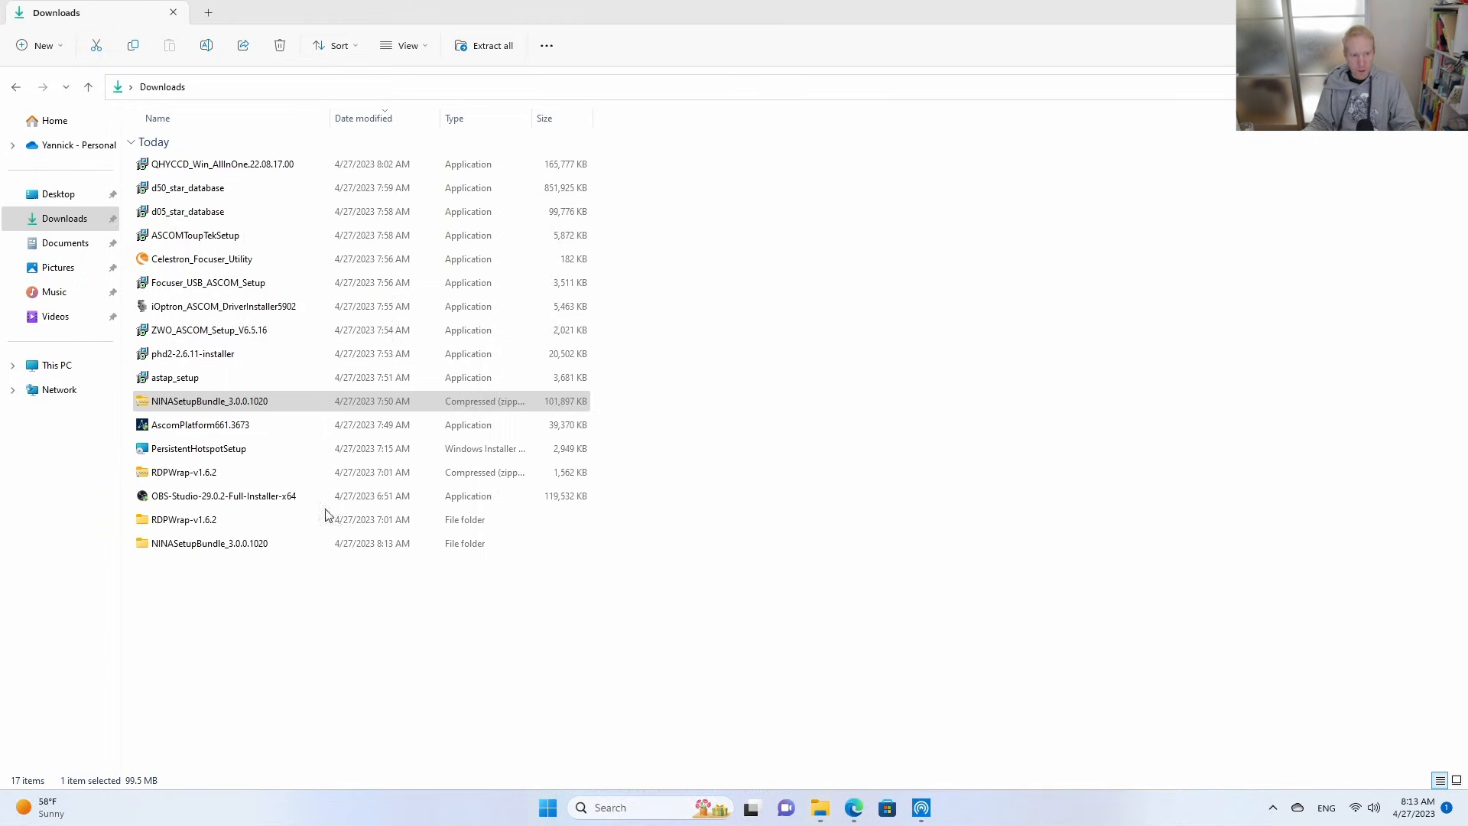
Install N.I.N.A. from NINASetupBundle, agreeing to the license terms and allowing device changes, and close its setup and folder without launching it.
double_click(240, 370)
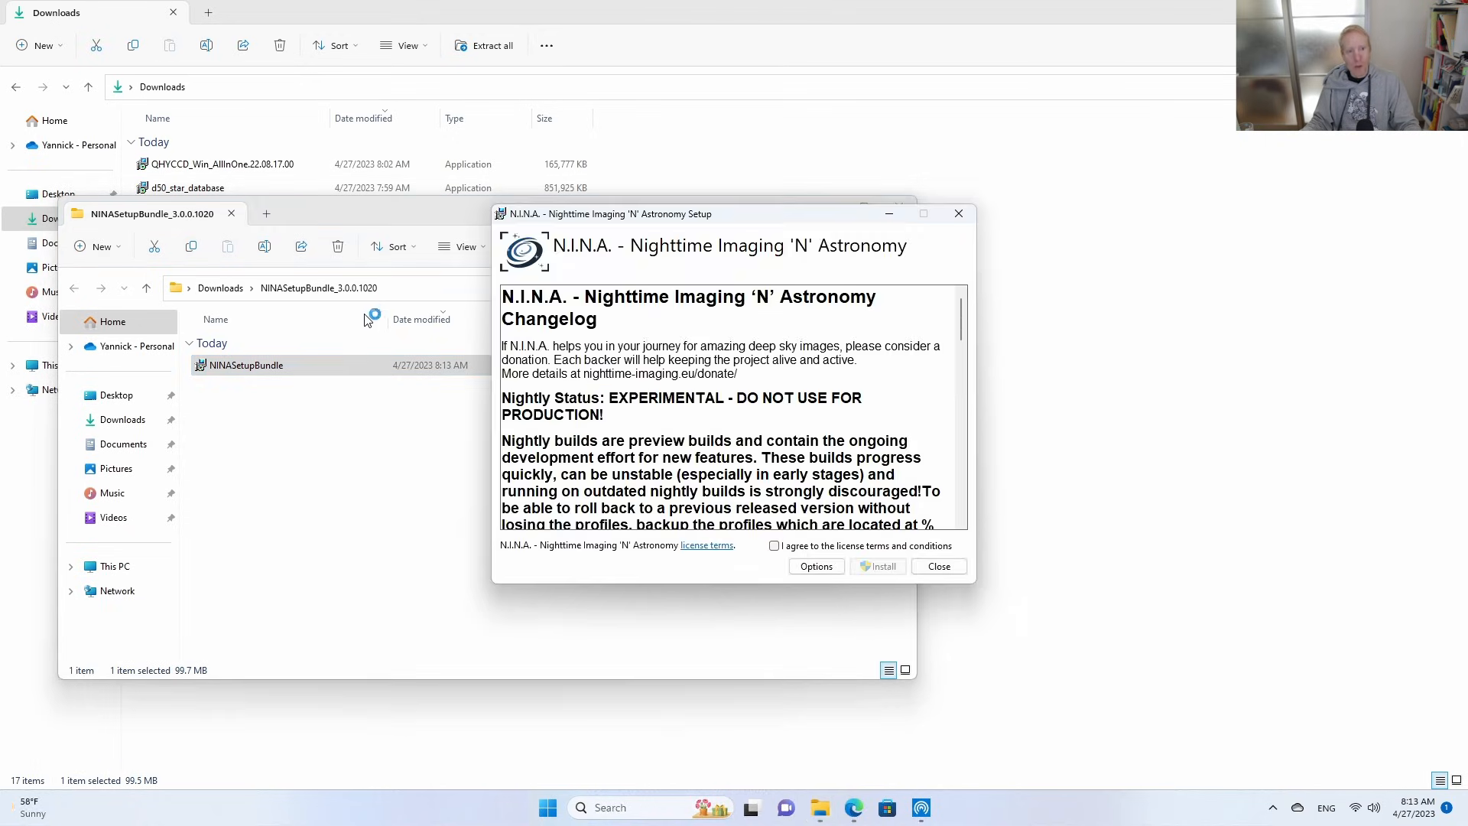
click(800, 545)
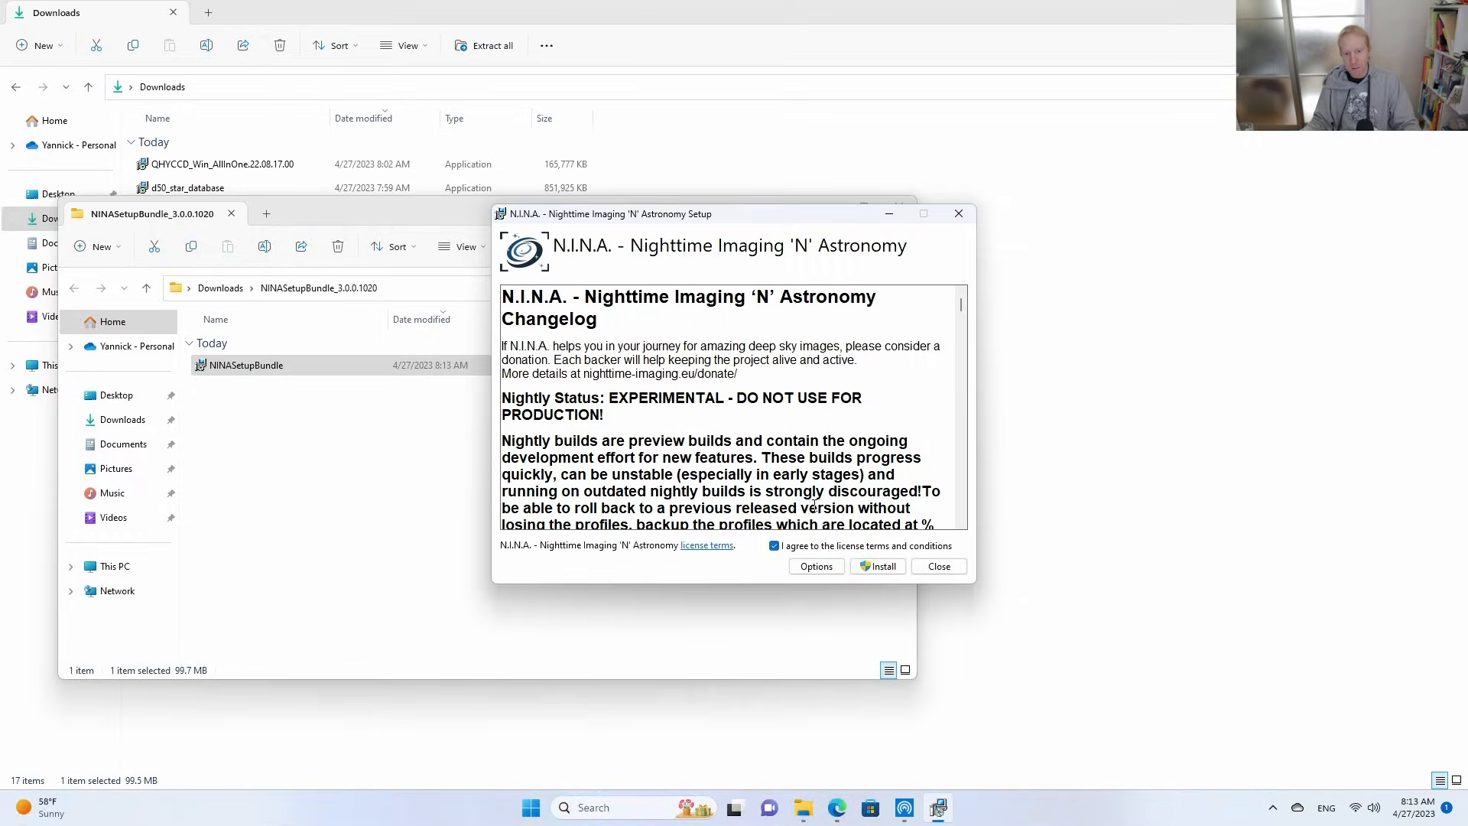
click(875, 567)
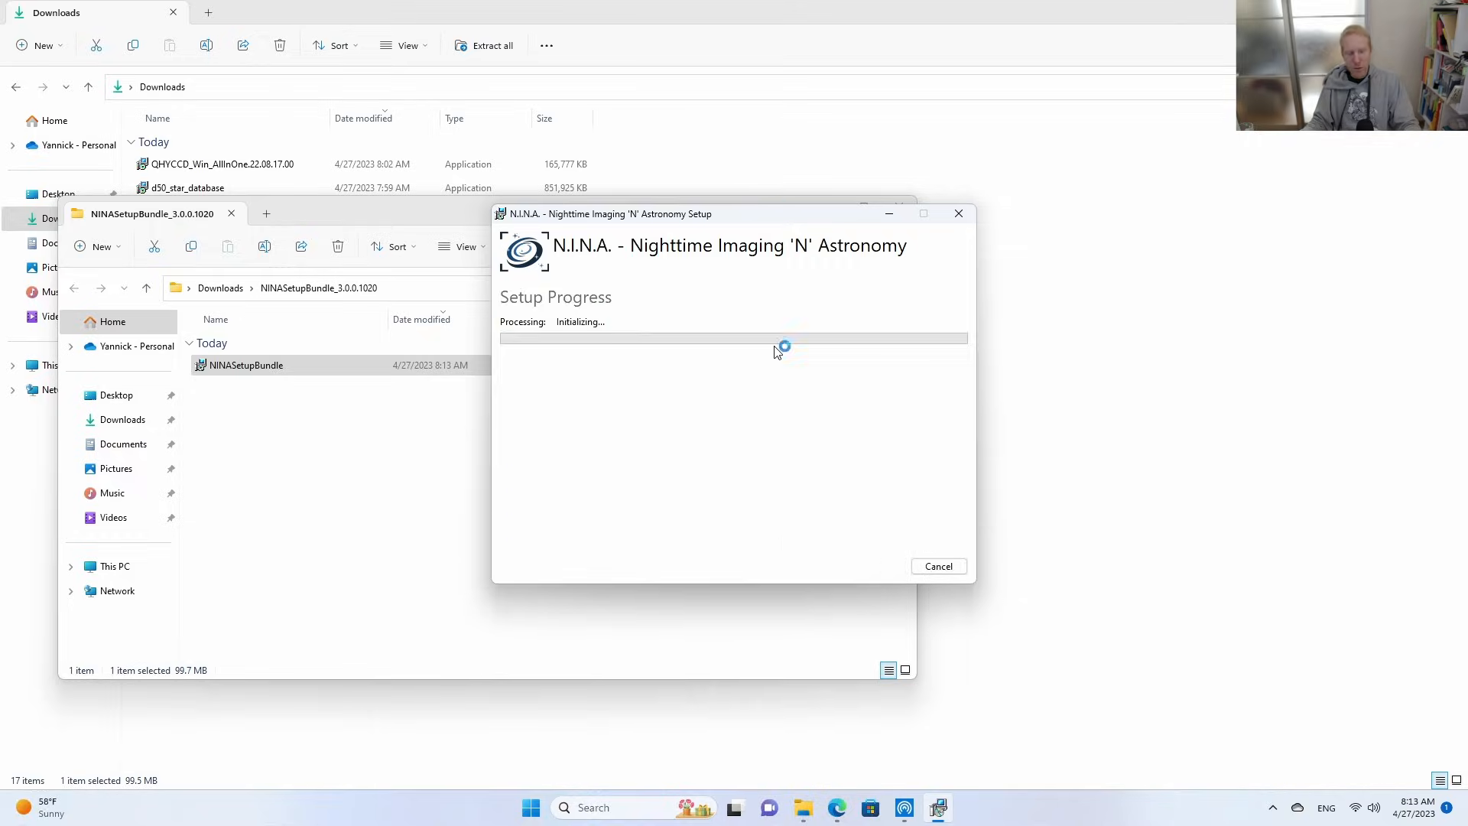
click(641, 538)
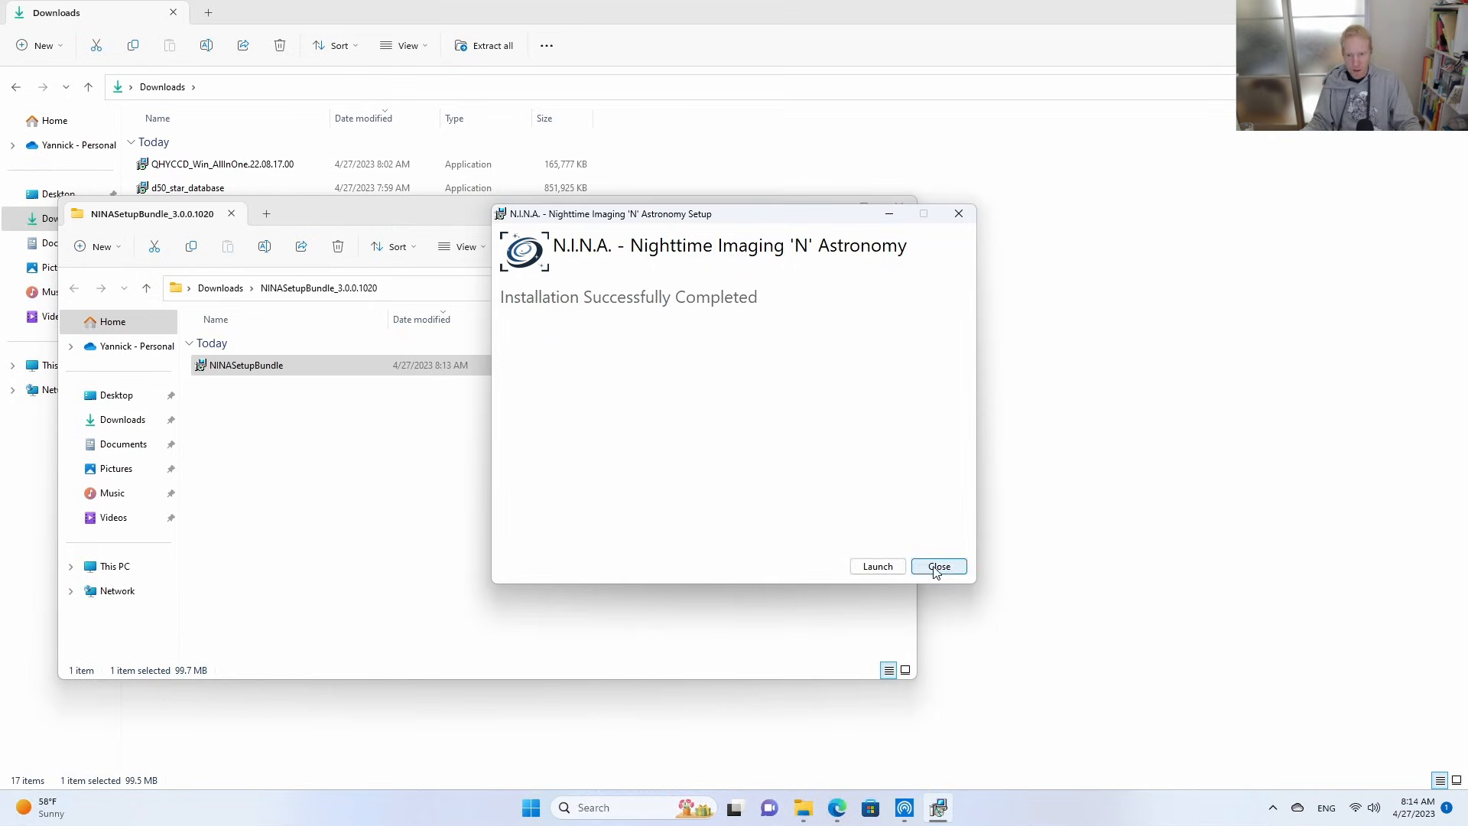
click(955, 570)
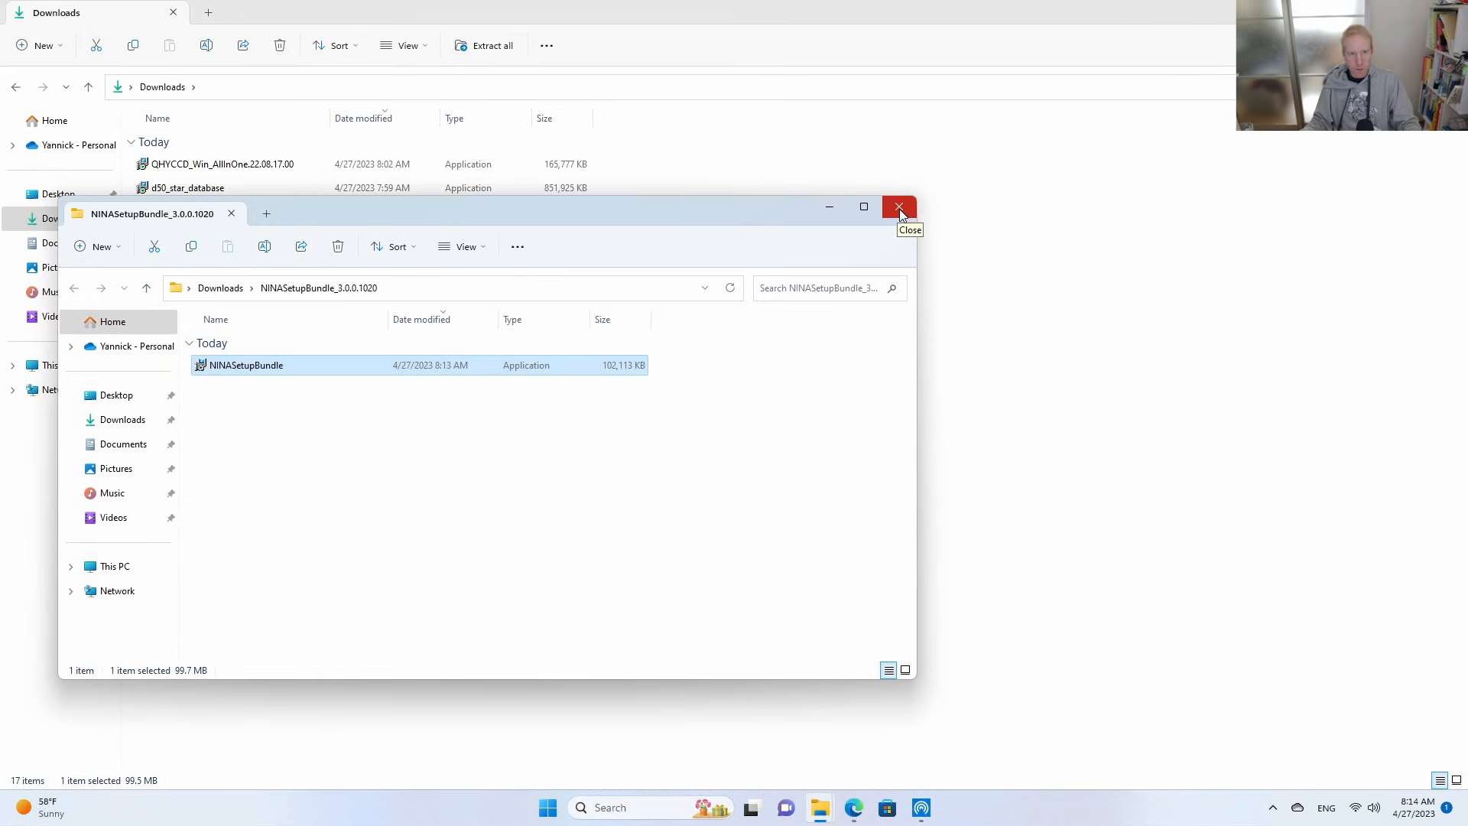
click(900, 208)
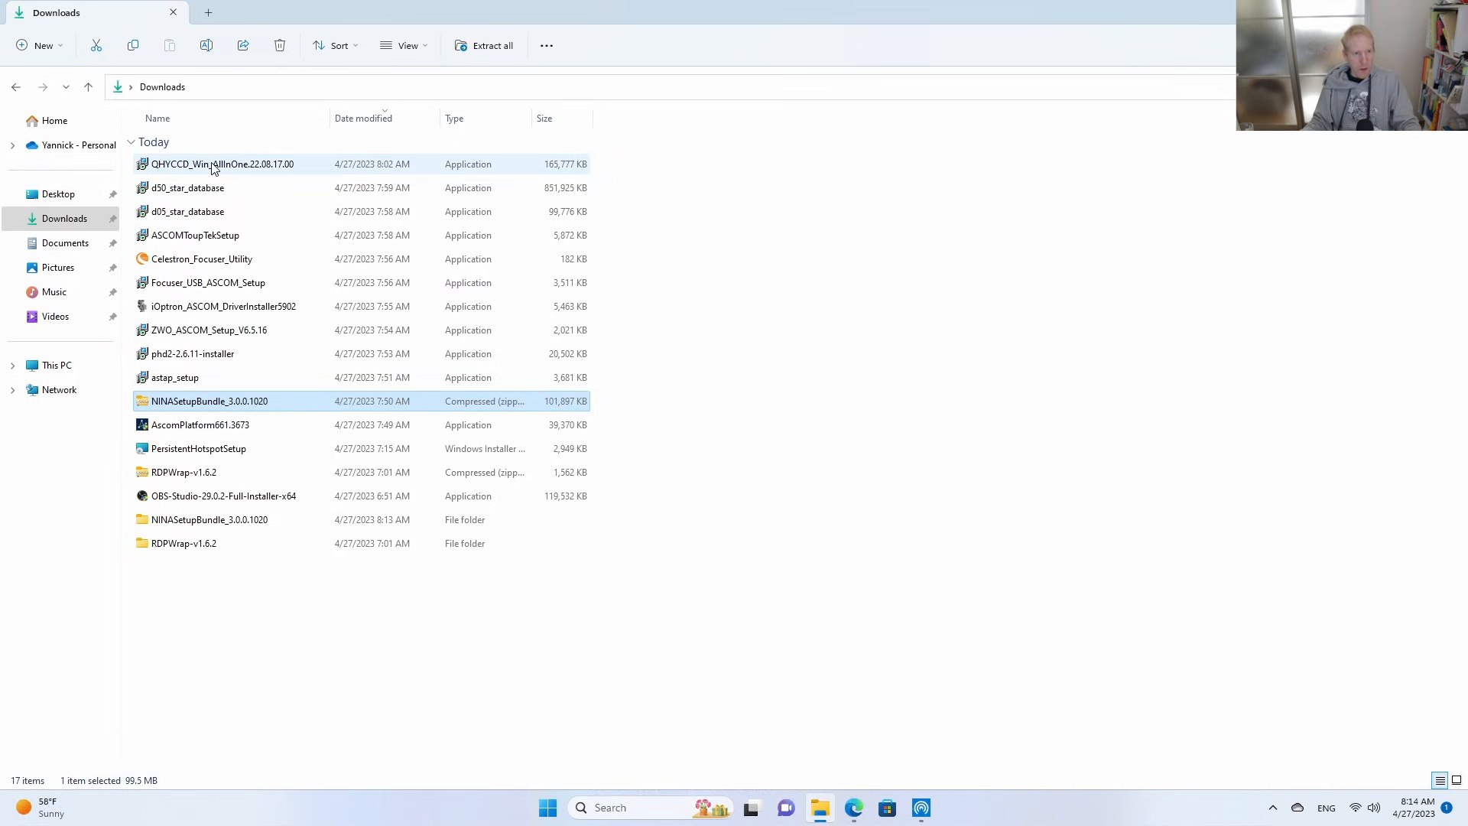
Start the QHYCCD_Win_AllInOne.22.08.17.00 installer, allow device changes and accept its default folders to reach the additional tasks.
click(176, 170)
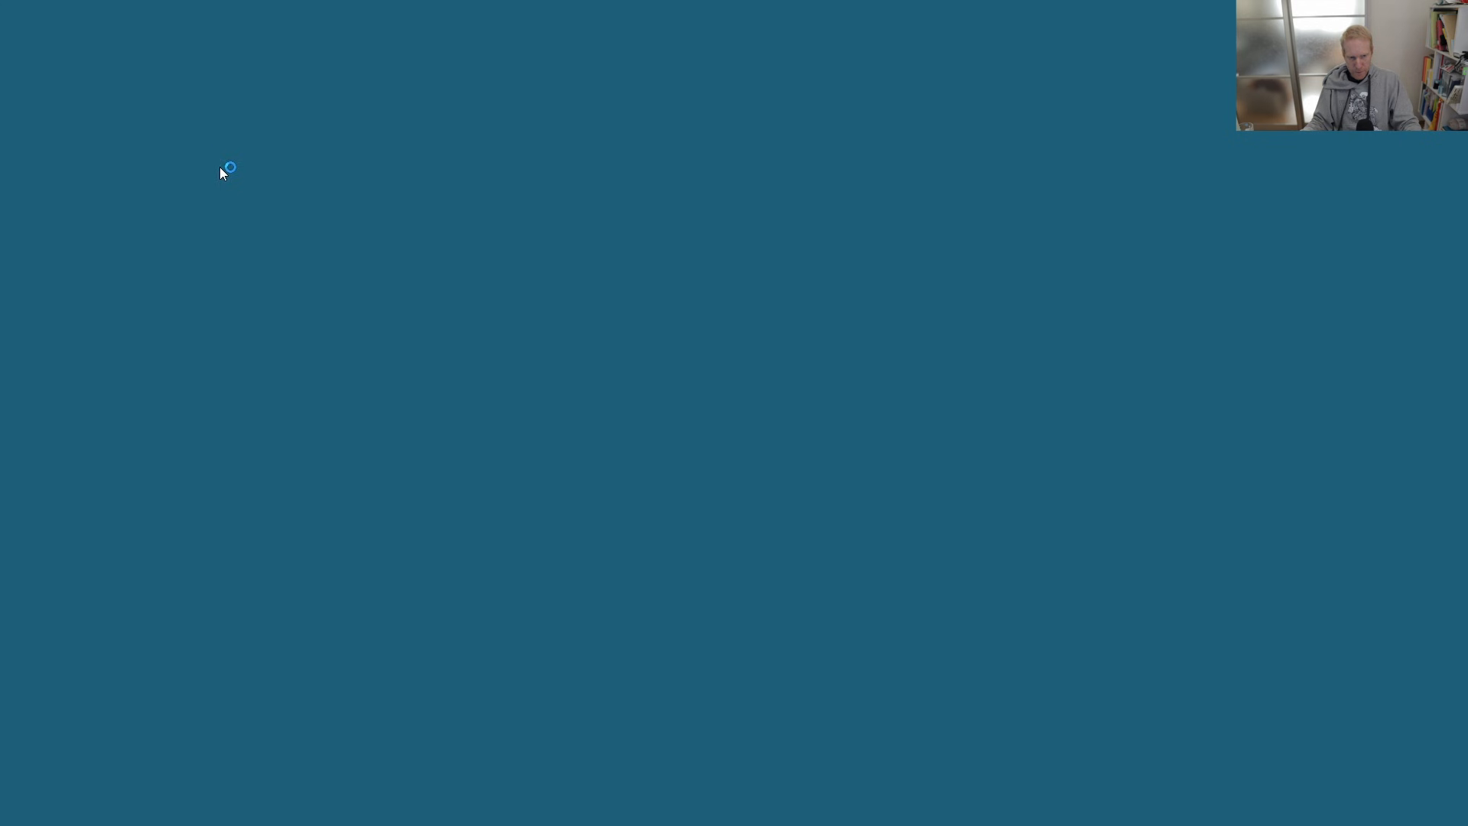
click(656, 536)
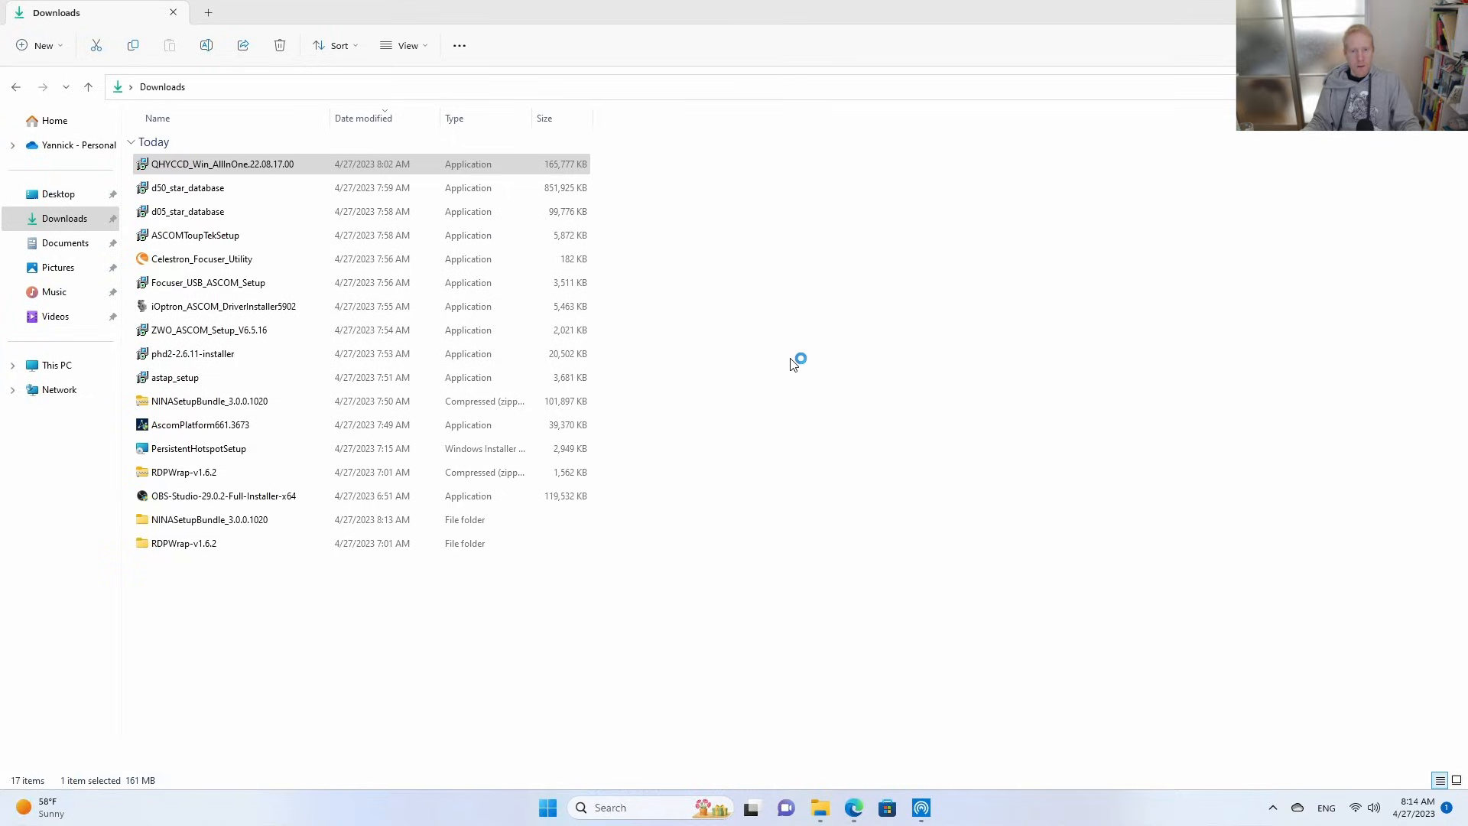
click(828, 531)
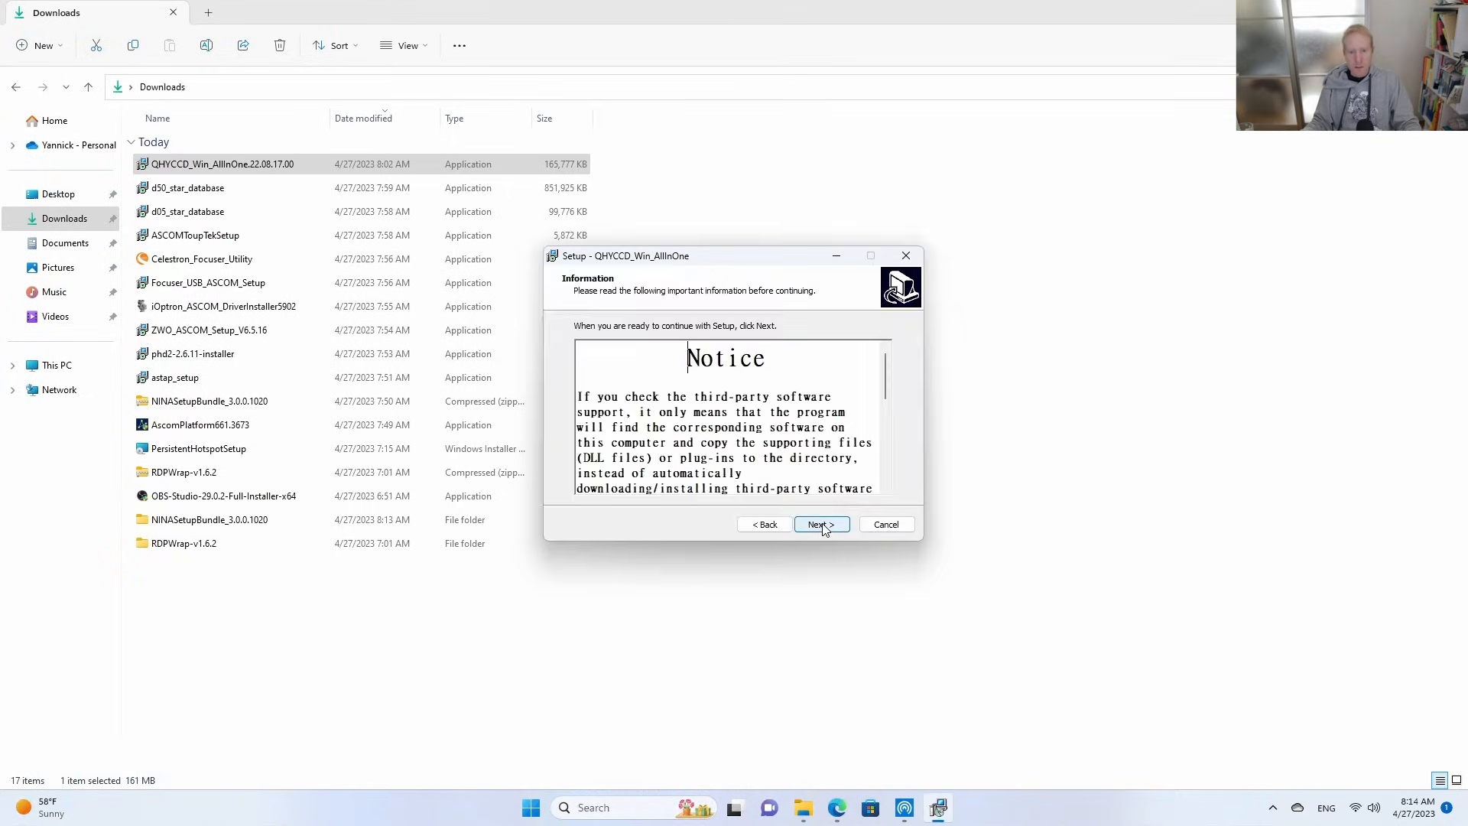
click(825, 527)
click(821, 527)
click(822, 526)
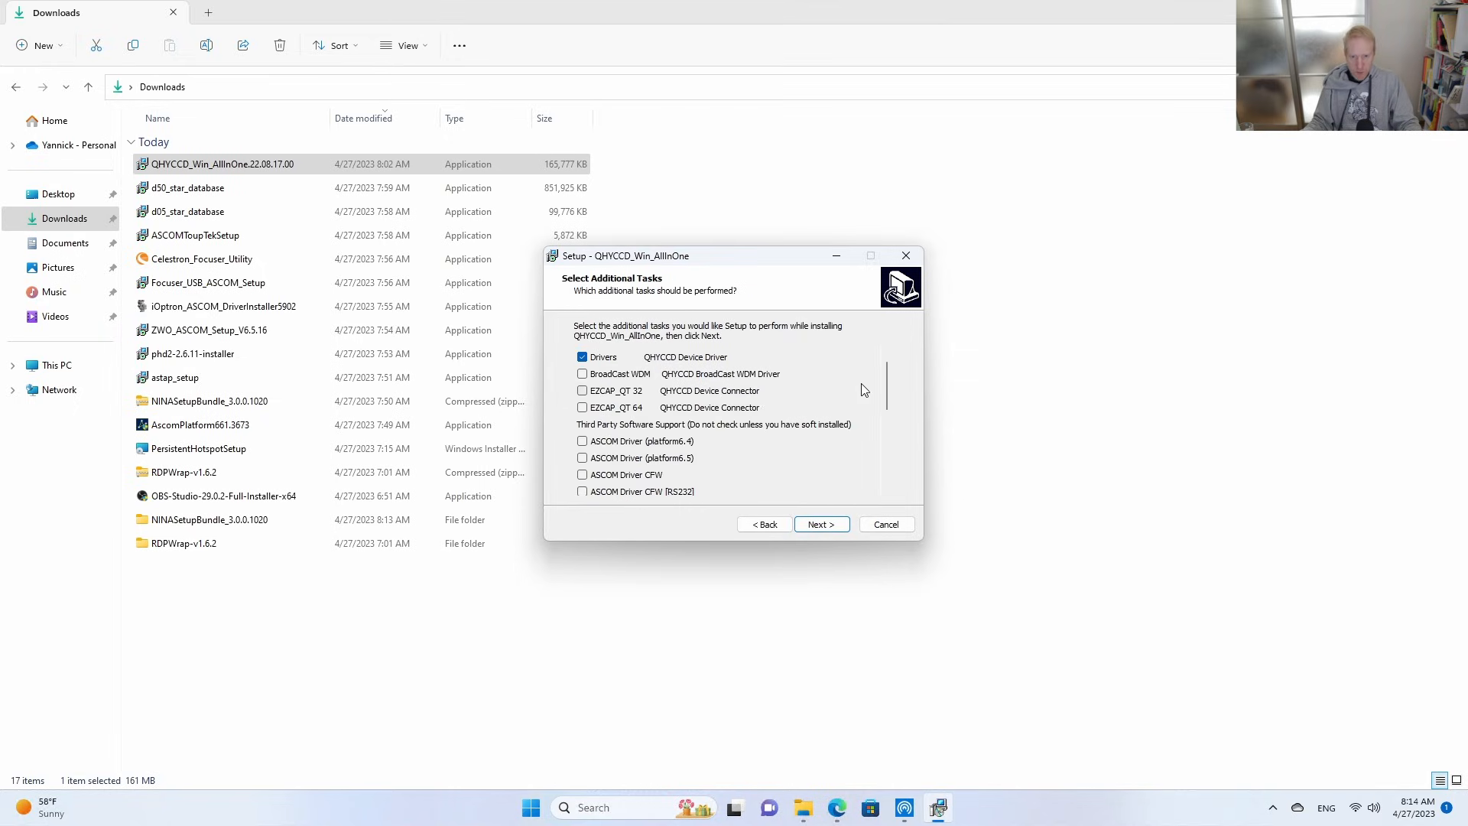
Install QHYCCD_Win_AllInOne with the Drivers, ASCOM Driver (platform6.5) and N.I.N.A (SDK) tasks, keeping the default N.I.N.A. root path.
scroll(889, 393, down, 2)
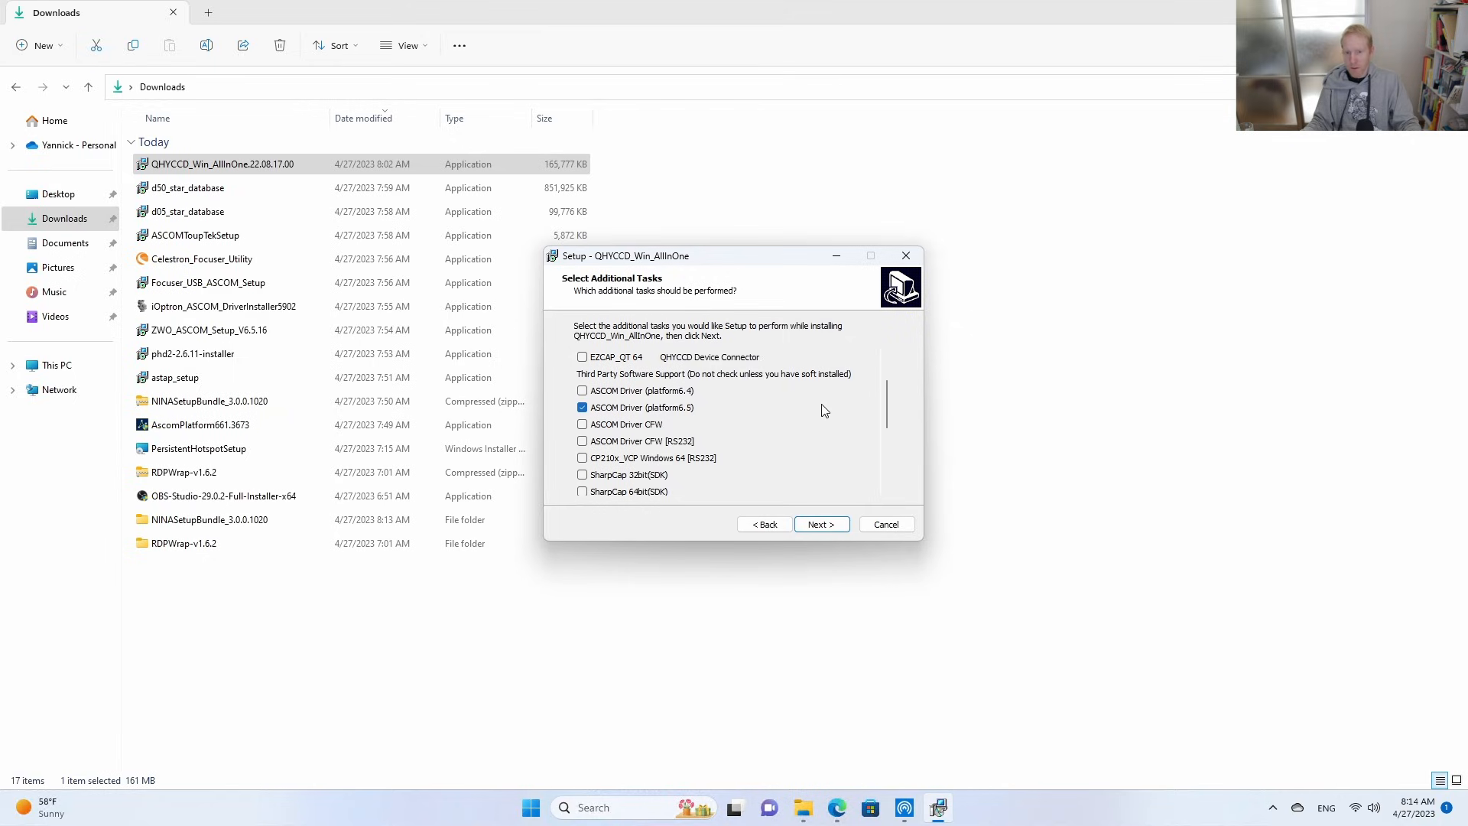
drag(888, 399, 878, 431)
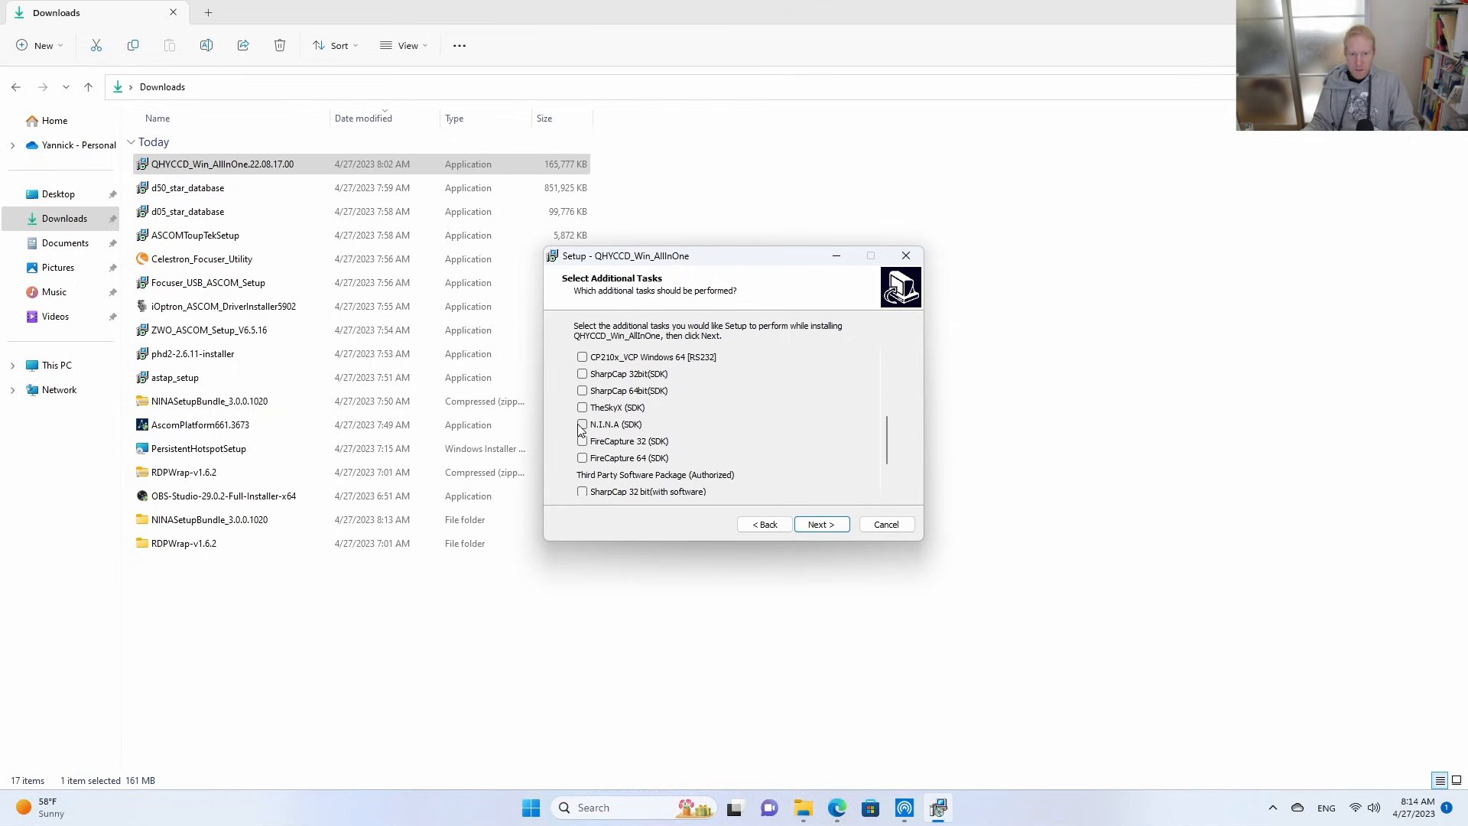
drag(883, 442, 882, 331)
click(821, 524)
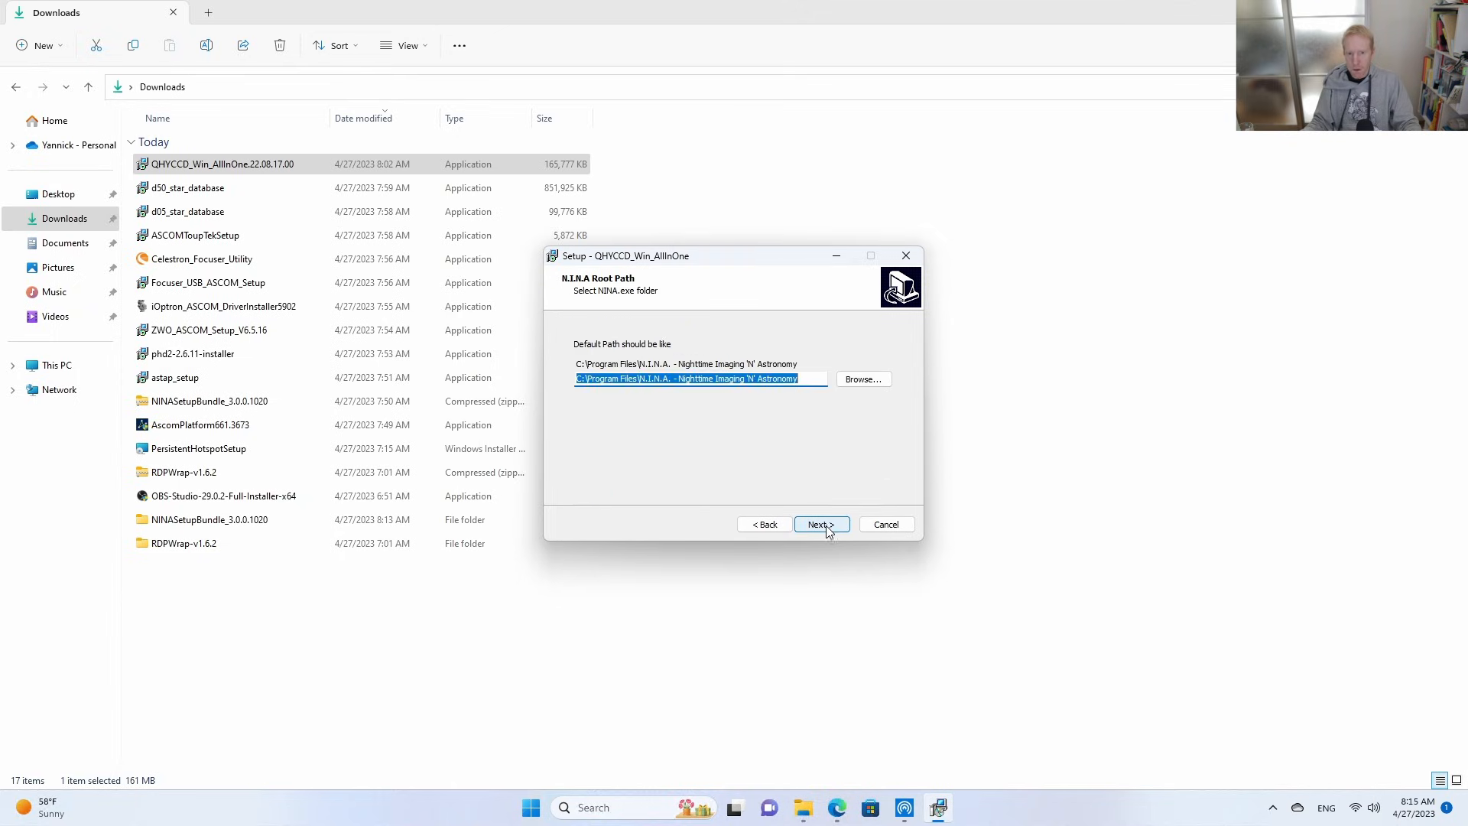
click(822, 525)
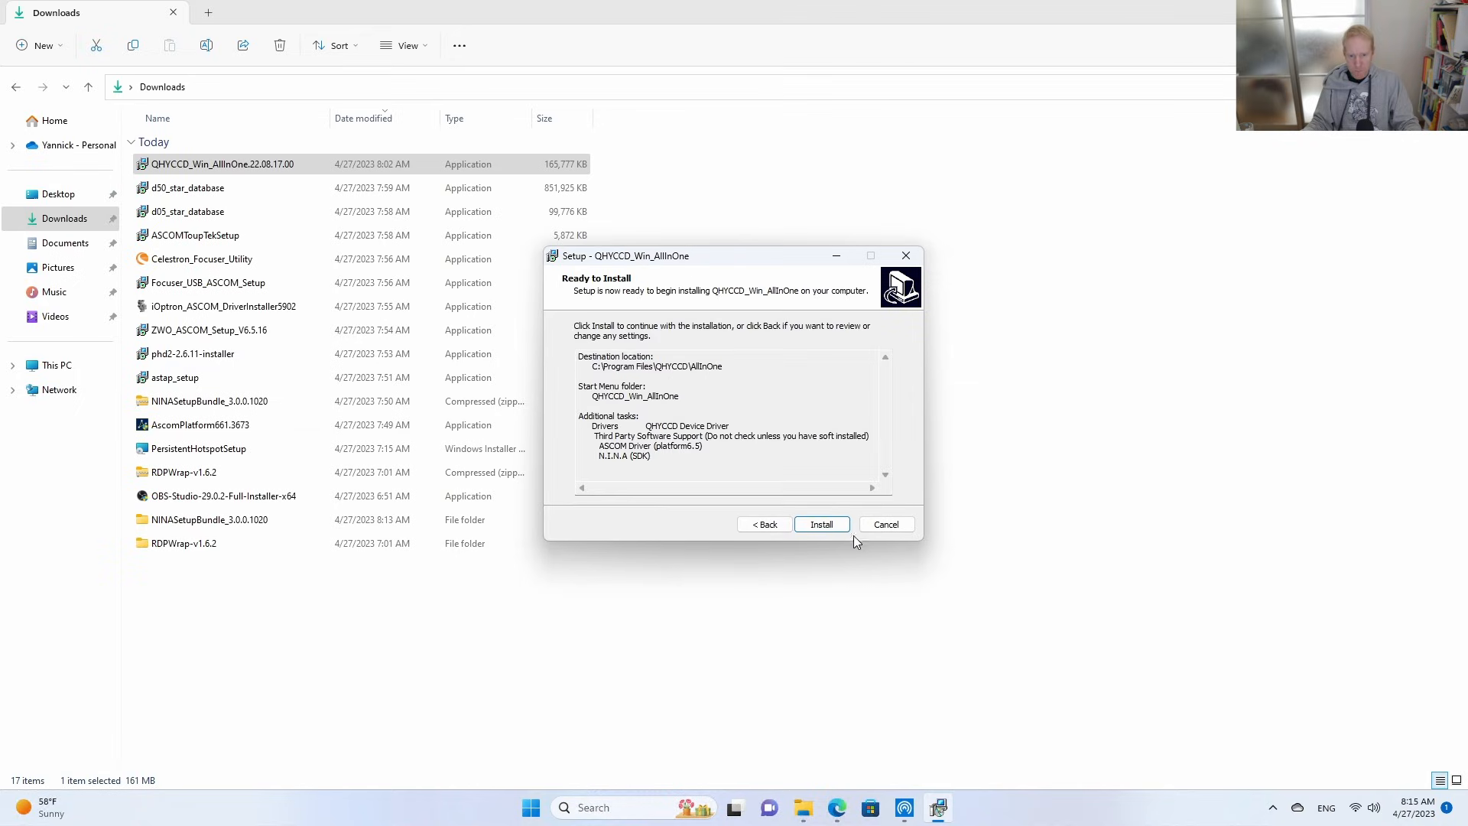
click(829, 527)
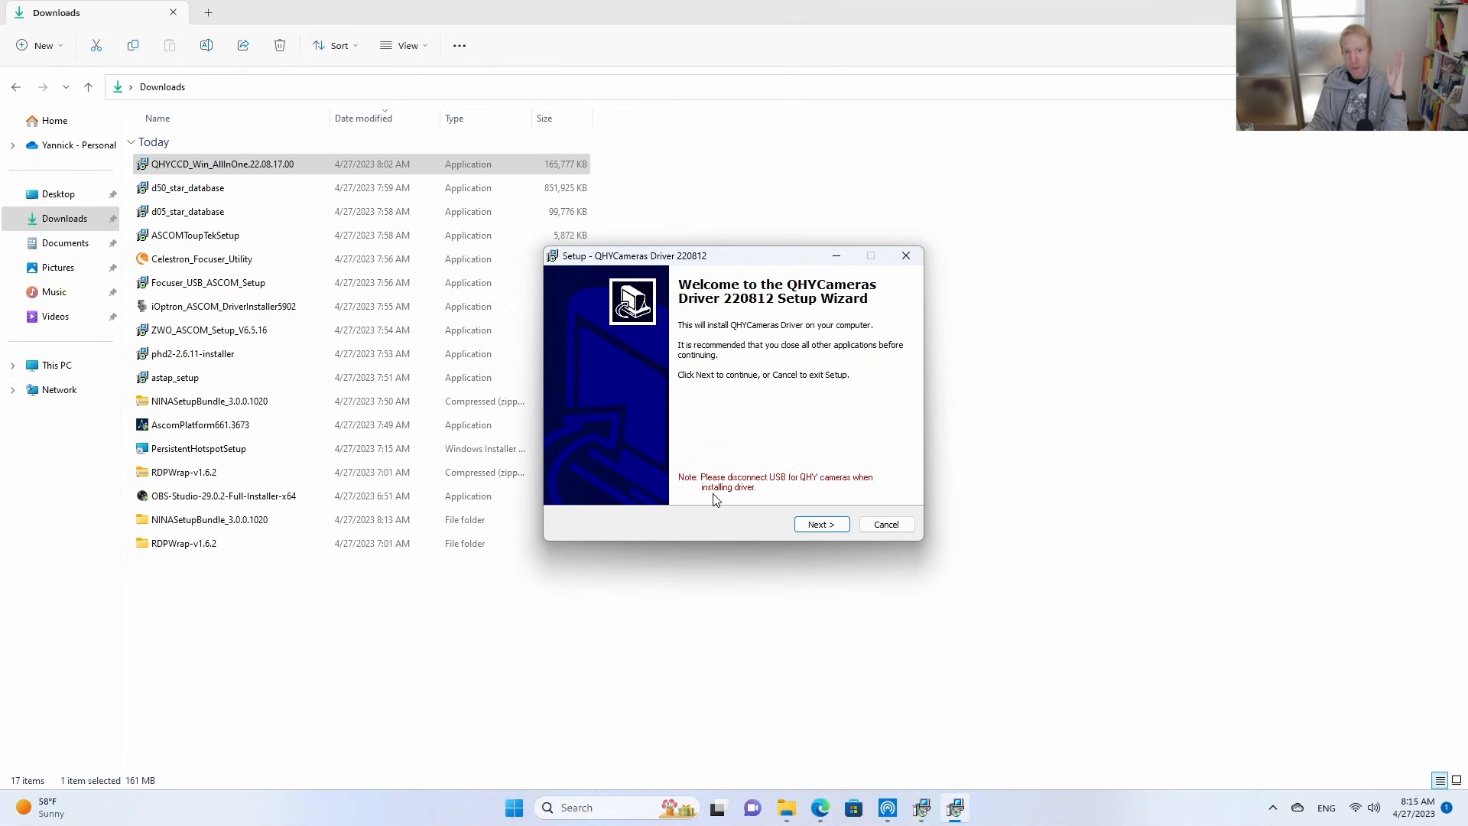
Accept the default QHYCameras Driver 220812 destination folder and keep only the QHY5II Cameras Driver among the additional tasks.
click(827, 526)
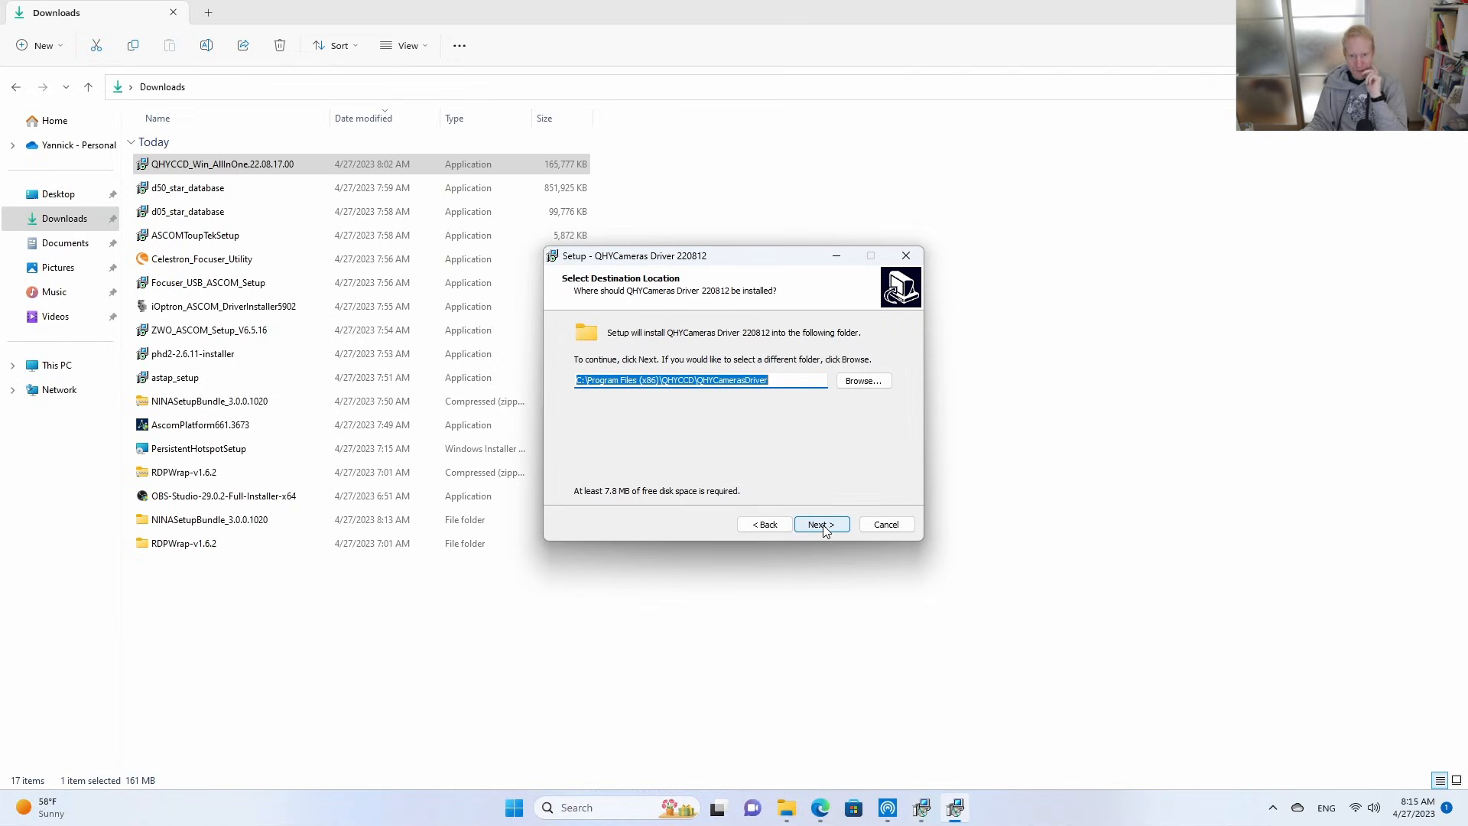
click(824, 528)
scroll(822, 420, down, 1)
scroll(723, 461, up, 1)
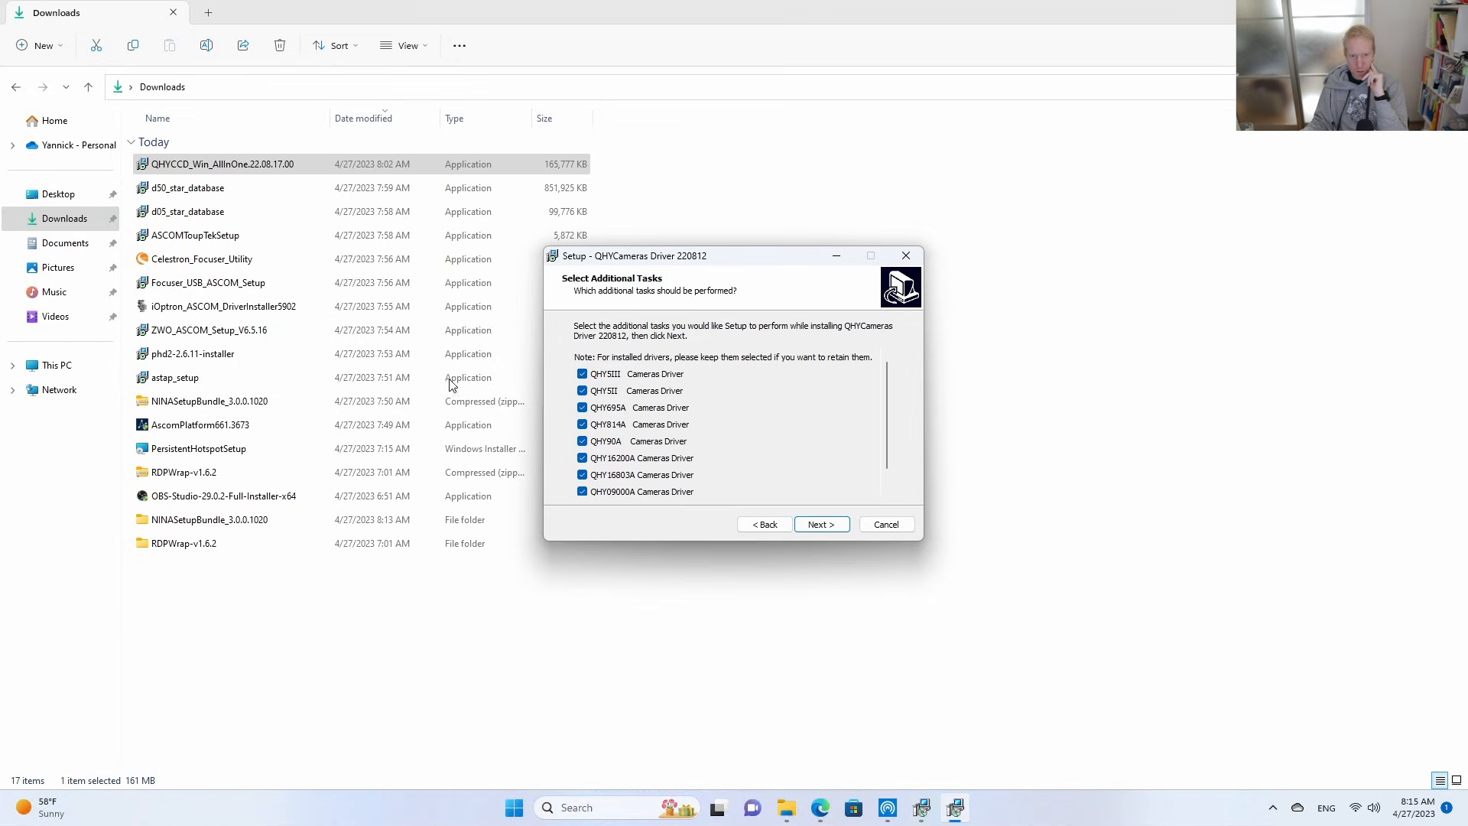
scroll(710, 405, down, 1)
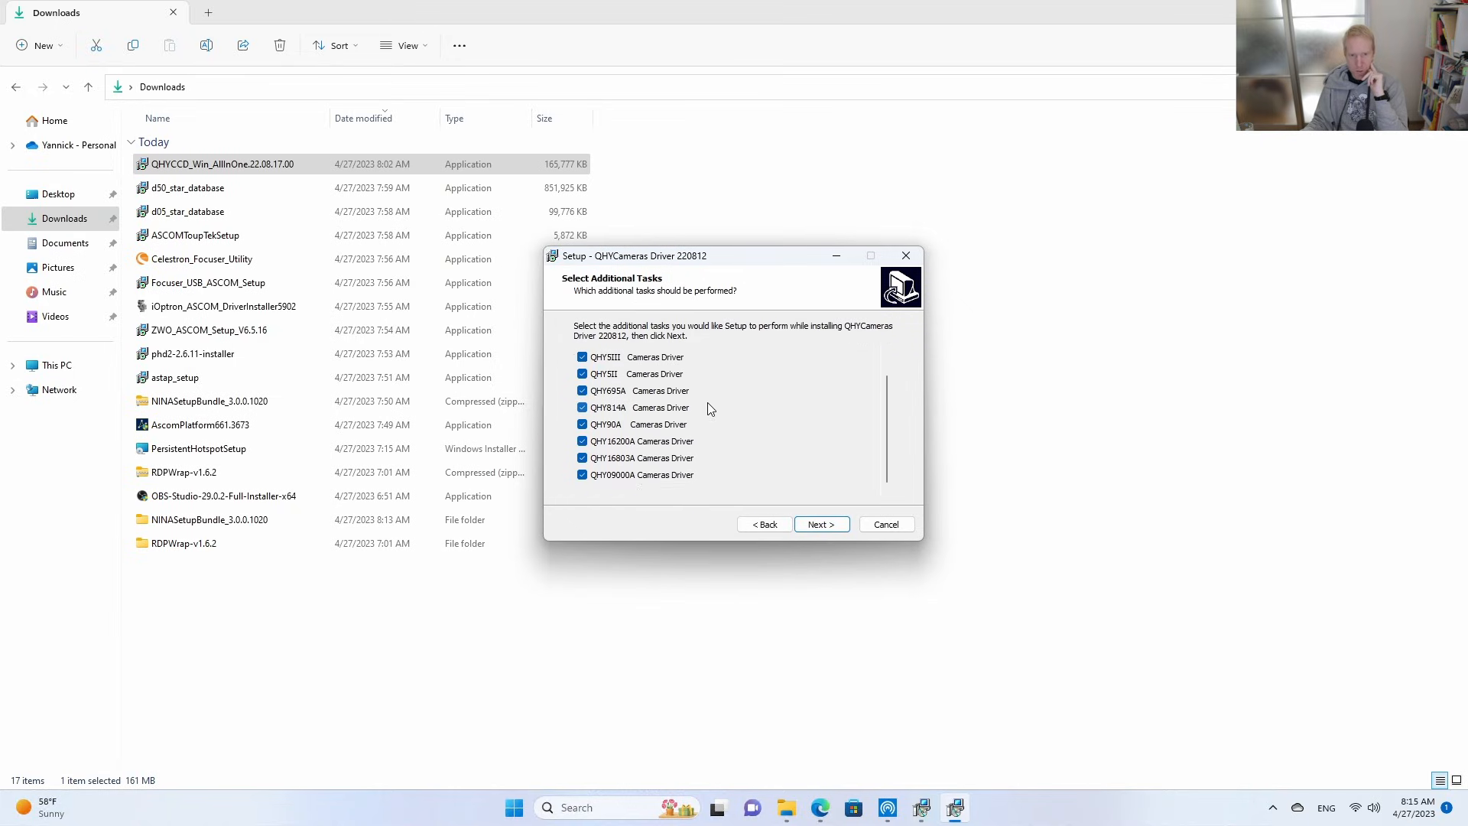
click(583, 458)
click(583, 441)
click(584, 407)
scroll(645, 425, up, 1)
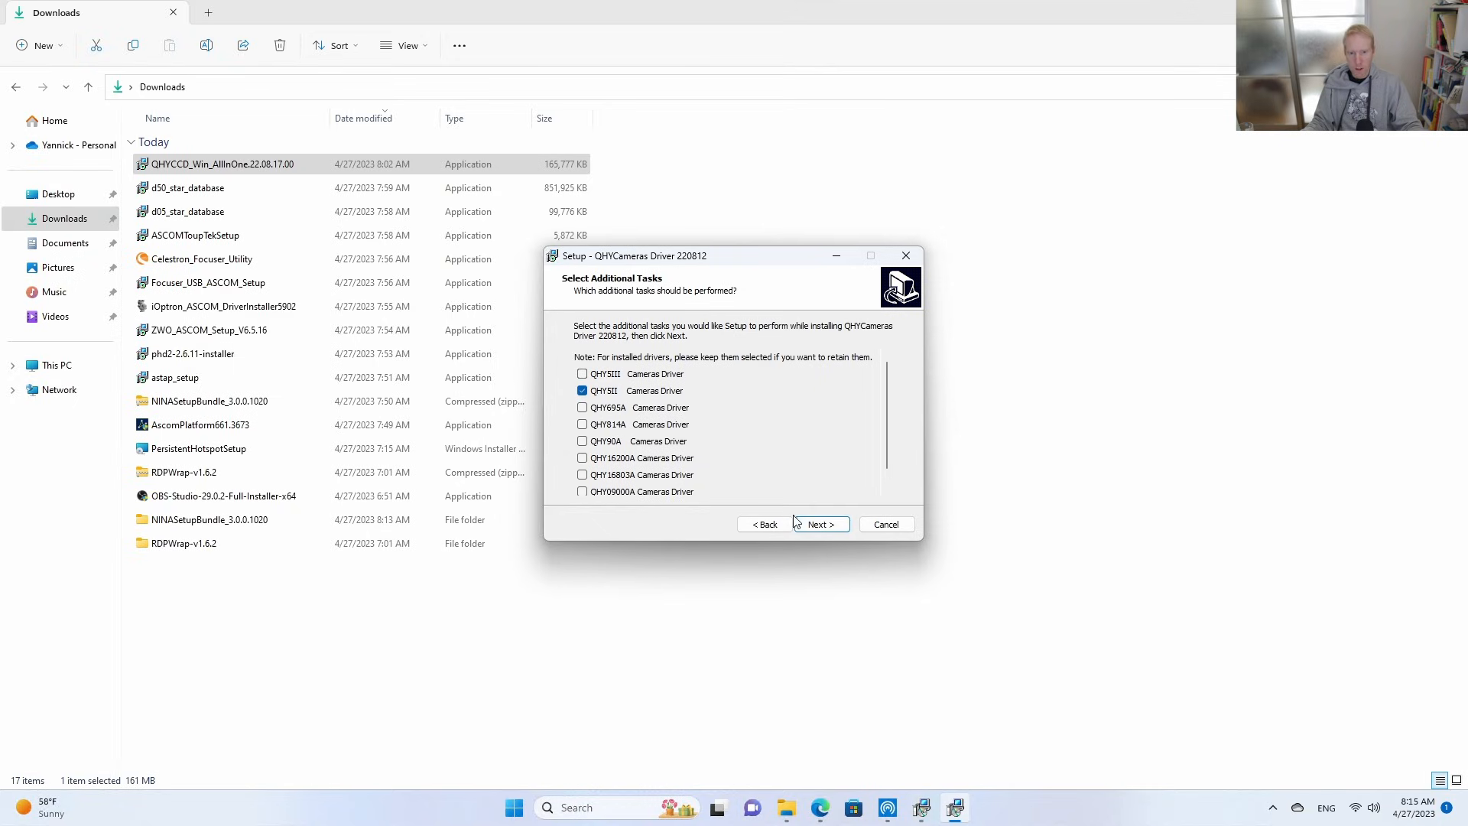
Install QHYCameras Driver 220812 with the chosen camera driver and finish its setup wizard.
click(814, 524)
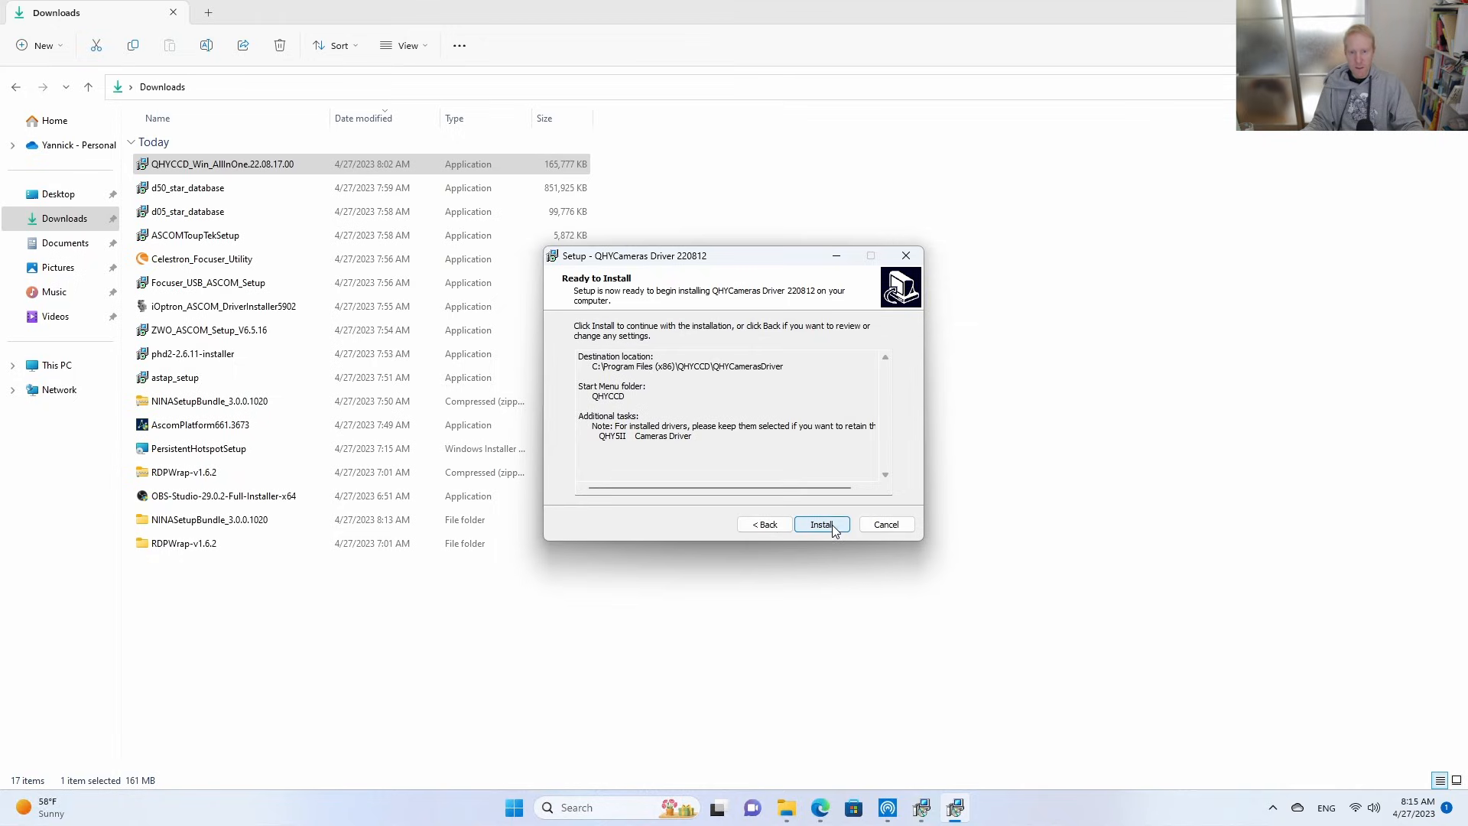
click(832, 524)
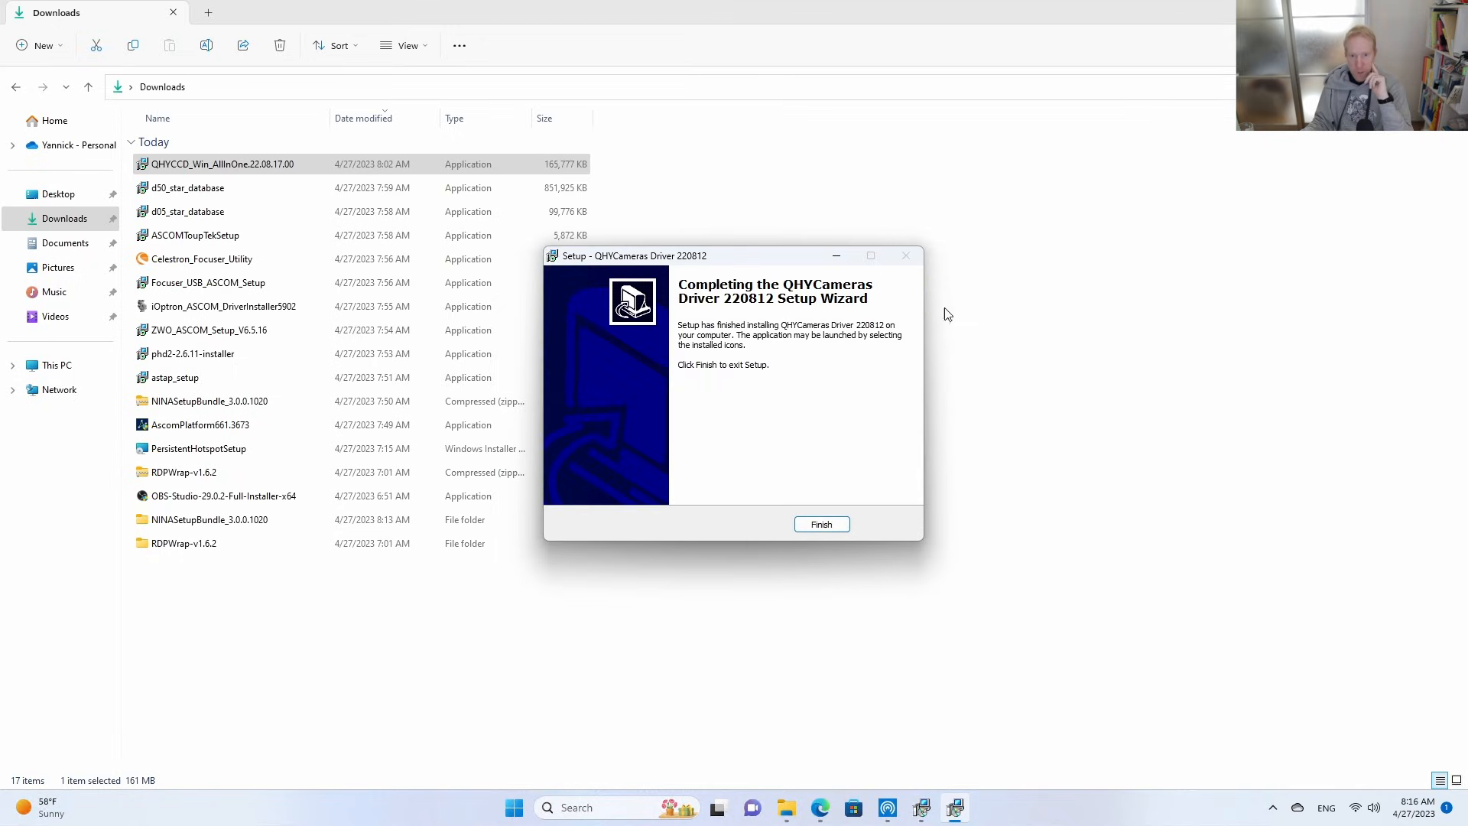
click(822, 527)
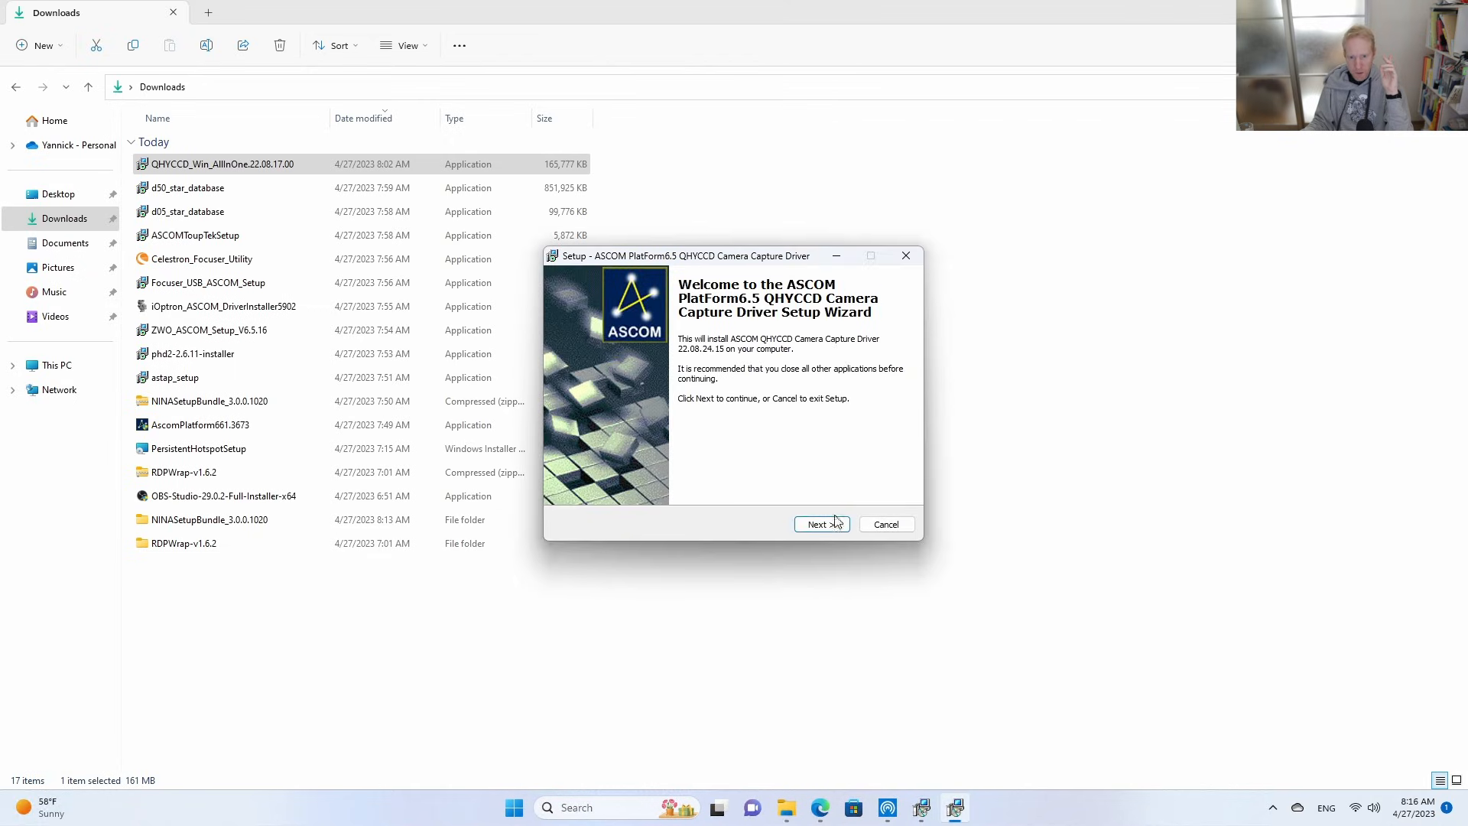
Install the ASCOM PlatForm6.5 QHYCCD Camera Capture Driver, accepting its license agreement, and finish the QHYCCD_Win_AllInOne setup.
click(836, 523)
click(627, 477)
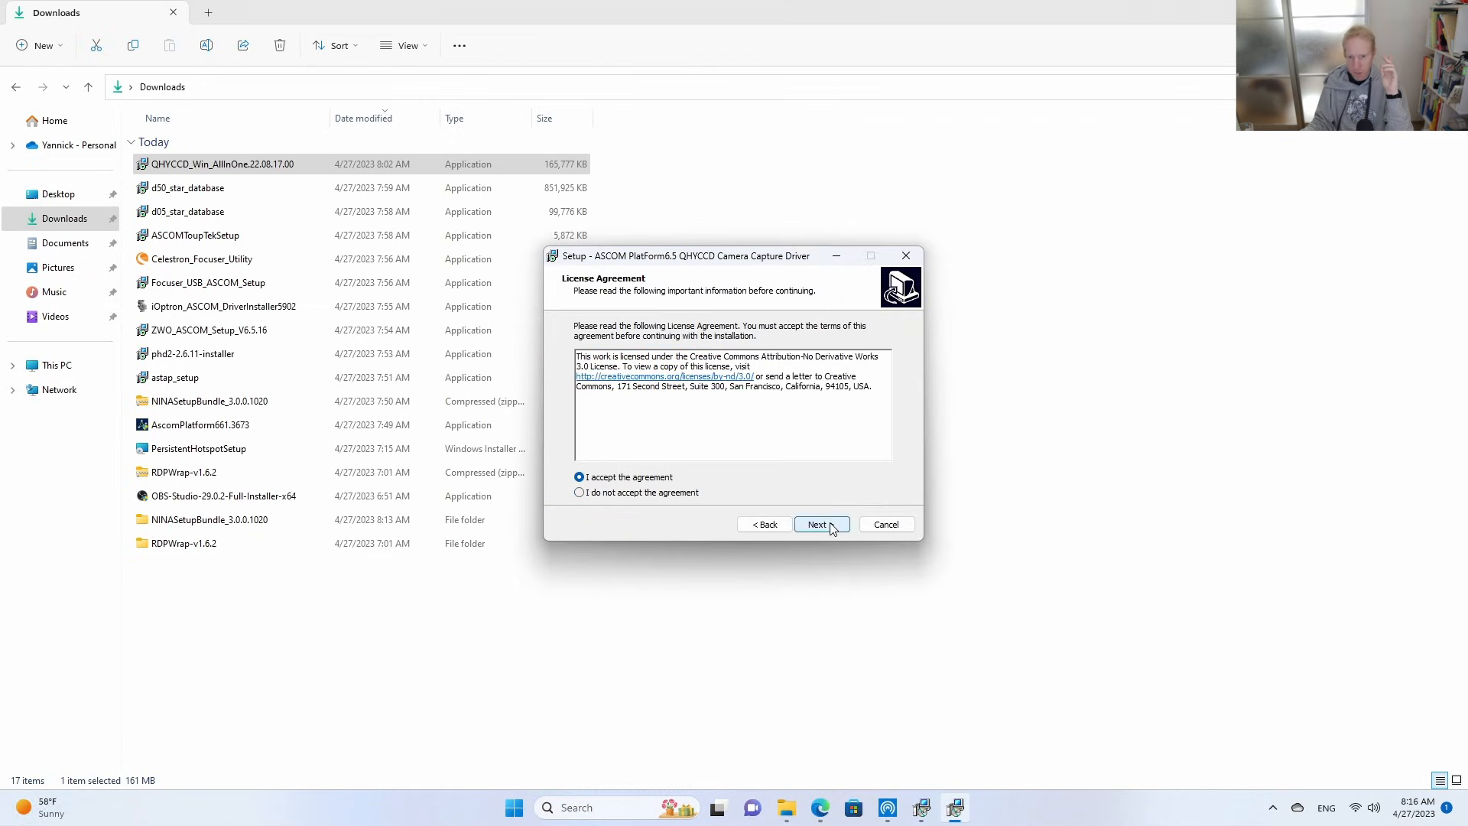
click(822, 525)
click(818, 526)
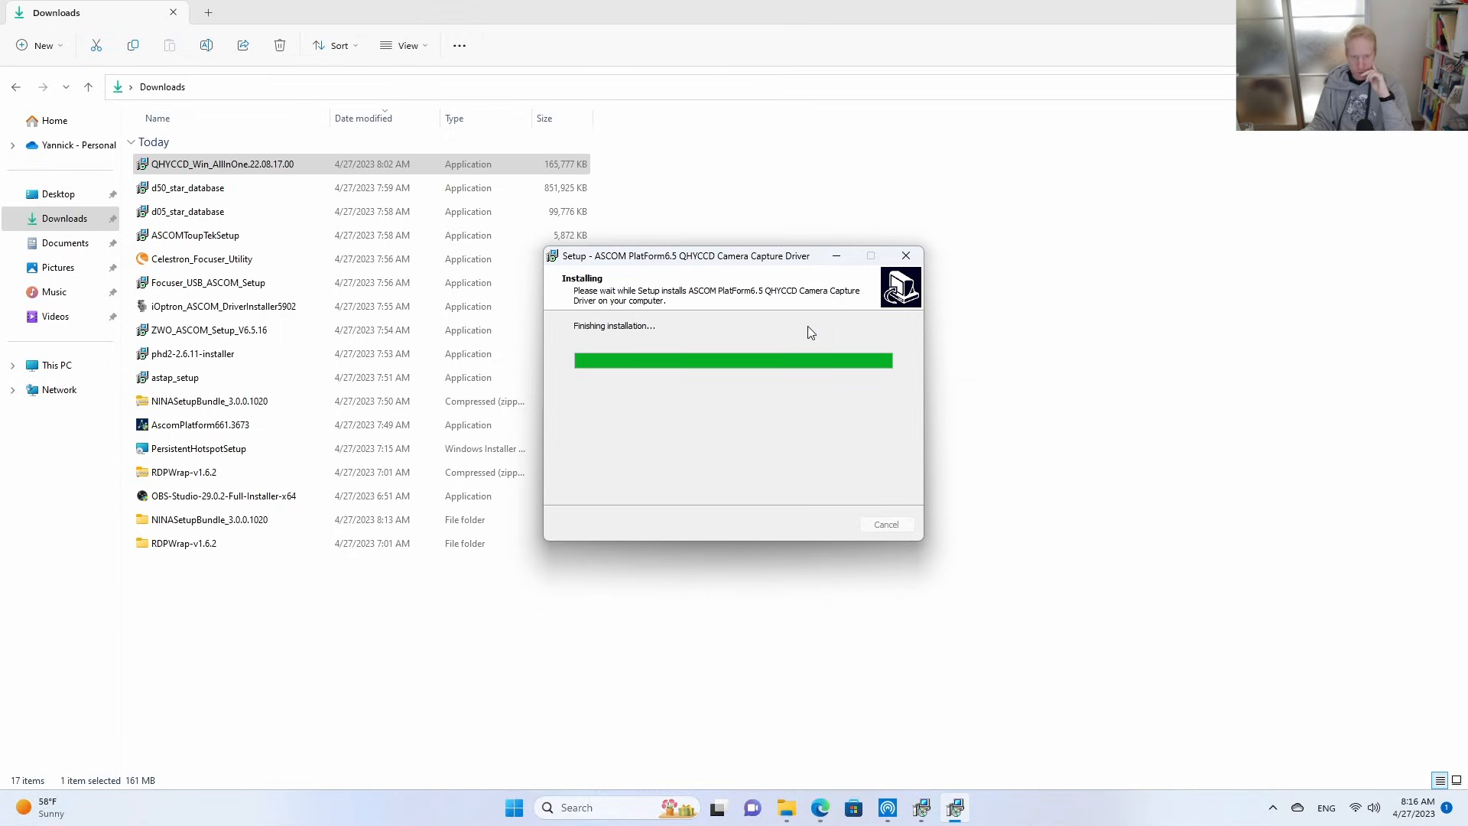
click(822, 523)
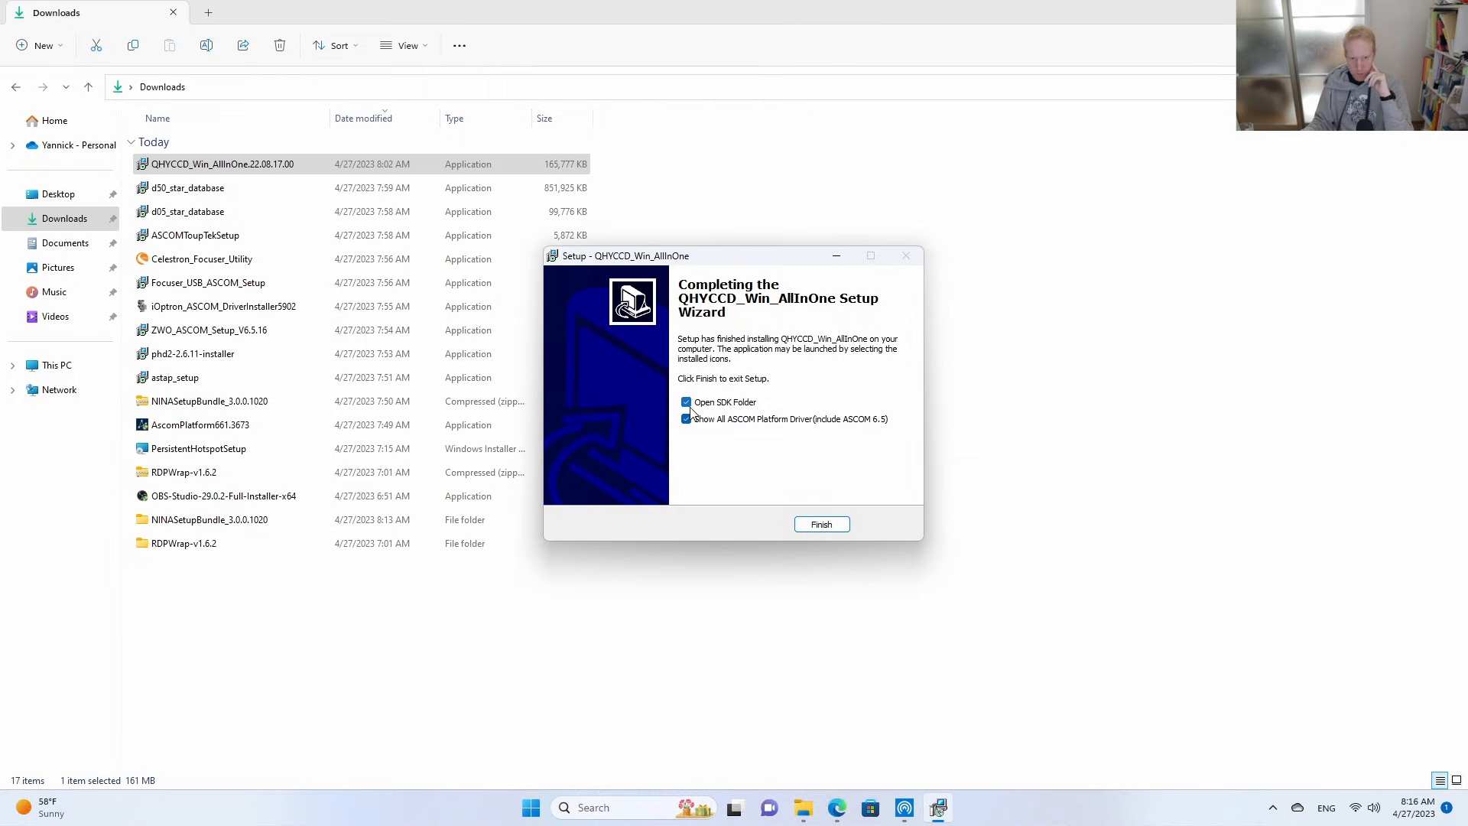
click(822, 525)
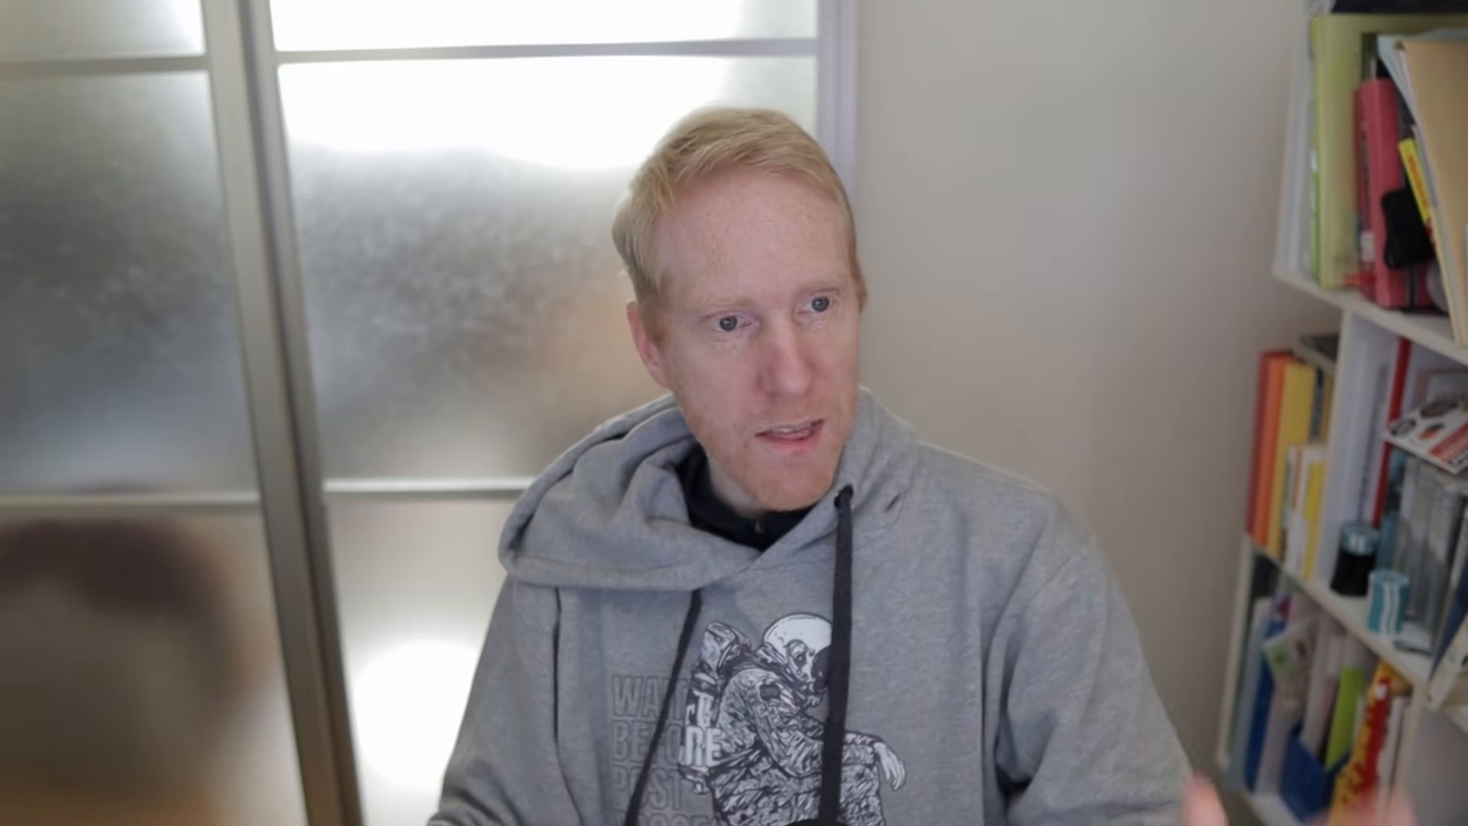
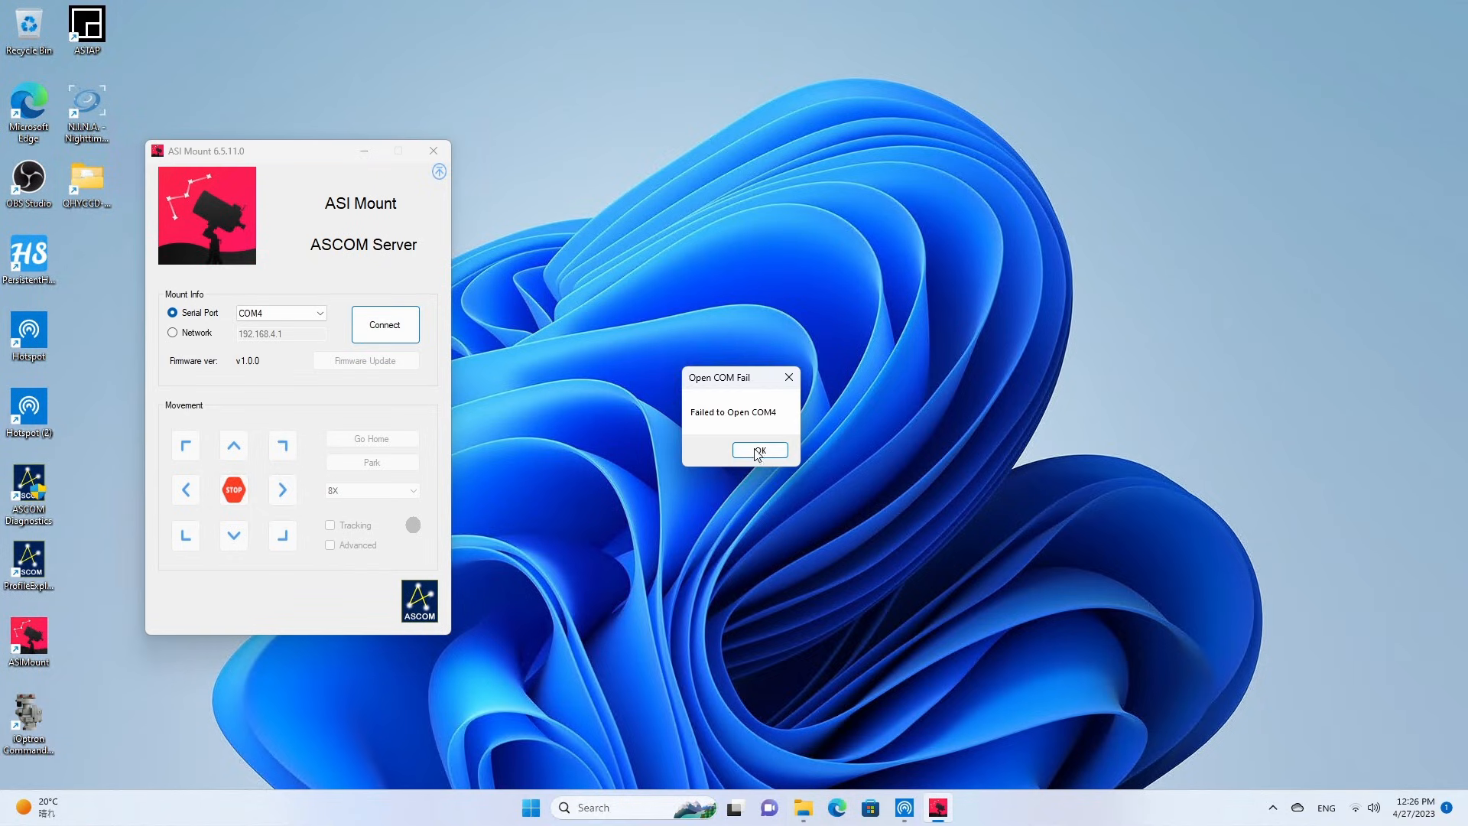
Dismiss the COM4 error, choose another serial port, connect the AM5 mount in the ASI Mount ASCOM server, and minimize its window.
click(765, 455)
click(290, 312)
click(295, 326)
click(294, 313)
click(273, 344)
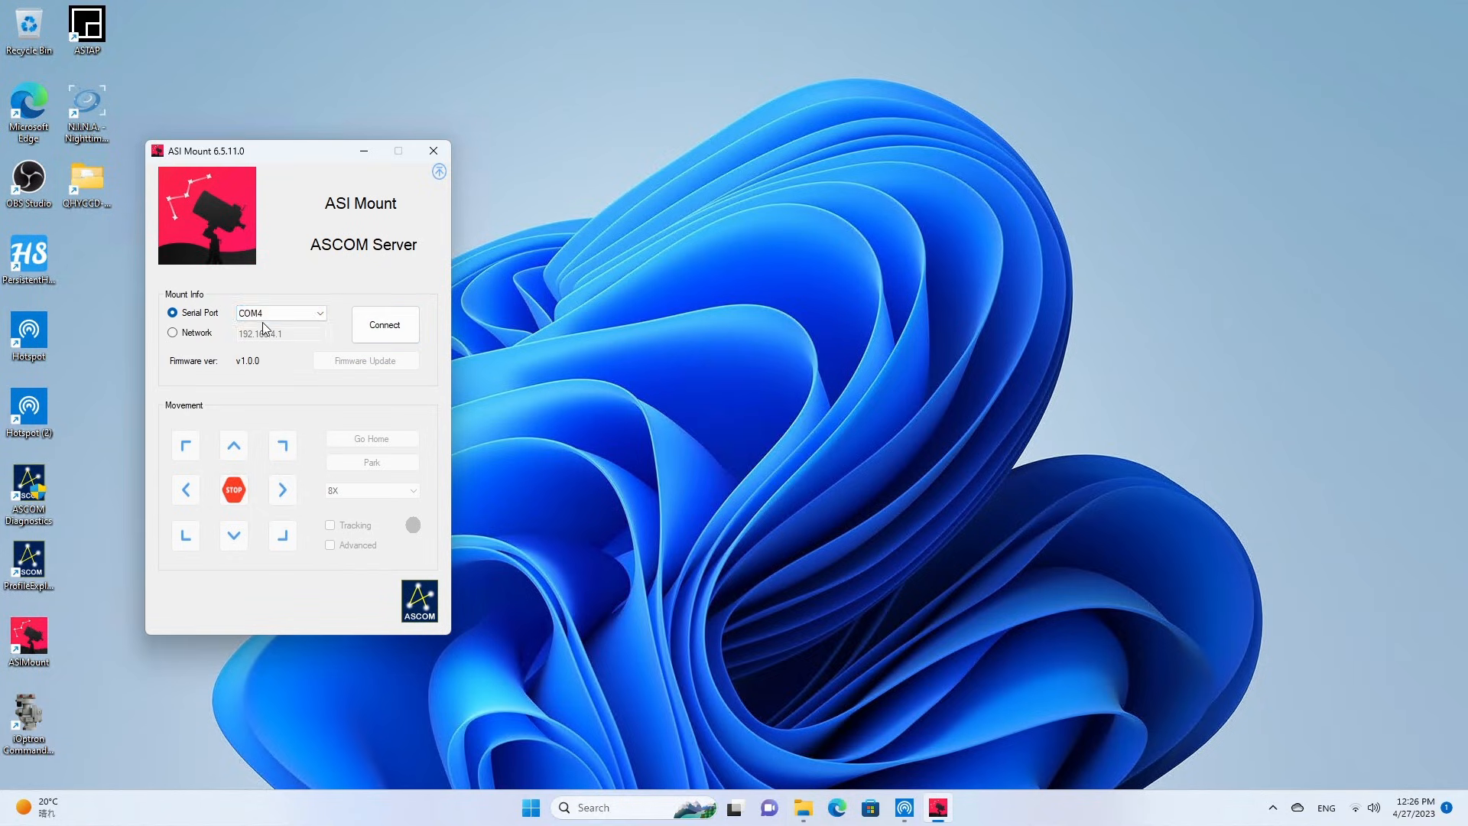
click(260, 315)
click(244, 337)
click(391, 329)
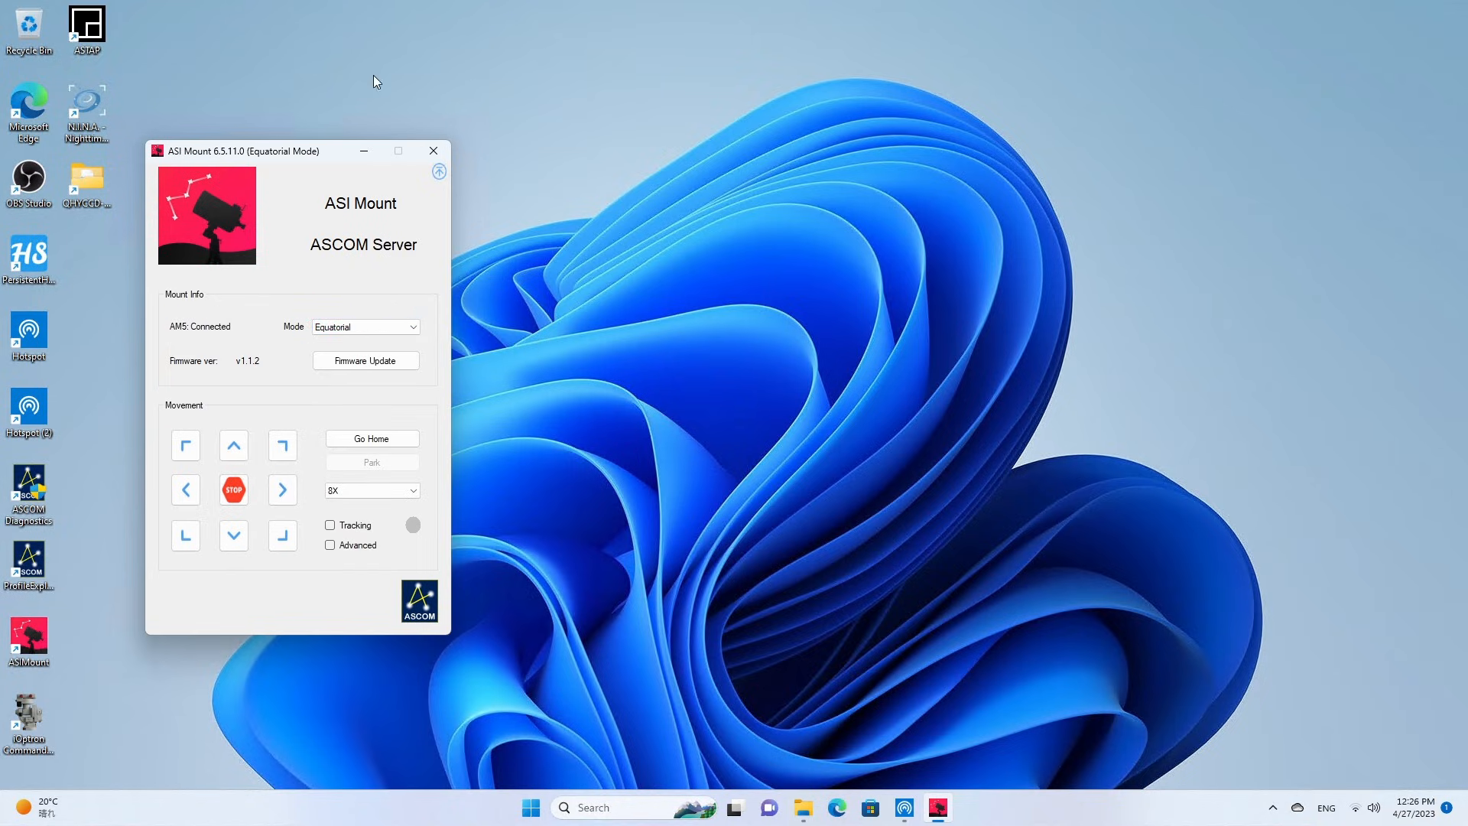
click(364, 151)
Launch N.I.N.A. and accept the download of the missing .NET 7.0 Desktop Runtime (v7.0.5) Windows x64 installer, dismissing the browser pop-ups.
double_click(86, 105)
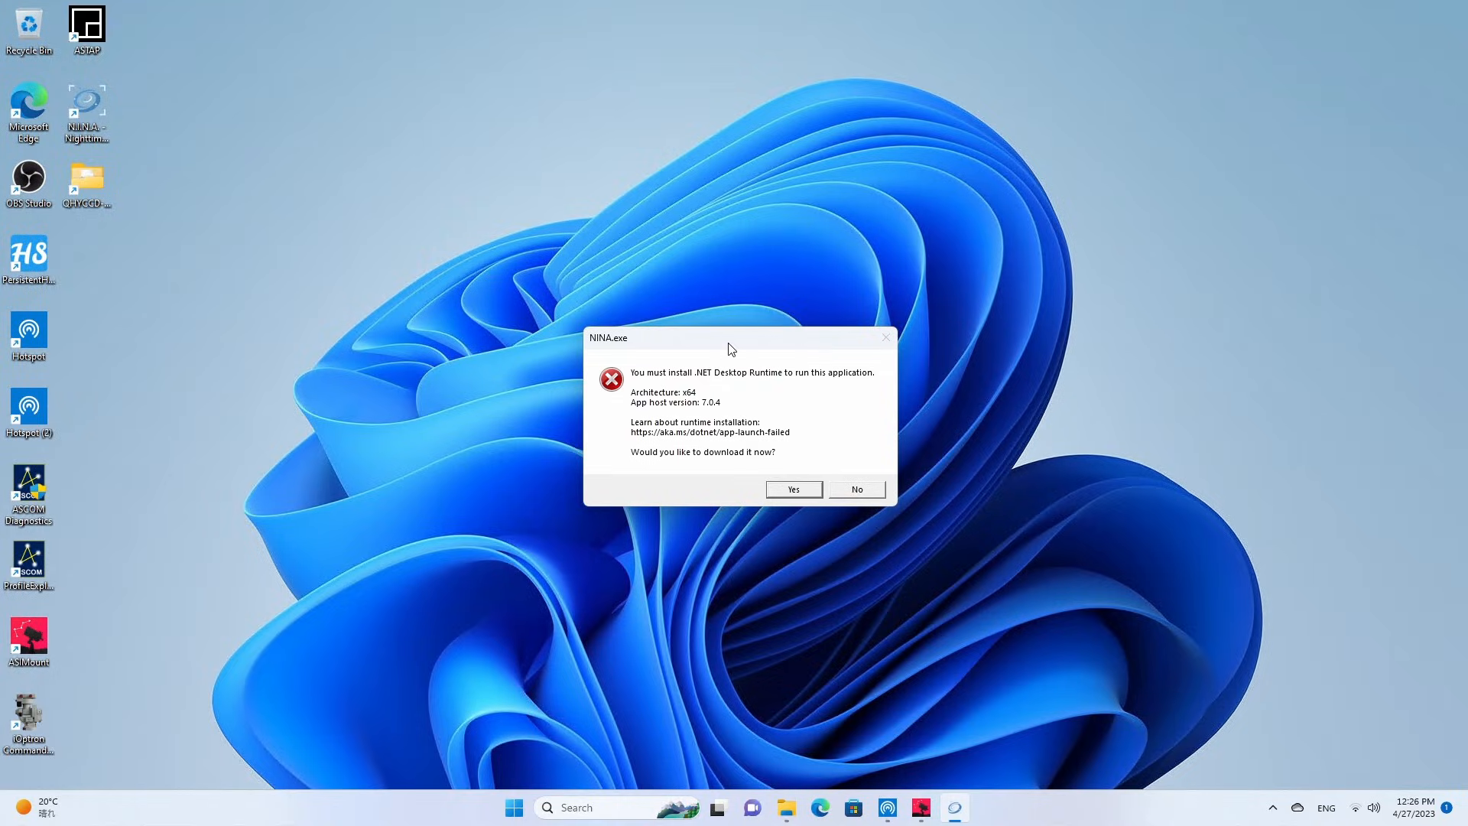
click(787, 488)
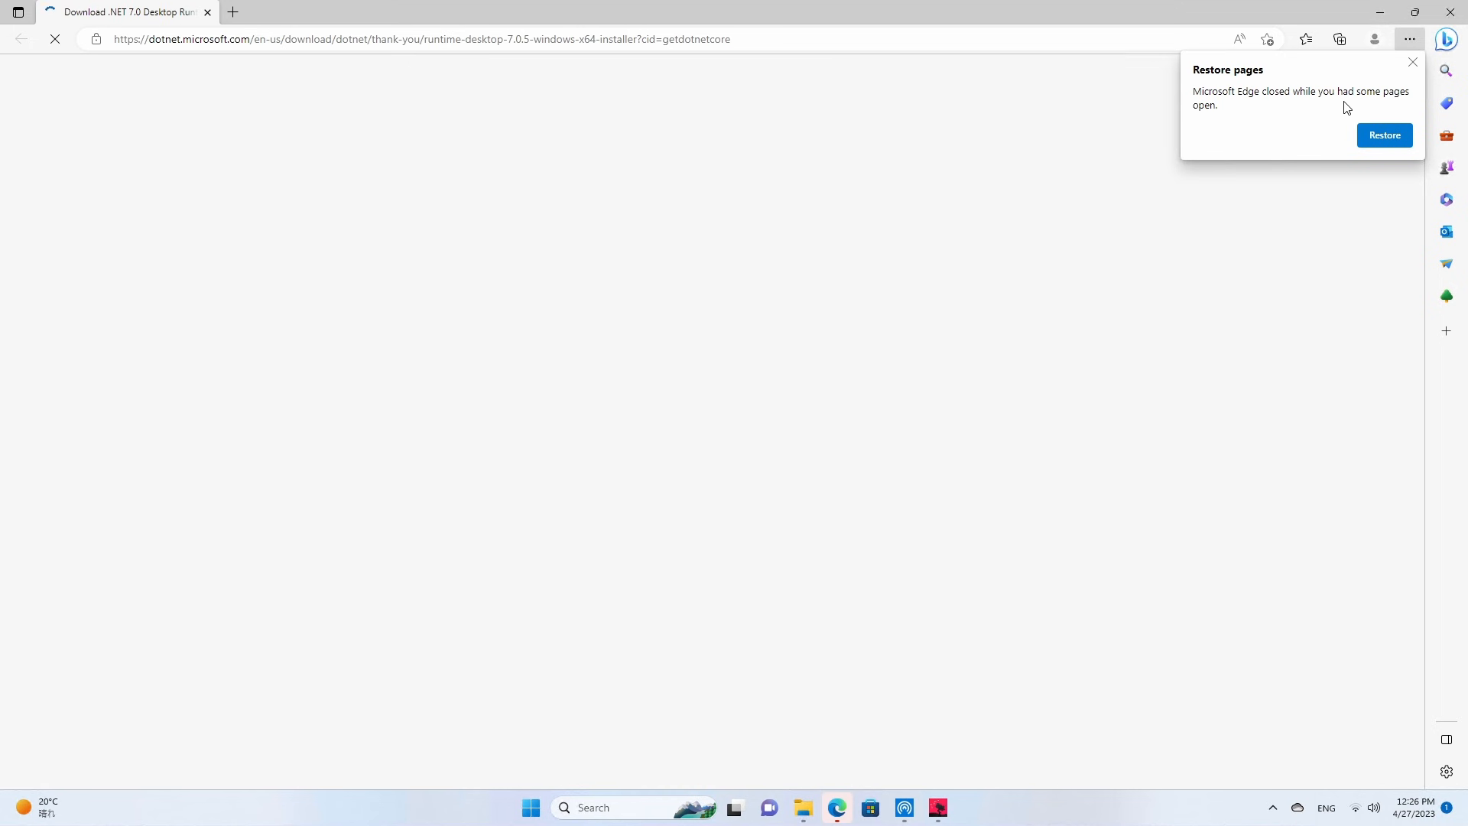
click(1413, 65)
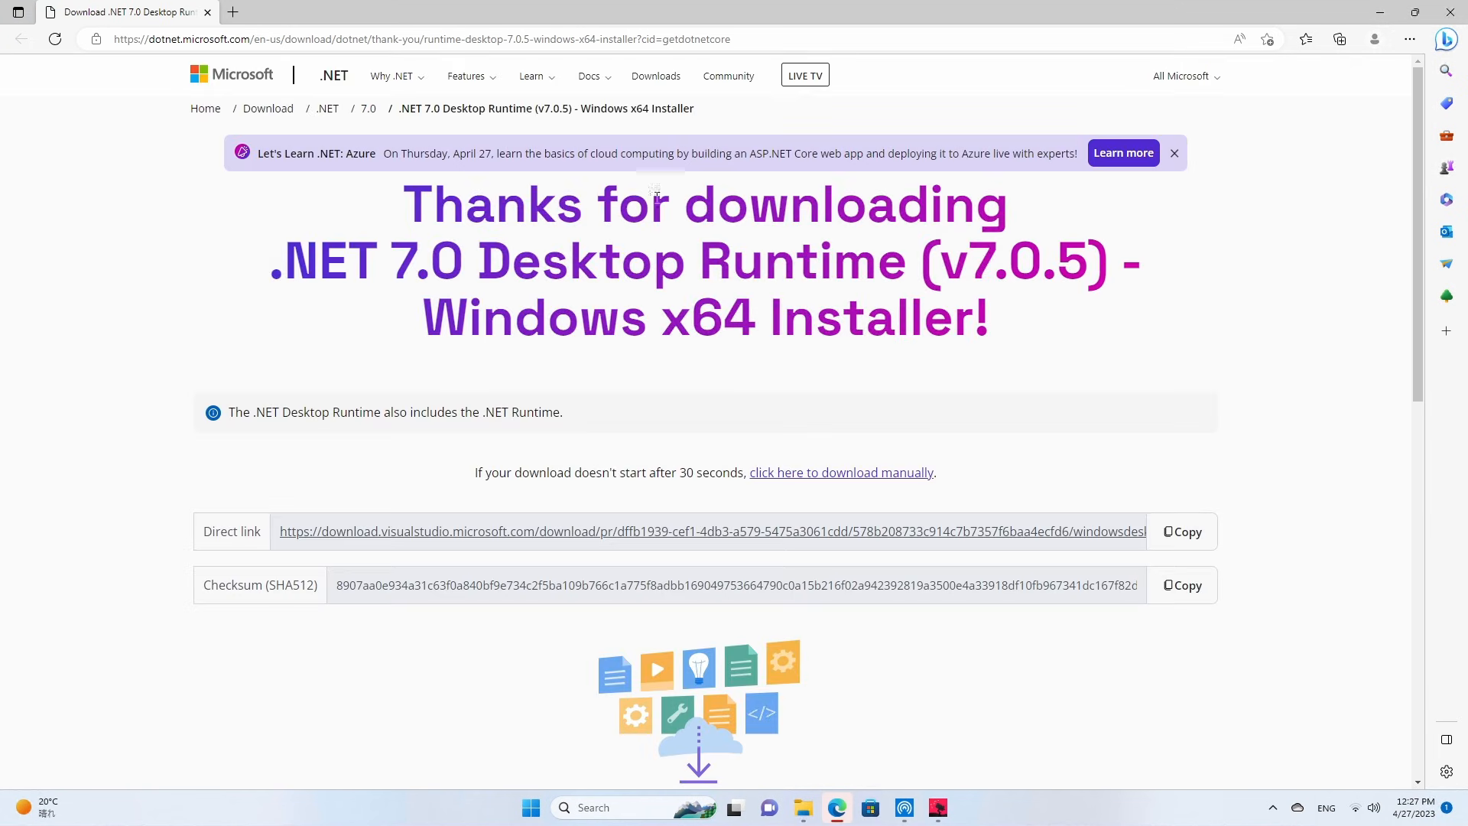
click(468, 531)
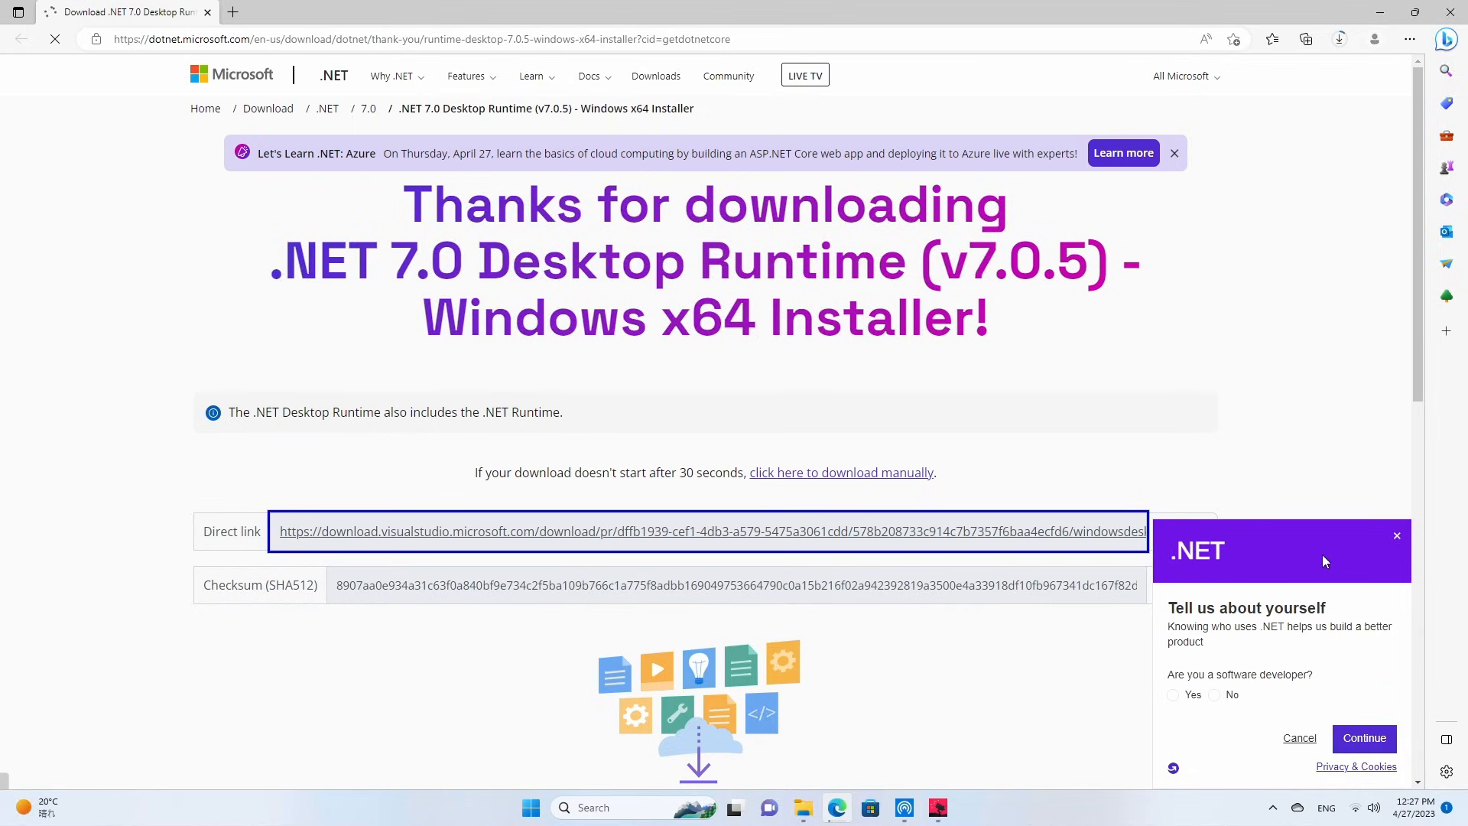
click(1397, 536)
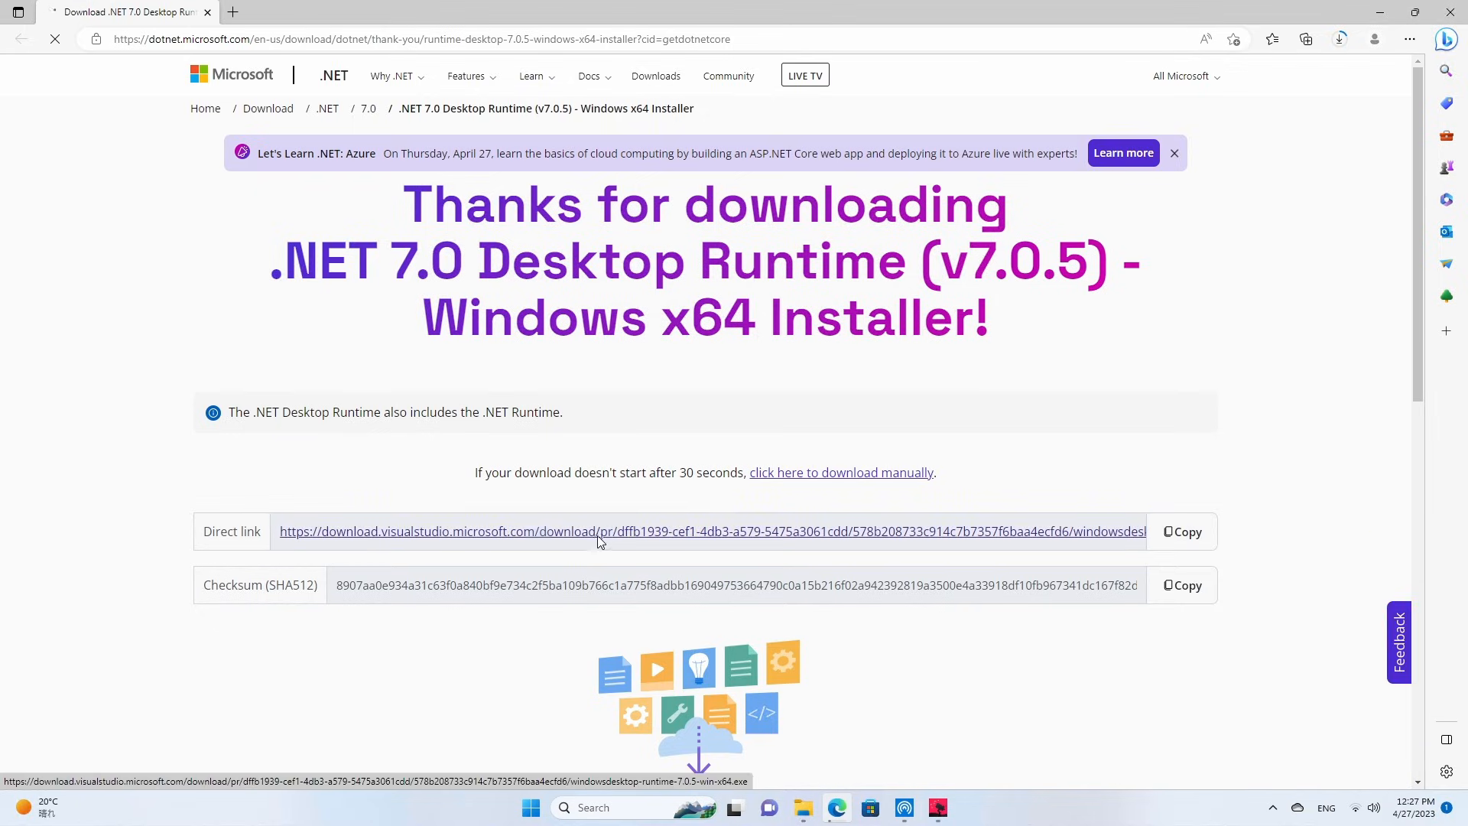
Install Microsoft Windows Desktop Runtime 7.0.5 (x64) from the downloaded installer, close the setup, and minimize the browser.
click(1338, 43)
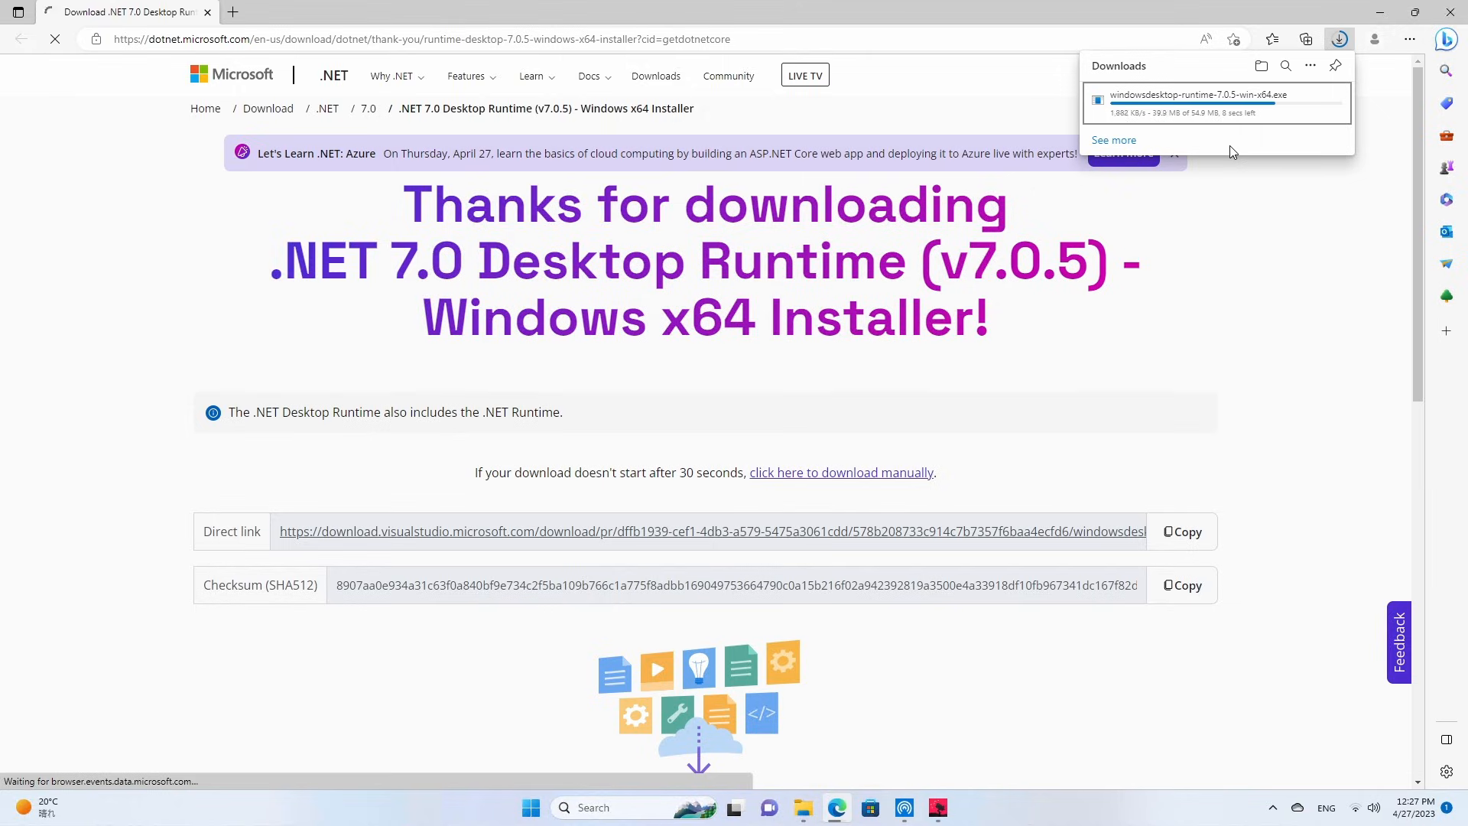
click(1125, 107)
click(685, 540)
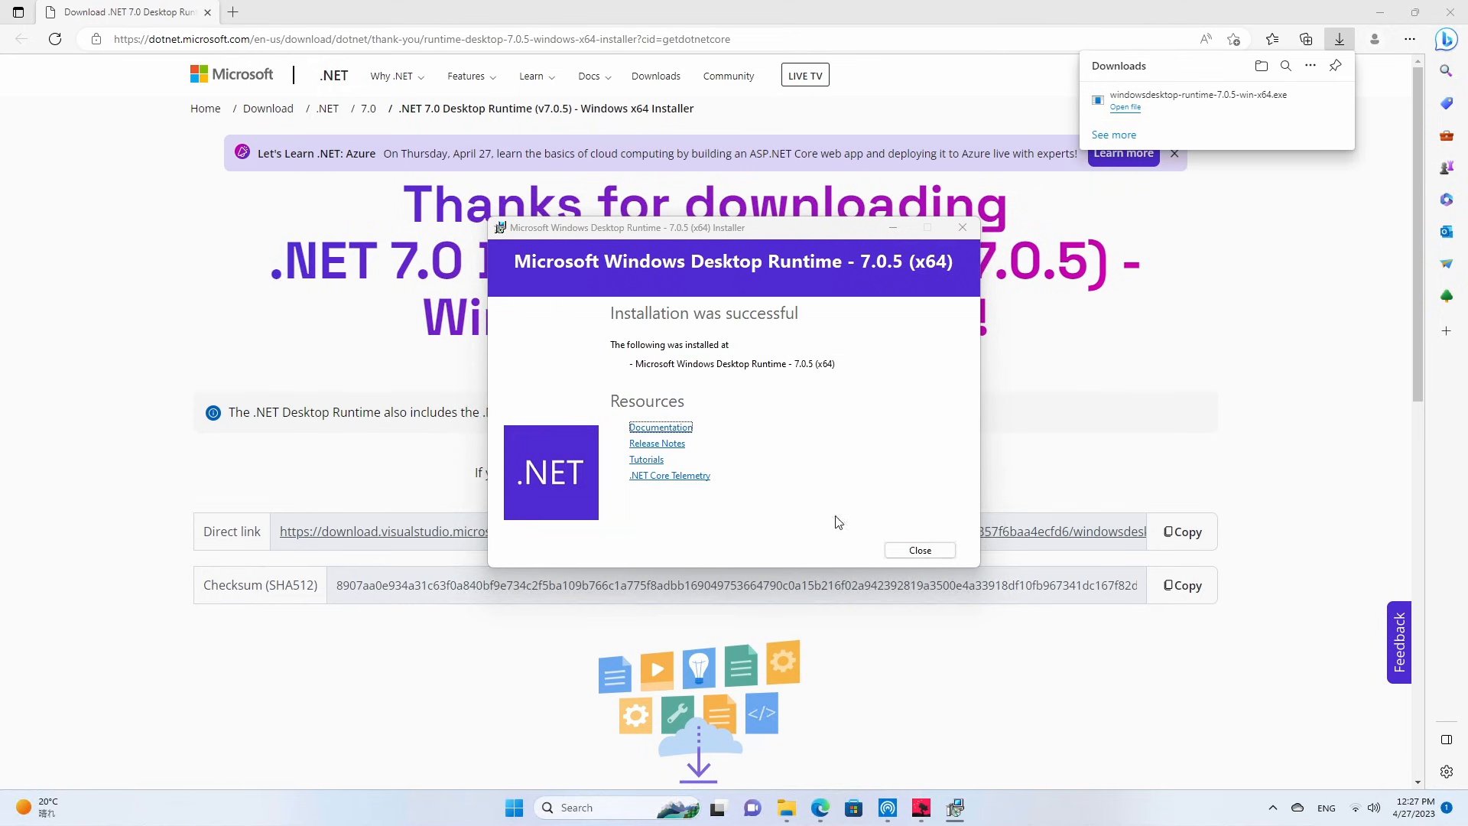
click(920, 550)
click(1380, 11)
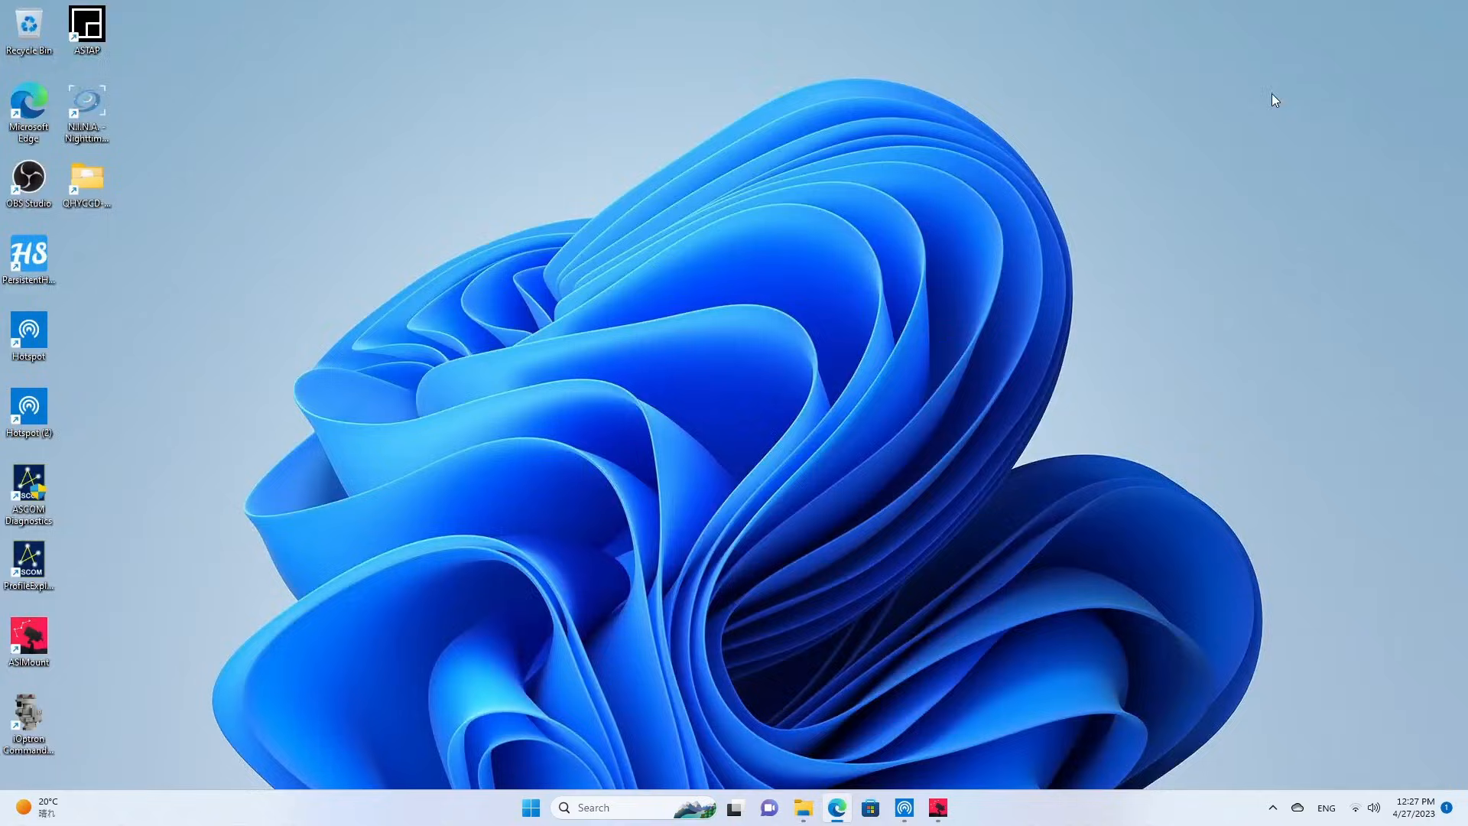
Relaunch N.I.N.A., download the required ASP.NET Core 7.0 Runtime (v7.0.5) Windows x64 installer, and cancel the duplicate download.
double_click(90, 113)
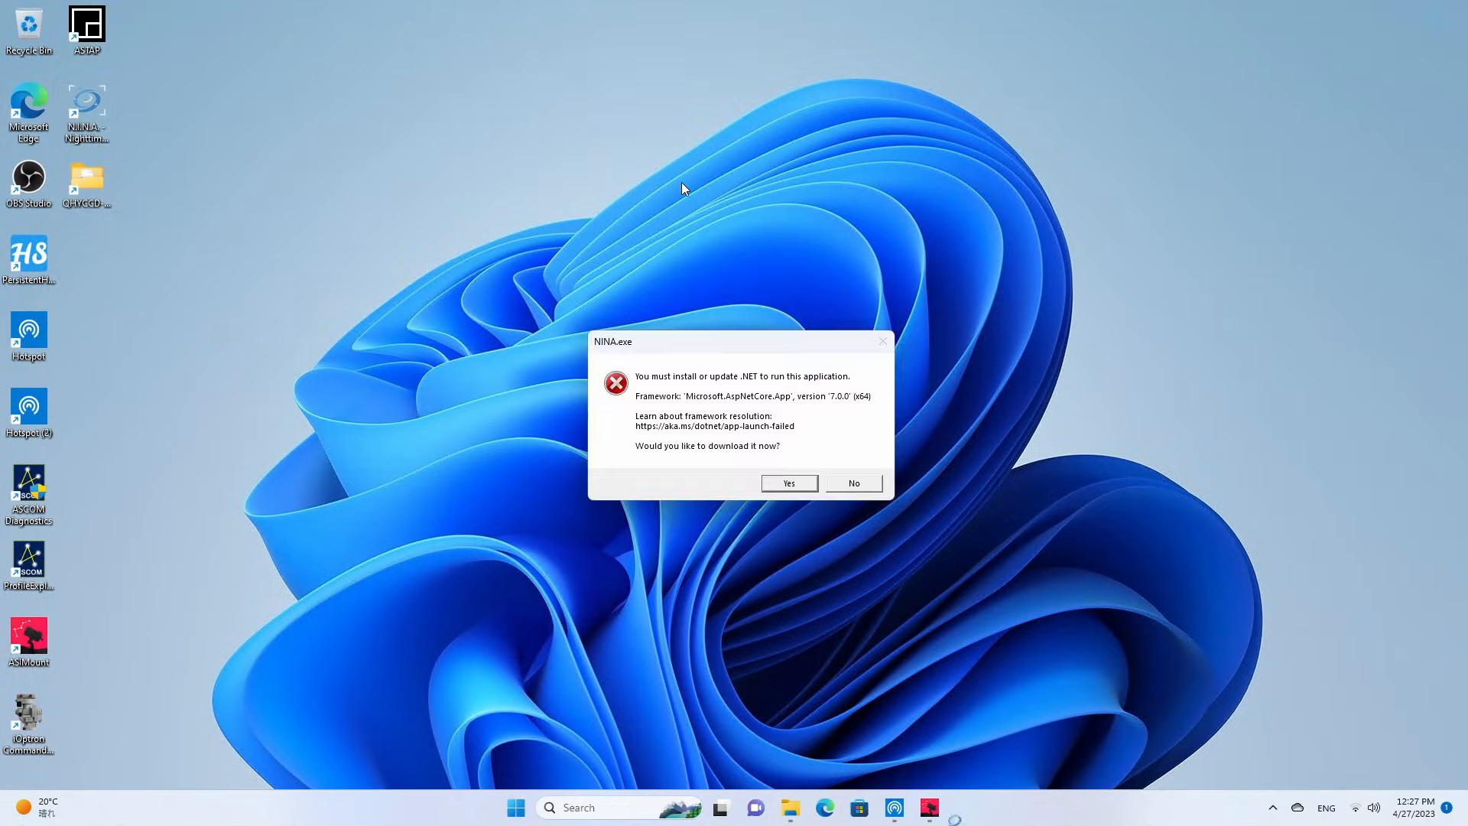
click(789, 483)
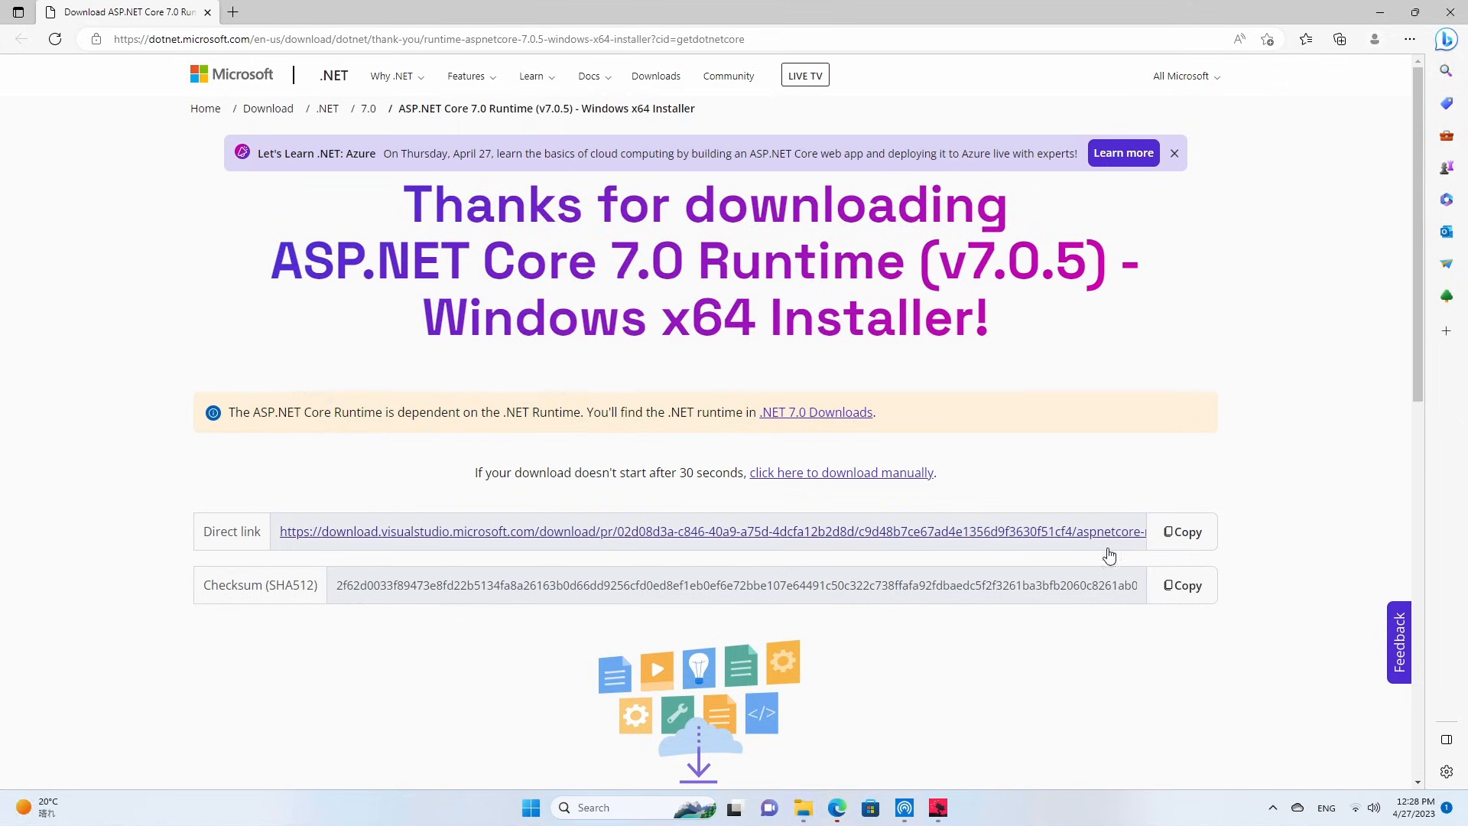
click(1017, 541)
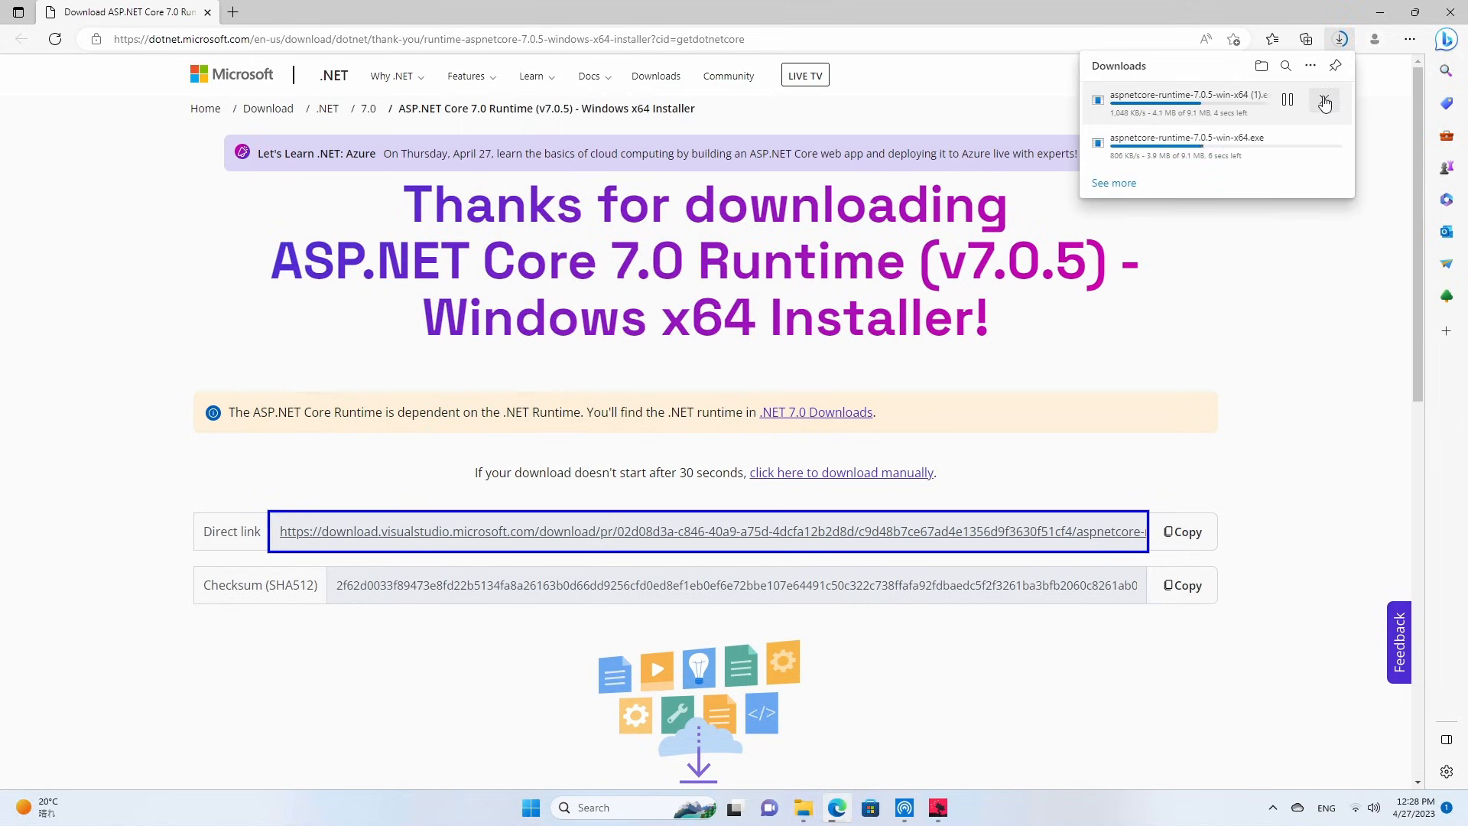
click(1324, 99)
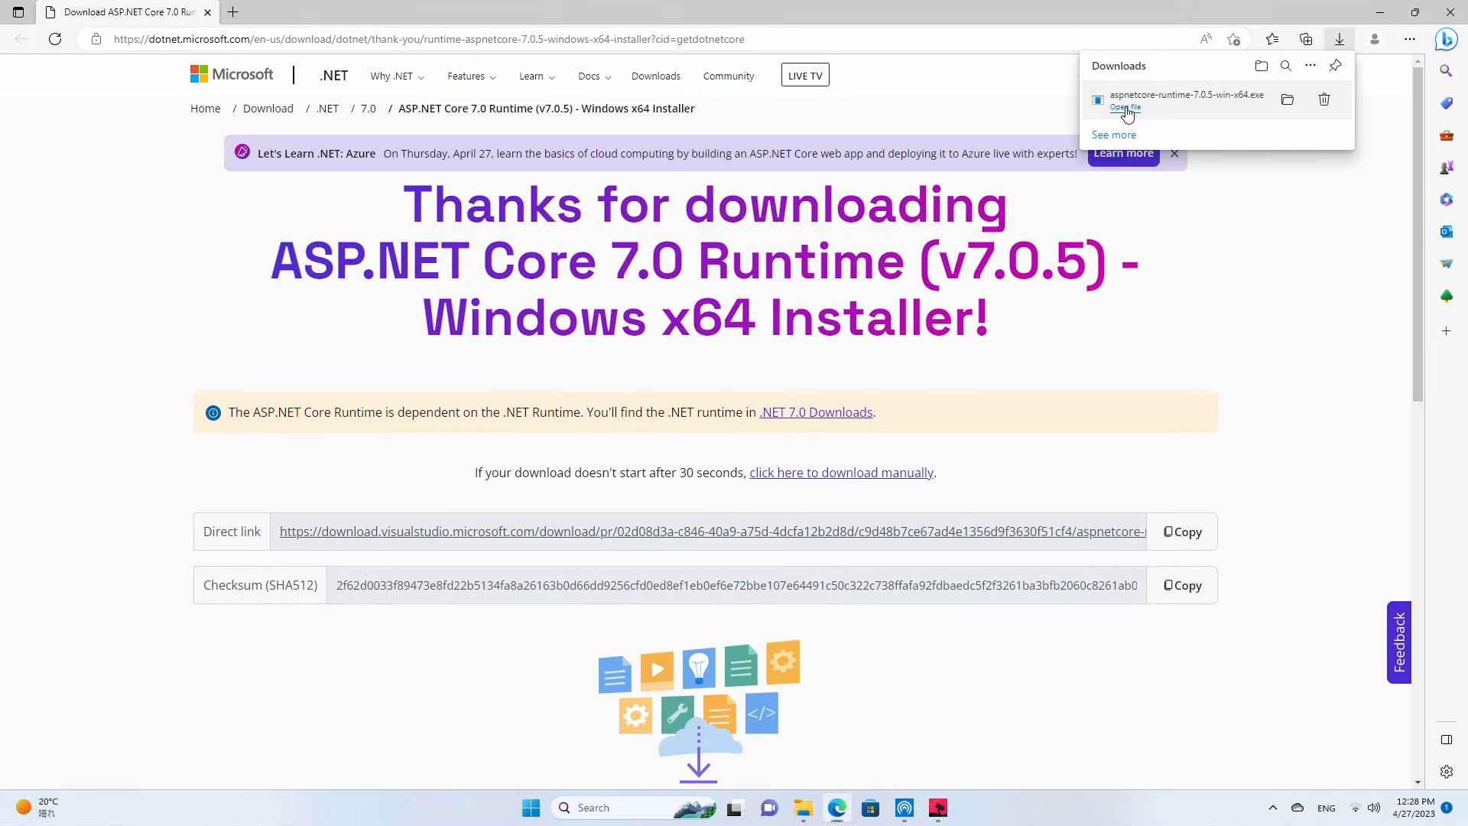
Install the Microsoft ASP.NET Core 7.0.5 Shared Framework (x64), allowing it to change the device, and close the setup and browser.
click(1126, 113)
click(774, 477)
click(846, 503)
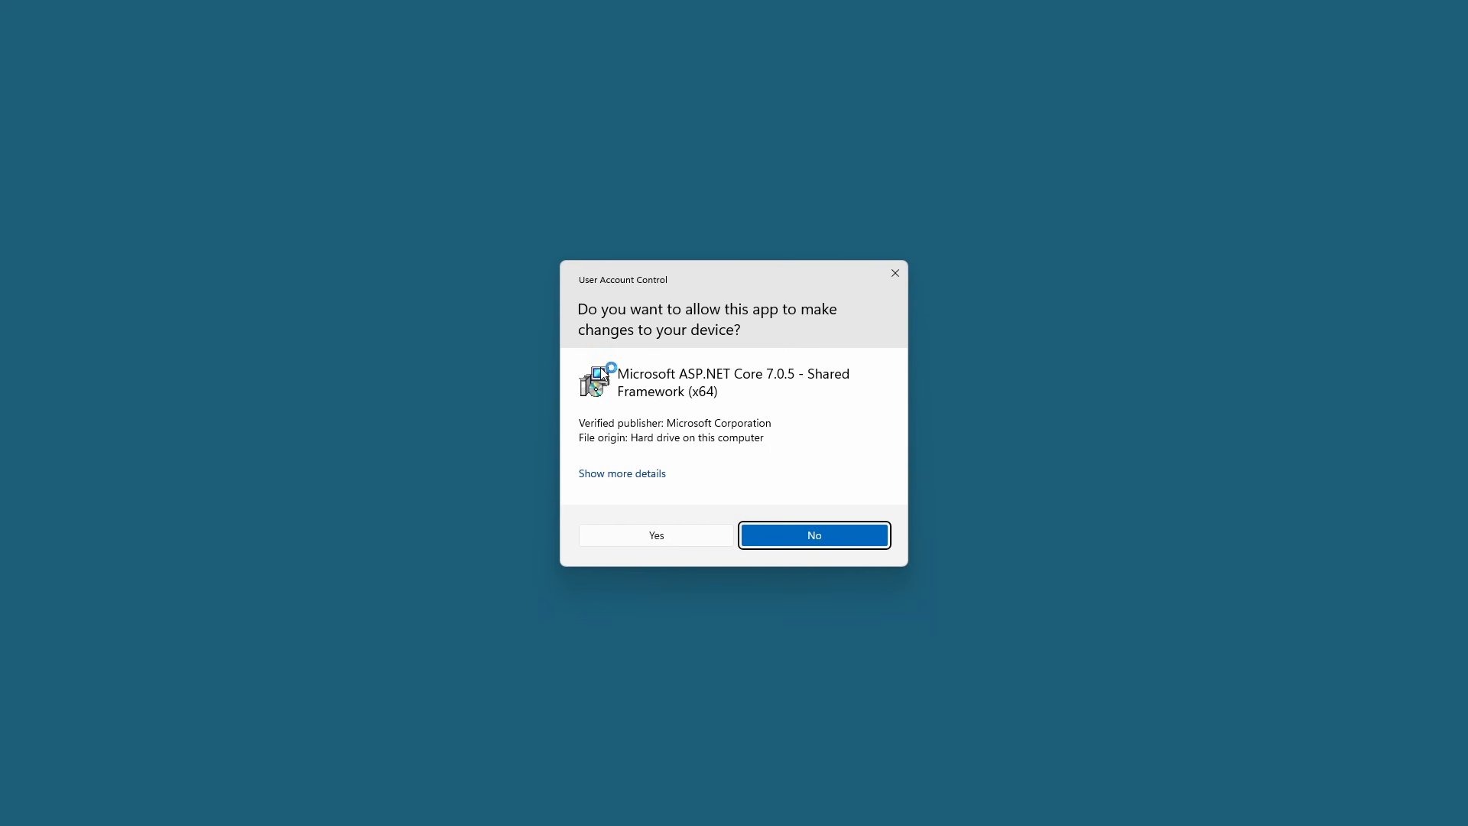
click(662, 536)
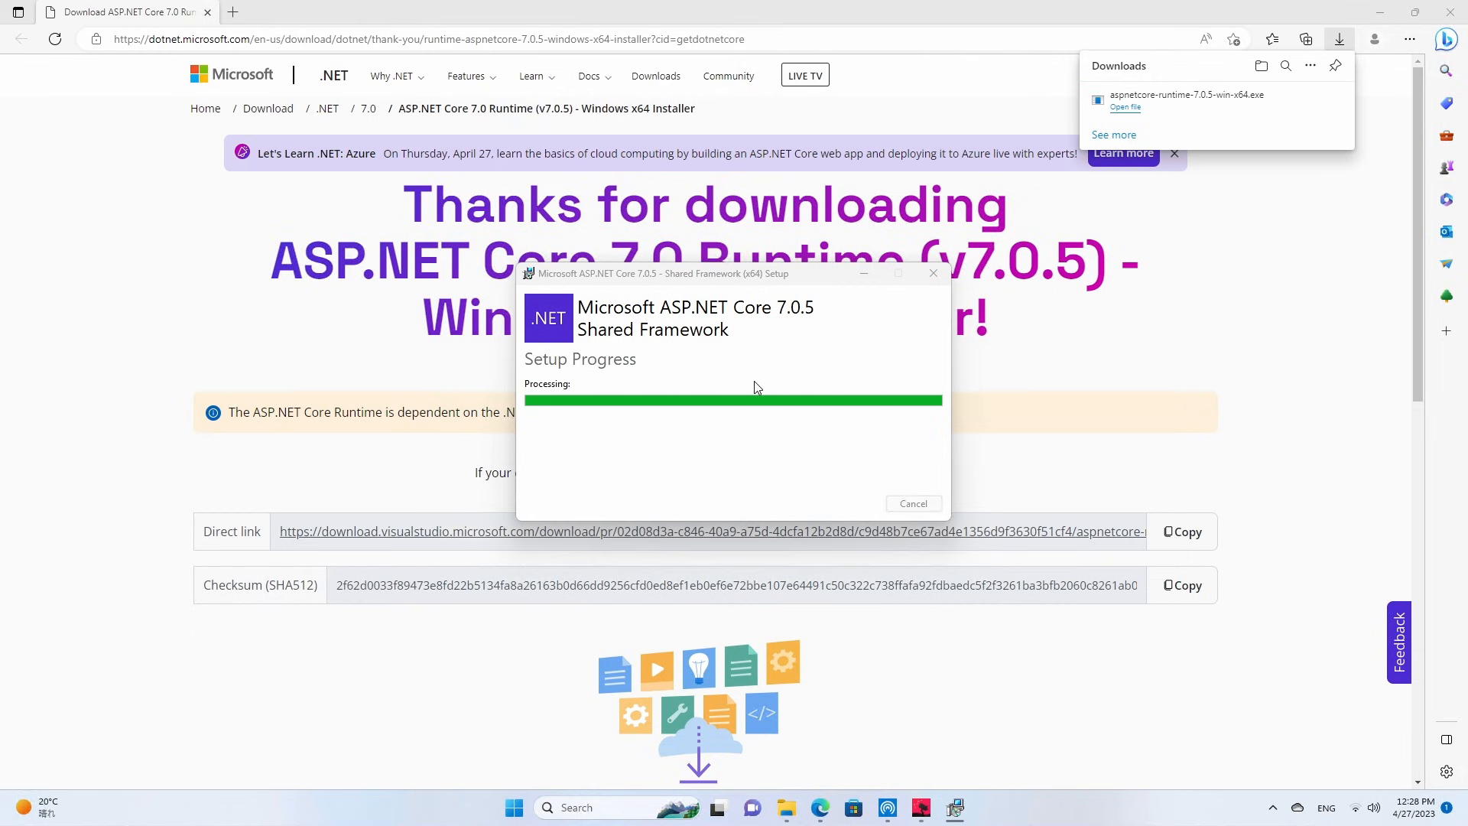
click(905, 505)
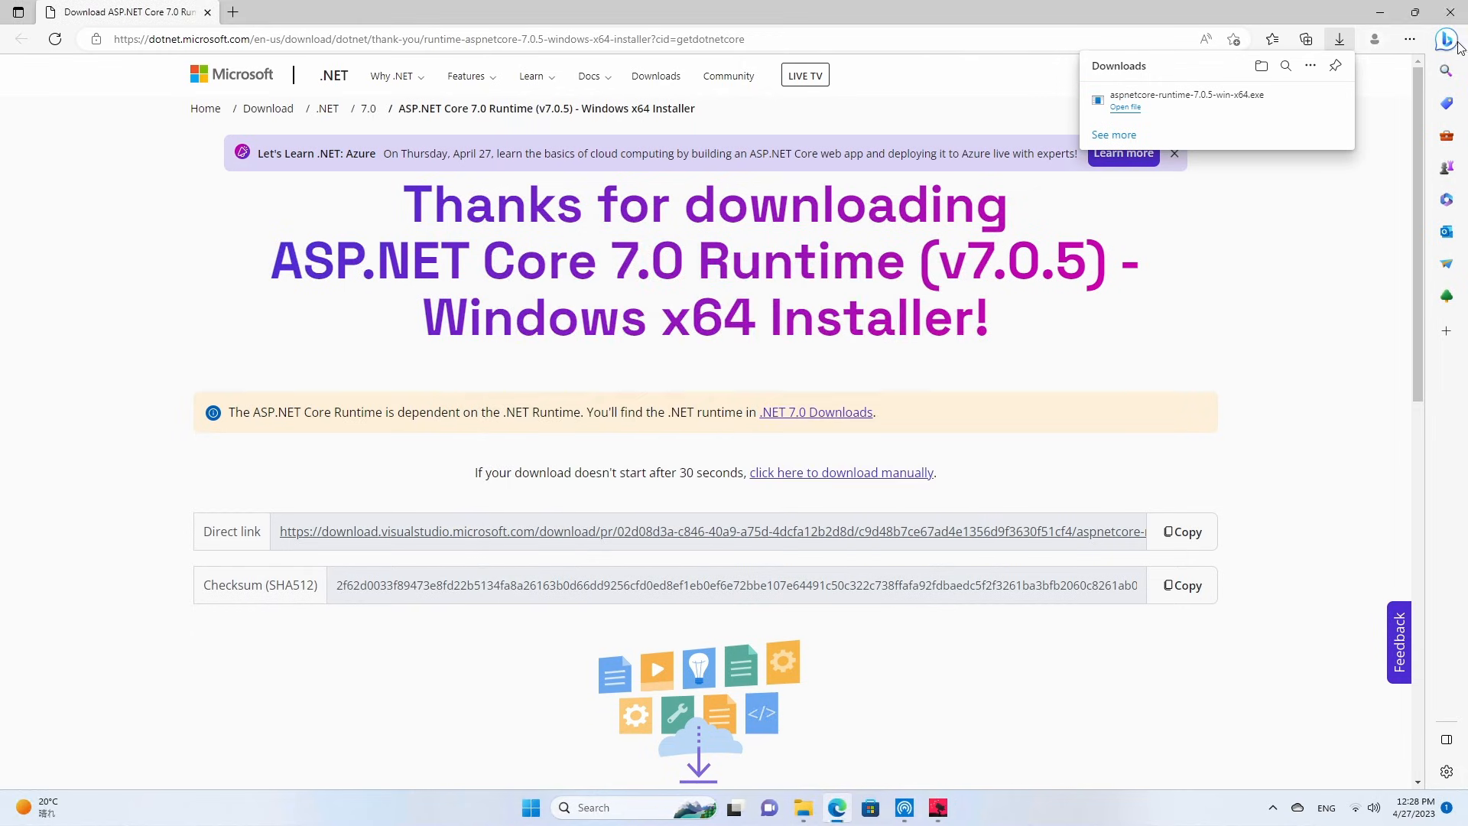
click(1459, 17)
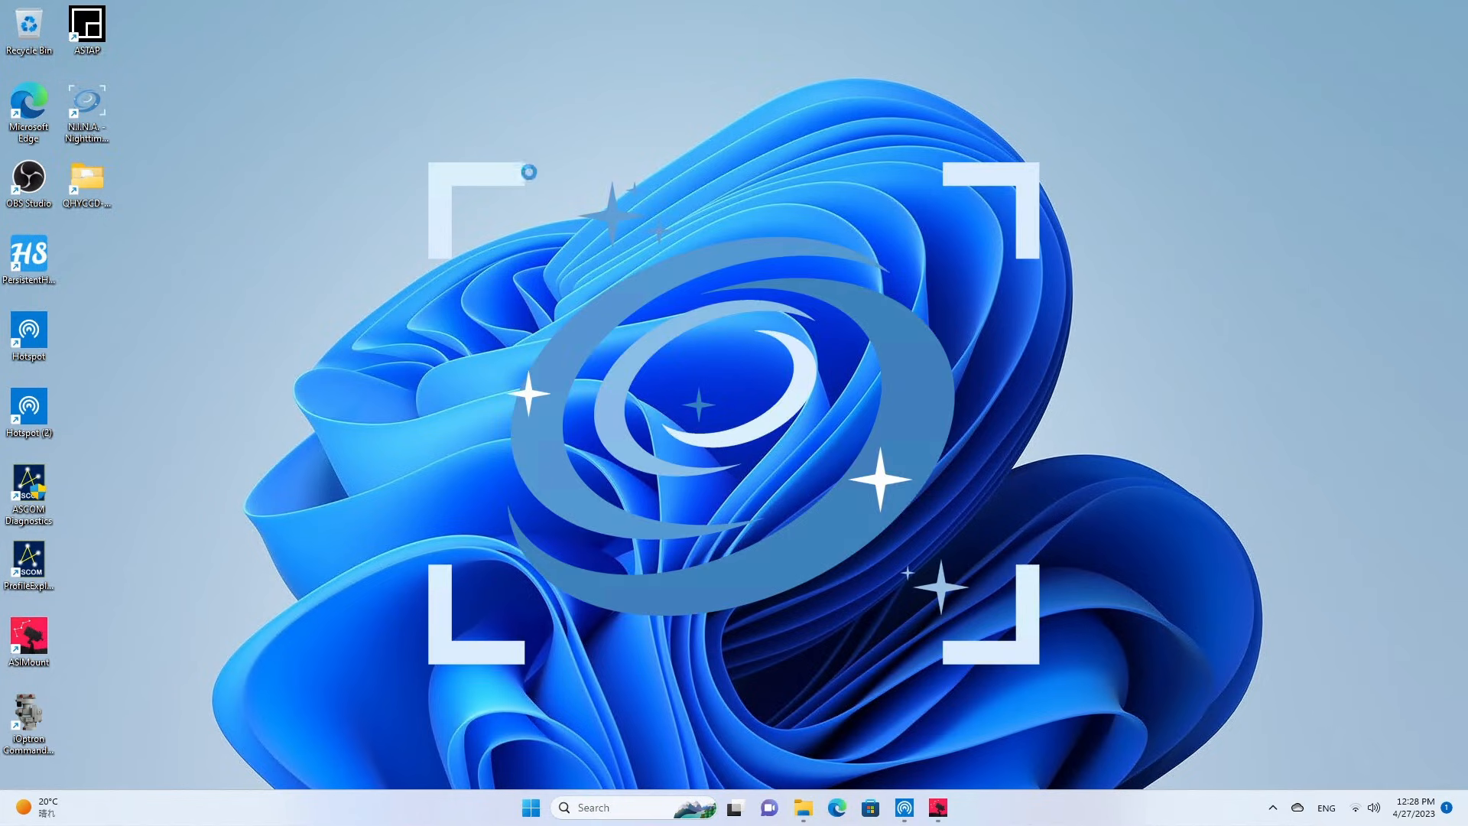
Get past the firewall alert into N.I.N.A. and set the primary UI colour scheme to Persian in the general options.
click(658, 480)
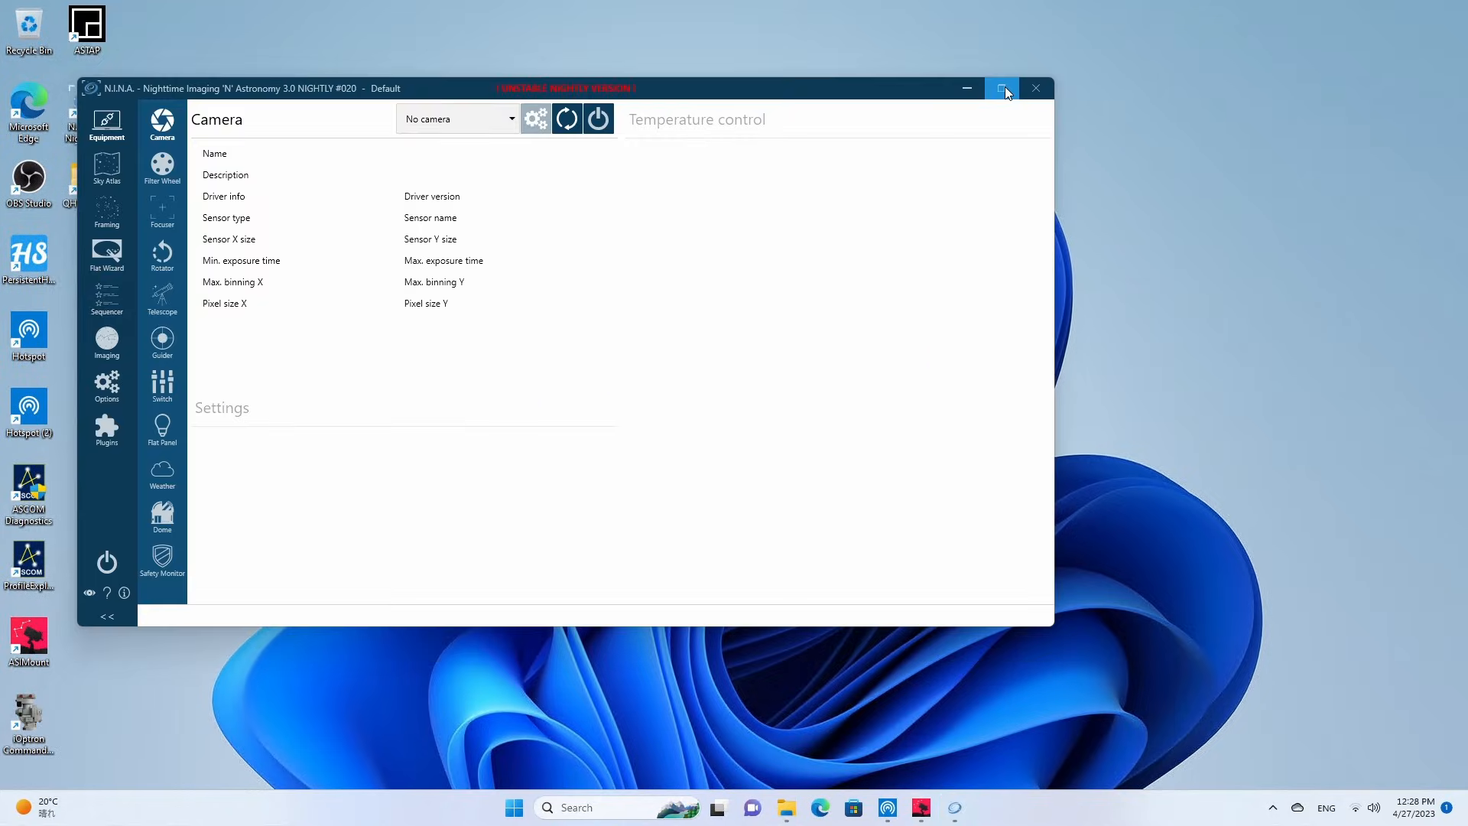
click(1004, 86)
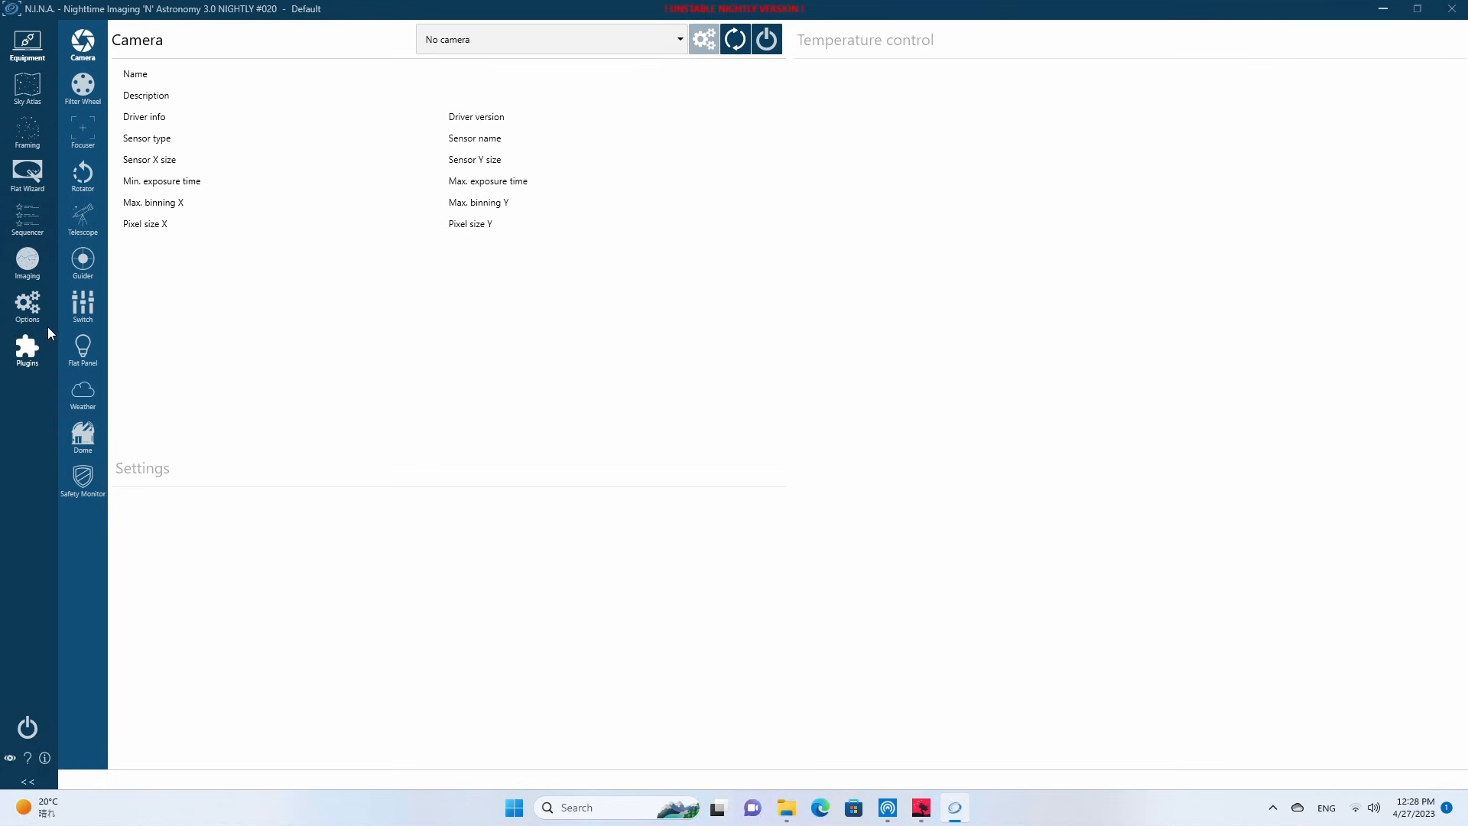
click(21, 308)
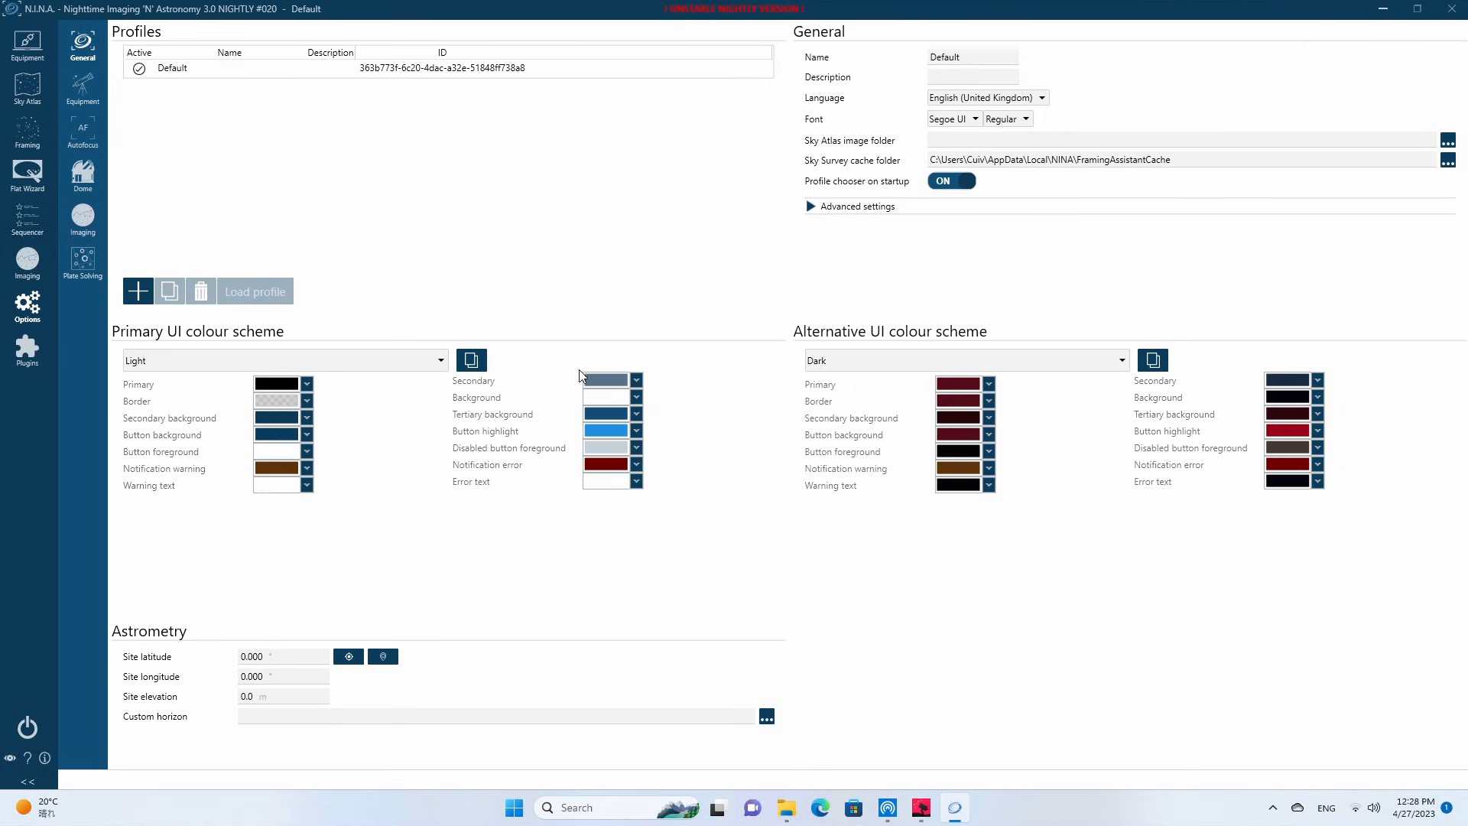
click(256, 371)
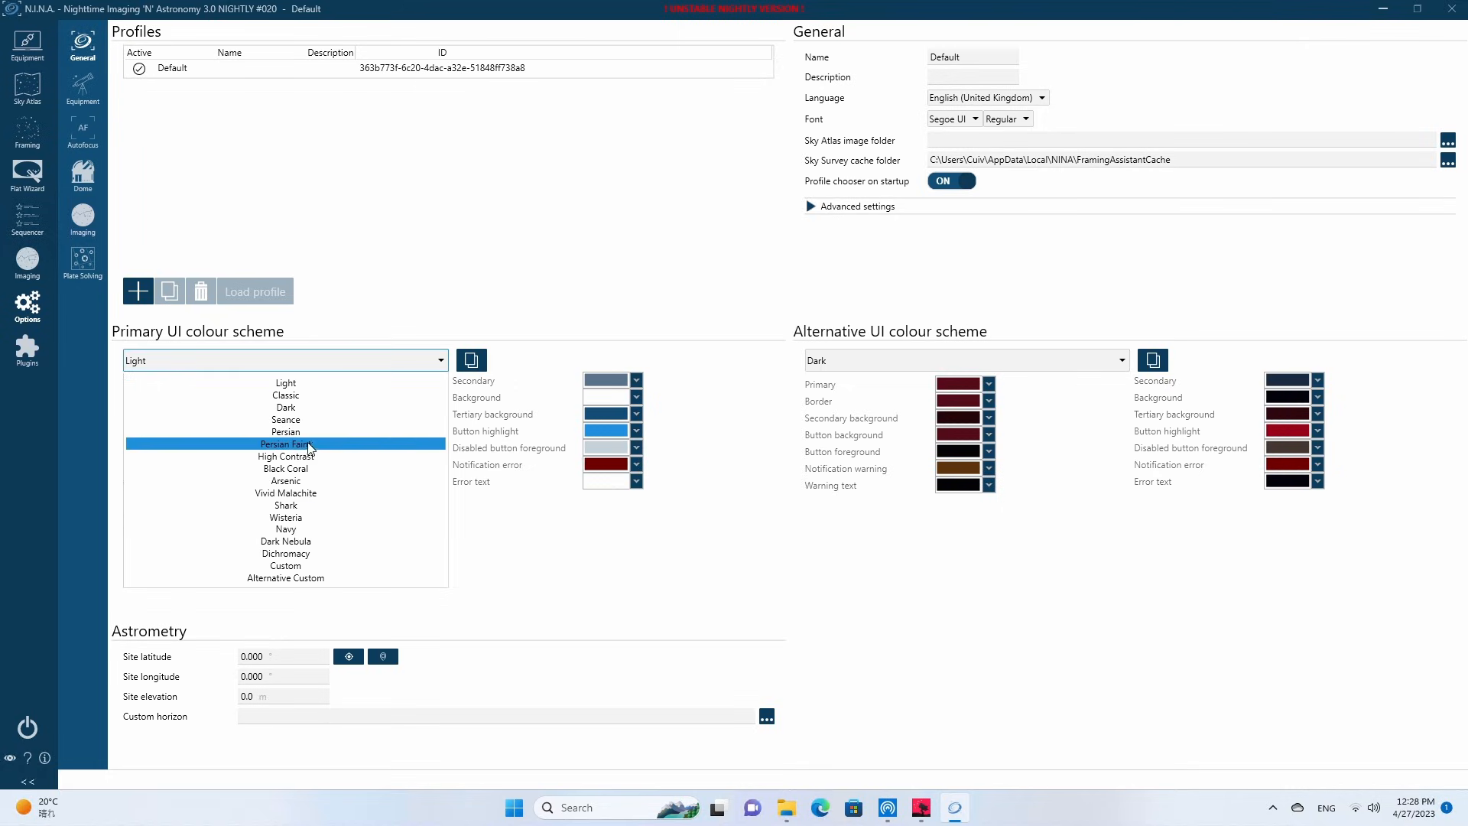
click(281, 433)
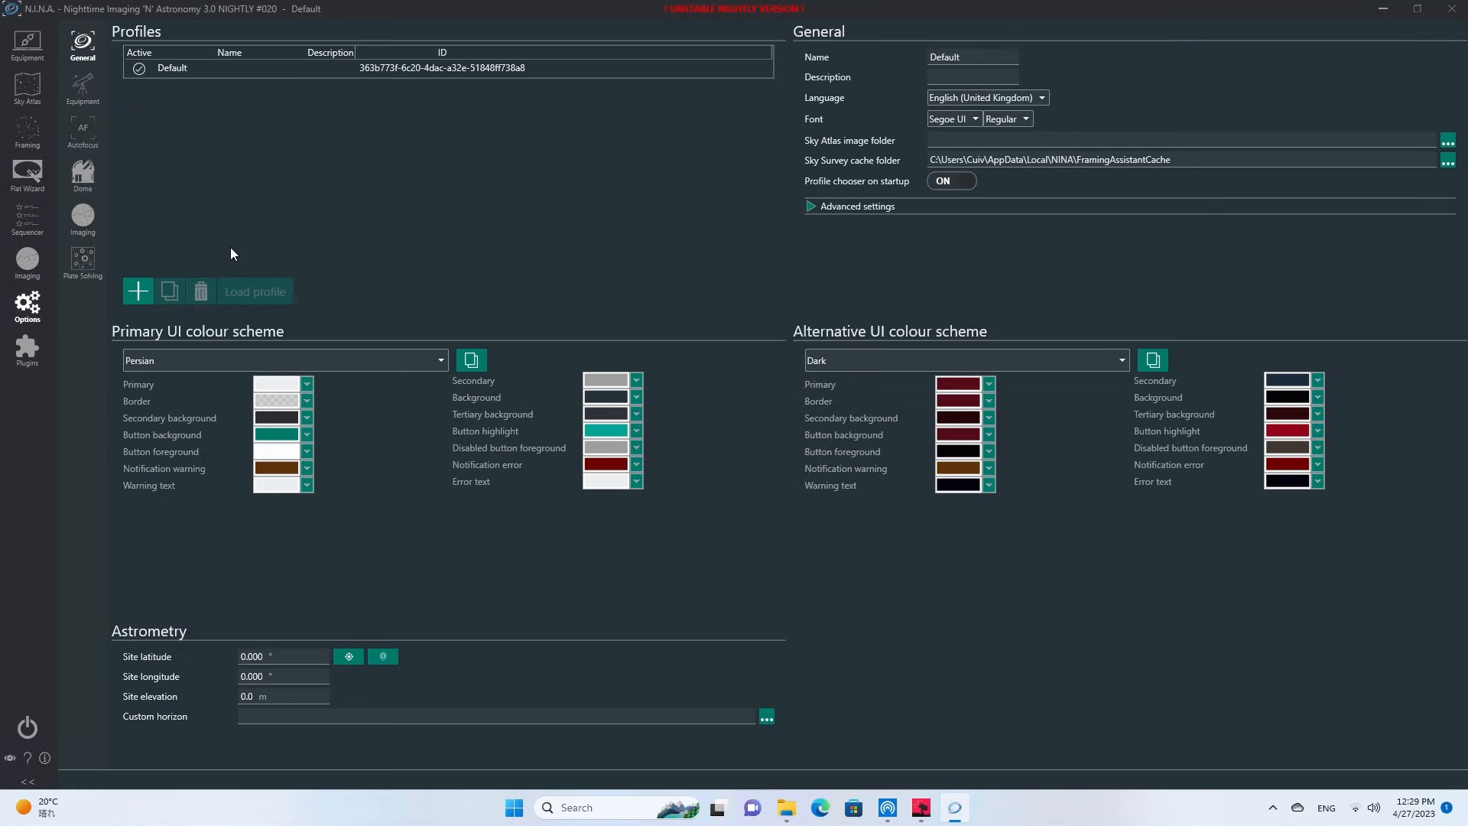
In the equipment options, name the telescope "Hyperstar C6" and set its focal length to 300 mm.
click(83, 89)
click(329, 309)
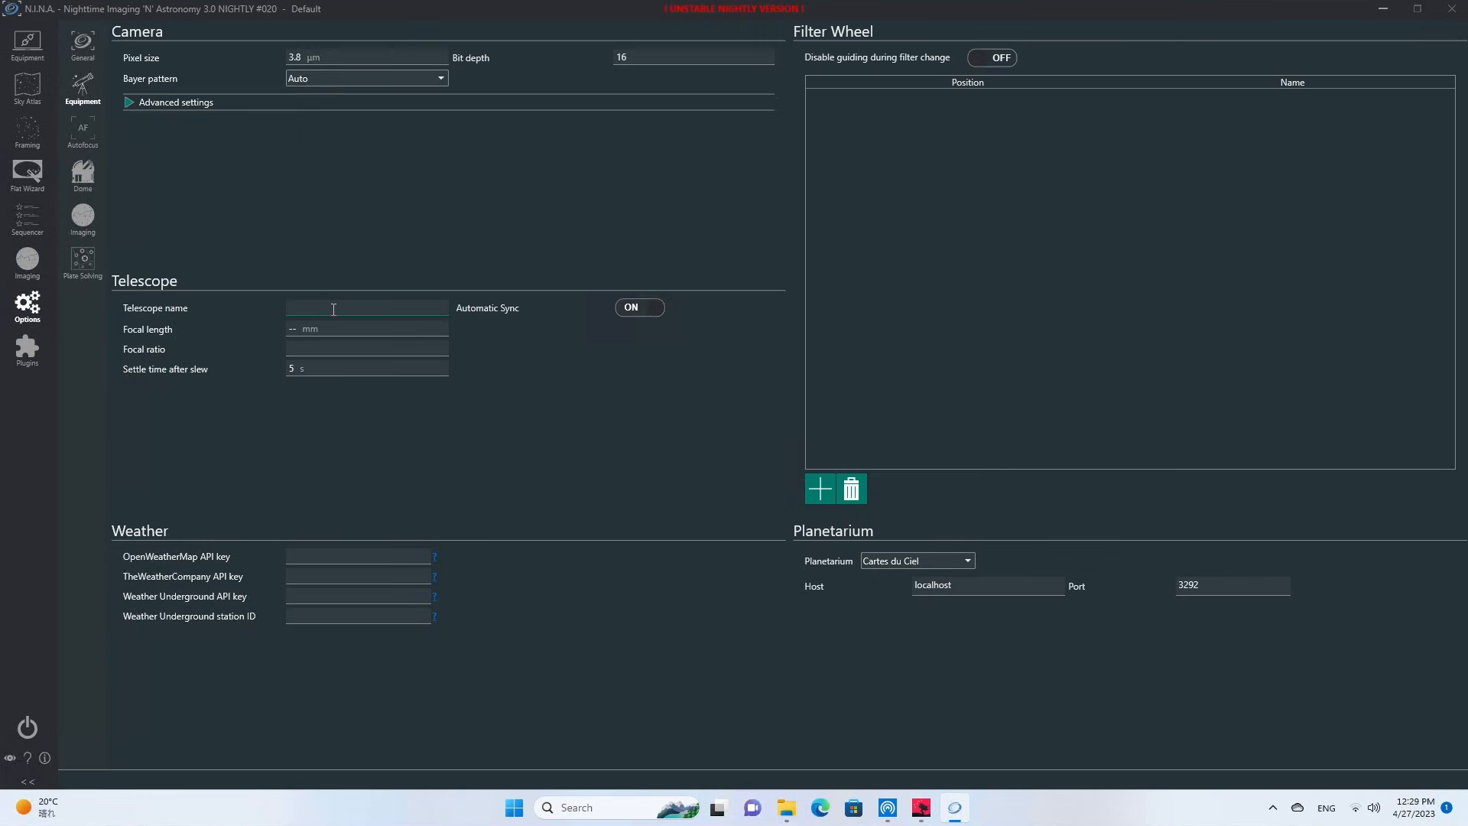
text(Hyperstar C6)
click(286, 331)
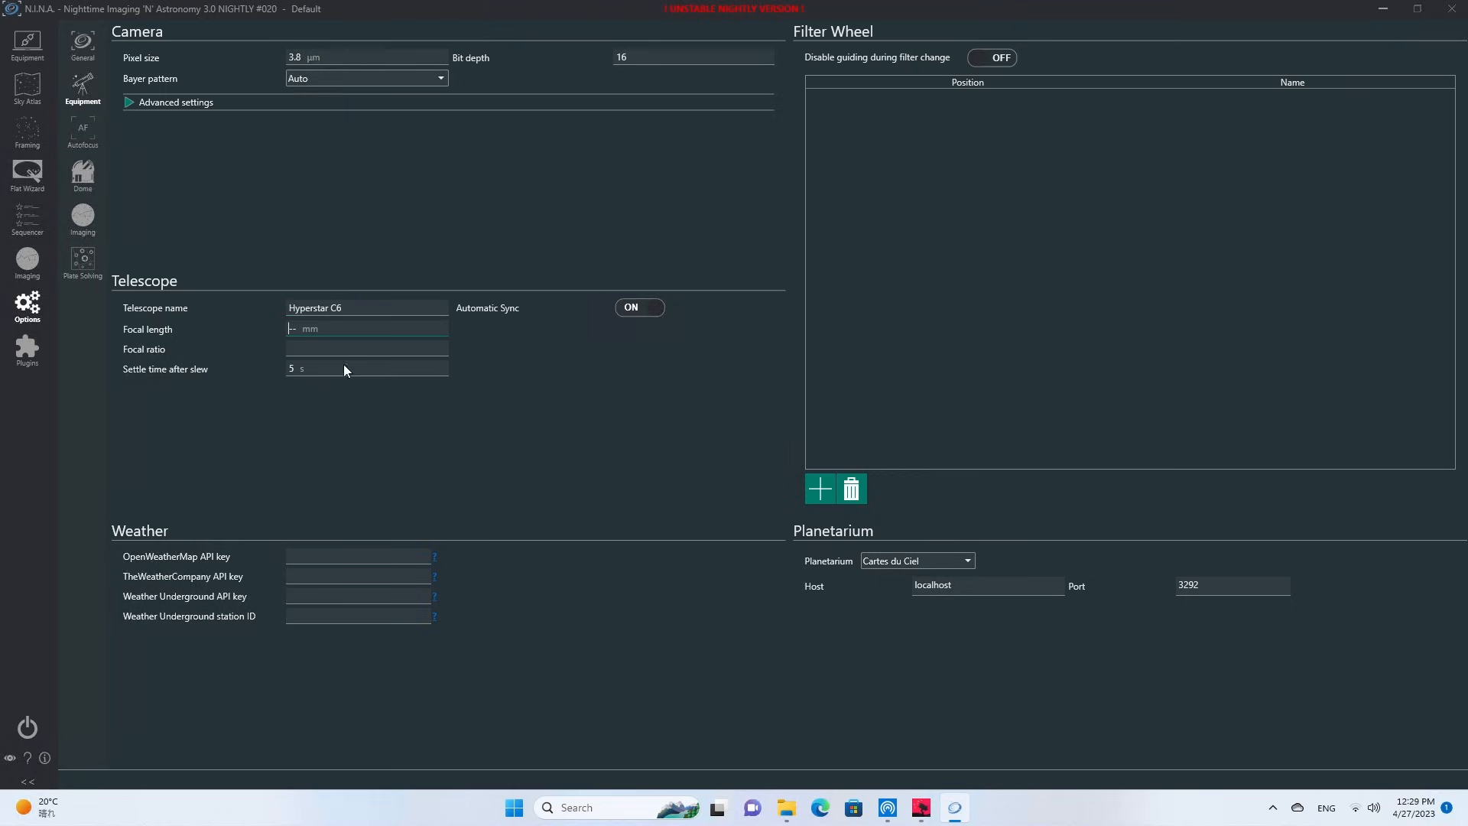
text(300)
Go through the telescope's focal ratio and settle time, then check the camera's pixel size and bit depth.
click(347, 349)
click(339, 369)
click(358, 597)
key(Tab)
drag(338, 55, 244, 61)
click(647, 60)
Set the autoupdate source to Nightly in the general options' advanced settings and collapse that section.
click(84, 47)
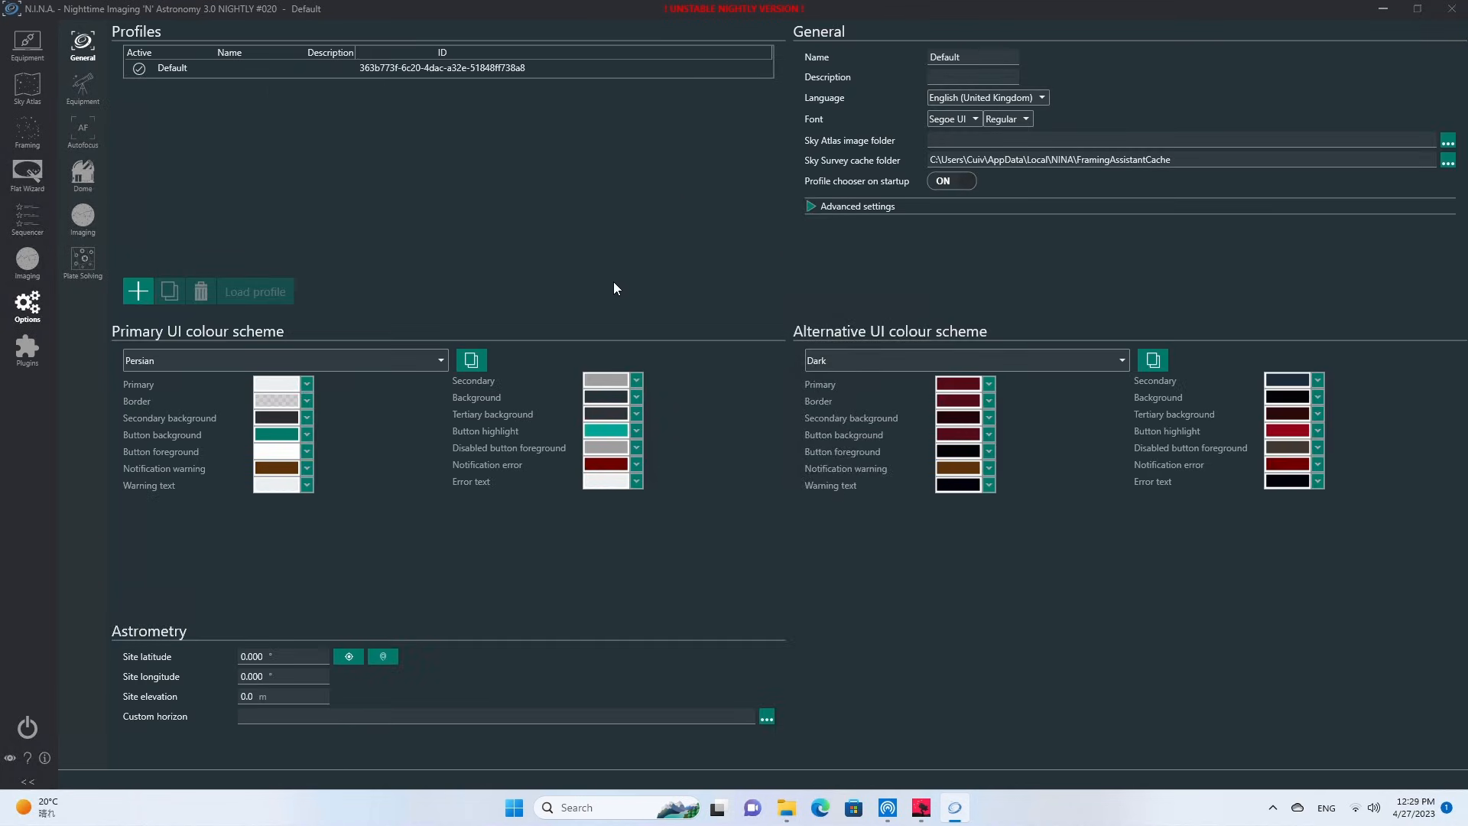
click(817, 207)
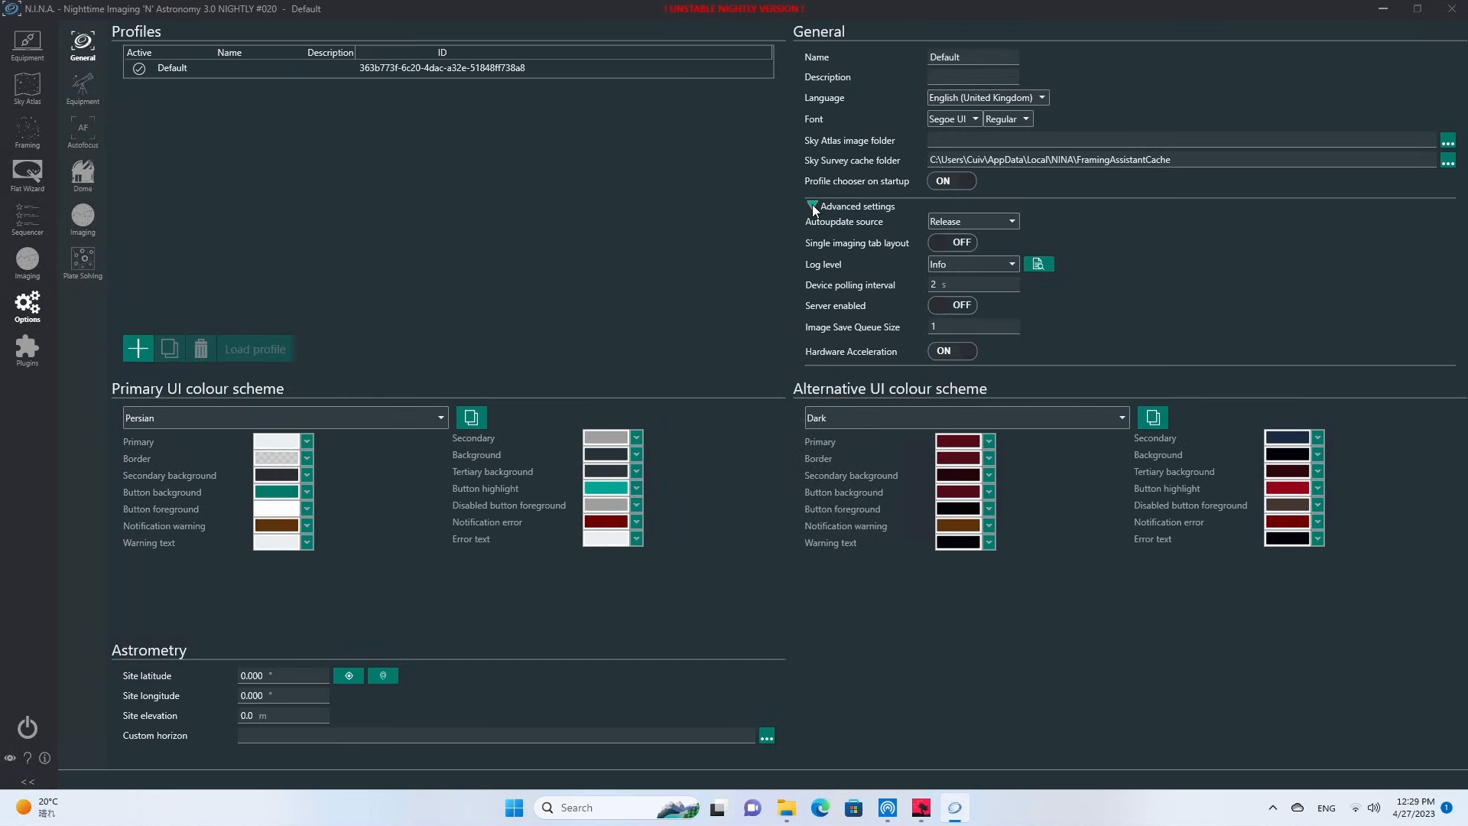
click(928, 210)
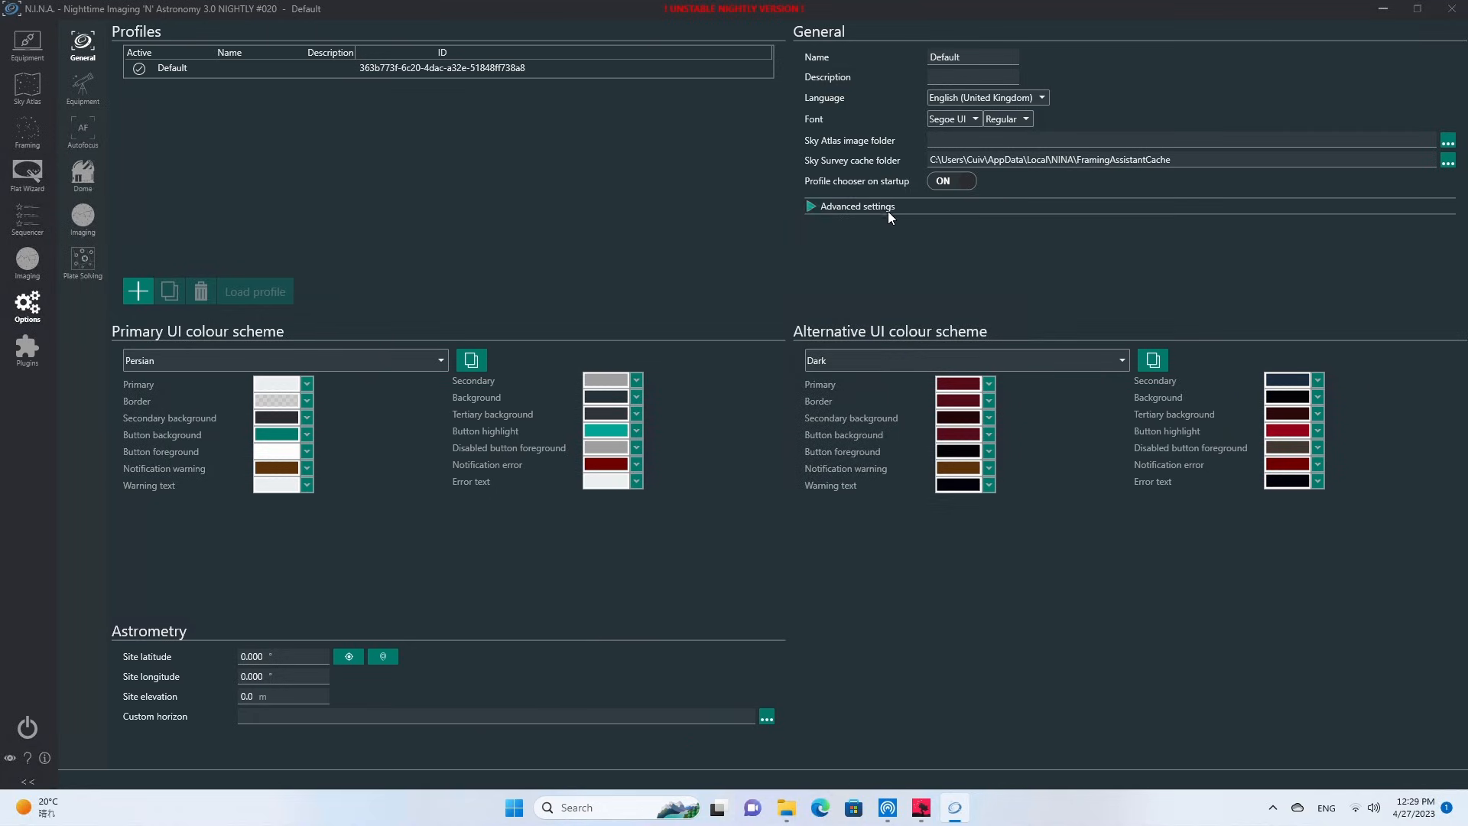
click(888, 210)
click(968, 222)
click(970, 264)
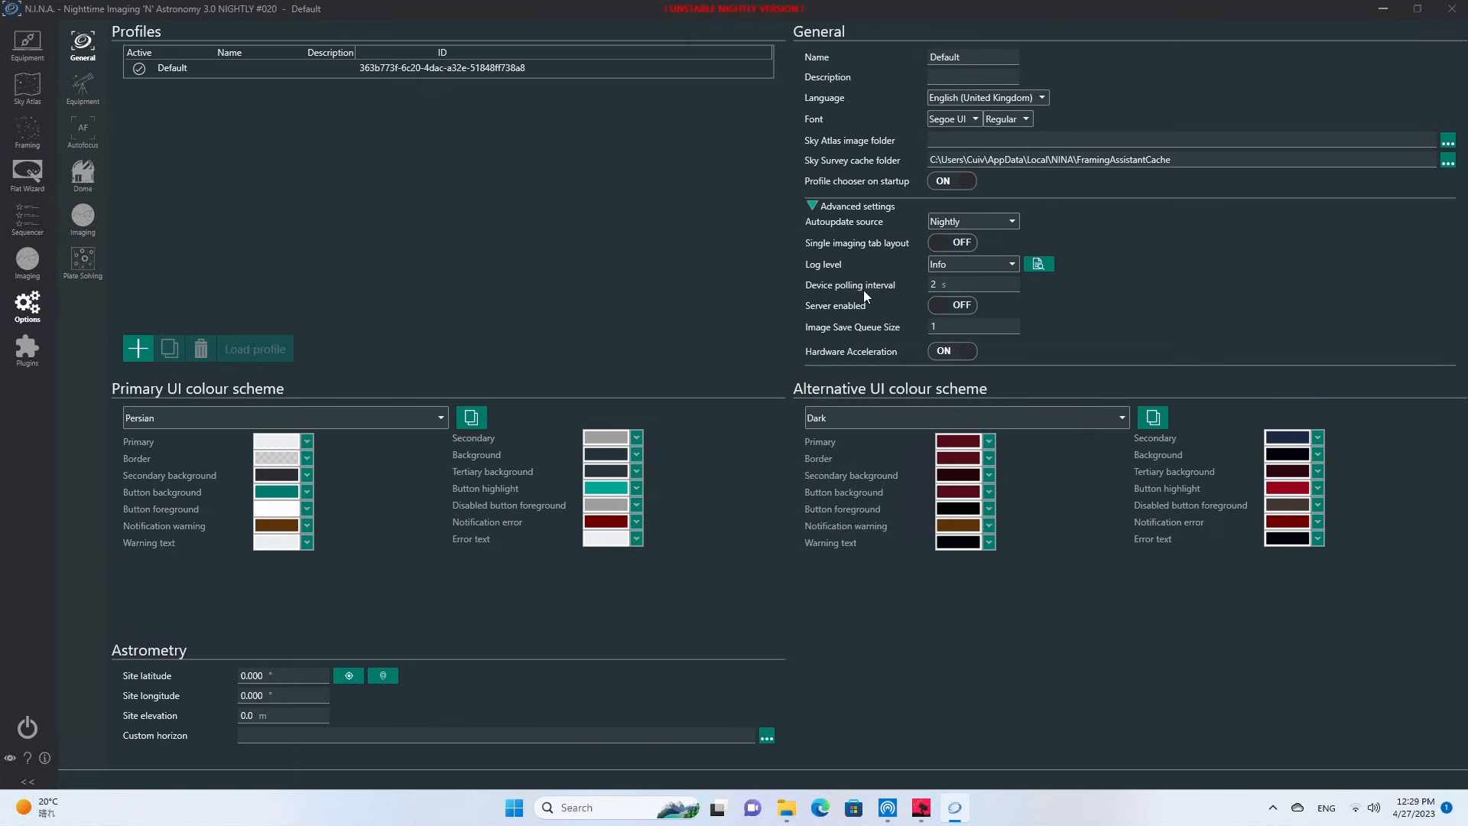
click(816, 207)
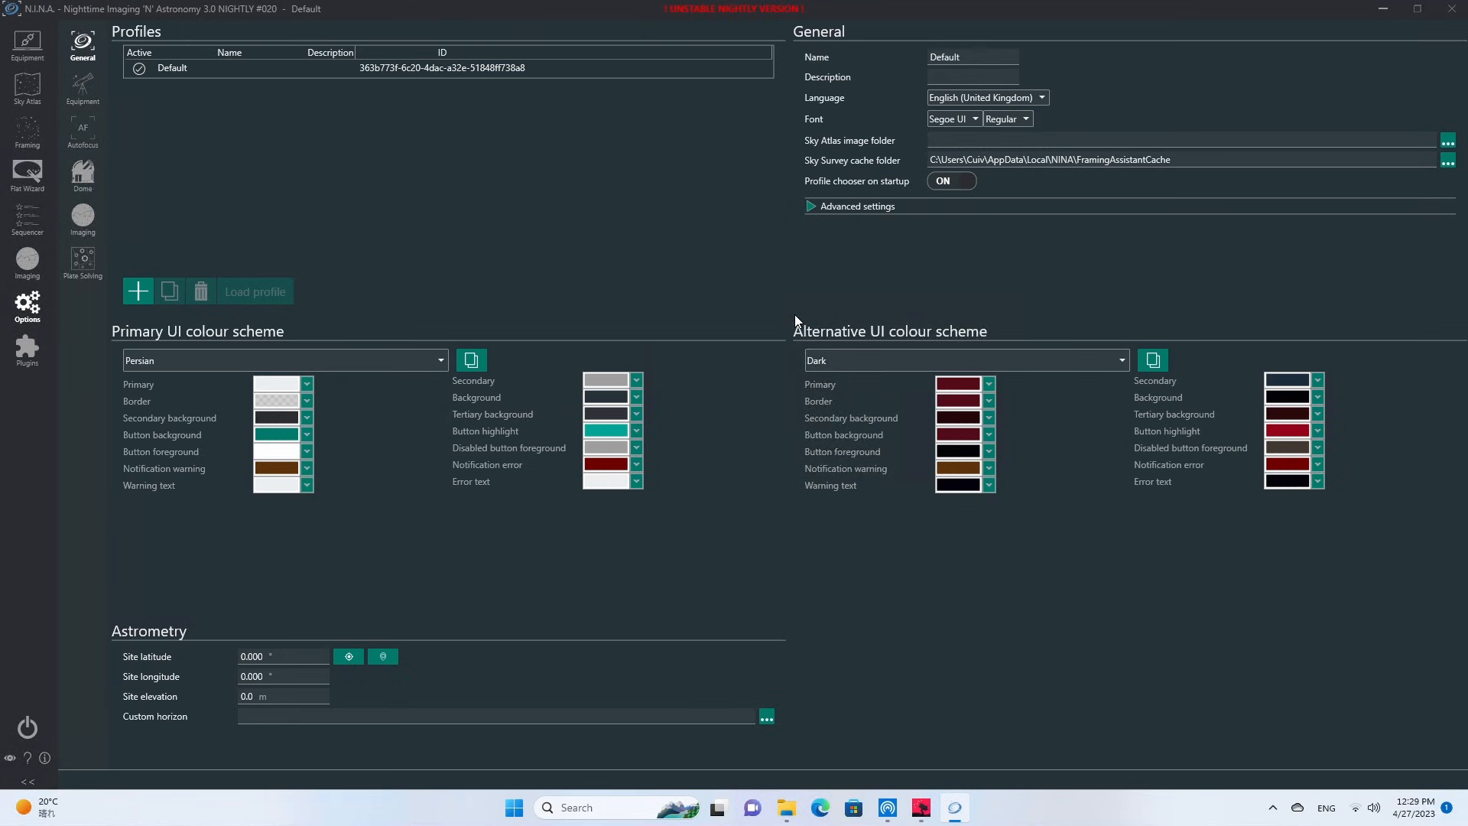
Fill in the observing site's latitude, longitude and elevation in the astrometry settings.
click(238, 655)
key(Tab)
key(Tab)
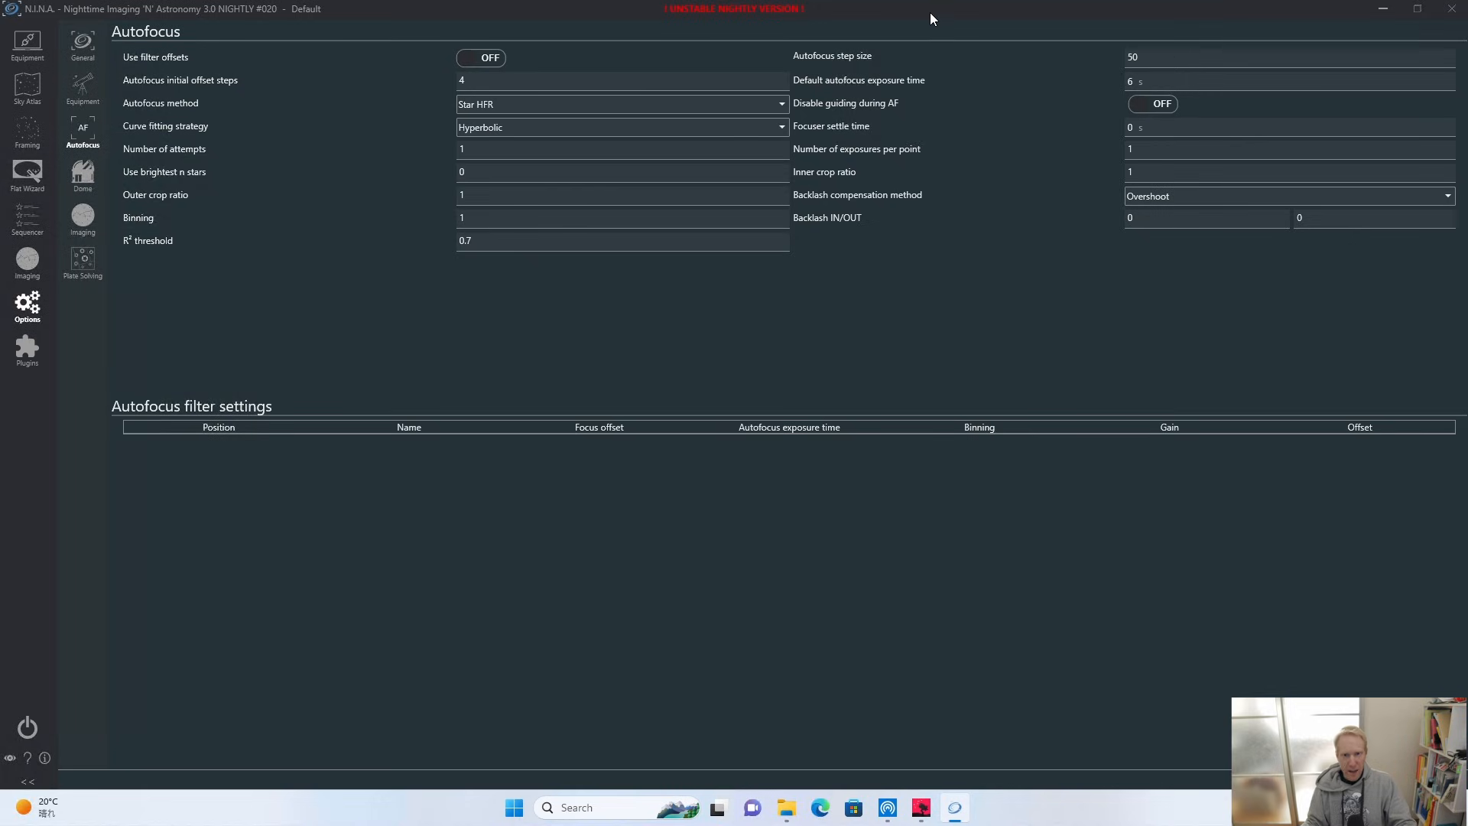
In the autofocus options, set the autofocus step size to 30 and the default autofocus exposure time to 3 s.
click(1189, 56)
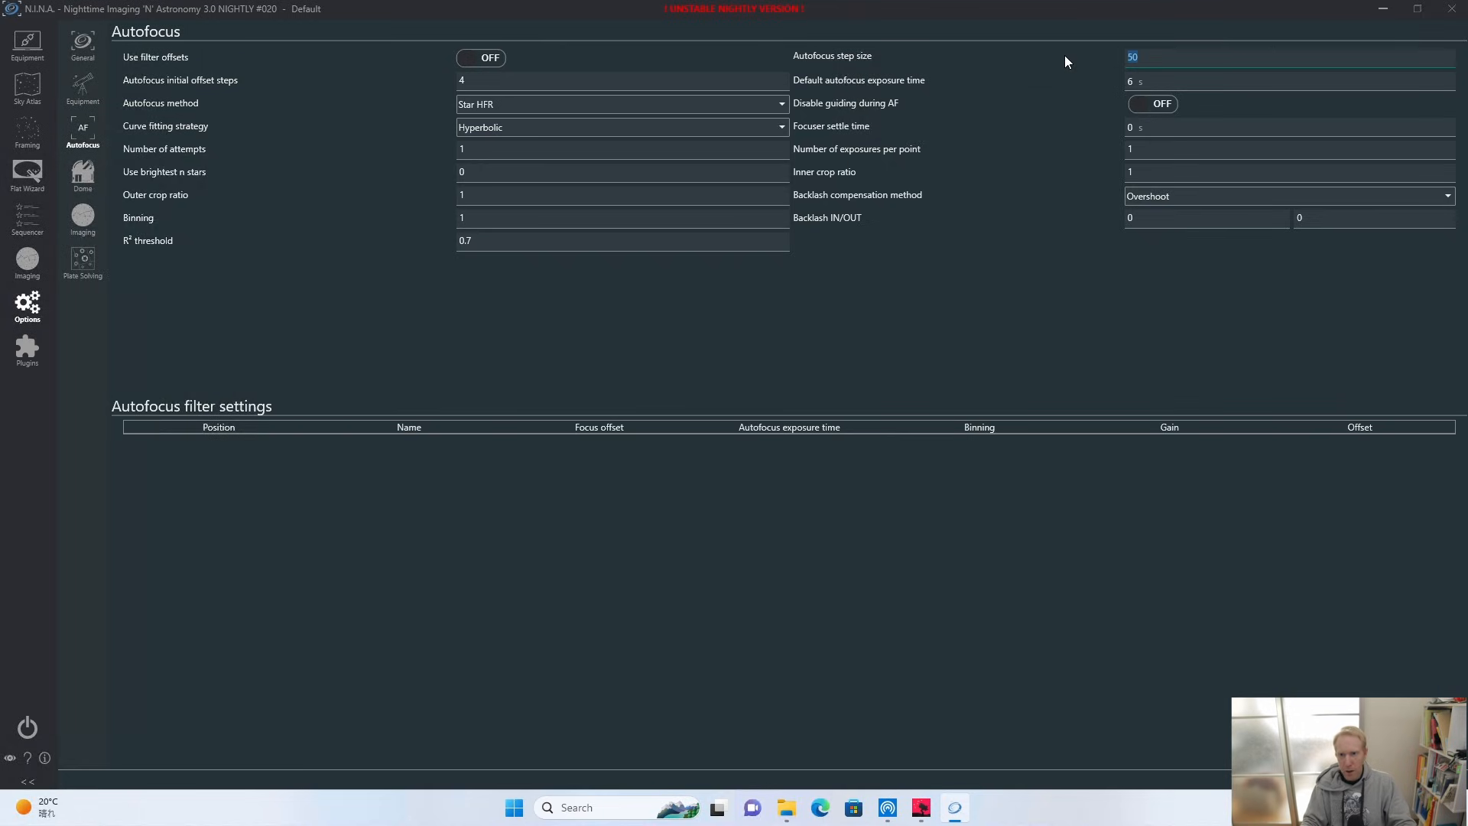
text(20)
text(30)
key(Tab)
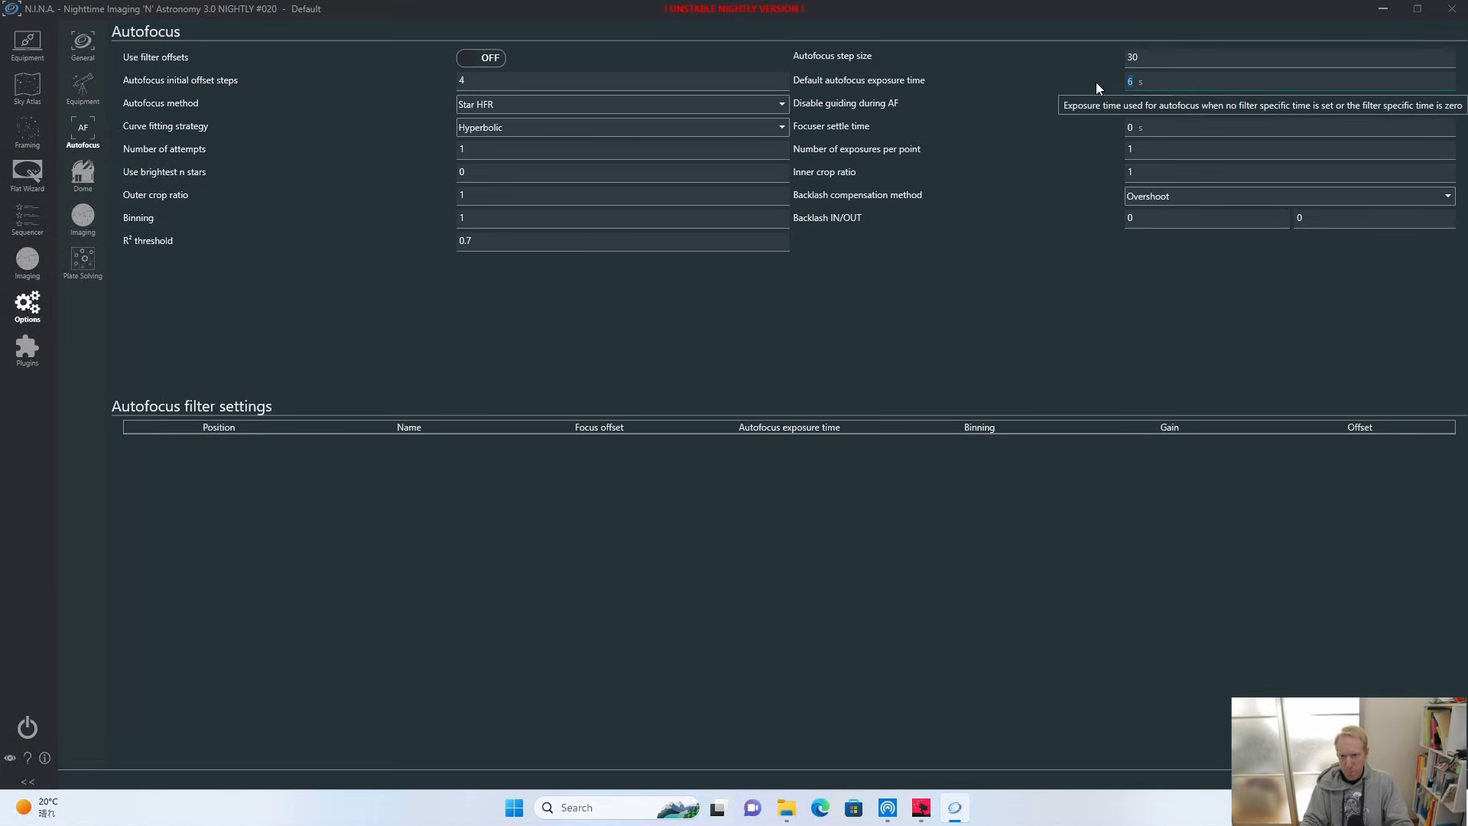
text(3)
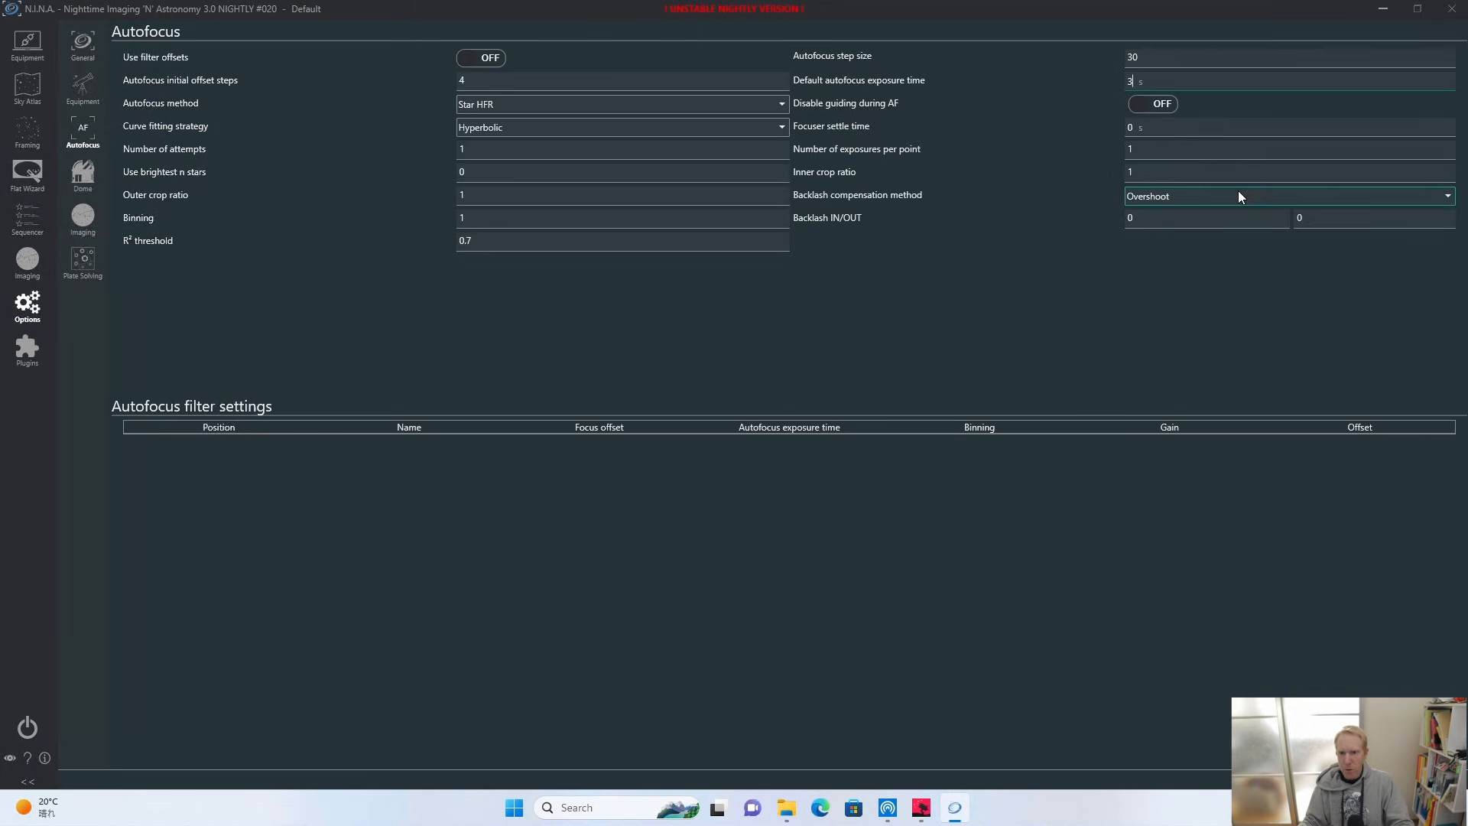
mouse_move(1225, 196)
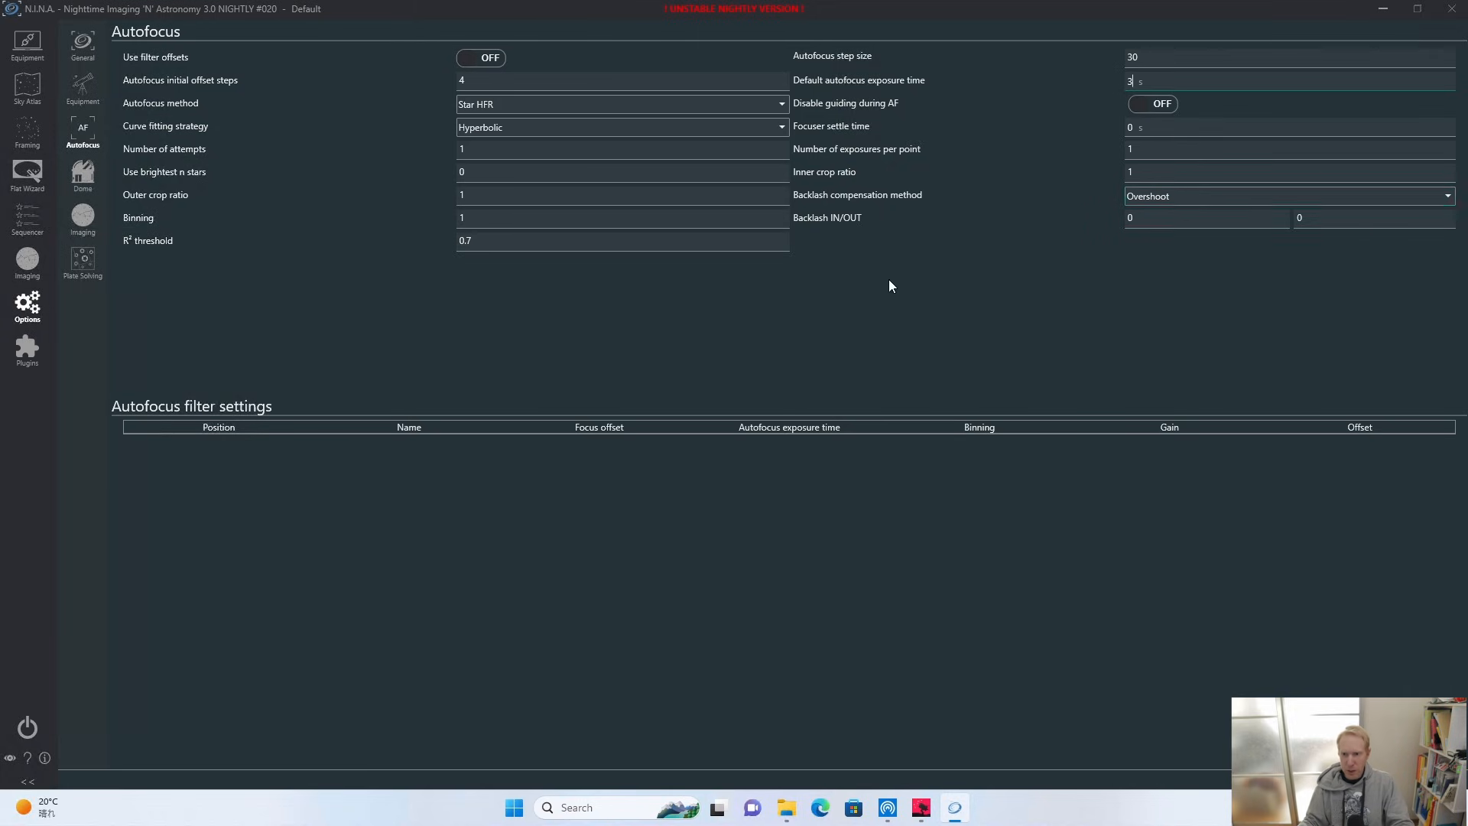
Set the OUT value of the autofocus backlash compensation to 150.
click(1317, 224)
text(150)
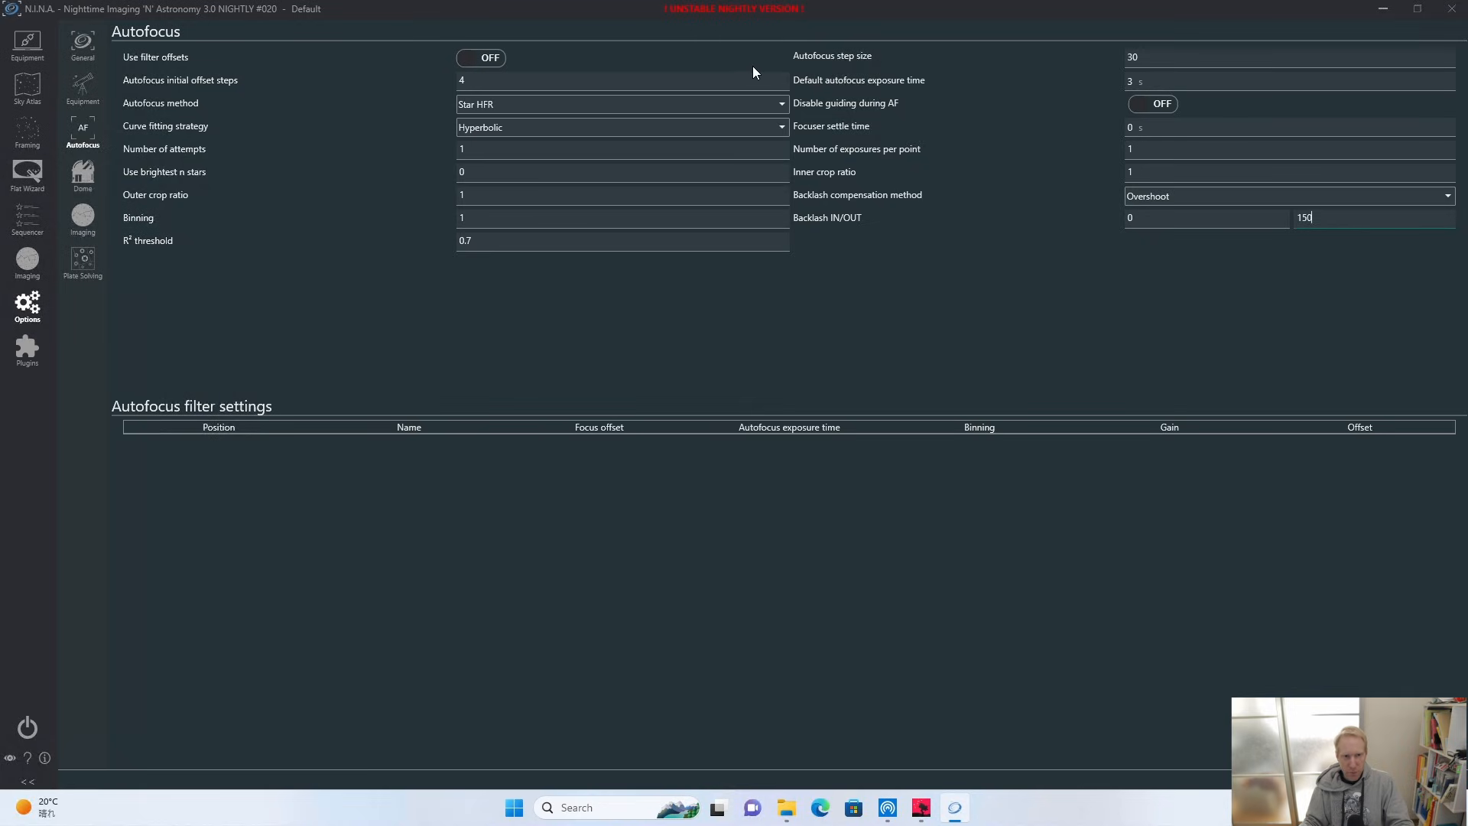
In the imaging options' meridian flip settings, set the minutes after meridian to 1 and the maximum to 2.
click(84, 190)
click(85, 218)
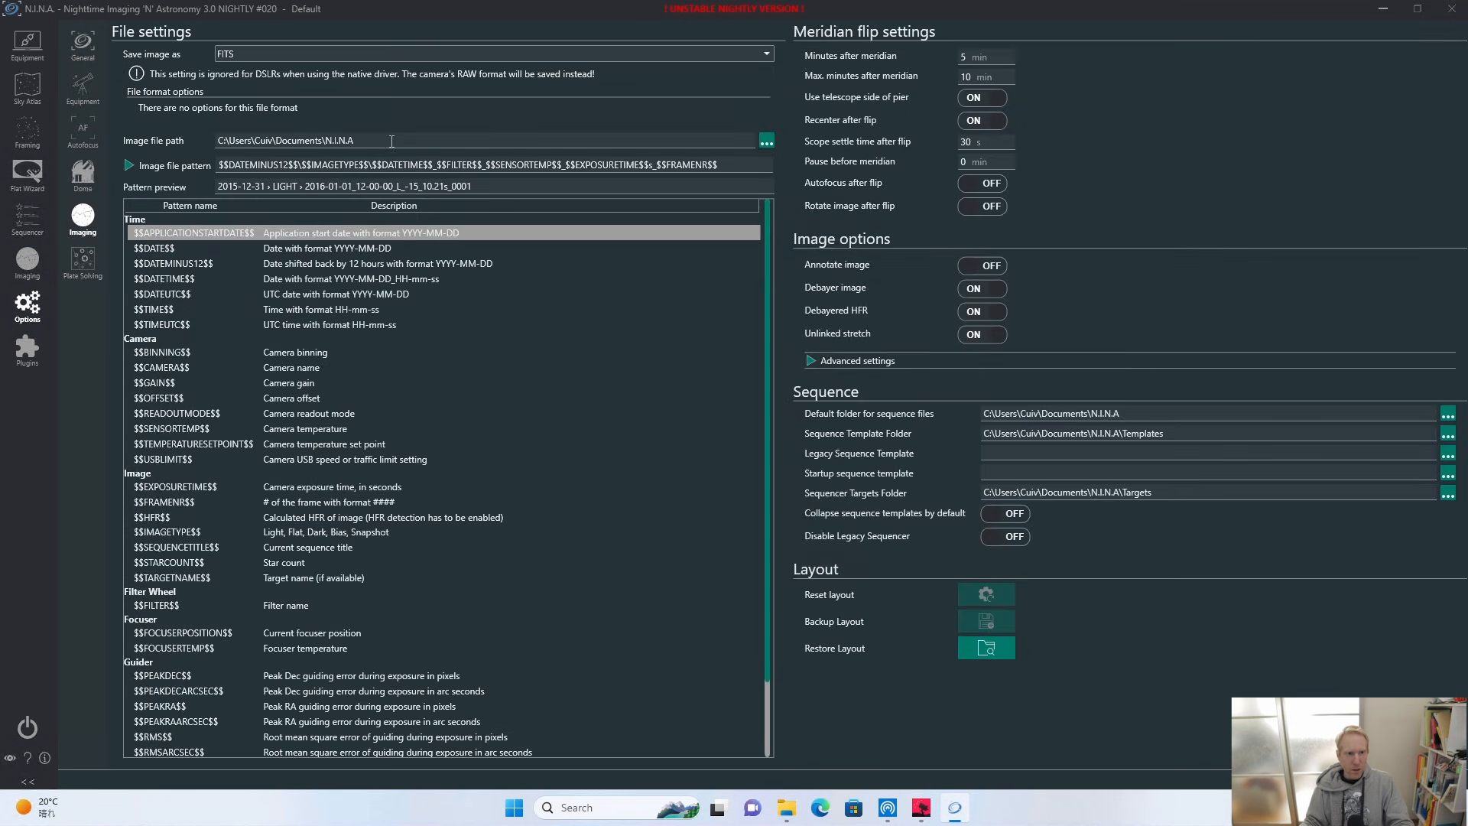
drag(376, 140, 152, 145)
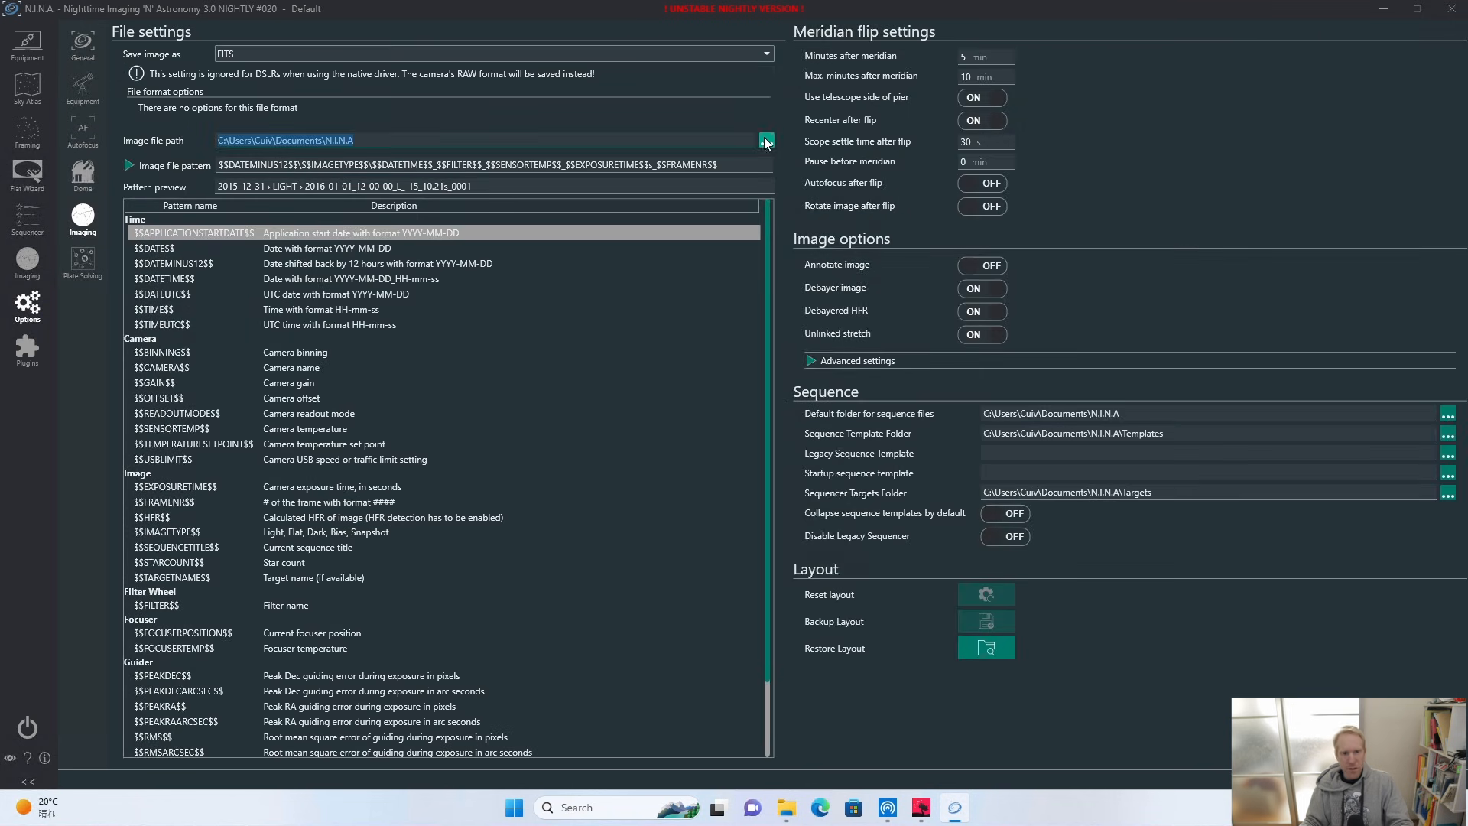
click(994, 57)
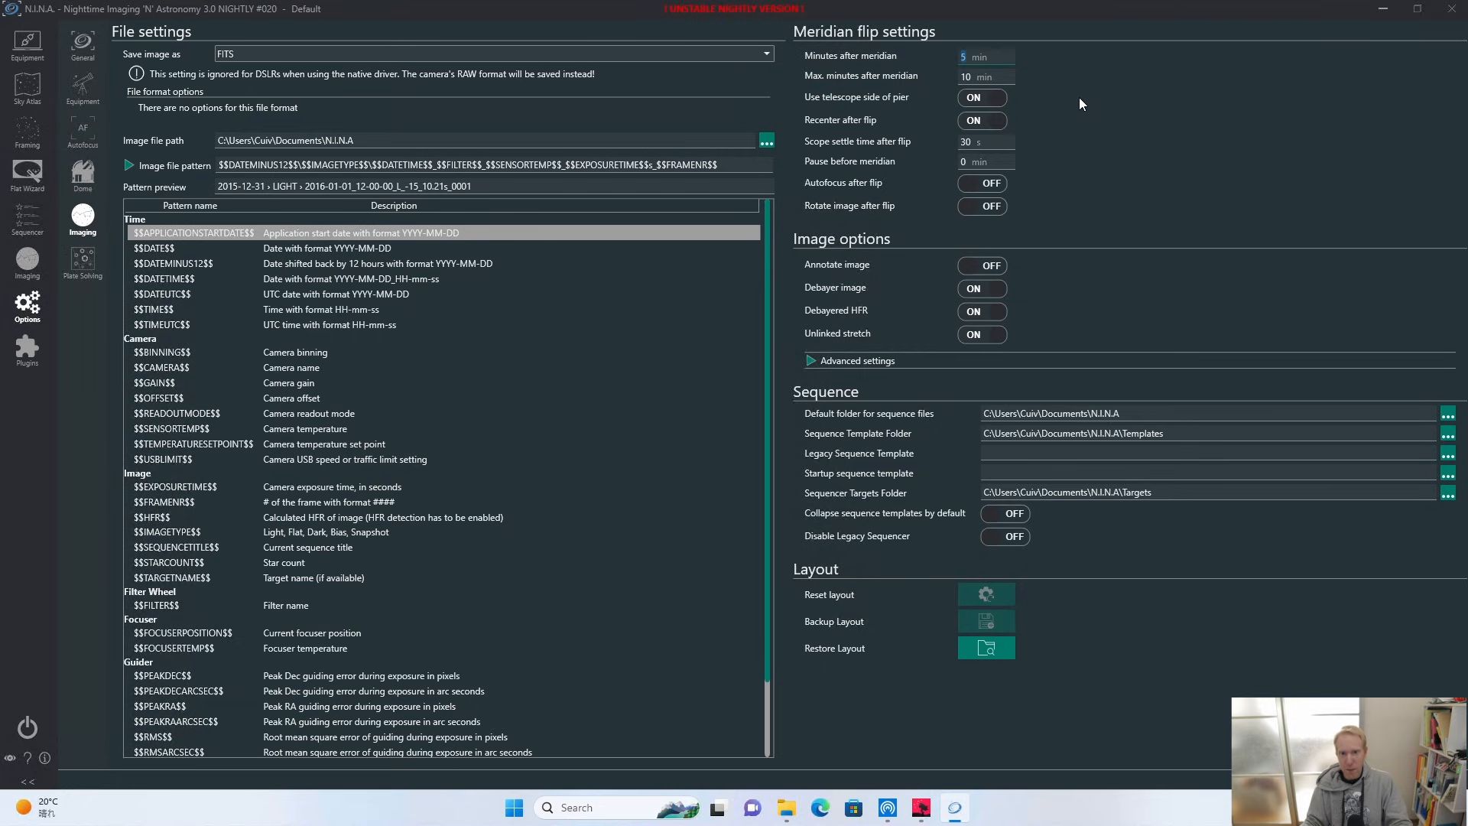
text(1)
text(2)
Check the ASTAP executable location, search radius and maximum objects in the plate solving options.
click(83, 260)
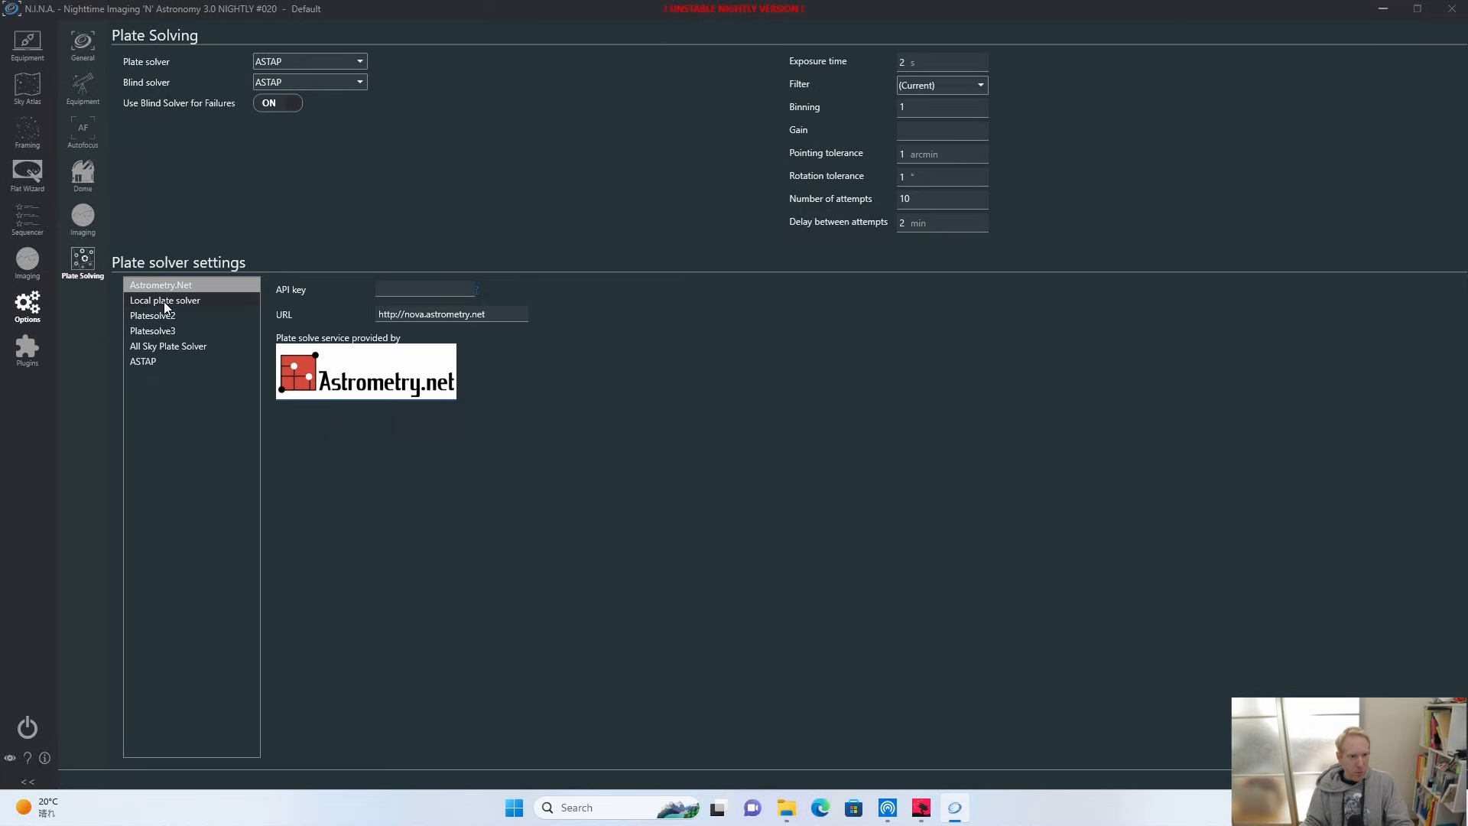
click(148, 361)
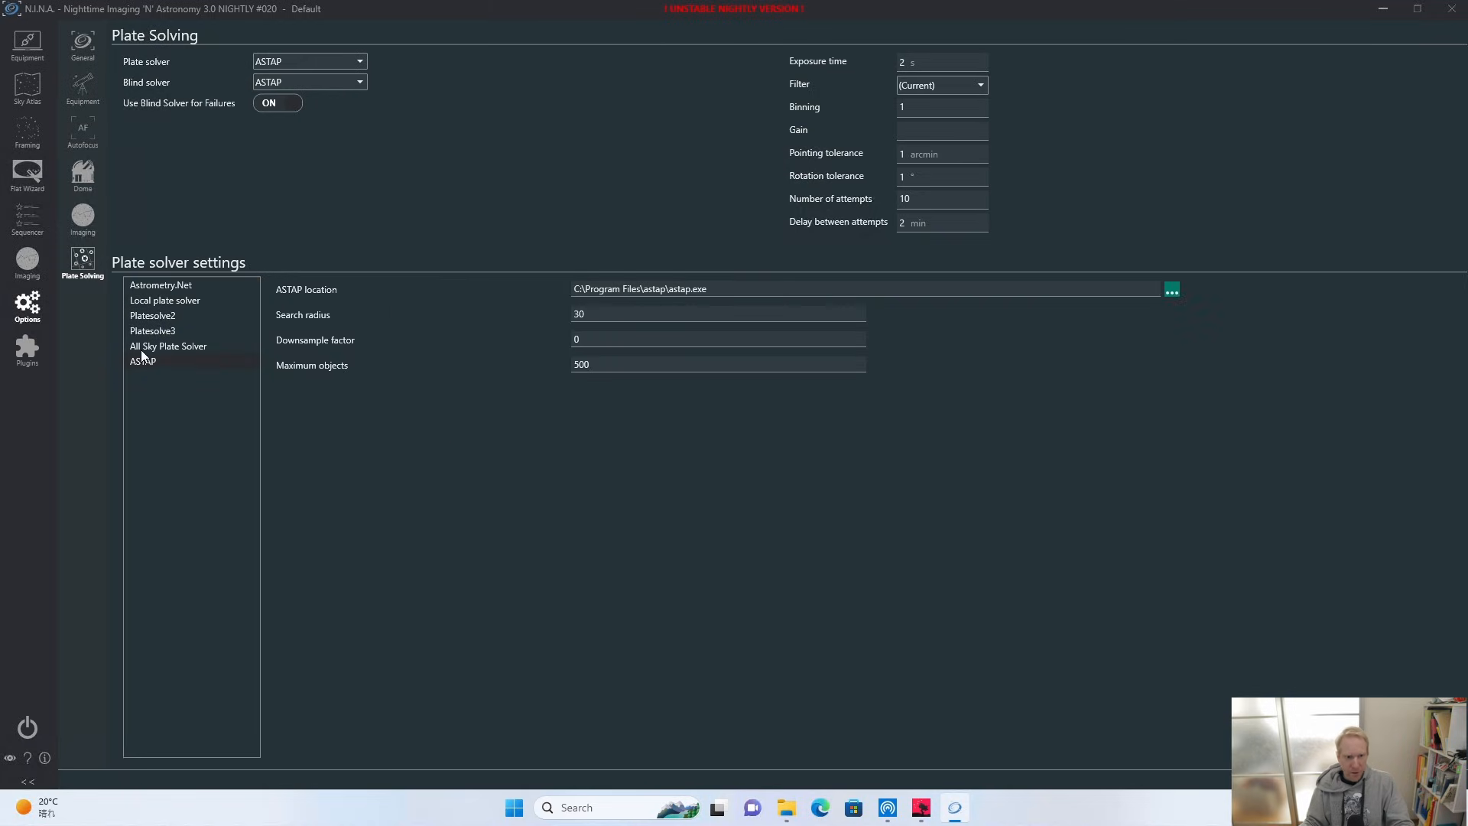
click(1178, 291)
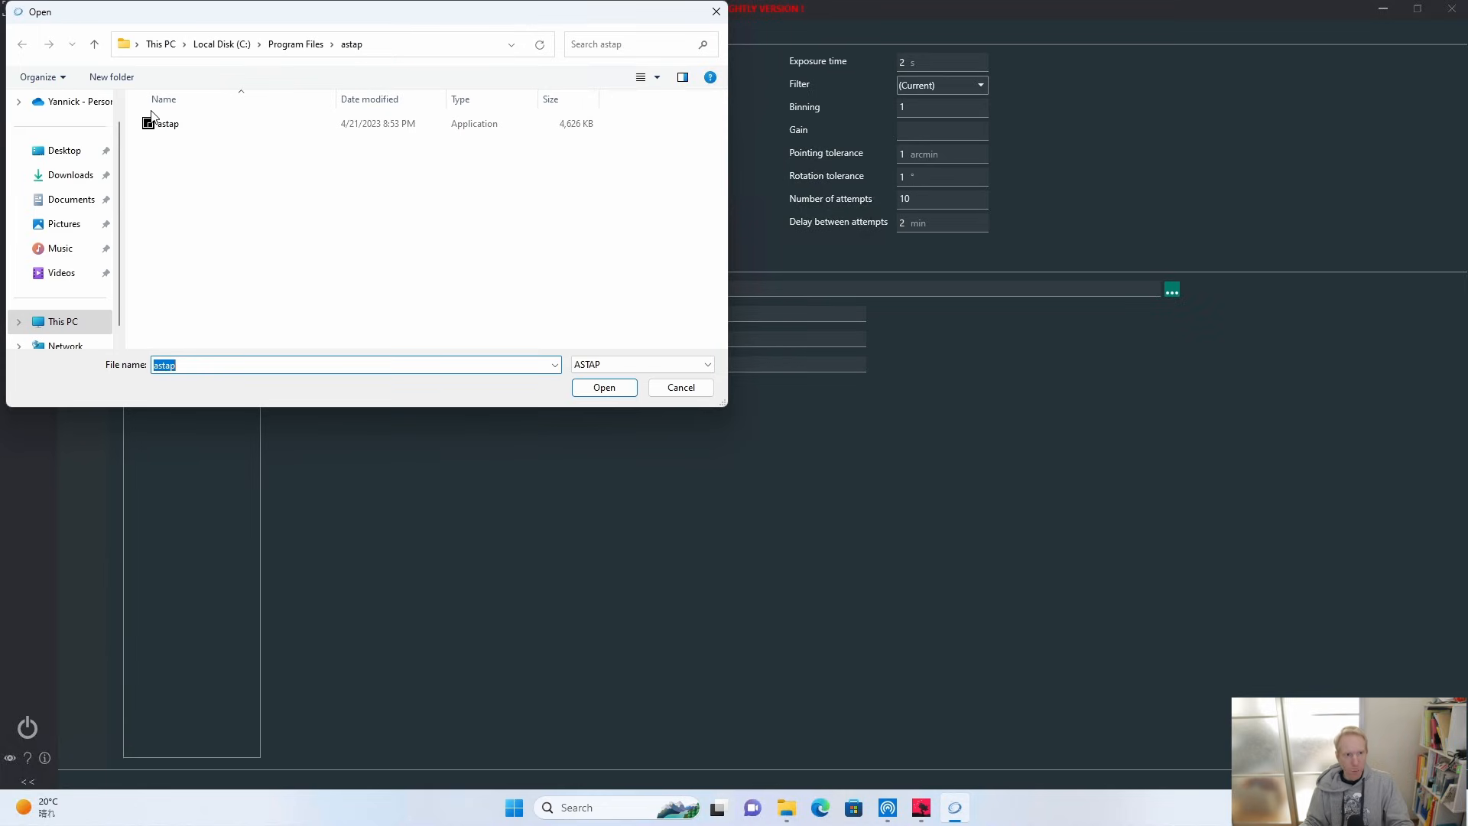
click(696, 390)
triple_click(711, 291)
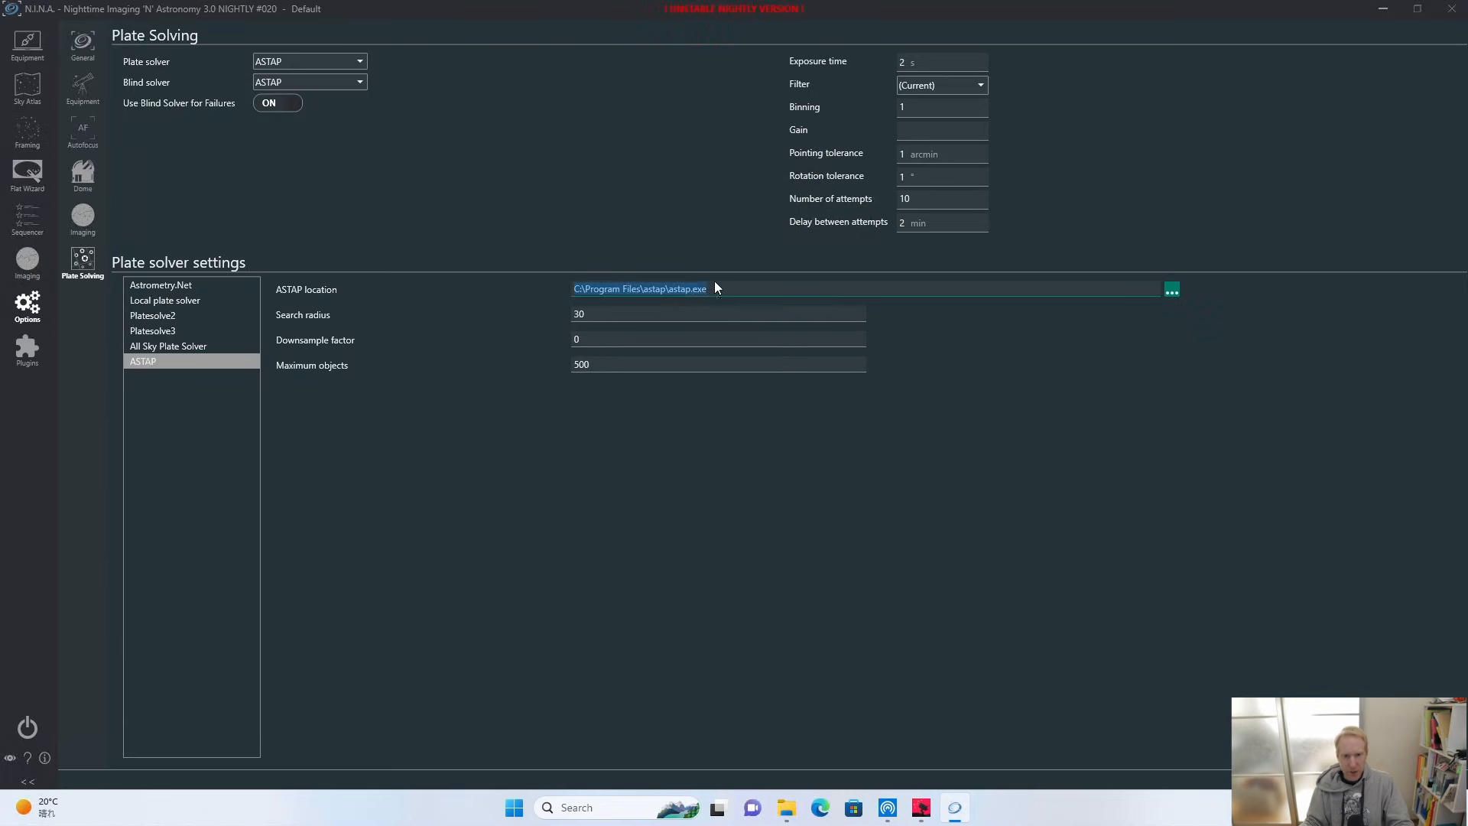
click(646, 365)
click(600, 312)
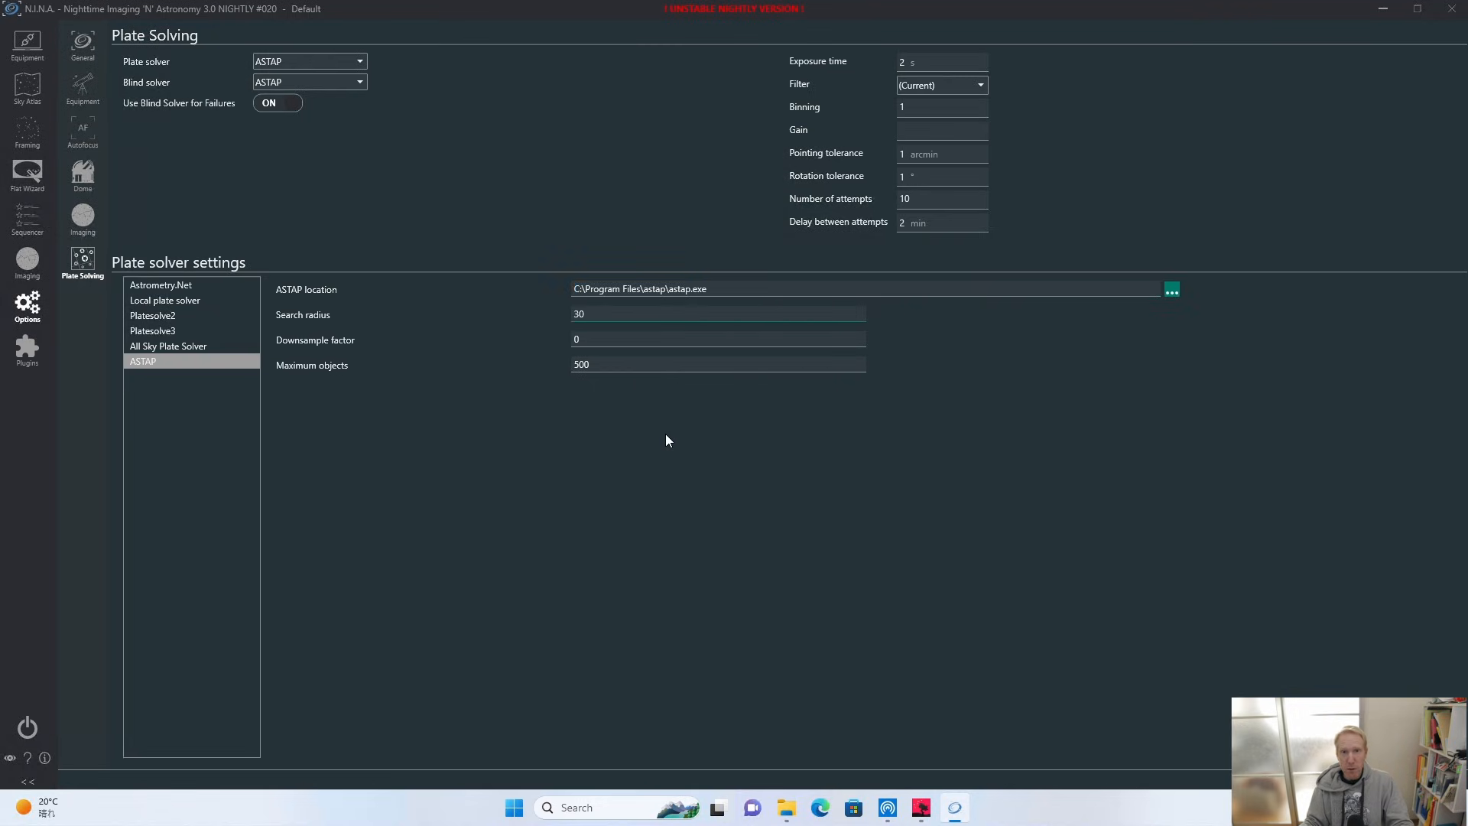
Select the ToupTek ATR3CMOS26000KPA as the equipment camera and connect it.
click(27, 44)
click(651, 45)
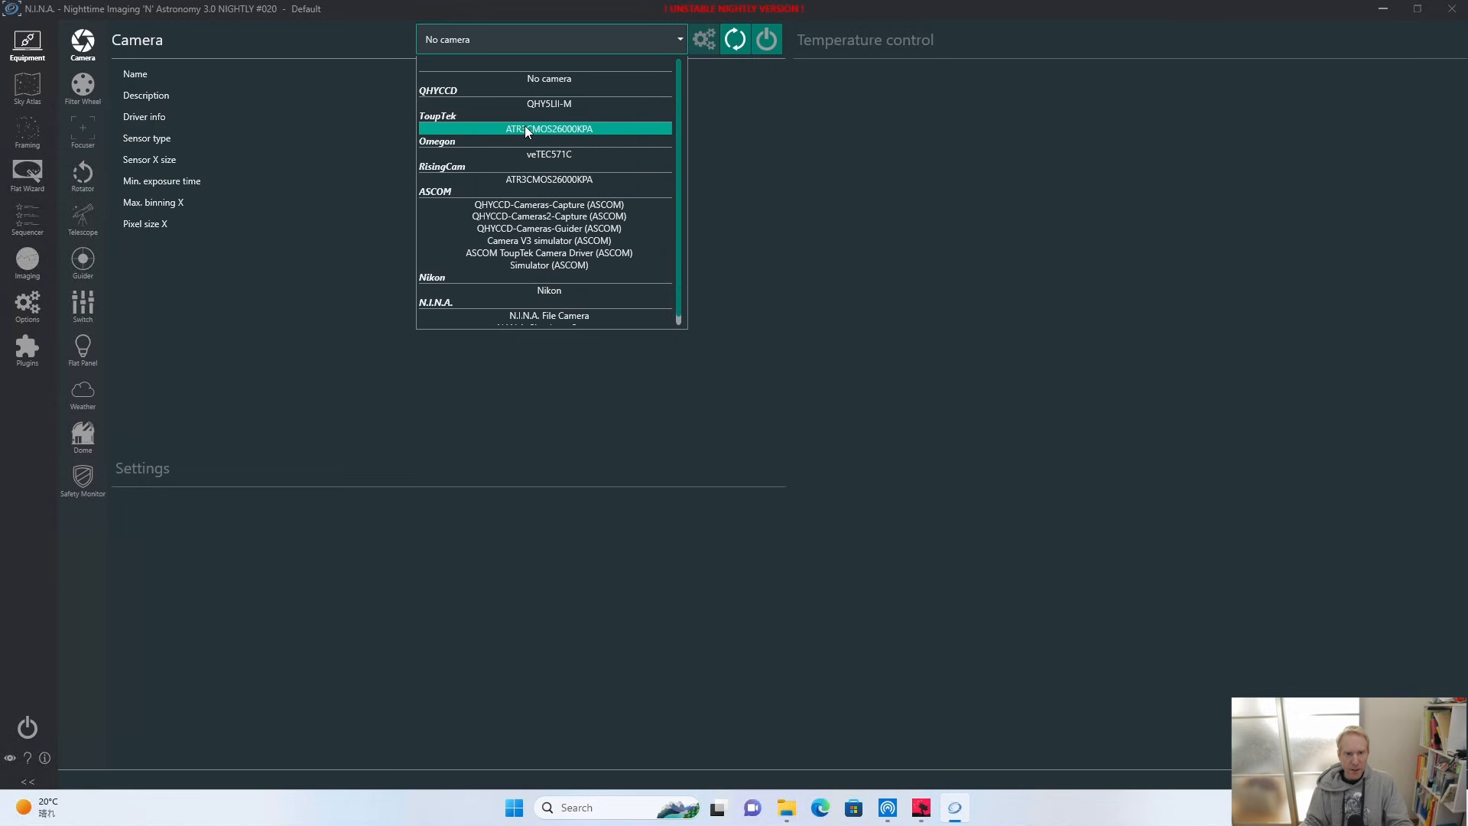
click(527, 130)
click(764, 39)
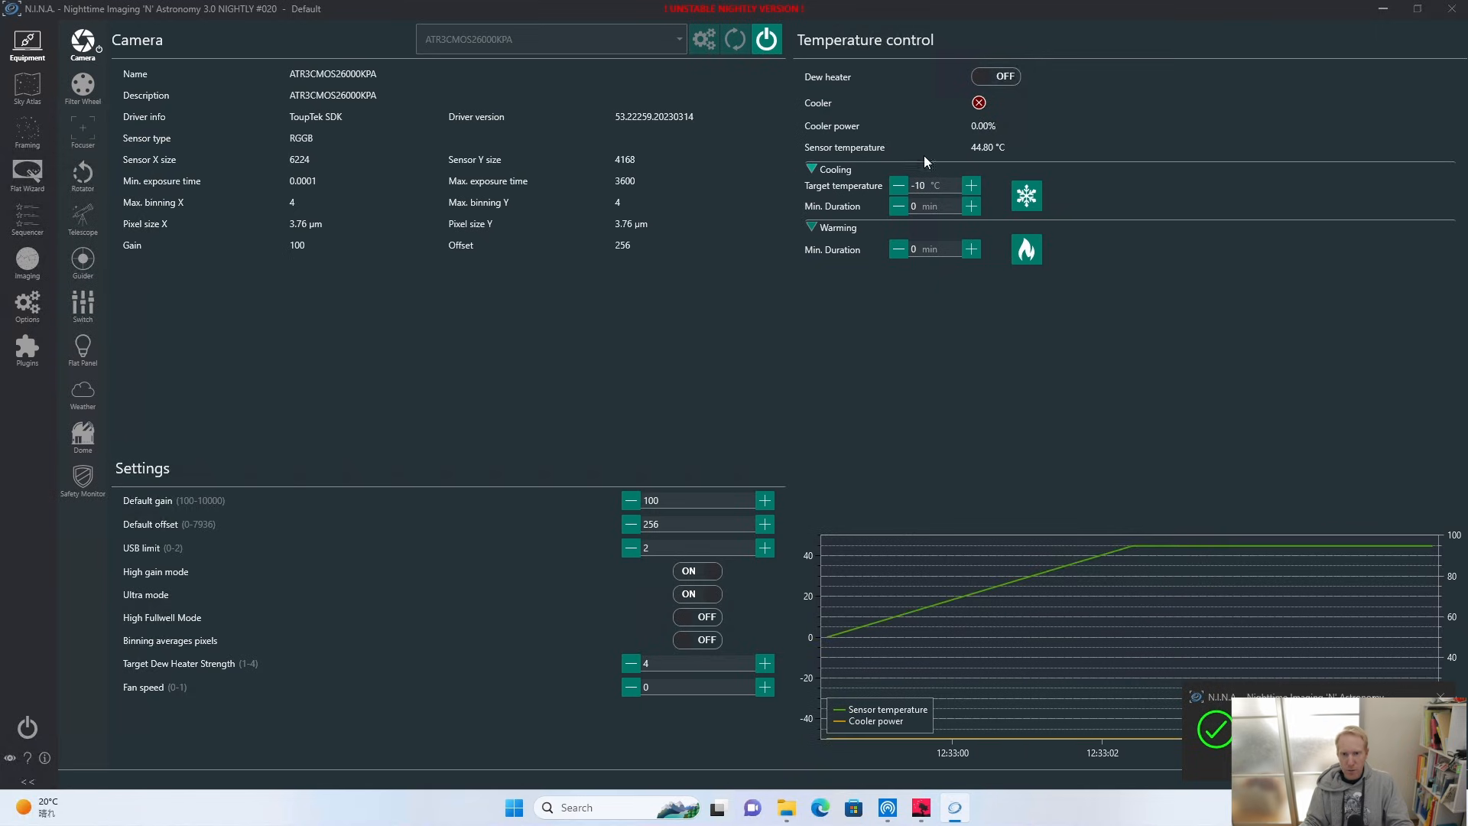
Test the camera's cooling with a 20 °C target and its dew heater, stopping the cooling and switching the heater off again.
drag(934, 186, 891, 189)
text(20)
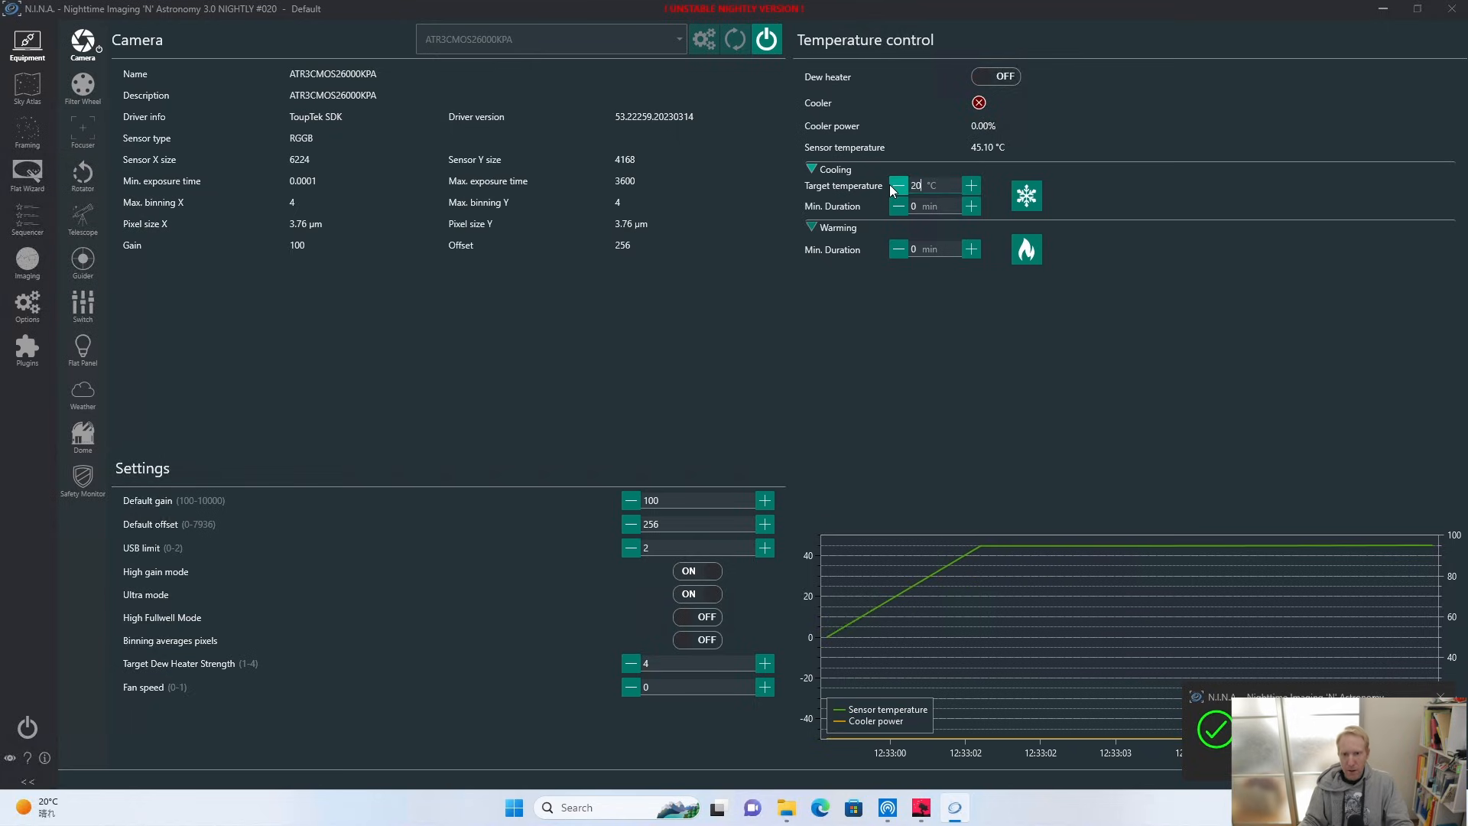
click(1026, 195)
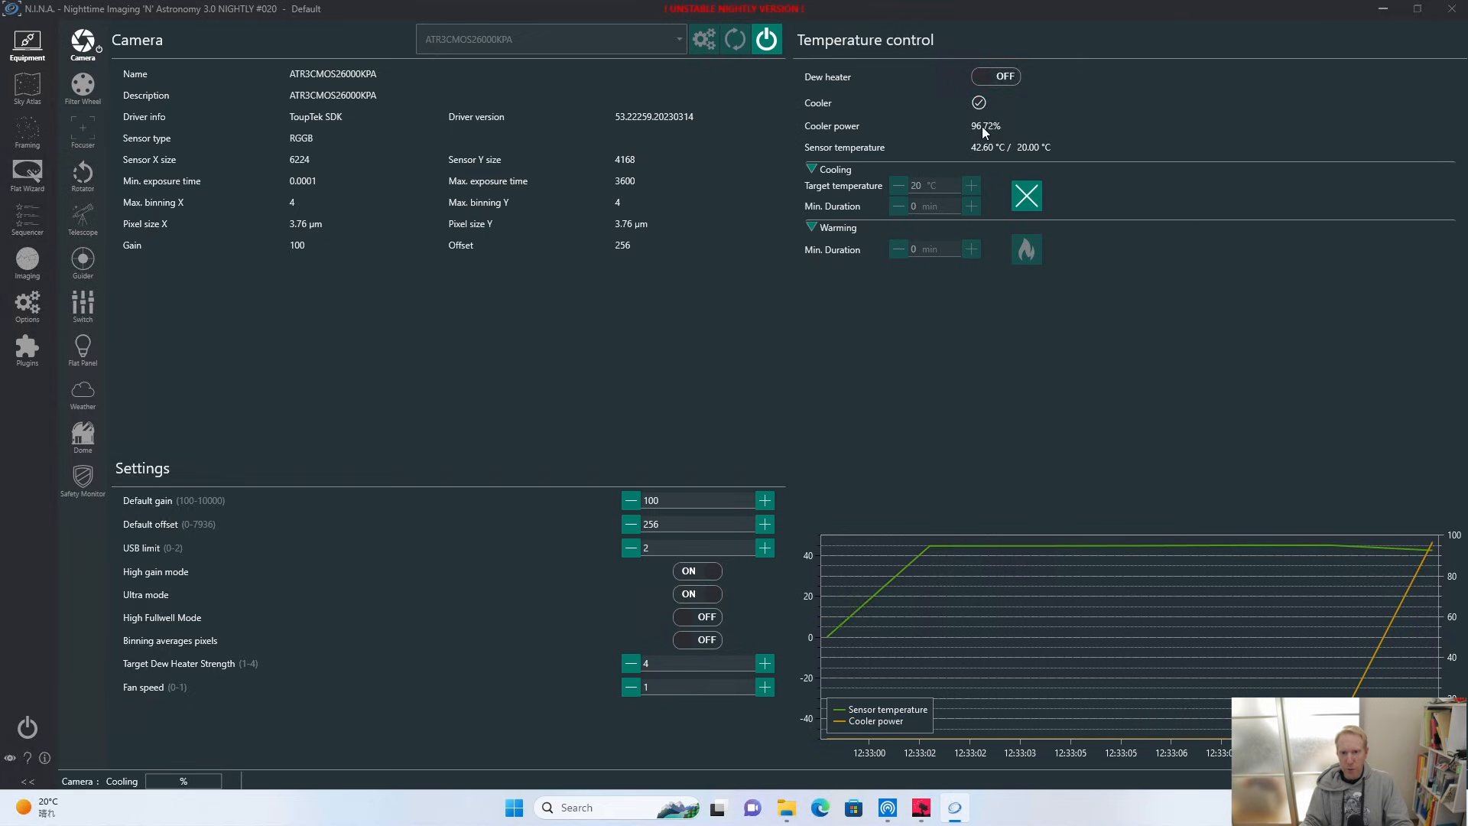
click(996, 77)
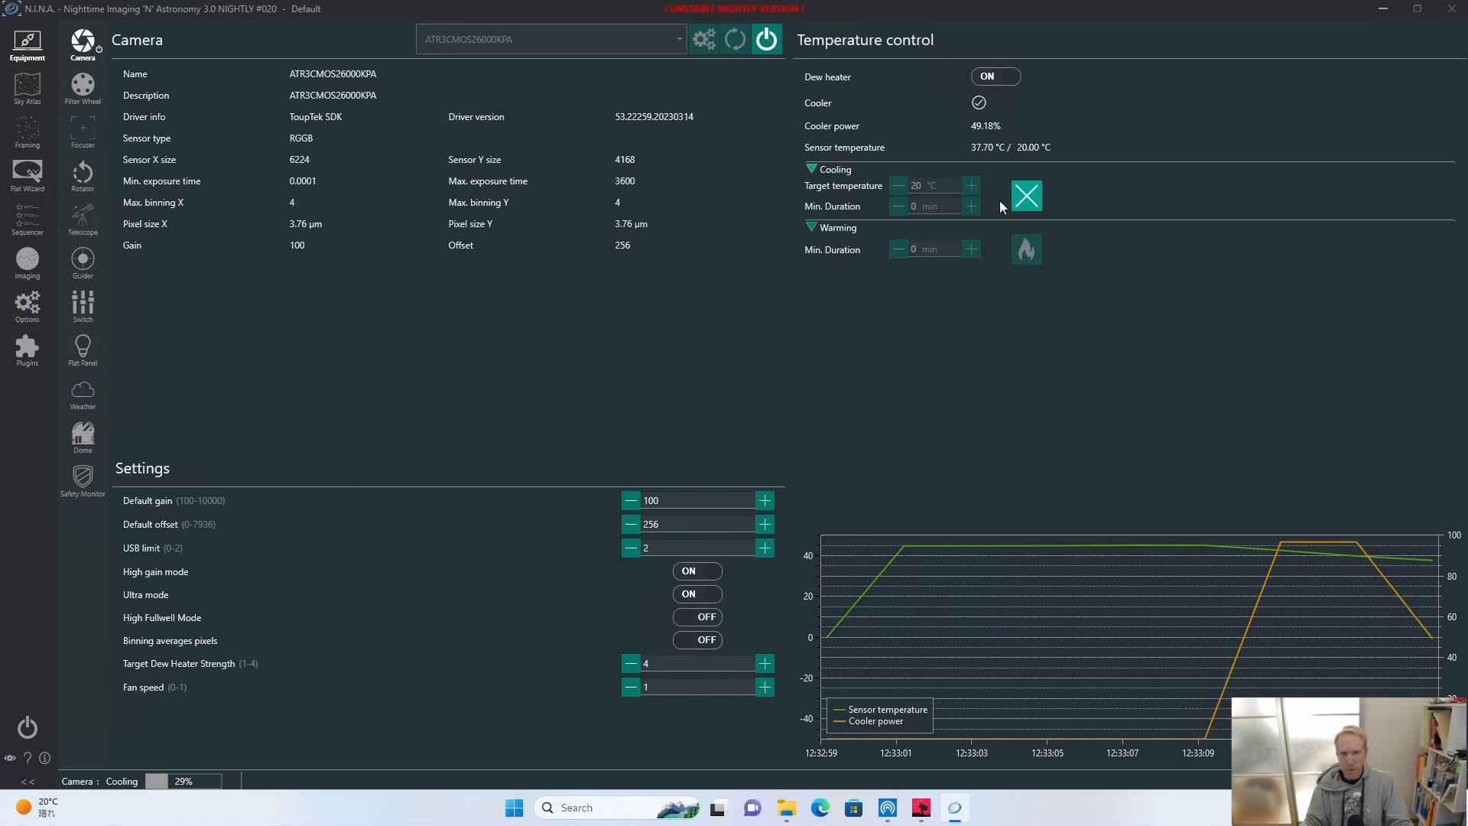
click(1025, 194)
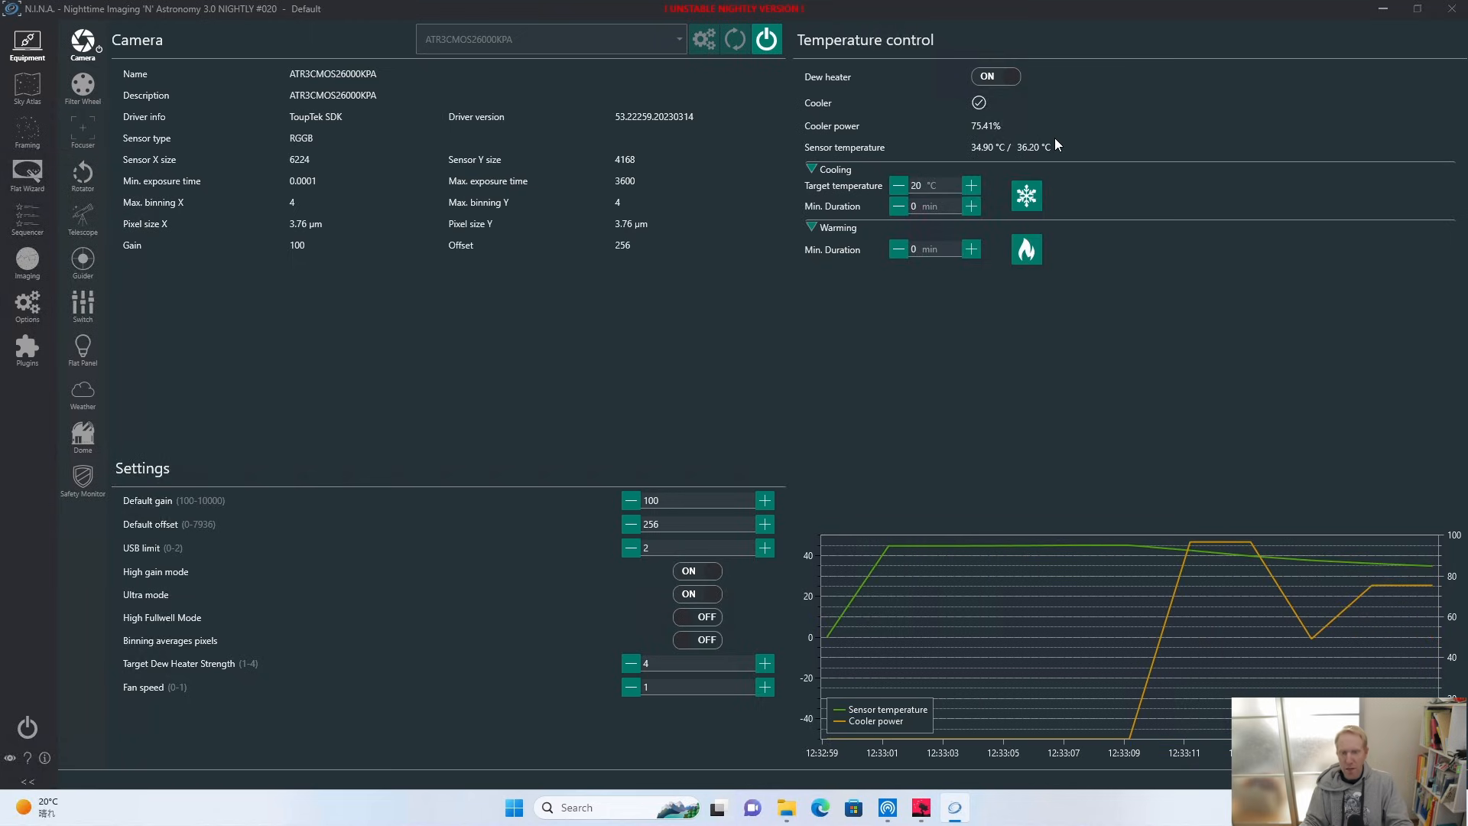
click(979, 80)
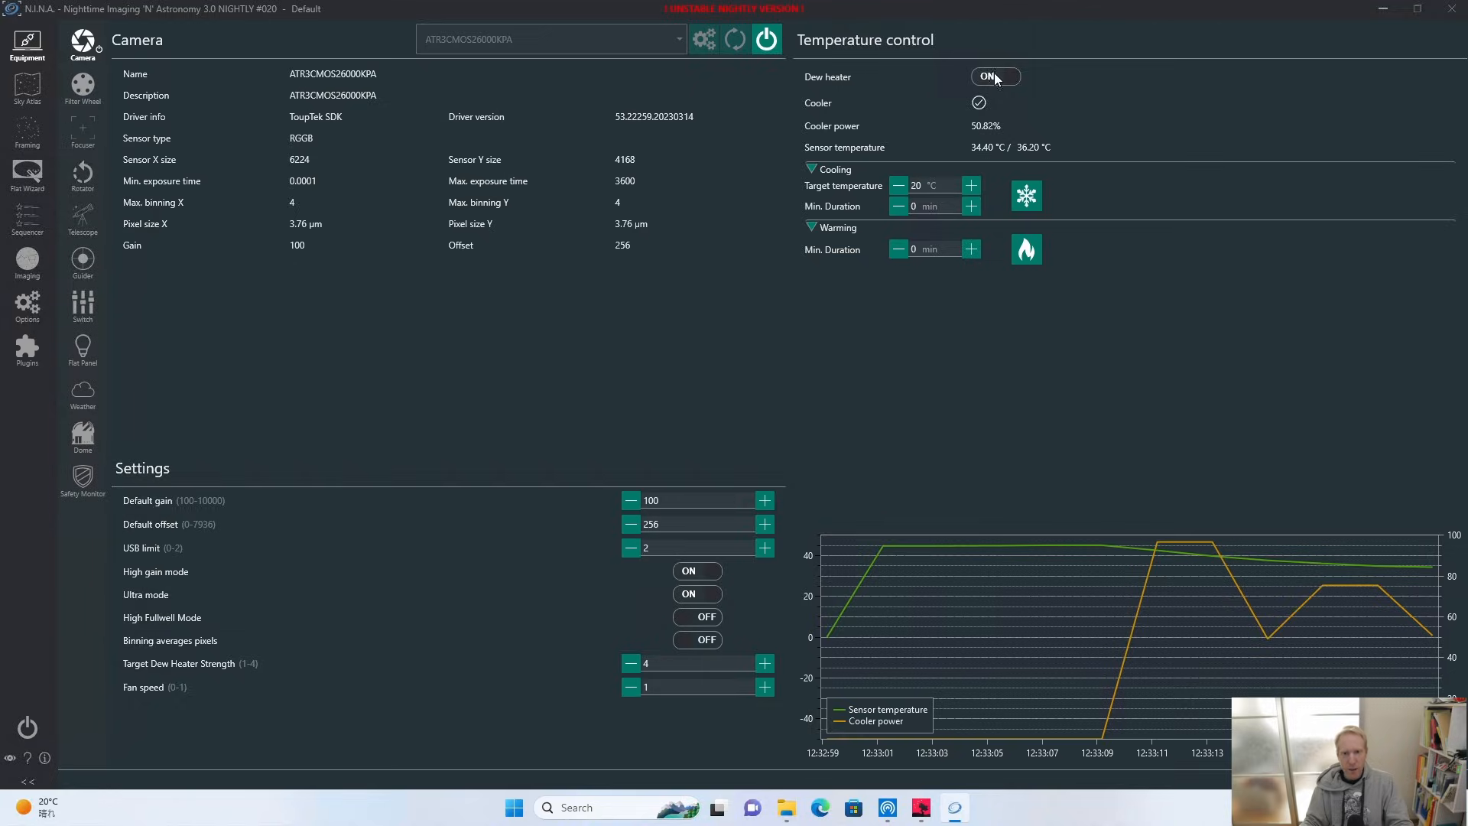
Select the manual filter wheel as the filter wheel device and connect it.
click(83, 85)
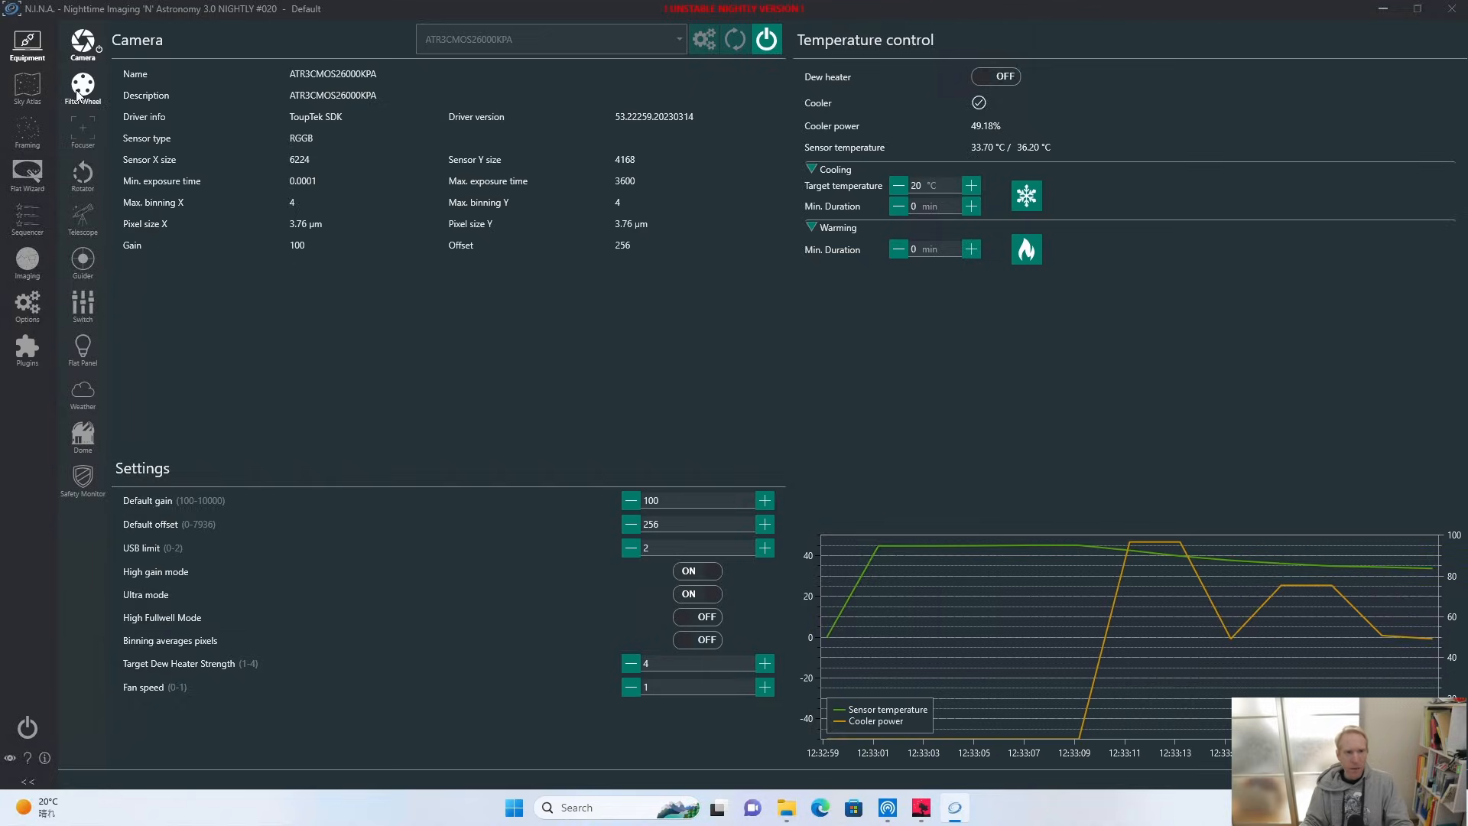
click(626, 42)
click(566, 142)
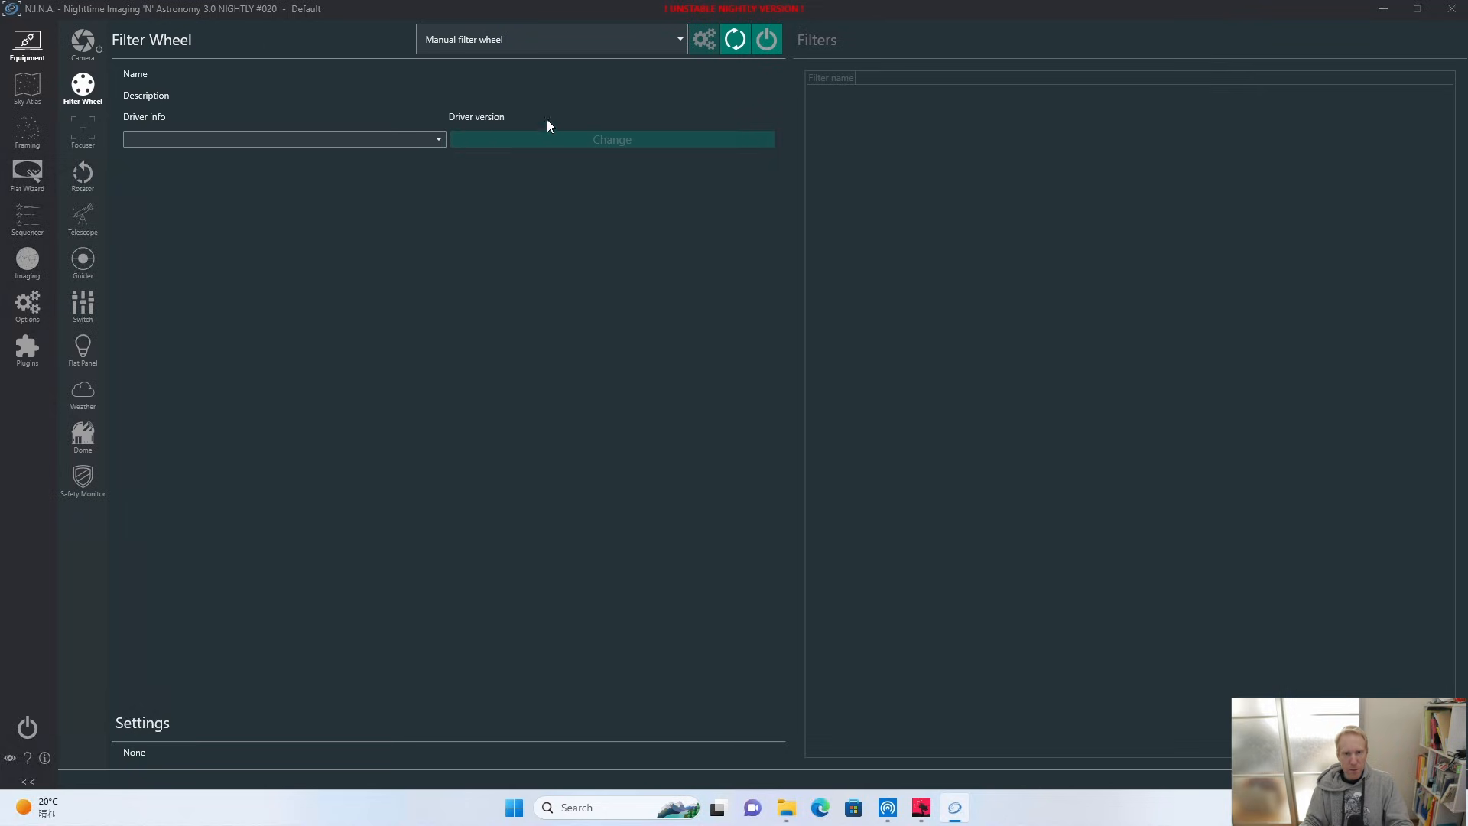
click(768, 38)
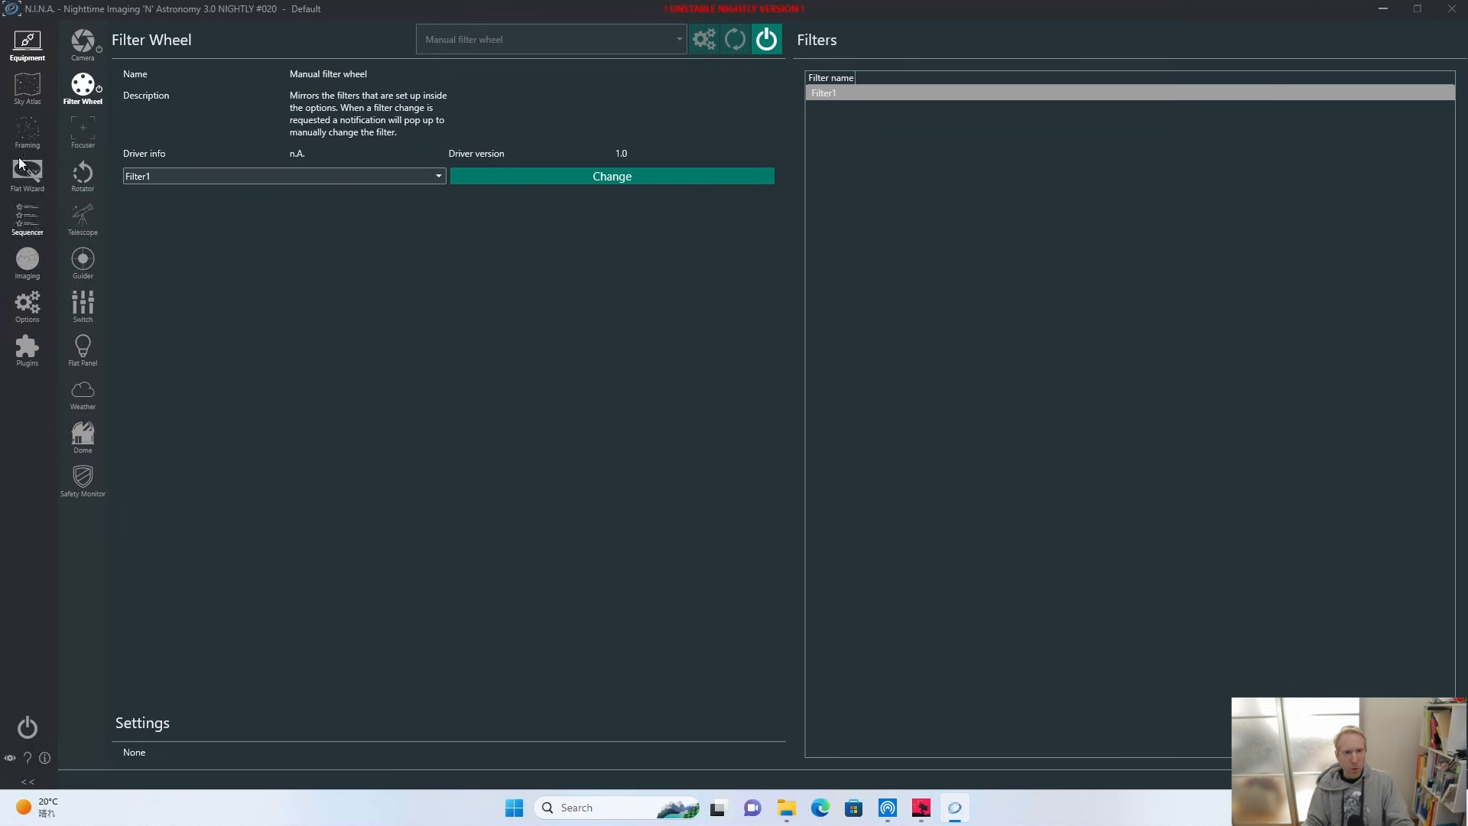
In the equipment options, rename the filter at position 1 of the filter wheel to L.
click(27, 304)
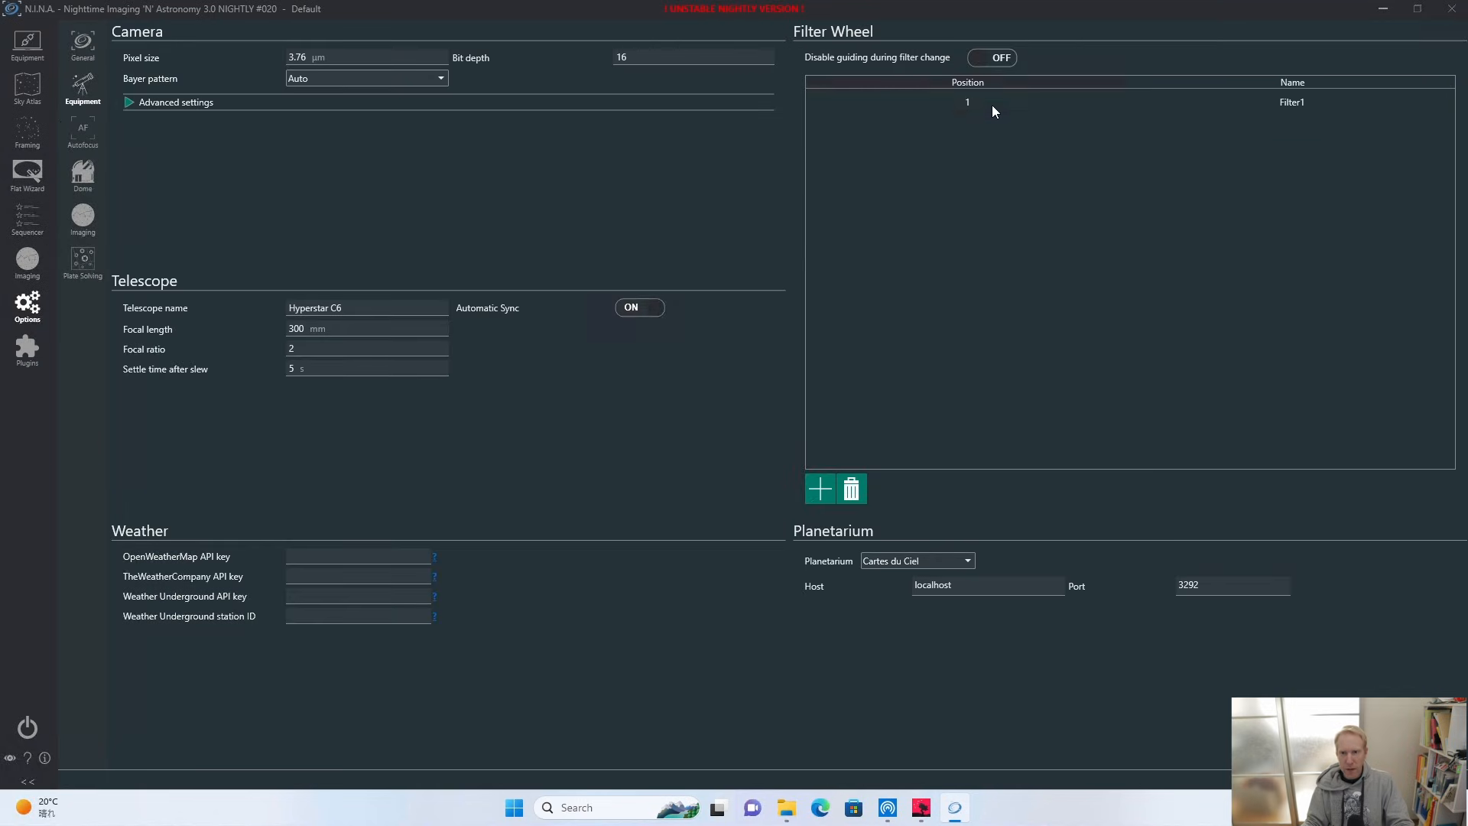
click(984, 100)
click(1277, 100)
double_click(1277, 100)
text(aL)
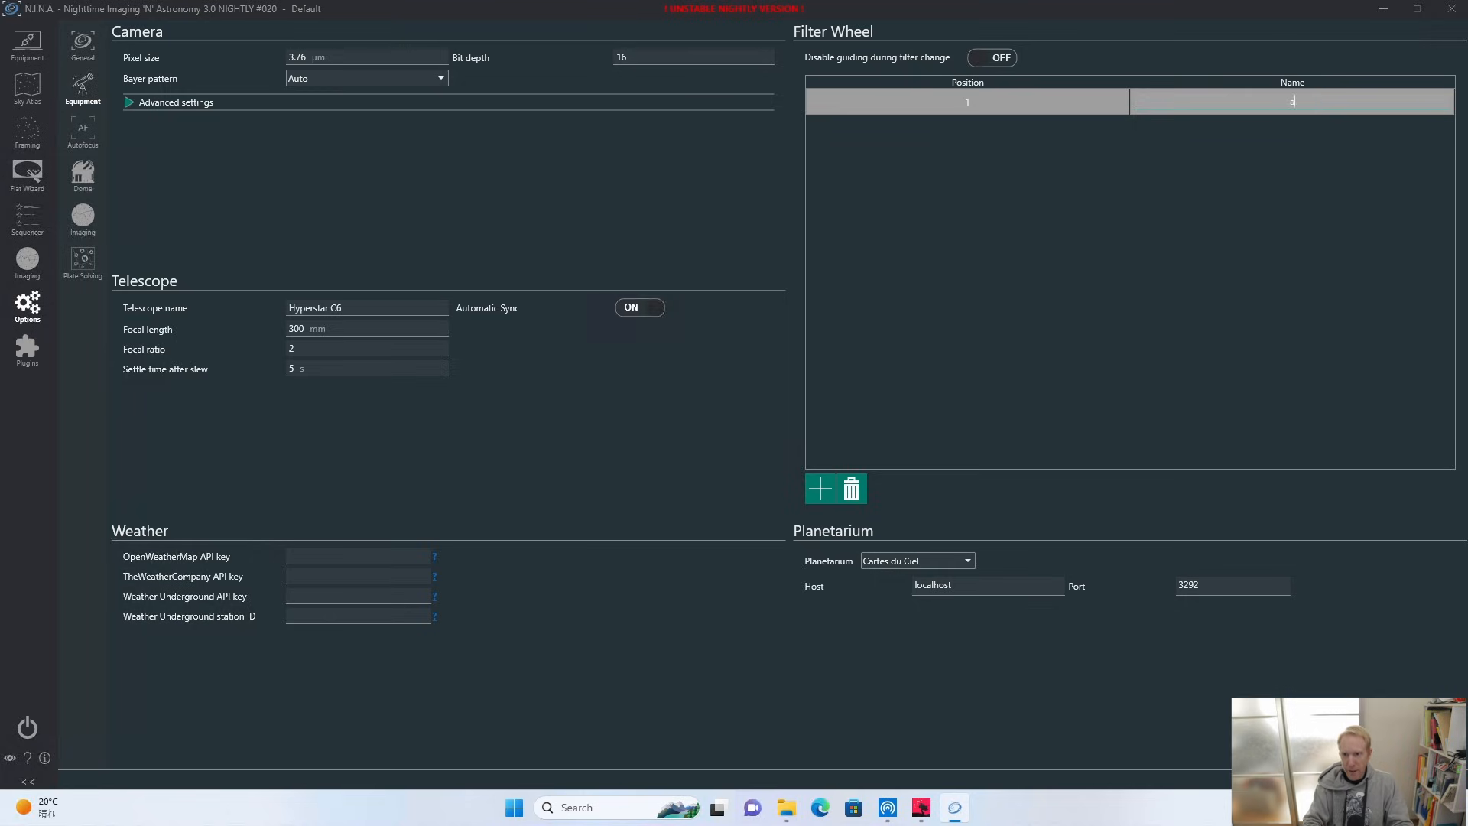
key(BackSpace)
key(BackSpace)
text(L)
Add a second filter to the filter wheel list and name it ALP-T.
click(820, 498)
click(820, 497)
double_click(1292, 128)
text(a)
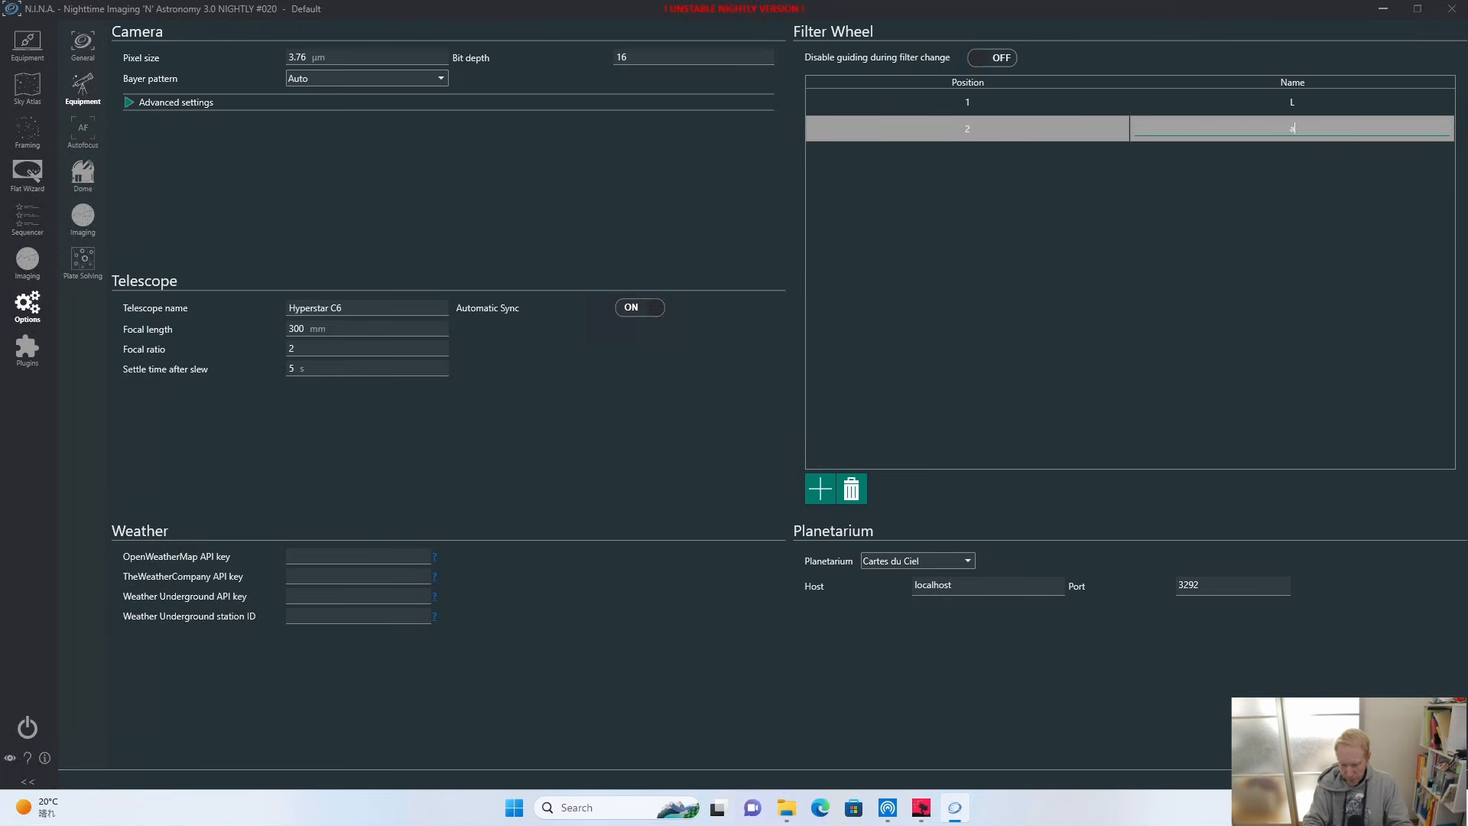
text(ntlia)
key(BackSpace)
key(BackSpace)
key(BackSpace)
key(BackSpace)
key(BackSpace)
key(BackSpace)
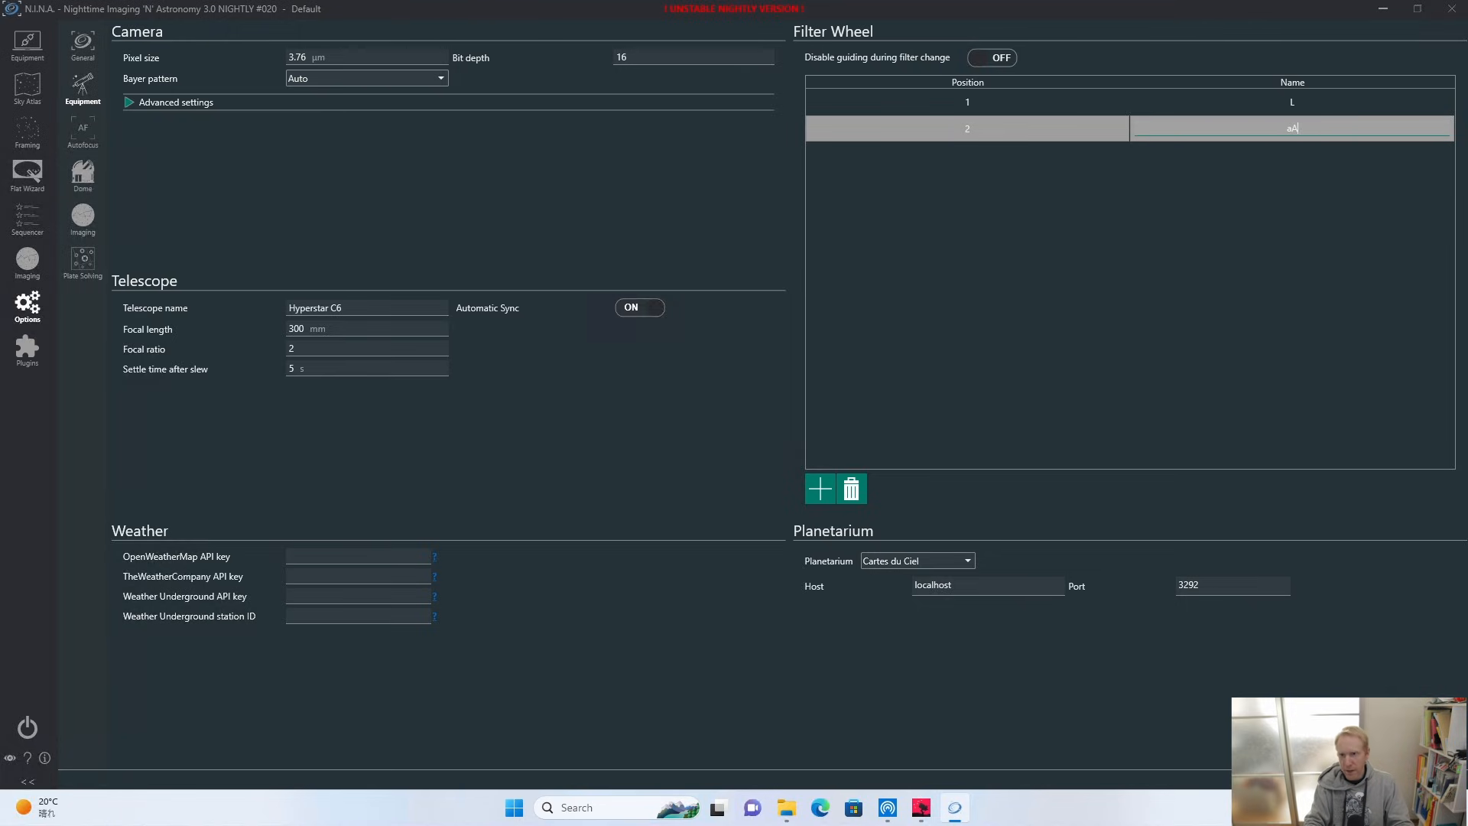
text(ALP-T)
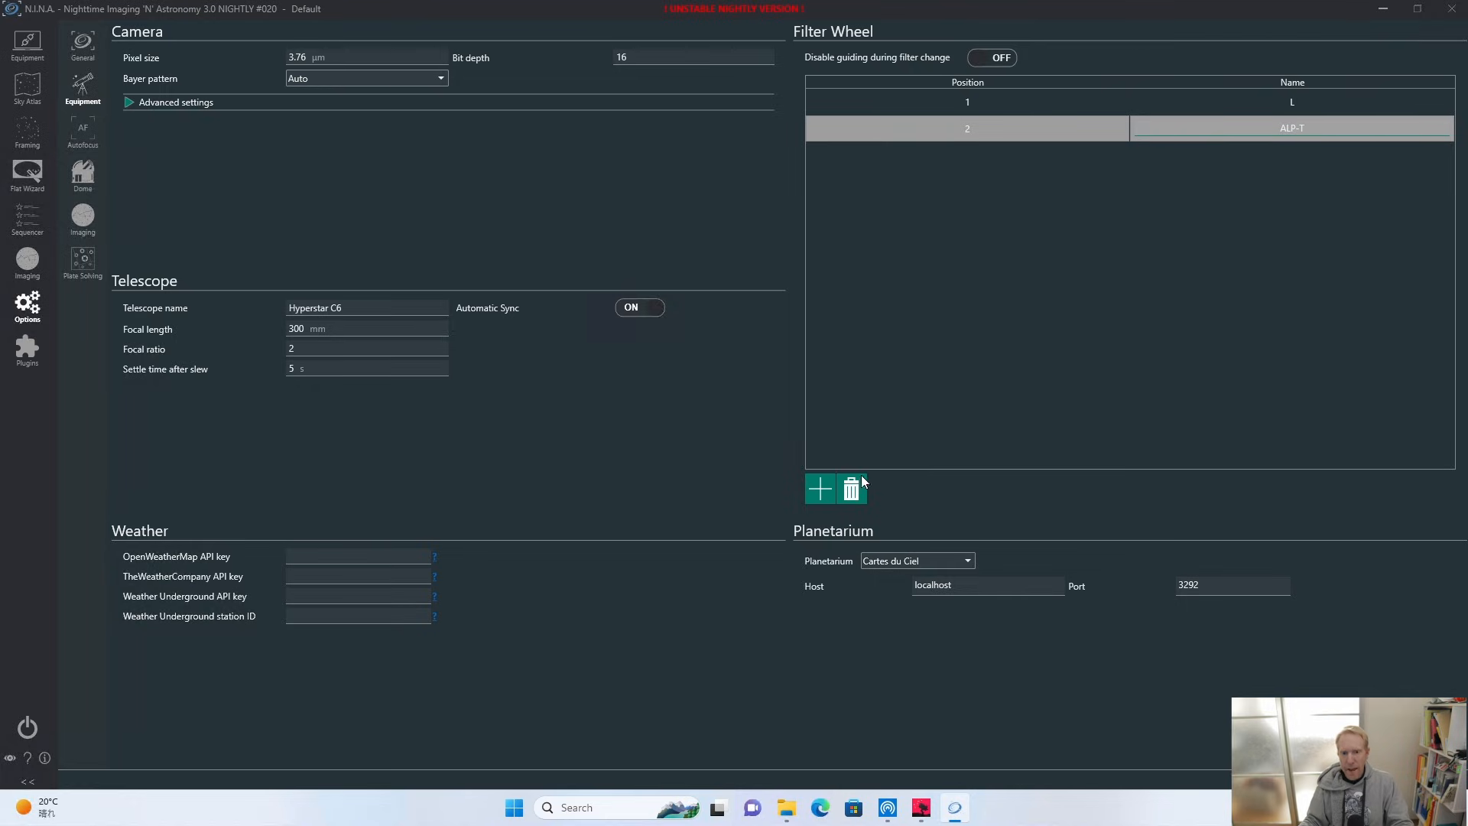
Add a third filter to the filter wheel list and name it GNB.
click(820, 489)
click(1299, 158)
text(CNB)
key(Return)
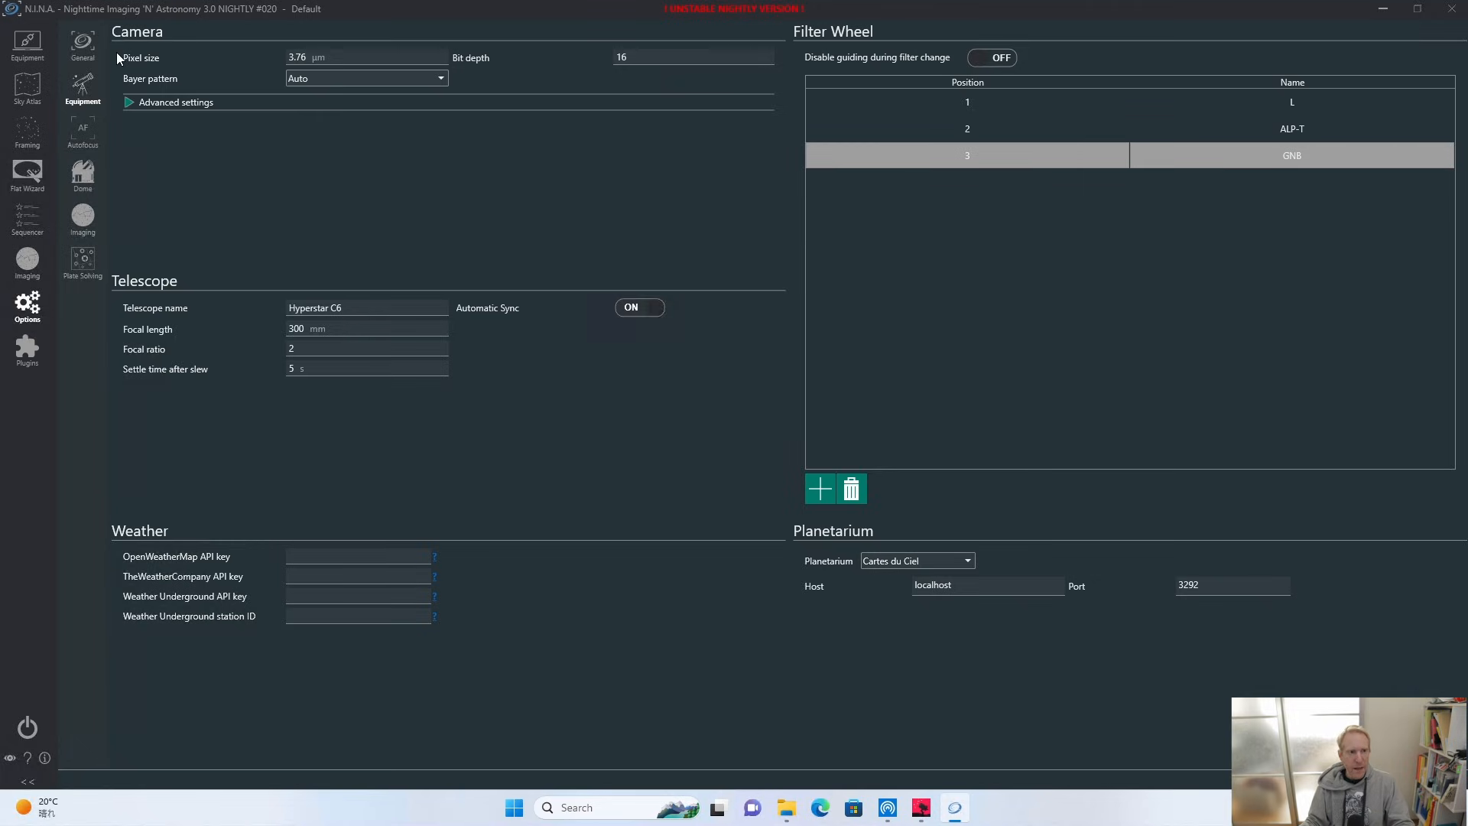
Check the selectable filters of the connected manual filter wheel, keeping L chosen.
click(26, 43)
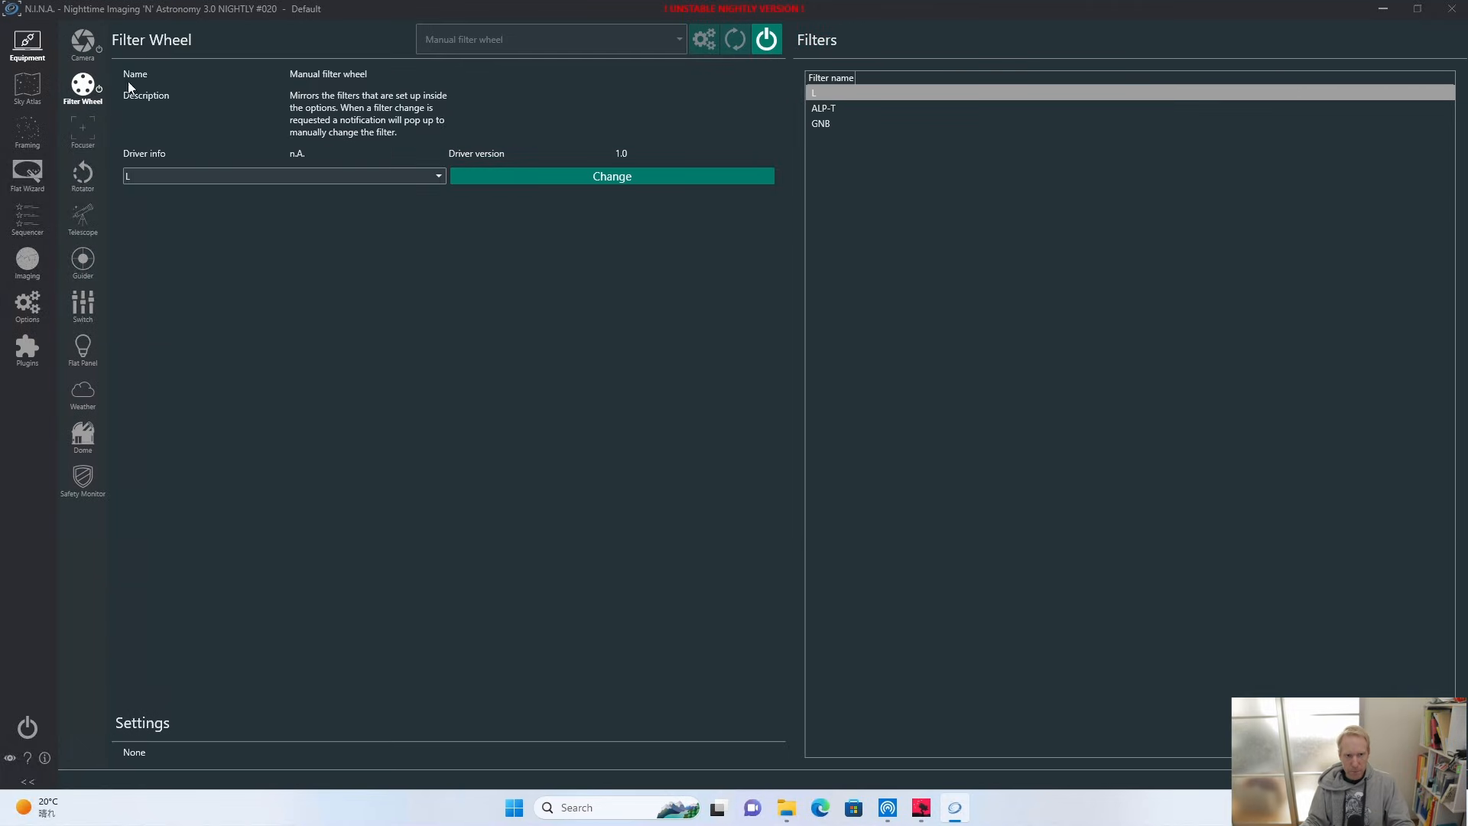
click(253, 180)
click(231, 194)
Choose the Celestron USB Focuser as the focuser device.
click(83, 131)
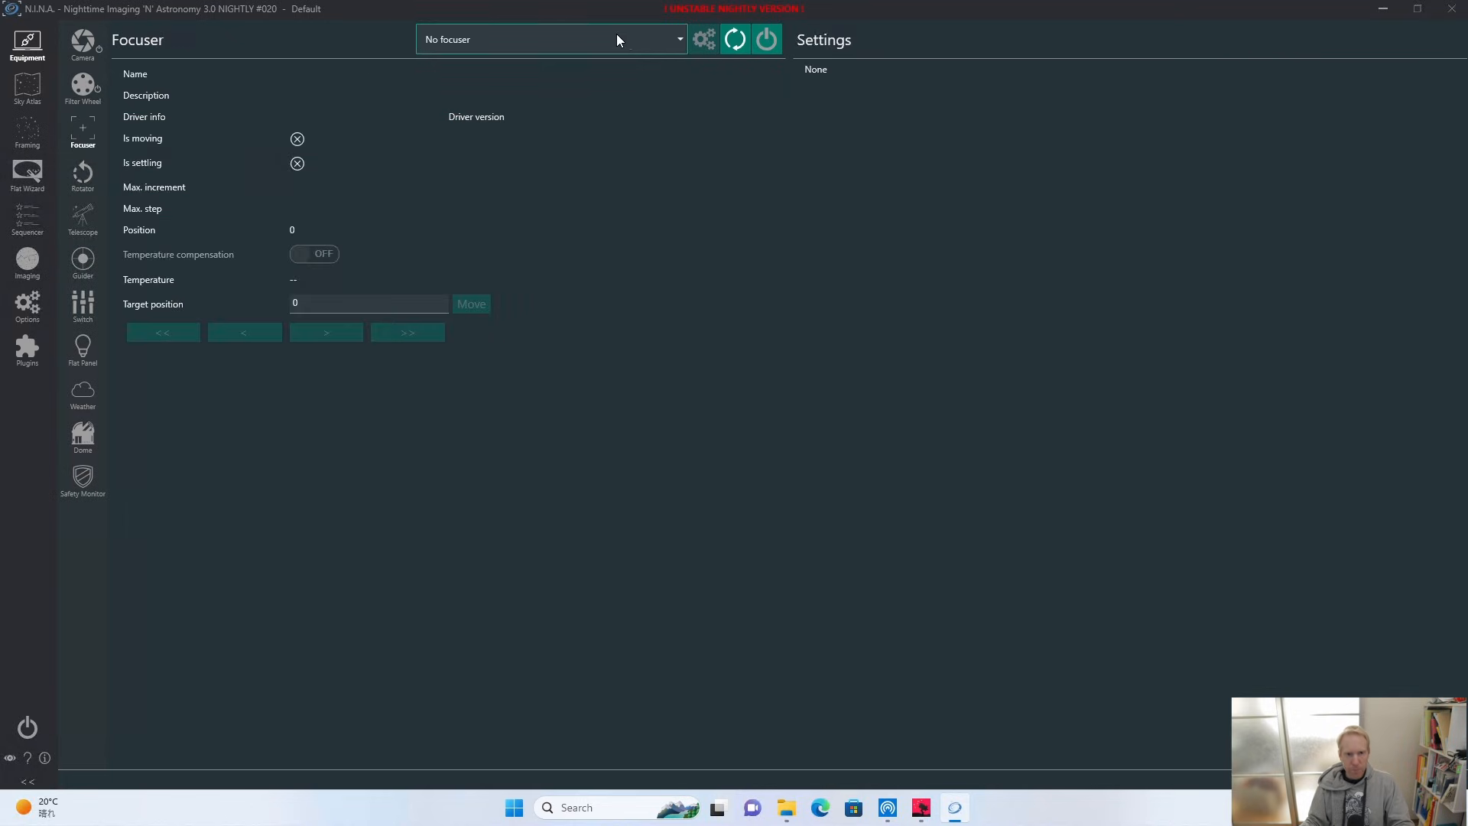
click(680, 42)
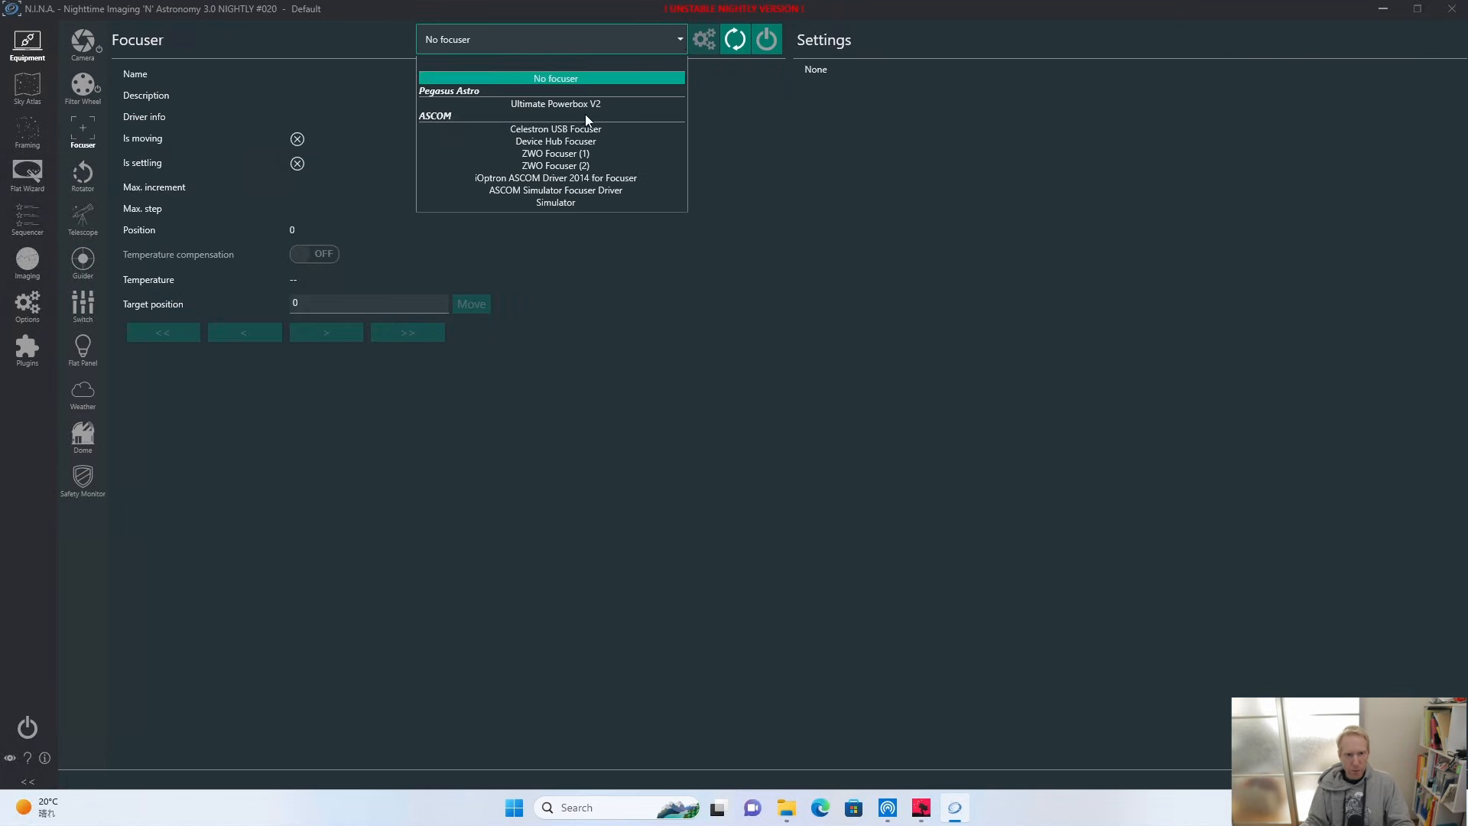
click(533, 130)
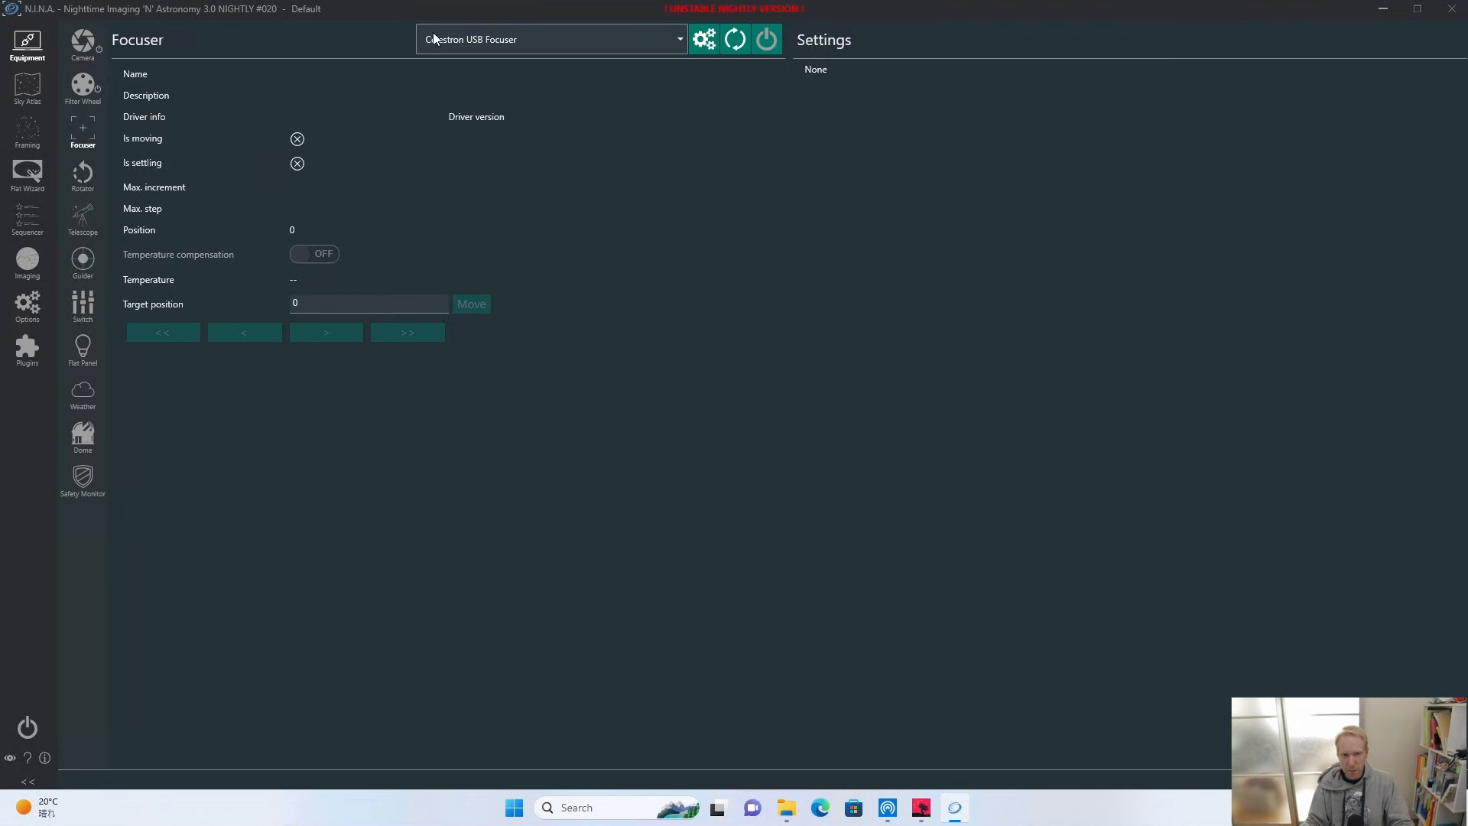
Try to connect the Celestron focuser with its com port set to COM3.
click(711, 41)
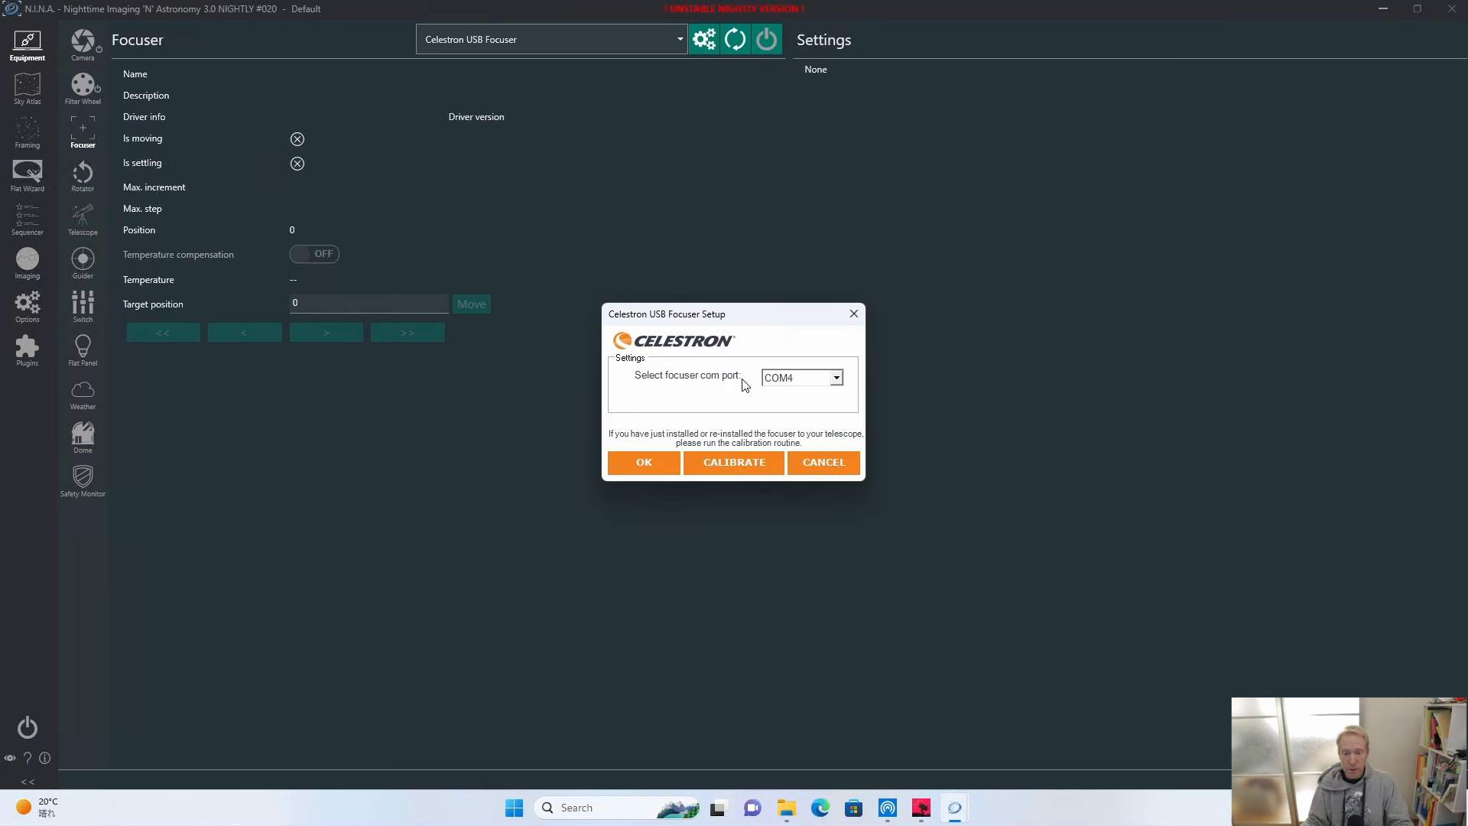
click(921, 807)
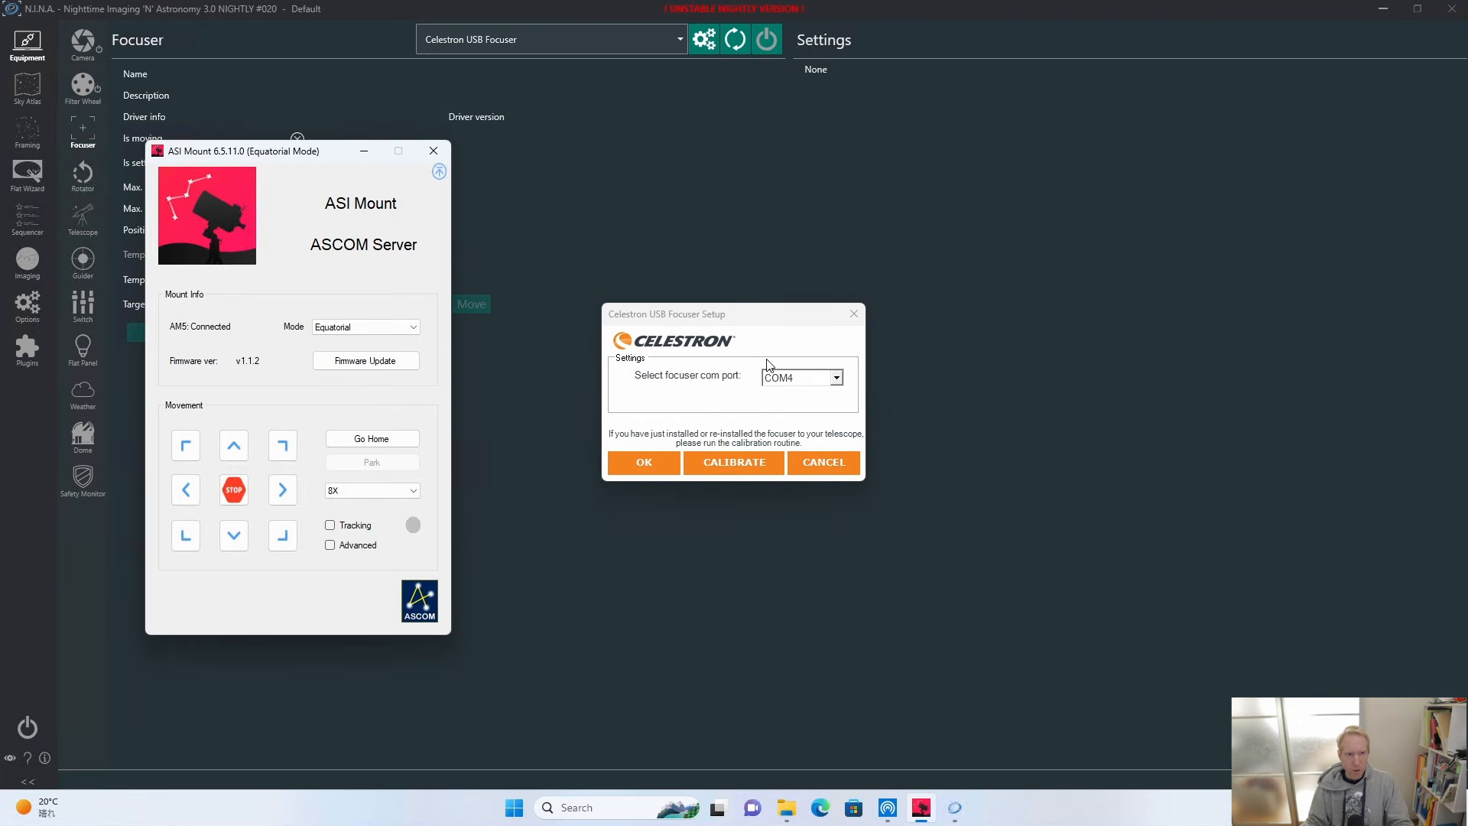
click(802, 383)
click(787, 406)
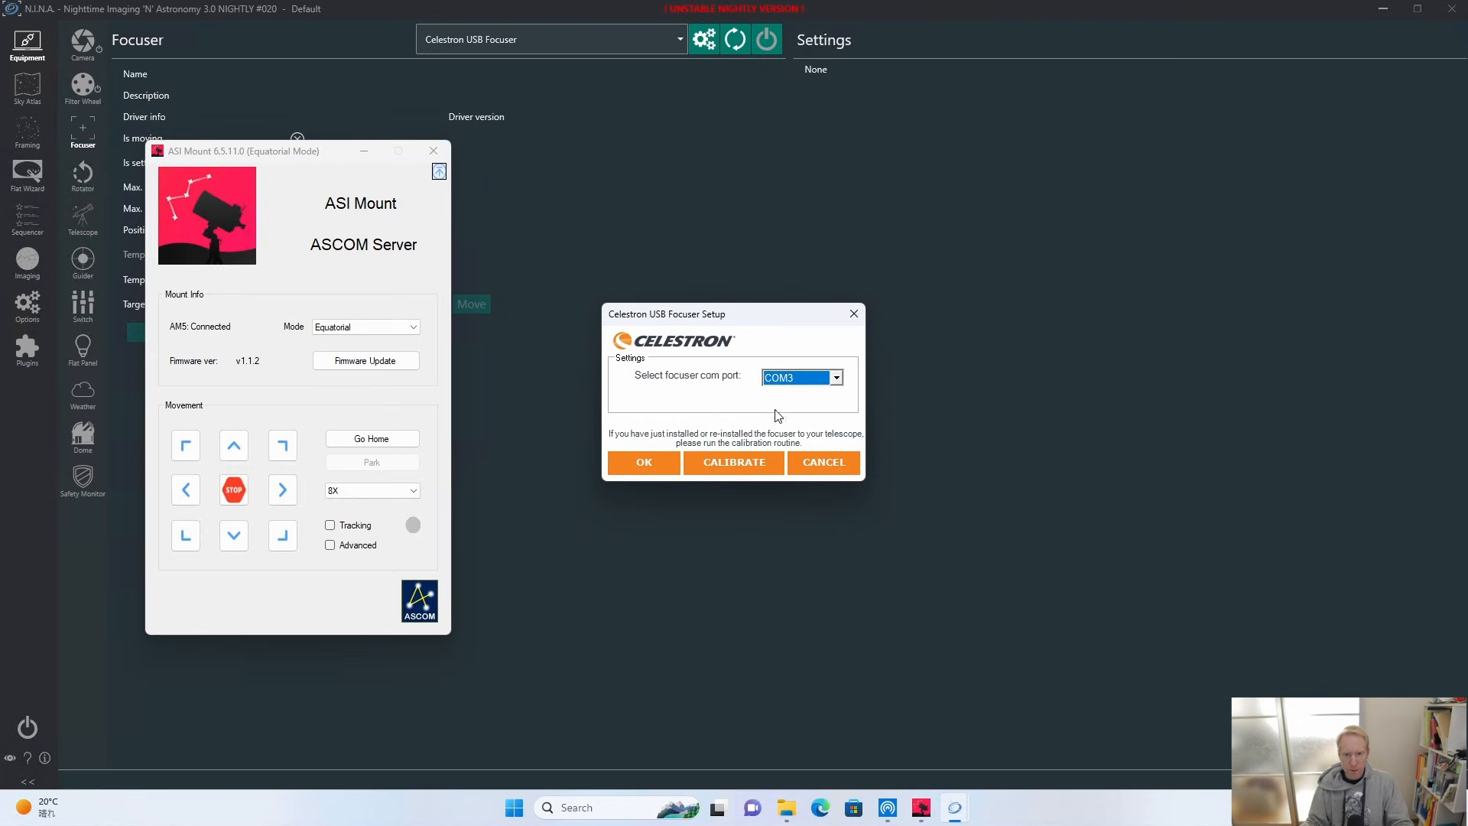
click(634, 465)
click(771, 41)
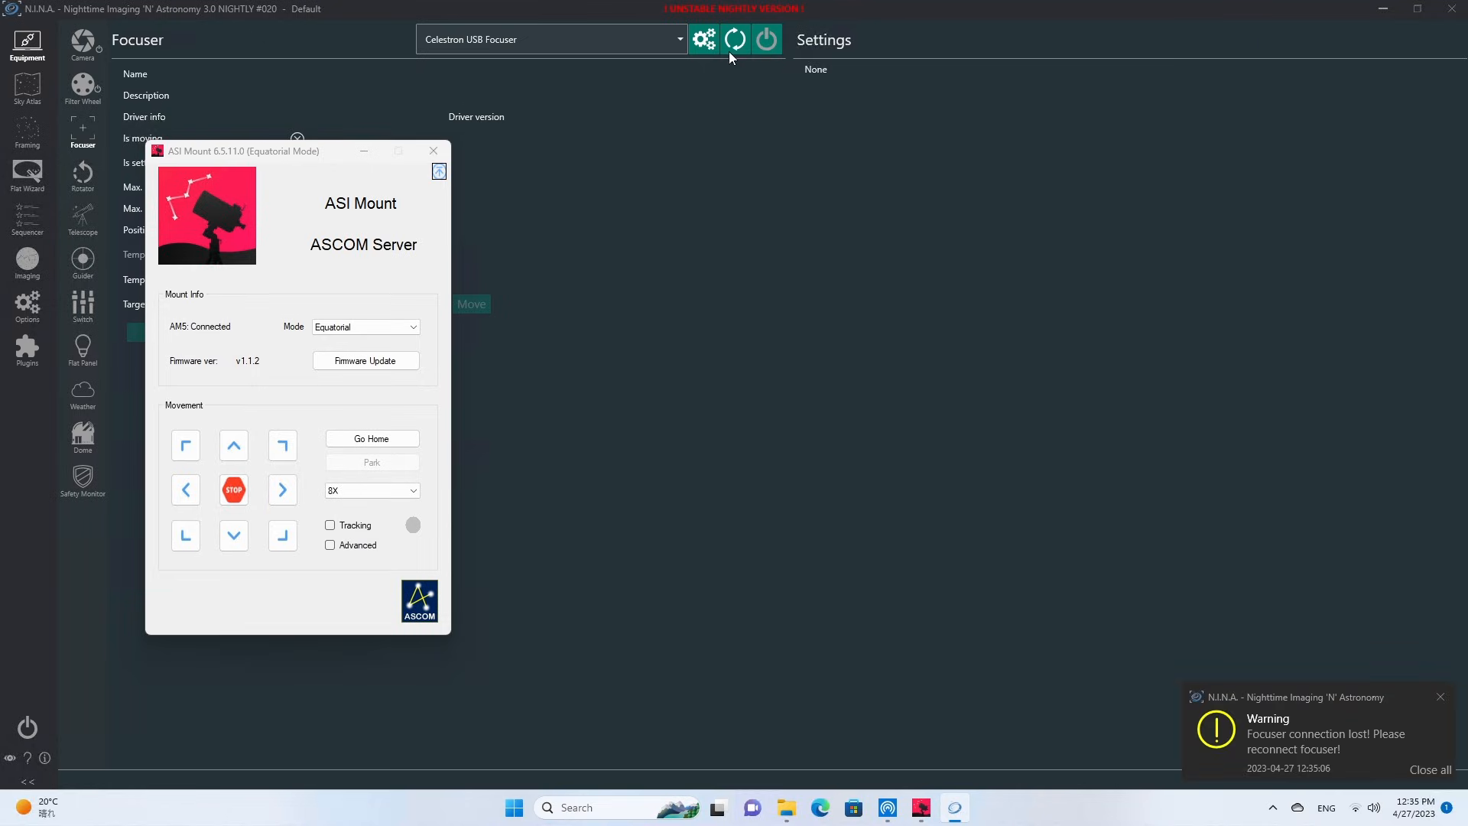
Pick a different com port in the Celestron focuser setup, connect the focuser, and minimize the ASI Mount window.
click(697, 46)
click(804, 379)
click(791, 393)
click(643, 461)
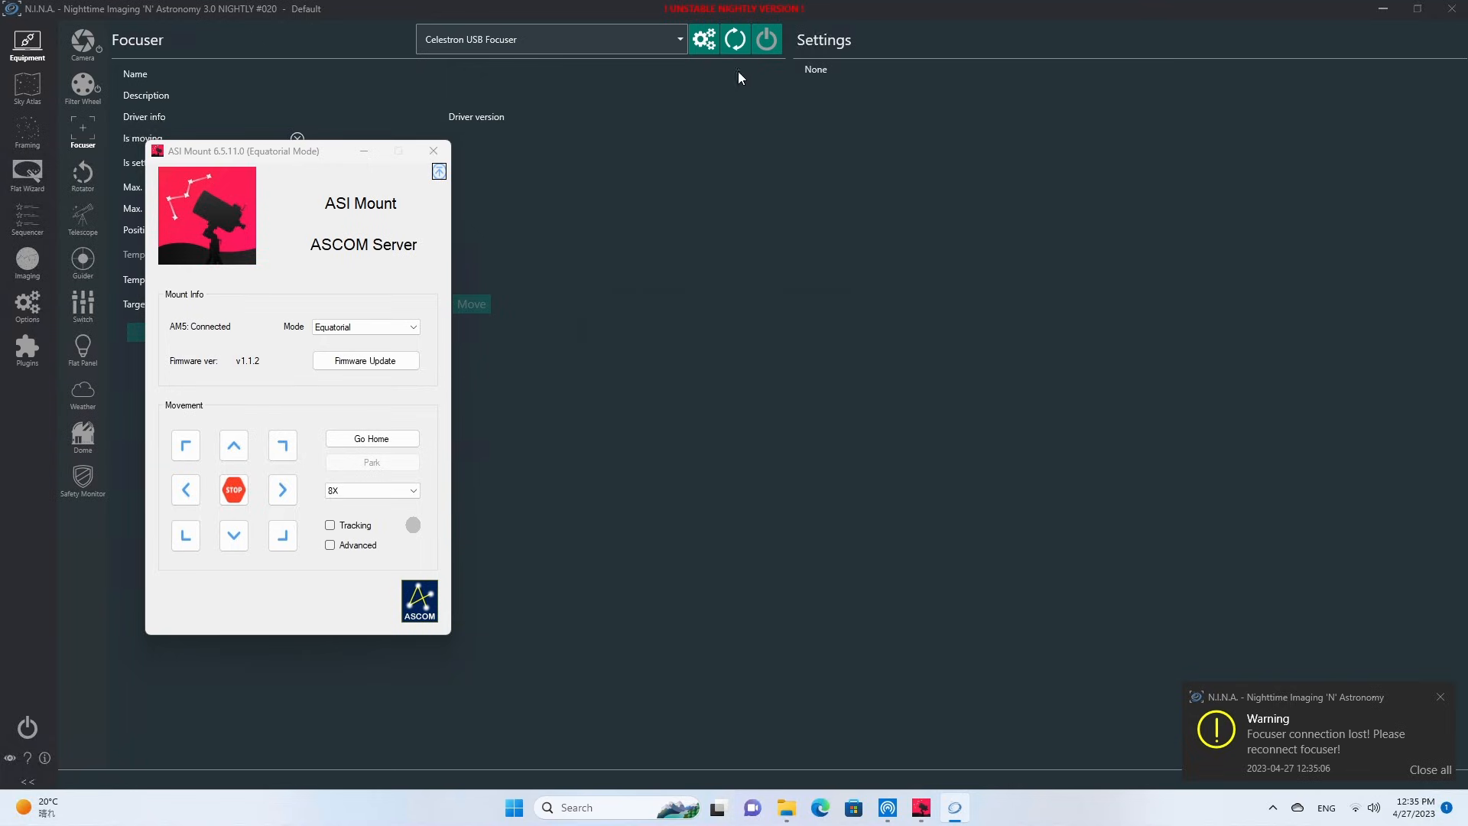
click(765, 40)
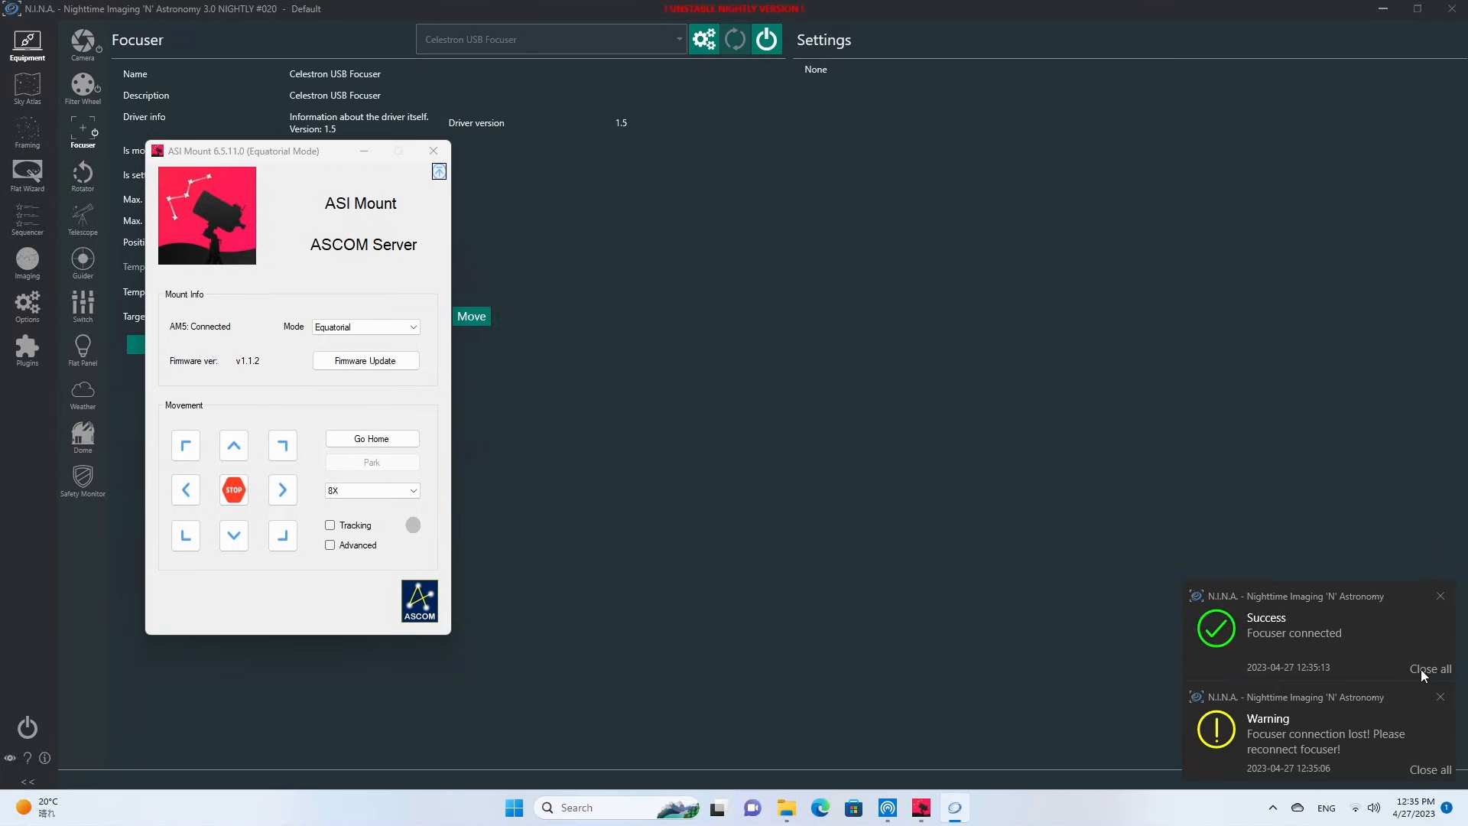
click(1421, 667)
click(364, 151)
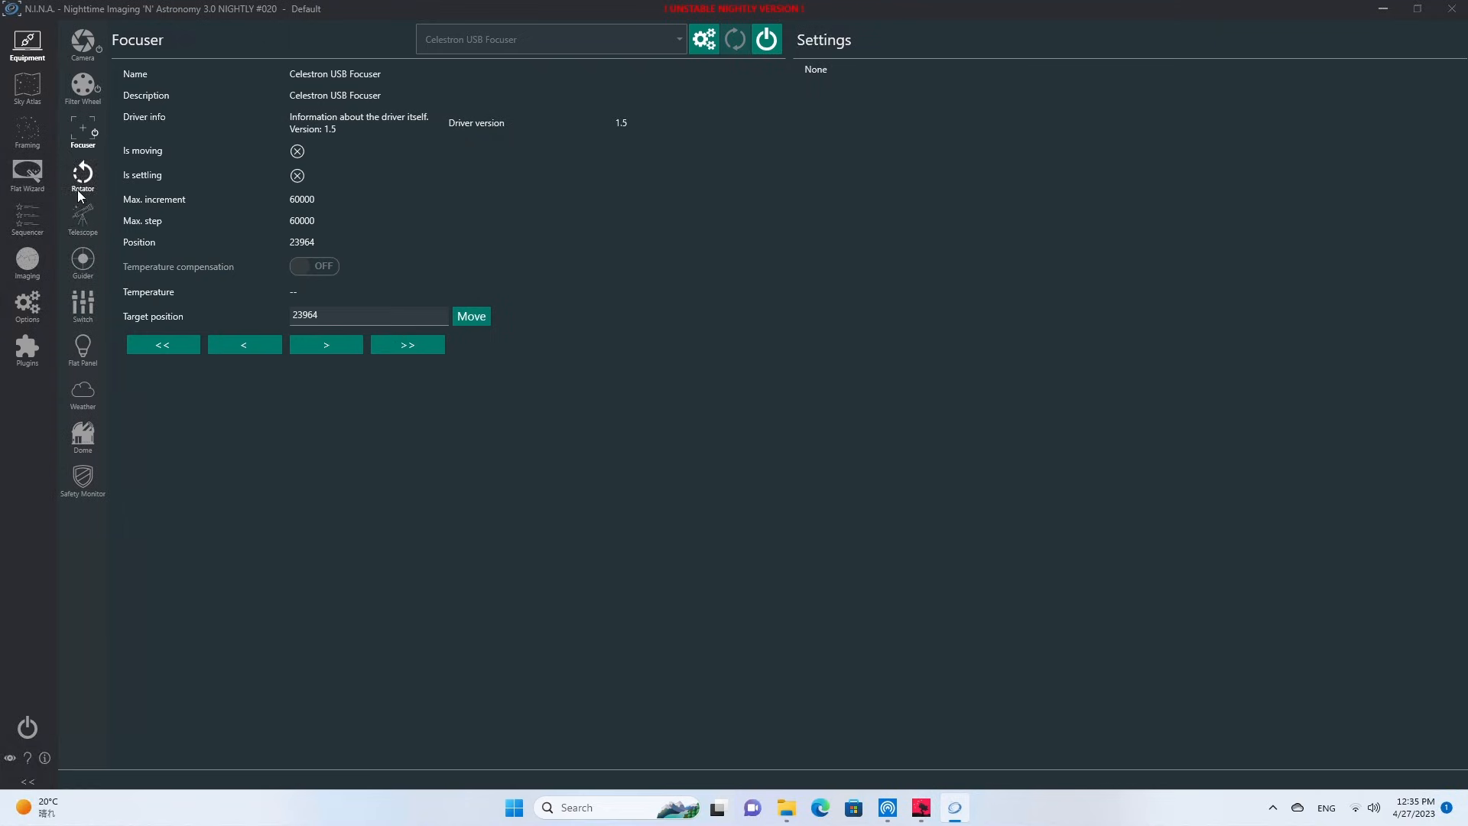
Connect the ASI Mount as the telescope, syncing site settings from telescope to N.I.N.A., then minimize the mount window and dismiss the notification.
click(86, 214)
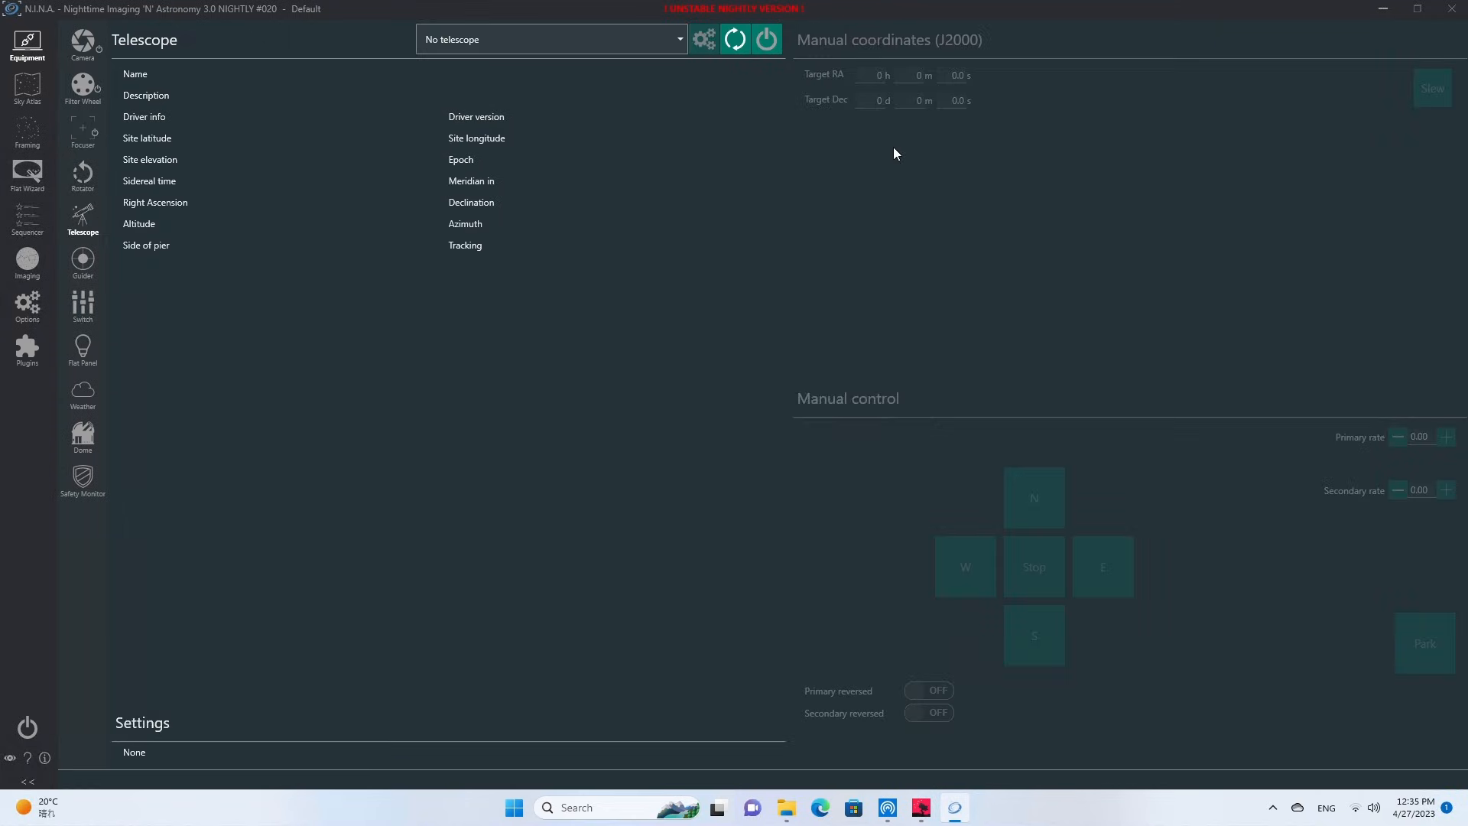
click(682, 41)
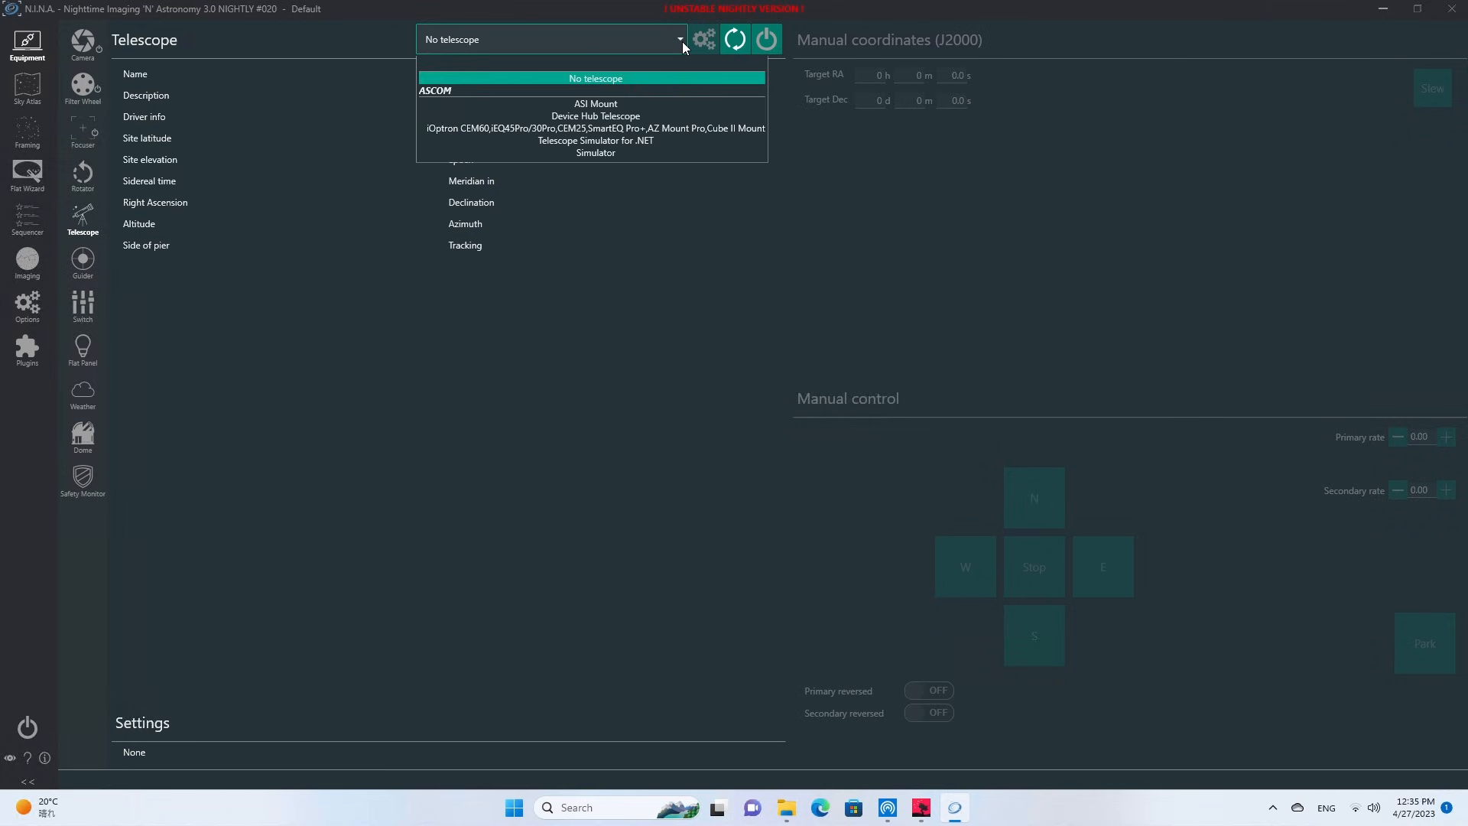
click(591, 105)
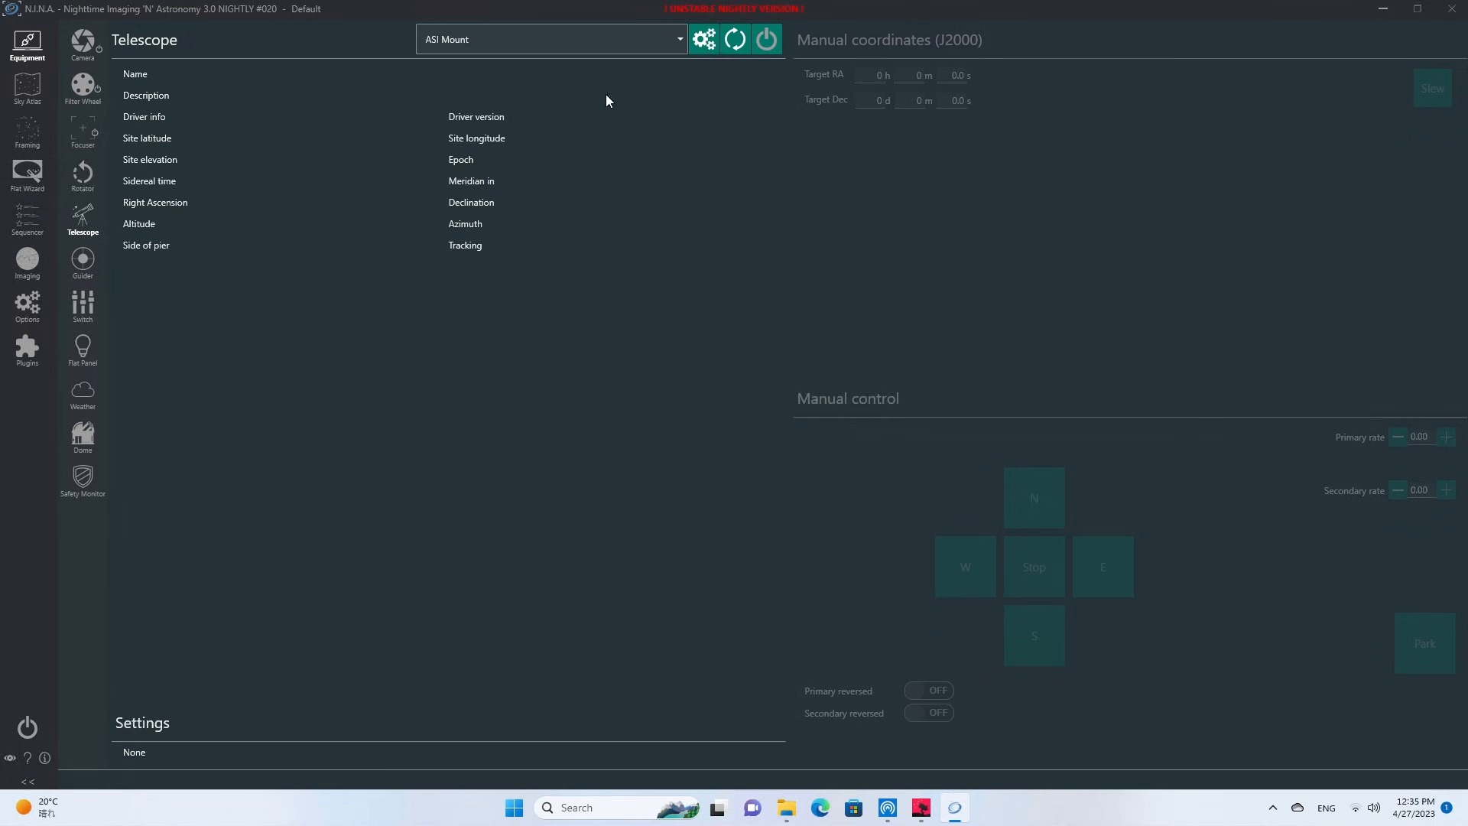
click(767, 40)
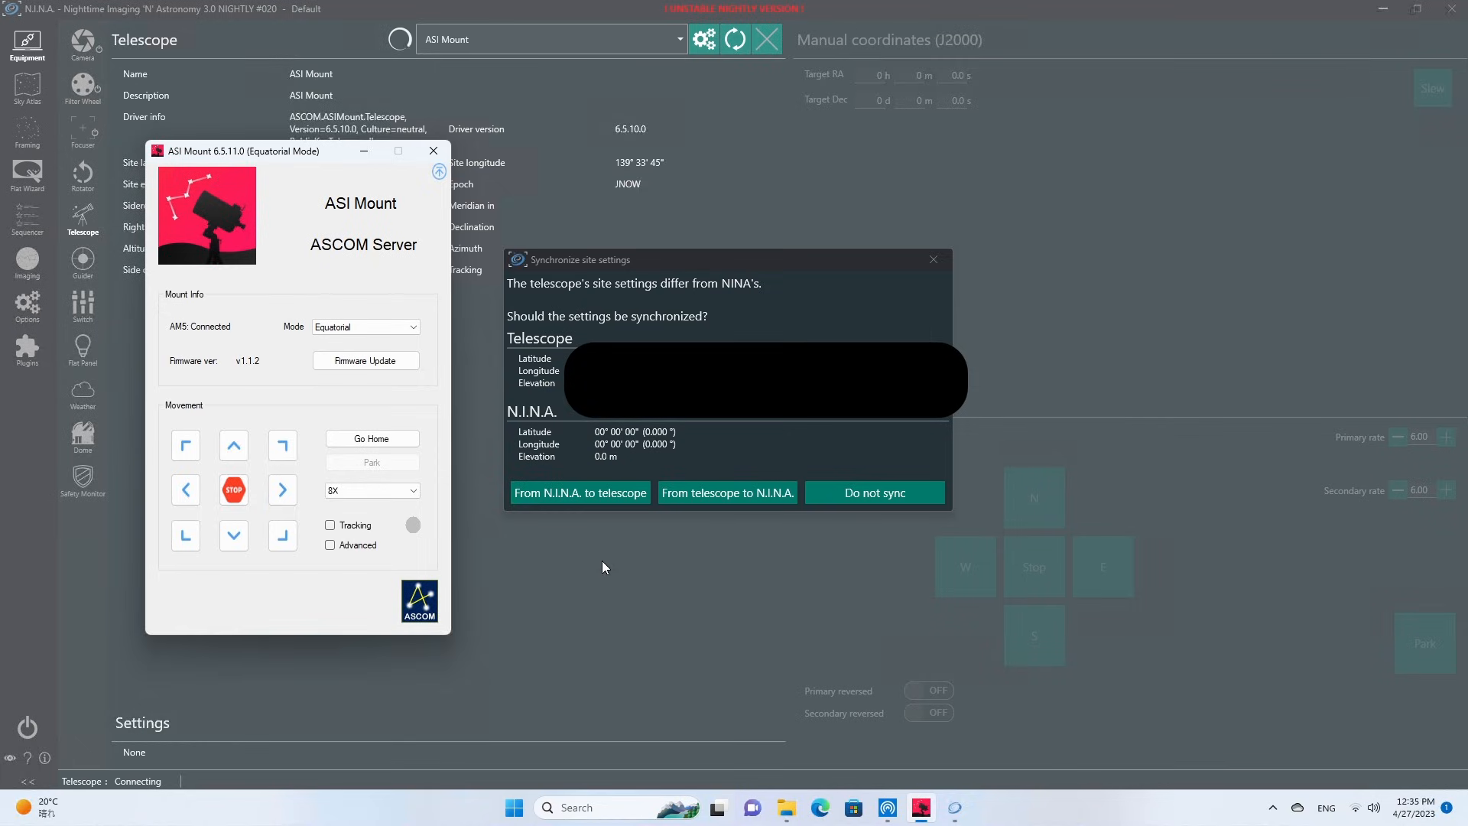
click(714, 494)
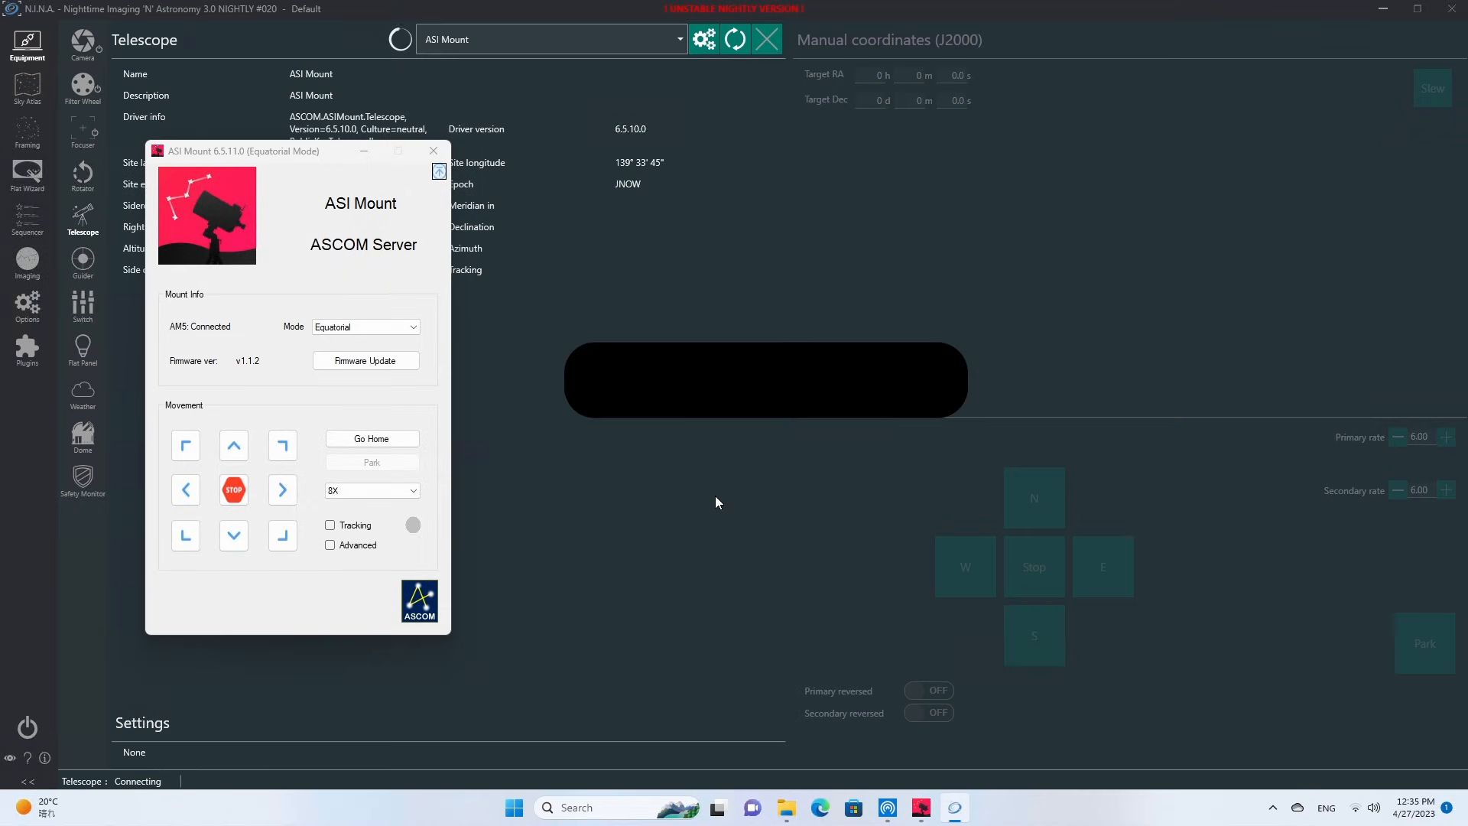
click(364, 151)
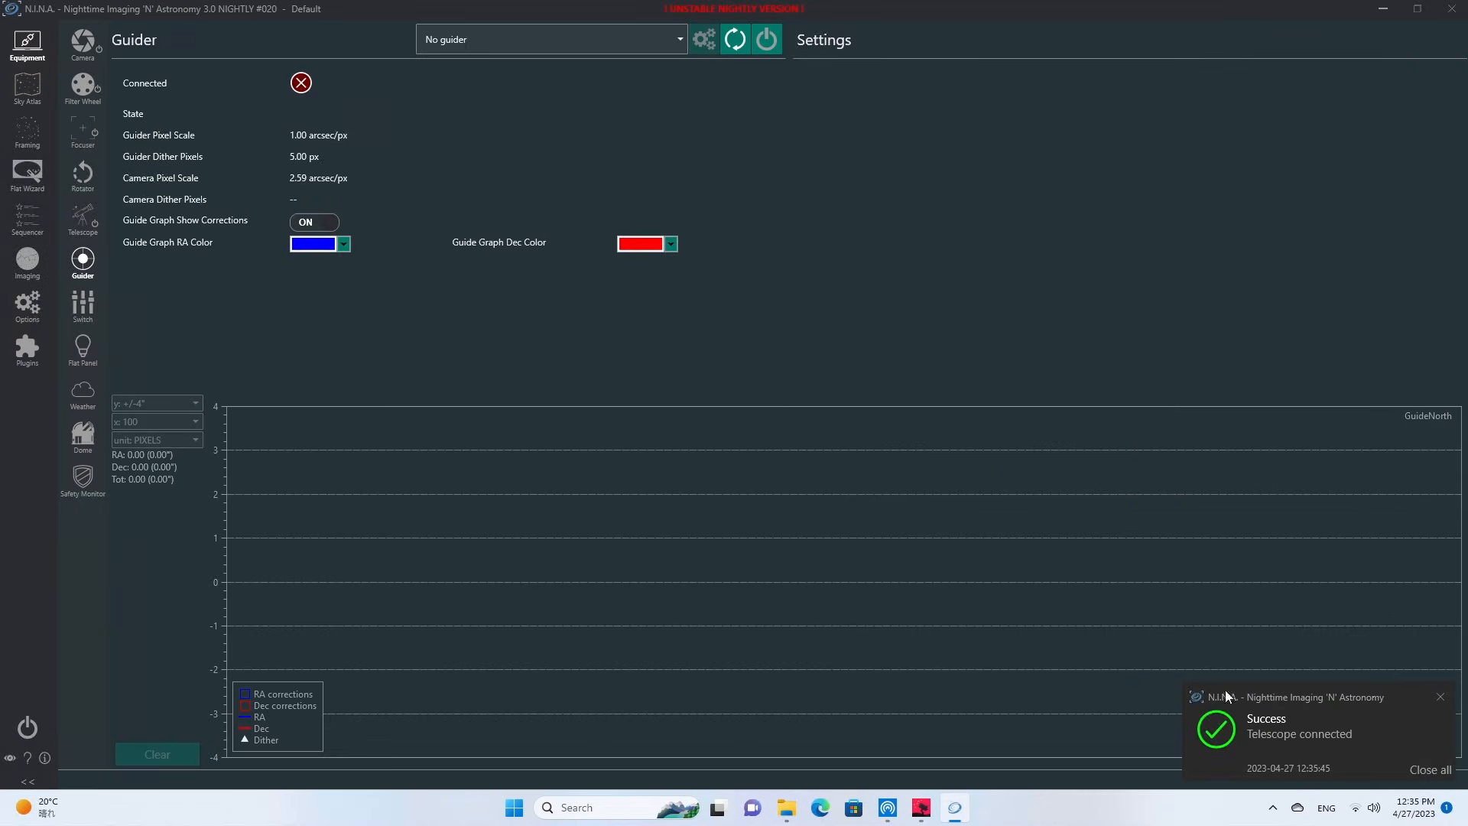
click(1437, 770)
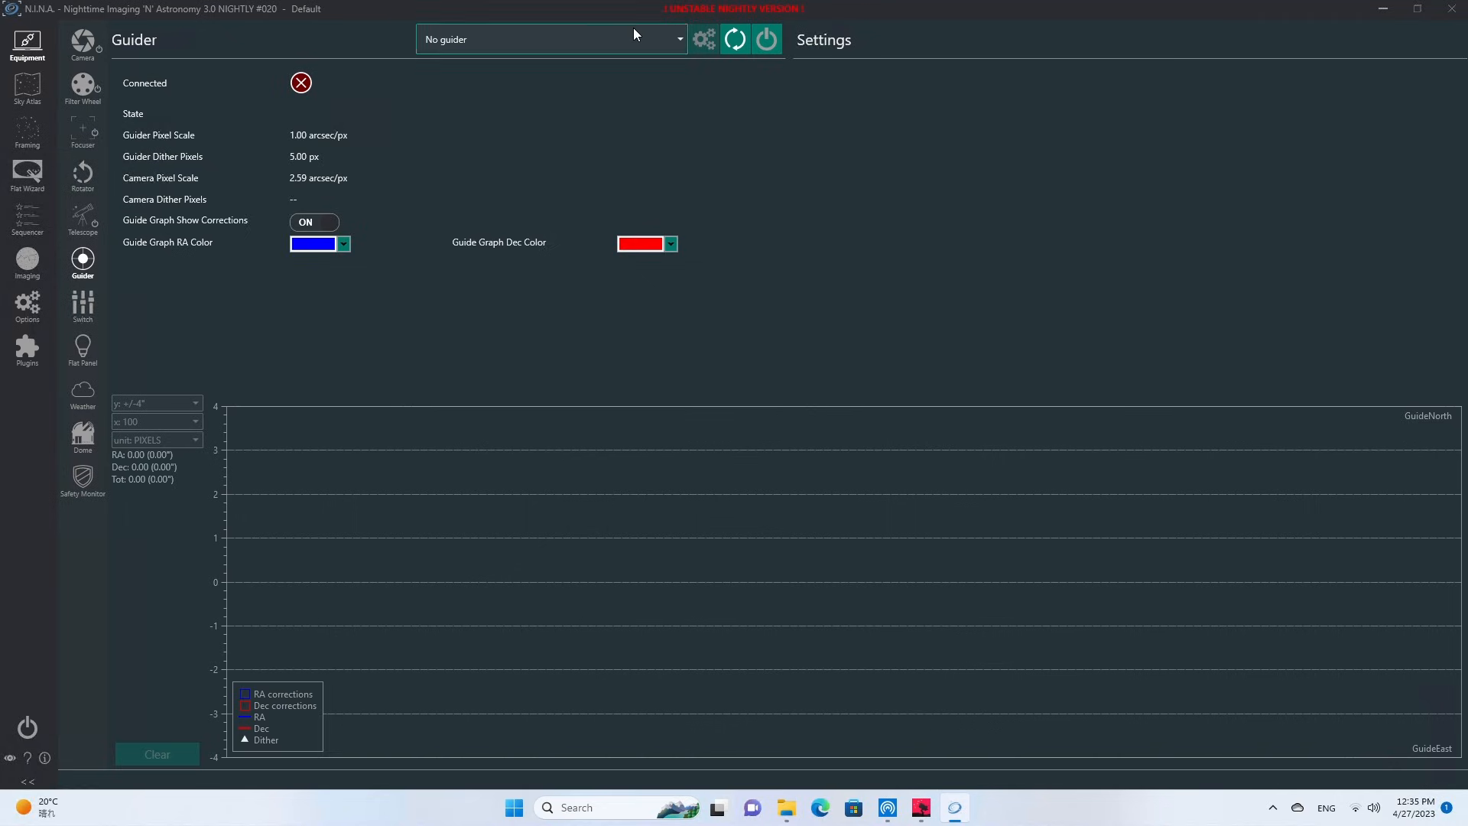
Launch PHD Guiding 2 and proceed past the introduction of its new profile wizard.
click(514, 809)
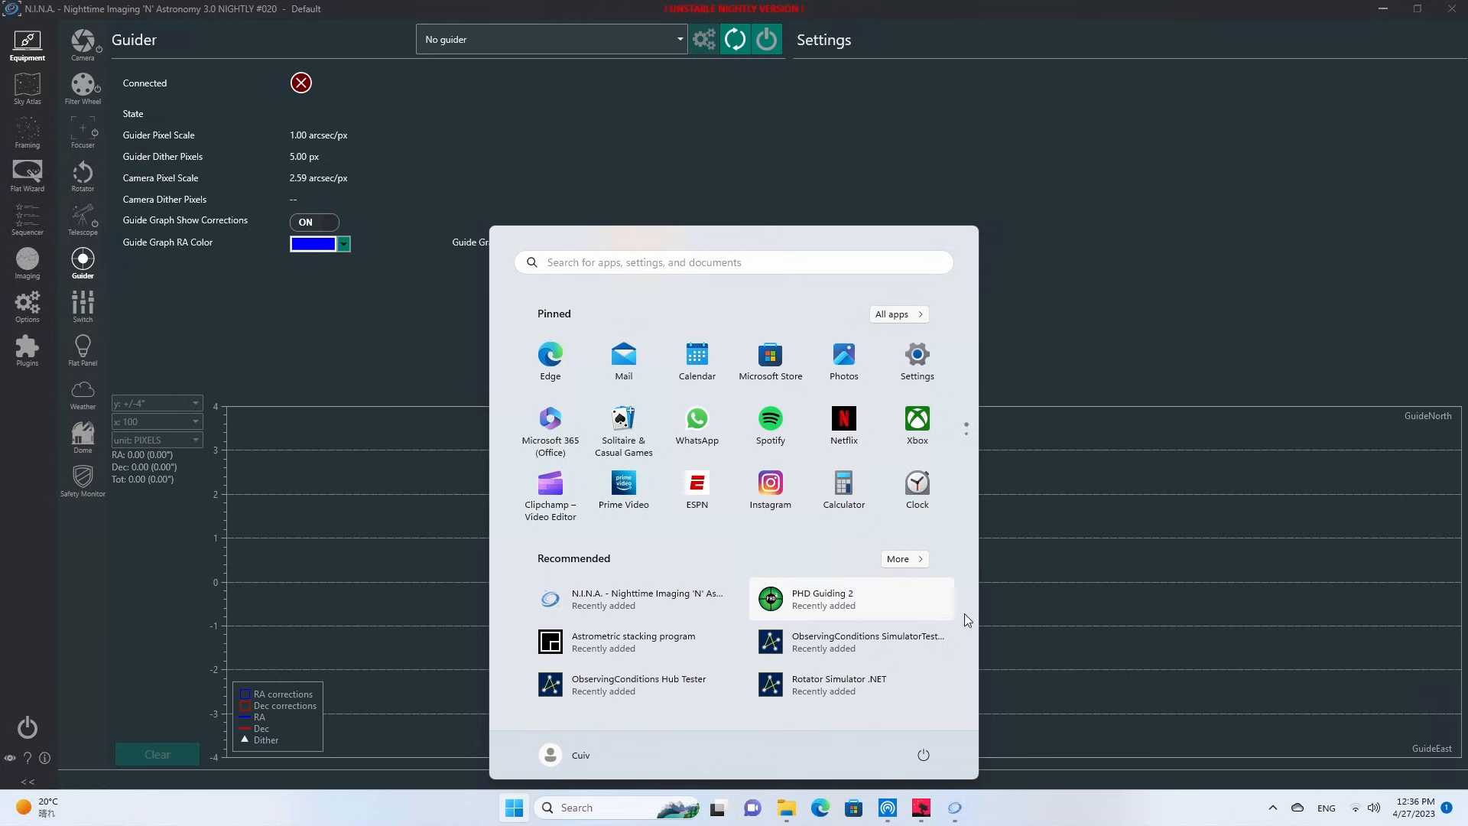
click(825, 609)
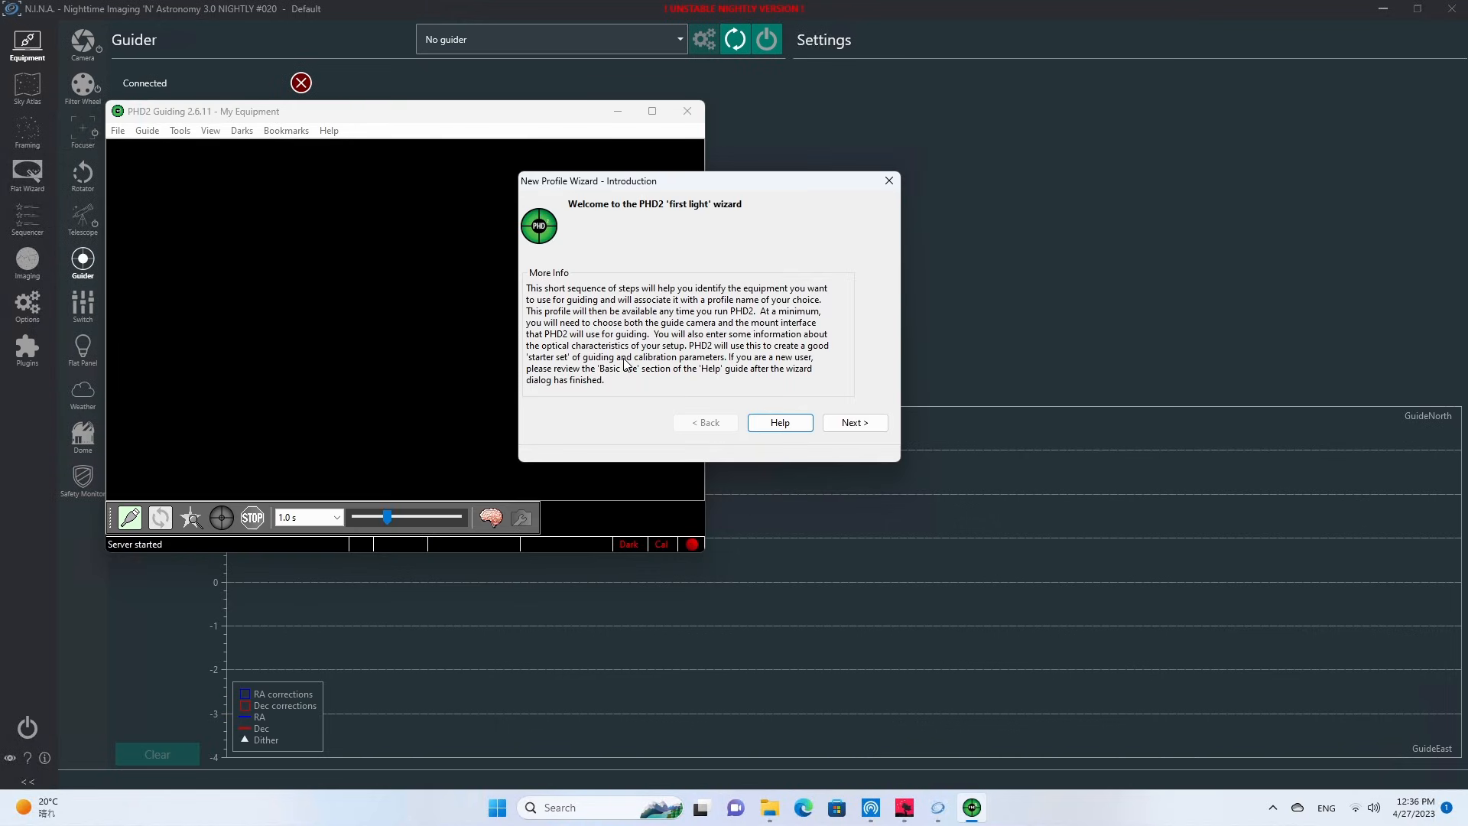
click(862, 422)
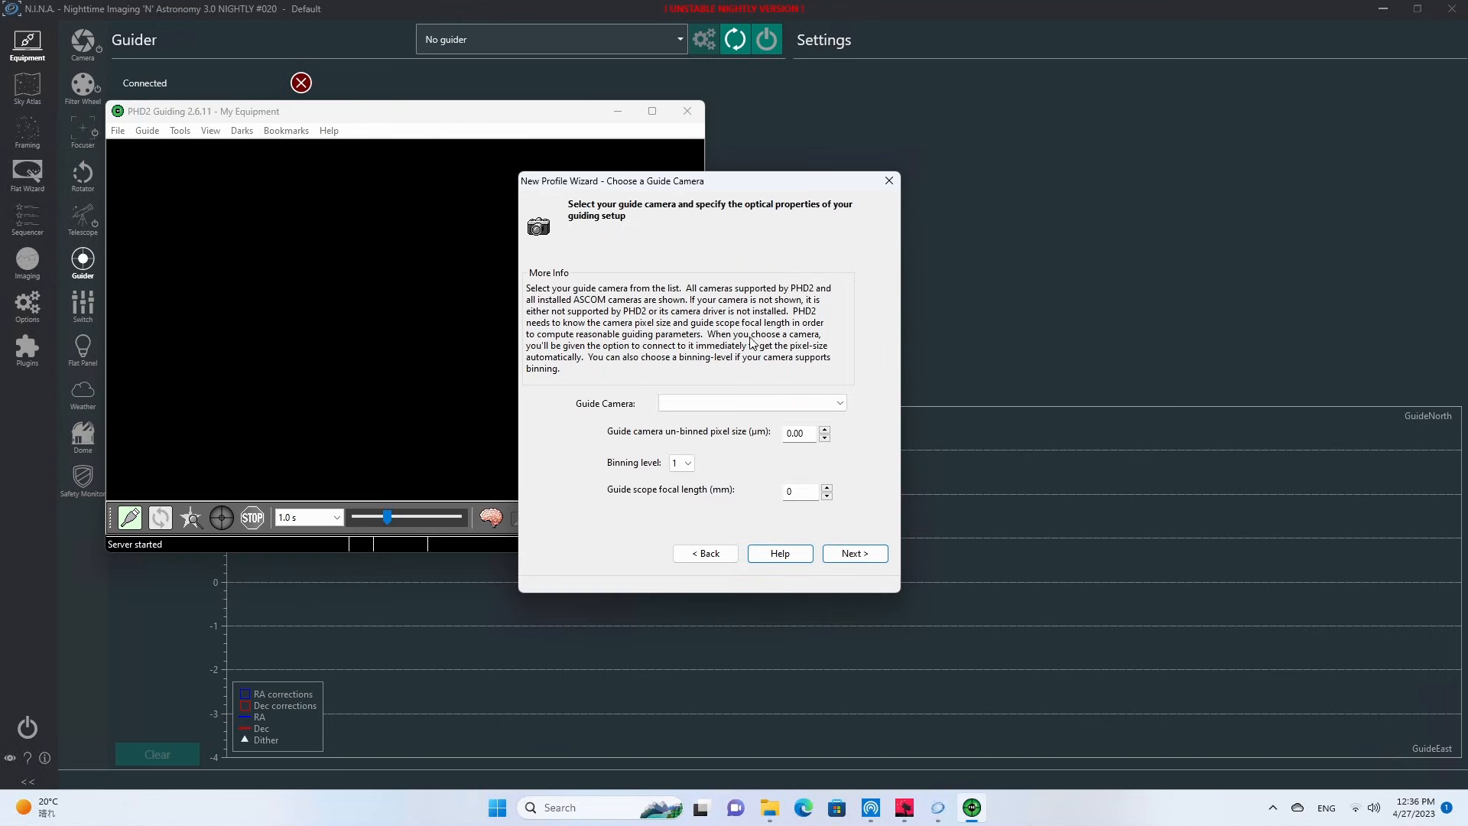
Choose the already connected QHY Camera as guide camera and set the guide scope focal length to 120 mm.
click(841, 402)
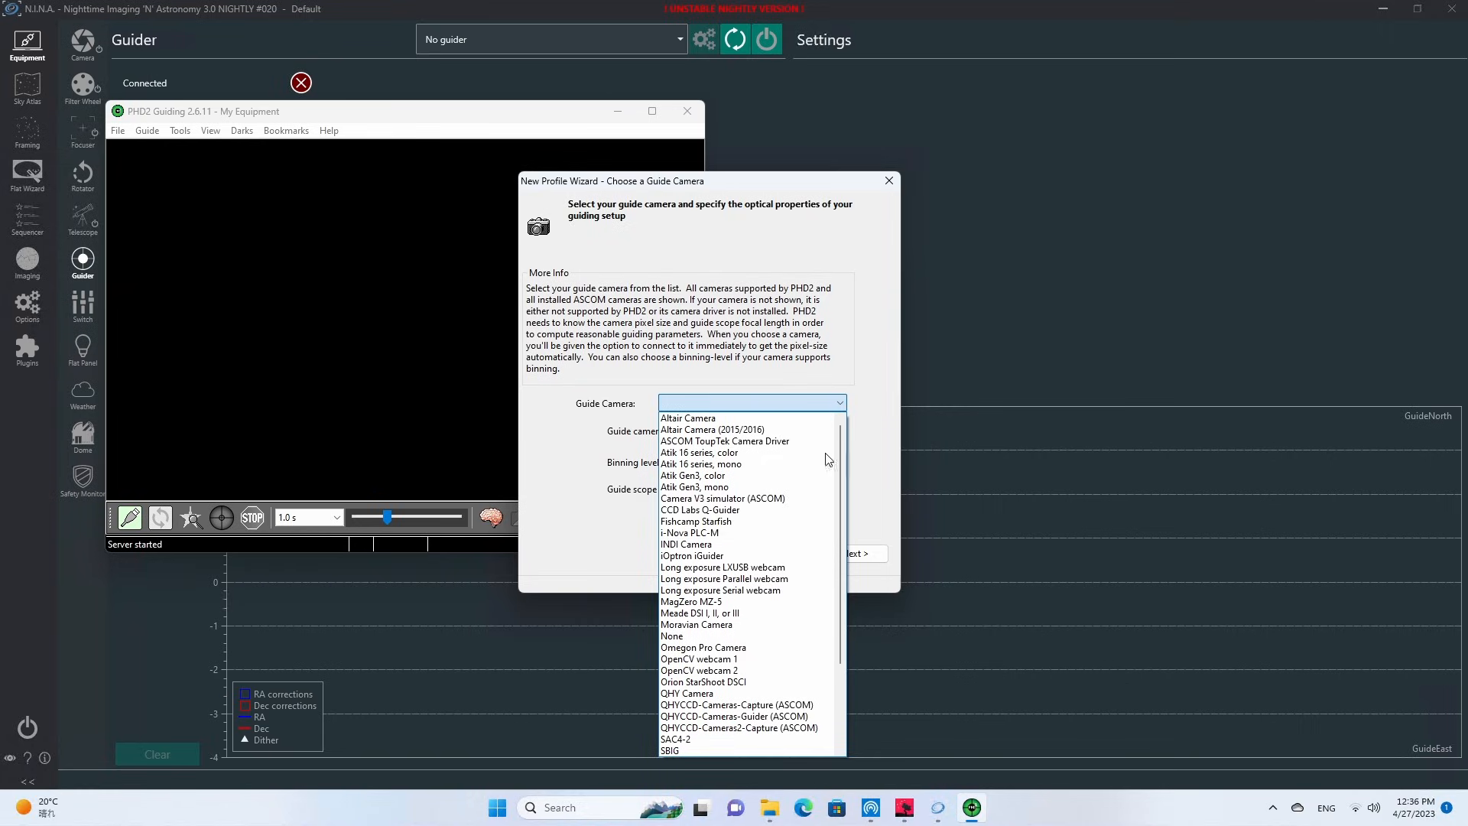
click(746, 692)
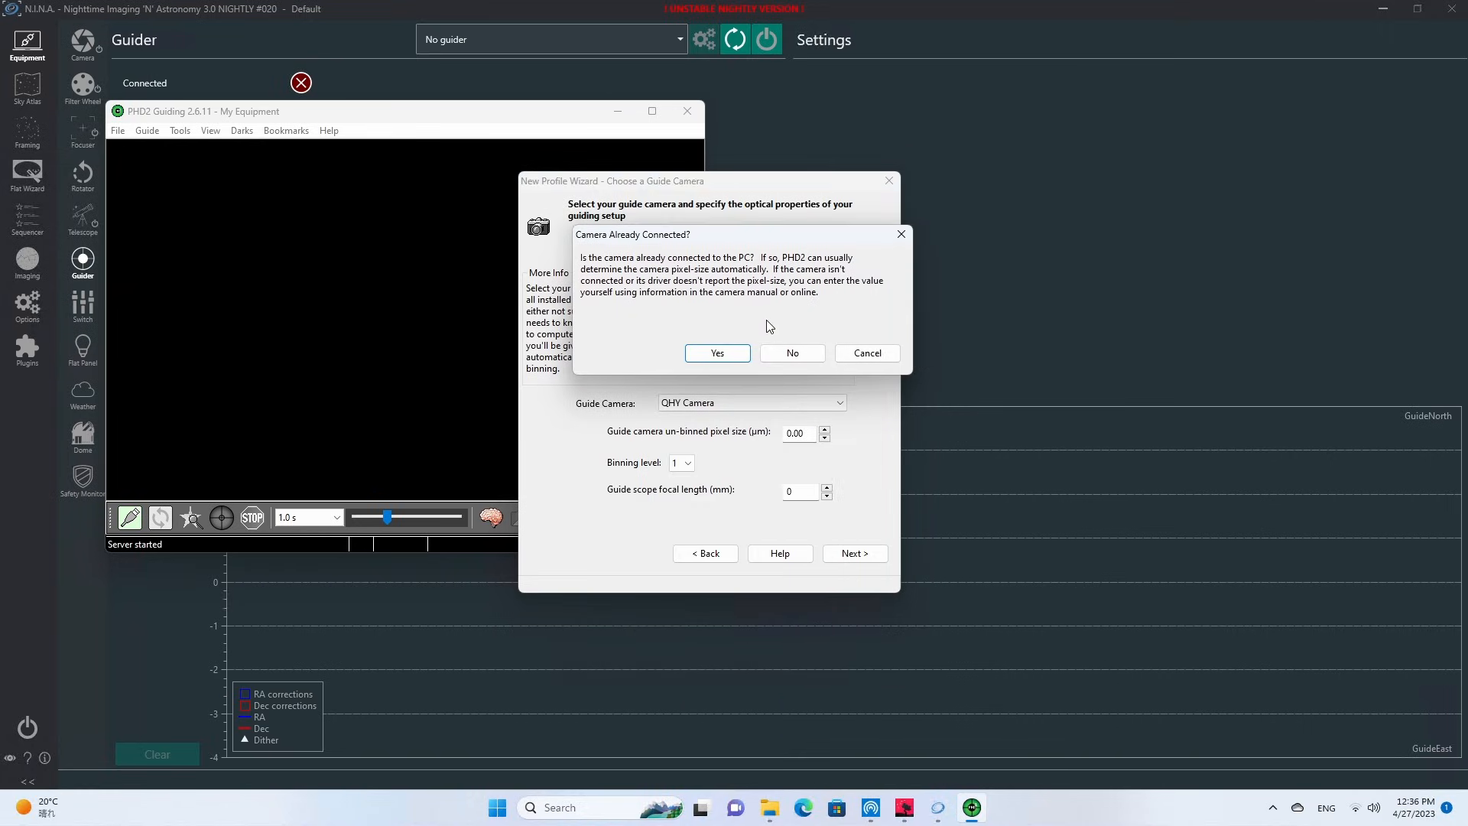
click(714, 353)
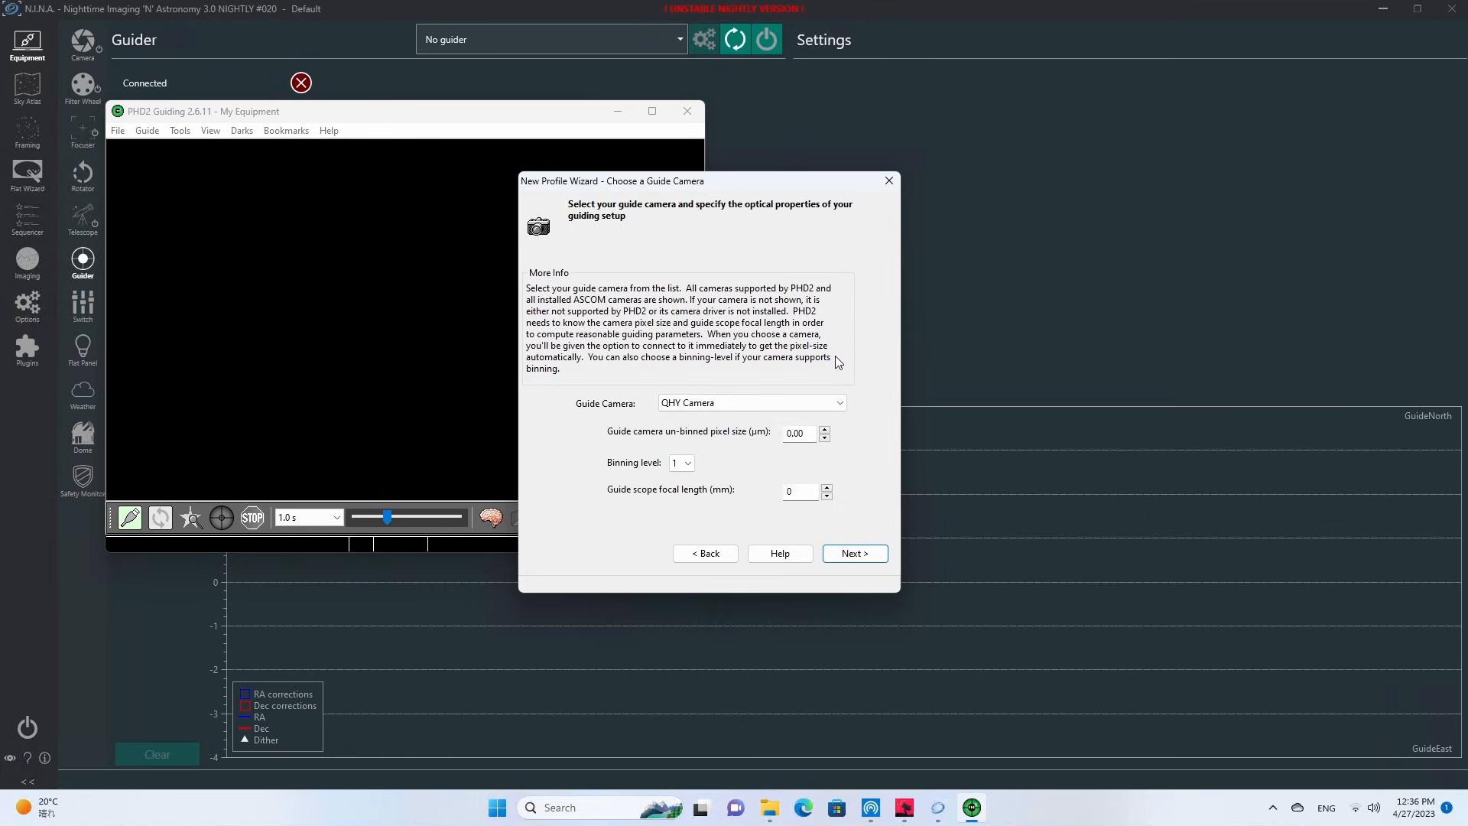
click(854, 554)
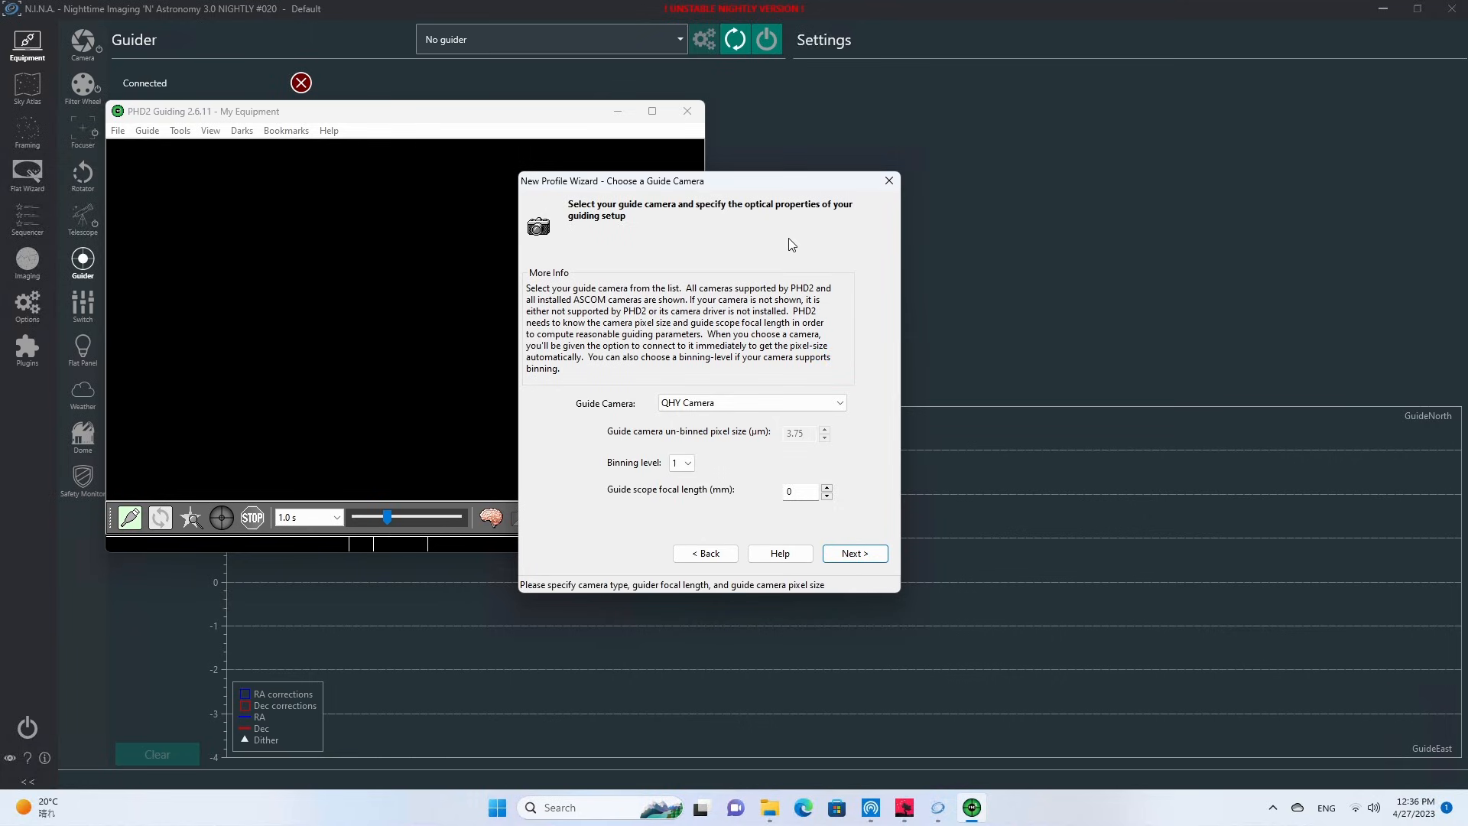
double_click(805, 490)
text(120)
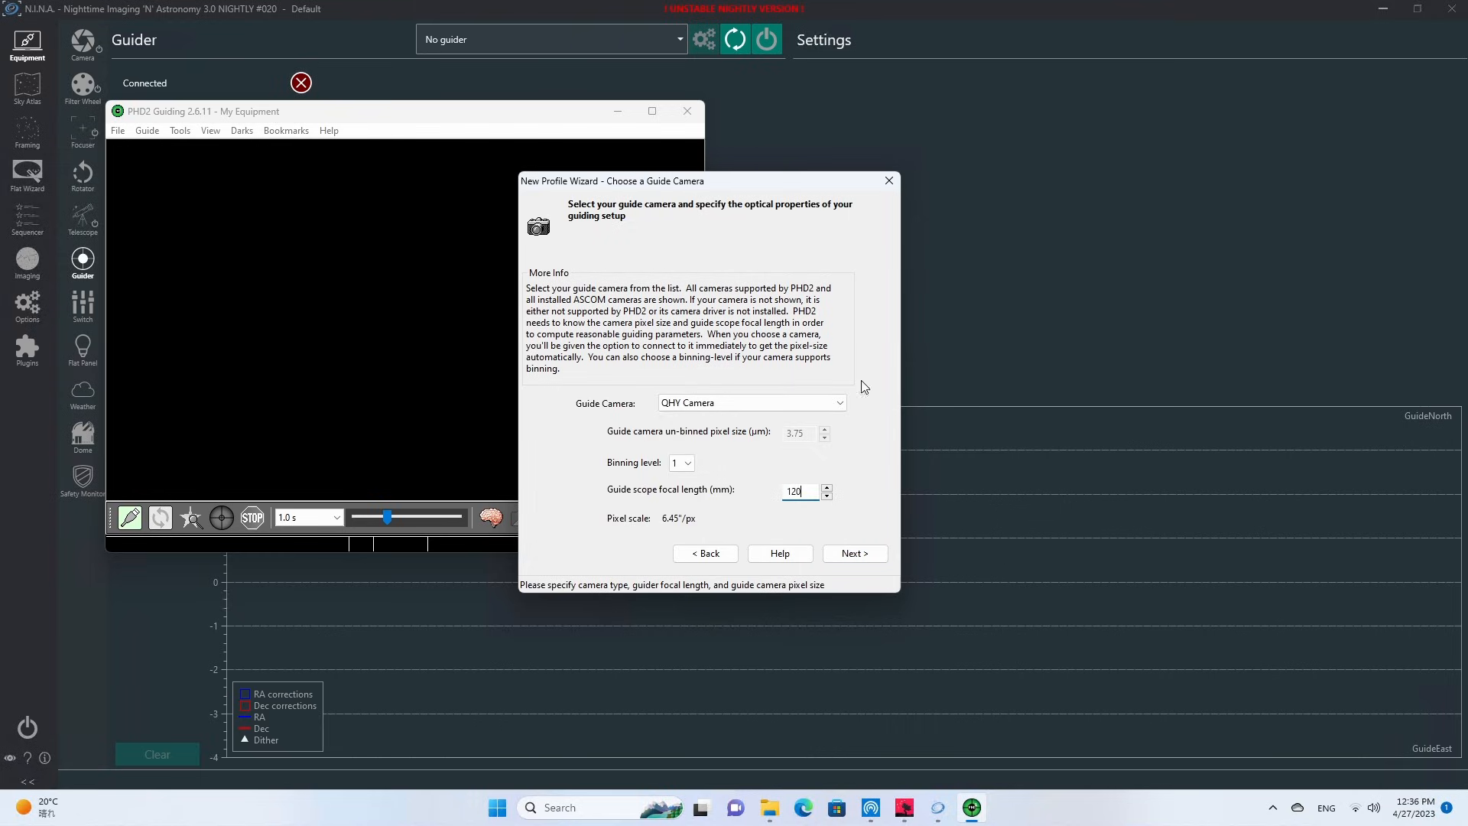
click(861, 558)
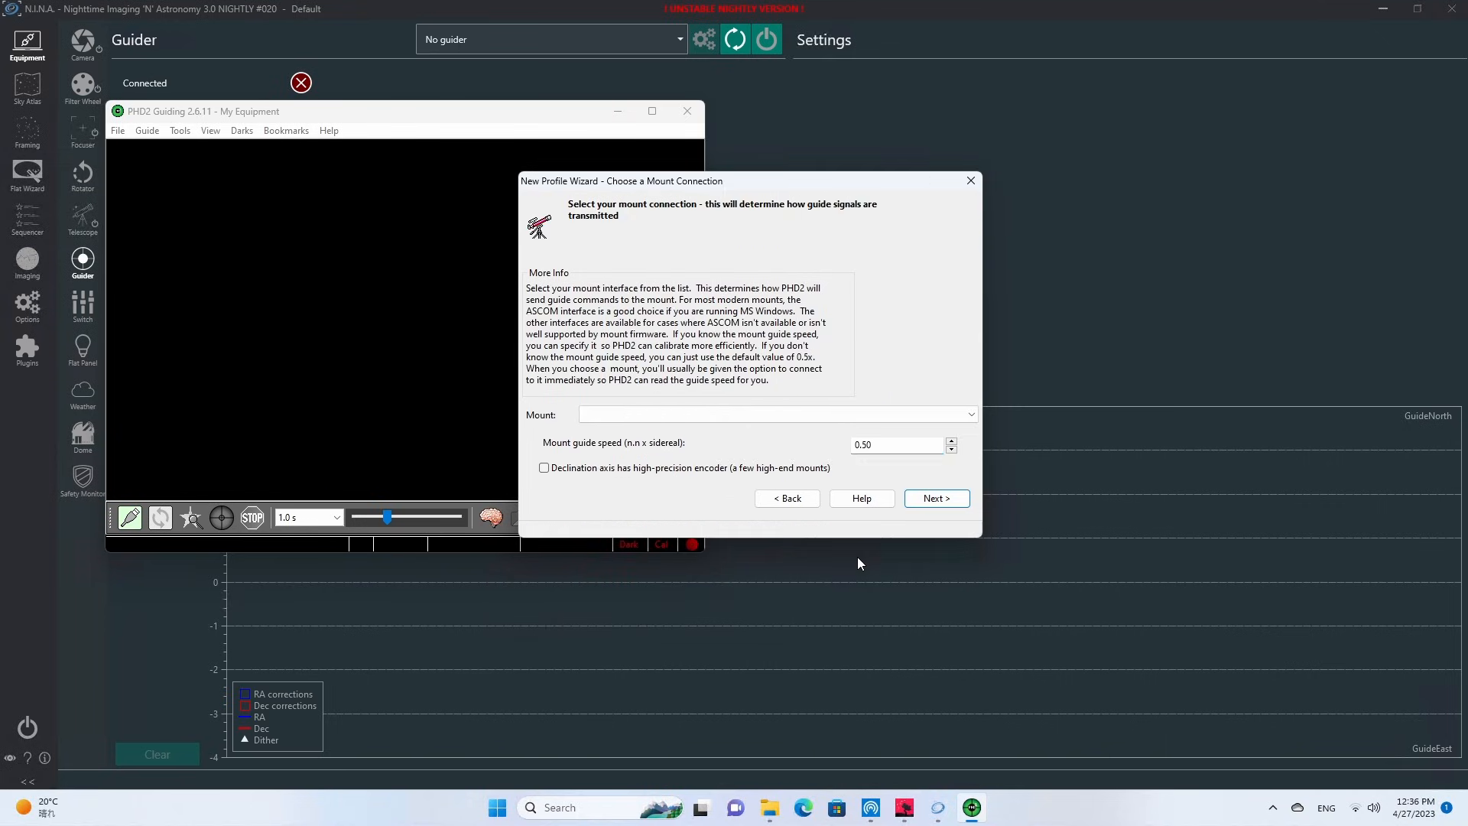
Choose the already connected ASI Mount (ASCOM) as the profile's mount and leave the adaptive optics device at None.
click(971, 414)
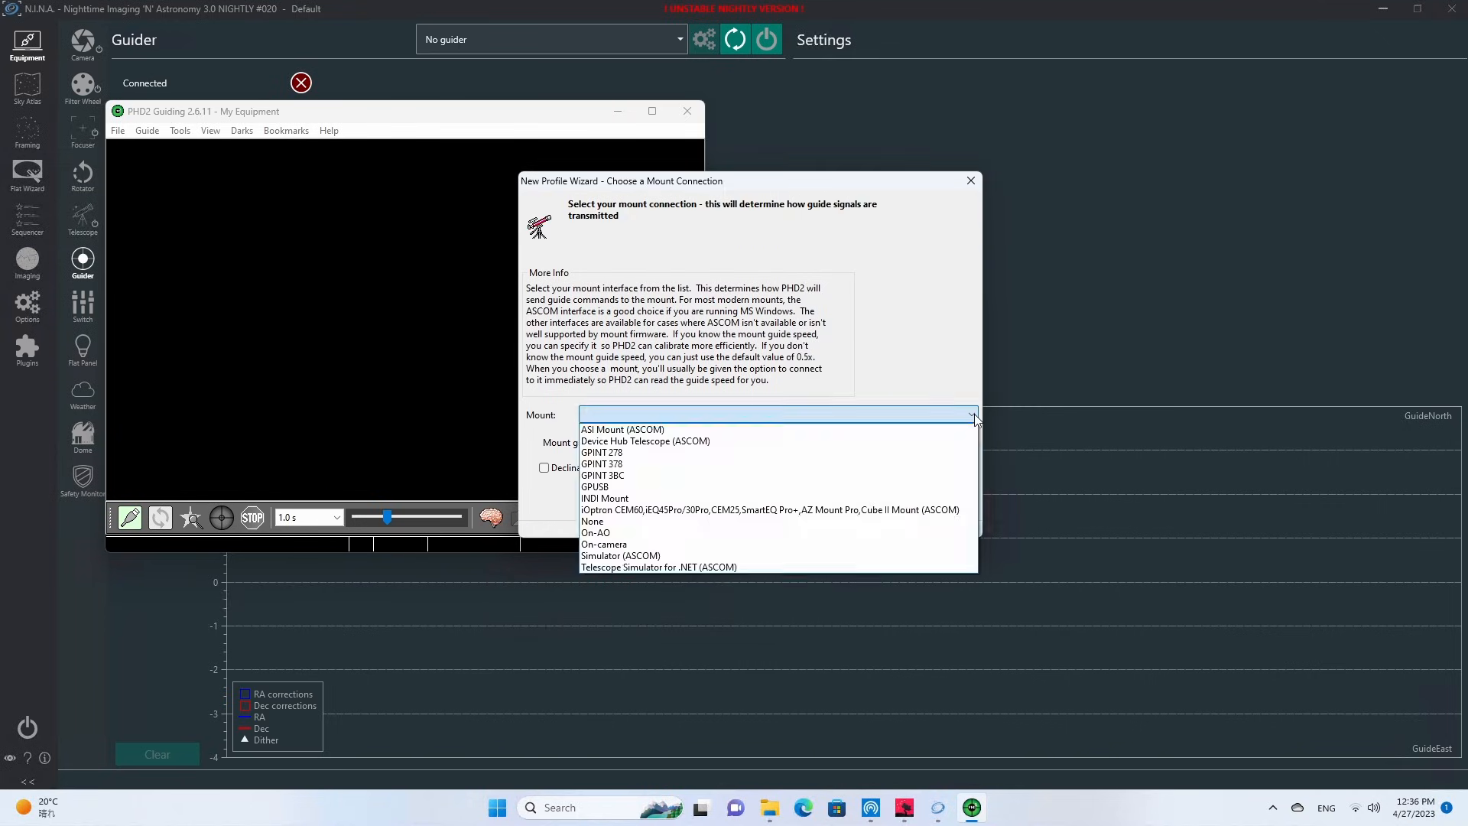
click(623, 428)
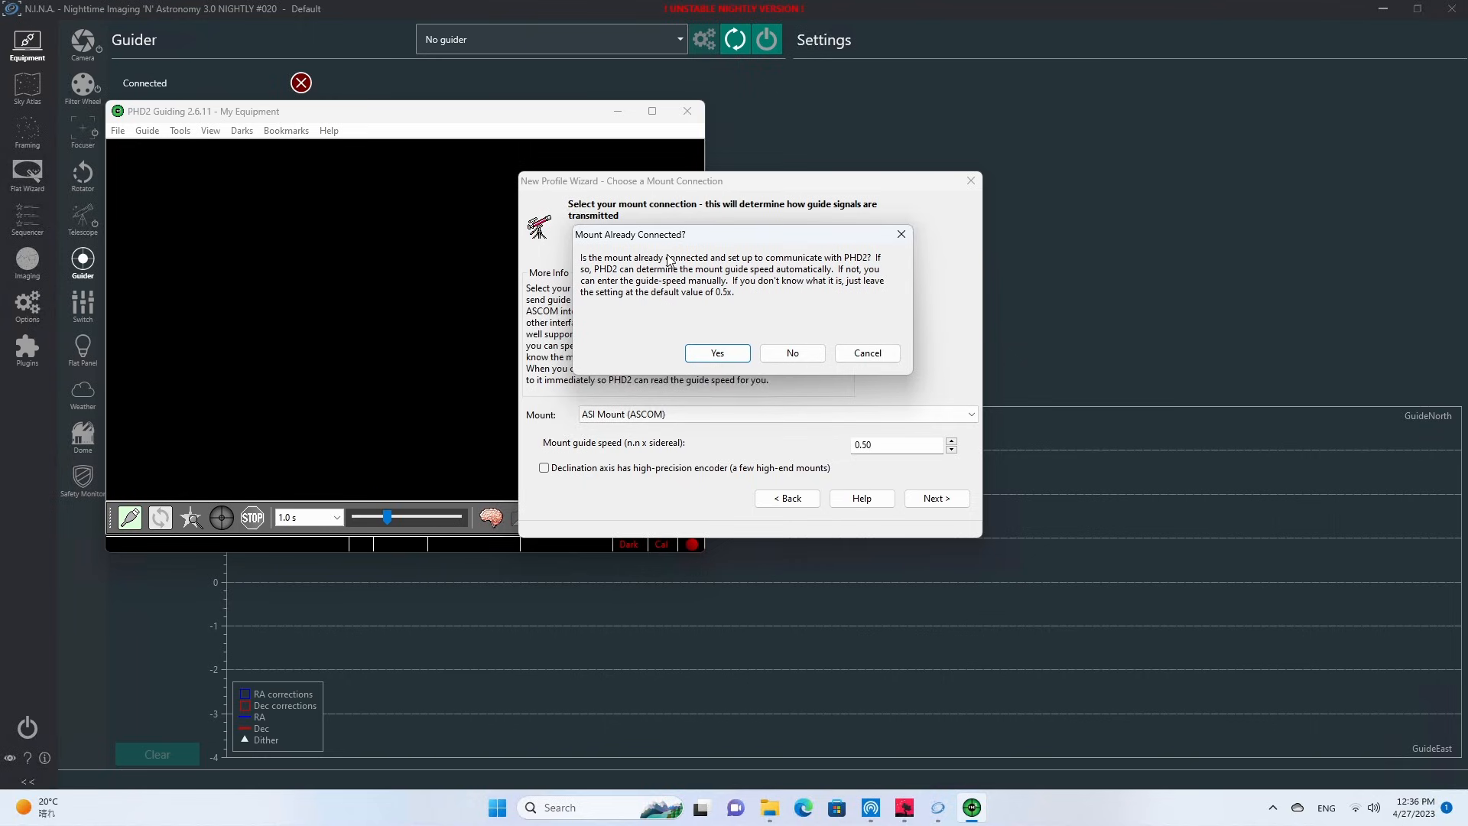
click(720, 359)
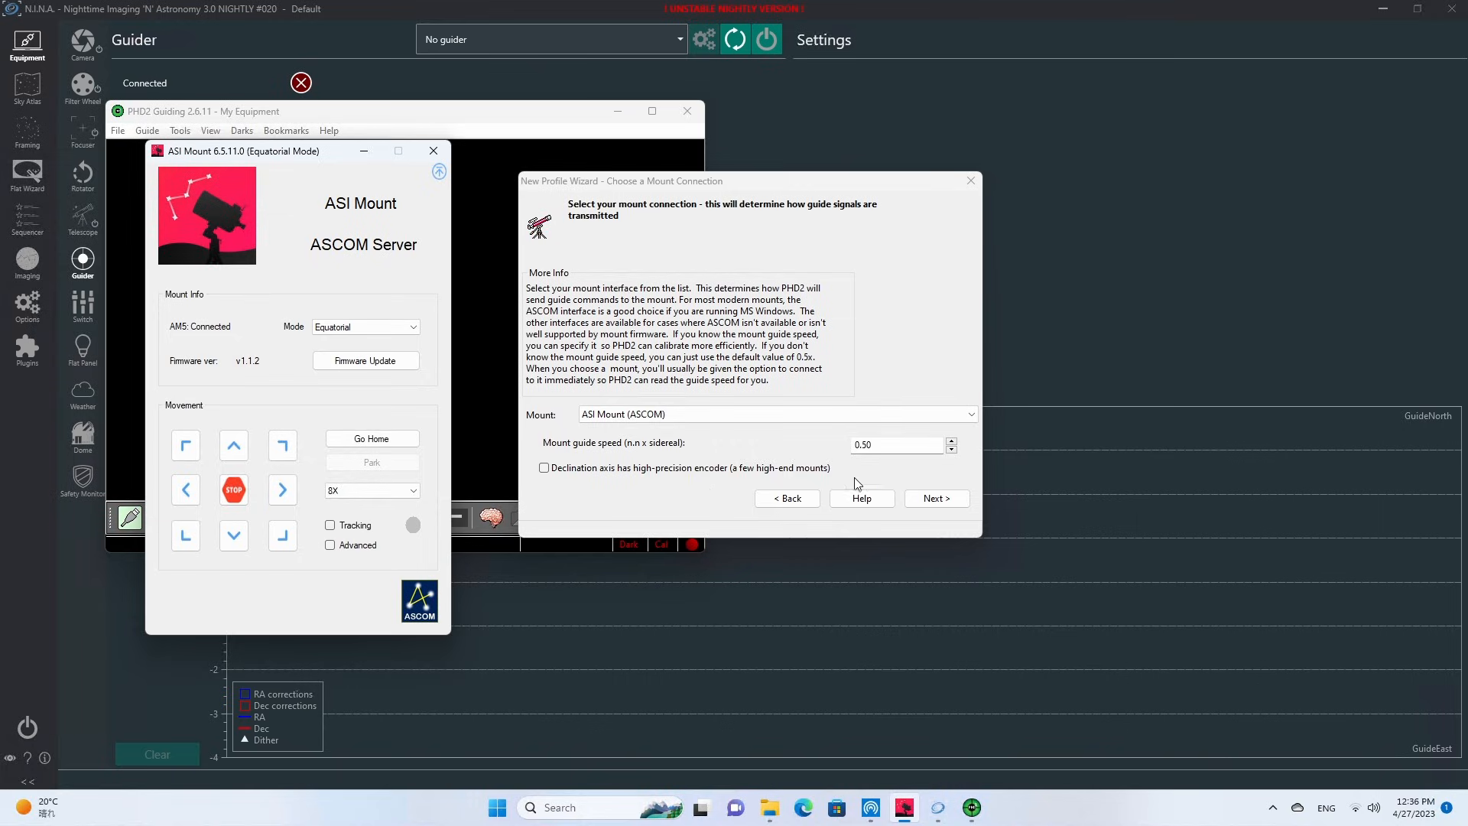
click(947, 507)
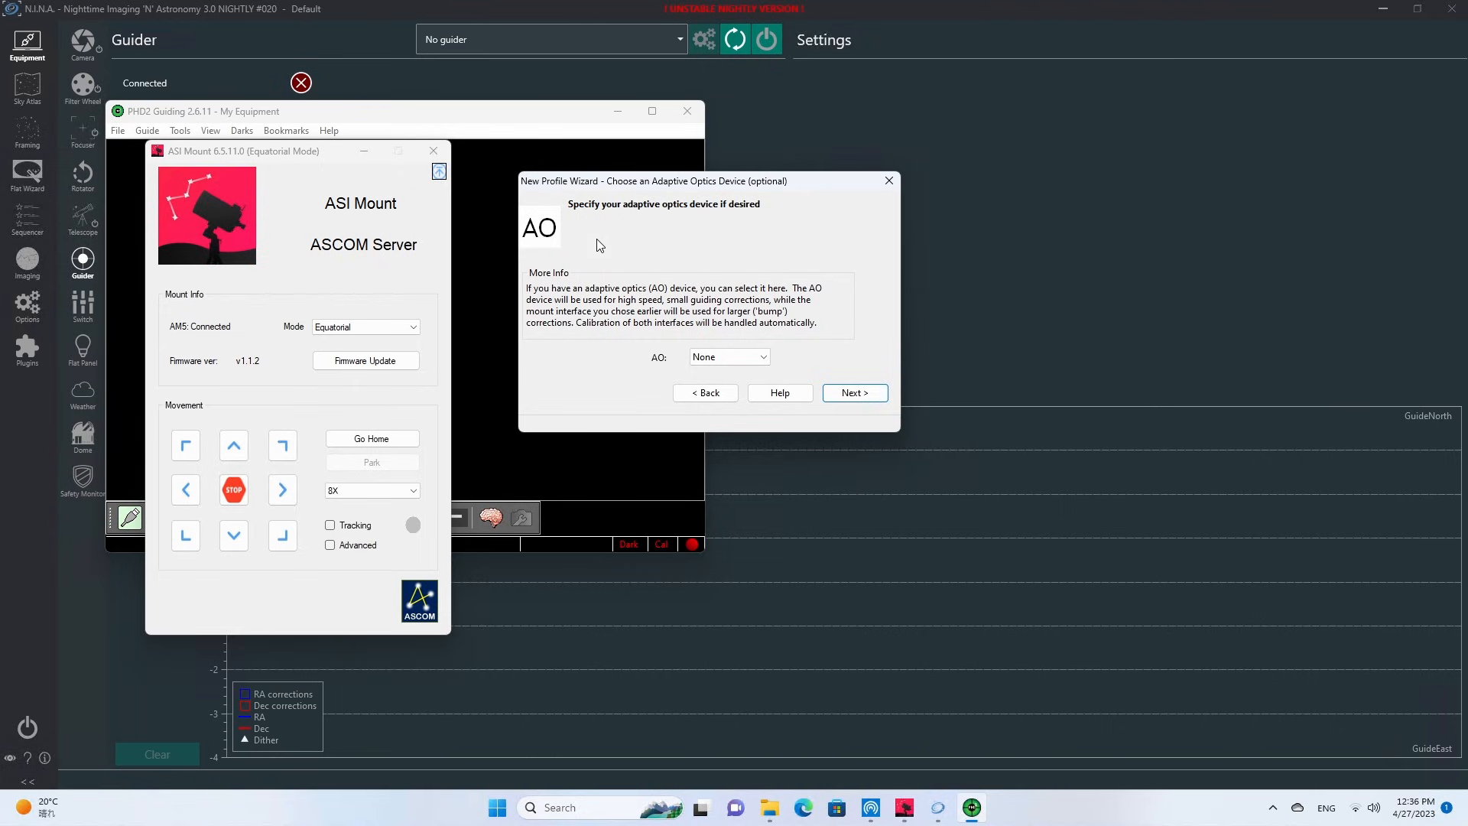
click(871, 392)
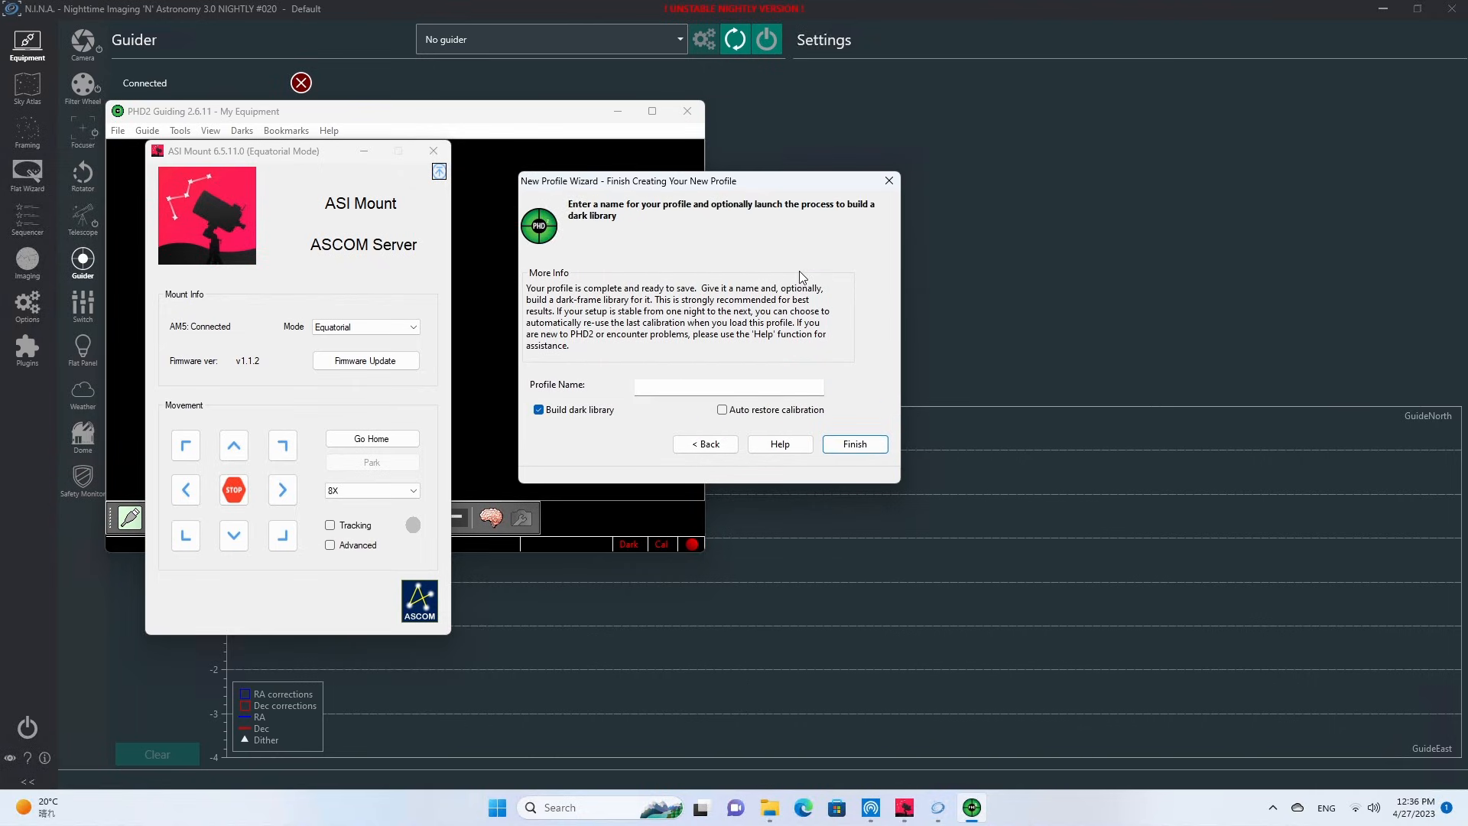
Finish the guiding profile under the name Hyperstar C6 with building of the dark library turned off.
click(538, 410)
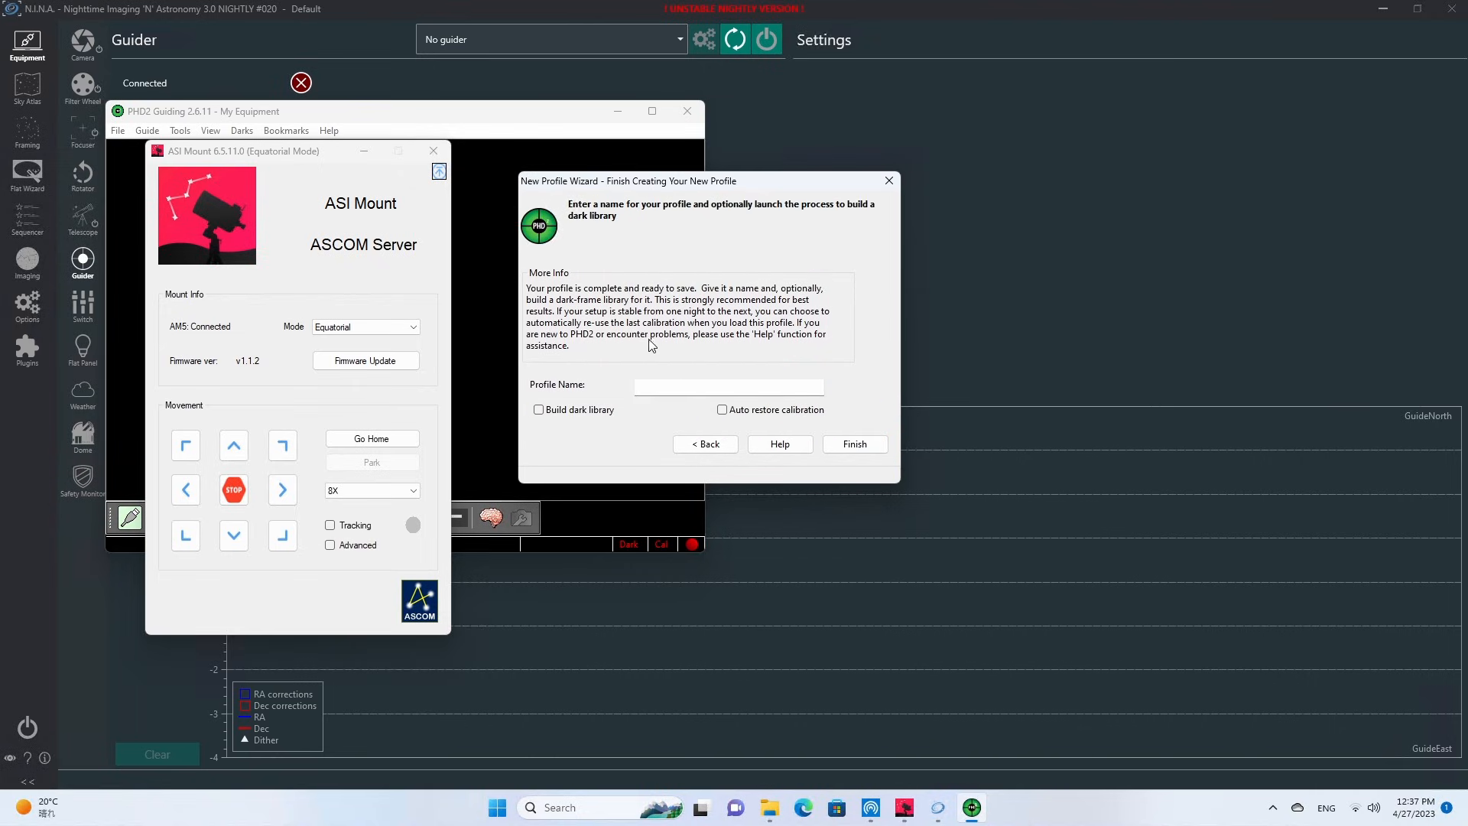
click(863, 453)
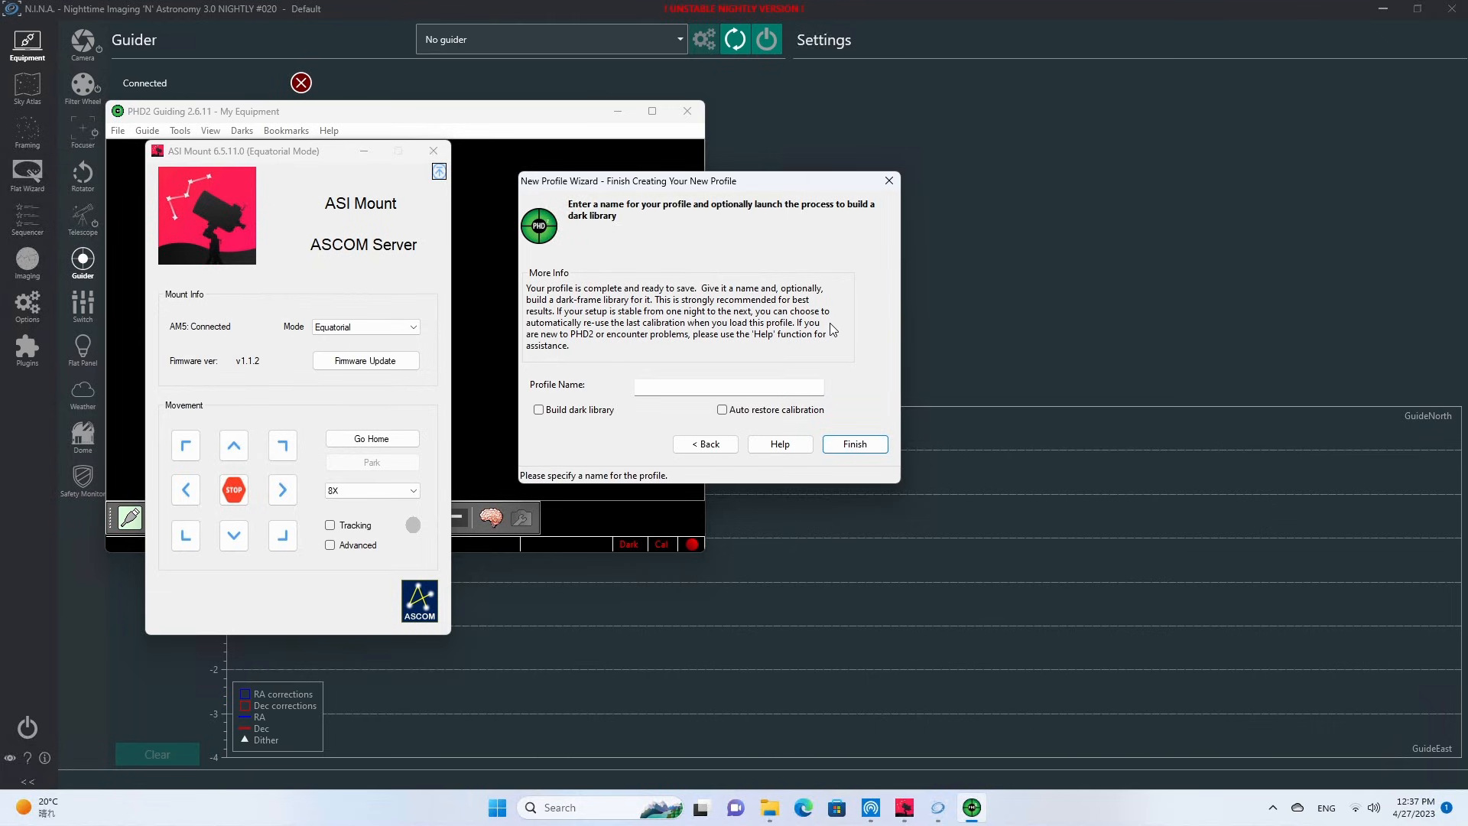
click(730, 384)
text(Celestron)
key(BackSpace)
key(BackSpace)
key(BackSpace)
key(BackSpace)
key(BackSpace)
key(BackSpace)
key(BackSpace)
key(BackSpace)
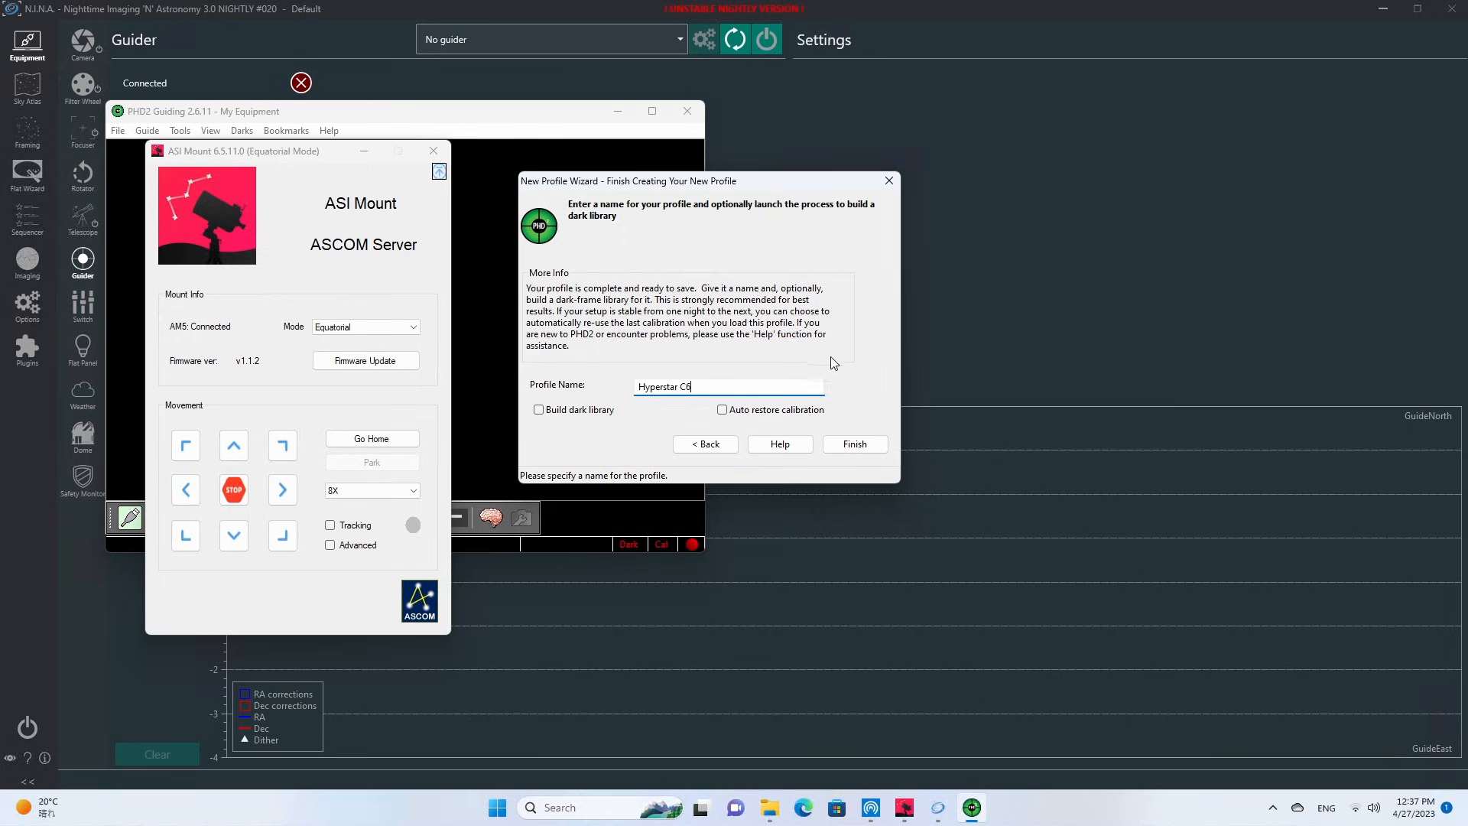
click(860, 450)
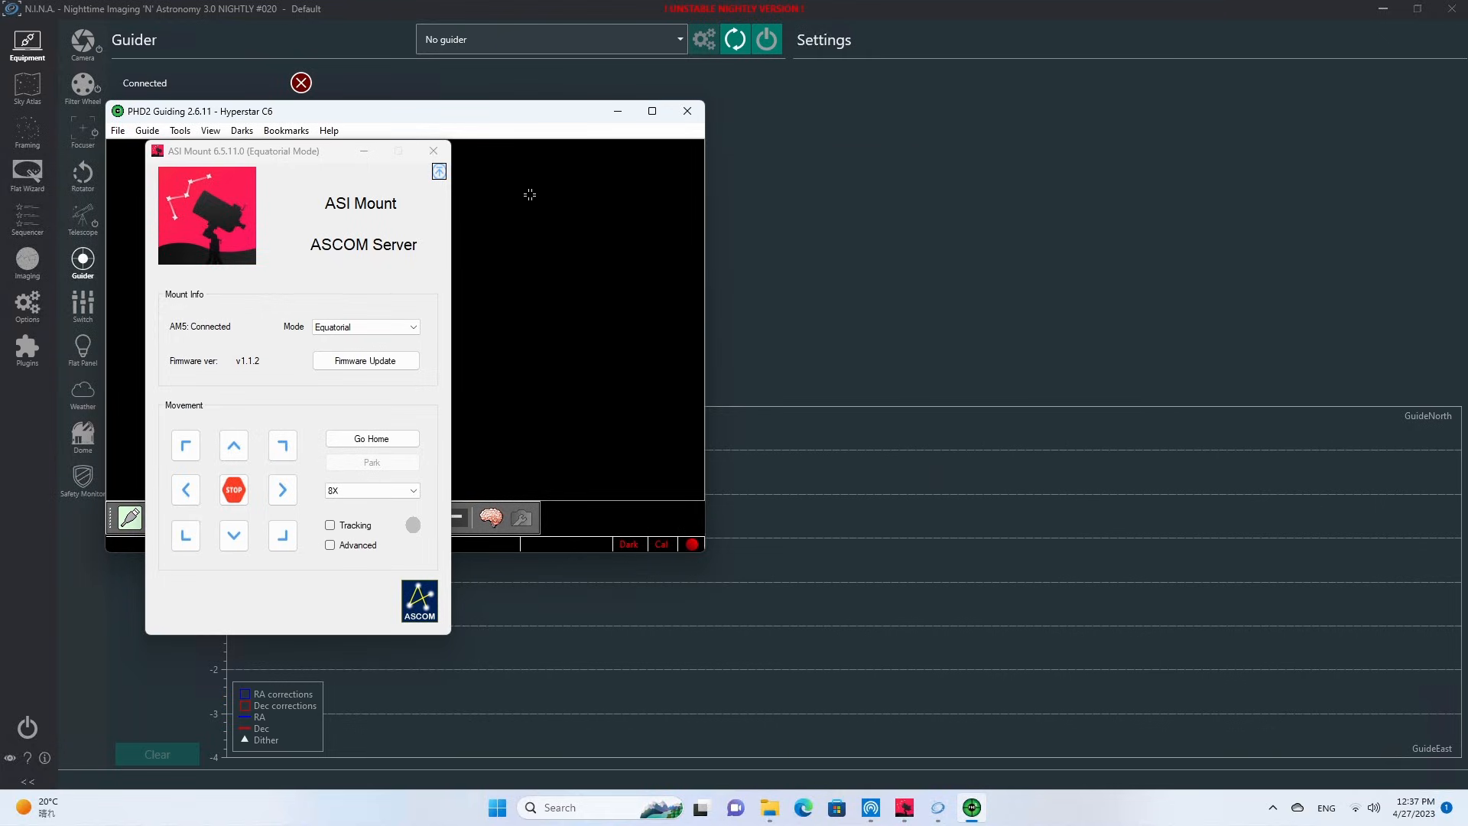
Connect the QHY camera and ASI Mount in PHD2's equipment settings, and move the ASI Mount window clear of PHD2.
click(361, 153)
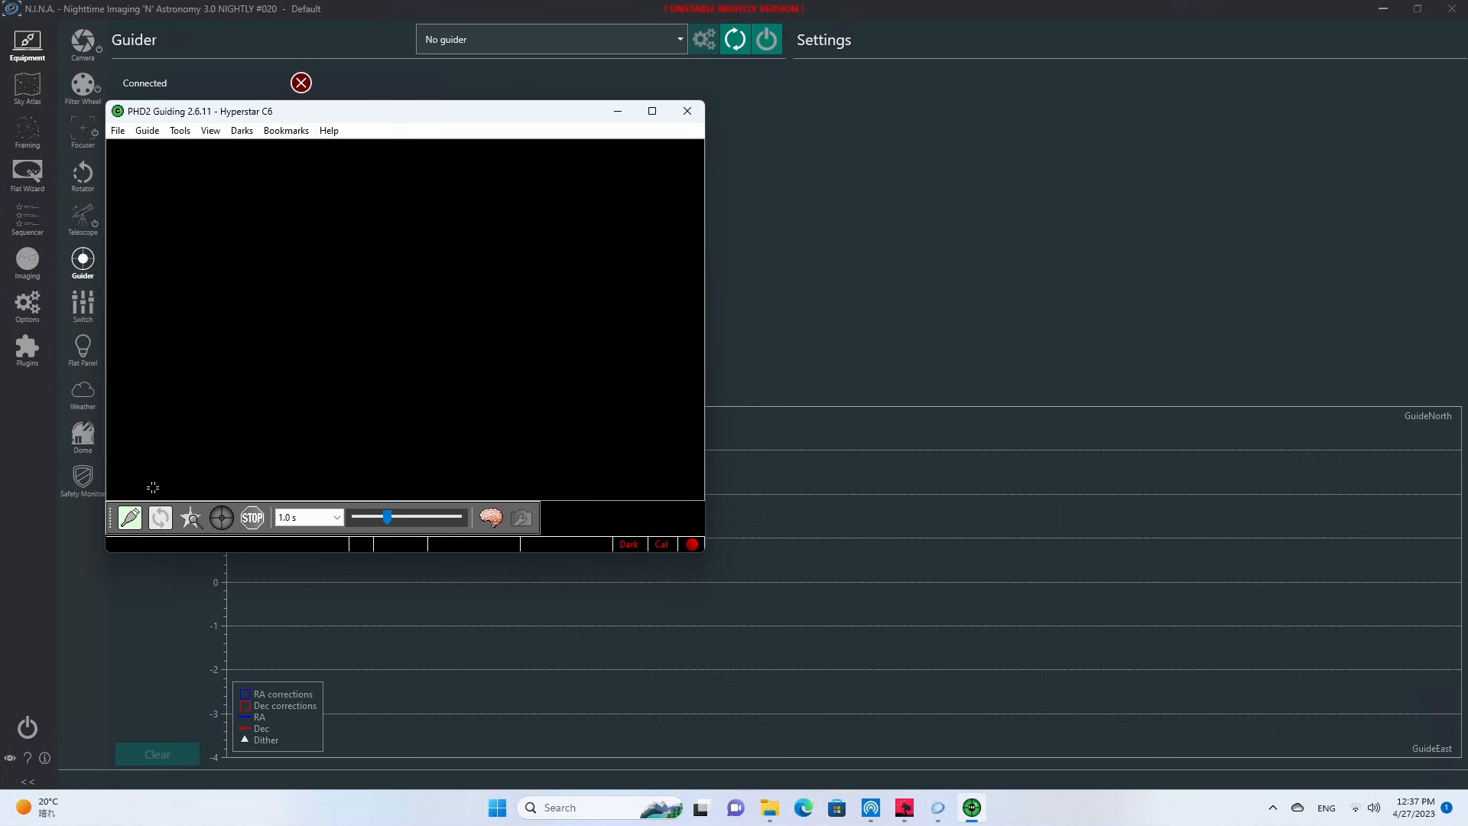
click(130, 522)
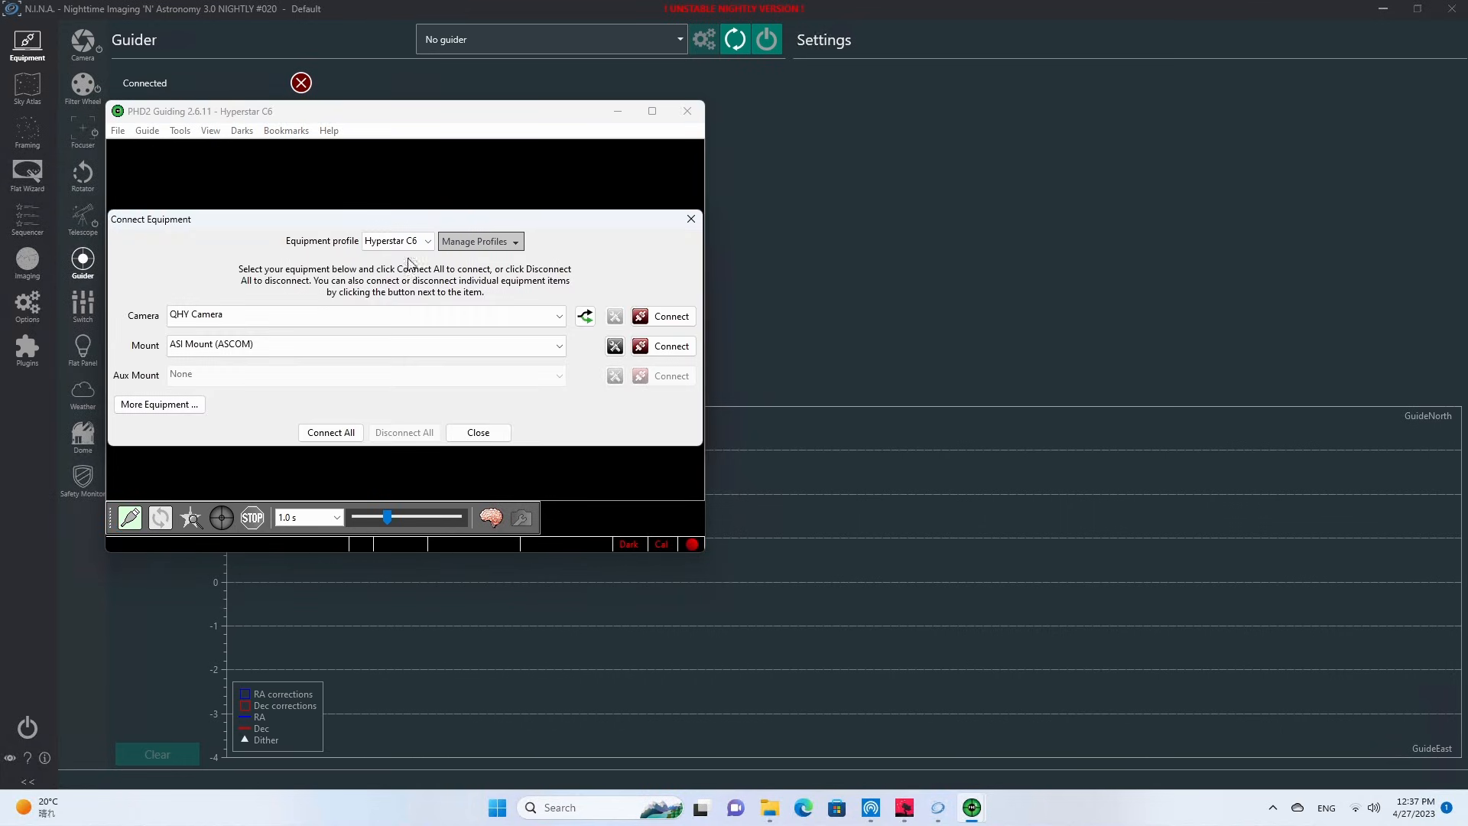
click(676, 327)
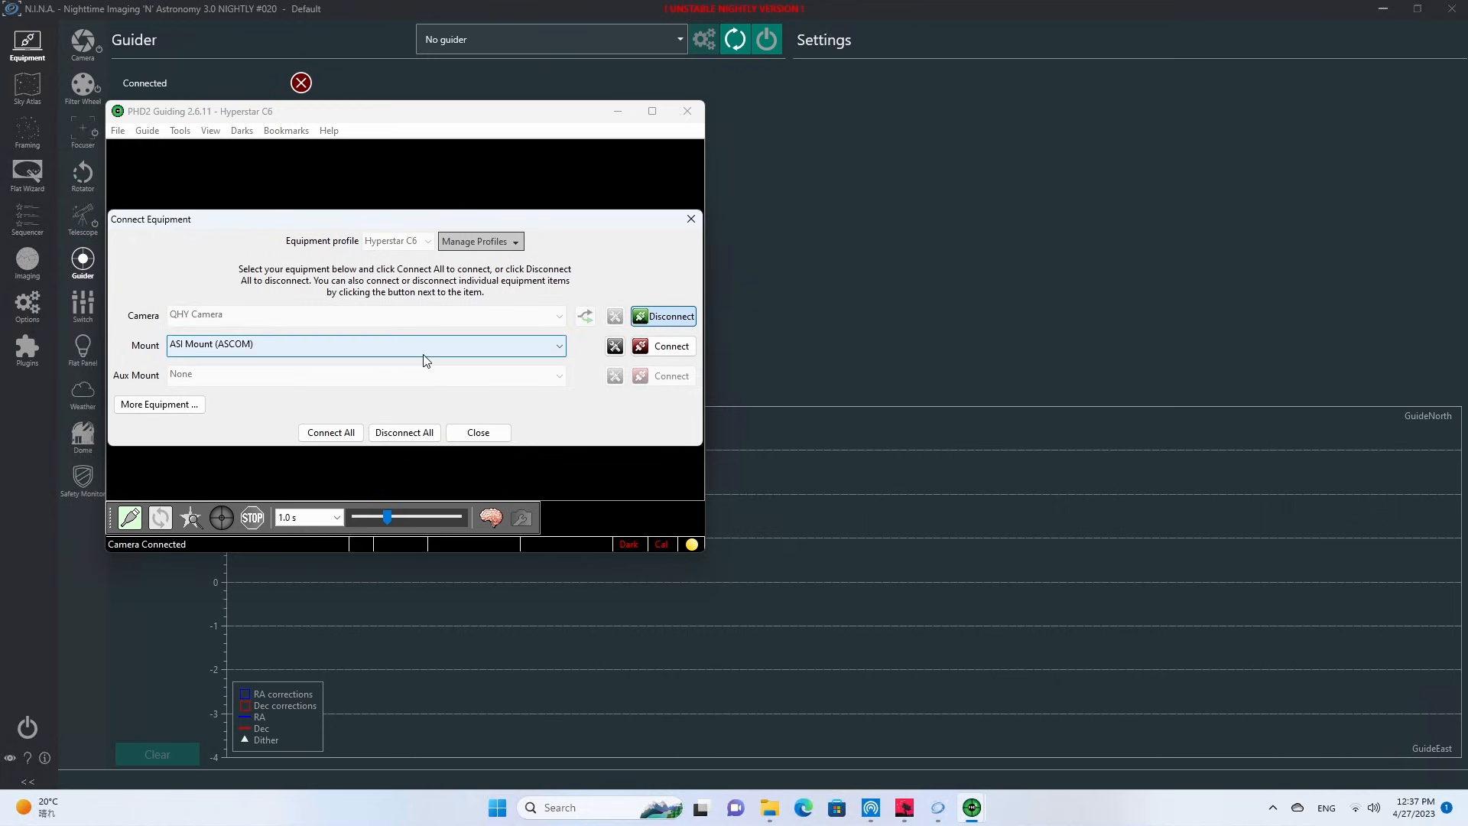
click(654, 349)
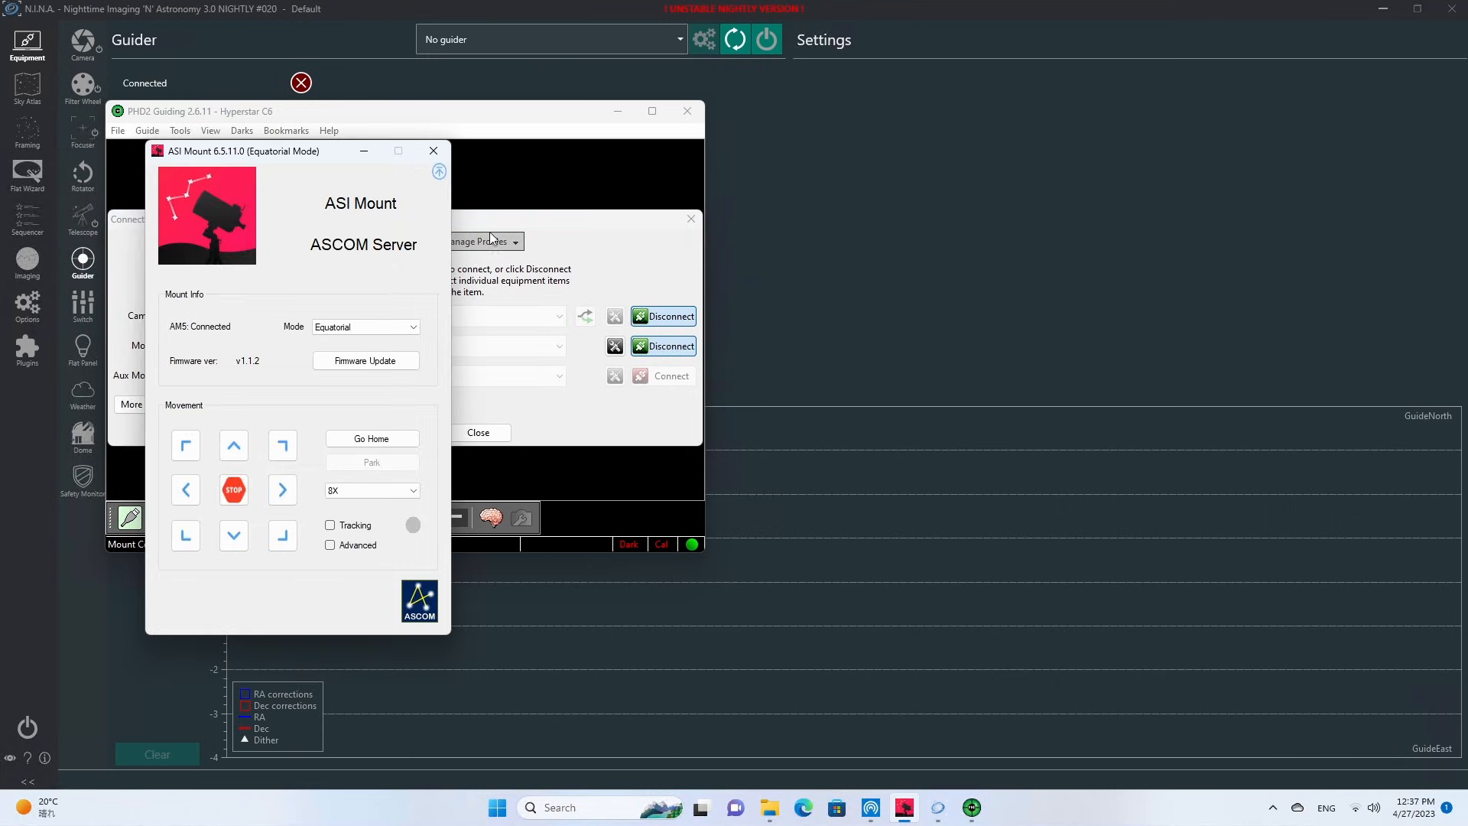
click(691, 226)
drag(279, 152, 915, 121)
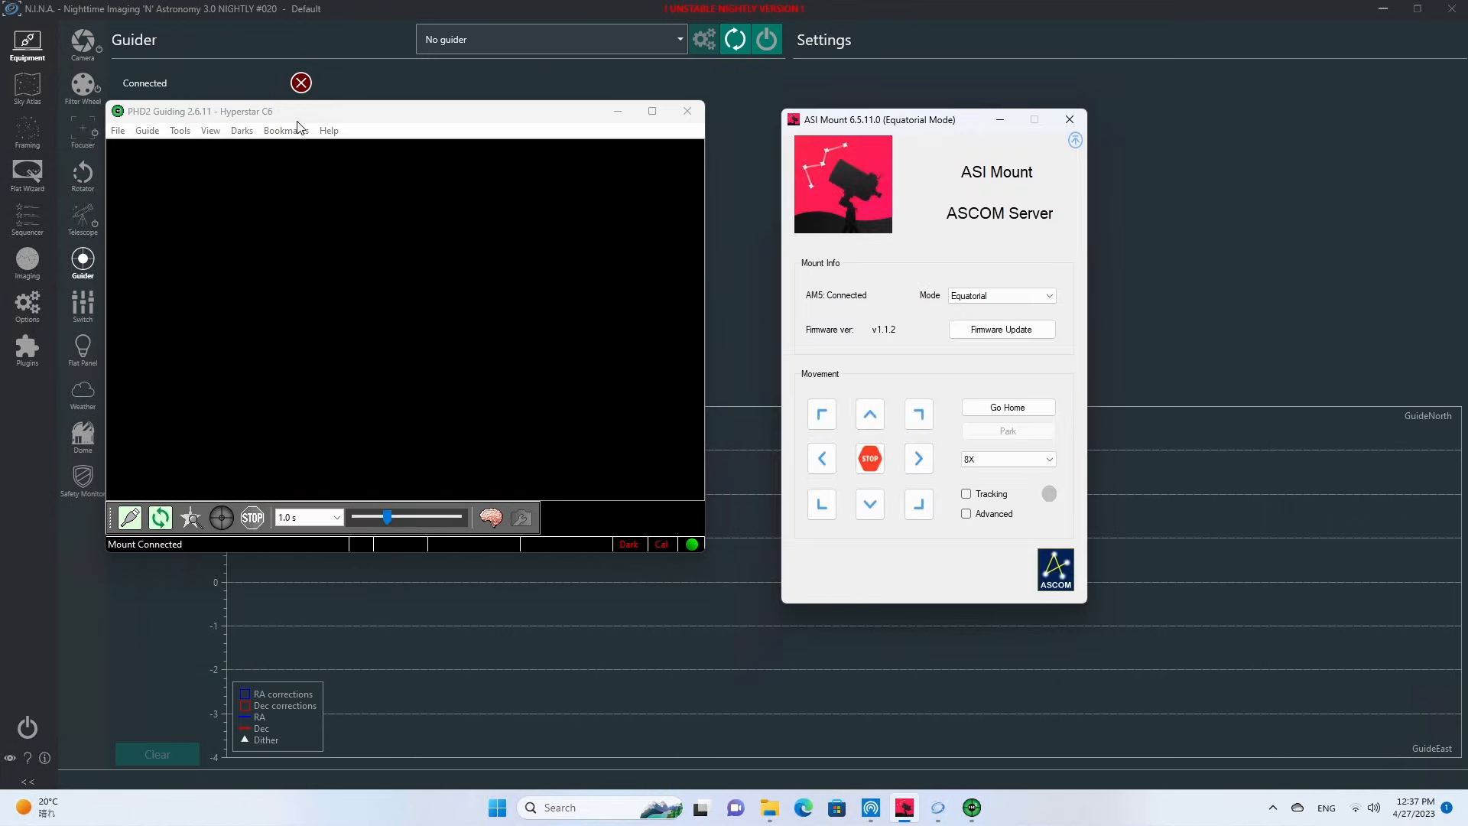
Display the guiding history graph in PHD2.
click(184, 133)
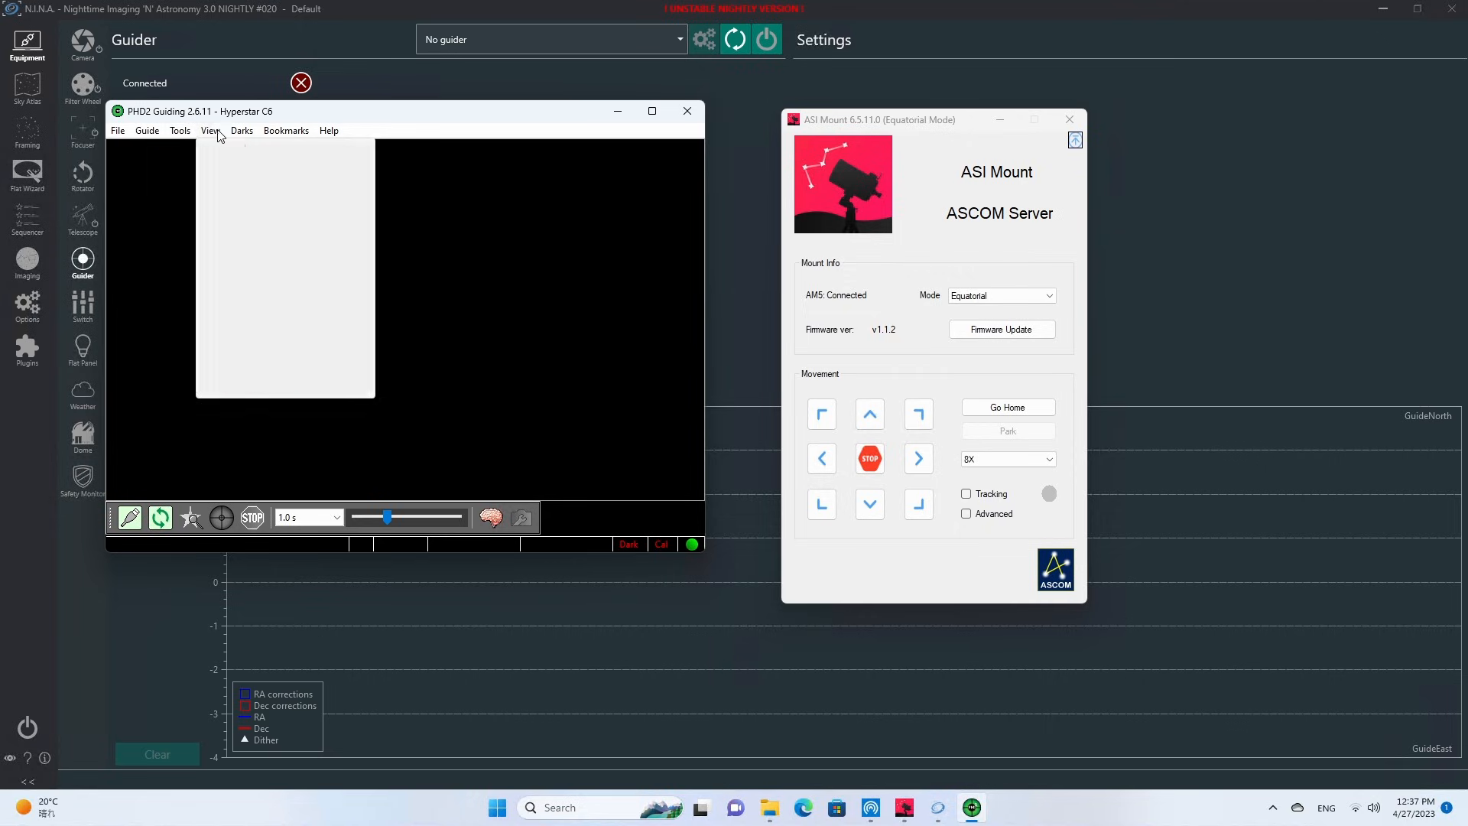
mouse_move(242, 132)
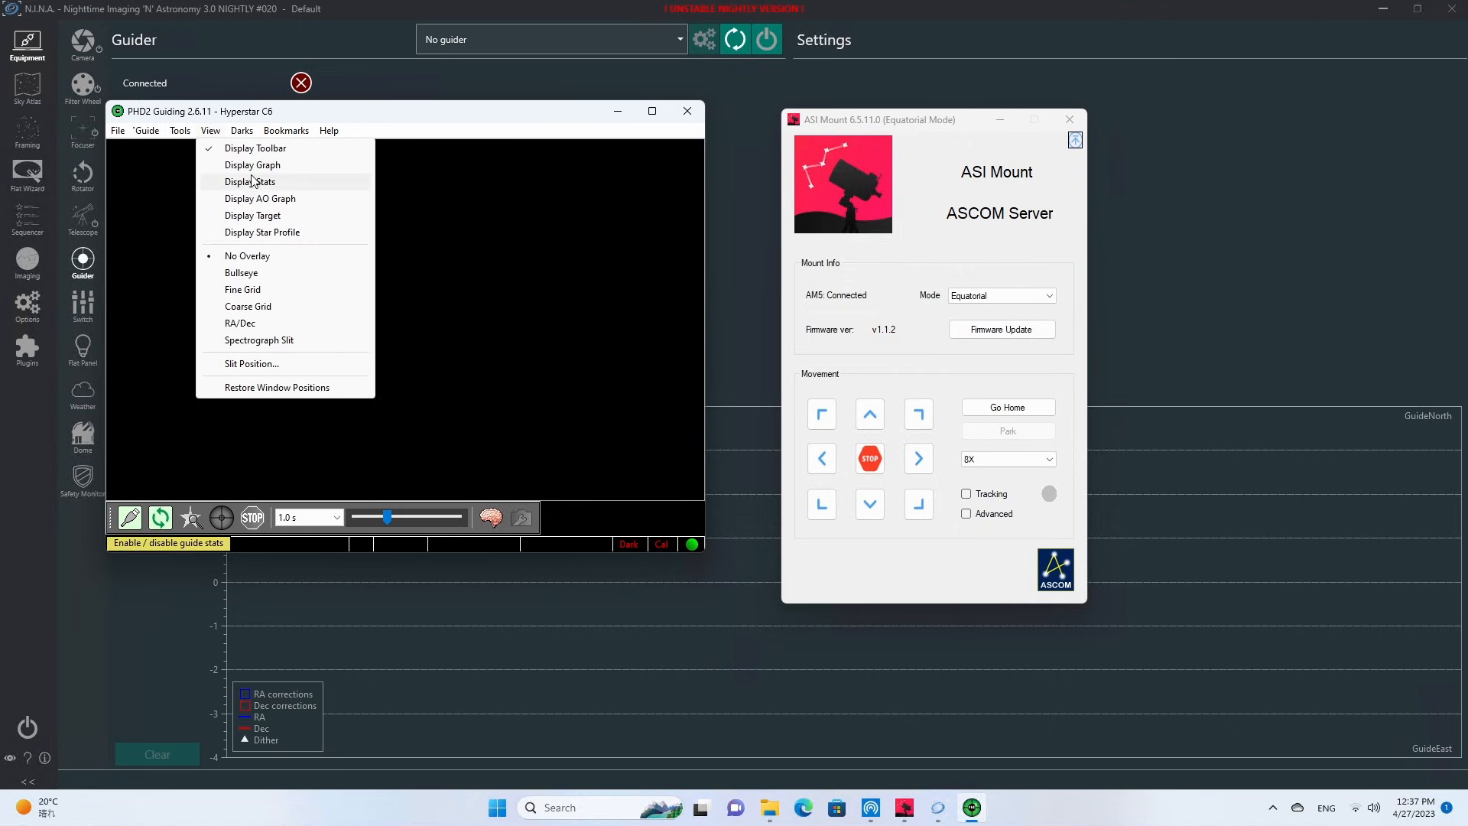
click(251, 165)
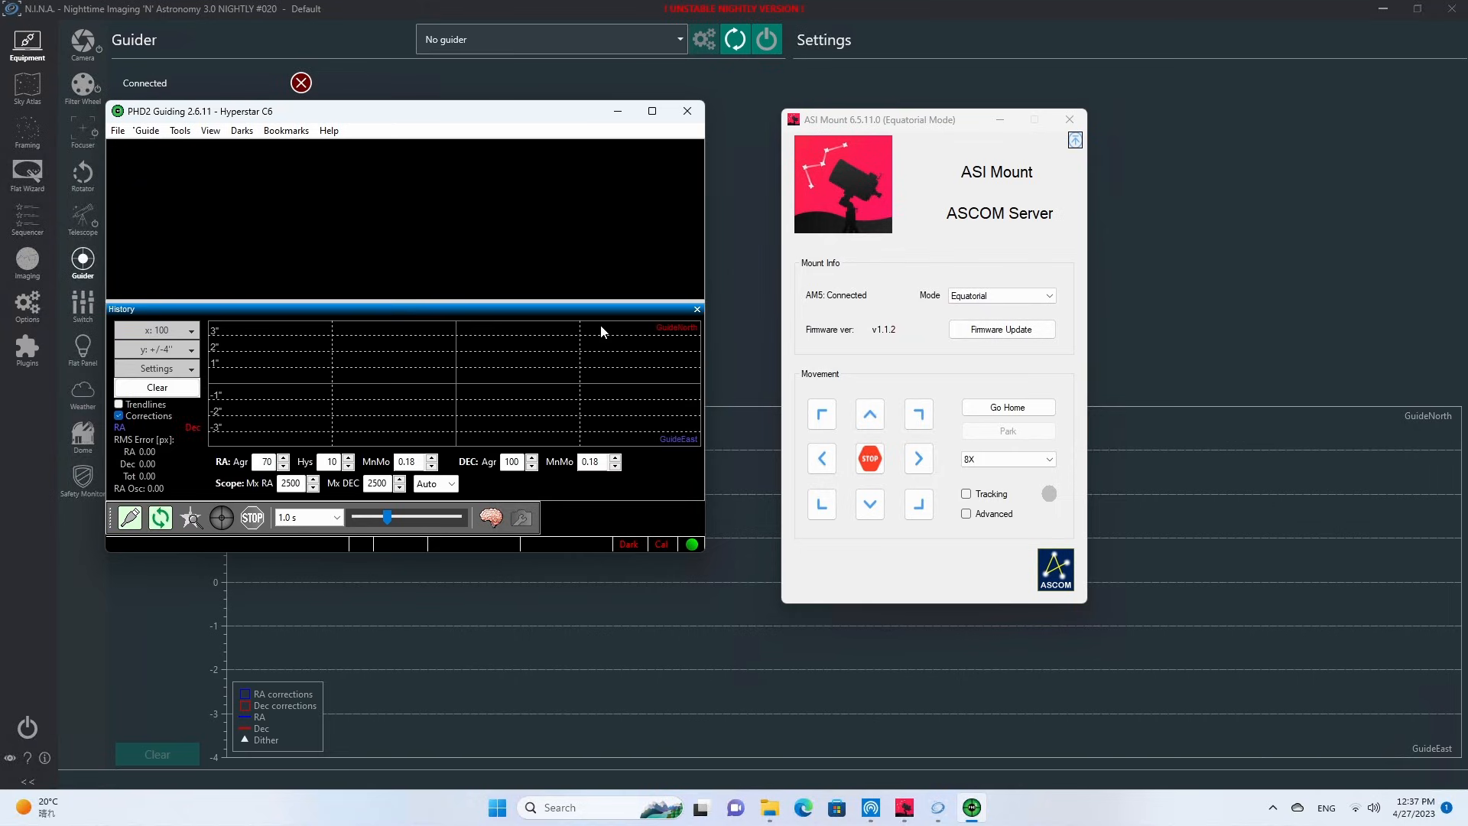
Switch to N.I.N.A., connect PHD2 as the guider, and minimize the ASI Mount window.
click(745, 116)
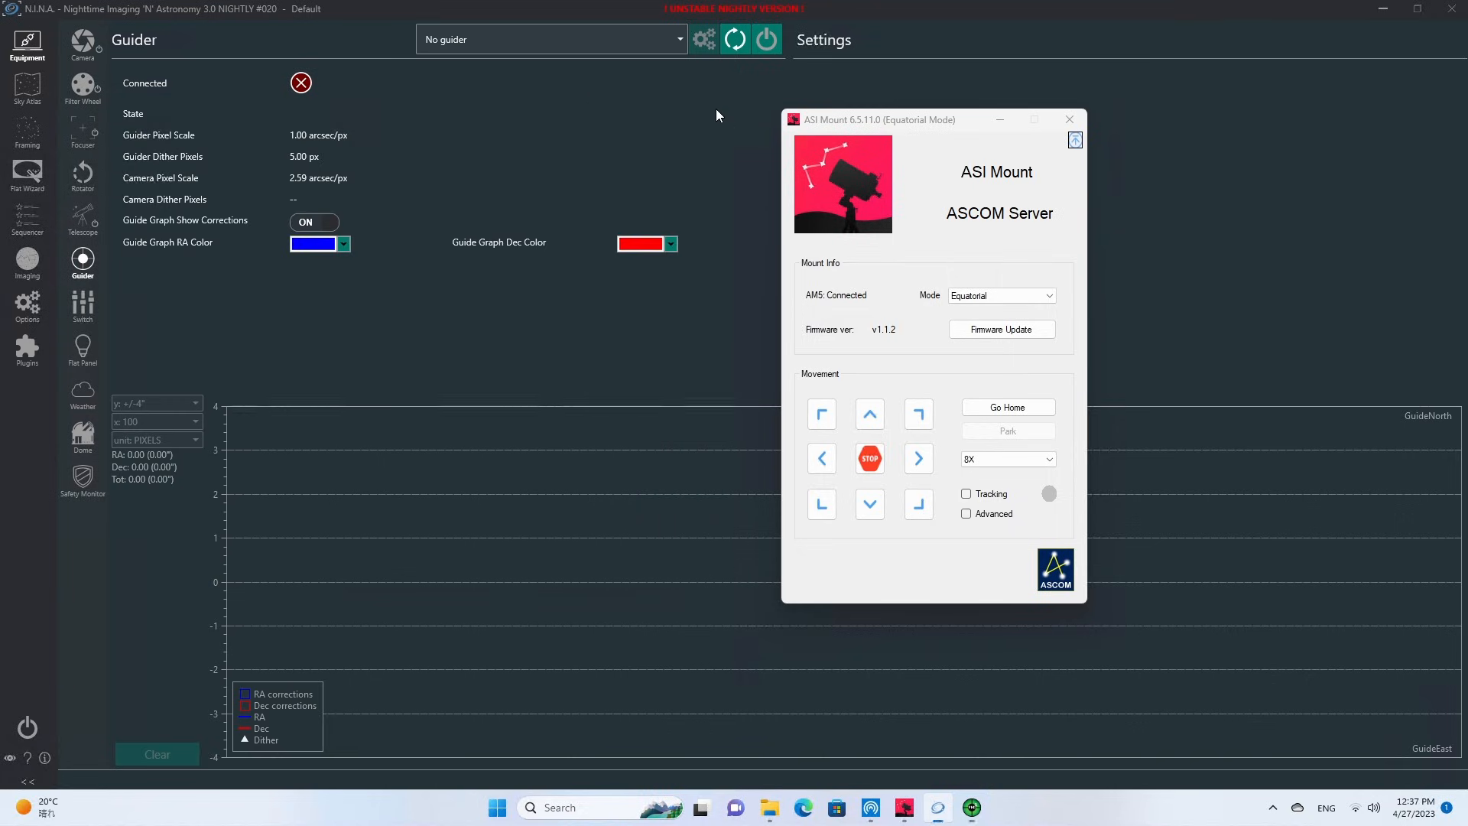
click(641, 42)
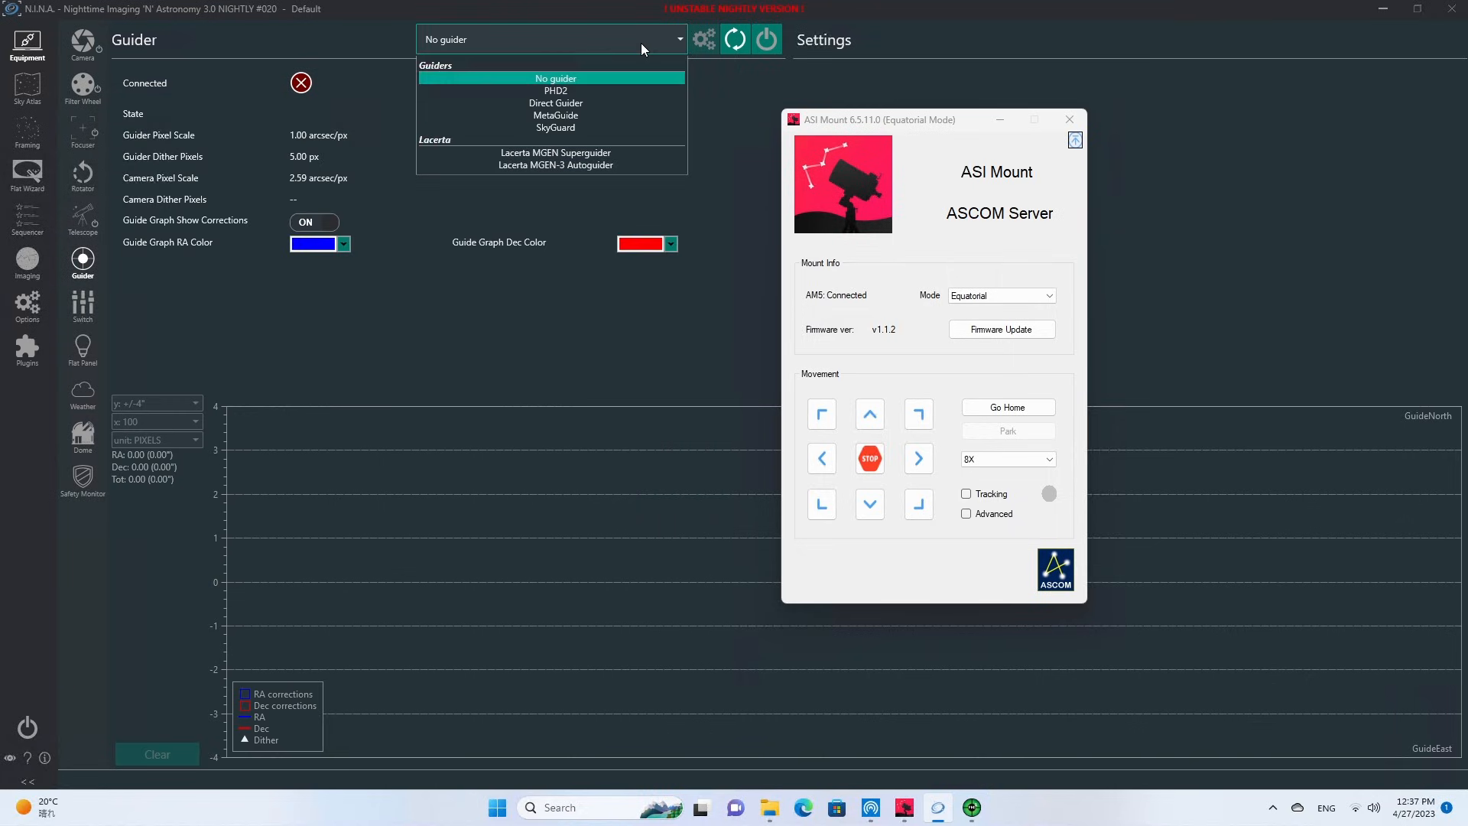
click(564, 86)
click(771, 41)
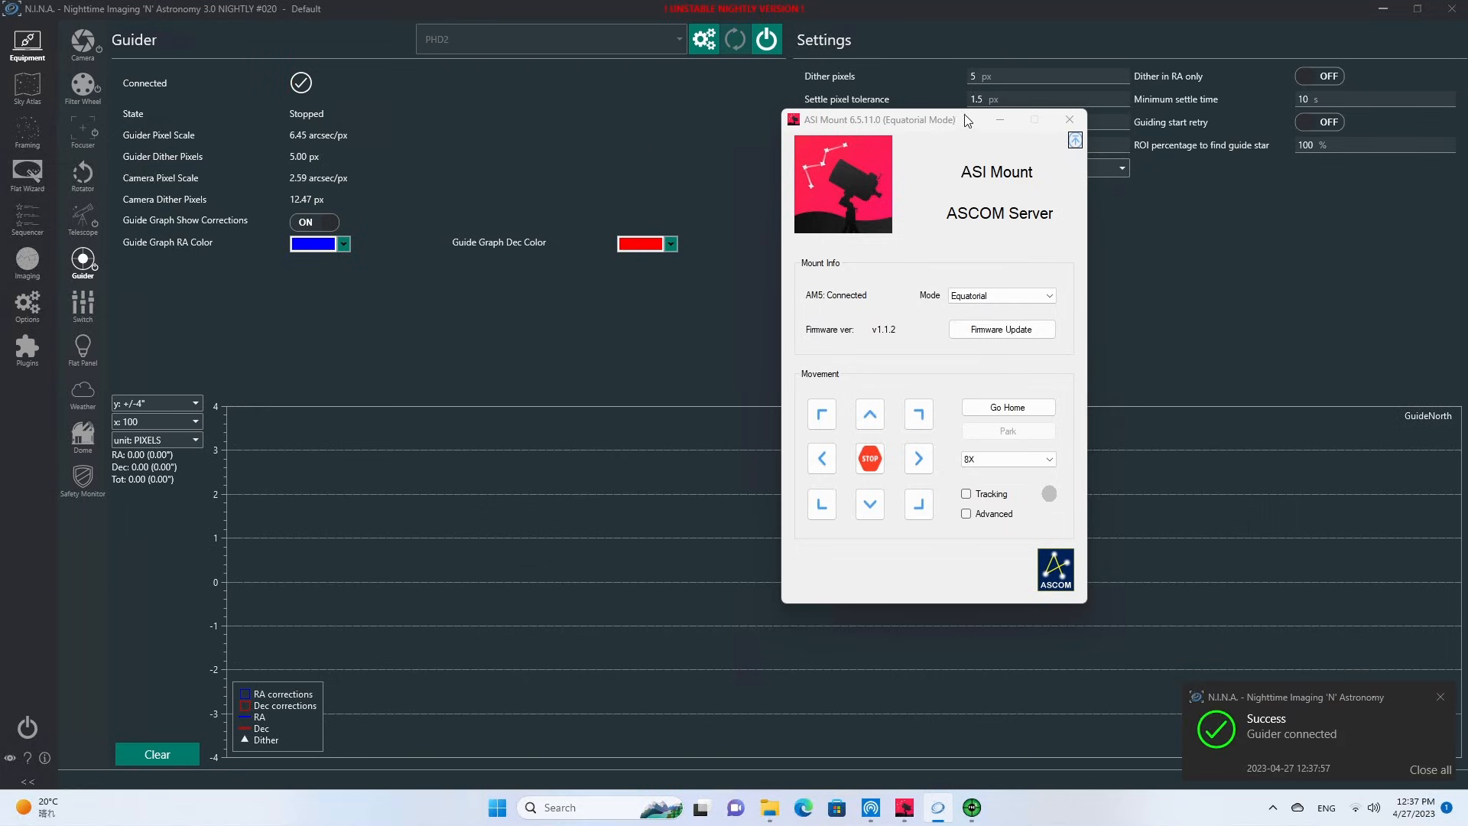
click(999, 120)
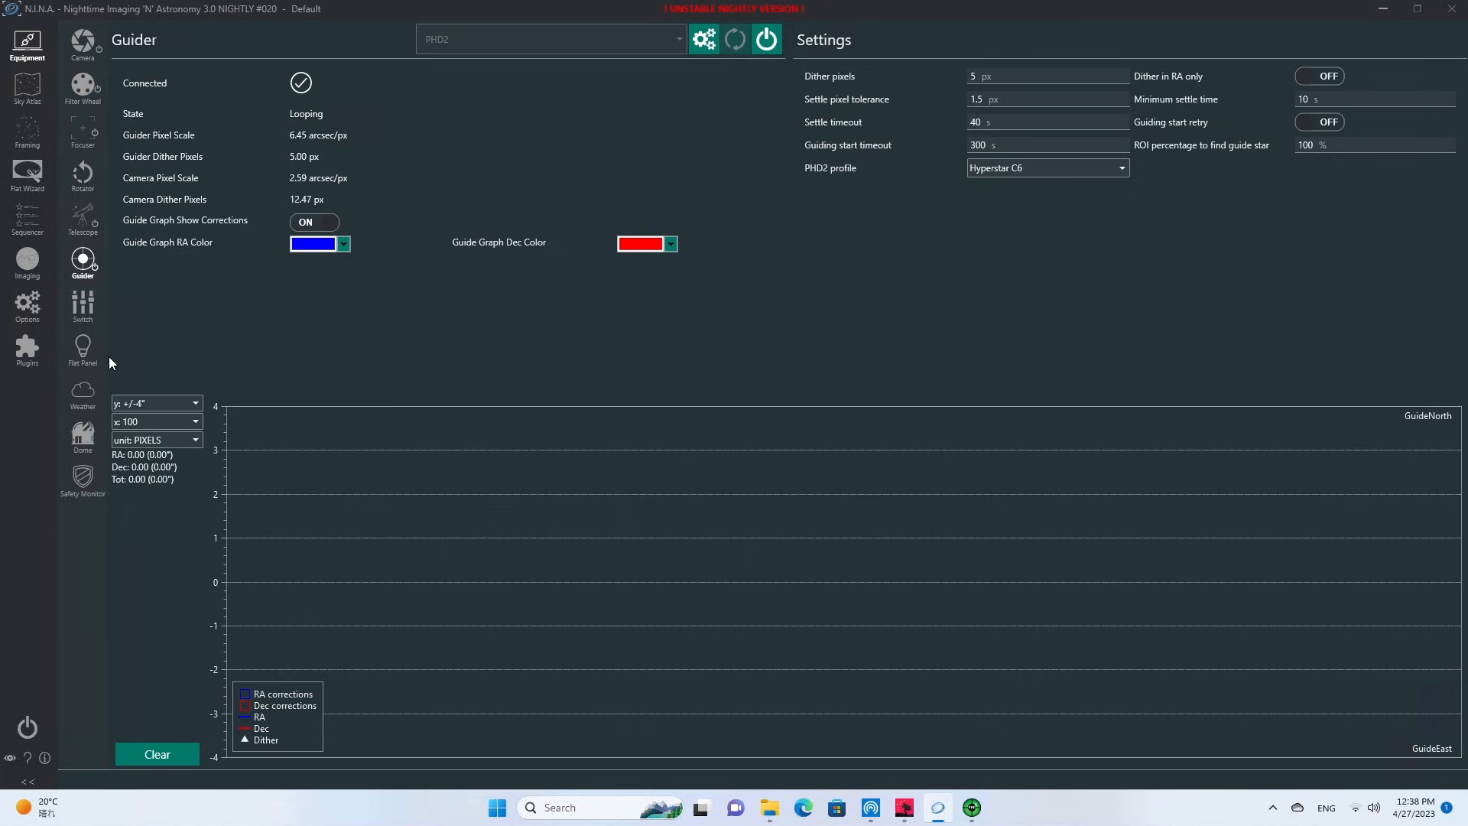
Find Ground Station among the available plugins, review its supported networked services, and install it.
click(26, 348)
click(86, 85)
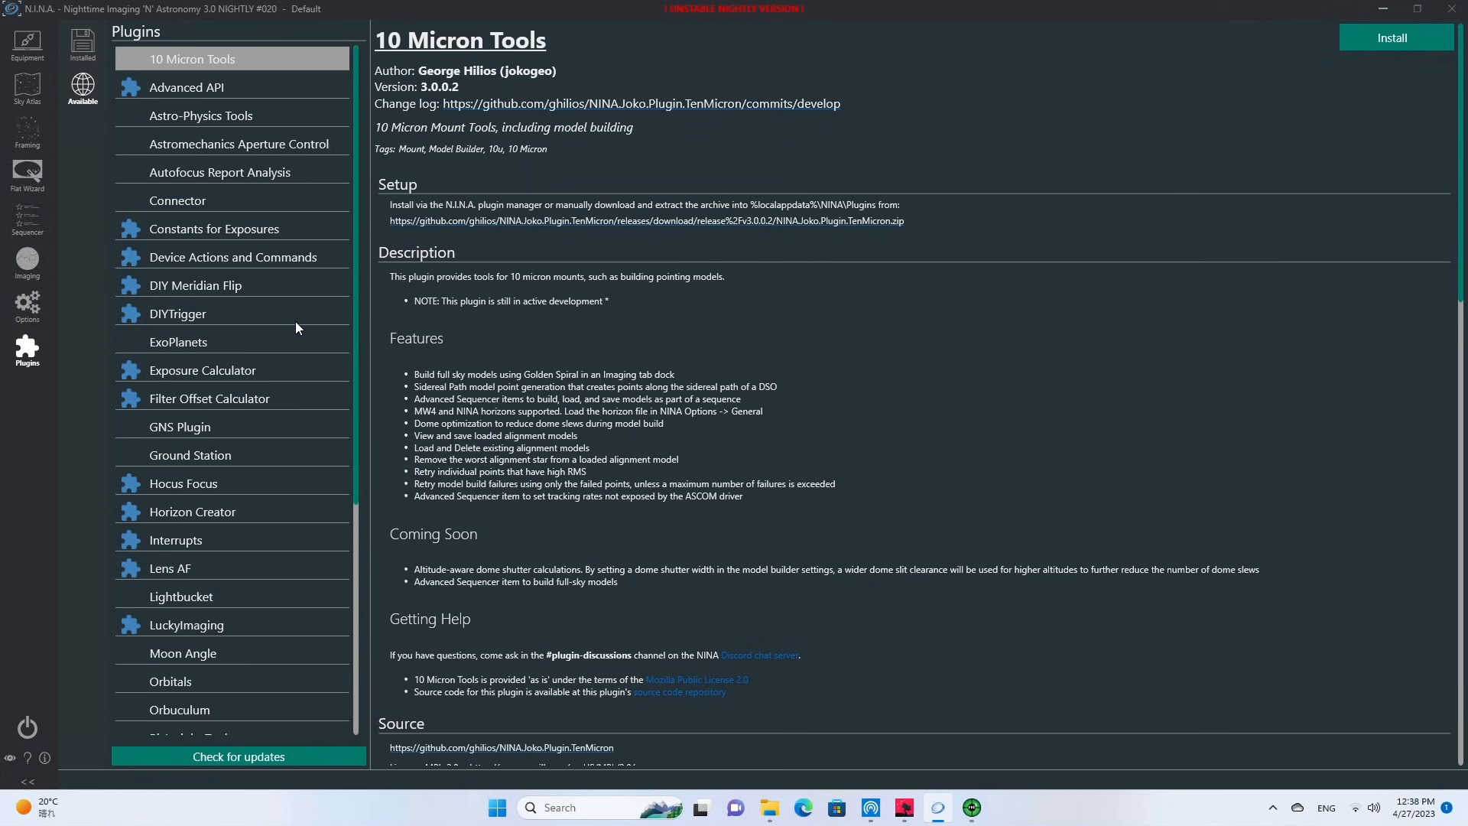
click(229, 455)
click(187, 459)
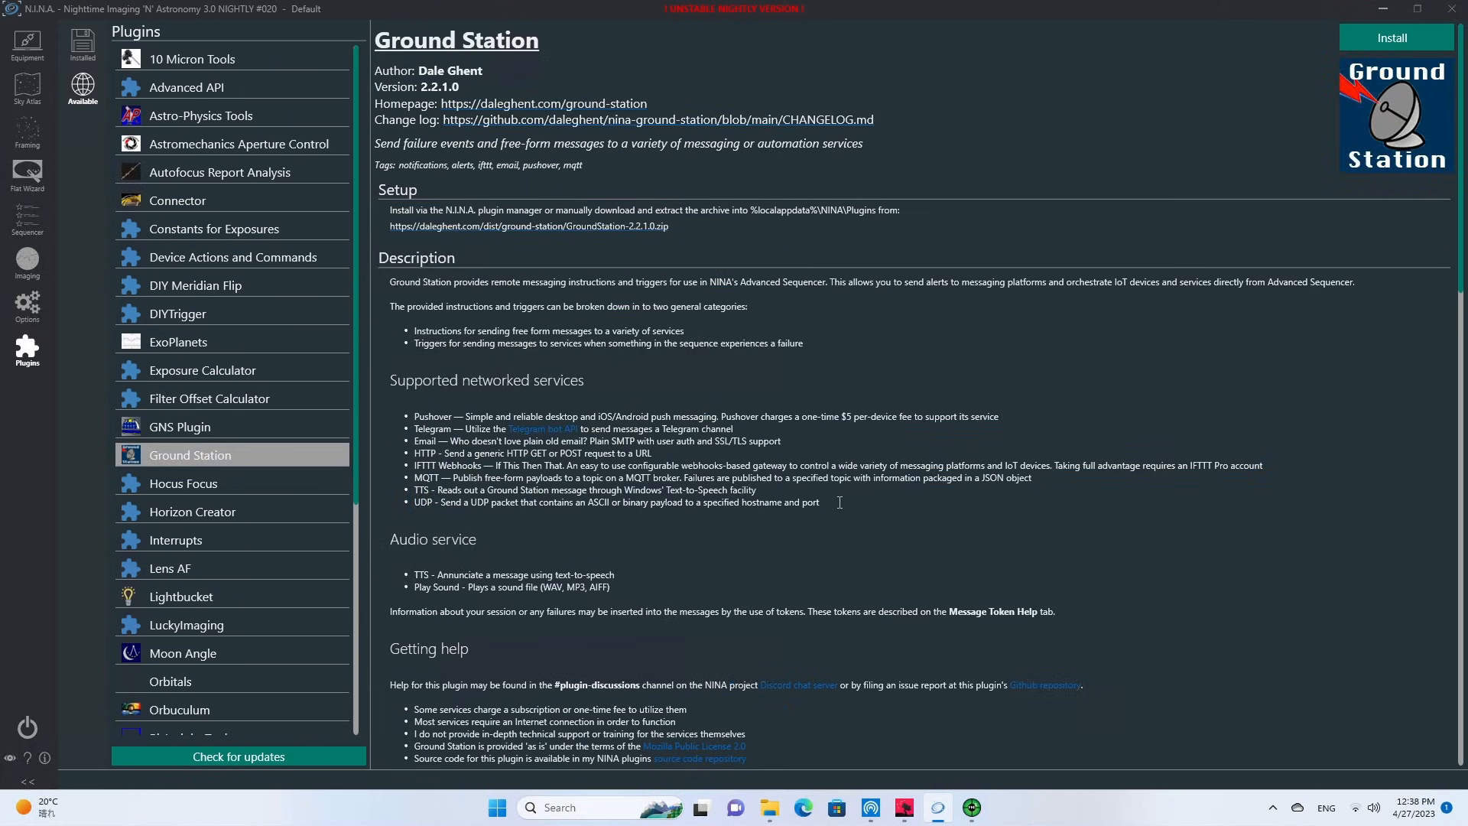
drag(847, 502, 341, 420)
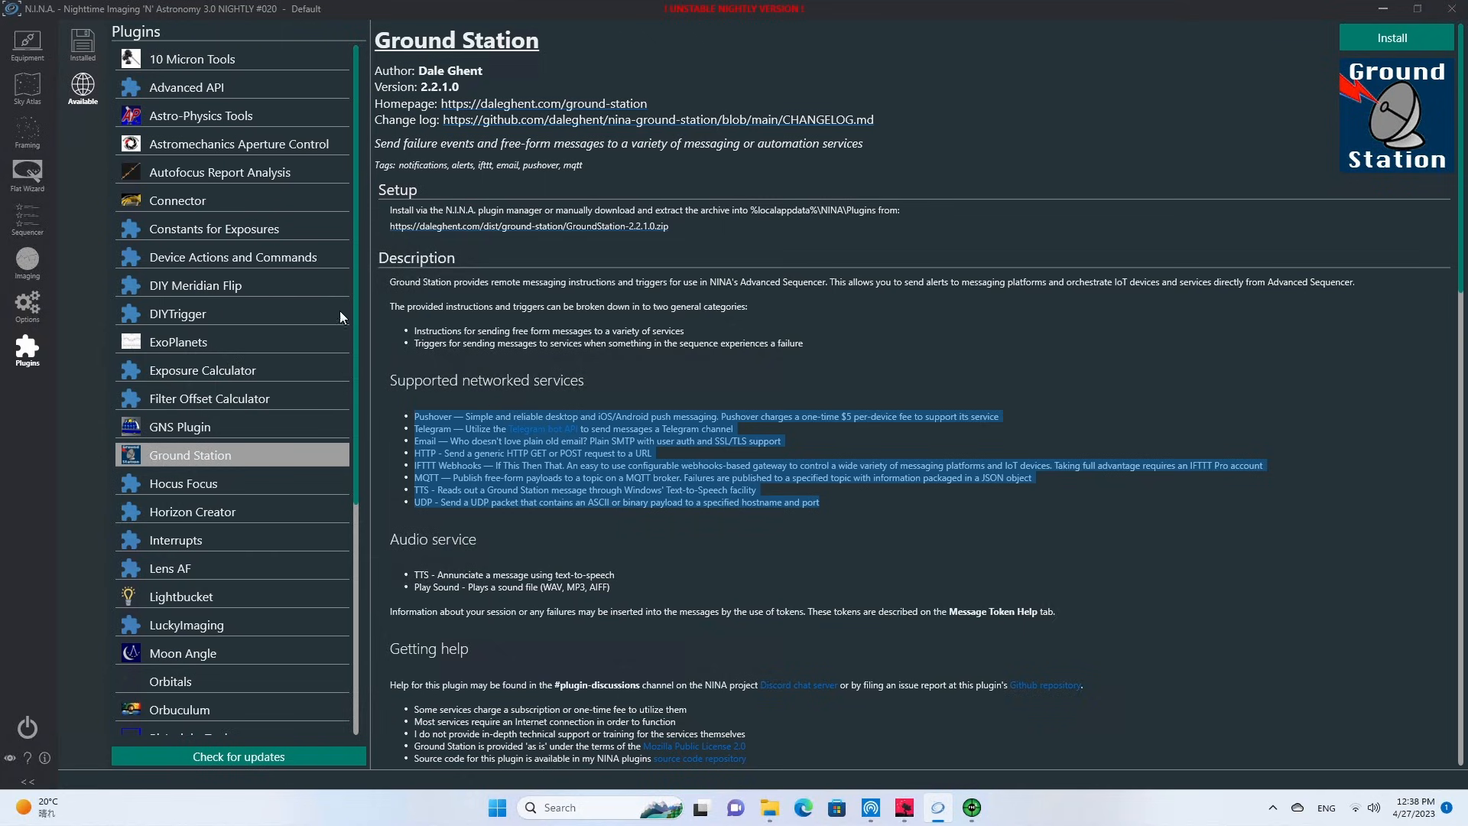
click(1406, 36)
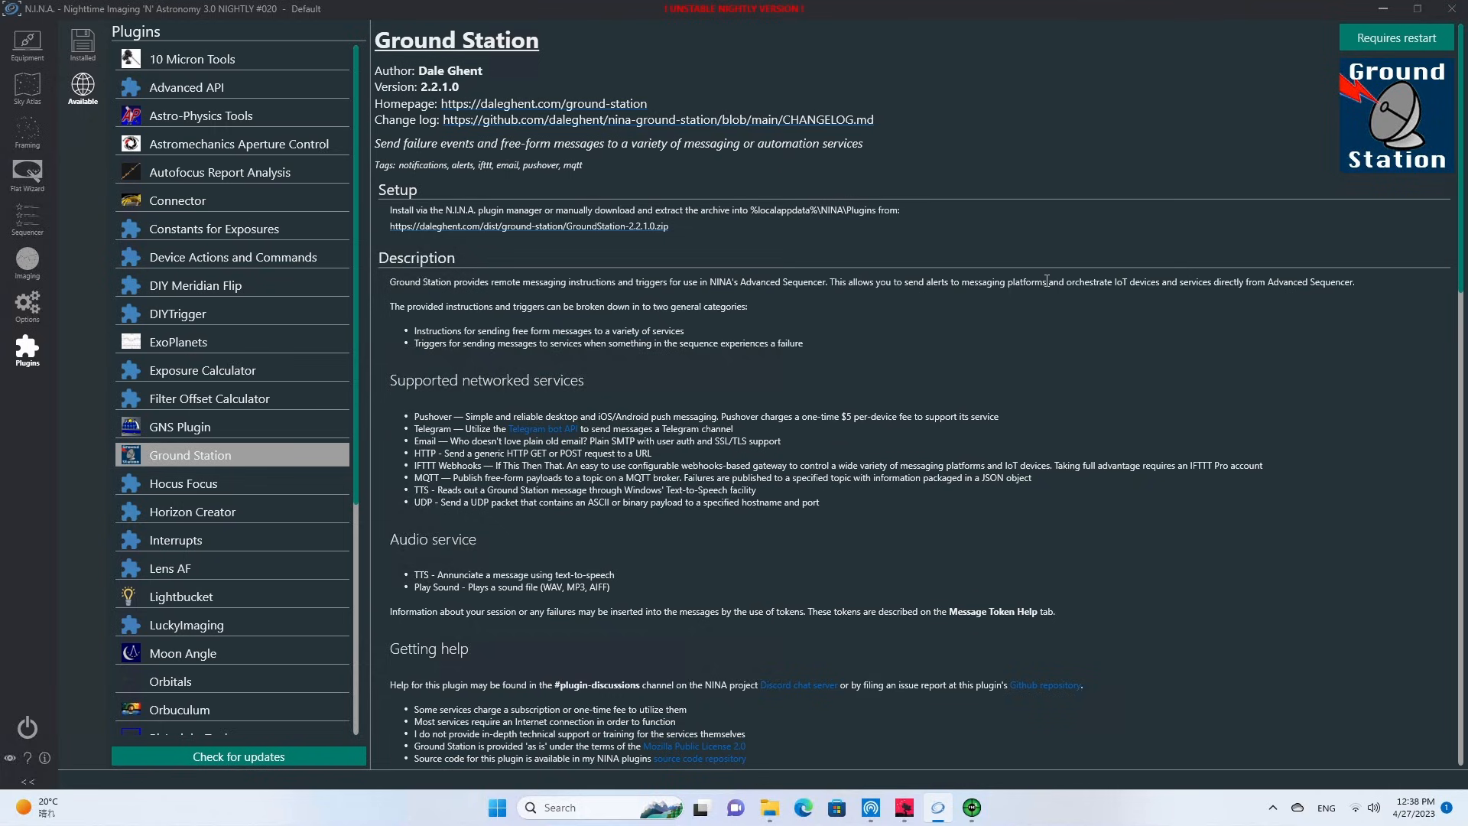
Install the Hocus Focus and Orbuculum plugins from the list of available plugins.
click(189, 483)
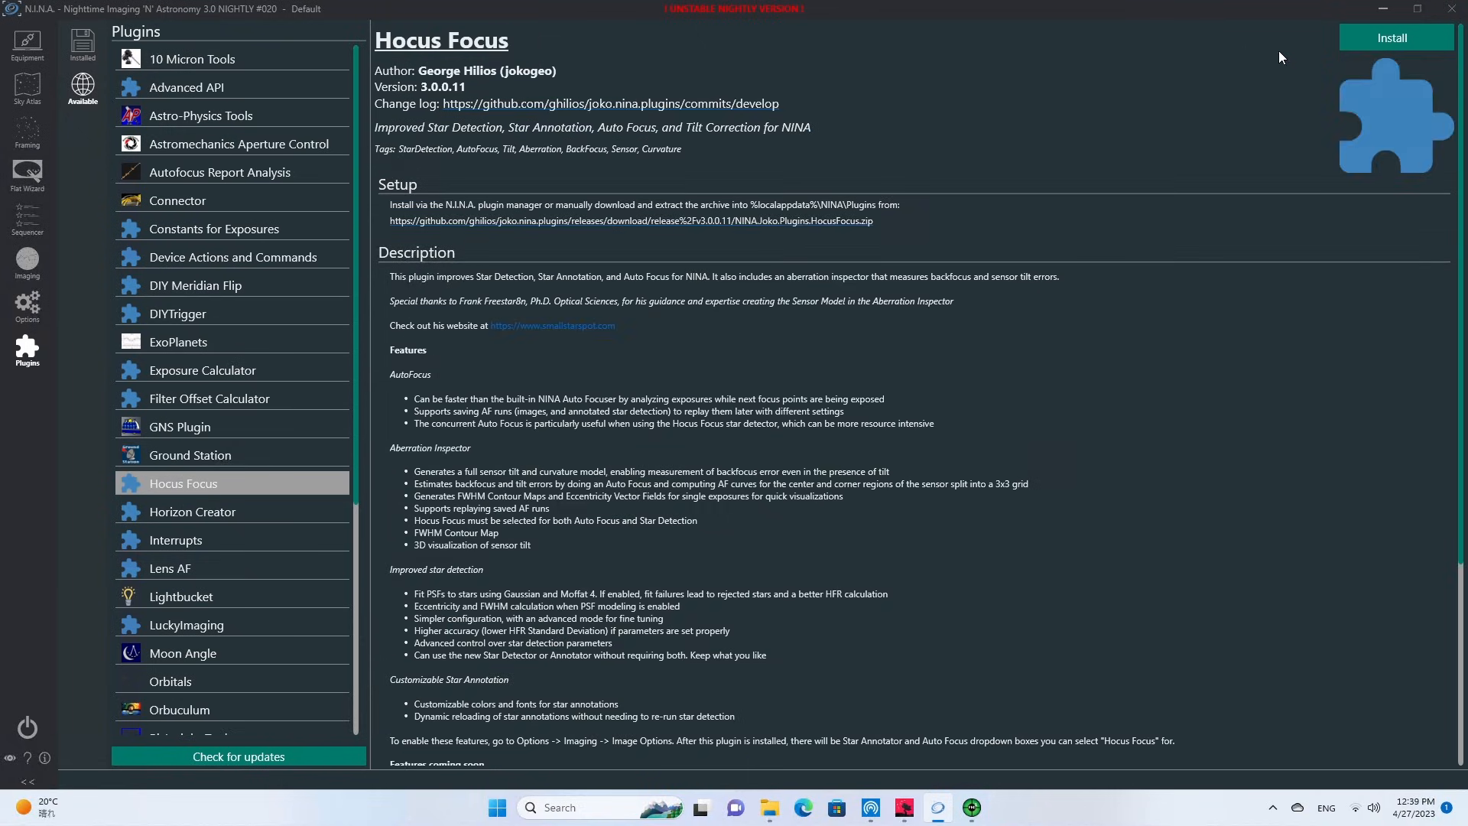
click(1383, 45)
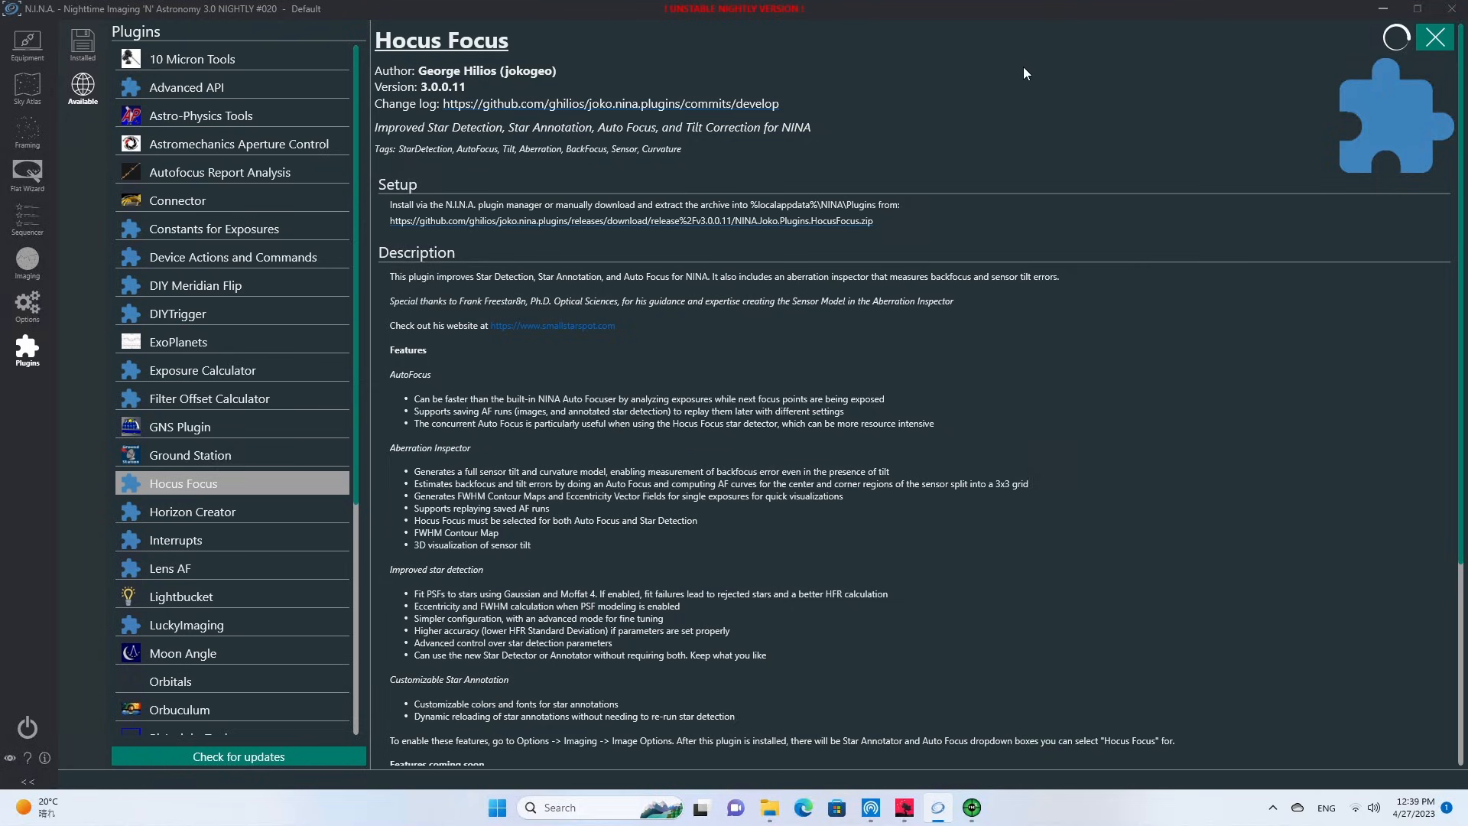
scroll(284, 503, down, 3)
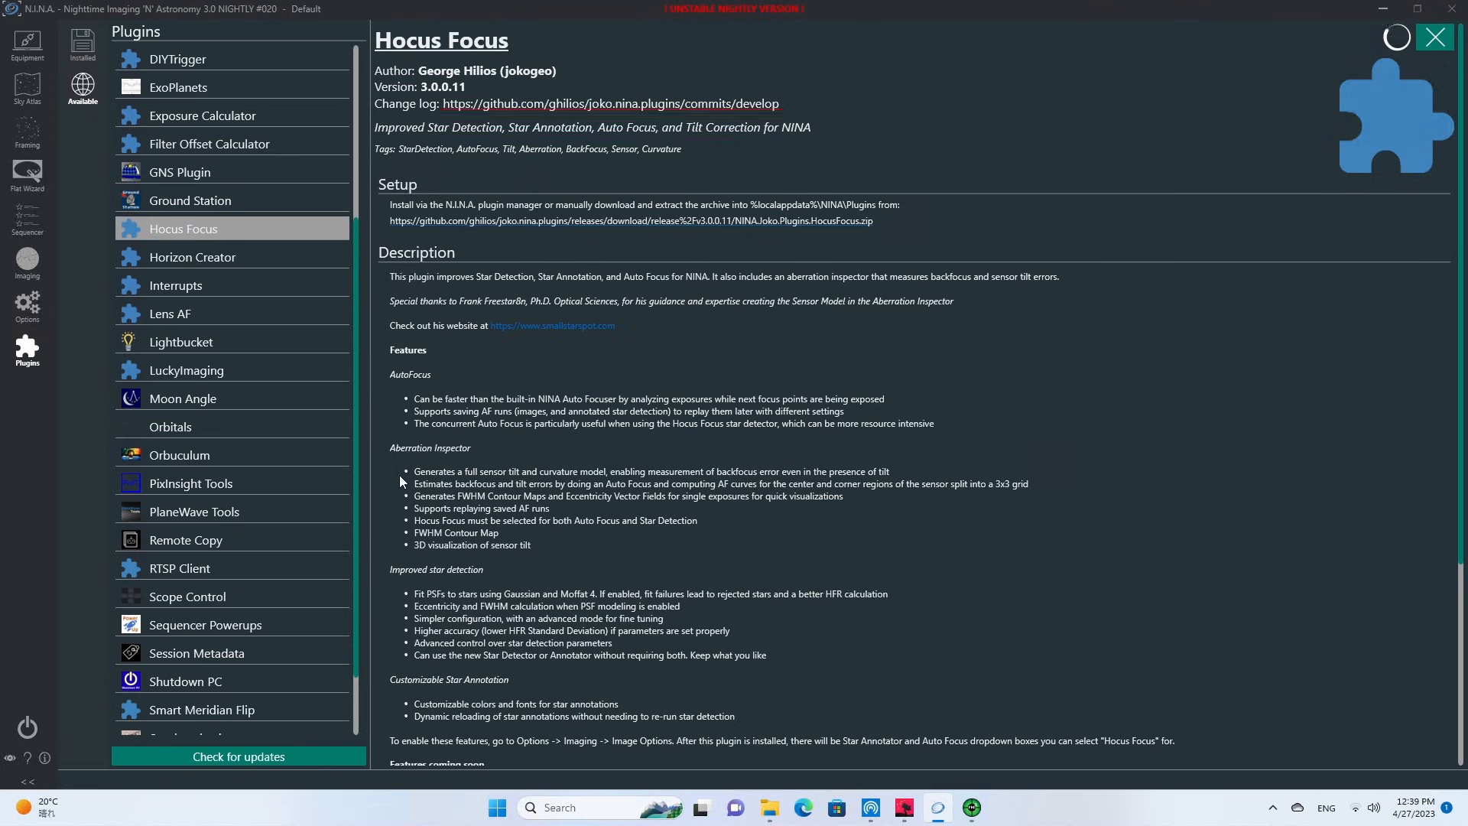
scroll(244, 140, down, 1)
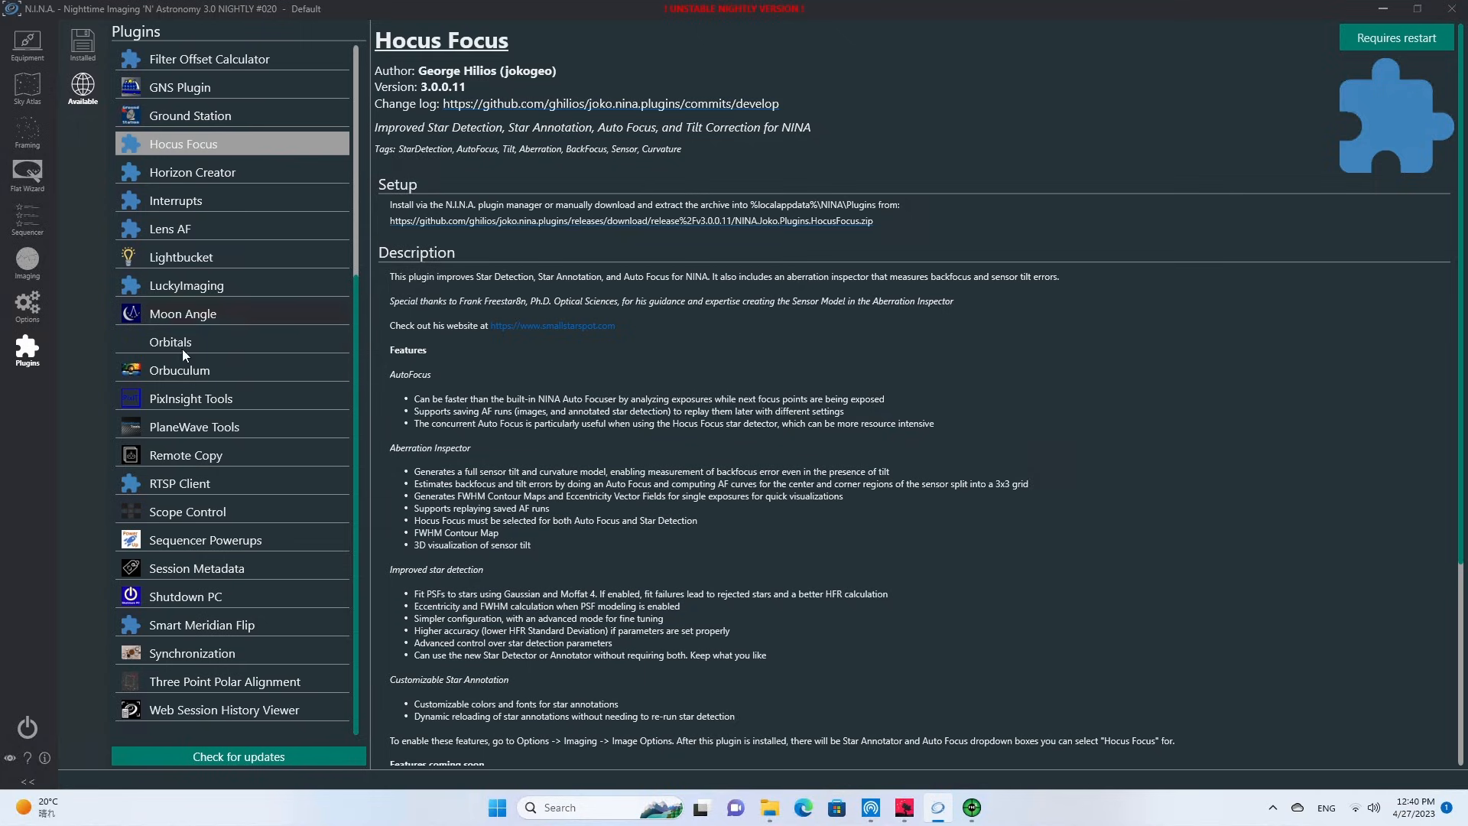
click(177, 369)
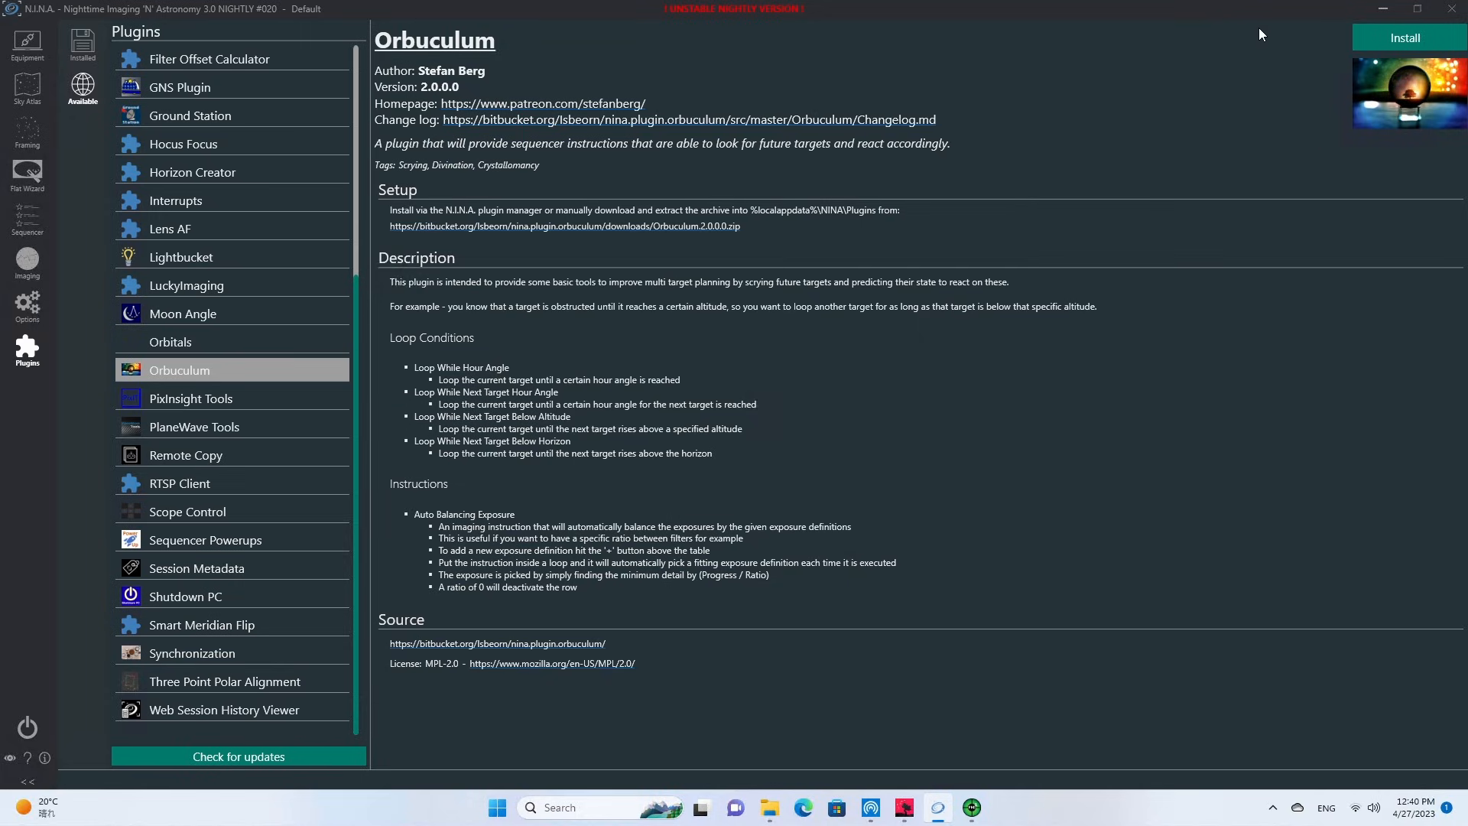
click(1405, 38)
Install the Remote Copy and Three Point Polar Alignment plugins.
click(199, 455)
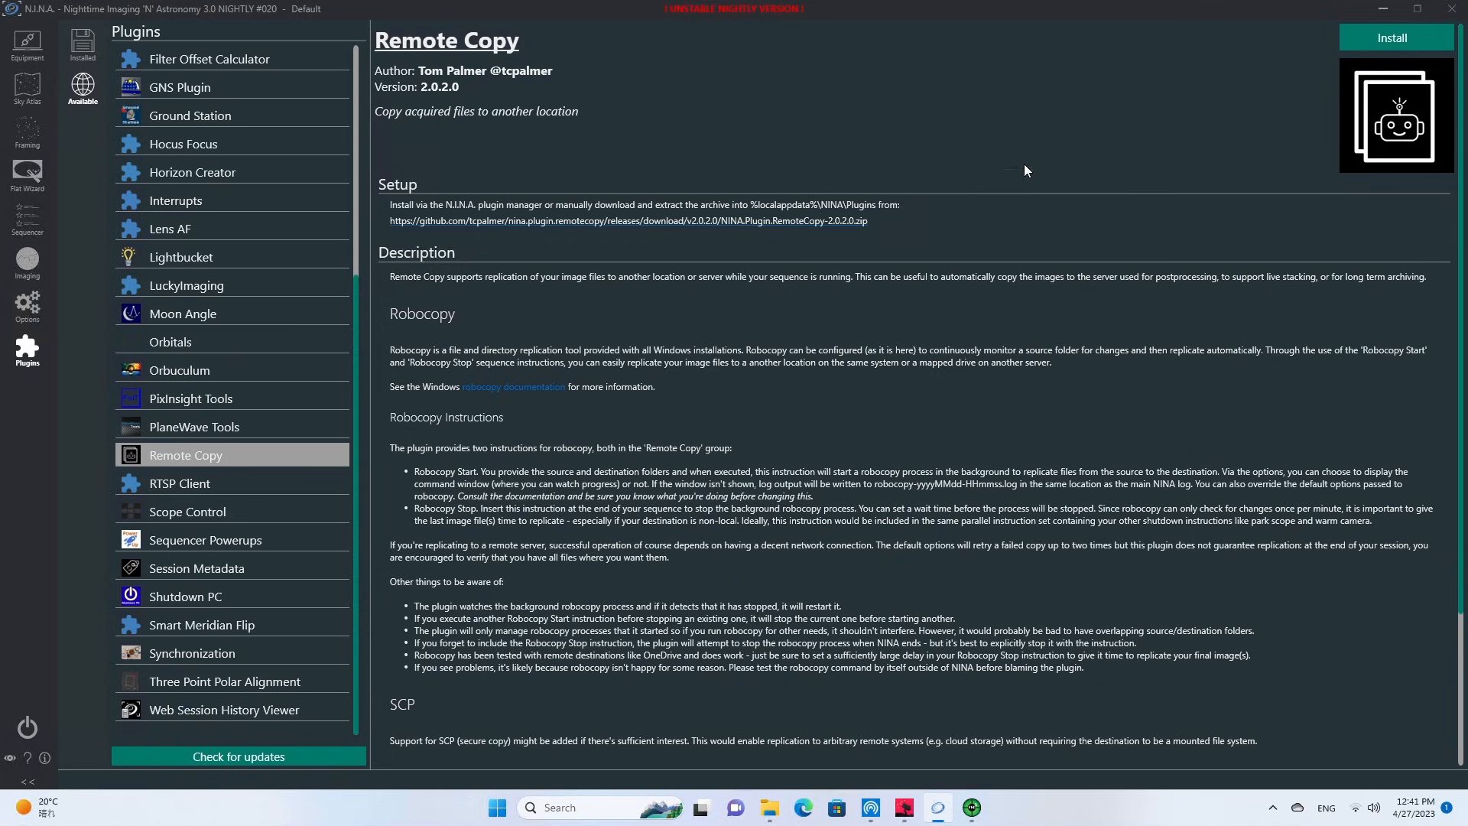
click(1381, 45)
click(210, 683)
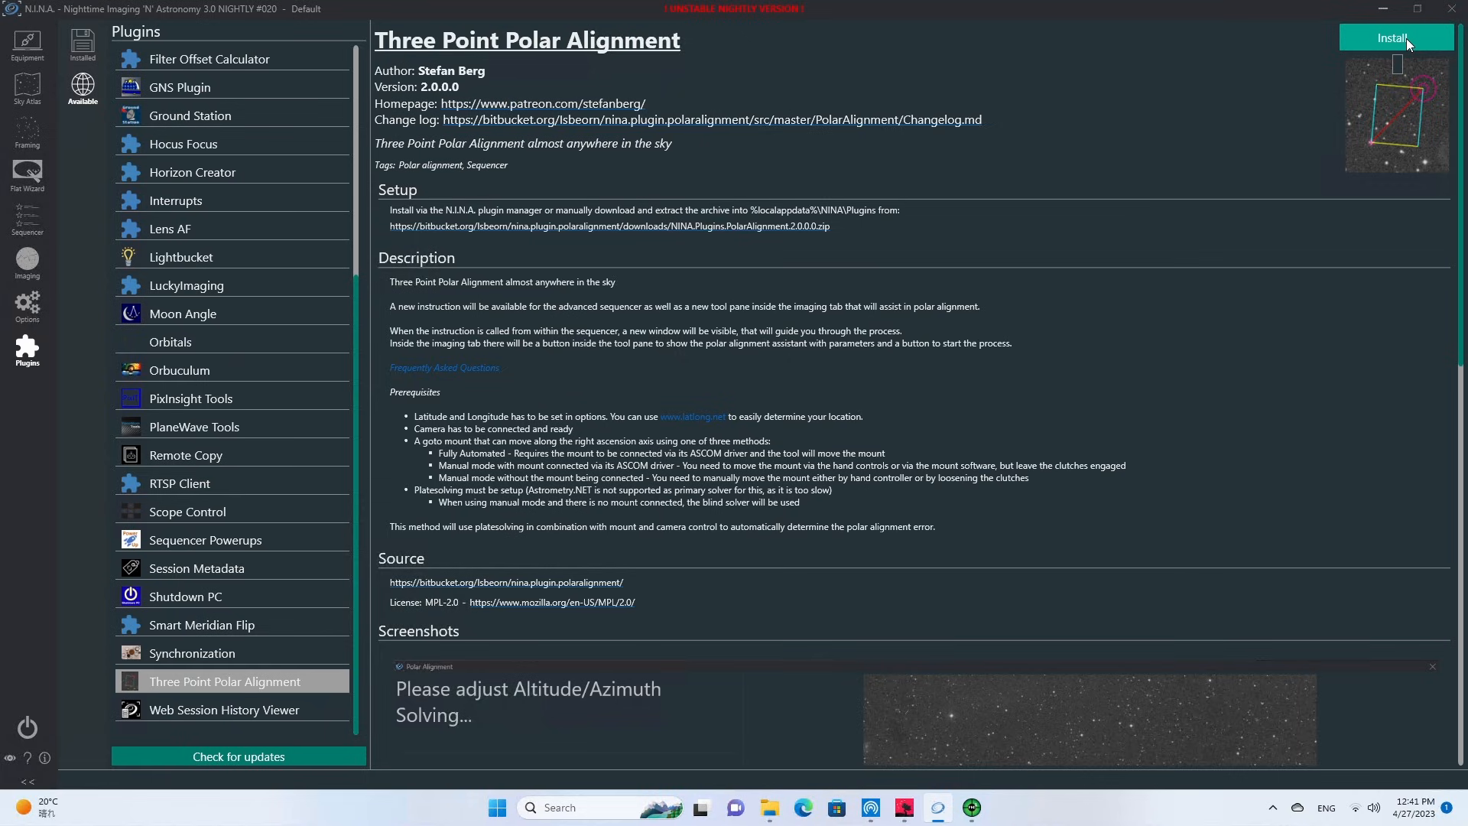
click(1406, 38)
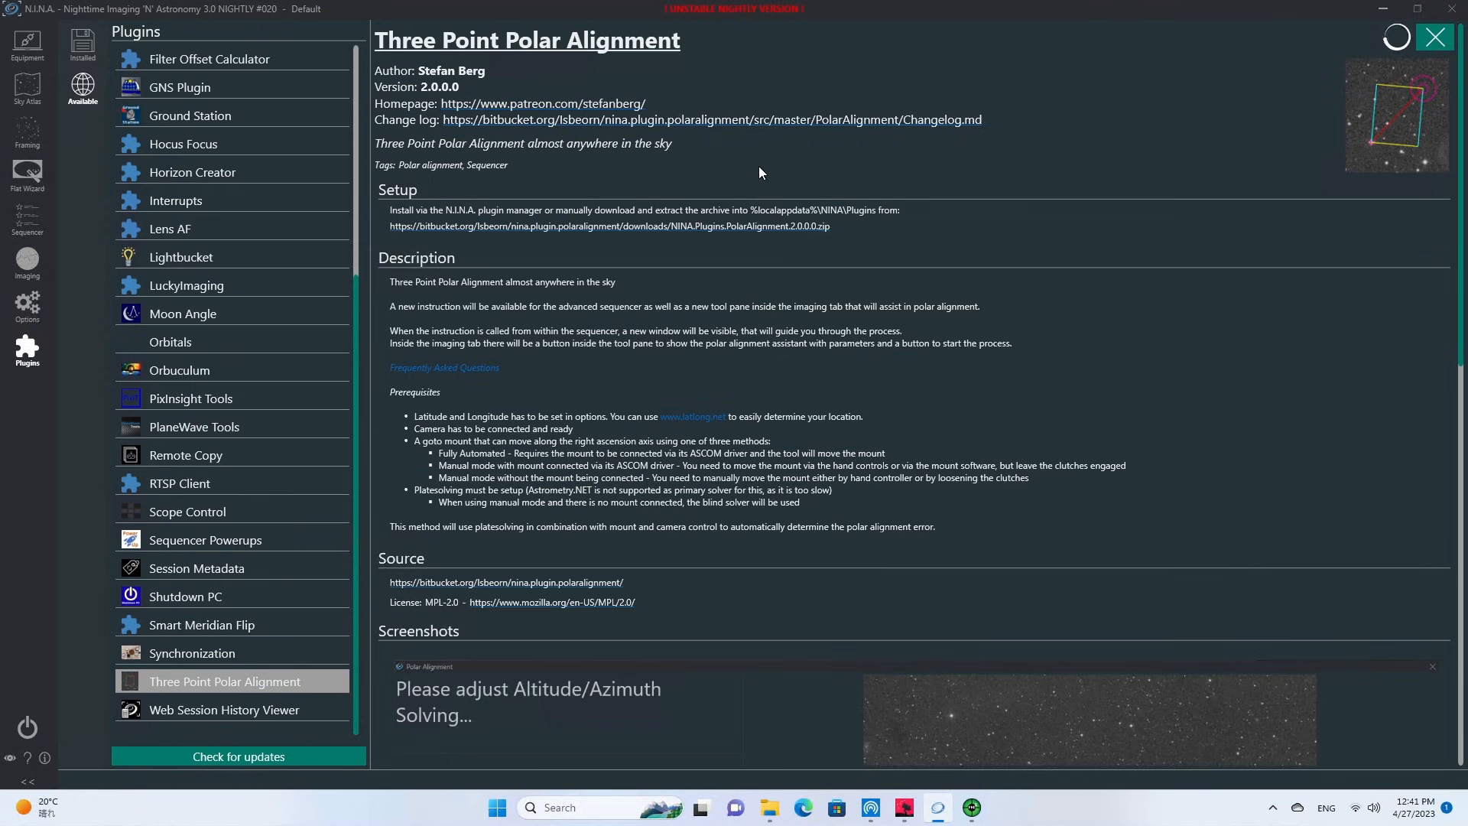
Install the Web Session History Viewer plugin and restart N.I.N.A. to load the new plugins.
key(Down)
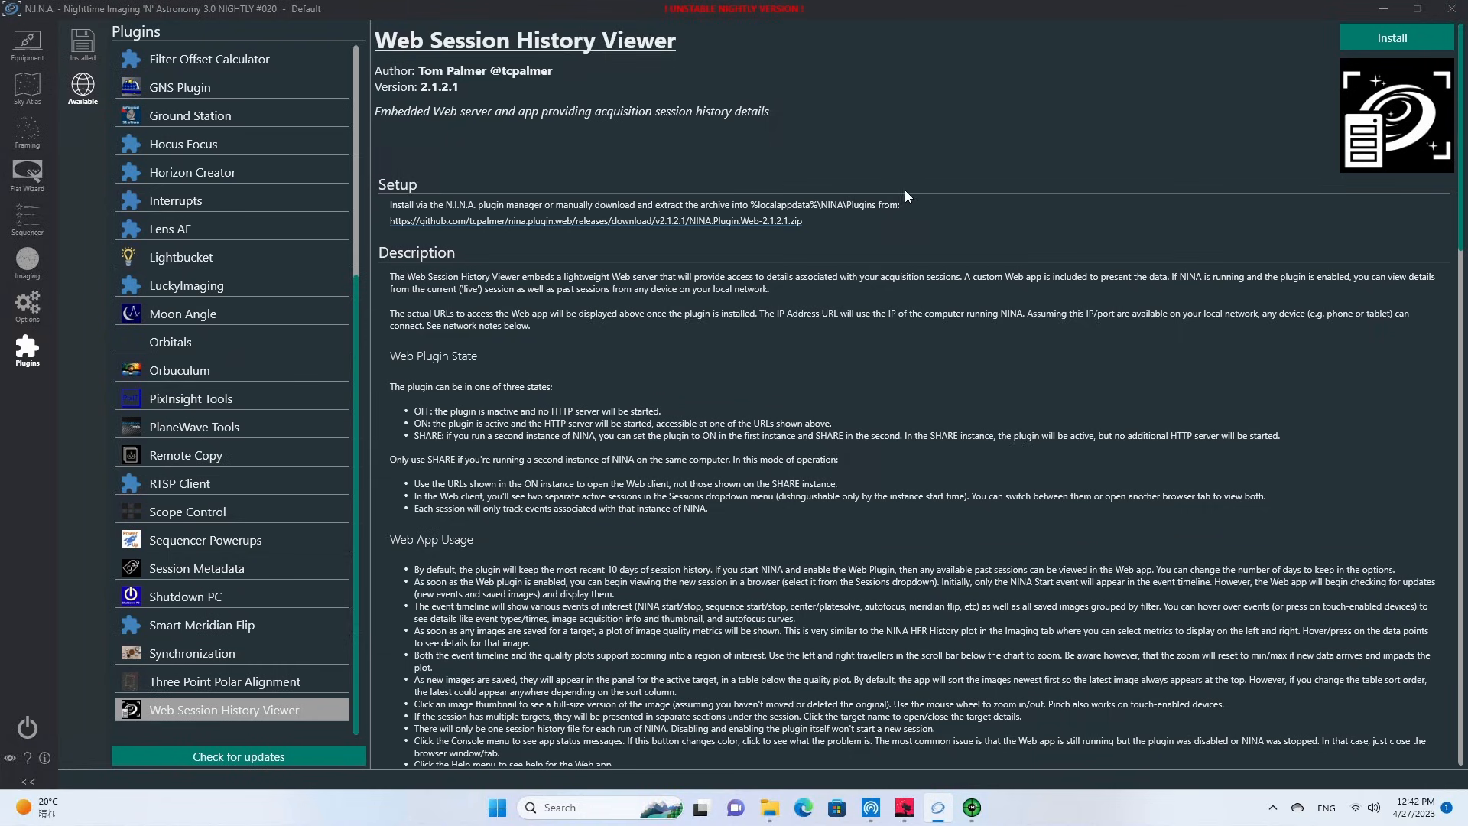
click(1378, 43)
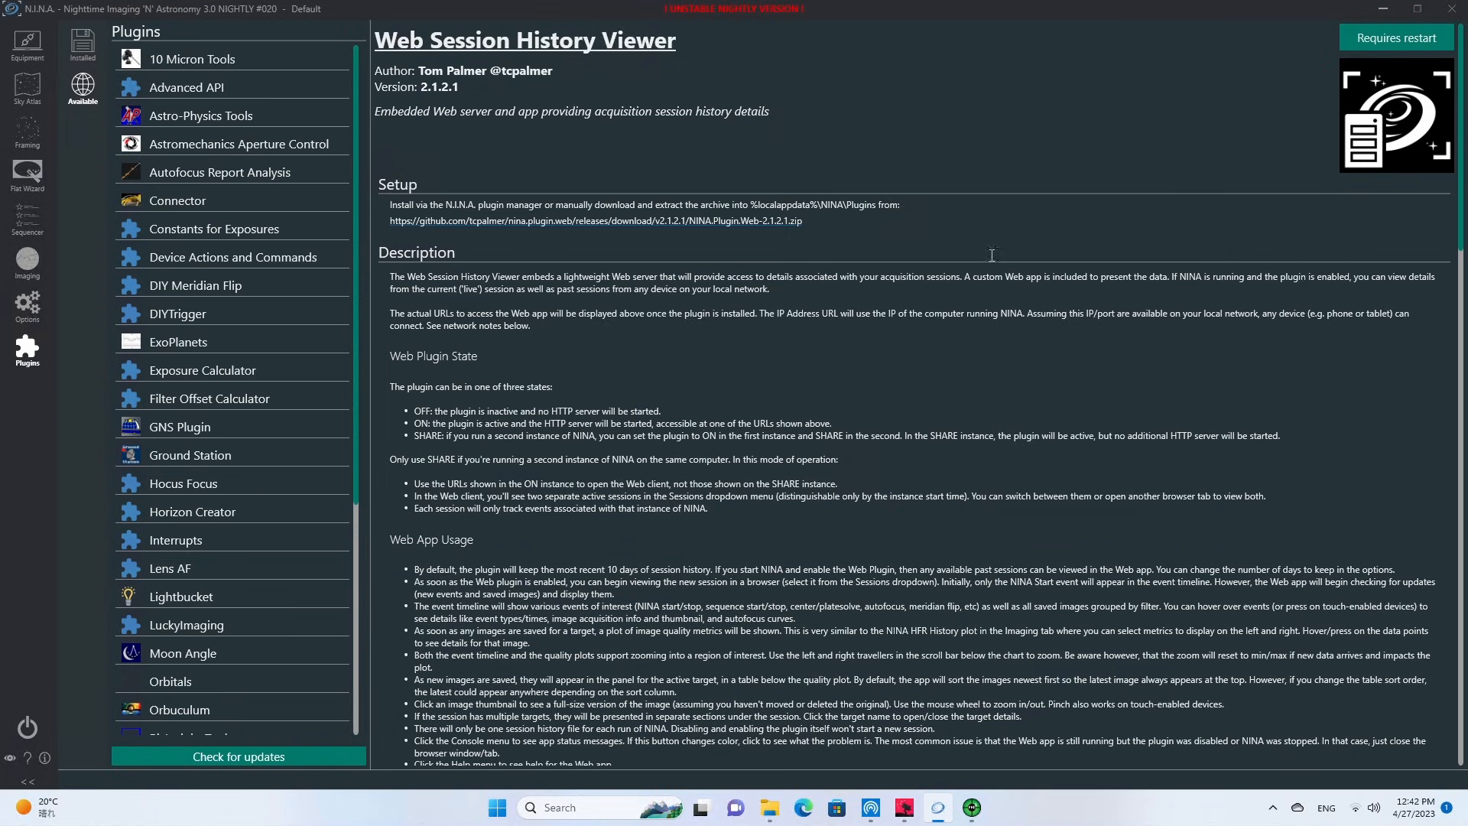
click(1413, 34)
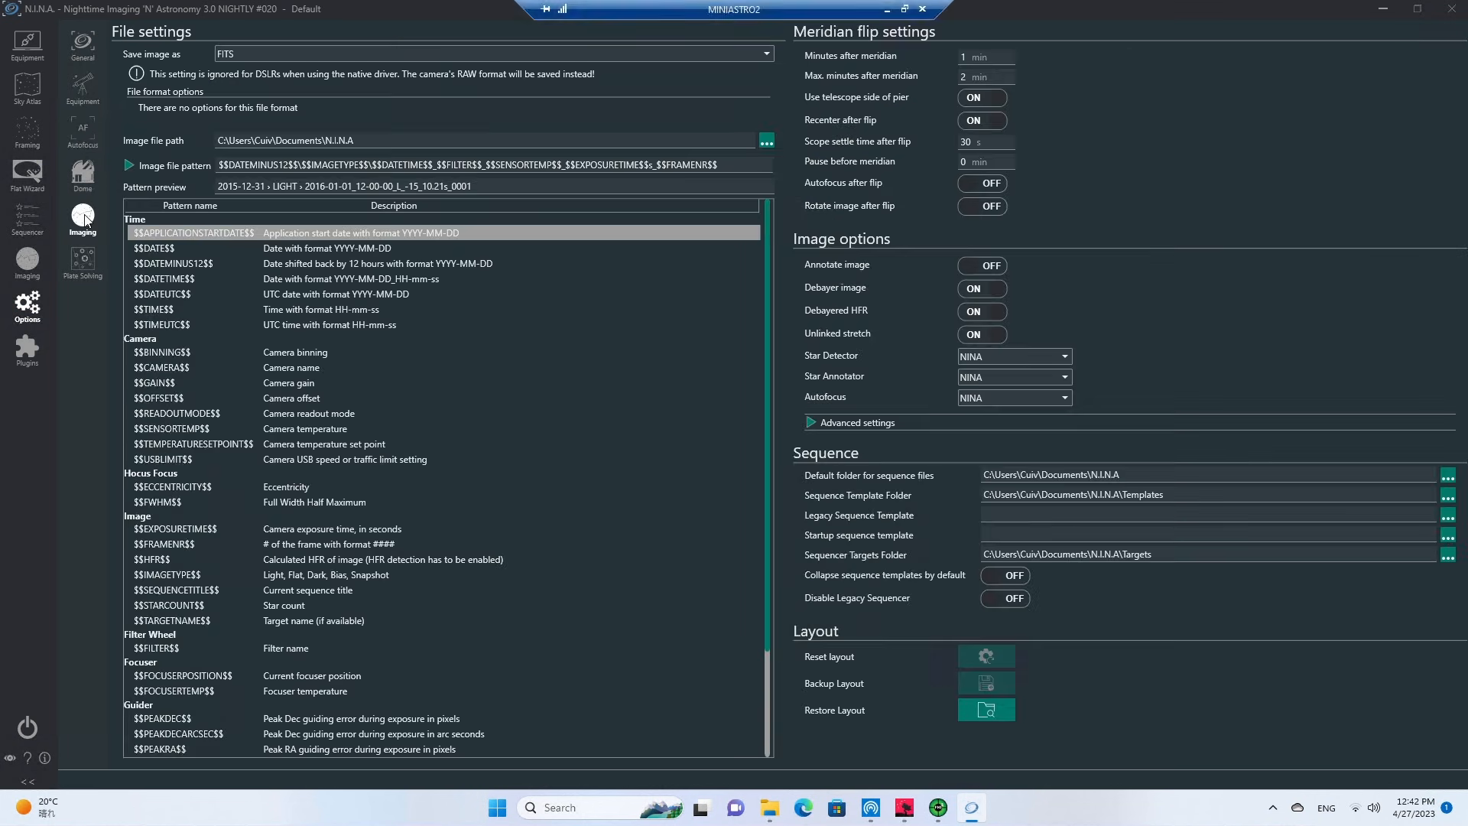
Set the star detector, star annotator and autofocus in the imaging options to Hocus Focus.
click(992, 356)
click(990, 381)
click(979, 373)
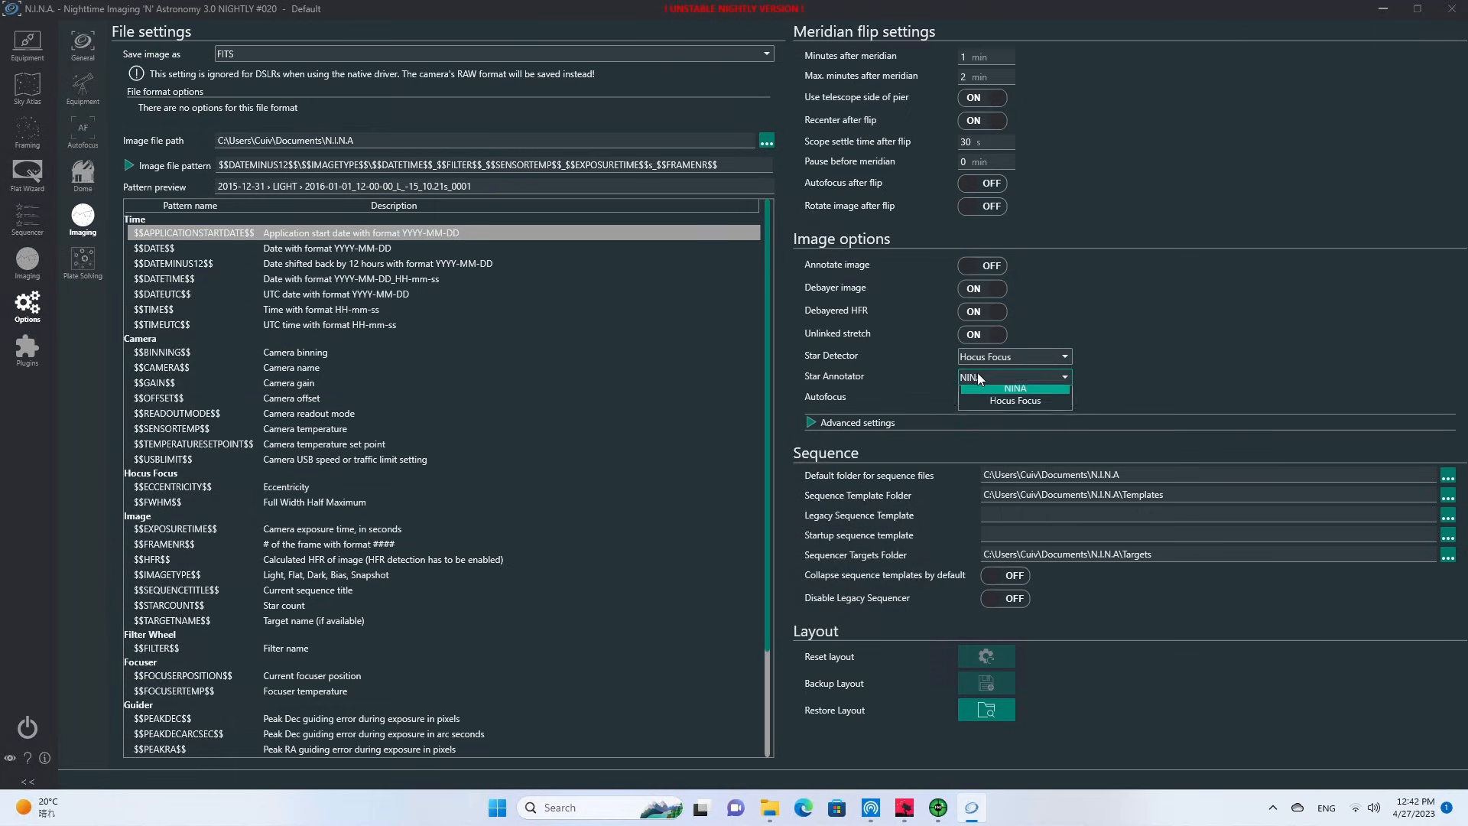
click(994, 409)
click(993, 397)
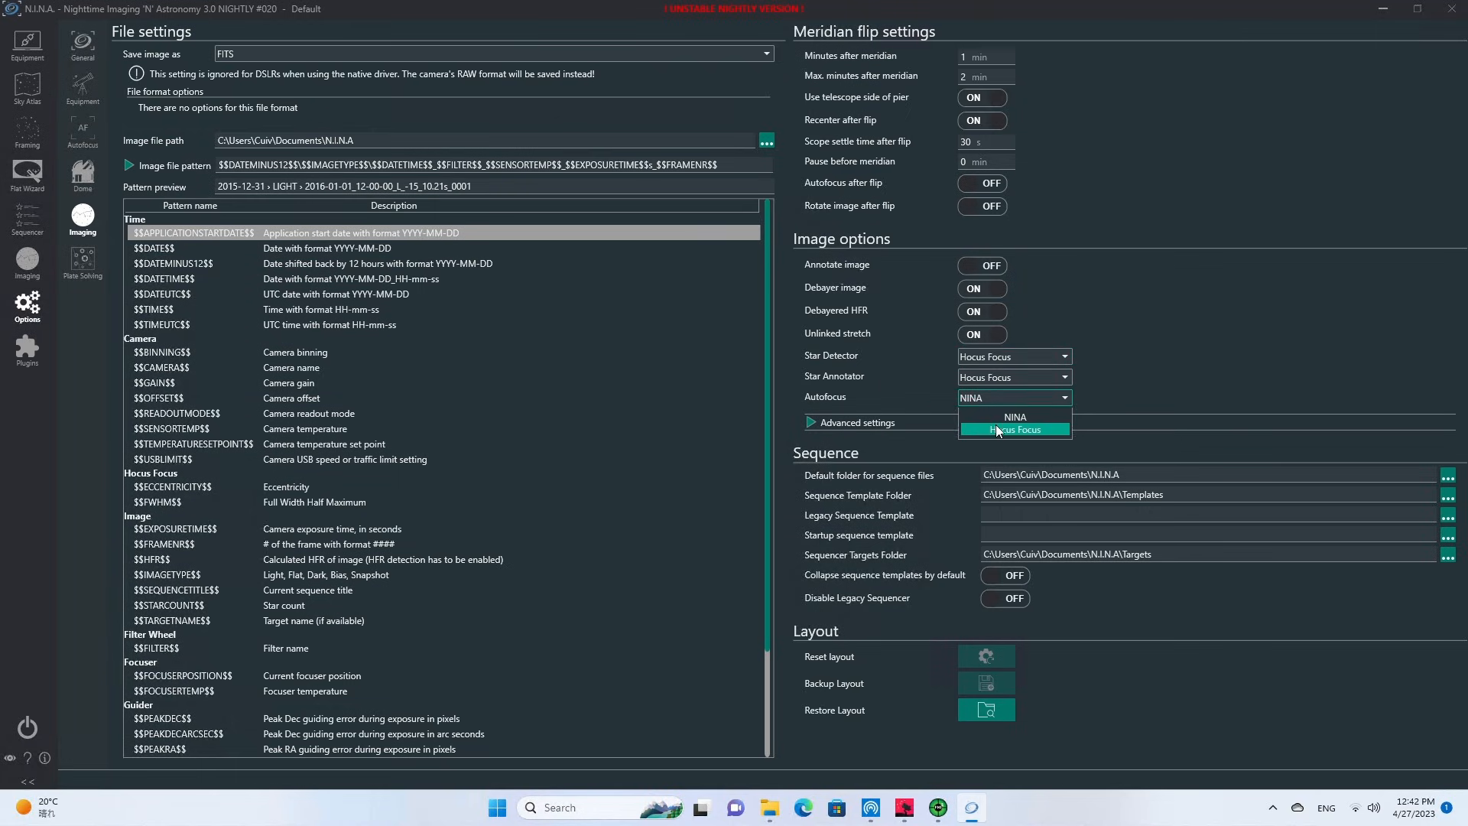
click(995, 428)
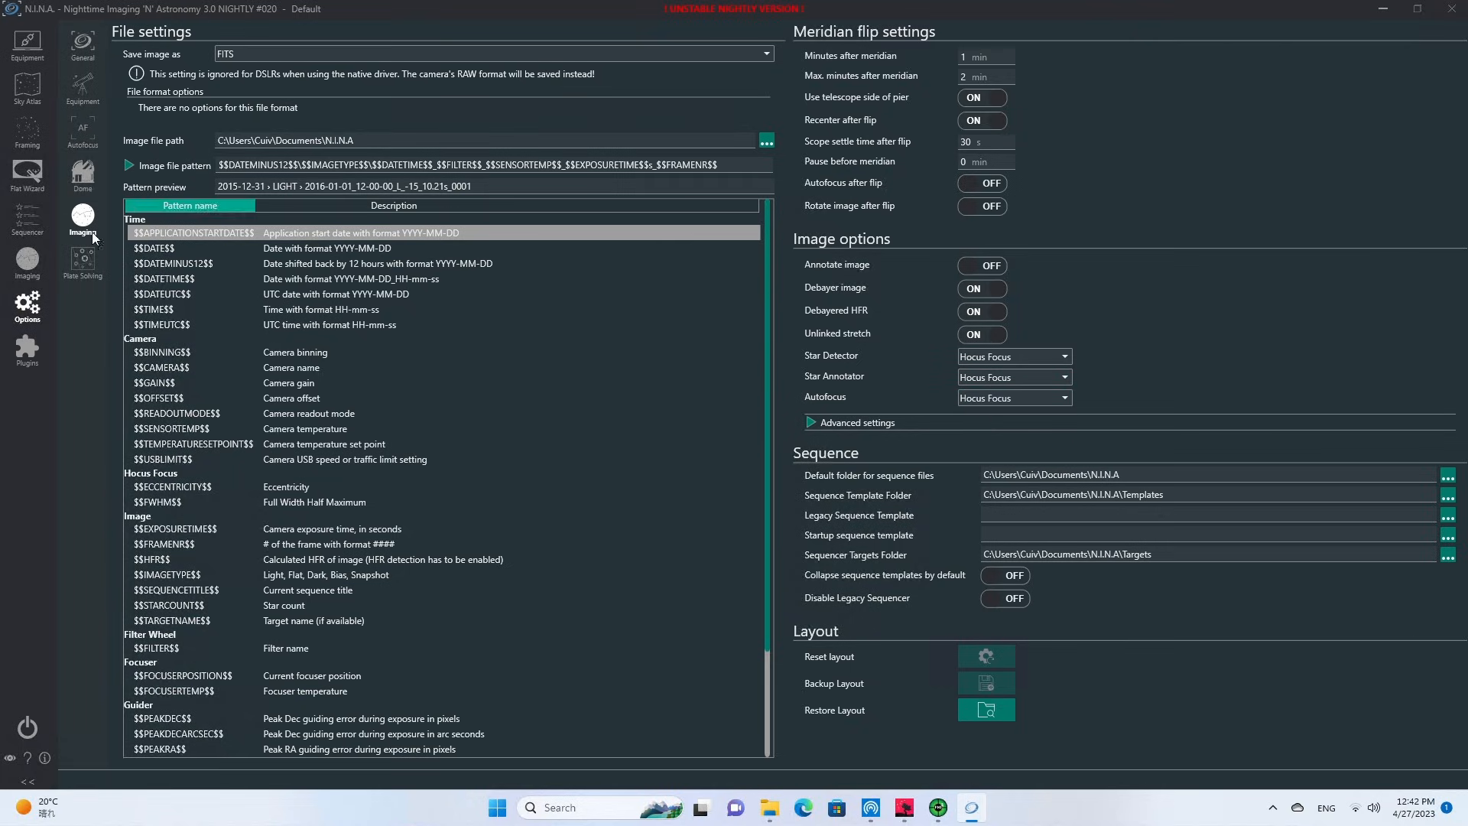
Review the settings pages of the installed plugins, from Ground Station through Three Point Polar Alignment, ending on Remote Copy.
click(28, 348)
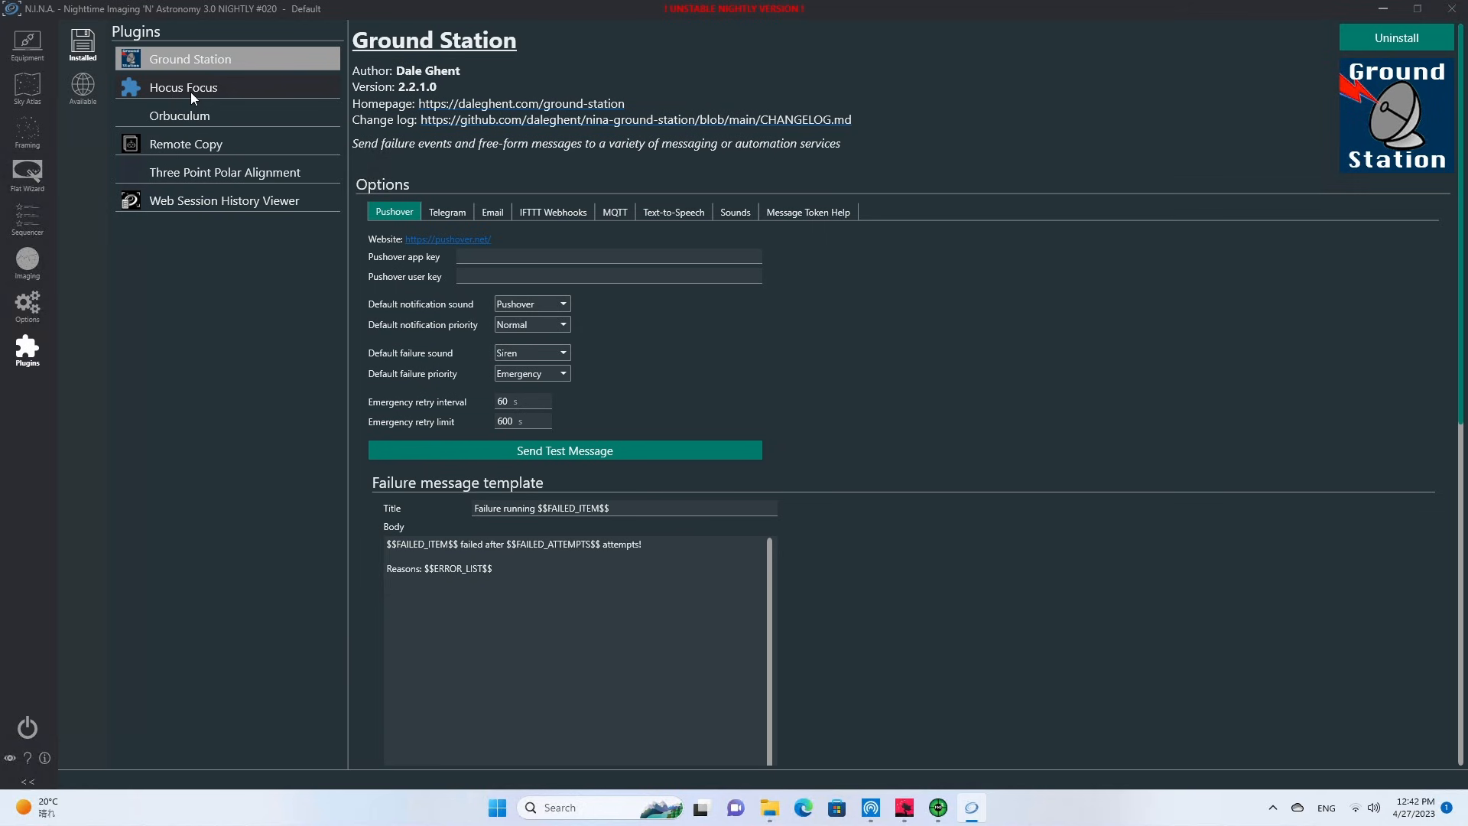
click(187, 89)
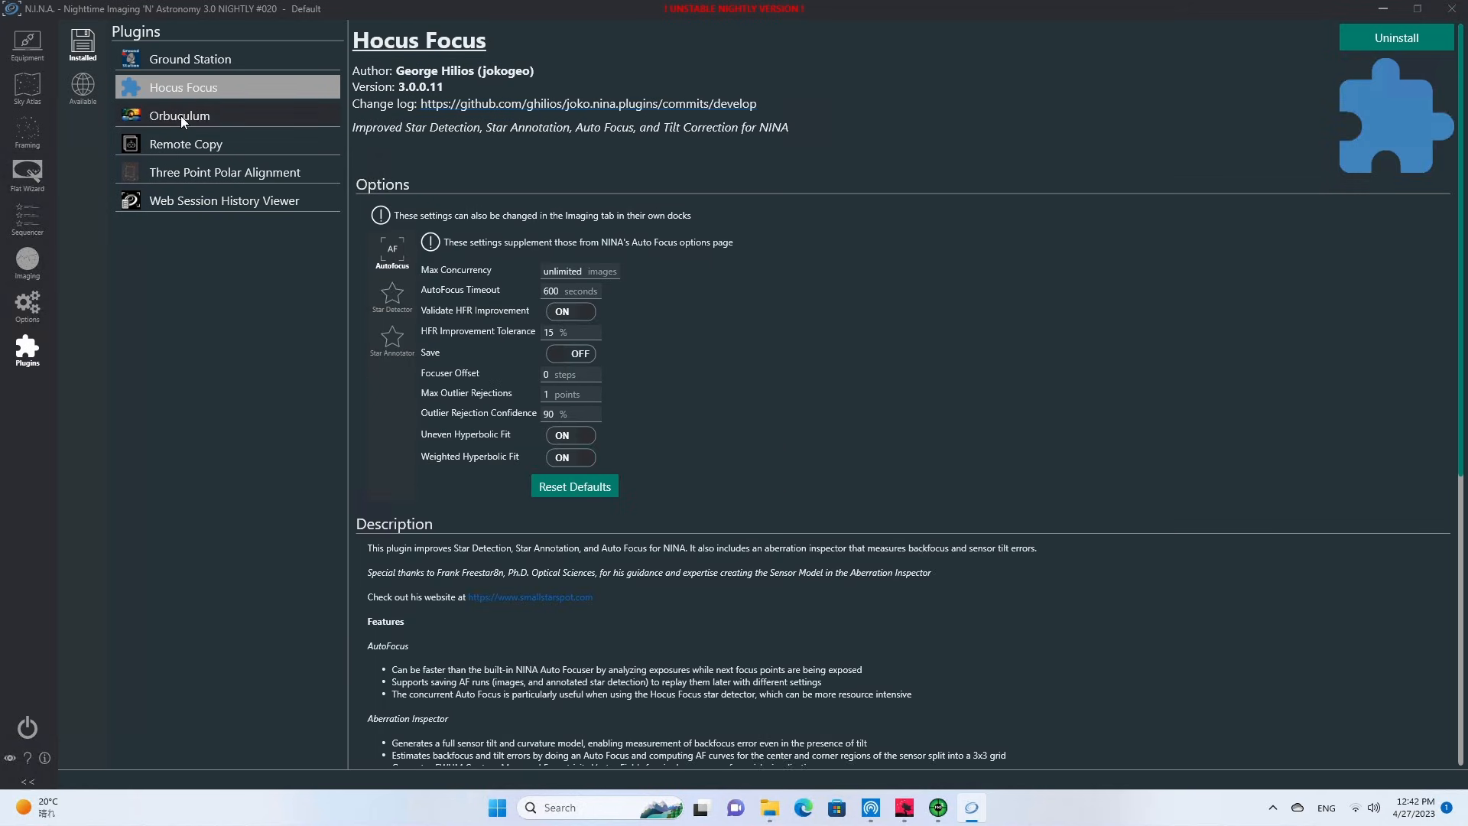
click(180, 116)
click(191, 145)
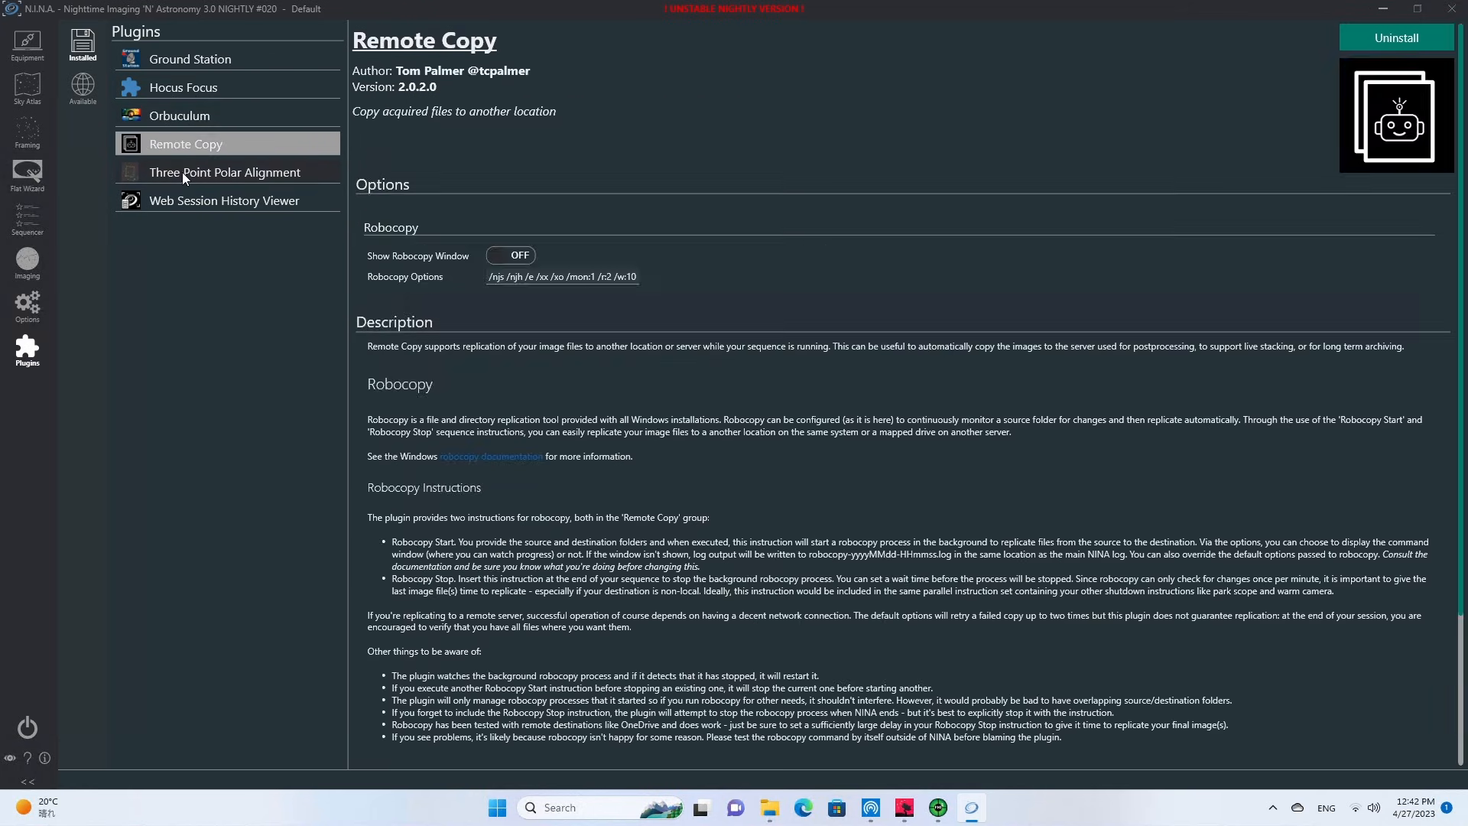
click(182, 171)
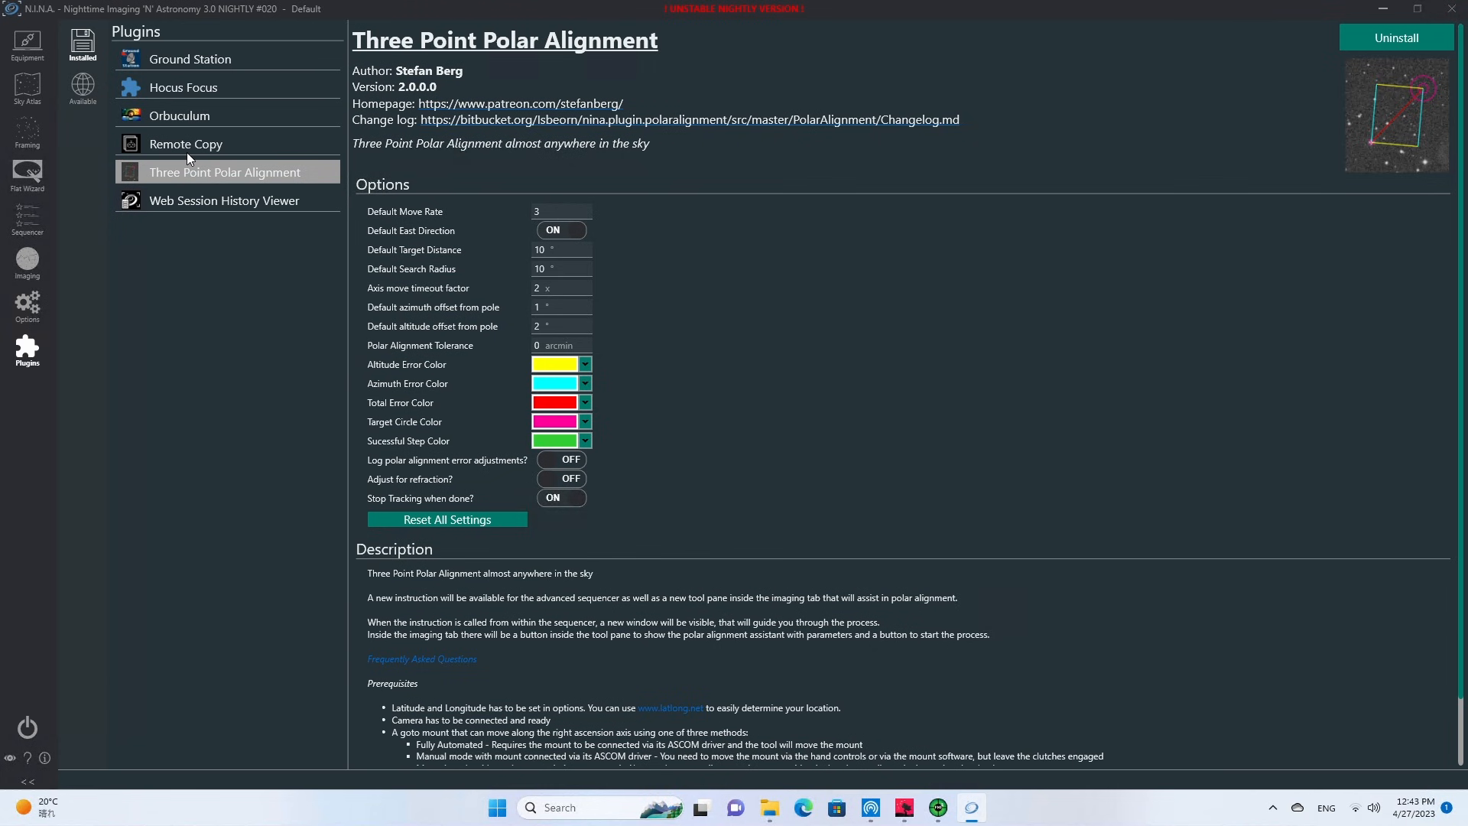
click(178, 140)
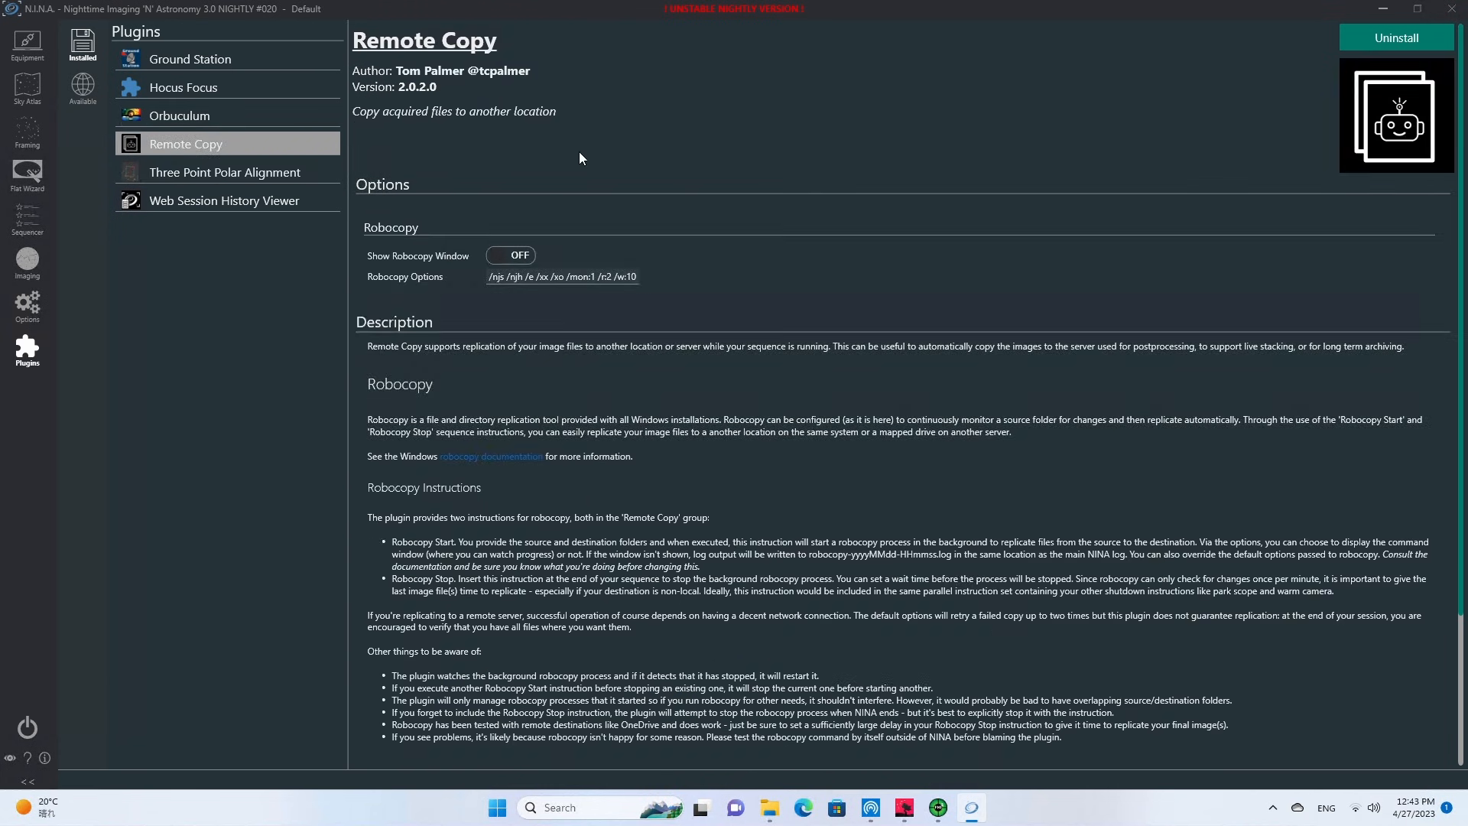